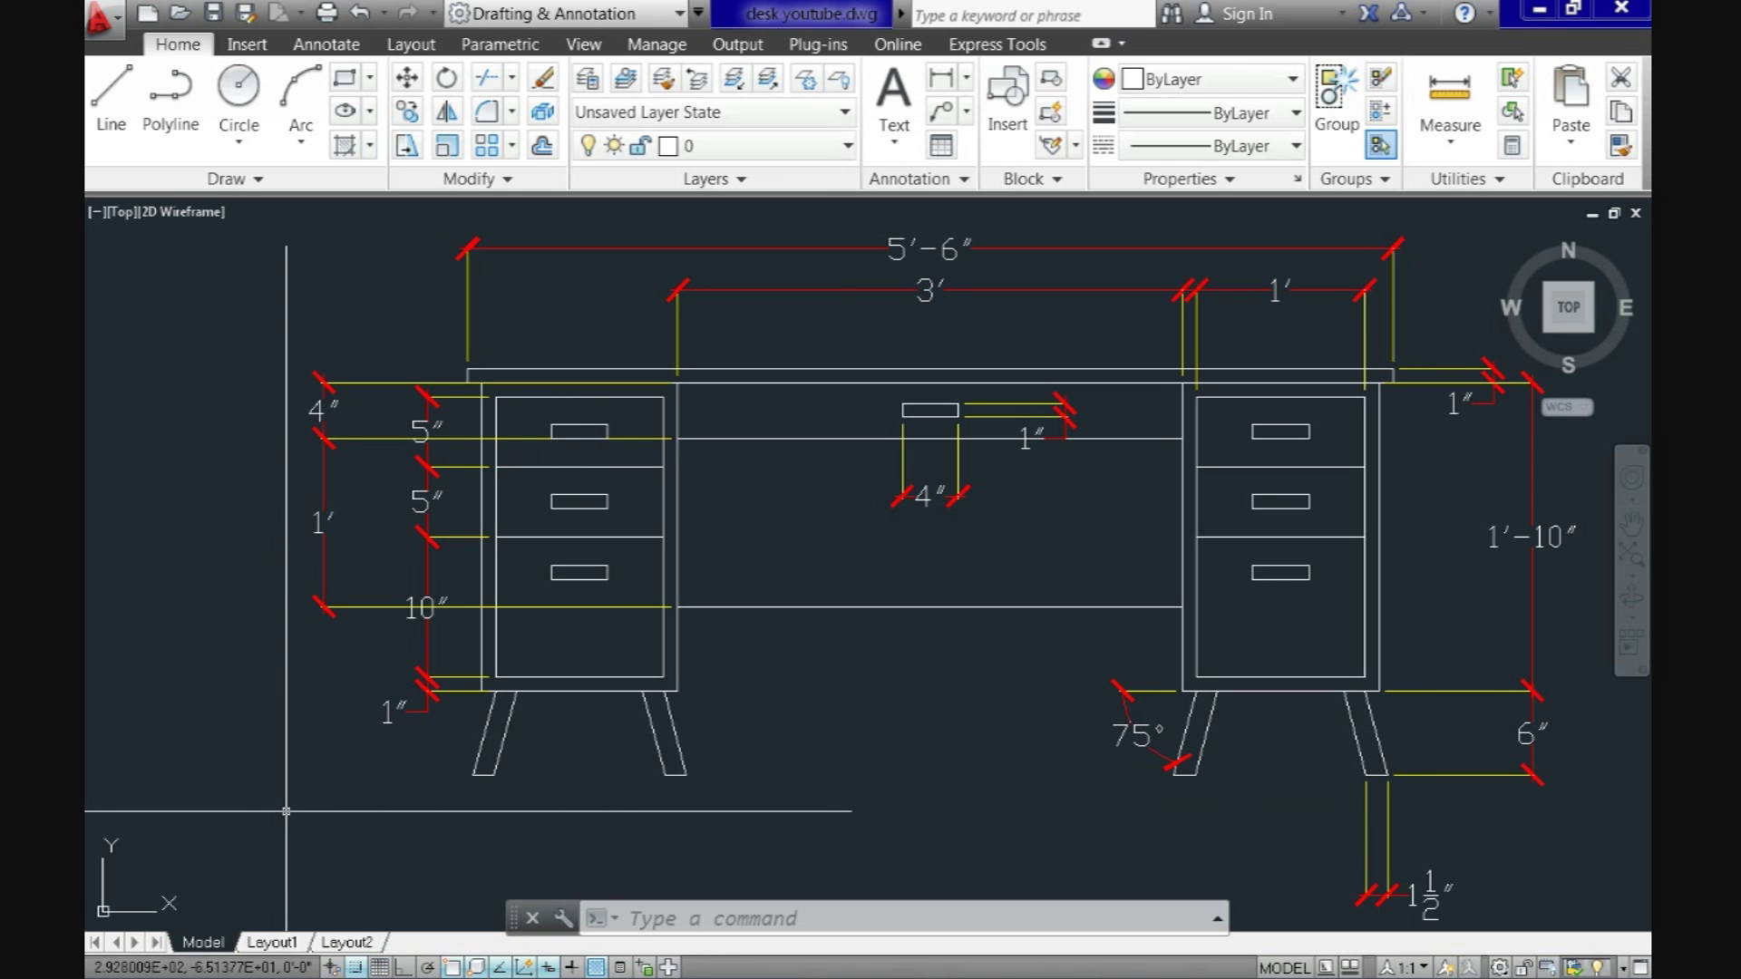
Step: Pan away from the 5'-6" dimensioned reference desk into empty model space
{"action": "mouse_move", "coordinate": [1018, 704]}
{"action": "middle_mouse_down"}
{"action": "mouse_move", "coordinate": [936, 699]}
{"action": "mouse_move", "coordinate": [953, 700]}
{"action": "middle_mouse_up"}
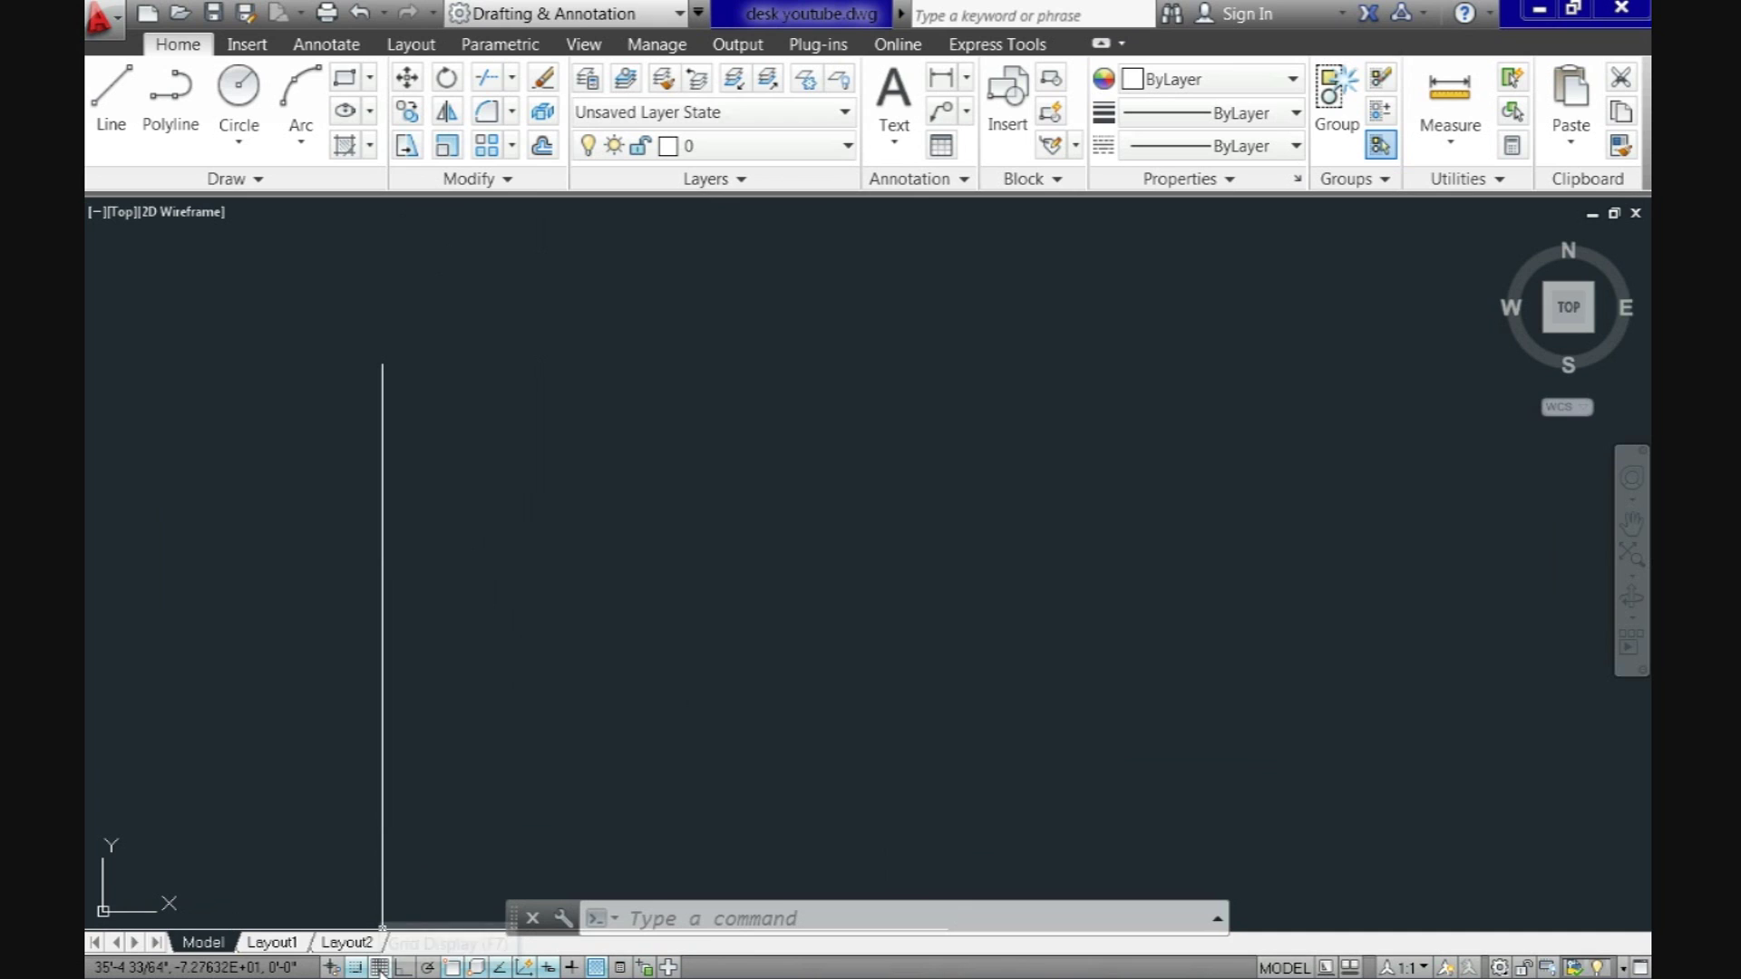
Step: In Drafting Settings, set Snap X/Y and Grid X/Y spacing to 1"
{"action": "right_click", "coordinate": [380, 967]}
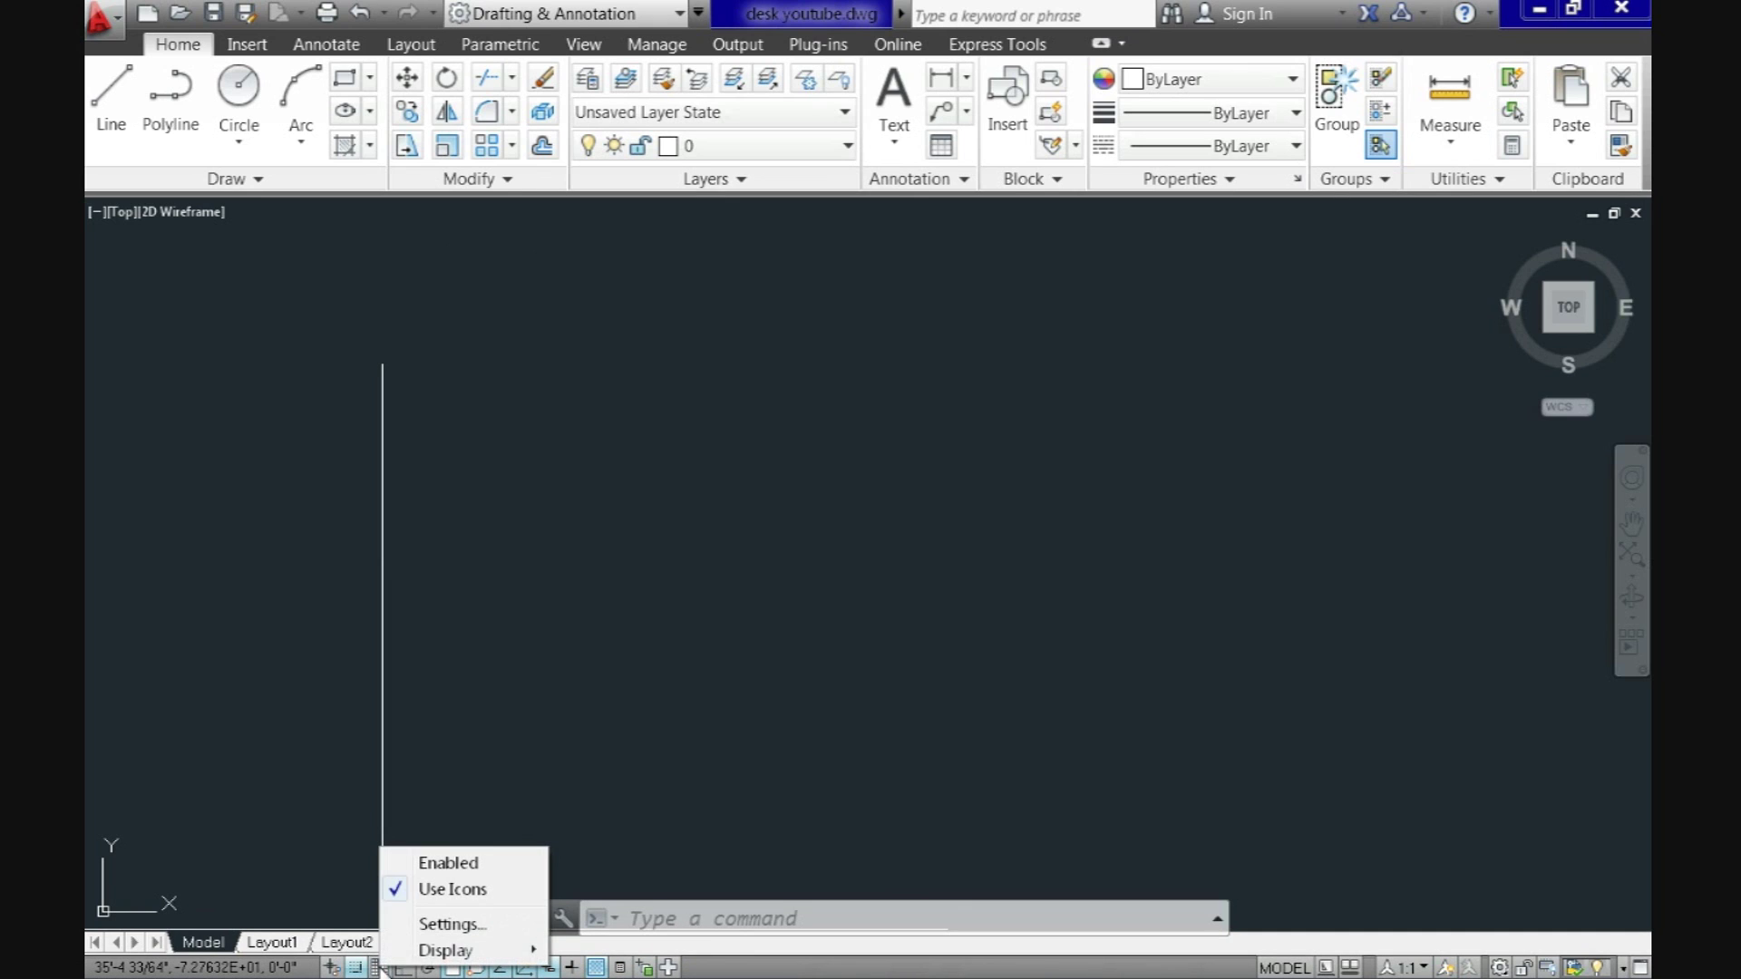
{"action": "left_click", "coordinate": [451, 924]}
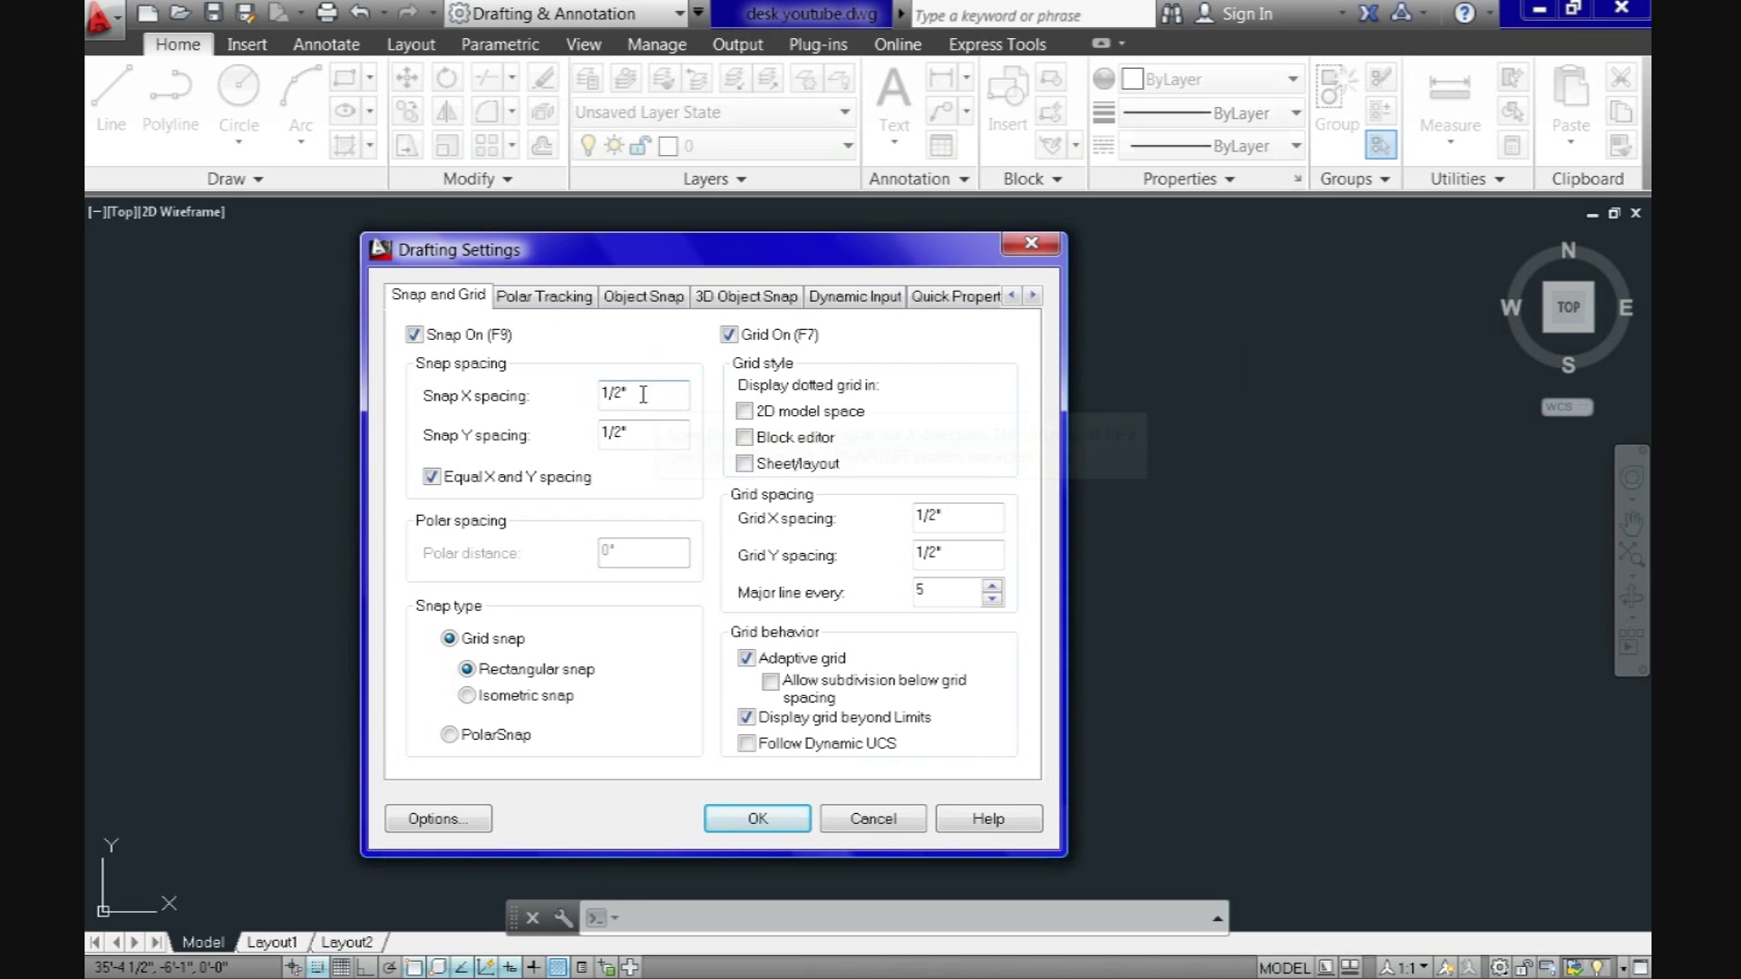
{"action": "left_click_drag", "start_coordinate": [644, 392], "coordinate": [560, 417]}
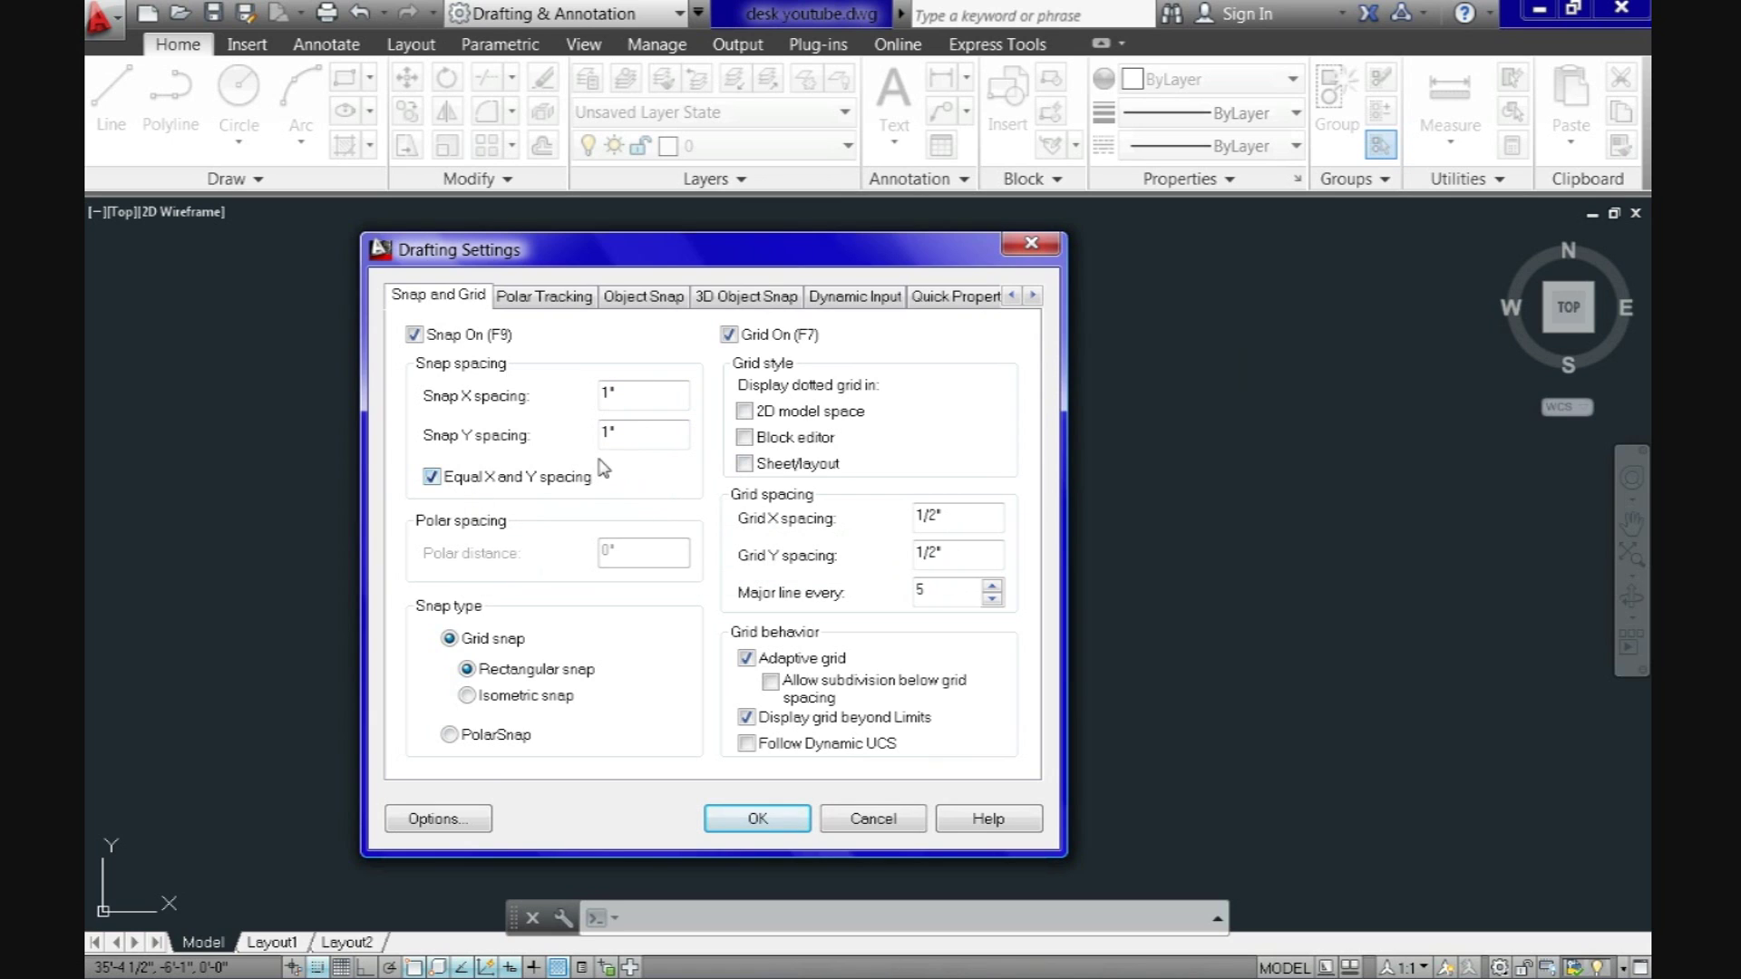
{"action": "double_click", "coordinate": [949, 552]}
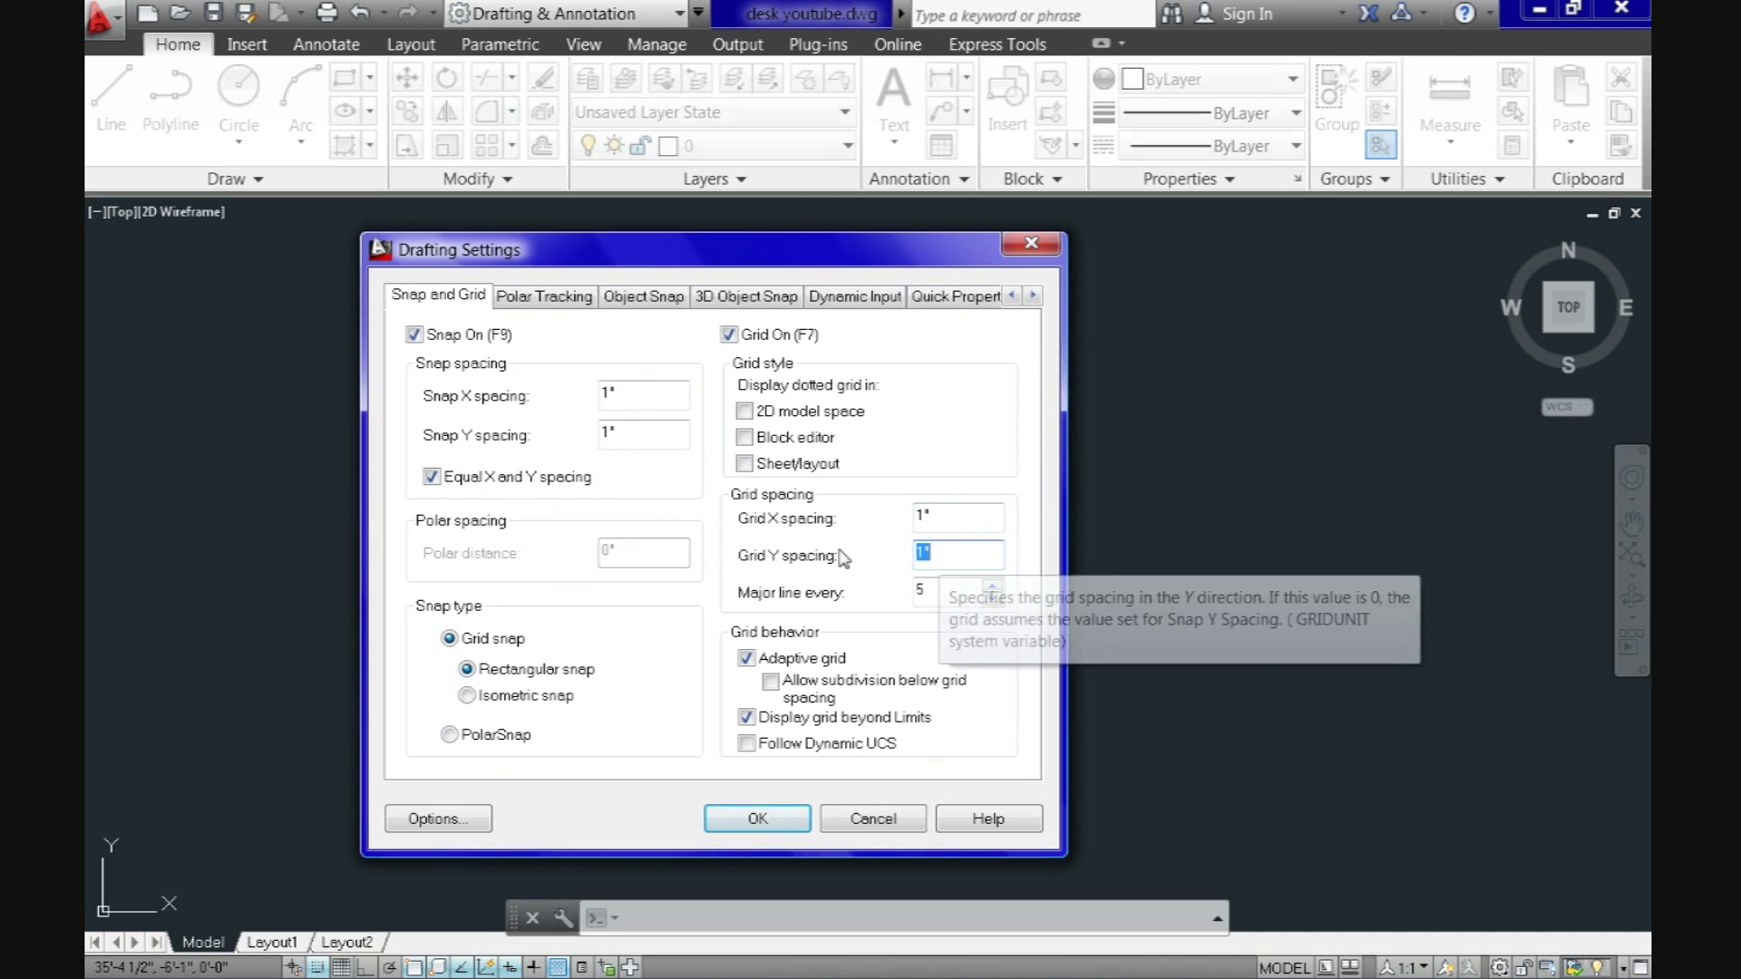
{"action": "key", "text": "Home"}
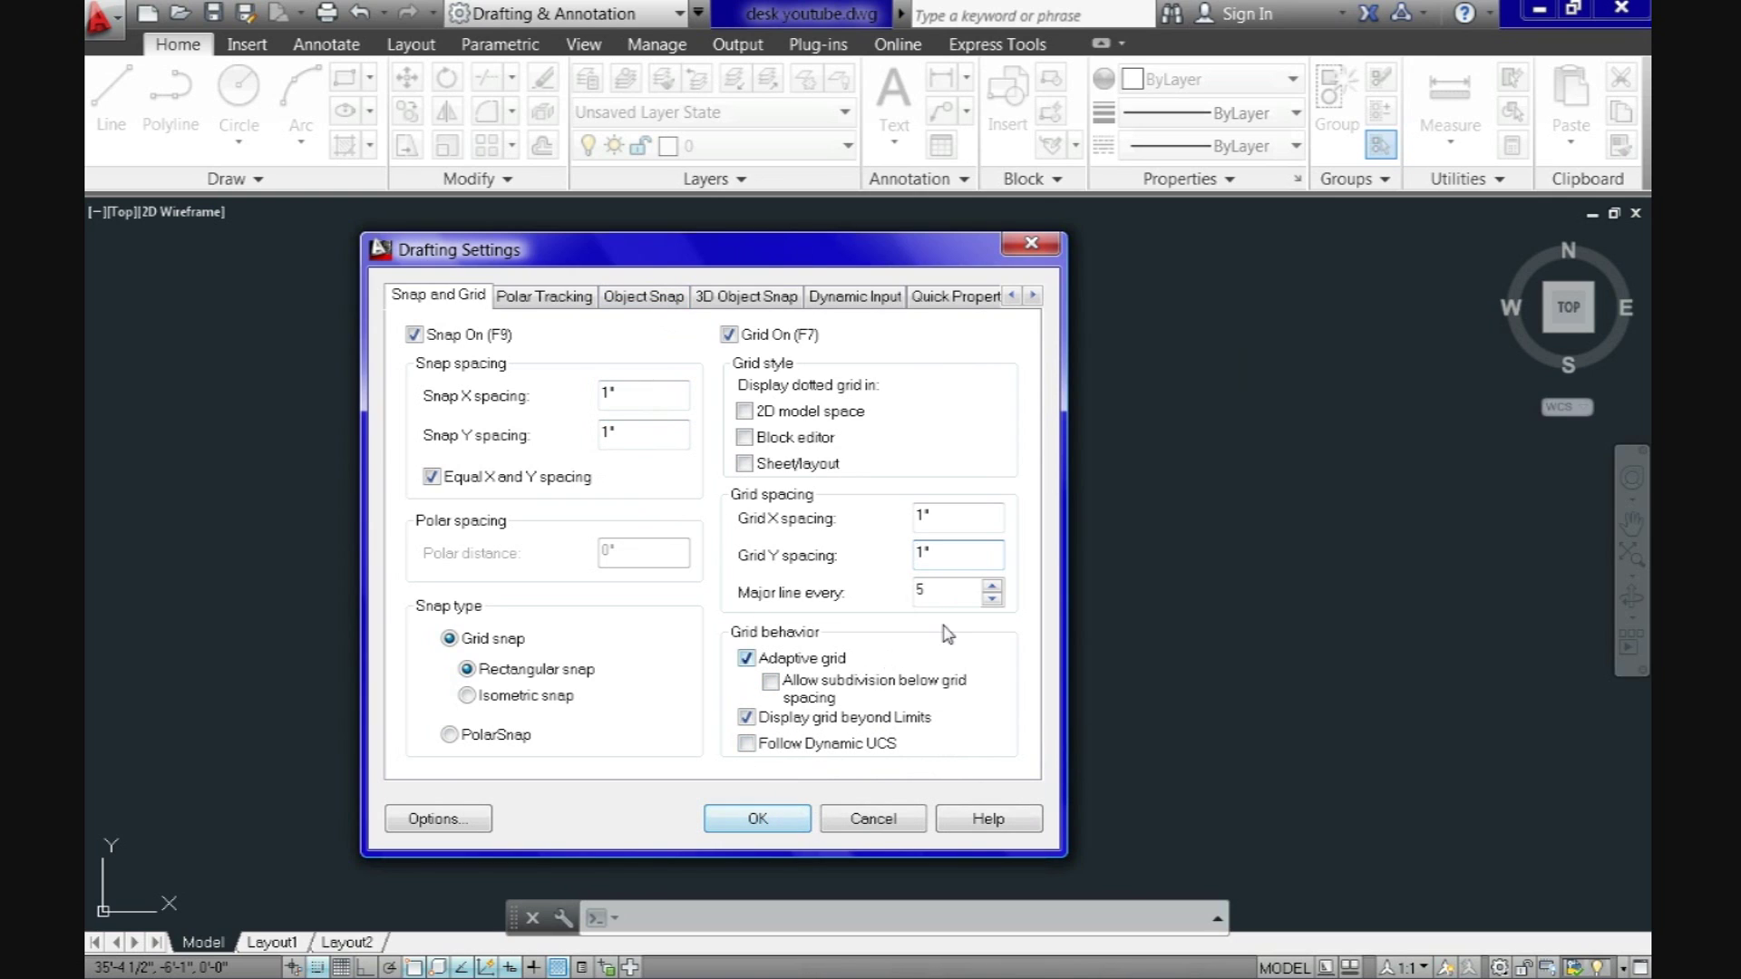
{"action": "left_click", "coordinate": [776, 819]}
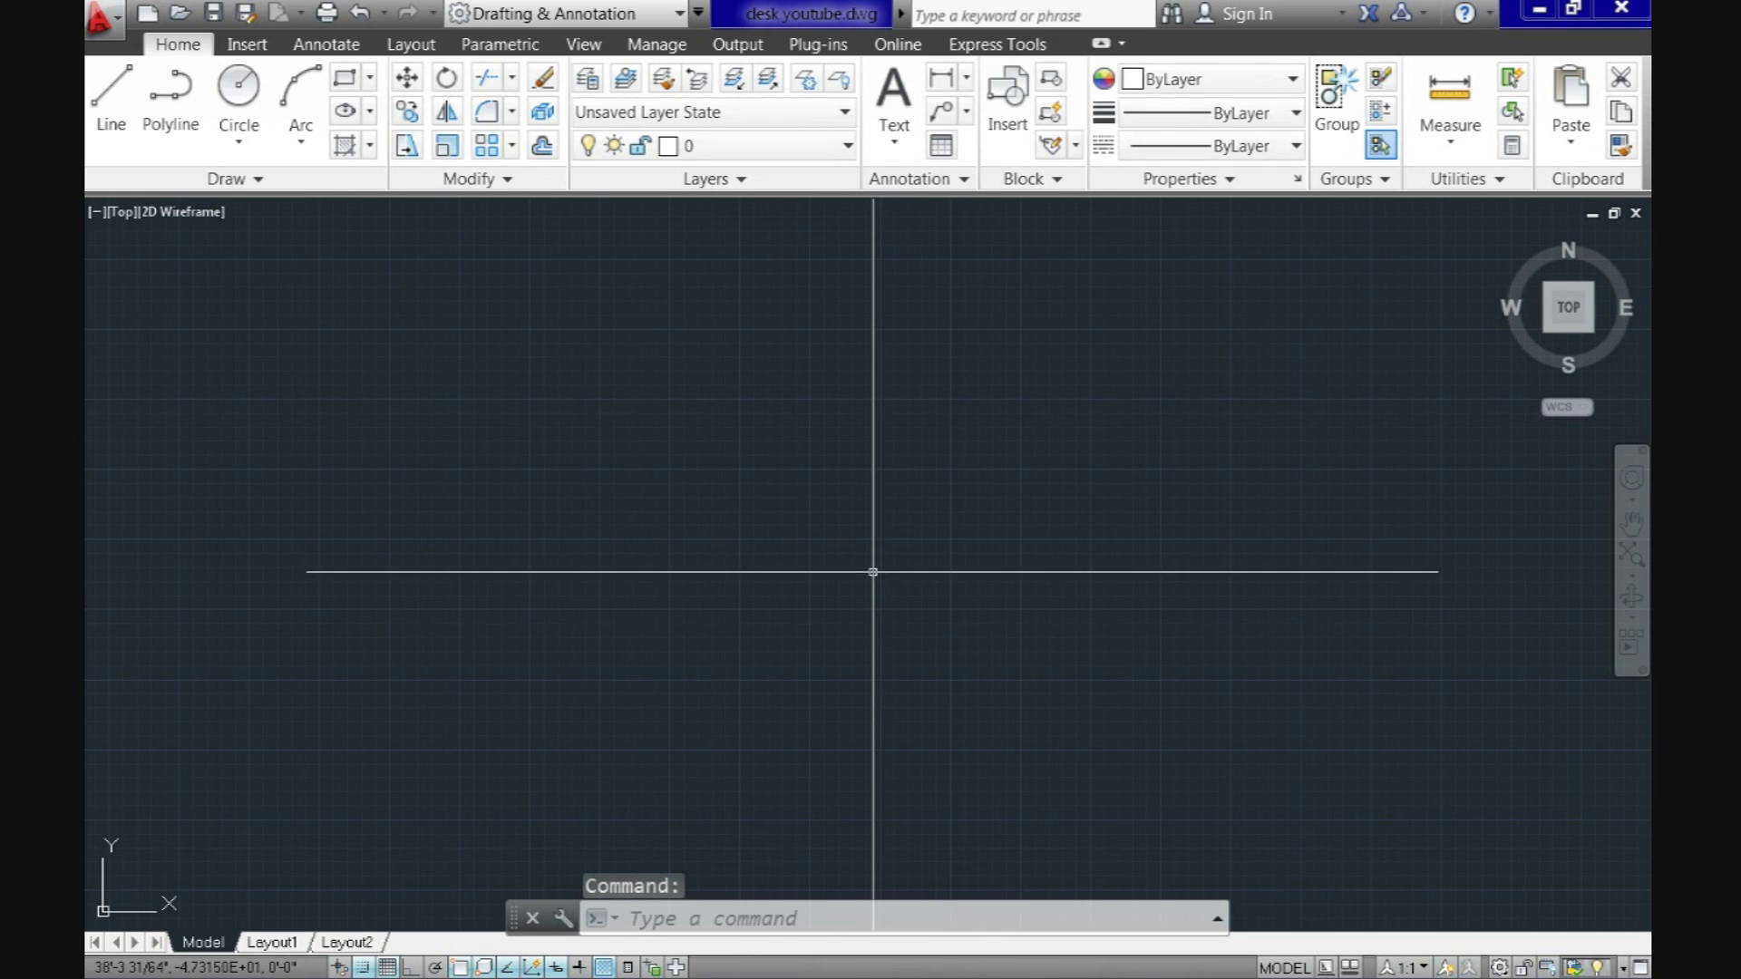
Step: Turn on Ortho and draw the desk top's 5'6" top edge
{"action": "left_click", "coordinate": [94, 88]}
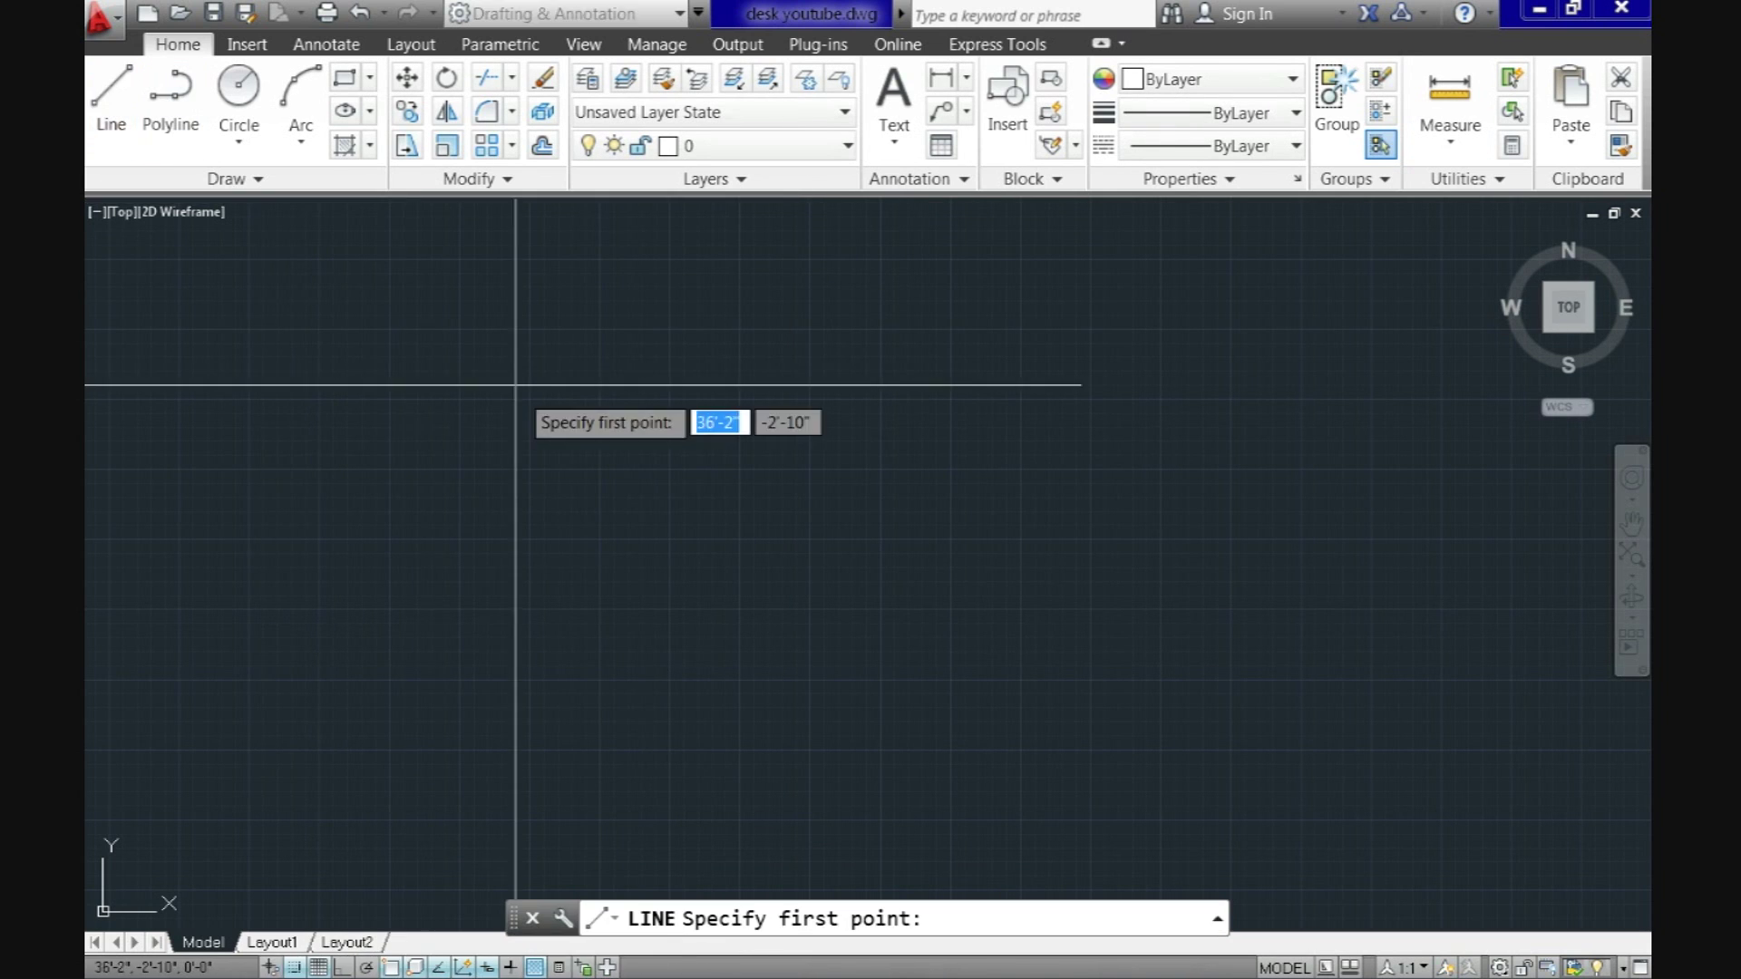
{"action": "left_click", "coordinate": [390, 329]}
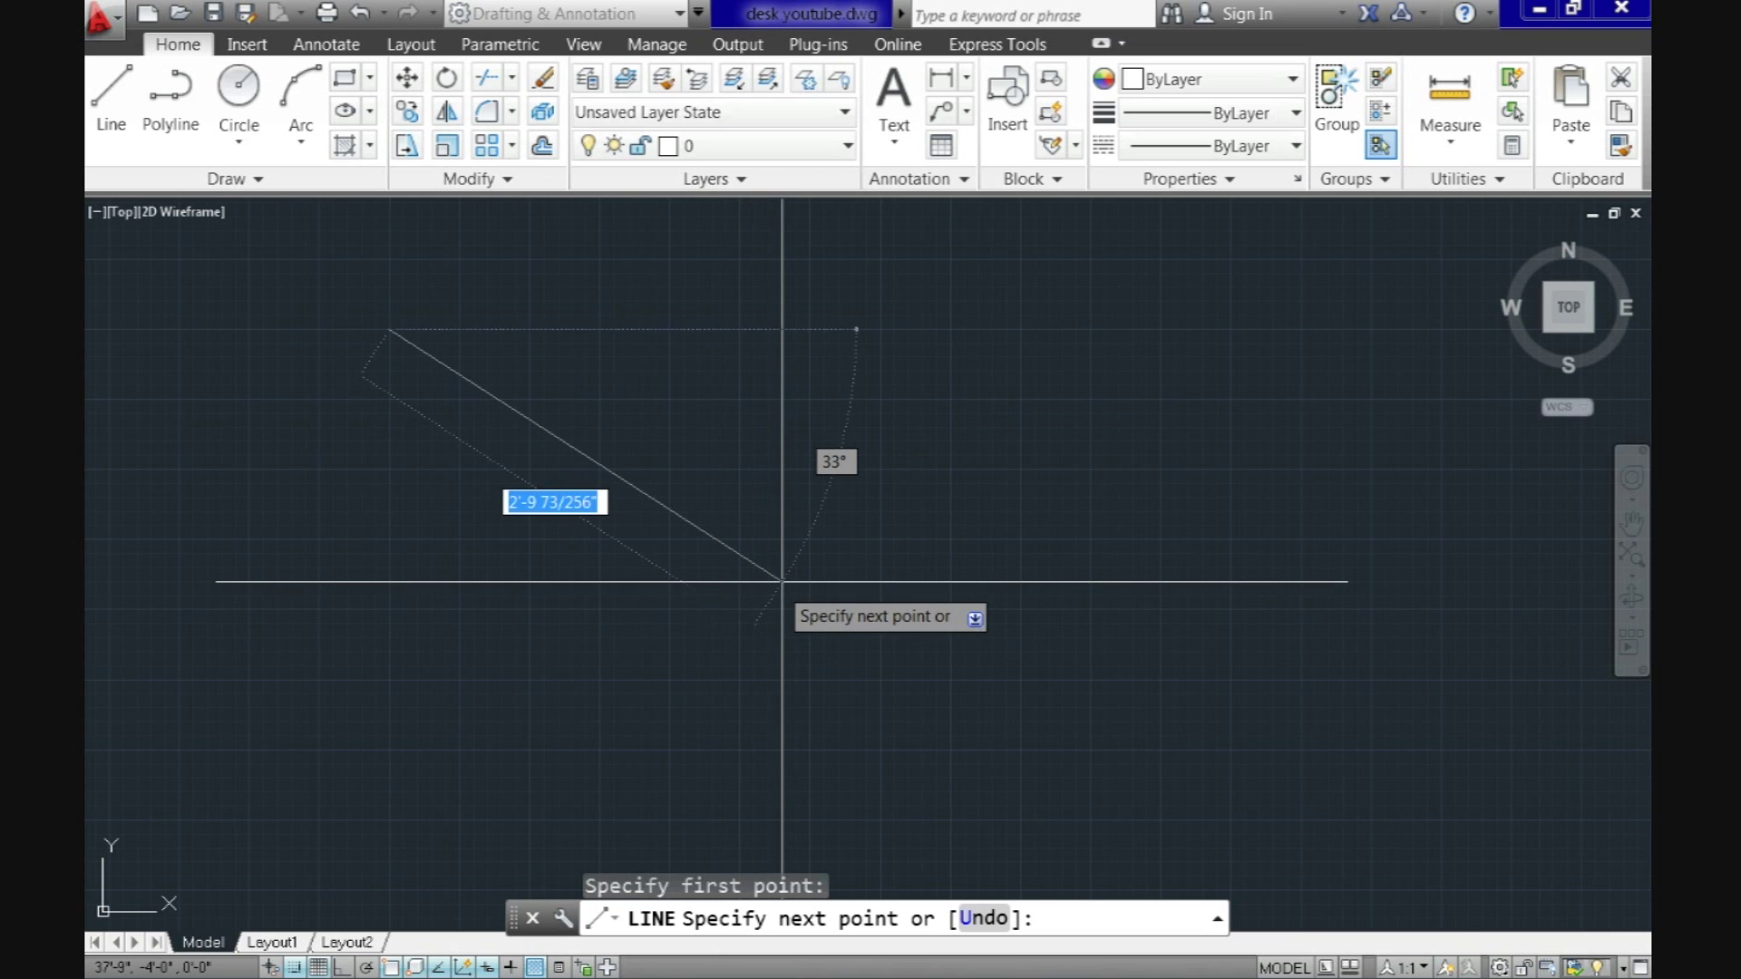
{"action": "key", "text": "F8"}
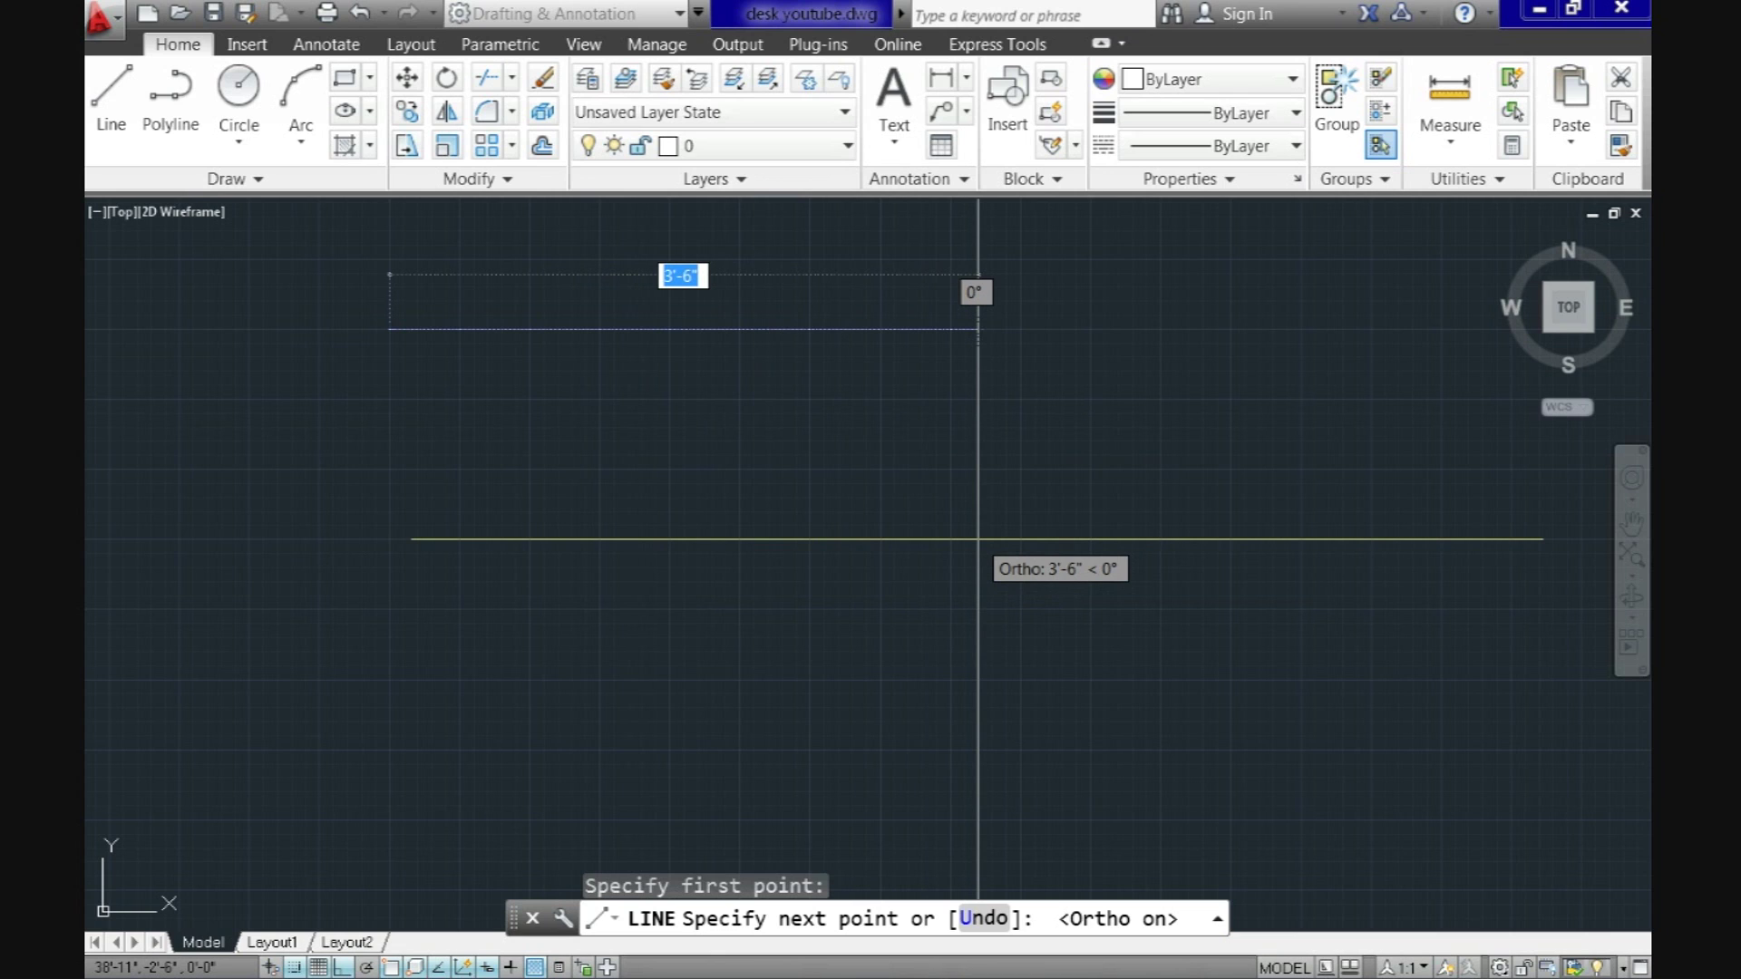
{"action": "type", "text": "5'6"}
{"action": "key", "text": "Return"}
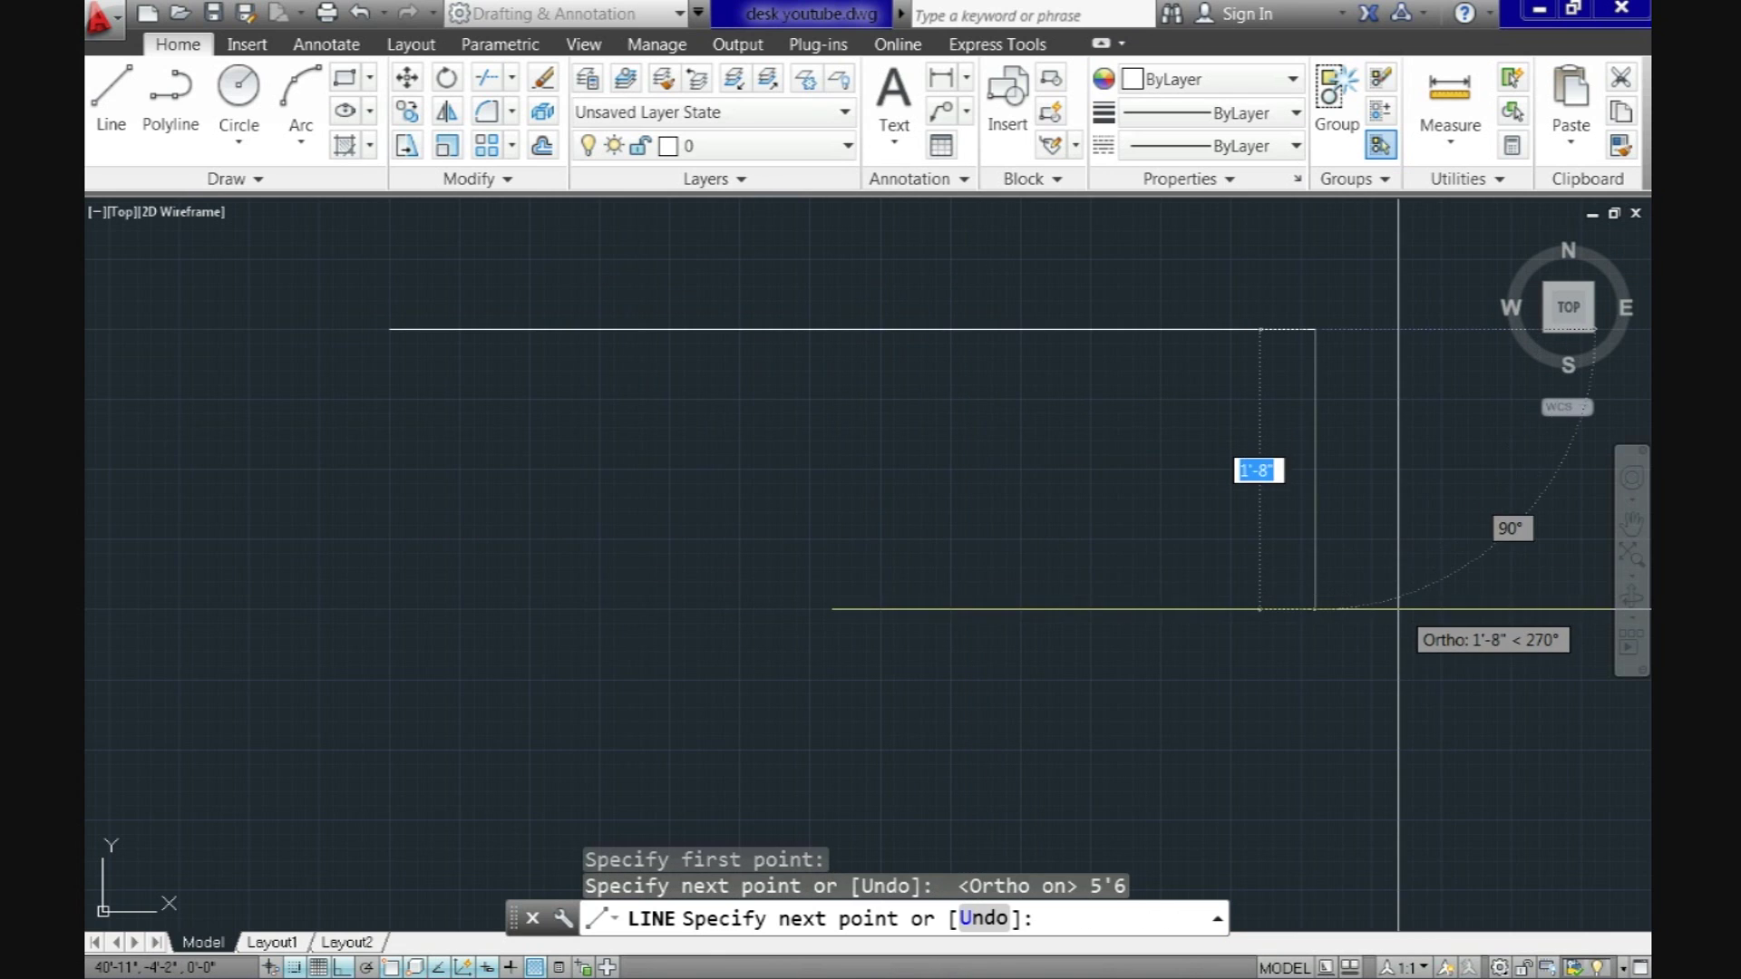
Step: Add the 1" end and 5'6" bottom edges, then close the desk top rectangle
{"action": "type", "text": "1"}
{"action": "key", "text": "Return"}
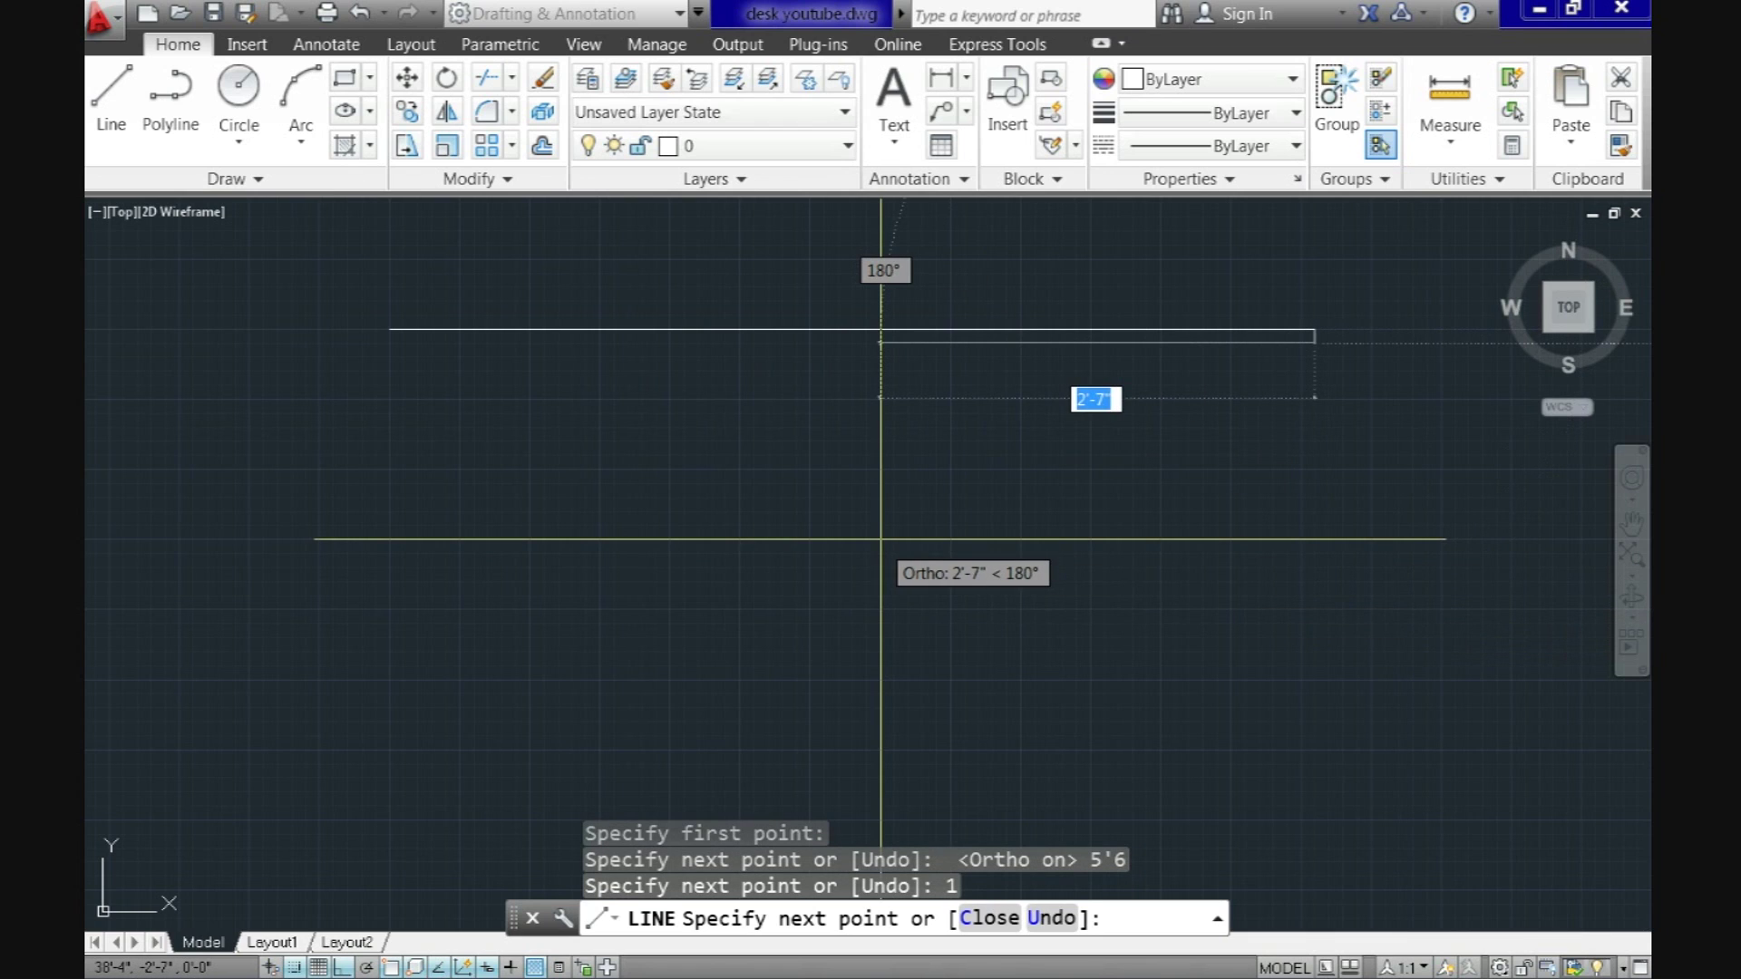
{"action": "type", "text": "5"}
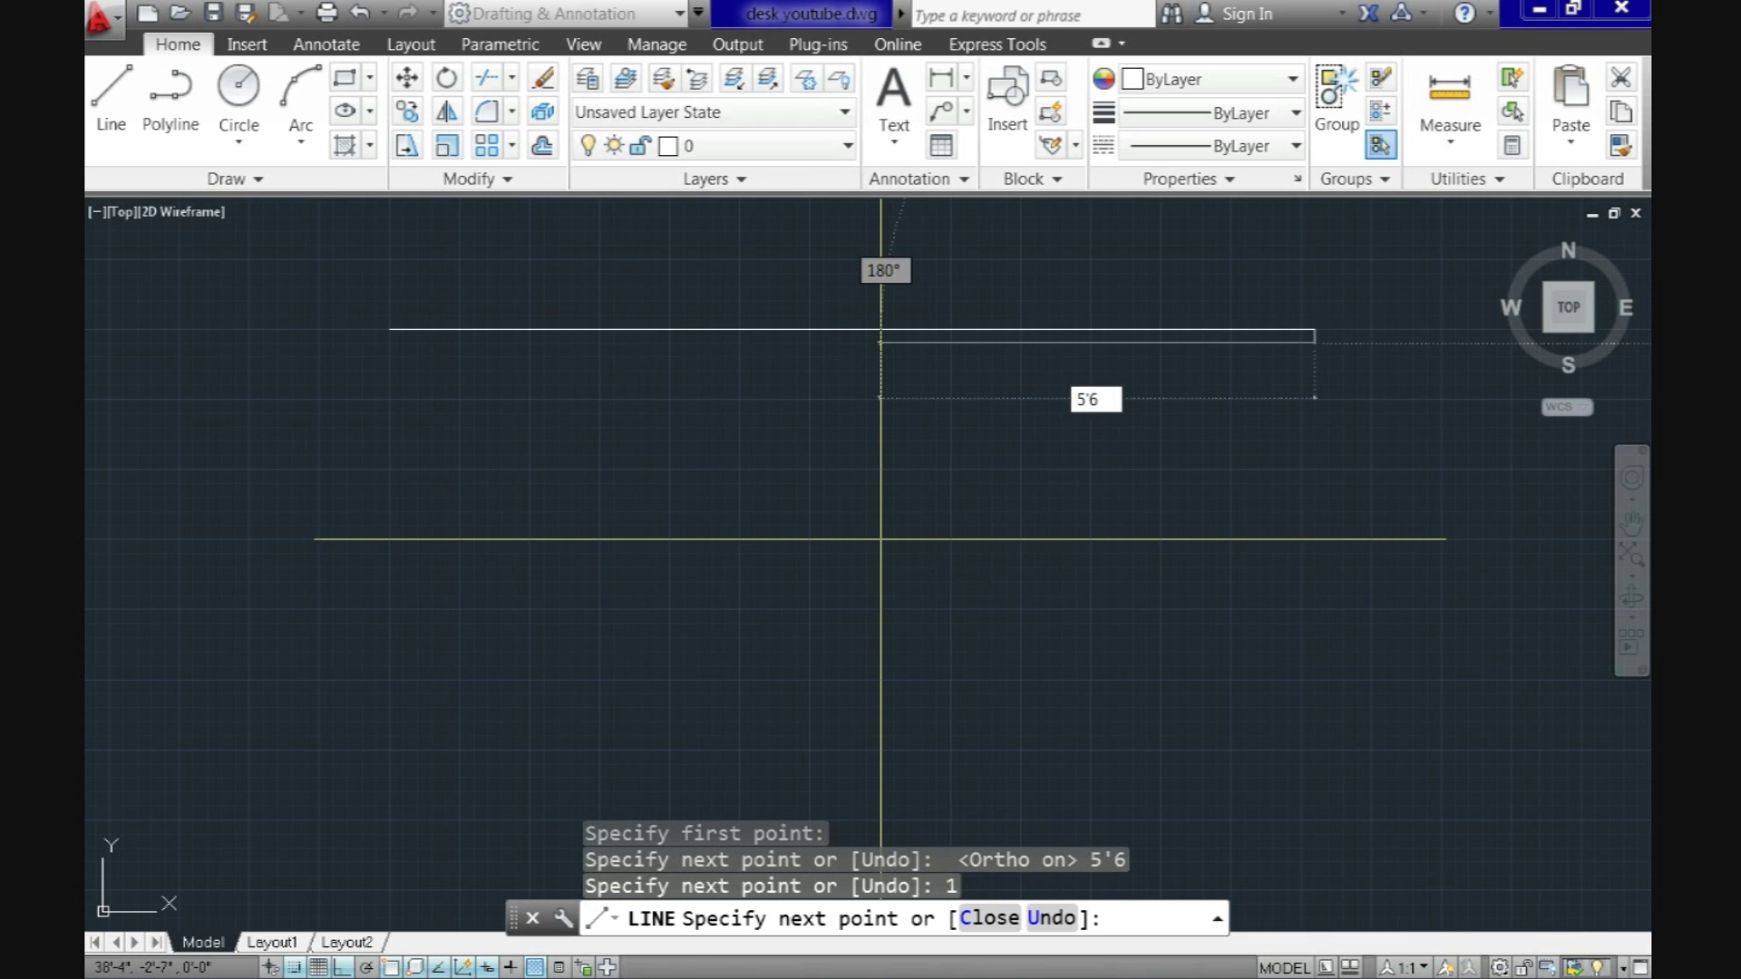
{"action": "type", "text": "'6"}
{"action": "key", "text": "Return"}
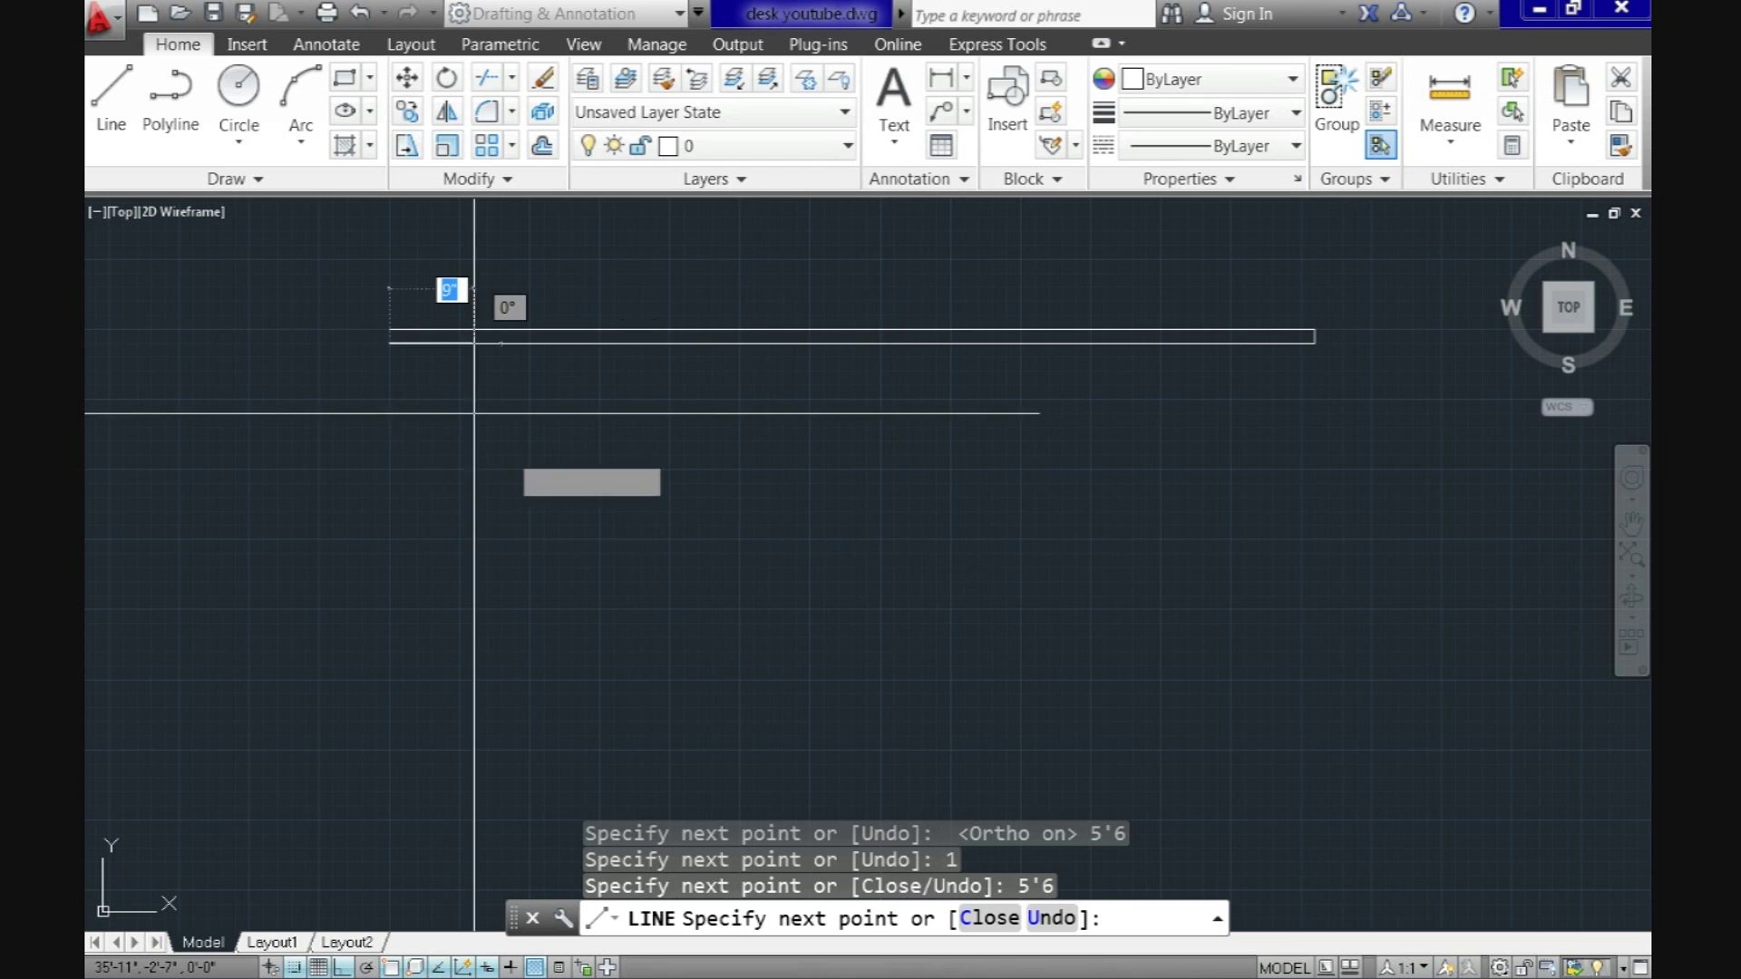
{"action": "scroll", "coordinate": [376, 340], "scroll_direction": "up", "scroll_amount": 5}
{"action": "scroll", "coordinate": [363, 345], "scroll_direction": "up", "scroll_amount": 4}
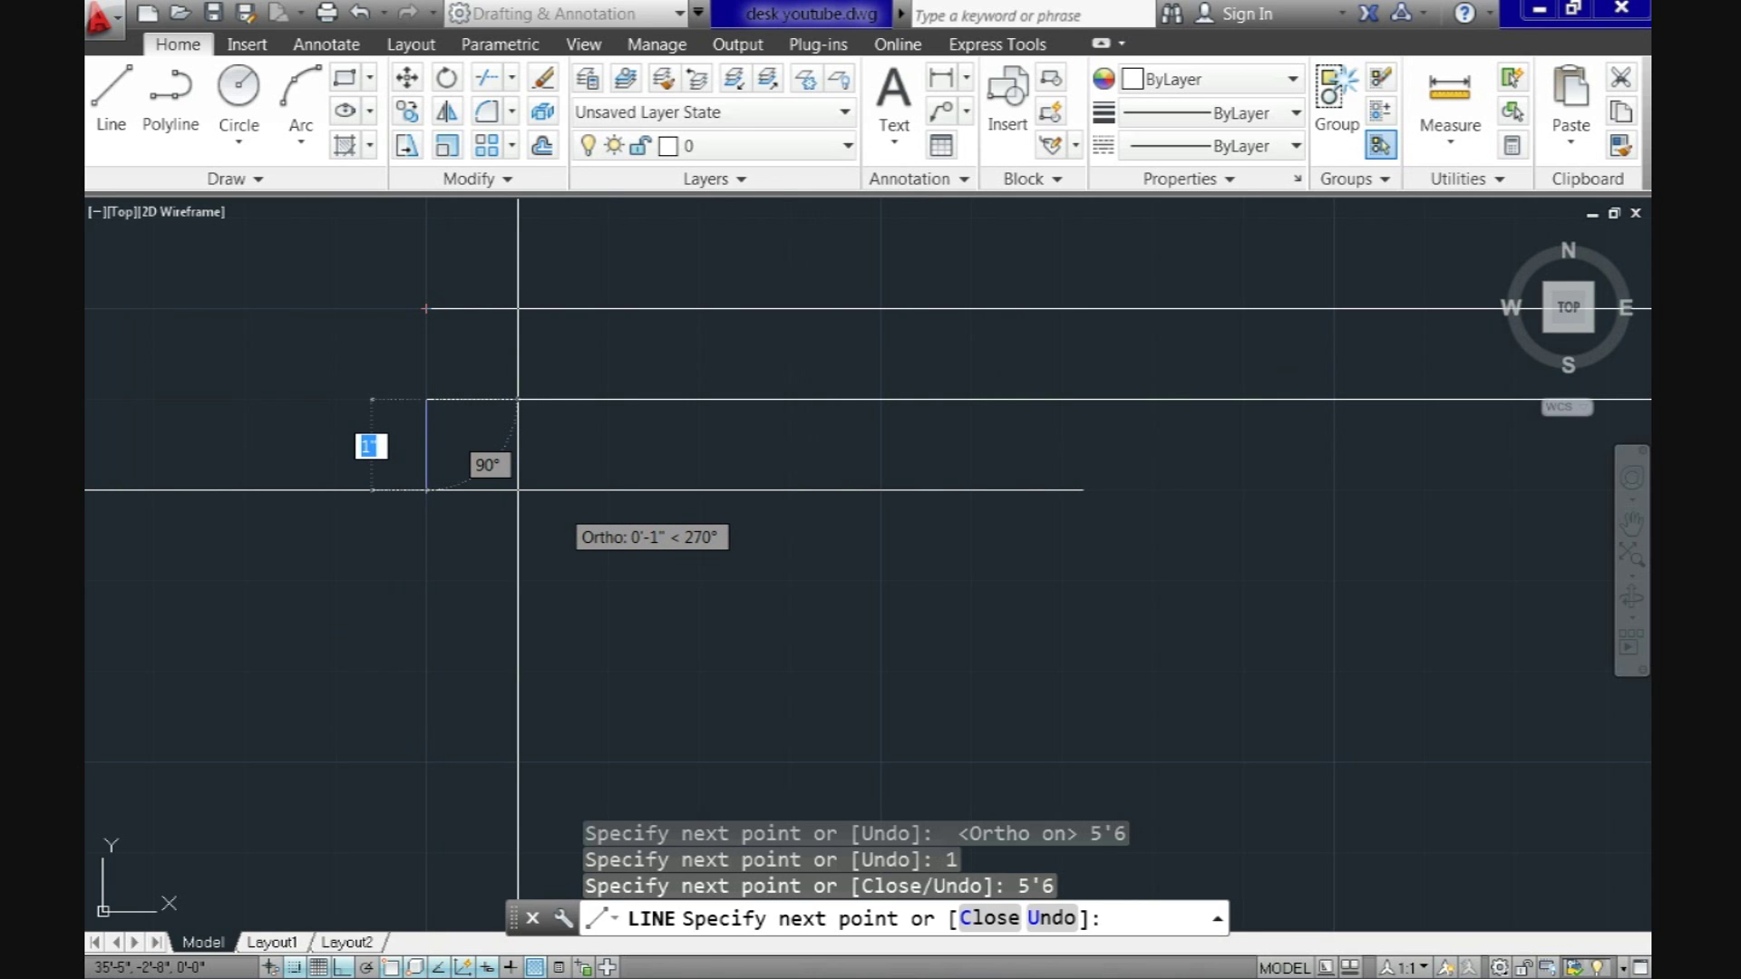
{"action": "type", "text": "c"}
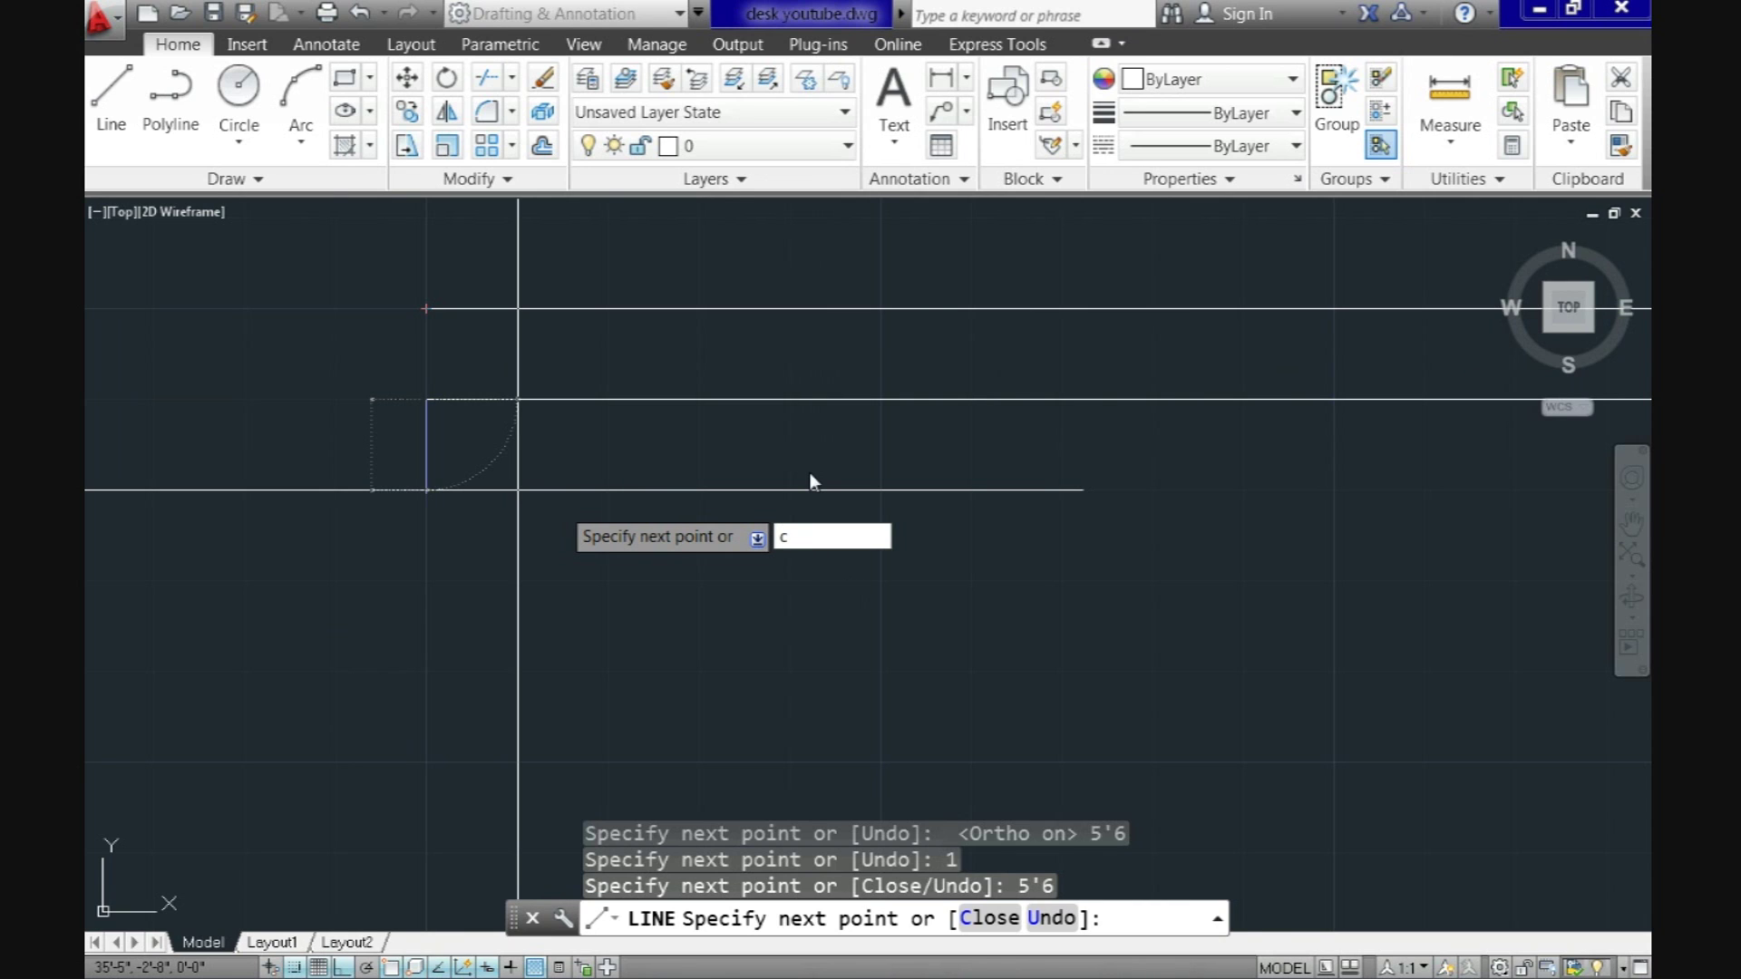
{"action": "key", "text": "Return"}
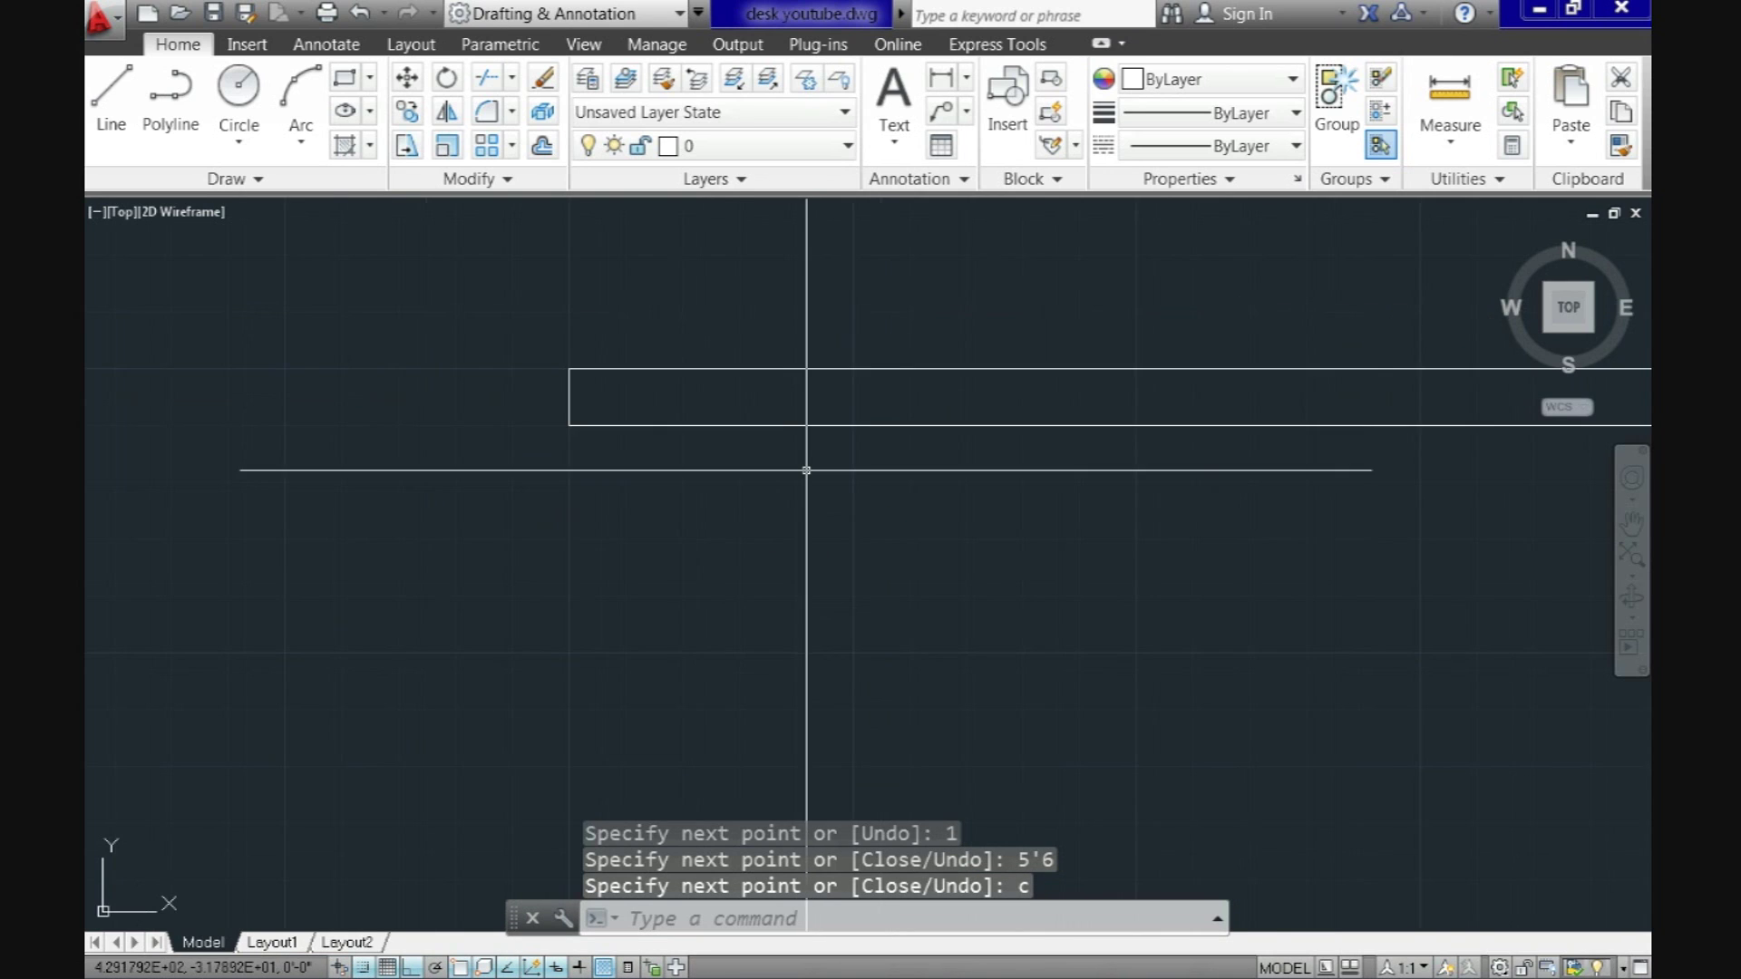
{"action": "scroll", "coordinate": [806, 469], "scroll_direction": "down", "scroll_amount": 2}
Step: Start a line perpendicular to the underside of the desk top's left end
{"action": "mouse_move", "coordinate": [1279, 507]}
{"action": "middle_mouse_down"}
{"action": "mouse_move", "coordinate": [946, 514]}
{"action": "mouse_move", "coordinate": [819, 458]}
{"action": "middle_mouse_up"}
{"action": "scroll", "coordinate": [940, 505], "scroll_direction": "down", "scroll_amount": 4}
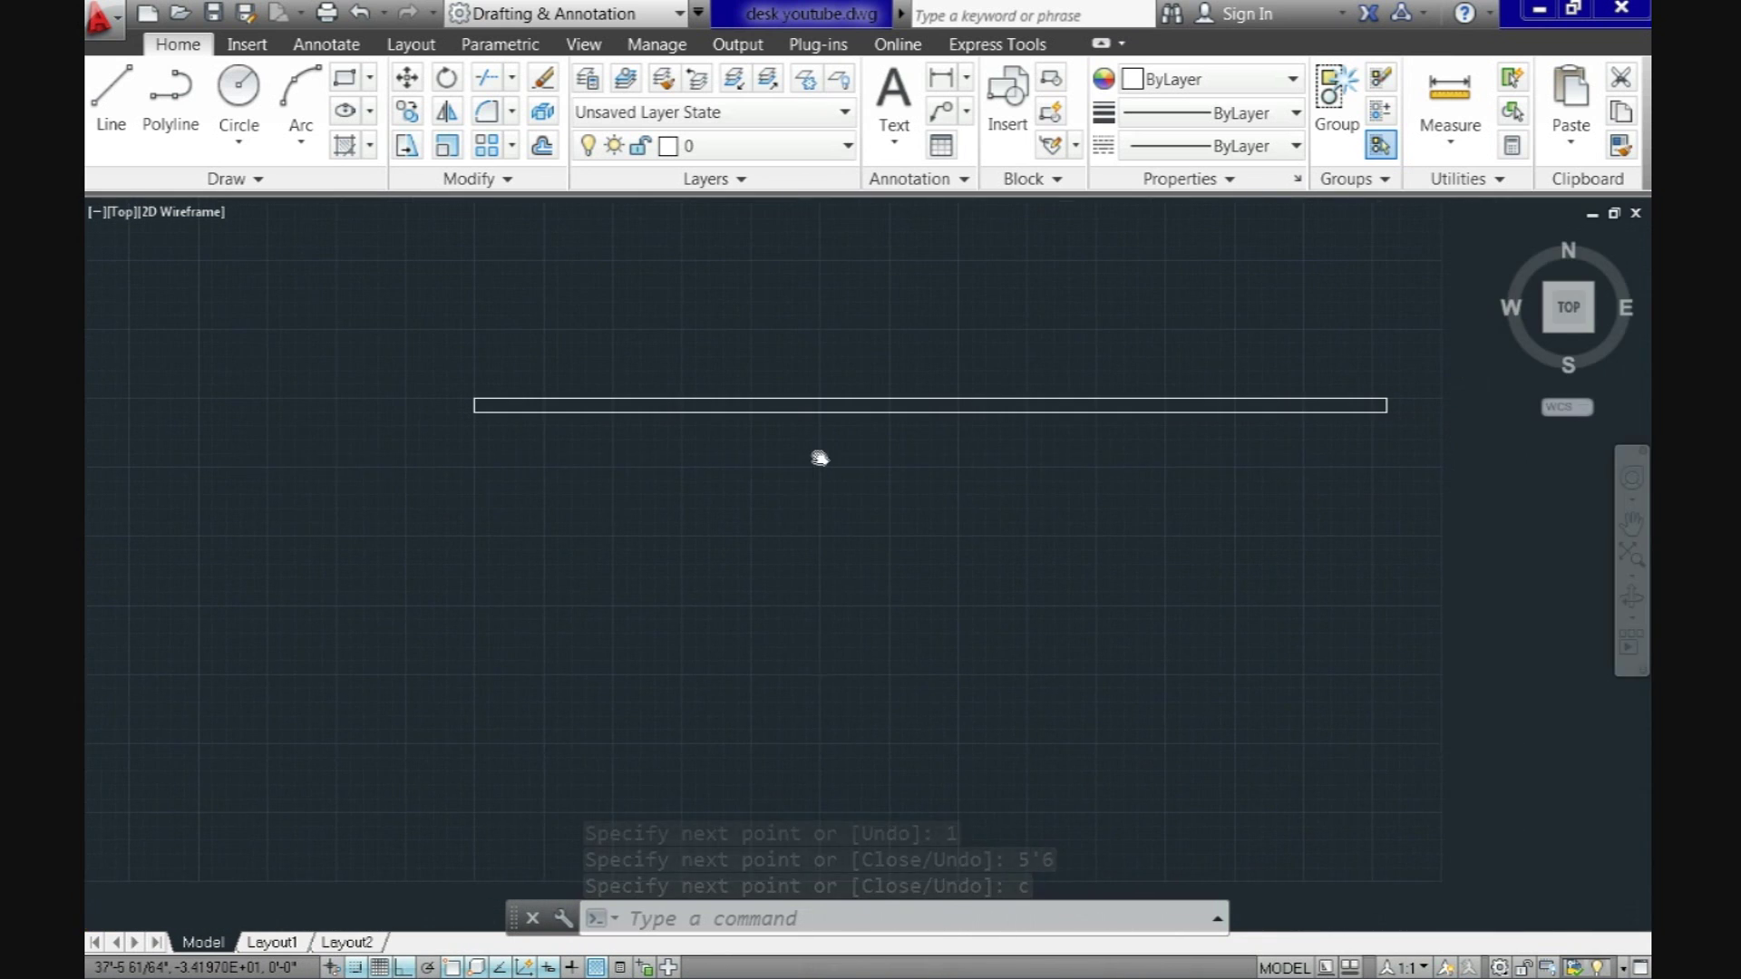
{"action": "scroll", "coordinate": [856, 436], "scroll_direction": "up", "scroll_amount": 1}
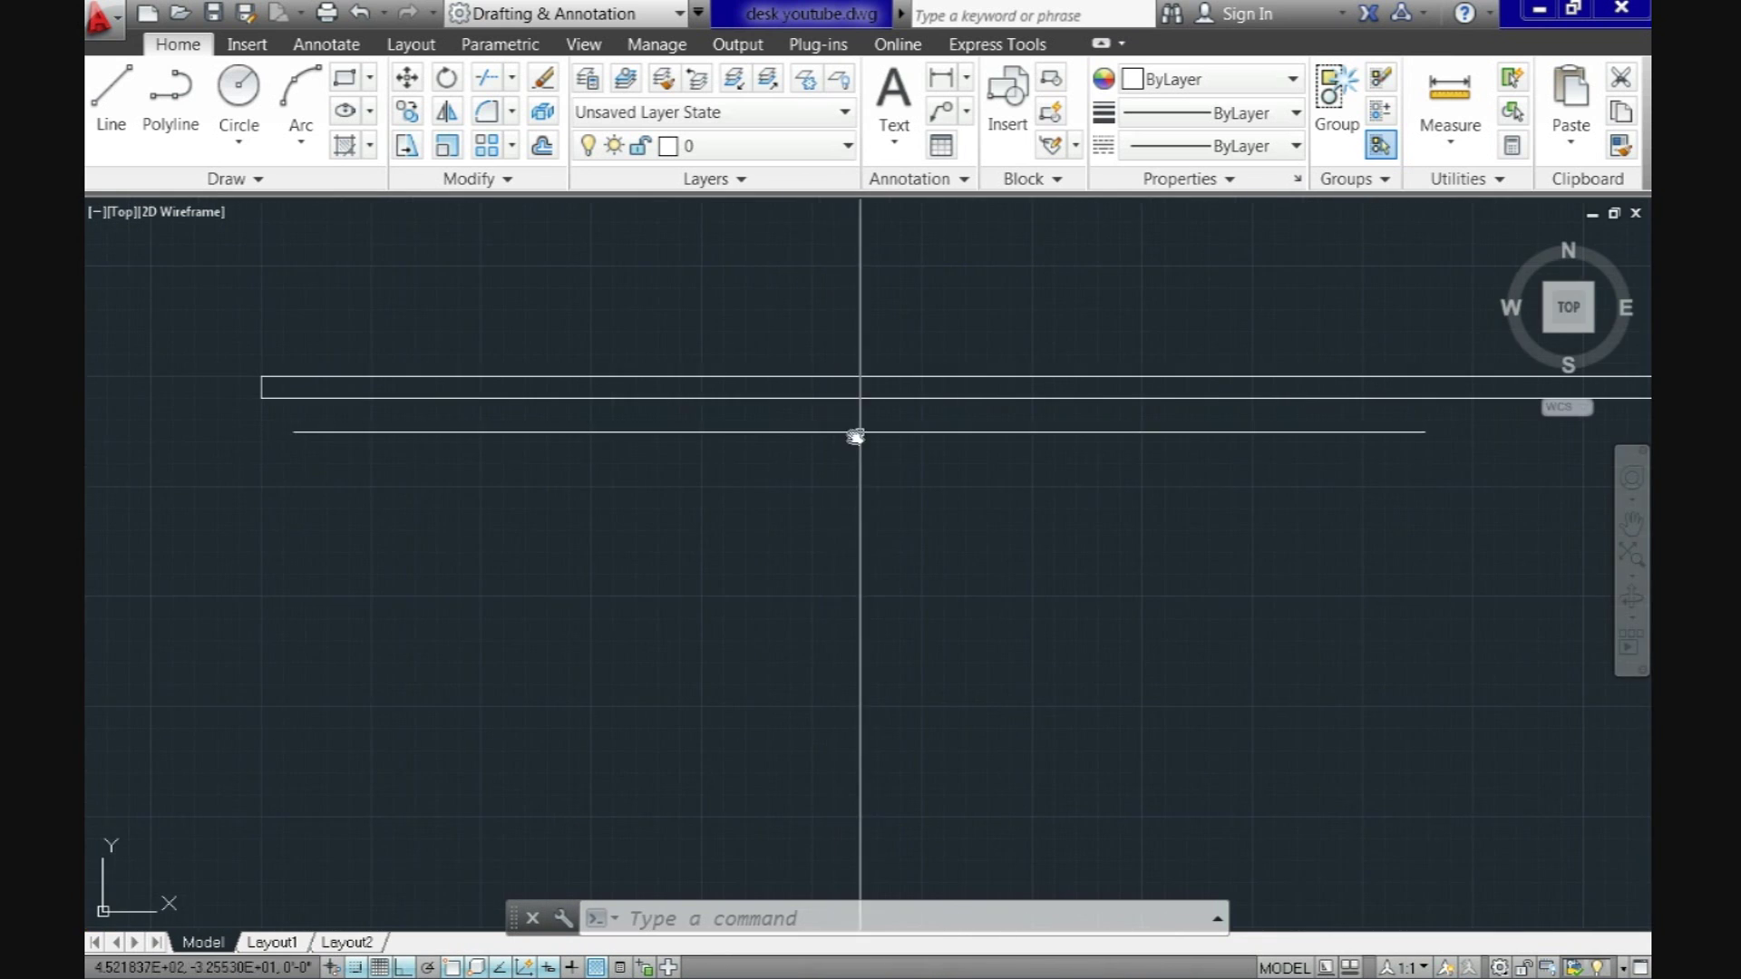
{"action": "mouse_move", "coordinate": [856, 436]}
{"action": "middle_mouse_down"}
{"action": "mouse_move", "coordinate": [770, 471]}
{"action": "mouse_move", "coordinate": [723, 459]}
{"action": "middle_mouse_up"}
{"action": "scroll", "coordinate": [817, 459], "scroll_direction": "down", "scroll_amount": 2}
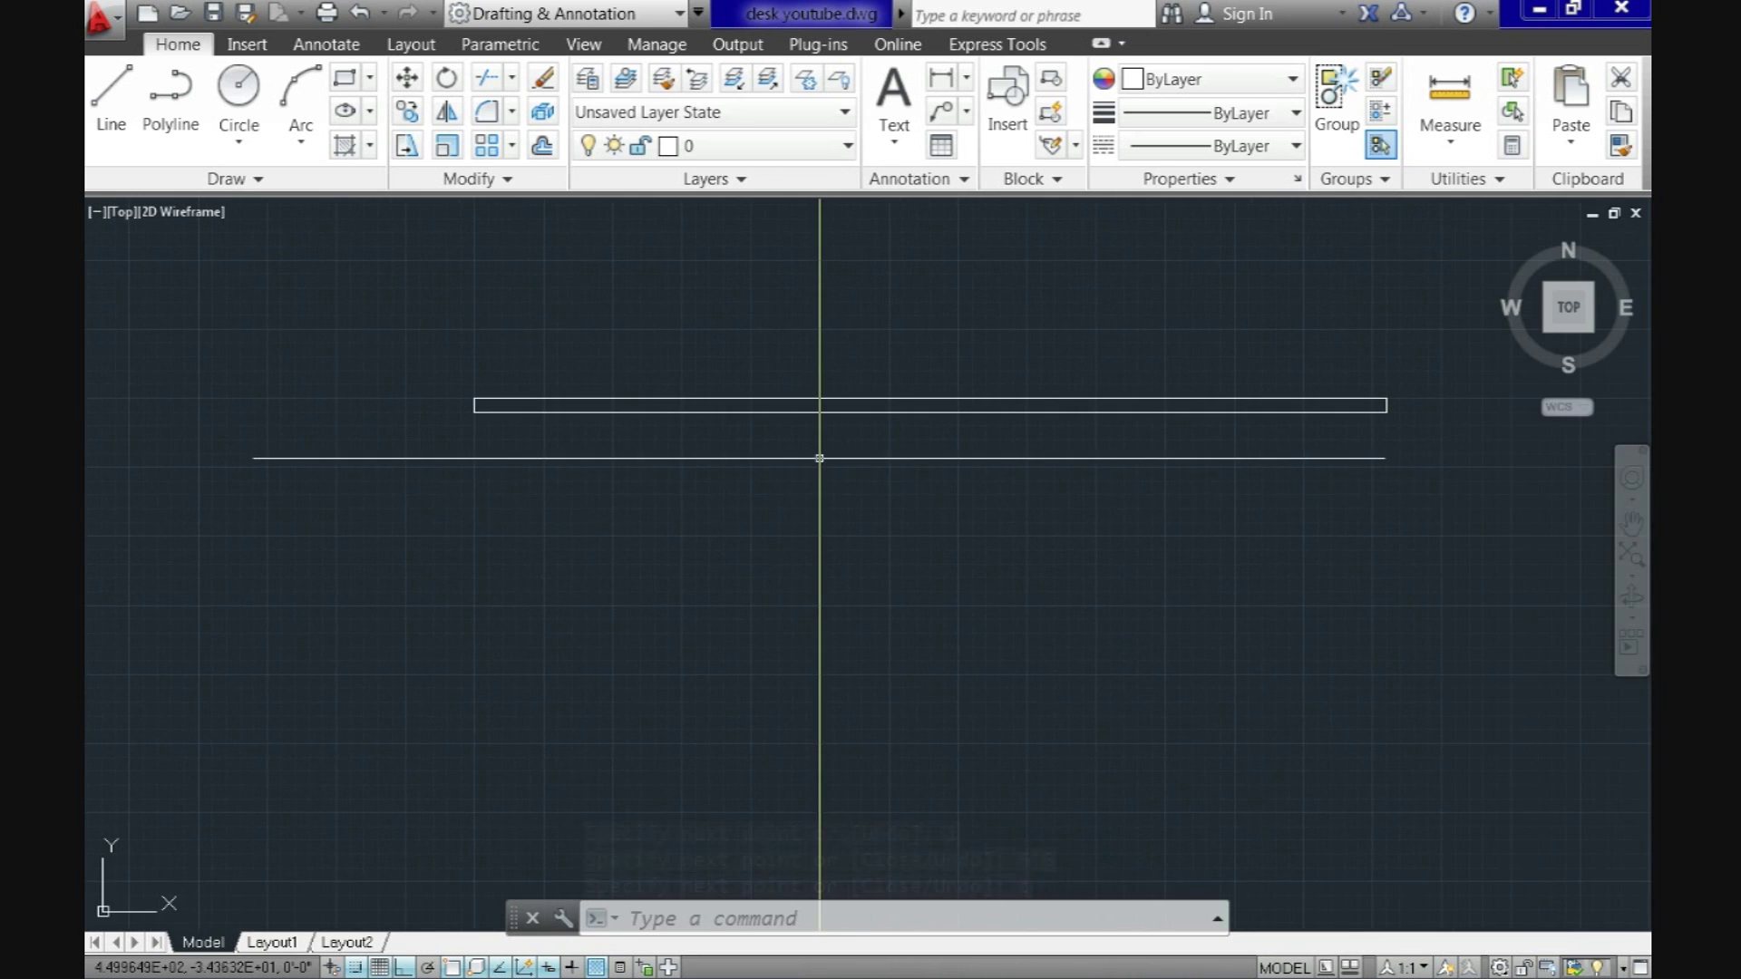
{"action": "scroll", "coordinate": [843, 431], "scroll_direction": "up", "scroll_amount": 2}
{"action": "mouse_move", "coordinate": [843, 431]}
{"action": "middle_mouse_down"}
{"action": "mouse_move", "coordinate": [776, 468]}
{"action": "mouse_move", "coordinate": [723, 458]}
{"action": "middle_mouse_up"}
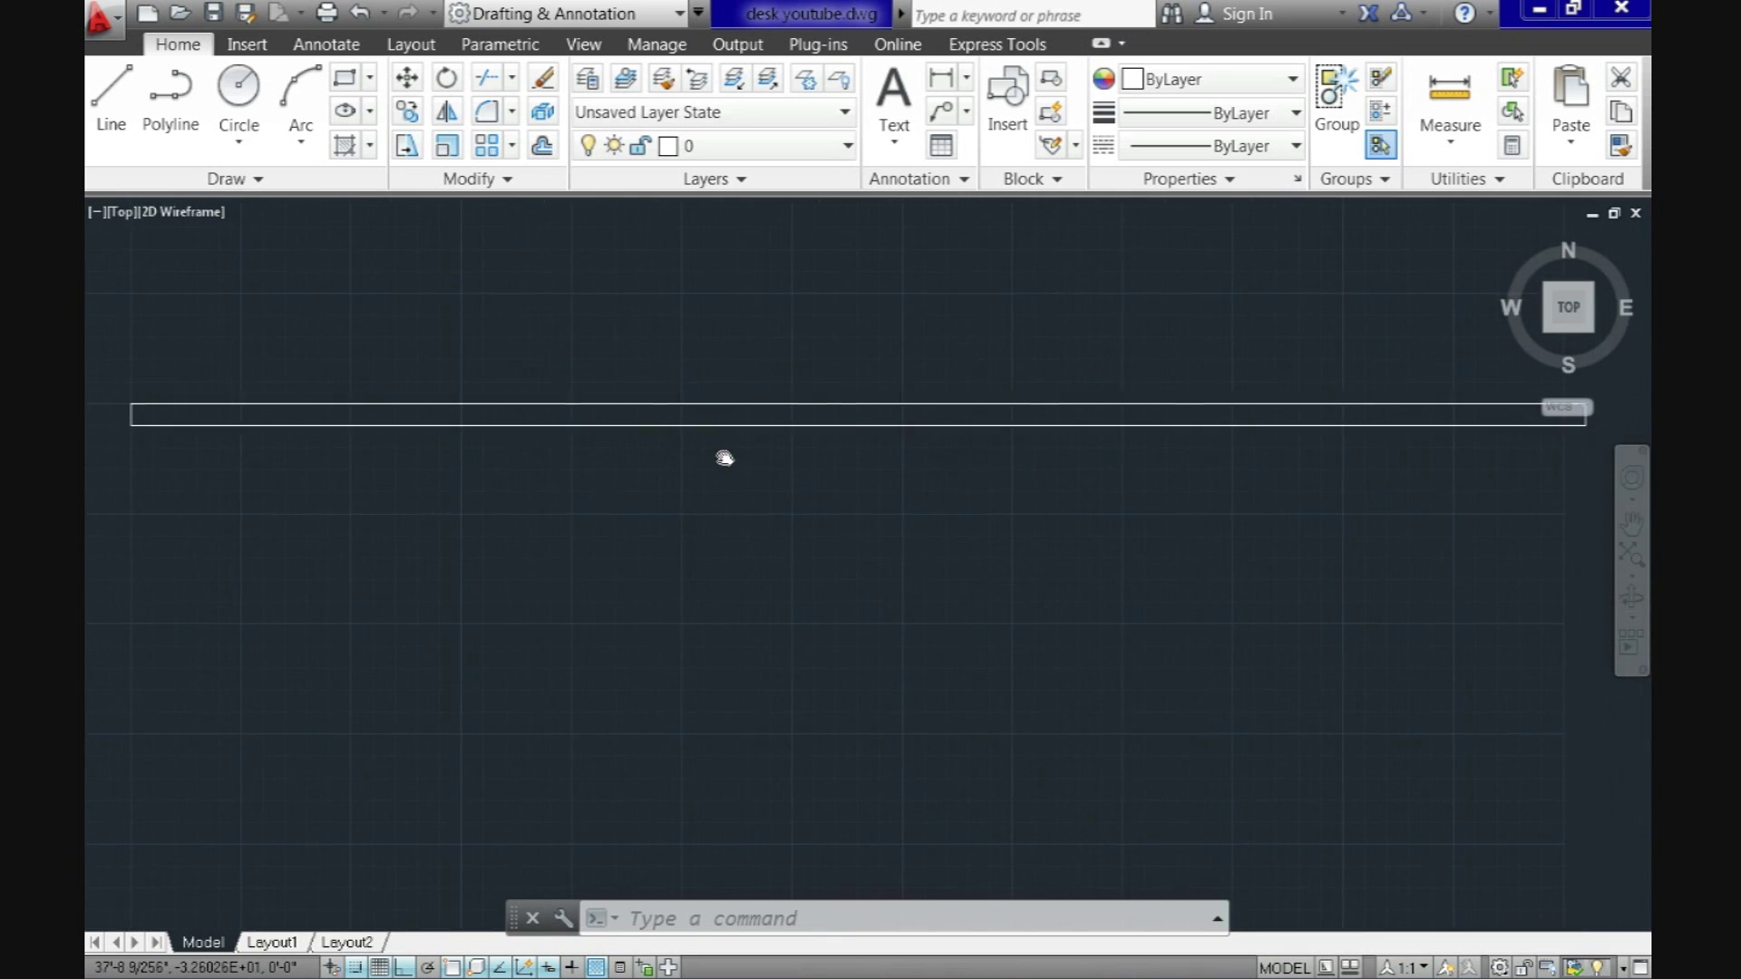
{"action": "left_click", "coordinate": [111, 107]}
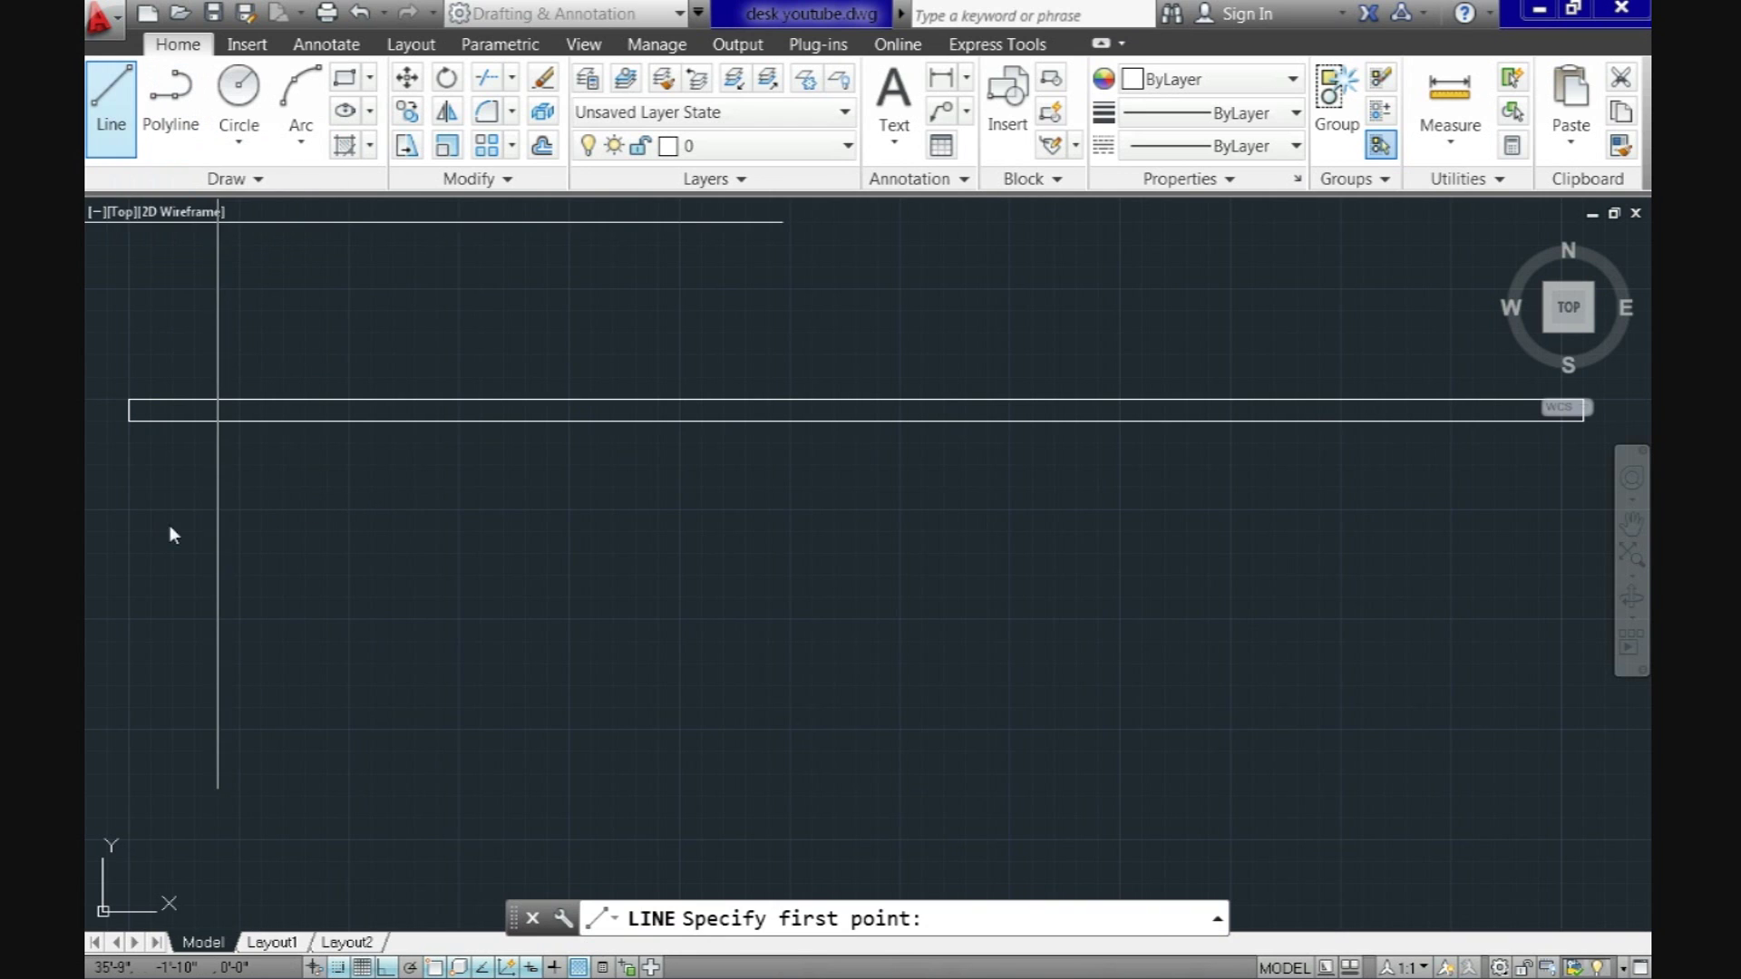
{"action": "scroll", "coordinate": [118, 421], "scroll_direction": "up", "scroll_amount": 3}
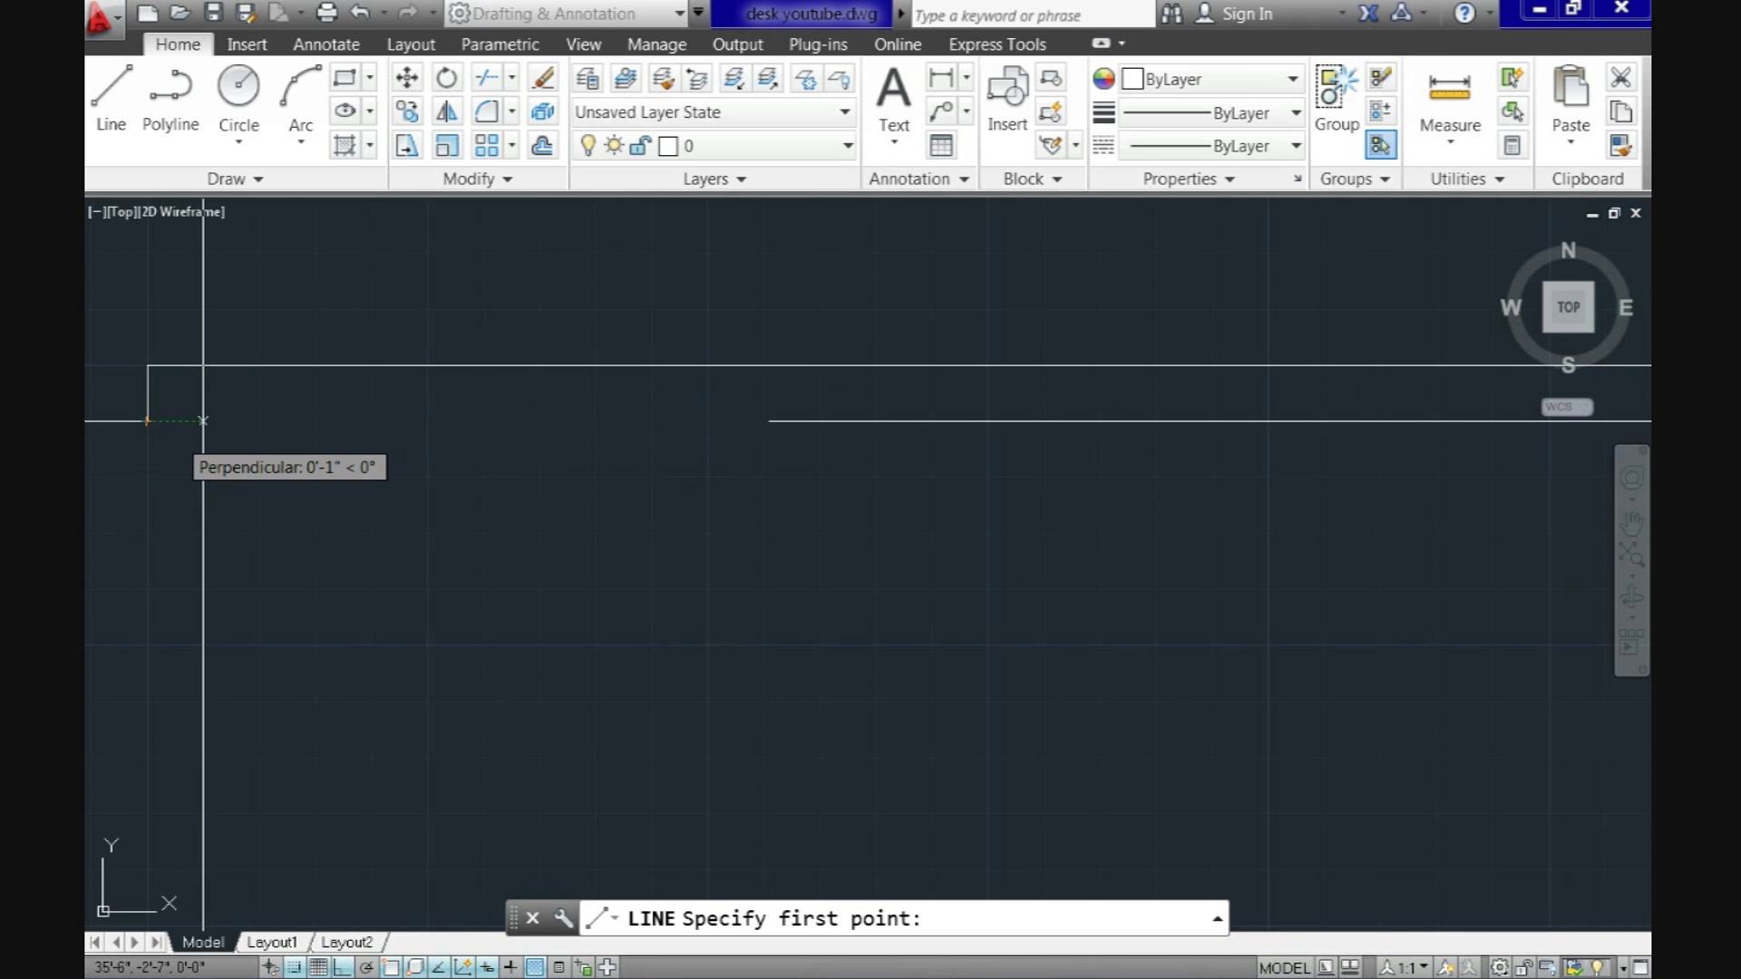
{"action": "left_click", "coordinate": [203, 420]}
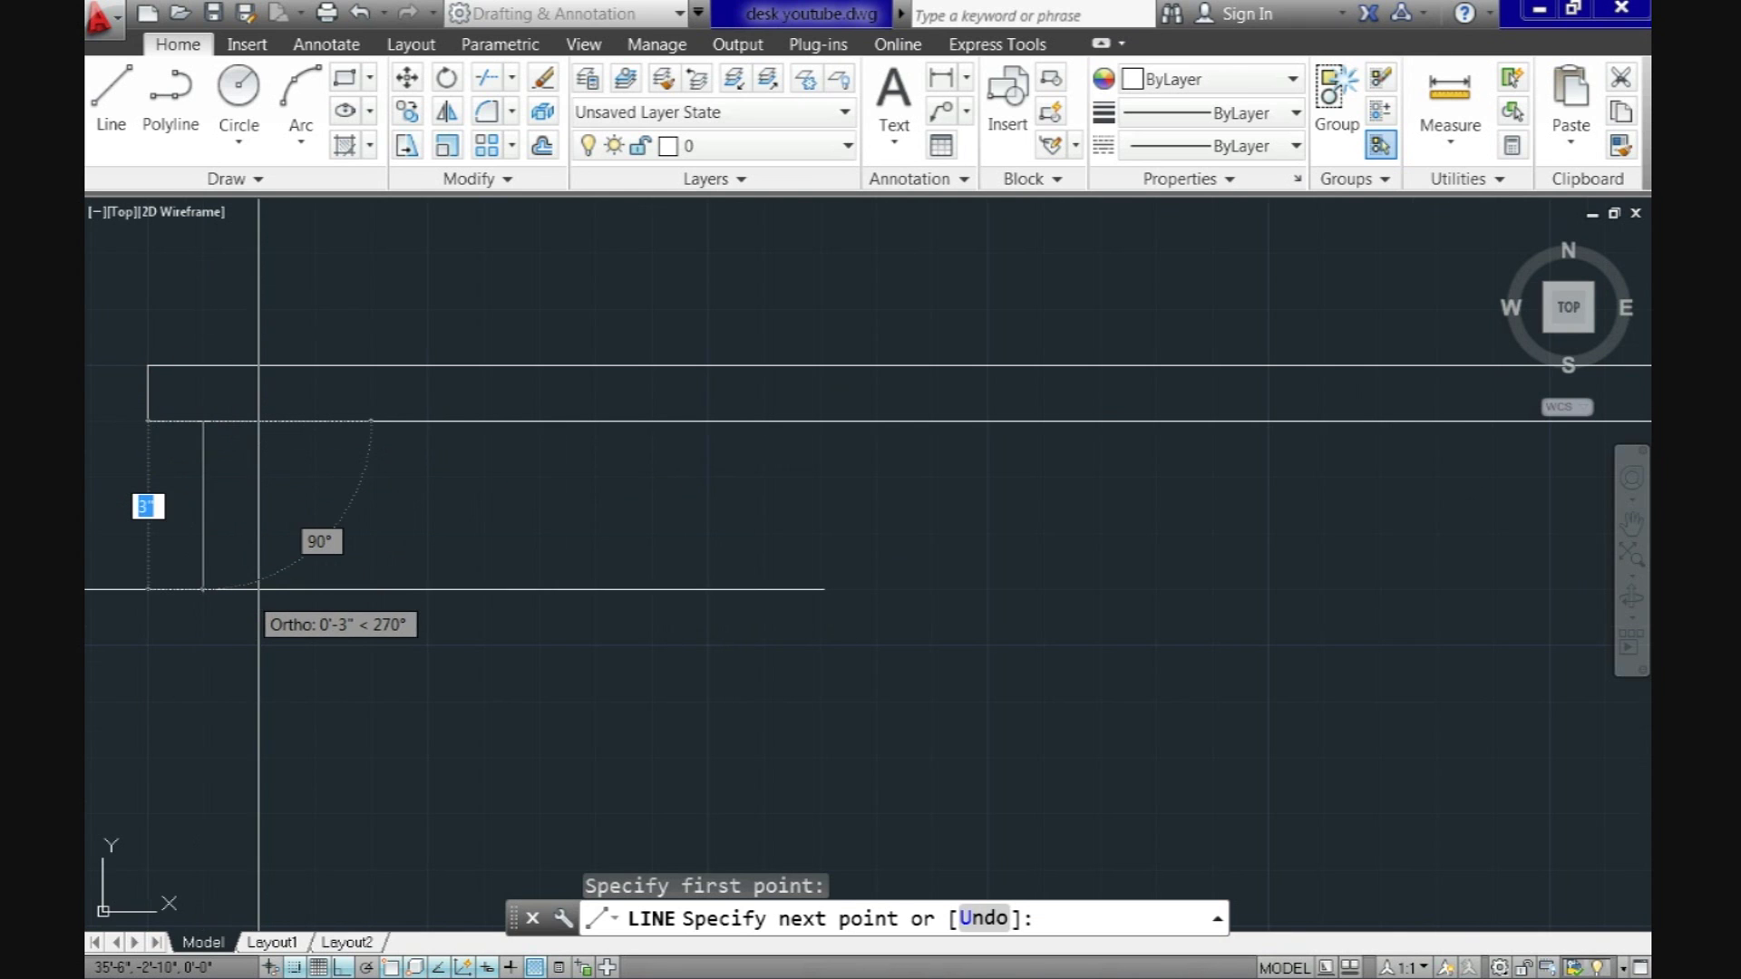
Step: Draw the pedestal's 1'10" left side and 14" bottom, ending perpendicular to the desk top
{"action": "scroll", "coordinate": [260, 587], "scroll_direction": "down", "scroll_amount": 3}
{"action": "mouse_move", "coordinate": [274, 591]}
{"action": "middle_mouse_down"}
{"action": "mouse_move", "coordinate": [242, 318]}
{"action": "mouse_move", "coordinate": [245, 354]}
{"action": "middle_mouse_up"}
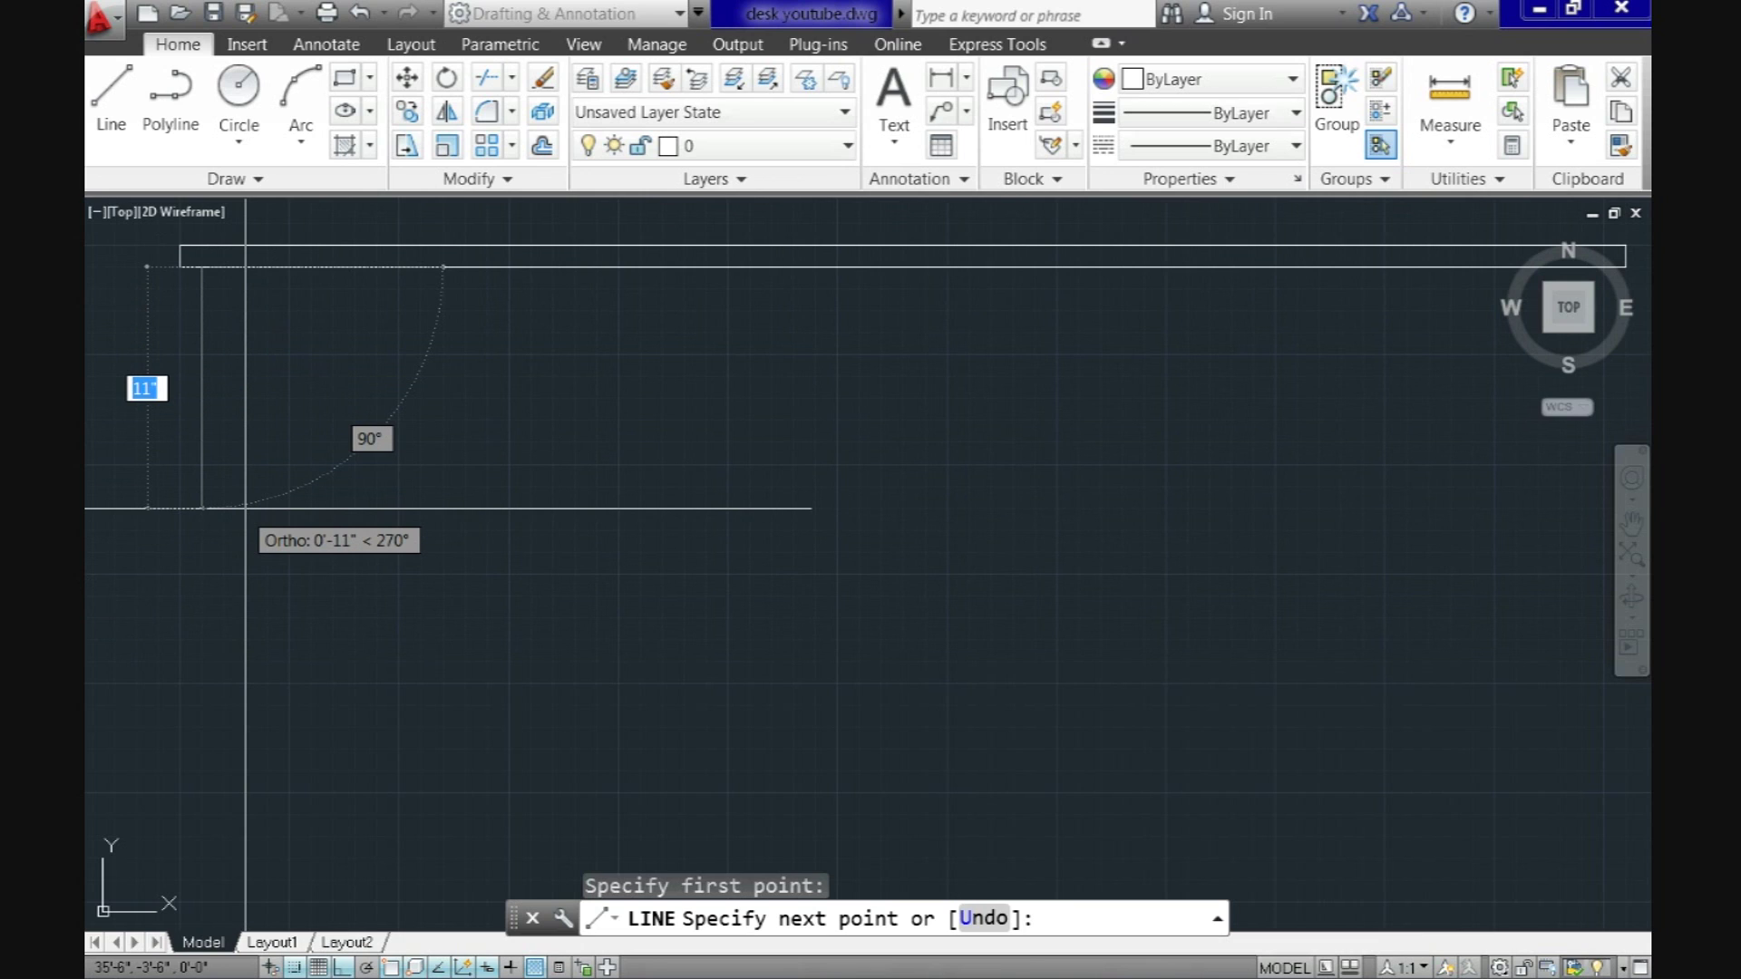
{"action": "type", "text": "10"}
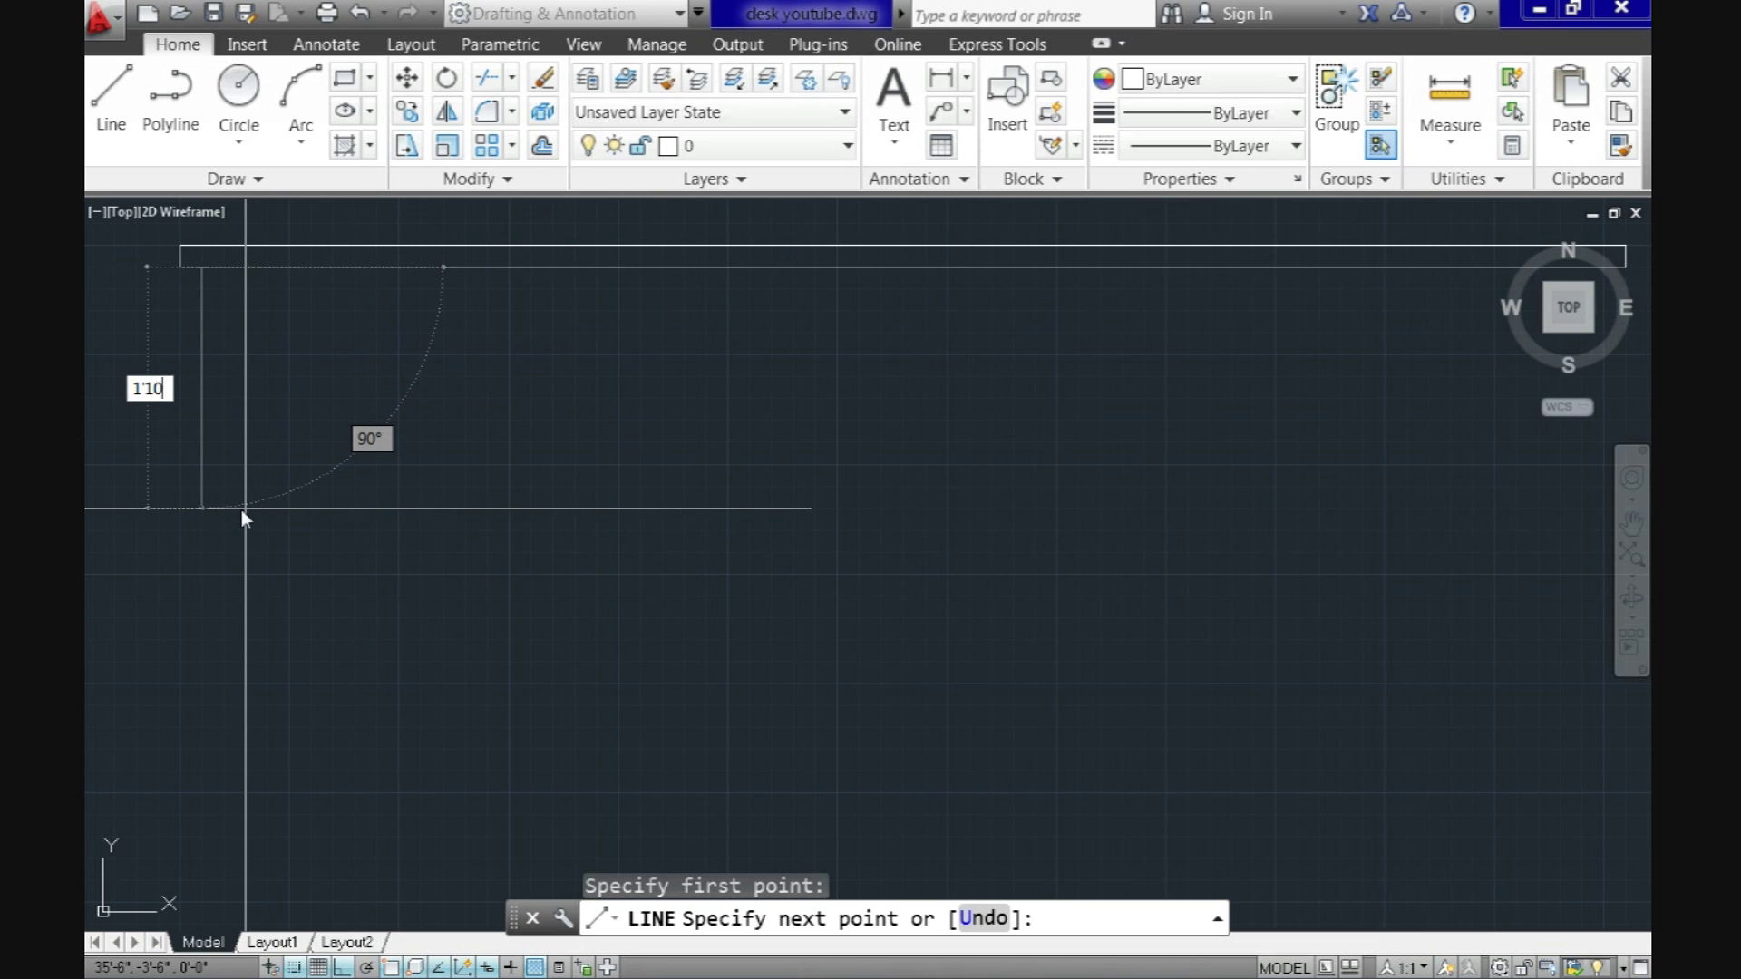
{"action": "key", "text": "Return"}
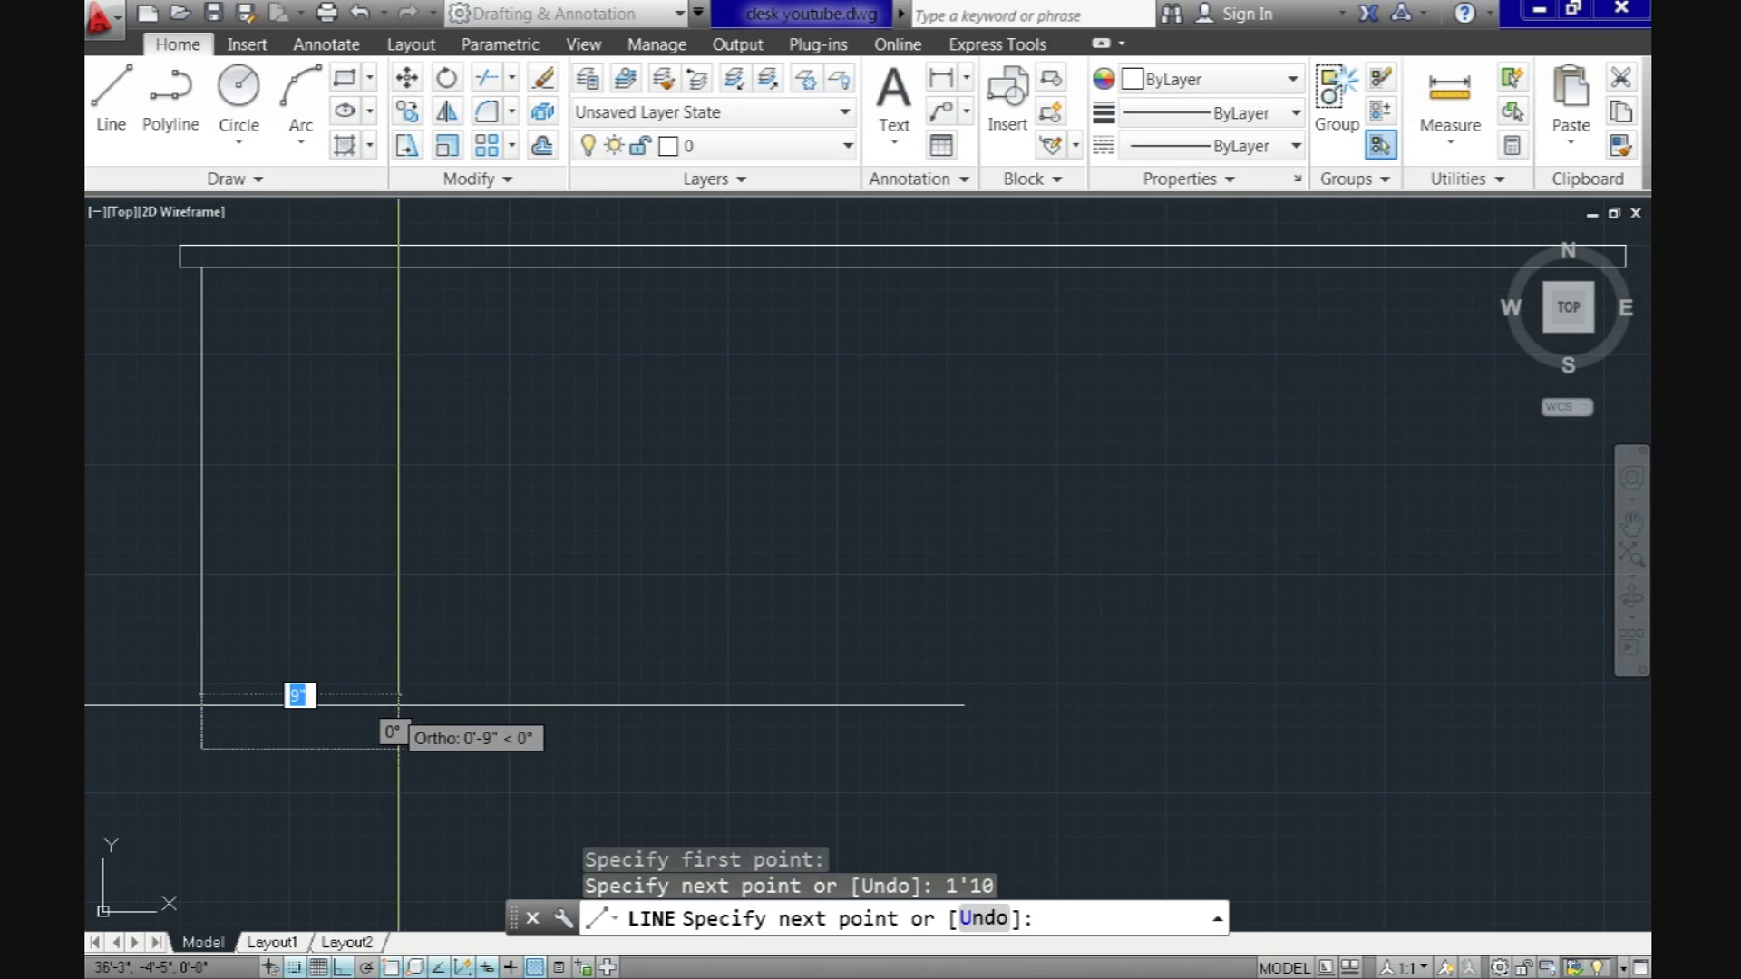
{"action": "type", "text": "14"}
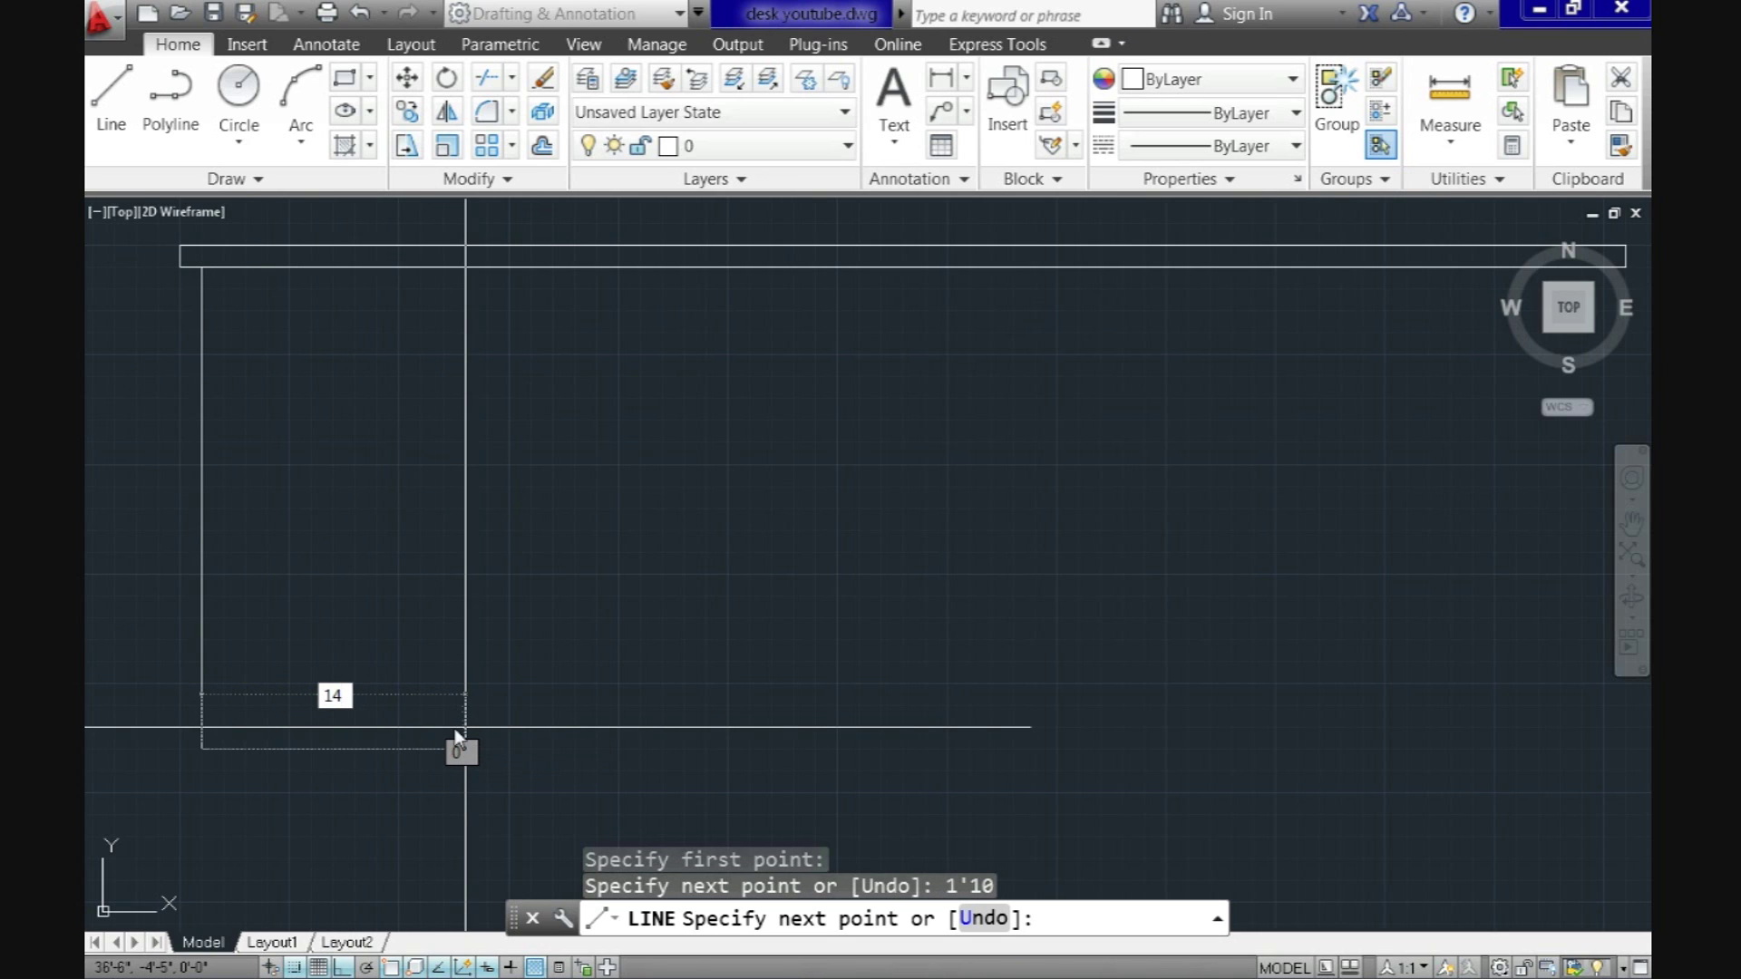
{"action": "key", "text": "Return"}
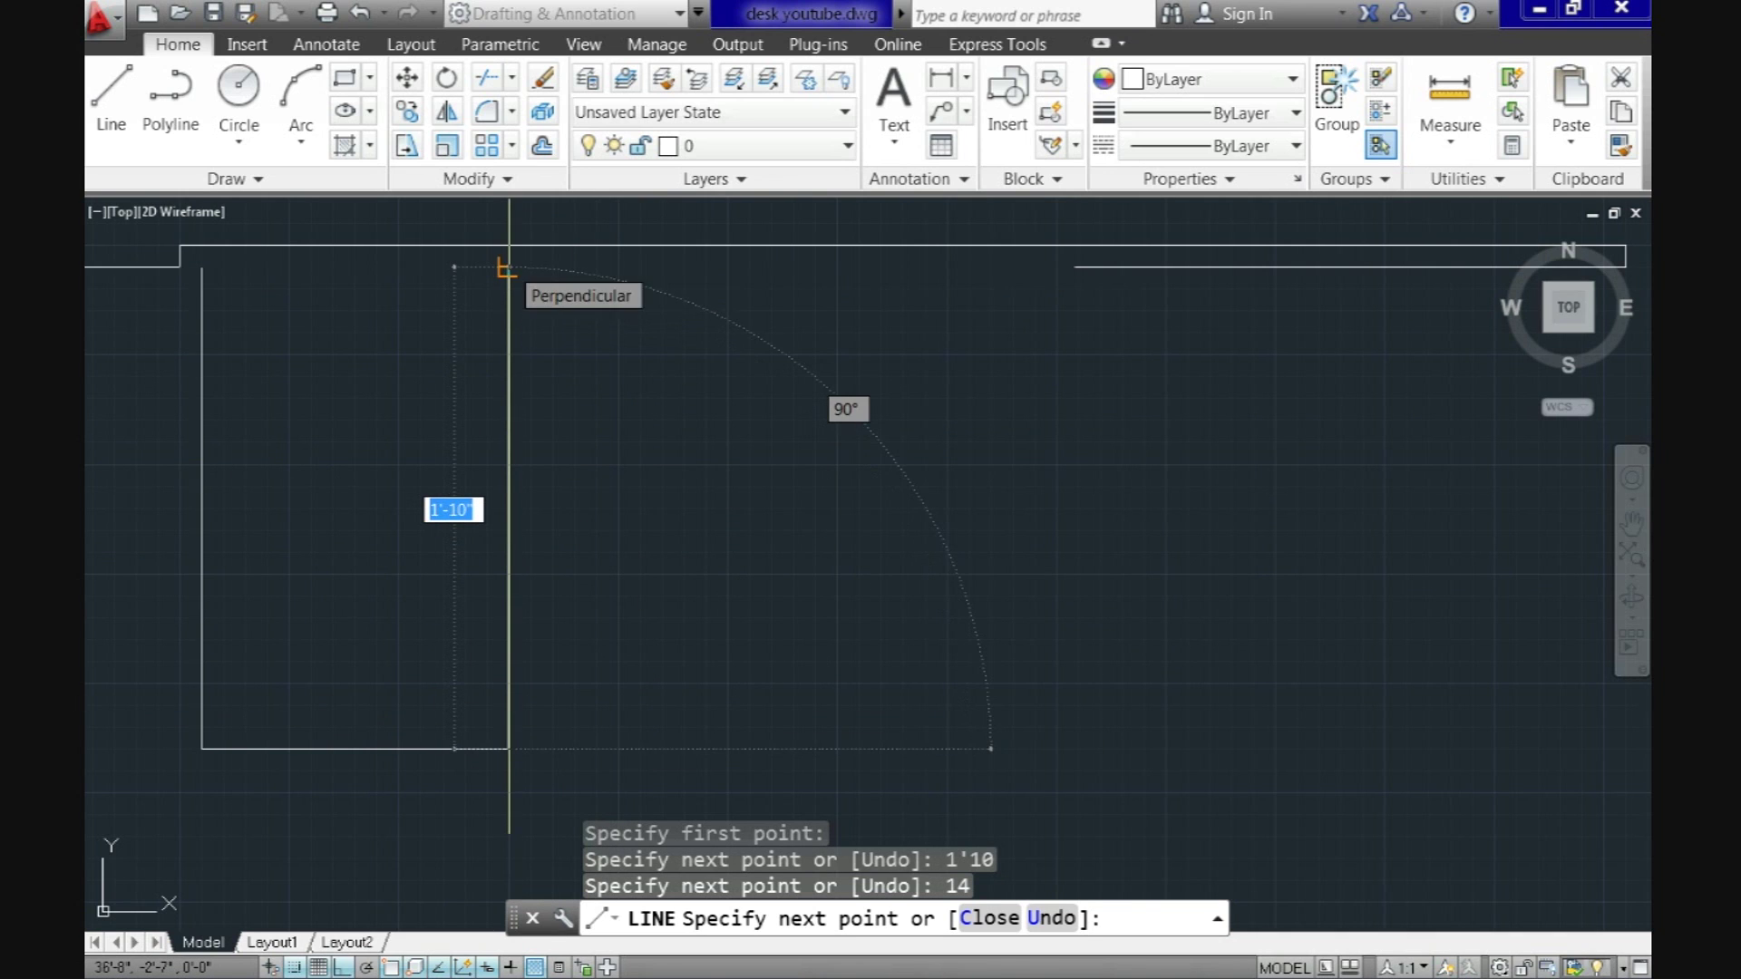
{"action": "left_click", "coordinate": [509, 267]}
{"action": "key", "text": "Return"}
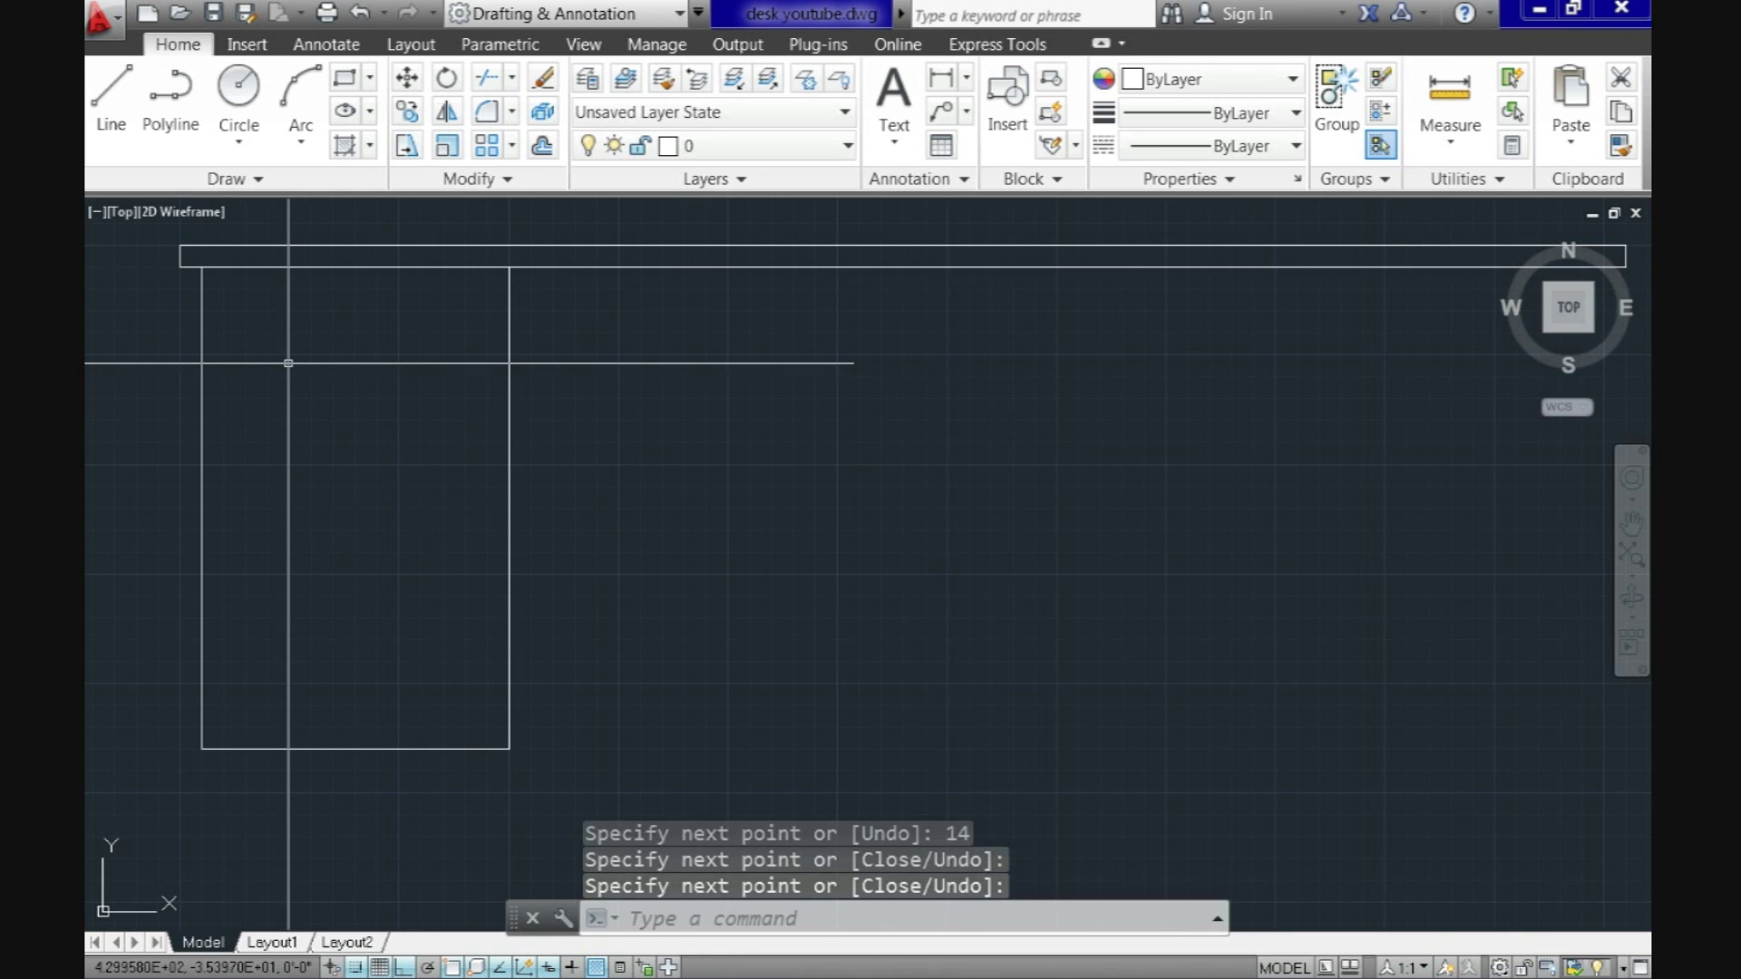
Step: Draw a closed inset outline inside the left pedestal with a 12" bottom edge
{"action": "key", "text": "Return"}
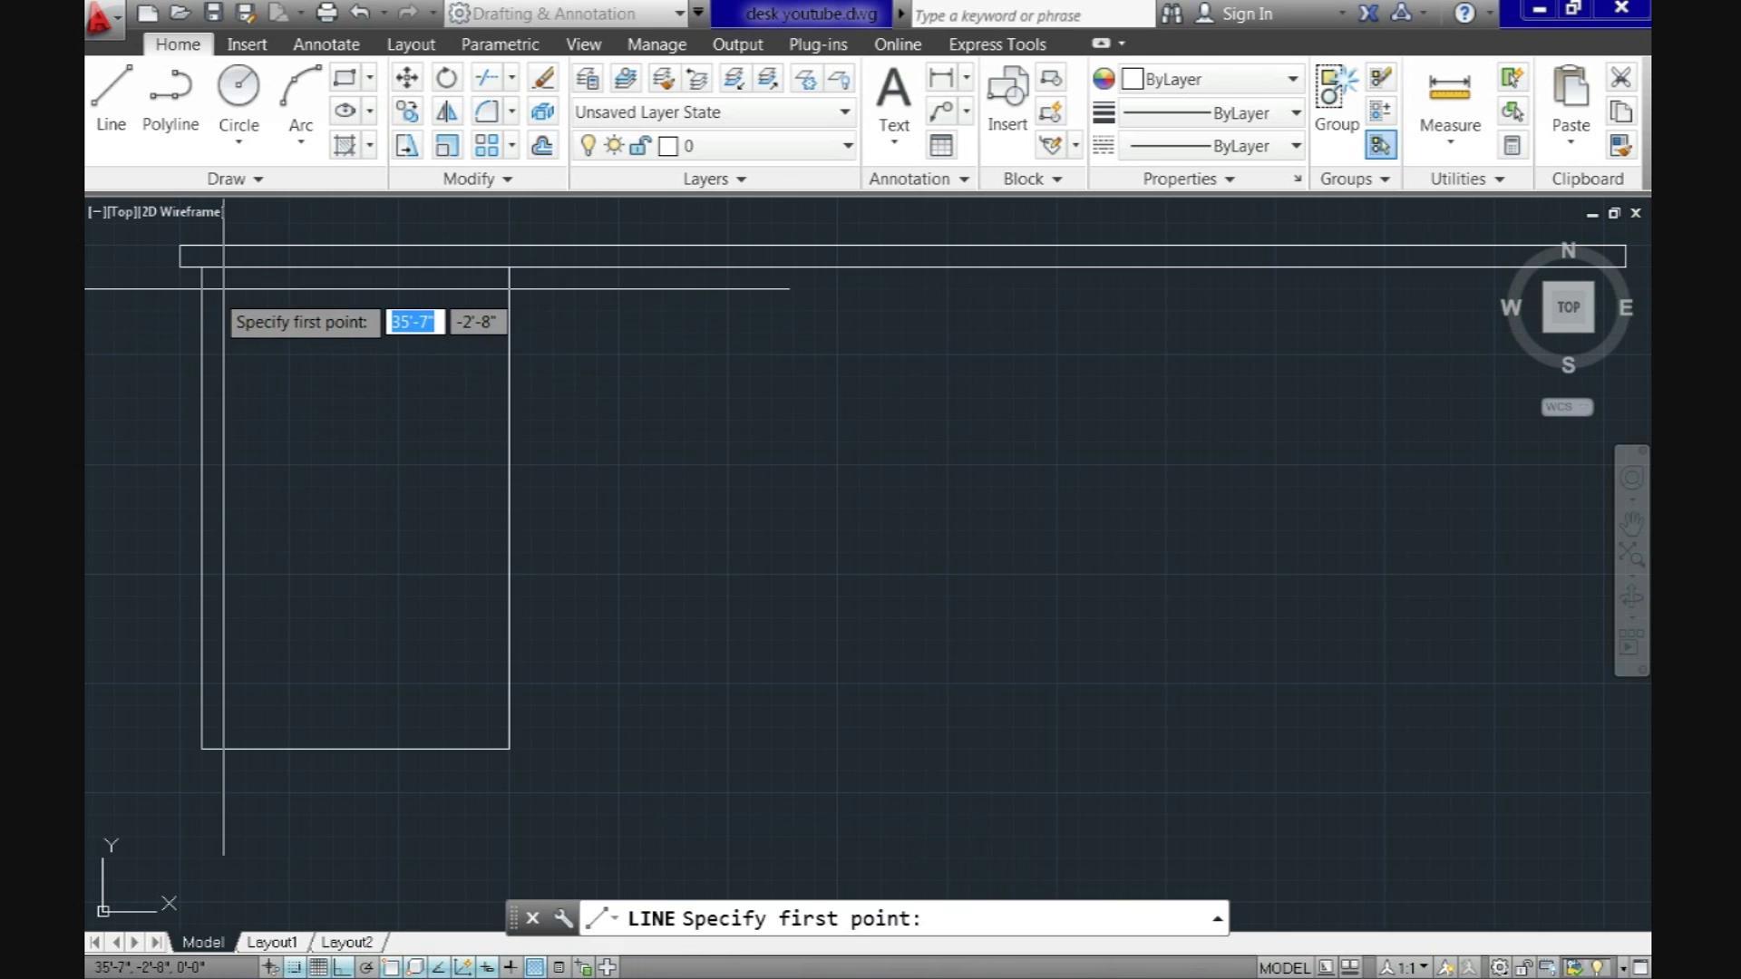
{"action": "scroll", "coordinate": [223, 288], "scroll_direction": "up", "scroll_amount": 3}
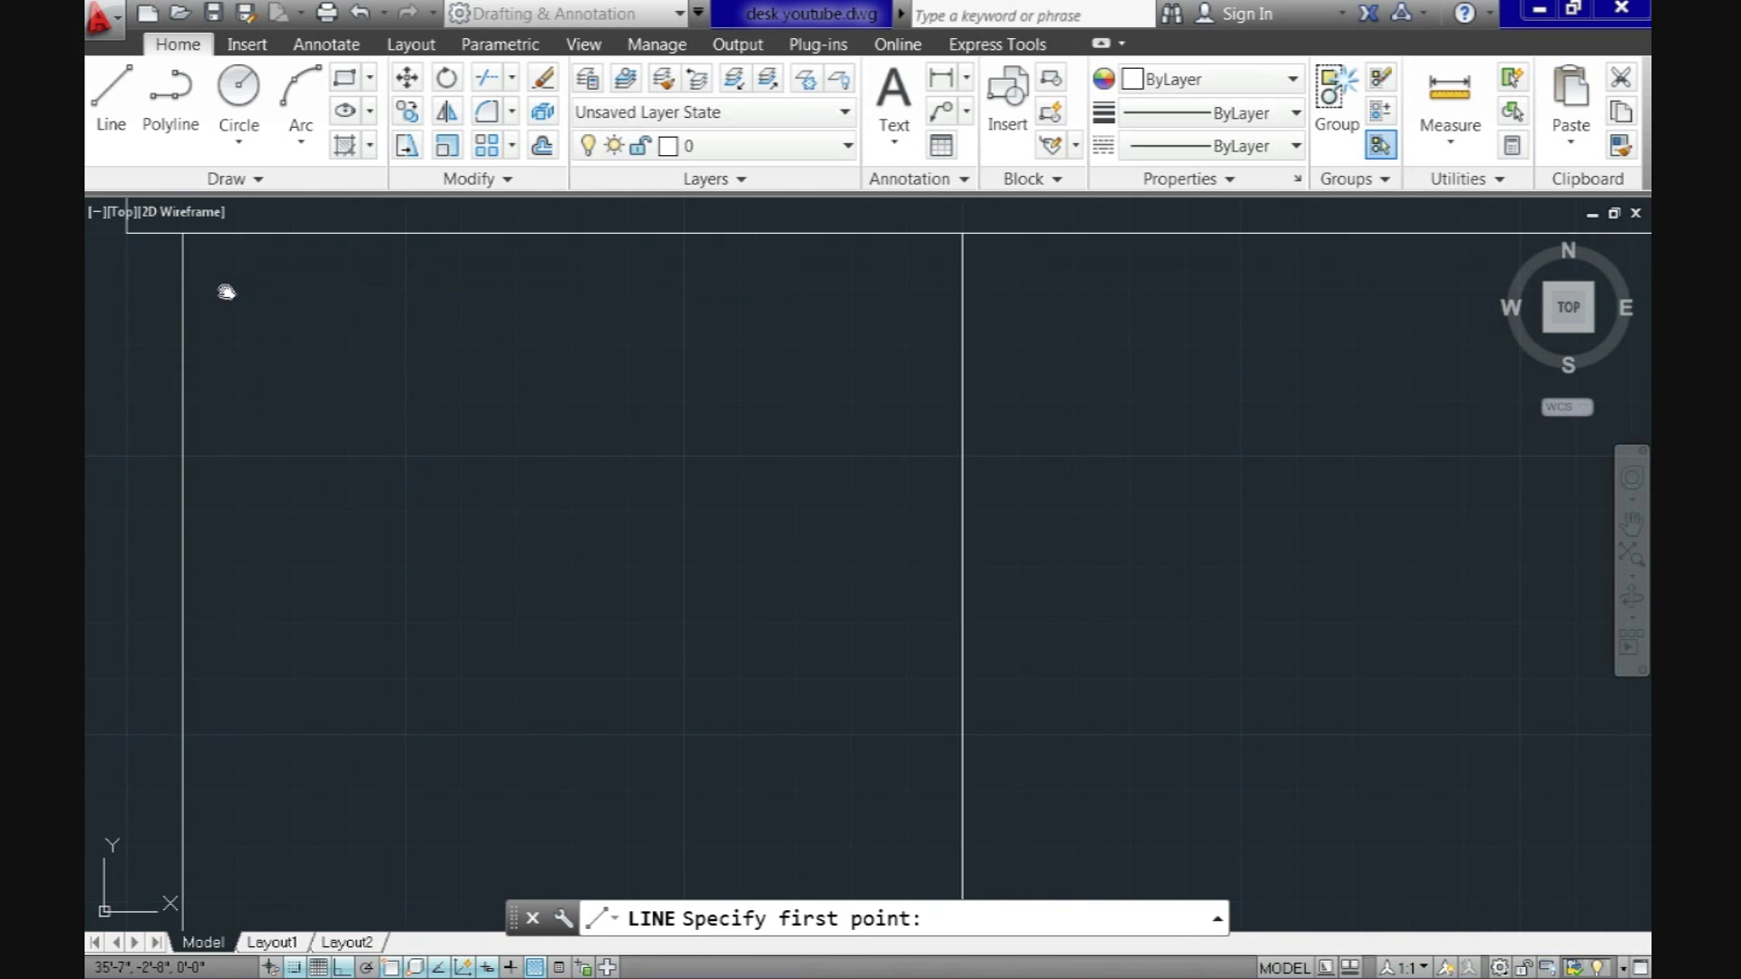
{"action": "middle_click_drag", "start_coordinate": [223, 289], "coordinate": [330, 385]}
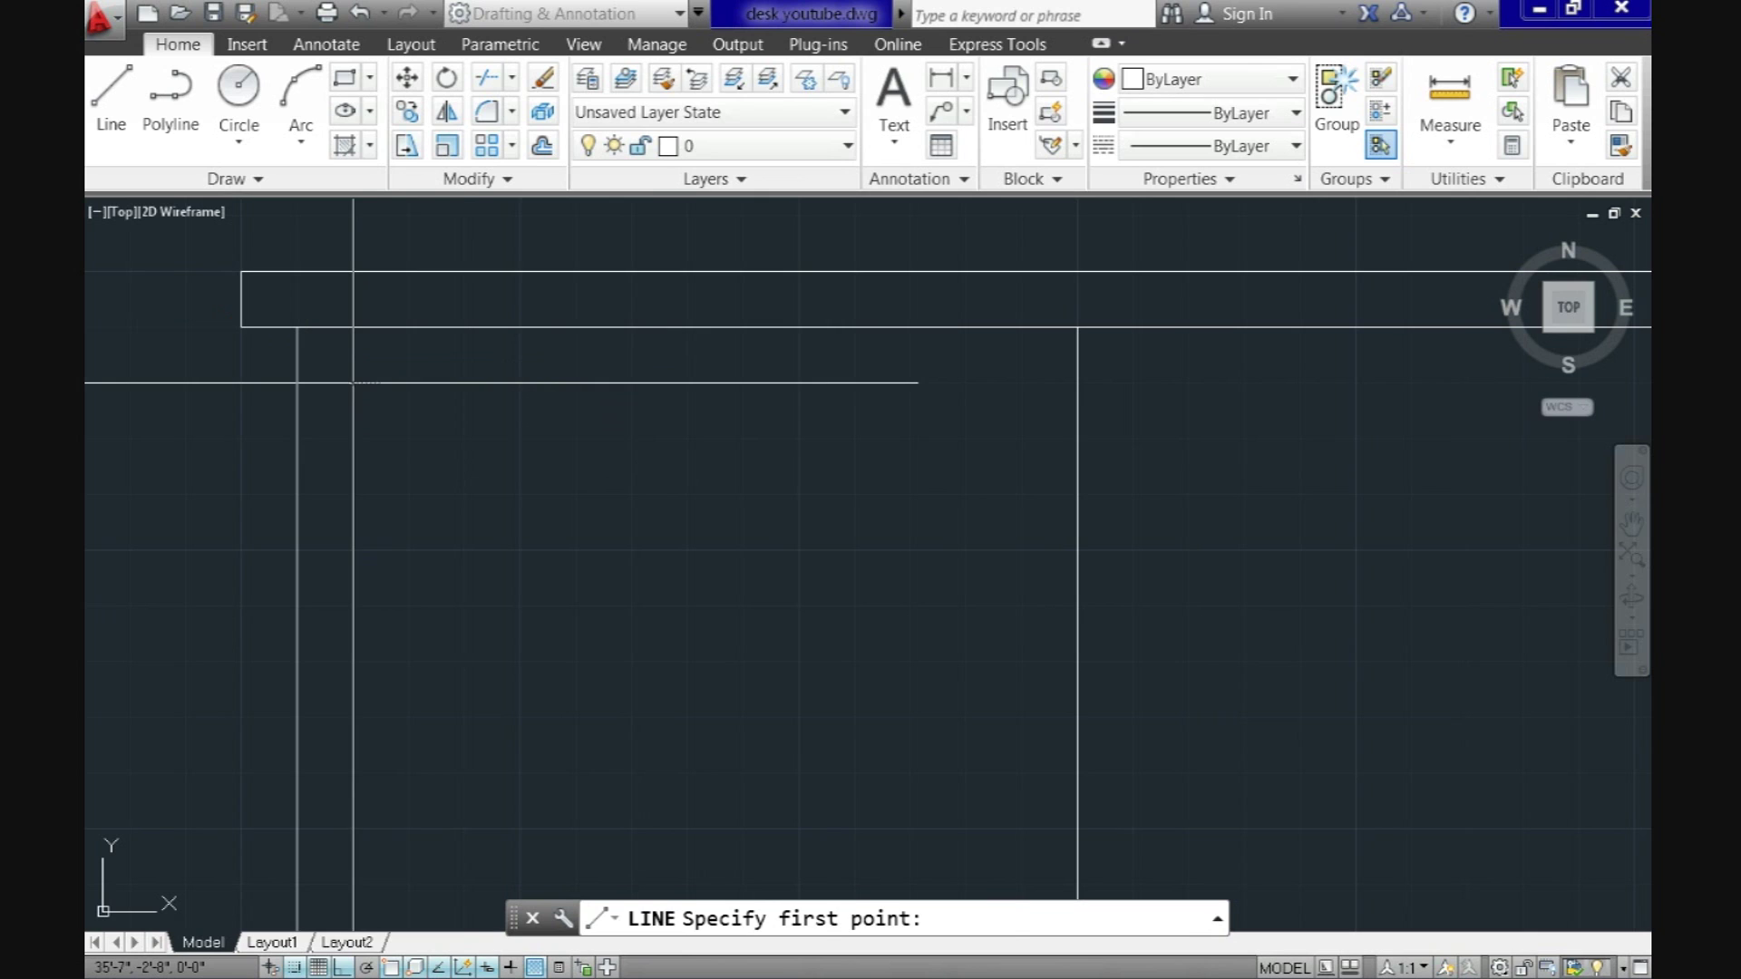
{"action": "left_click", "coordinate": [353, 382]}
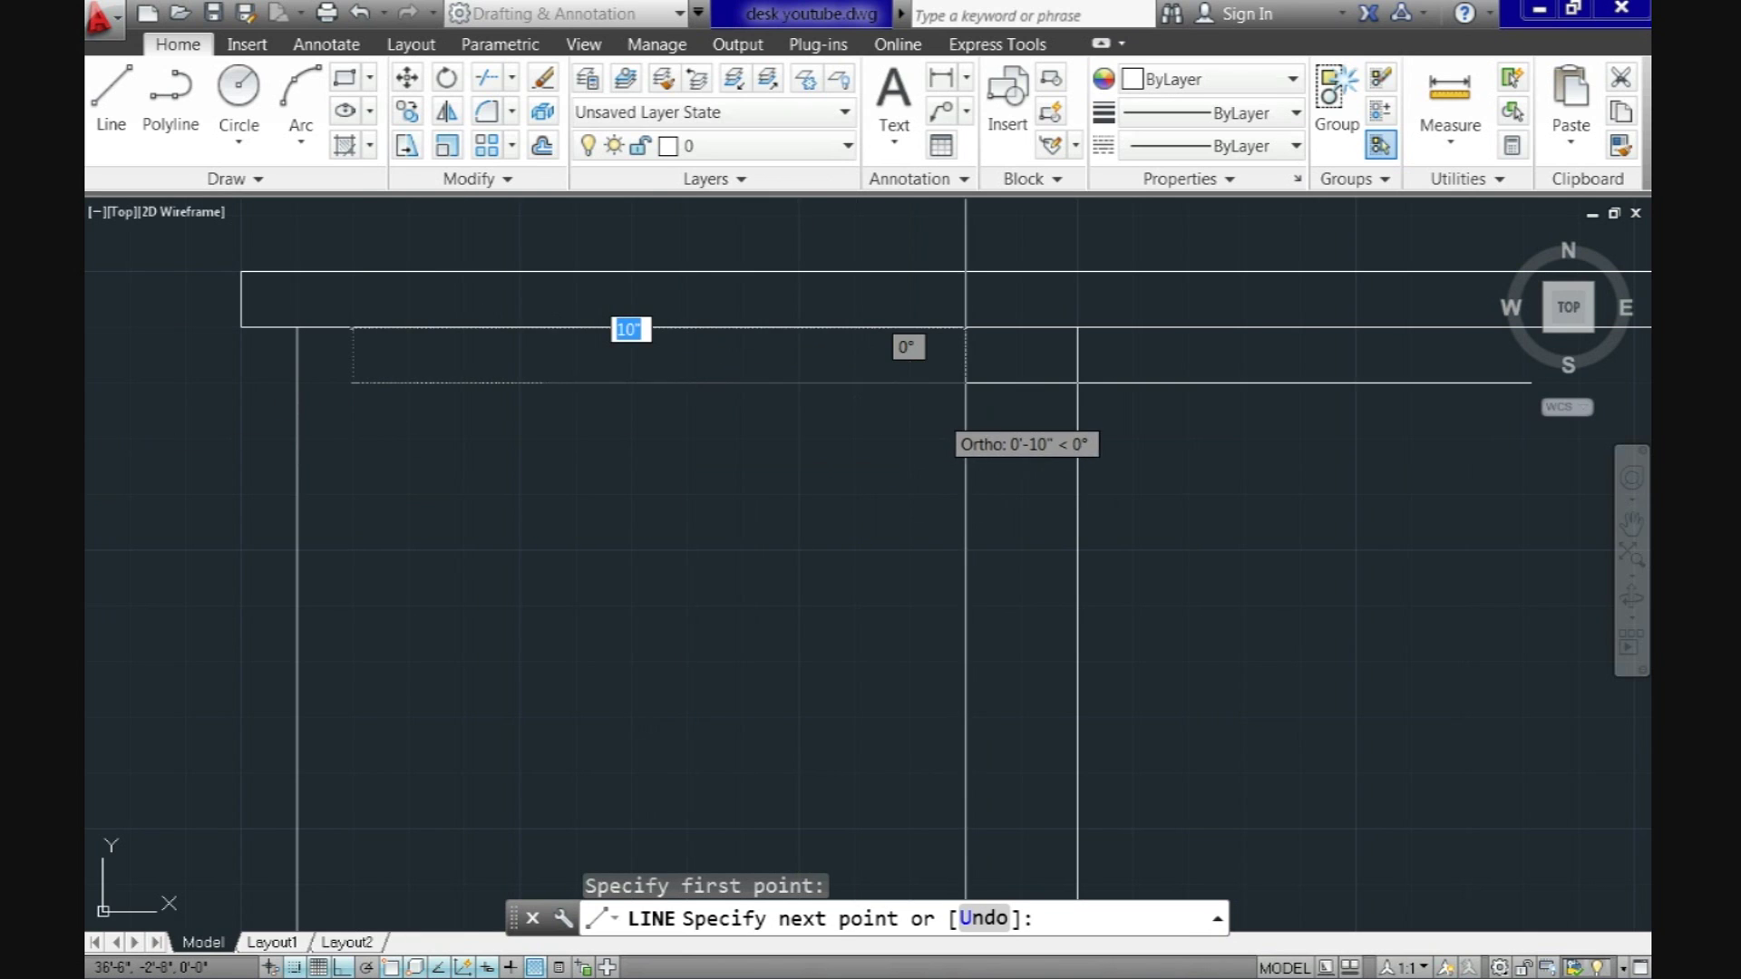
{"action": "left_click", "coordinate": [1022, 383]}
{"action": "scroll", "coordinate": [1018, 394], "scroll_direction": "down", "scroll_amount": 3}
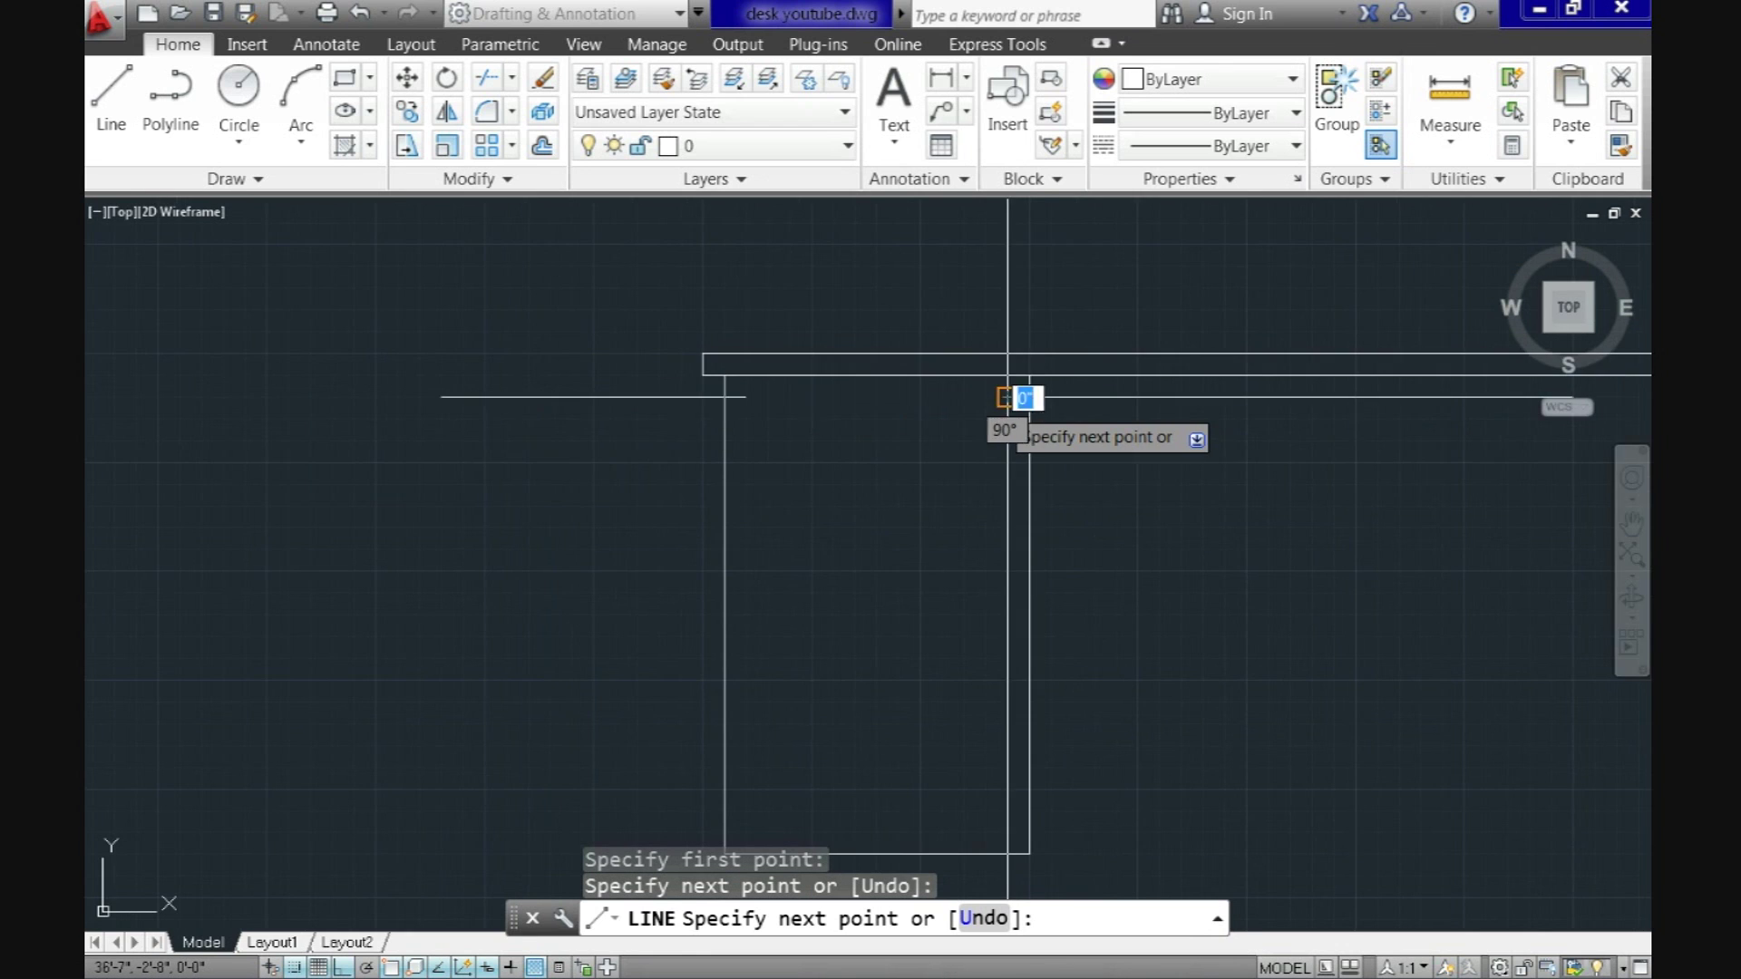
{"action": "middle_click_drag", "start_coordinate": [1030, 454], "coordinate": [952, 424]}
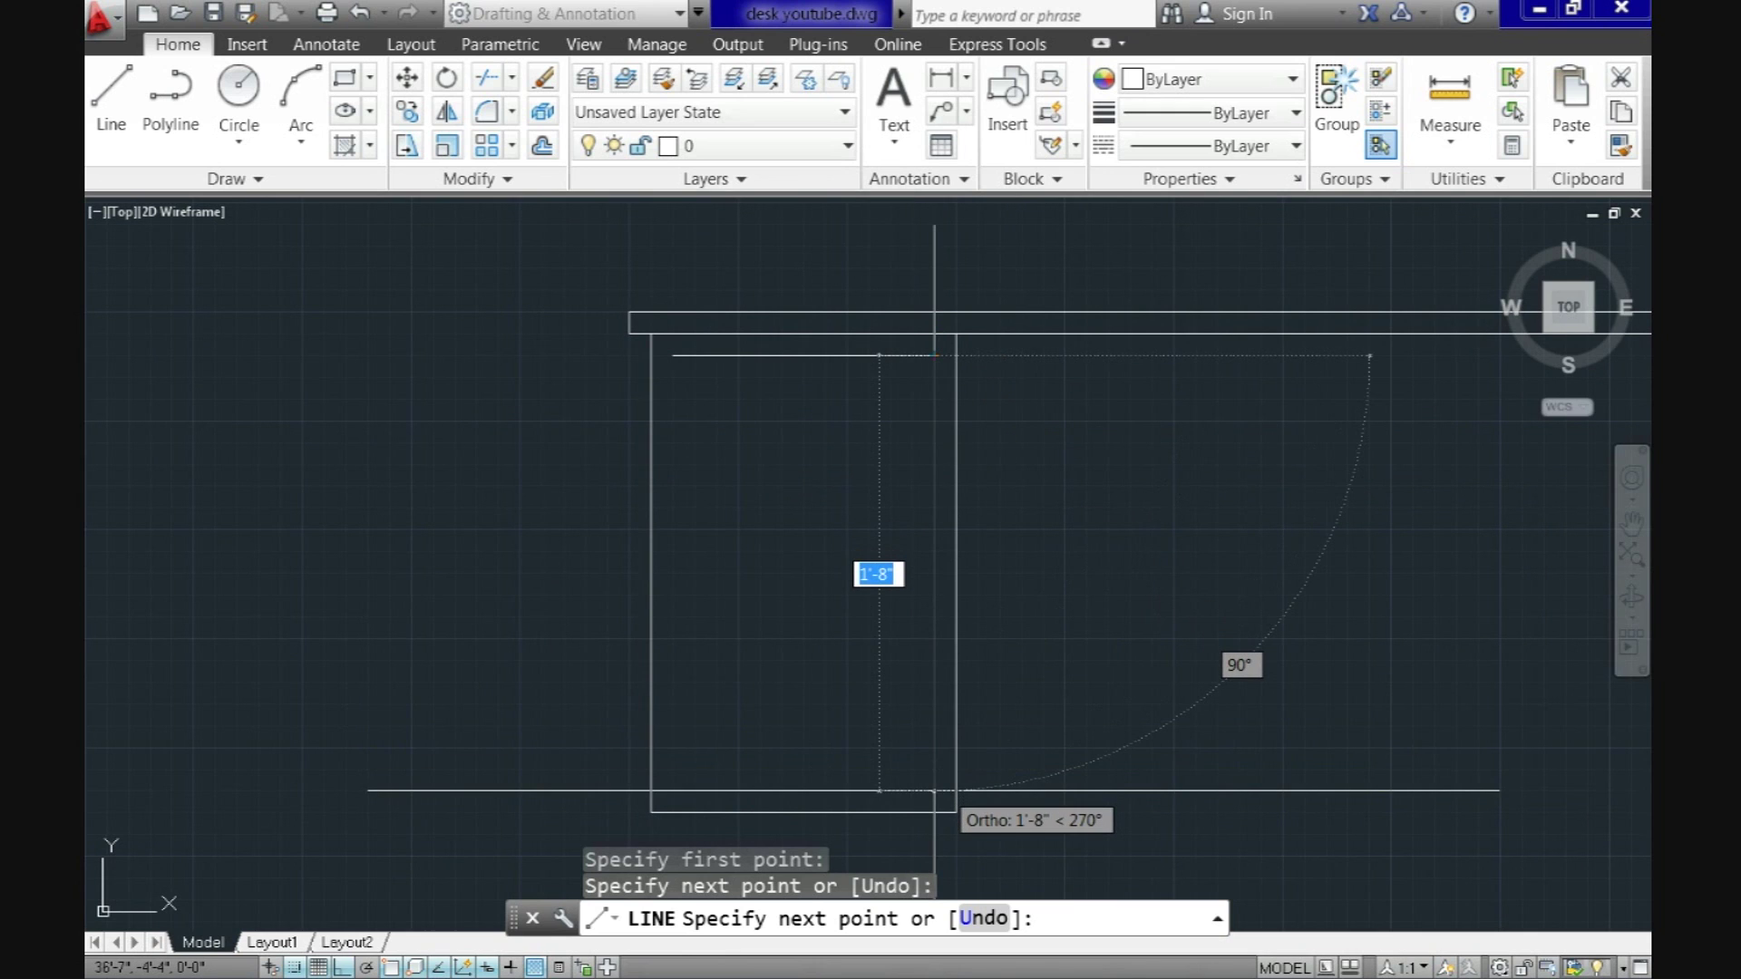
{"action": "left_click", "coordinate": [934, 791]}
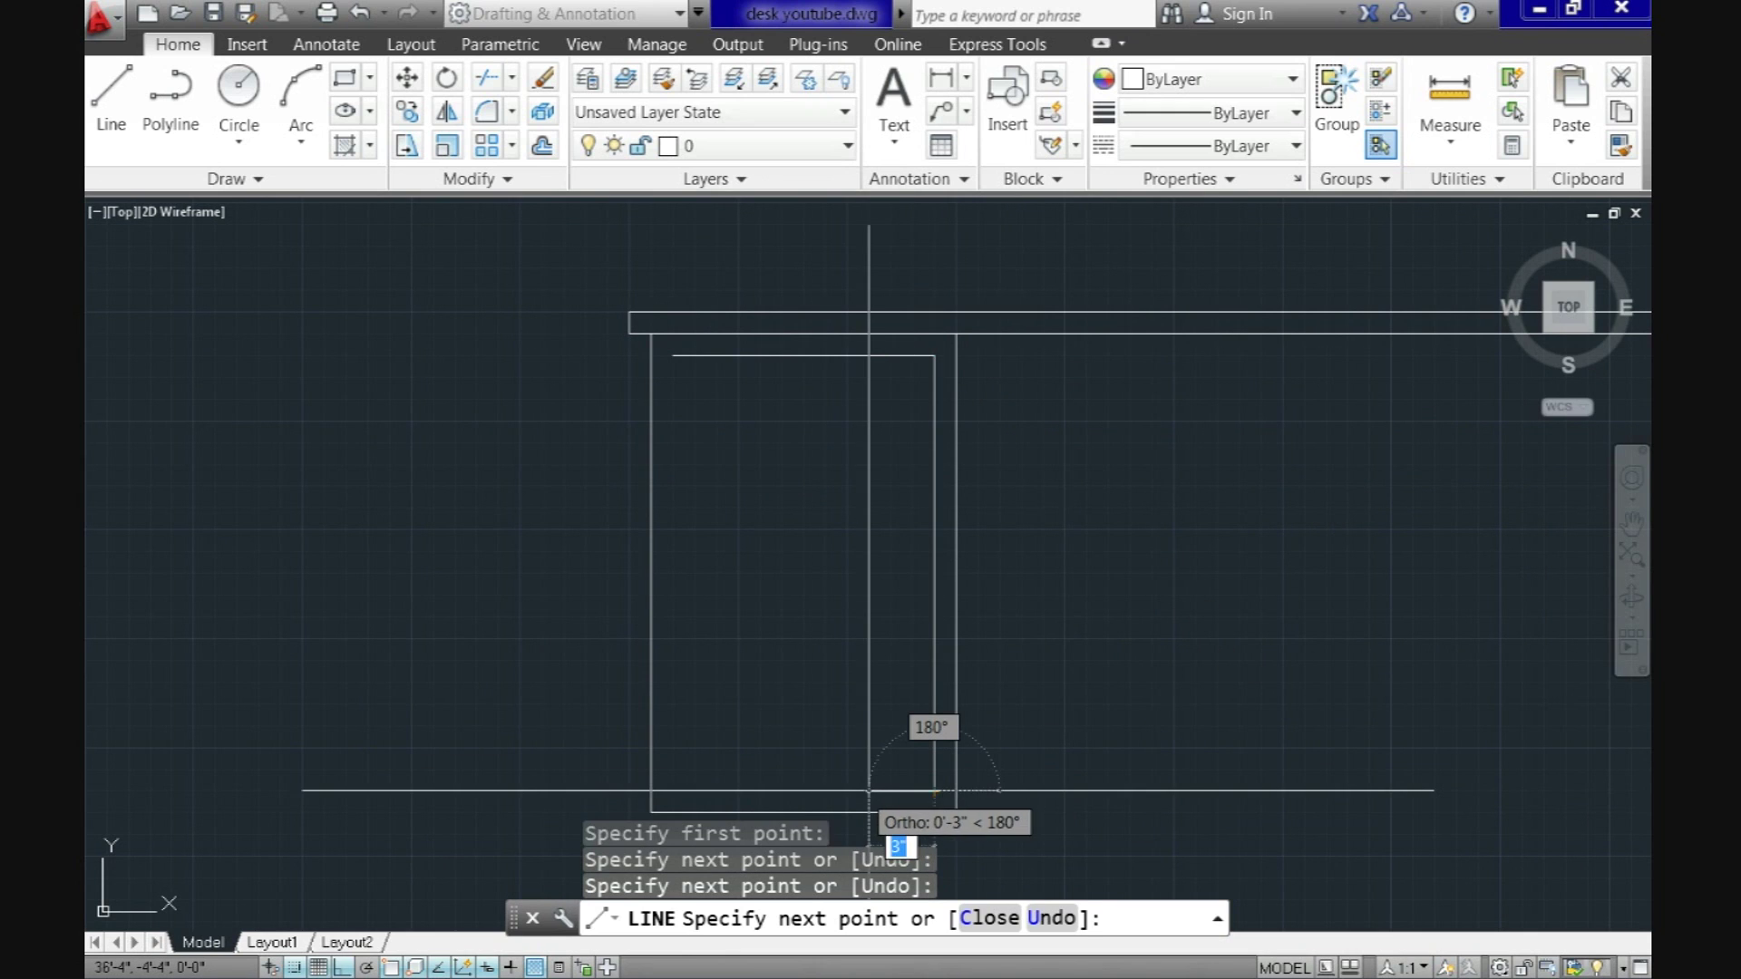
{"action": "type", "text": "12"}
{"action": "key", "text": "Return"}
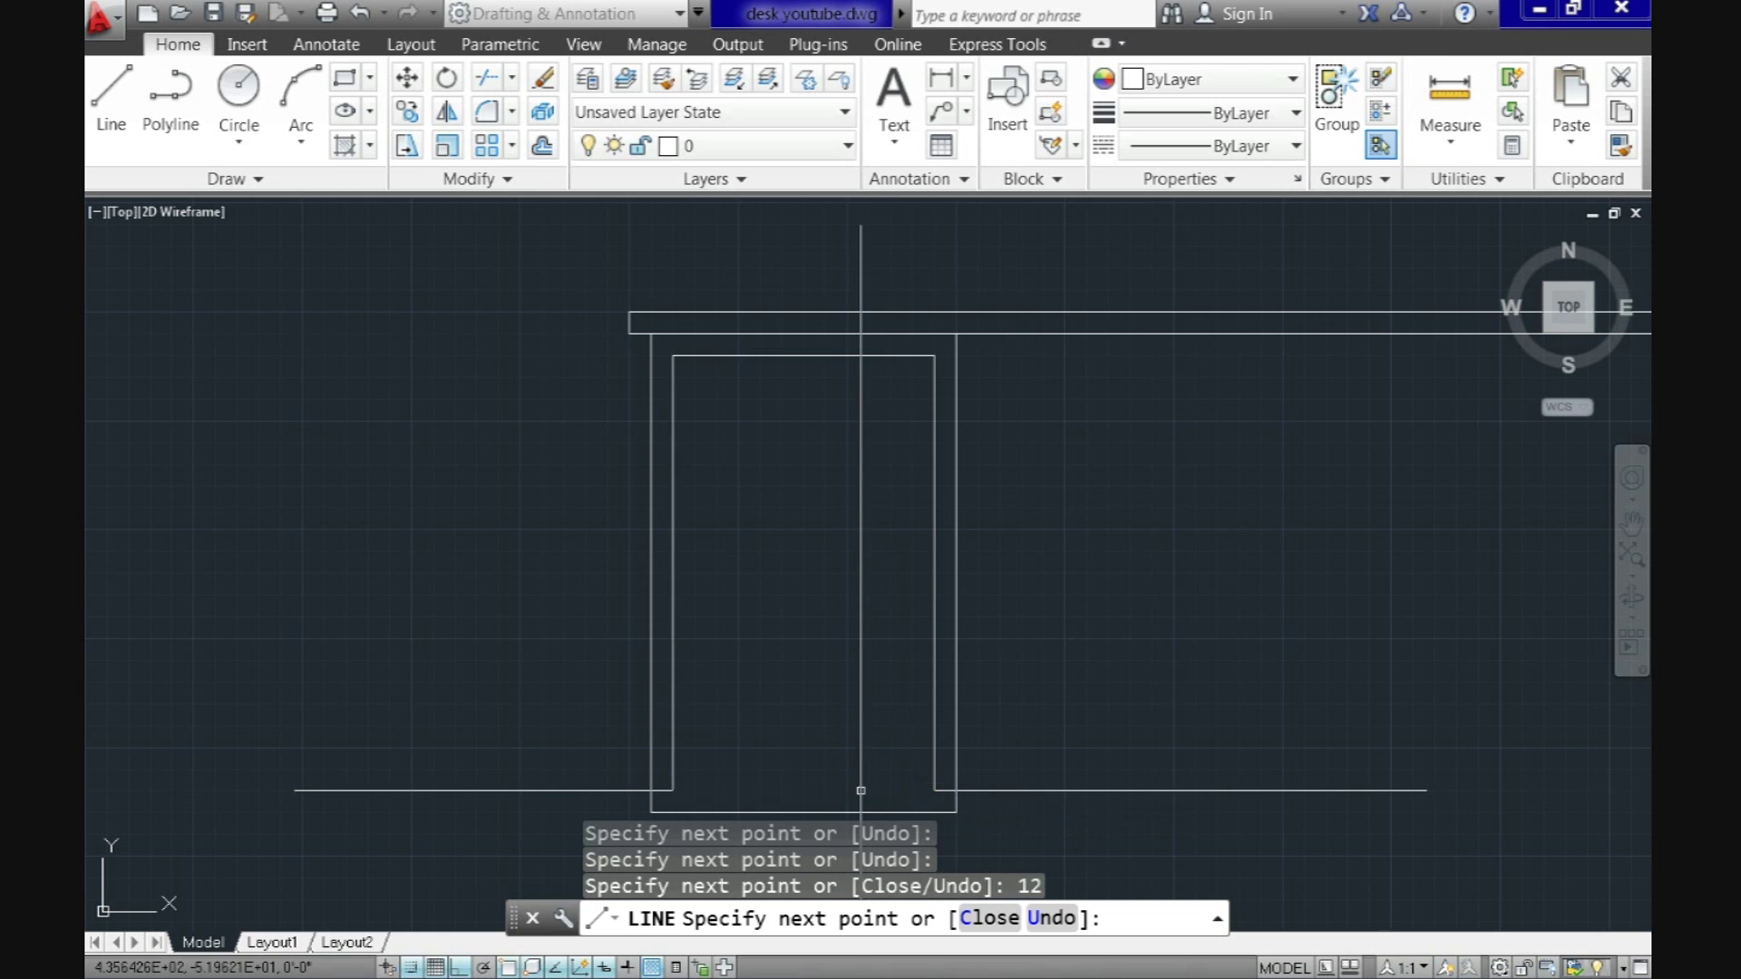
{"action": "type", "text": "c"}
{"action": "key", "text": "Return"}
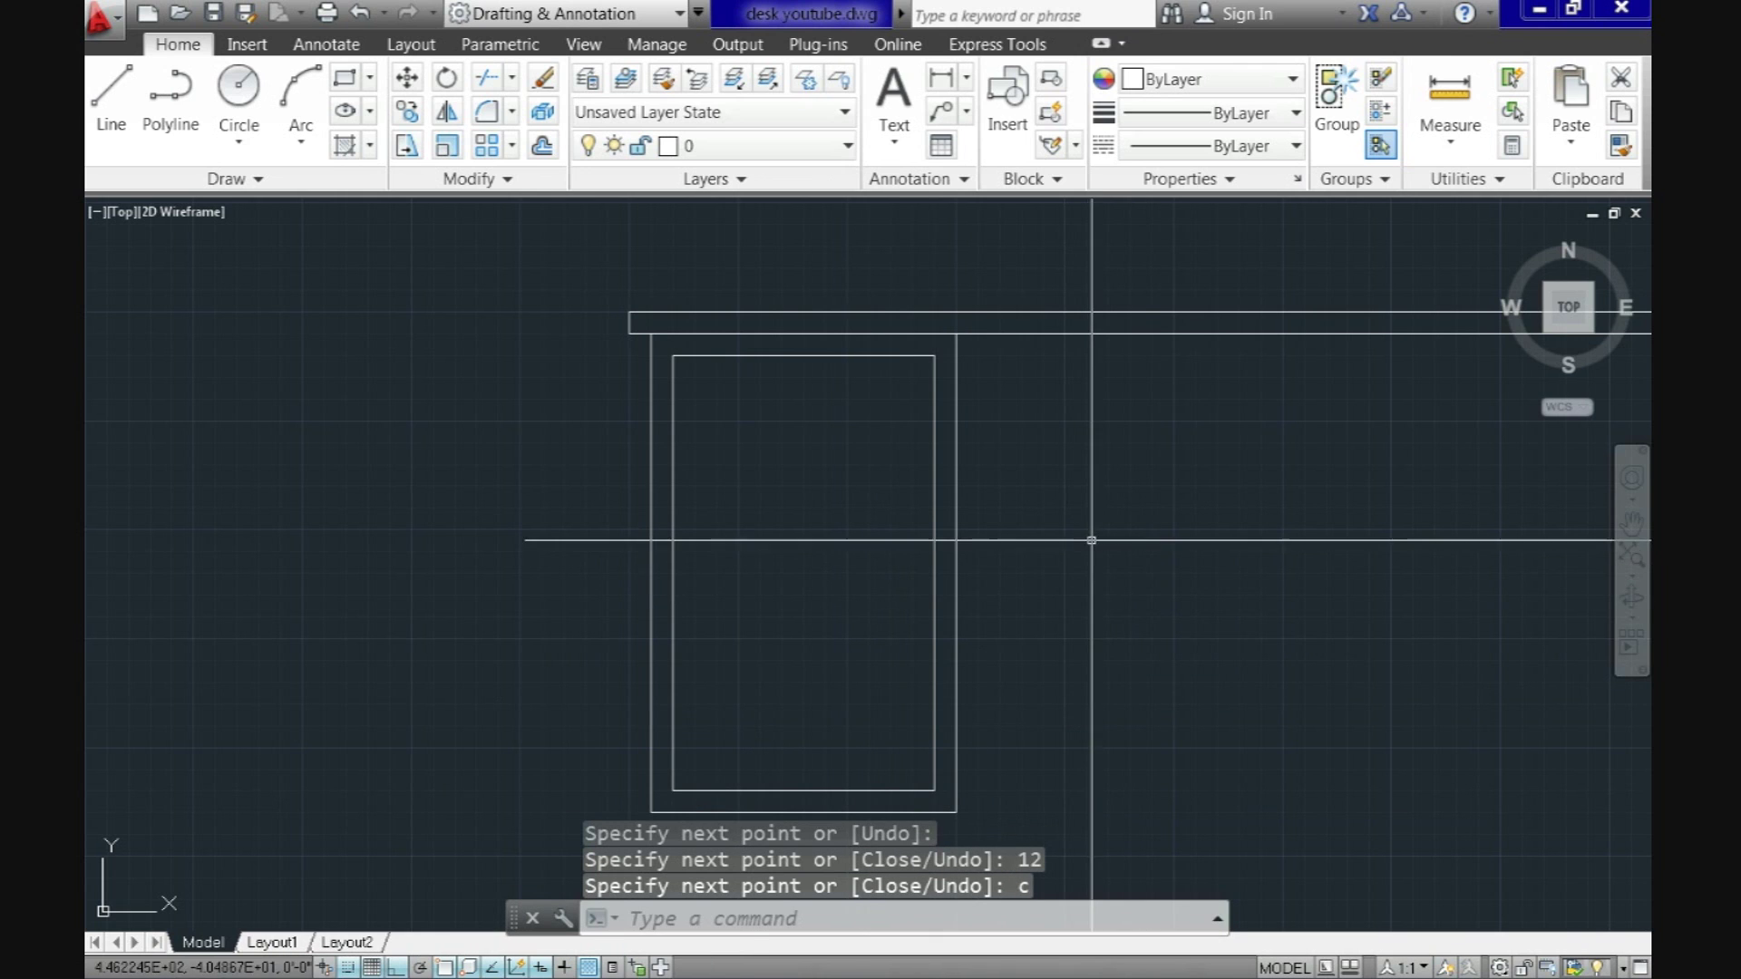
Step: Draw two horizontal divider lines across the inset outline
{"action": "key", "text": "Return"}
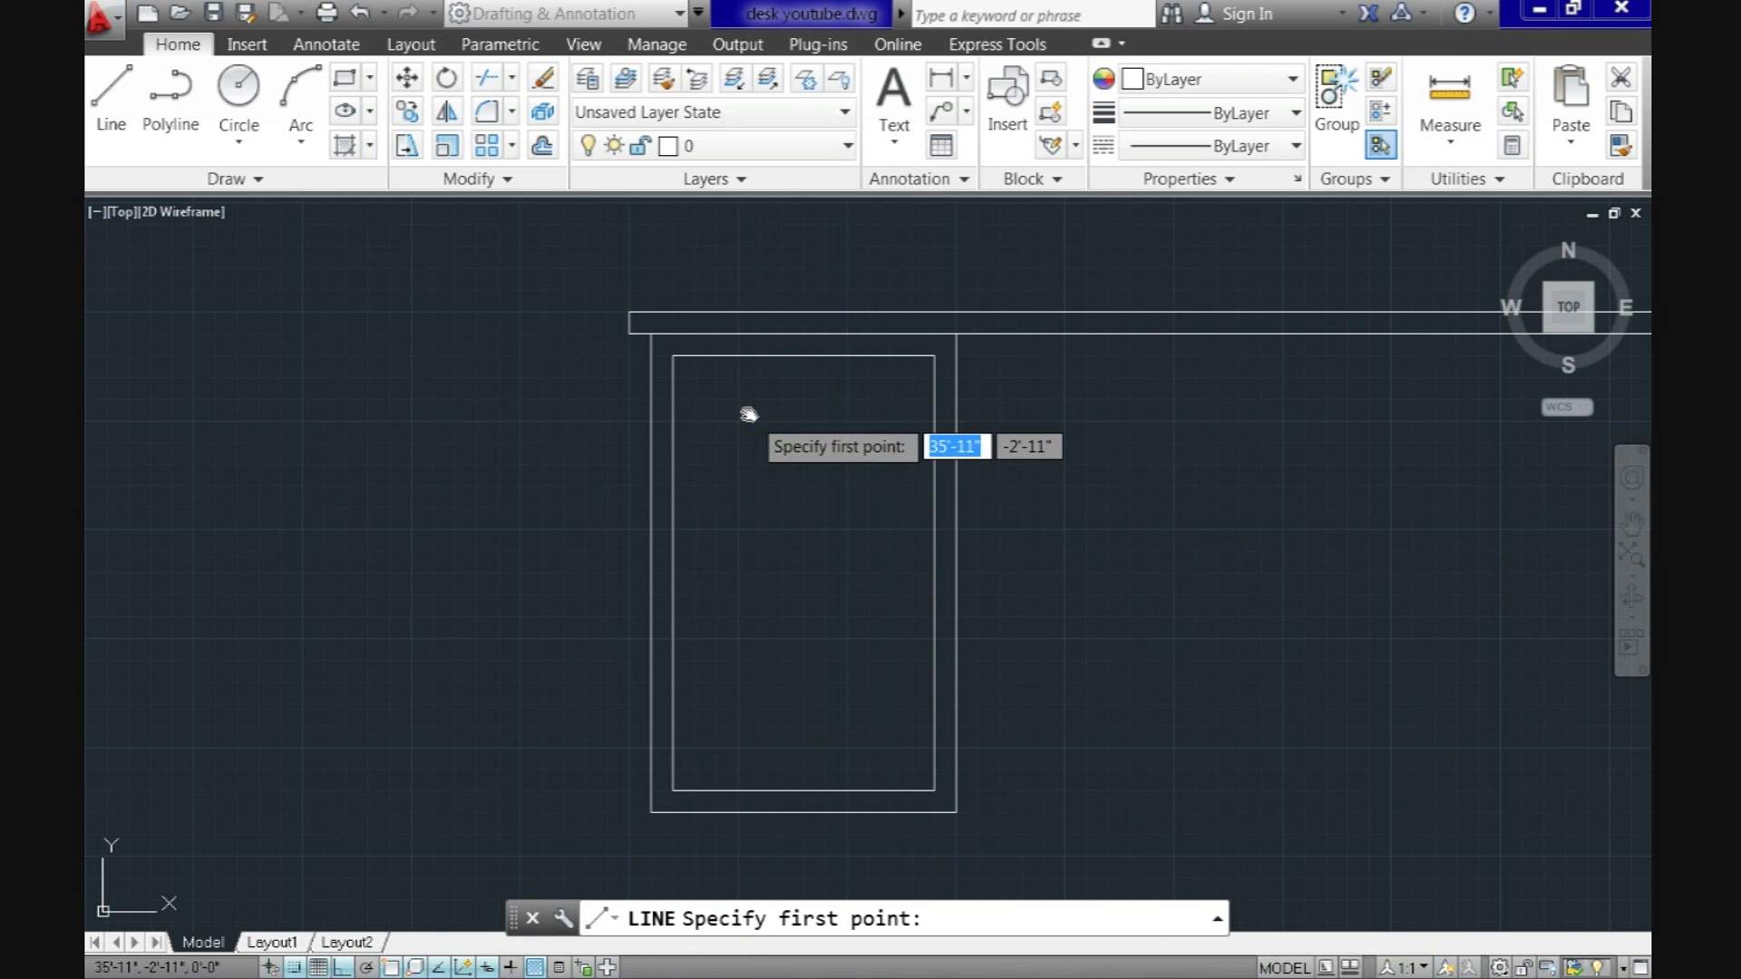
{"action": "scroll", "coordinate": [716, 419], "scroll_direction": "up", "scroll_amount": 3}
{"action": "middle_click_drag", "start_coordinate": [716, 419], "coordinate": [673, 431]}
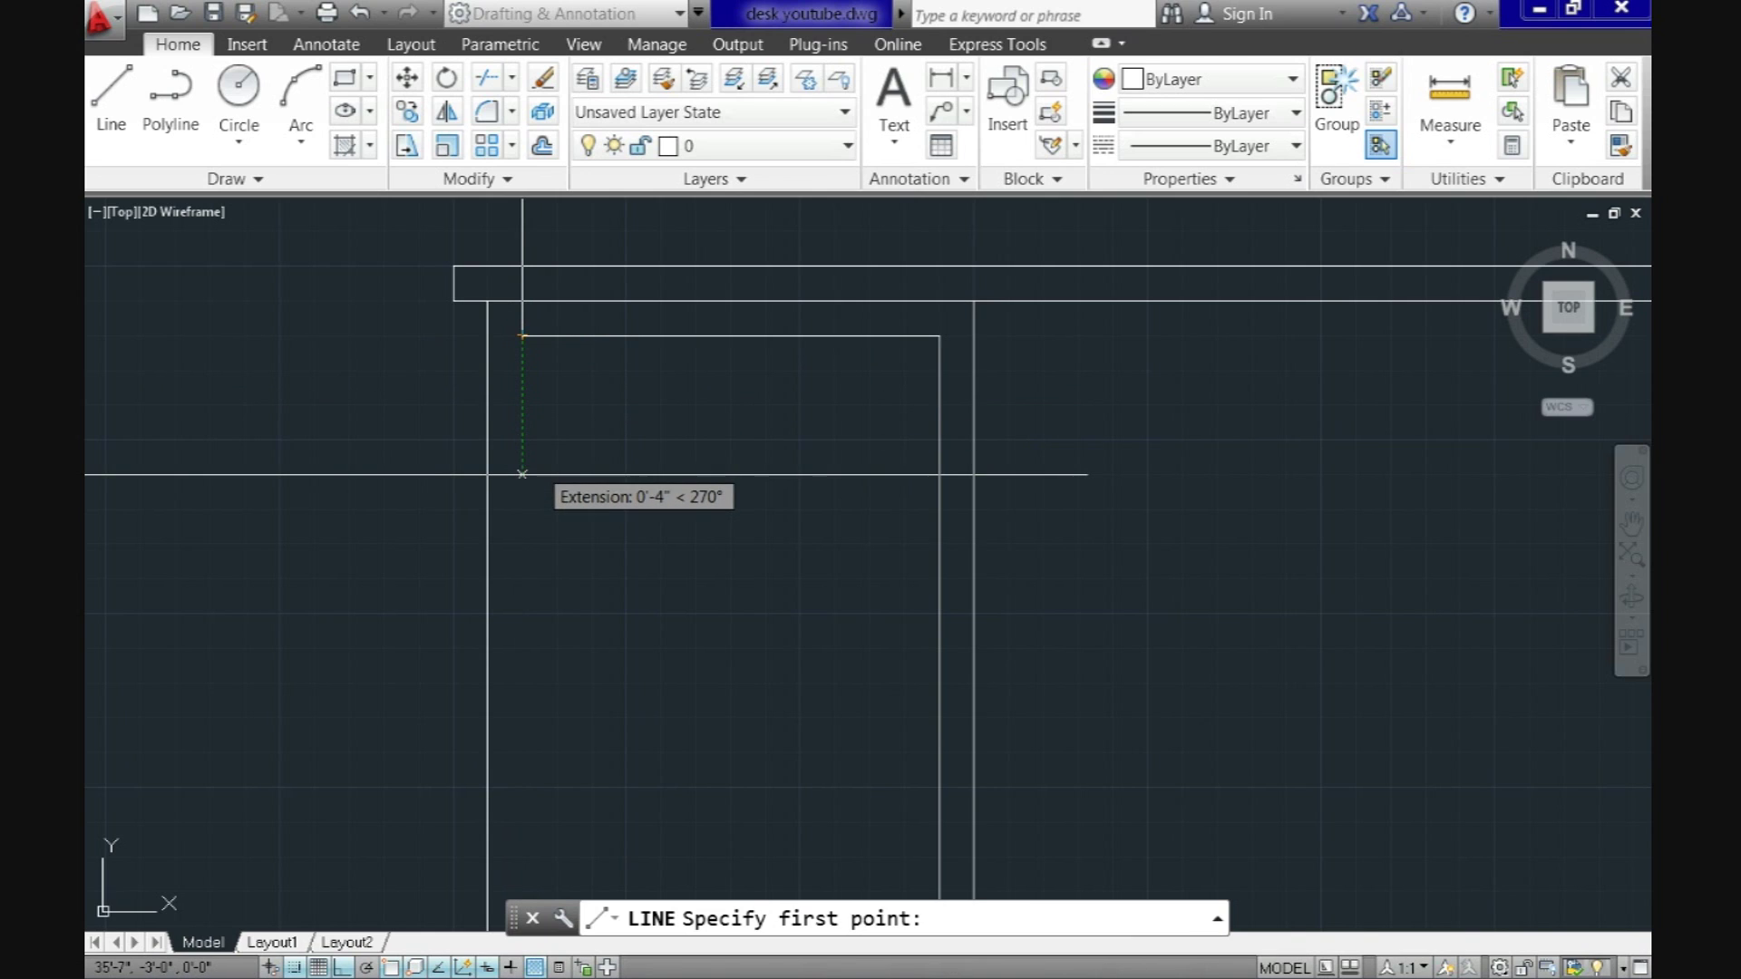
{"action": "left_click", "coordinate": [522, 509]}
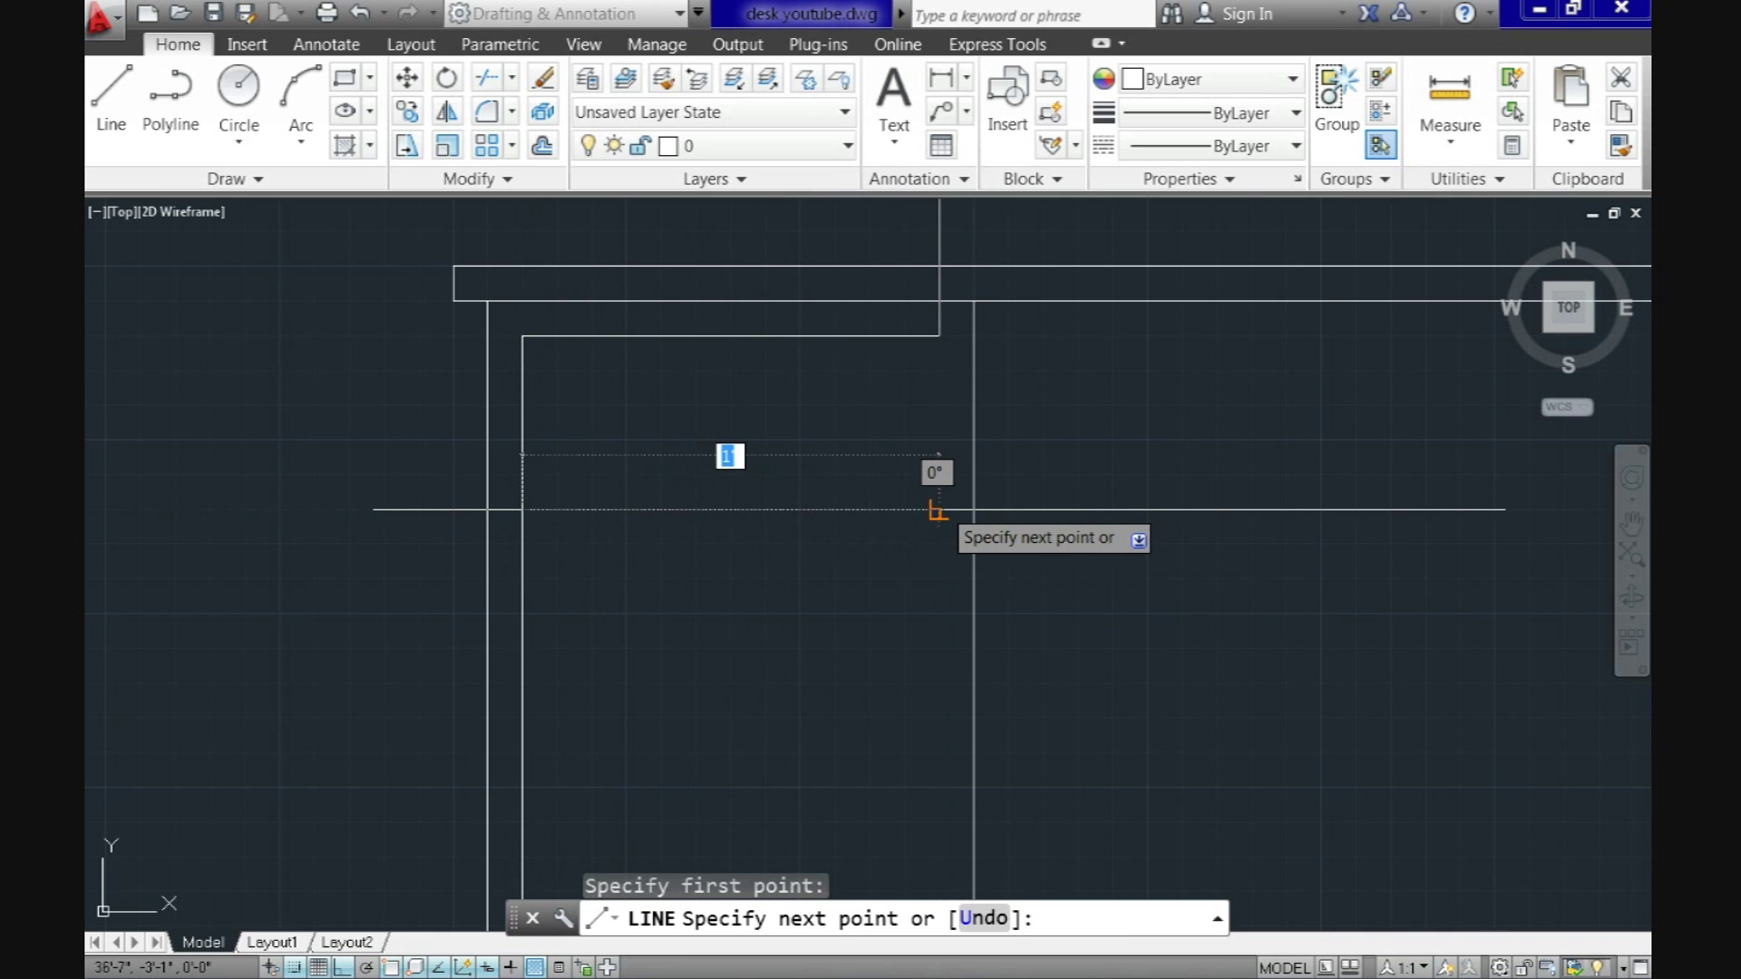
{"action": "left_click", "coordinate": [939, 509]}
{"action": "key", "text": "Return"}
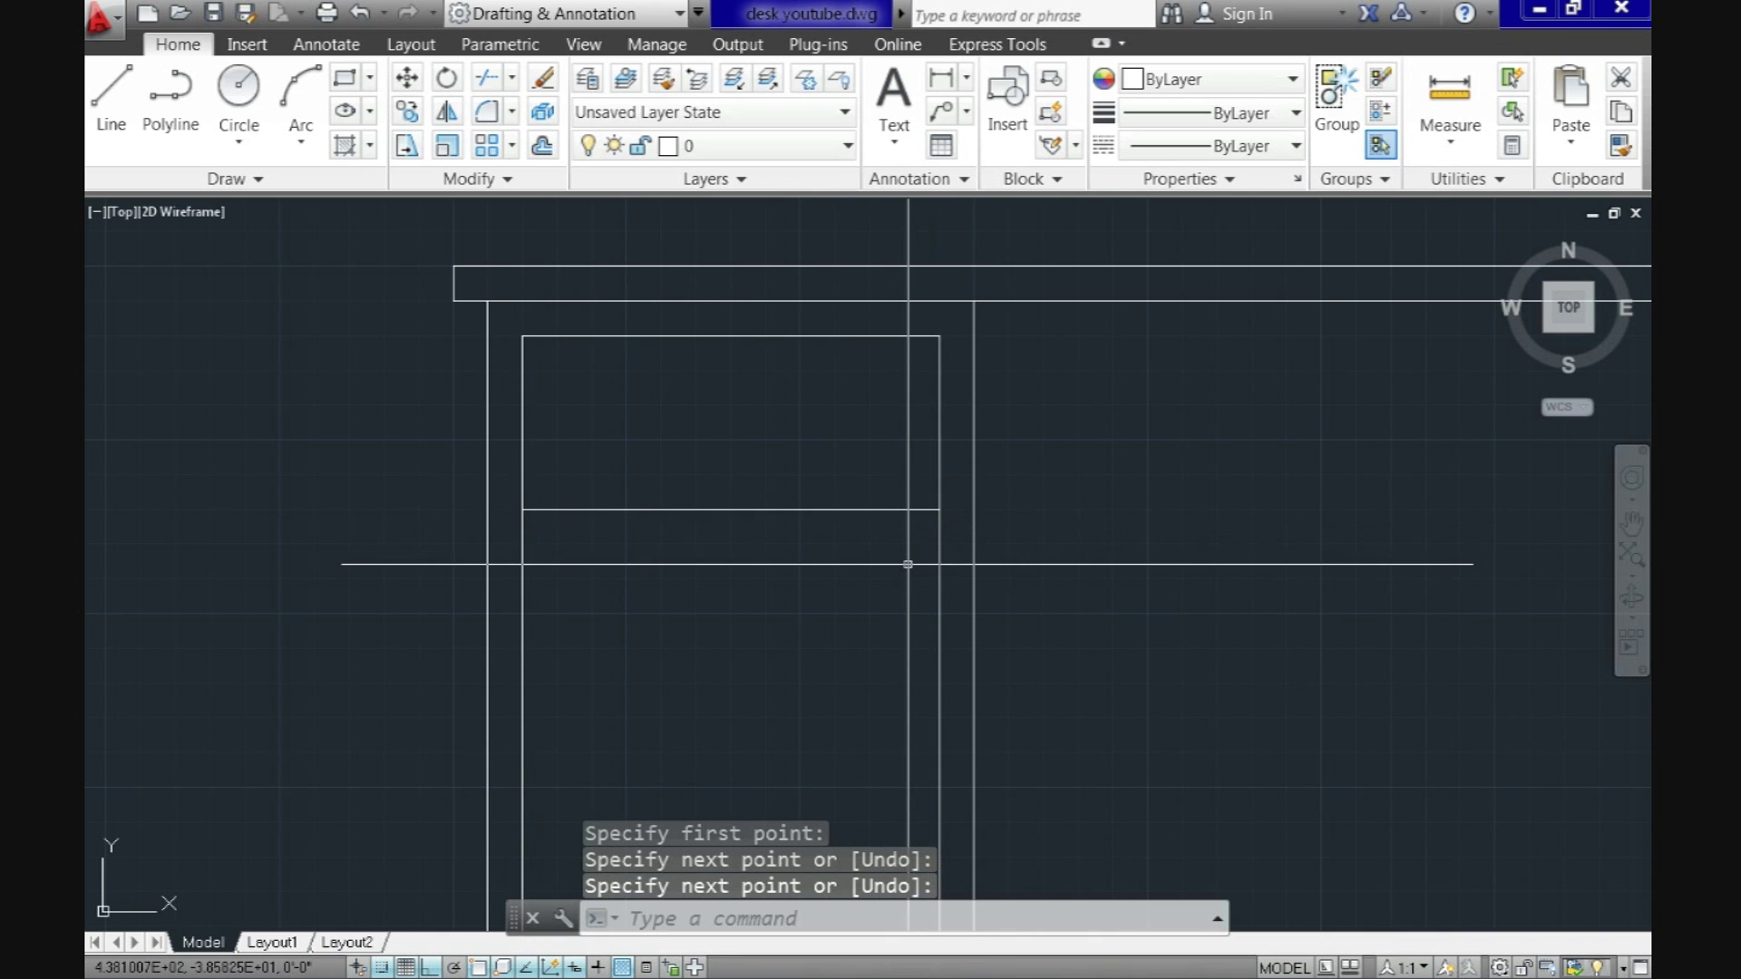
{"action": "key", "text": "Return"}
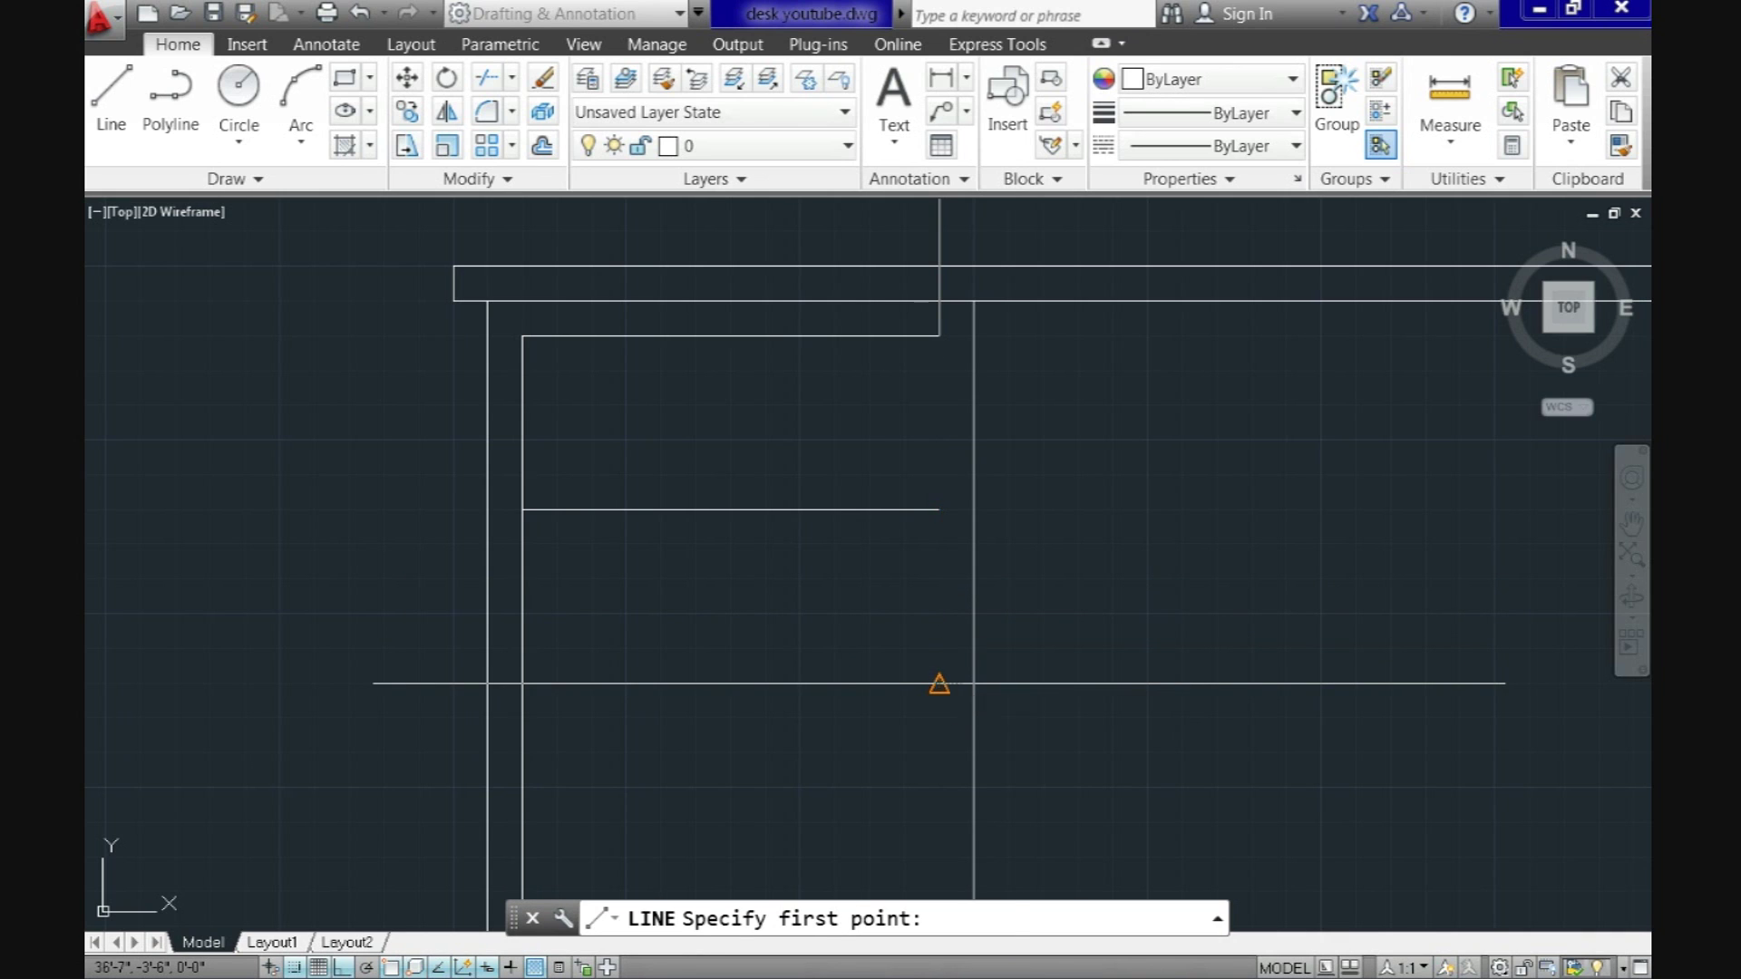
{"action": "left_click", "coordinate": [938, 682]}
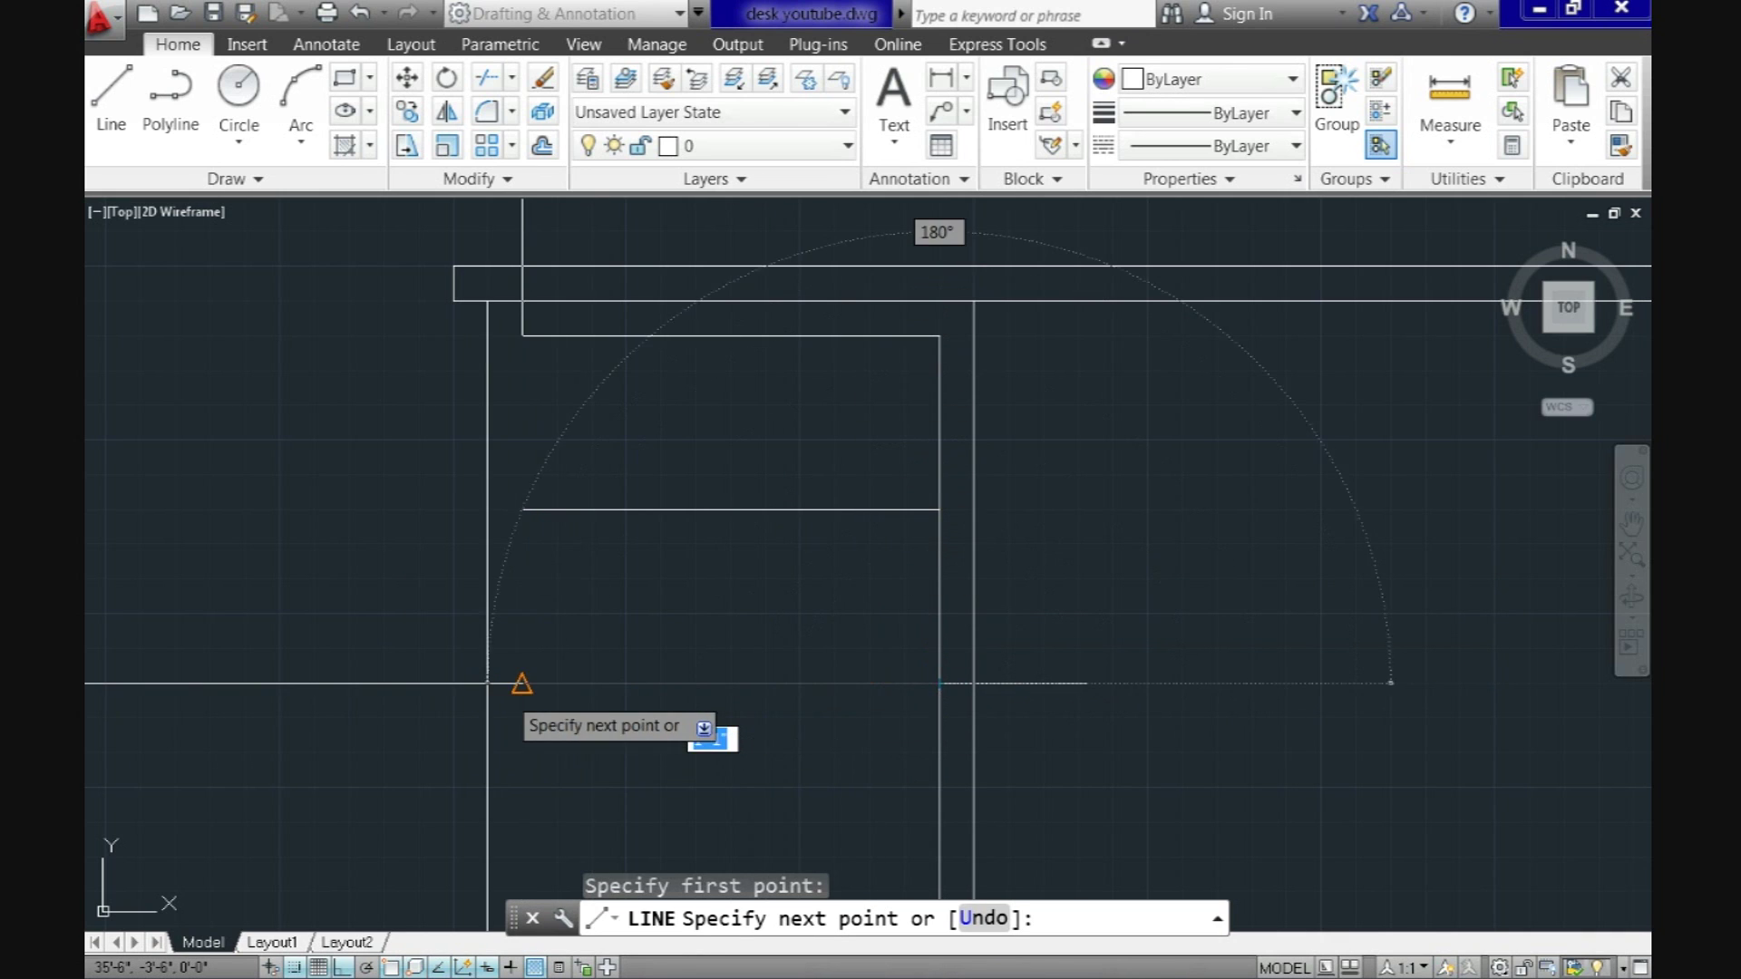
{"action": "left_click", "coordinate": [521, 682]}
{"action": "key", "text": "Return"}
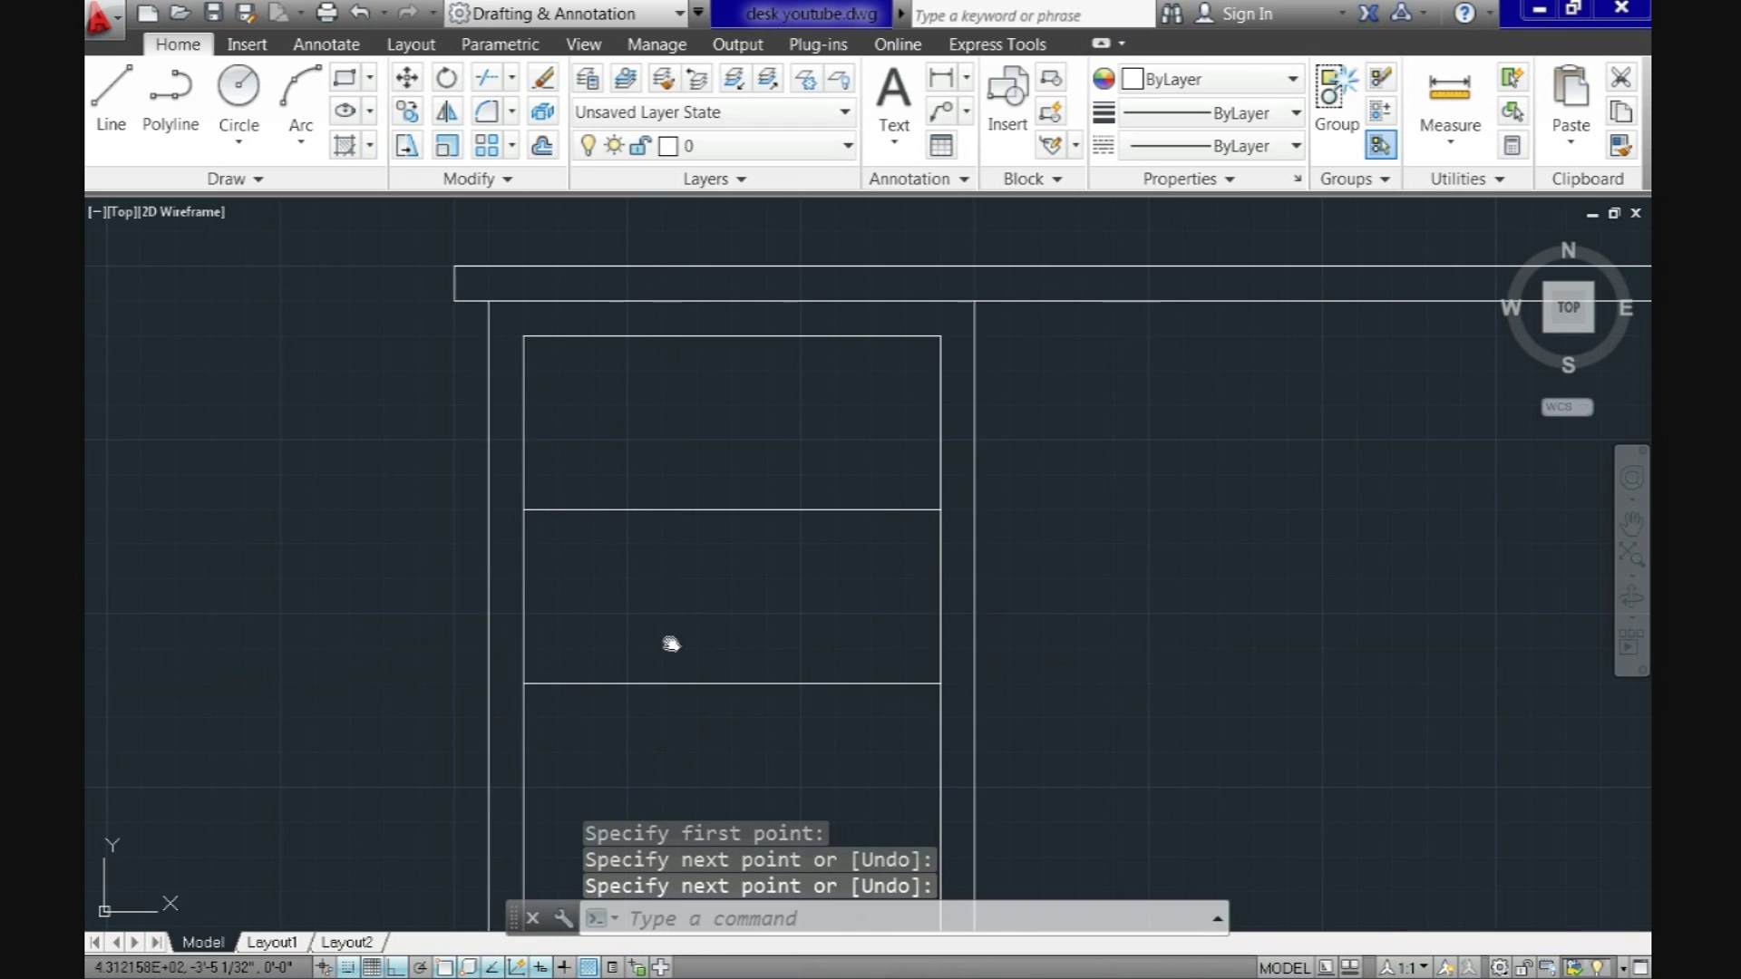
{"action": "middle_click_drag", "start_coordinate": [671, 643], "coordinate": [538, 573]}
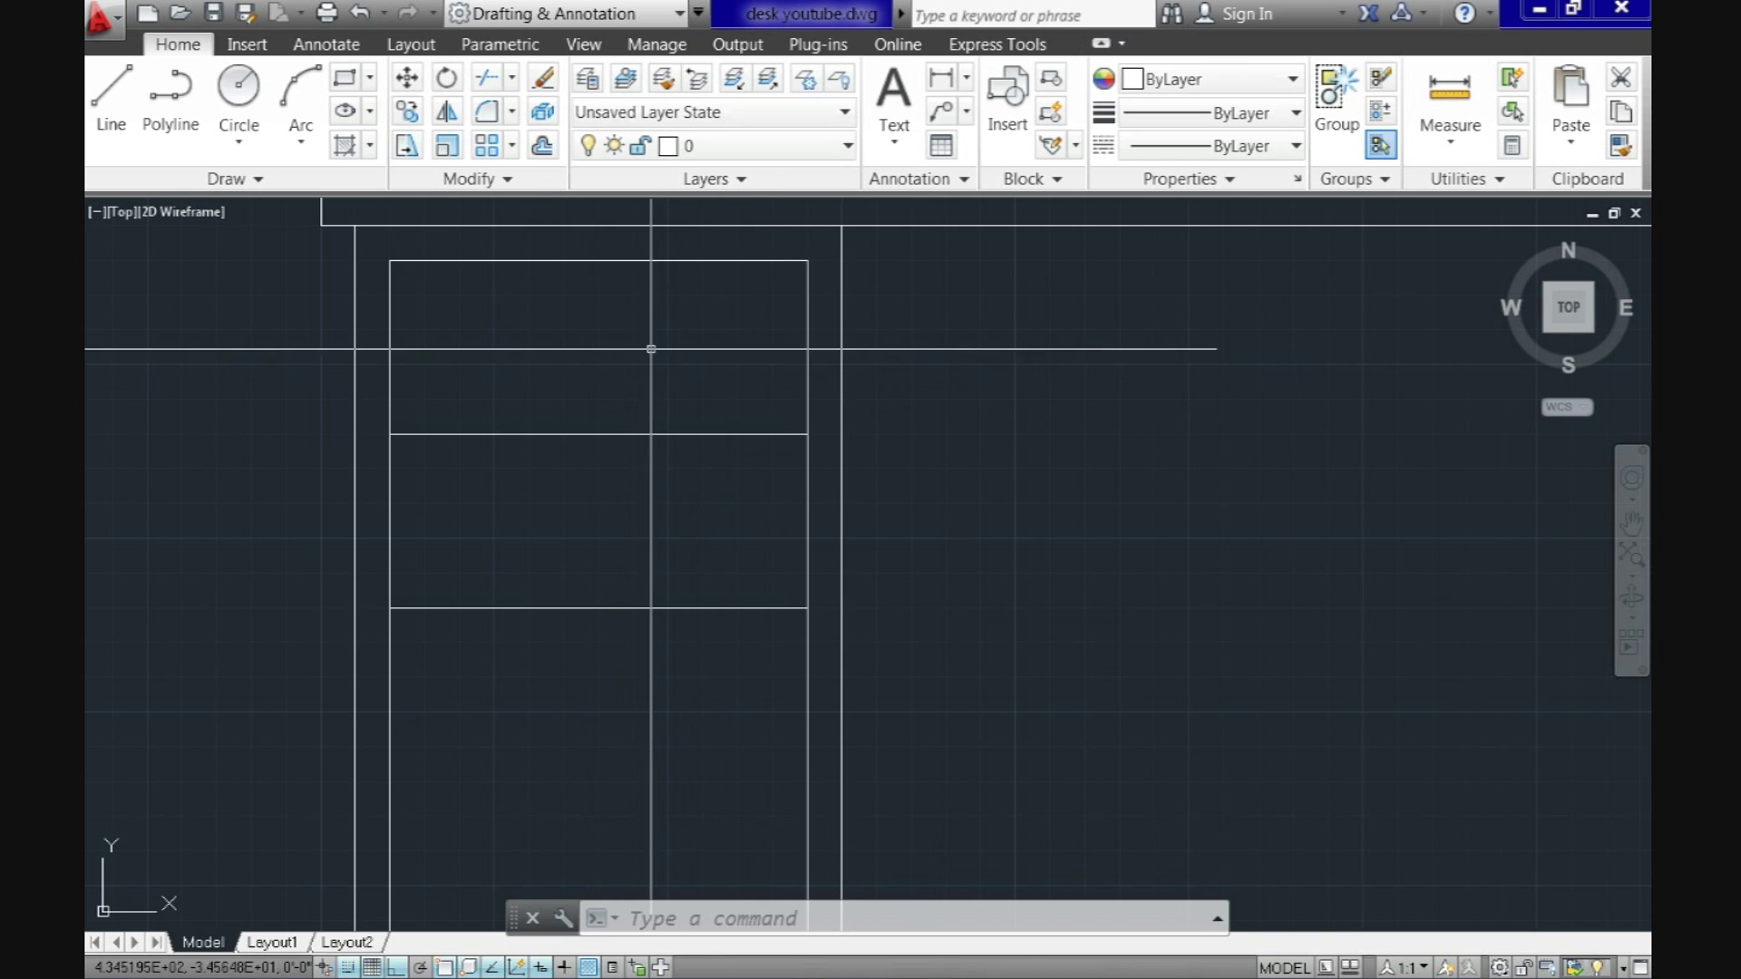
Step: Start the top drawer's handle with its 4" first edge
{"action": "scroll", "coordinate": [658, 346], "scroll_direction": "up", "scroll_amount": 2}
{"action": "middle_click_drag", "start_coordinate": [658, 346], "coordinate": [653, 466]}
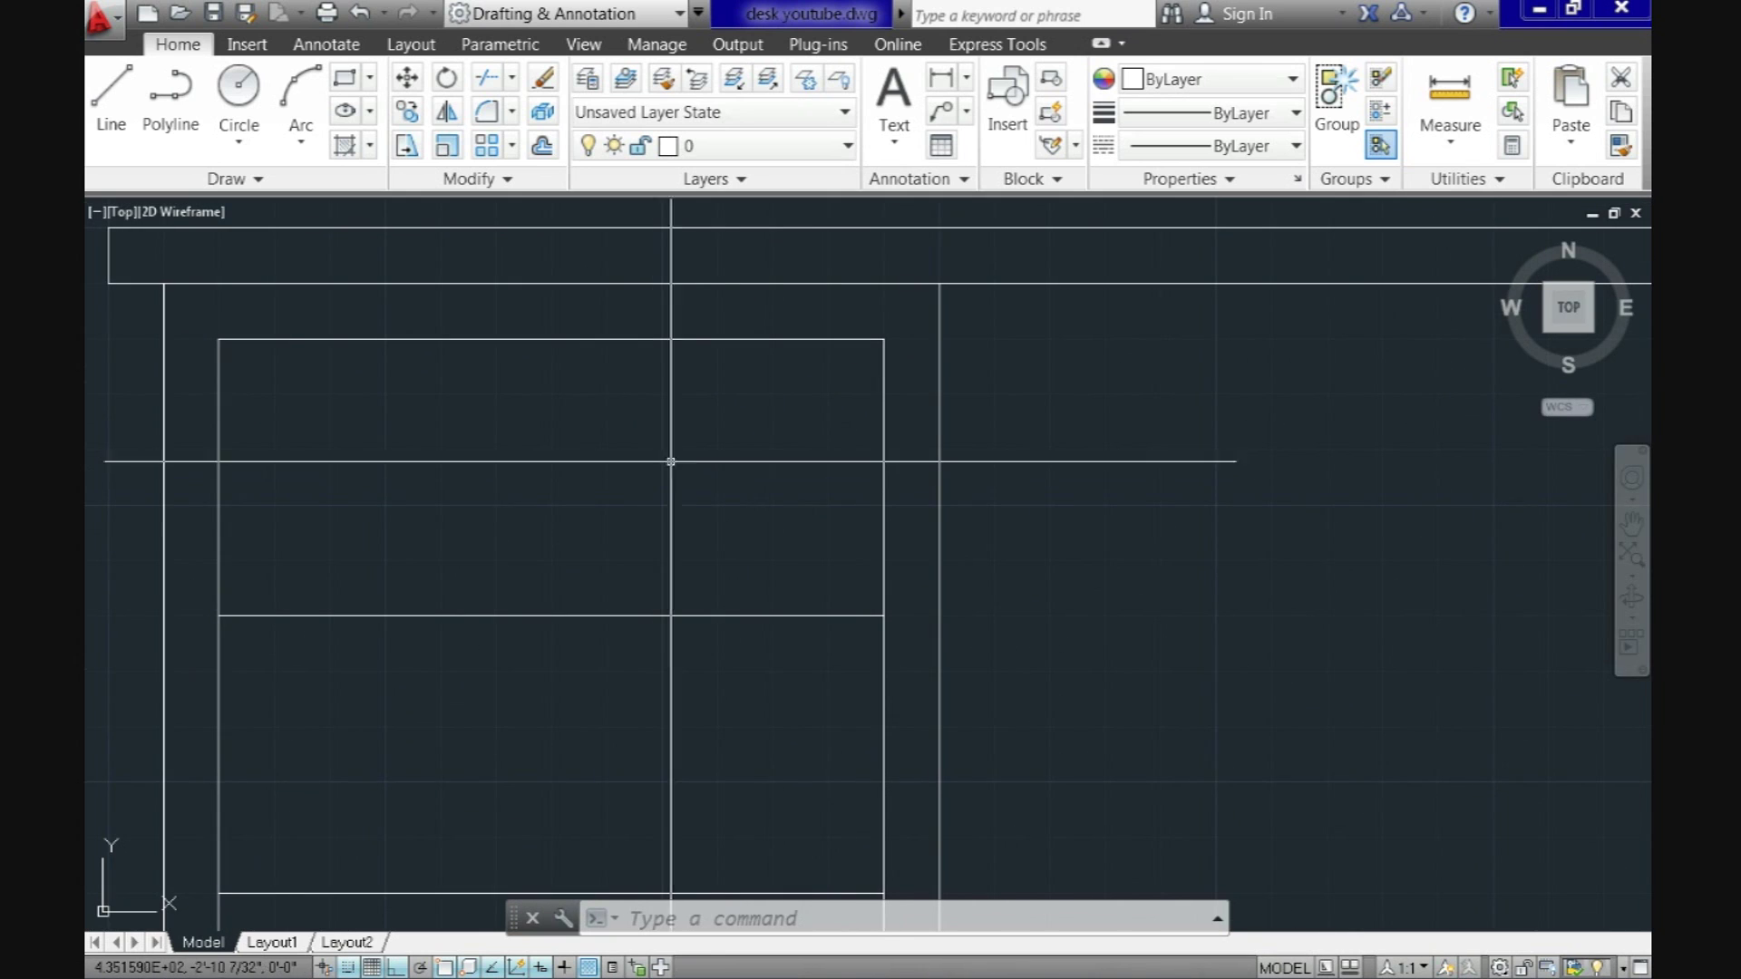
{"action": "type", "text": "l"}
{"action": "key", "text": "Return"}
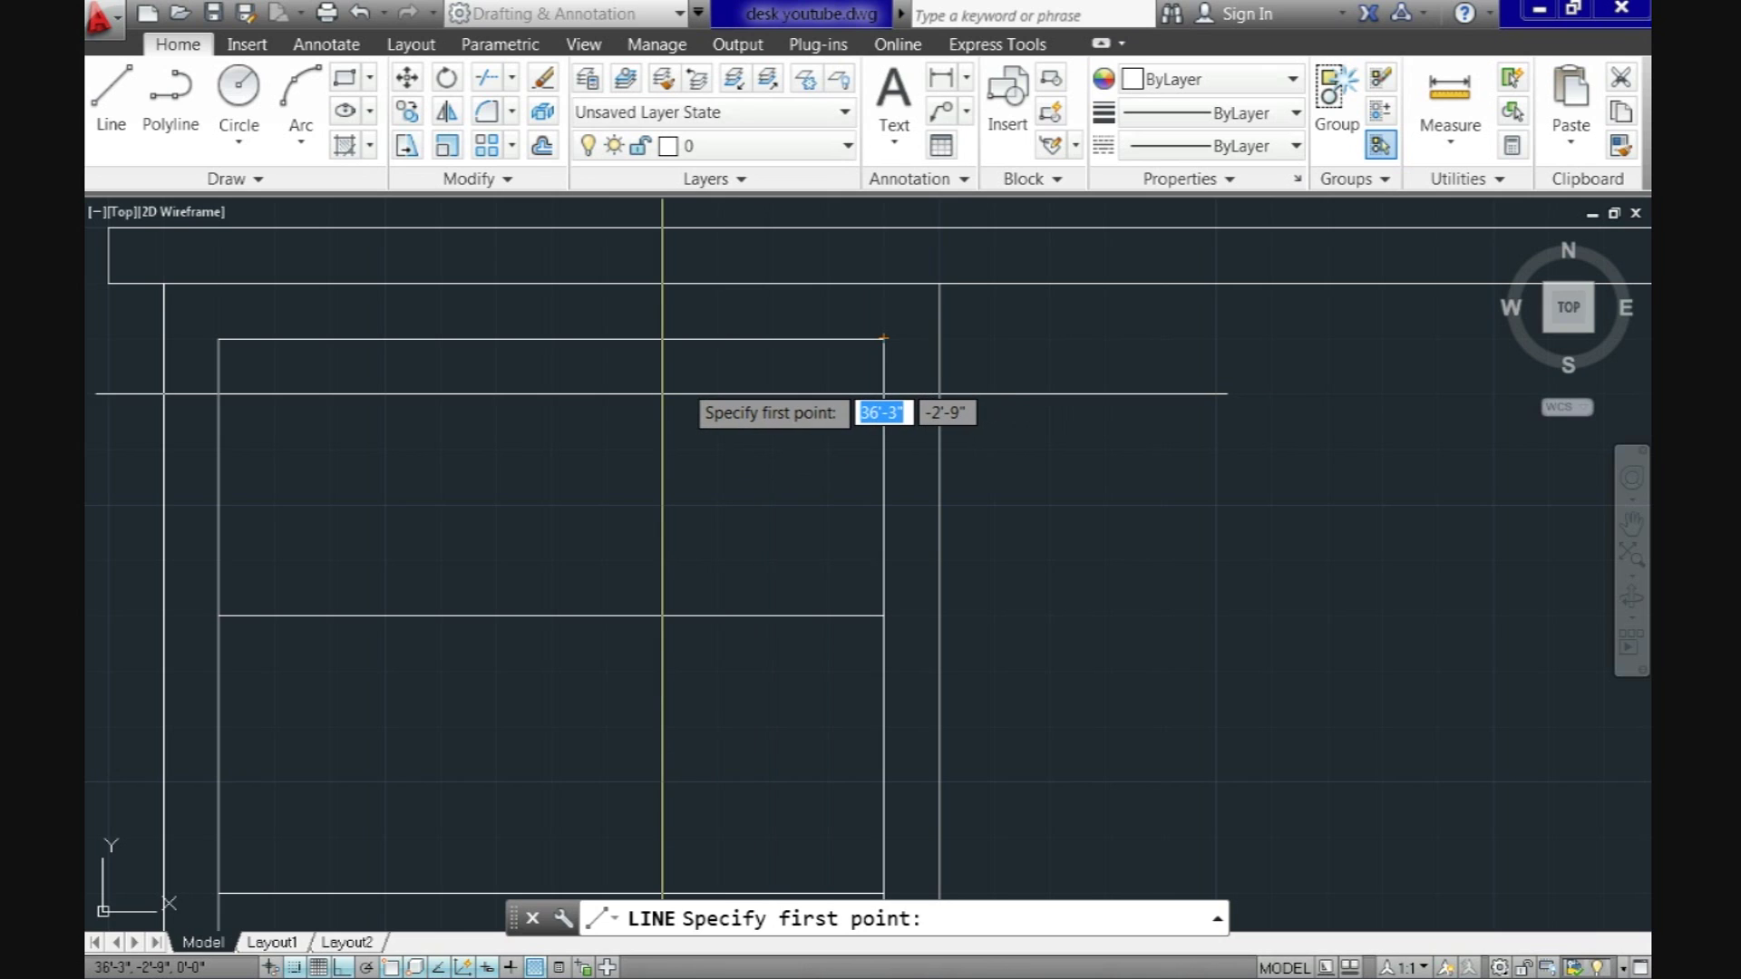
{"action": "left_click", "coordinate": [663, 450]}
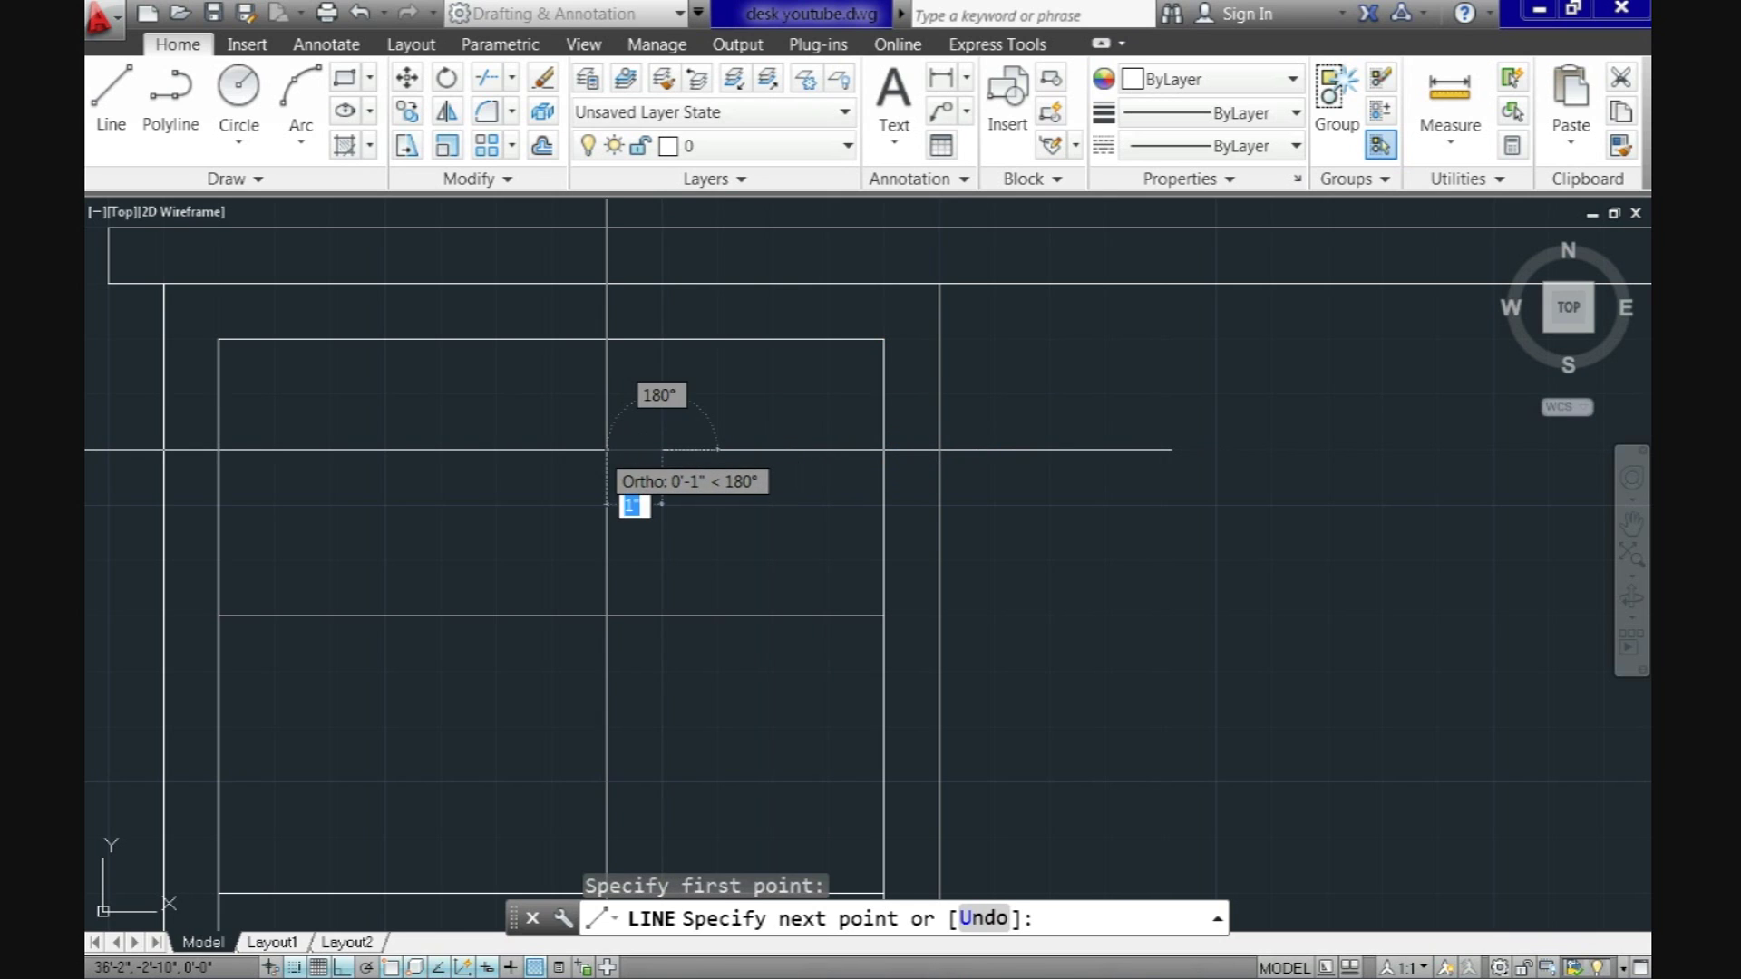
{"action": "type", "text": "4"}
{"action": "key", "text": "Return"}
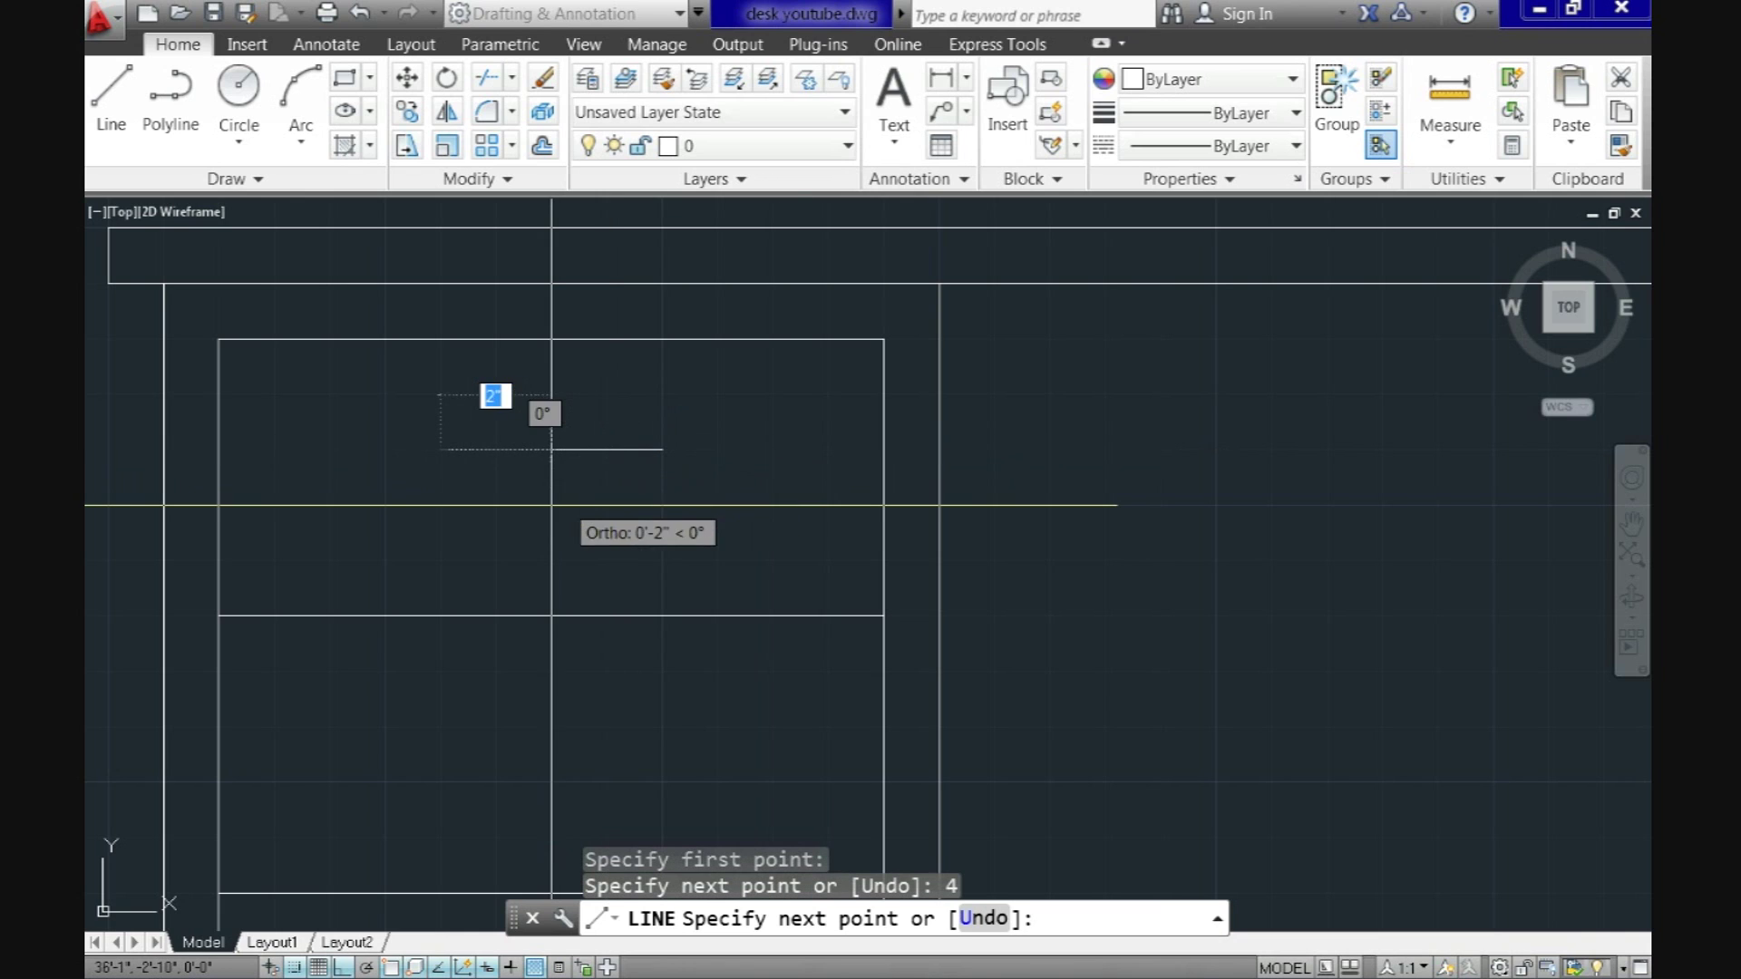
Step: Add the handle's 1" side and 4" opposite edge, then close it
{"action": "type", "text": "1"}
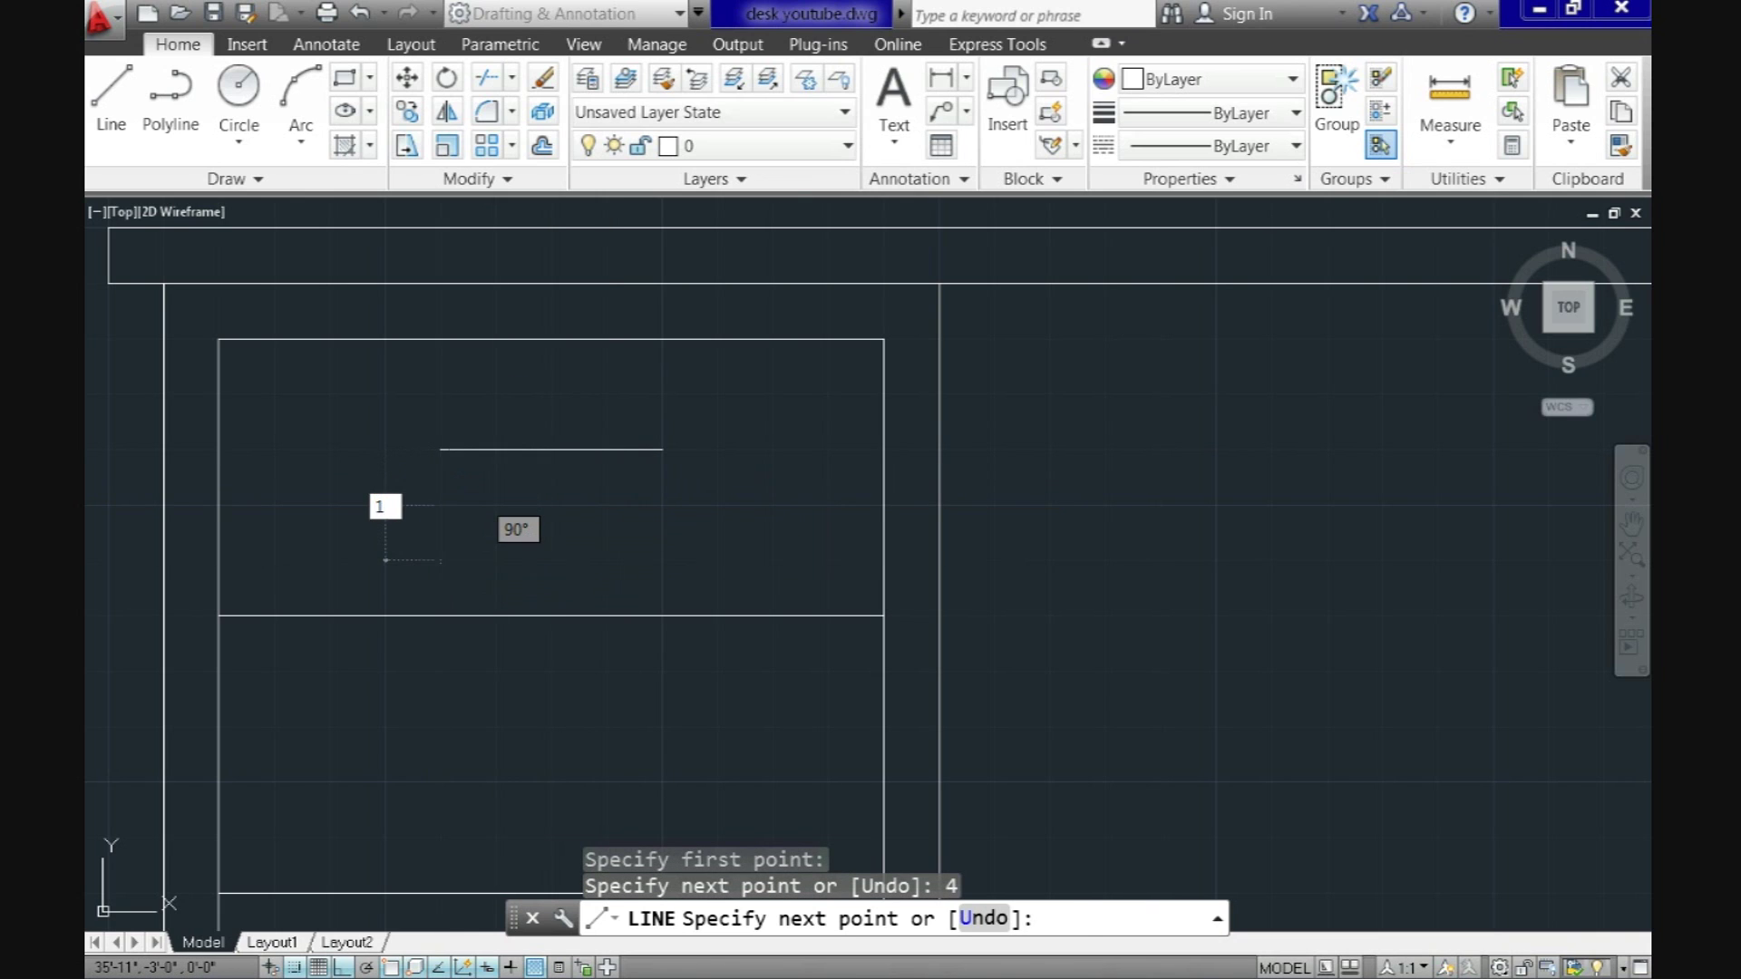
{"action": "key", "text": "Return"}
{"action": "type", "text": "4"}
{"action": "key", "text": "Return"}
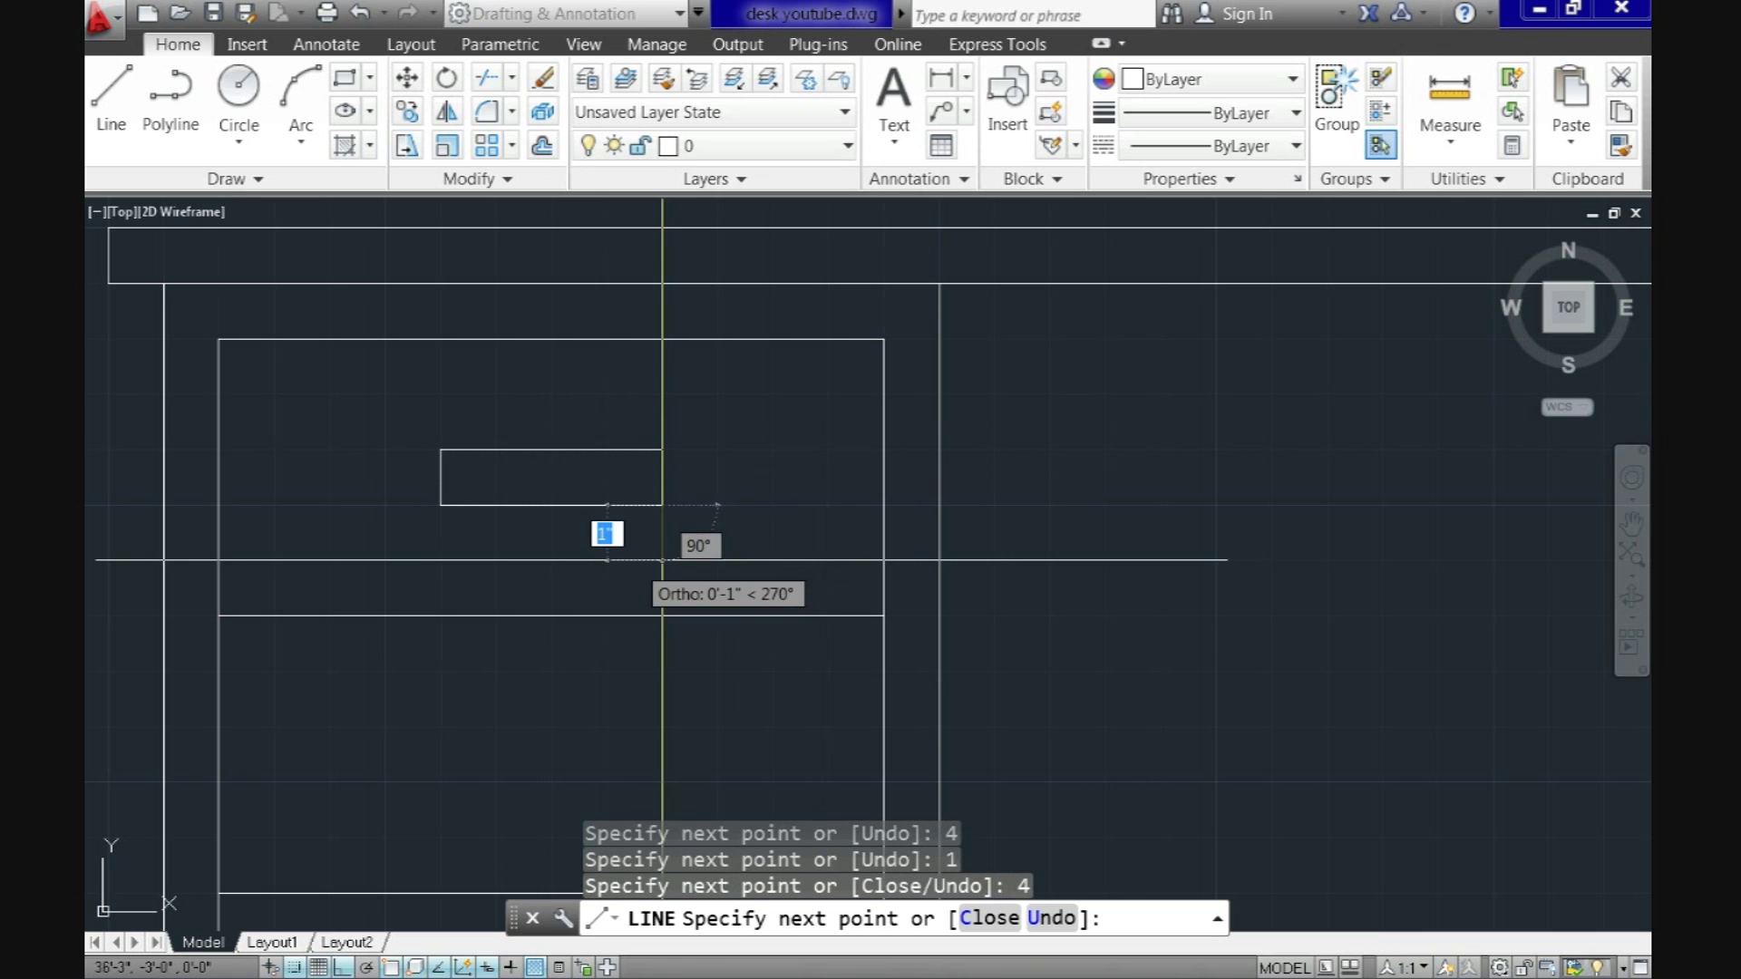
{"action": "type", "text": "c"}
{"action": "key", "text": "Return"}
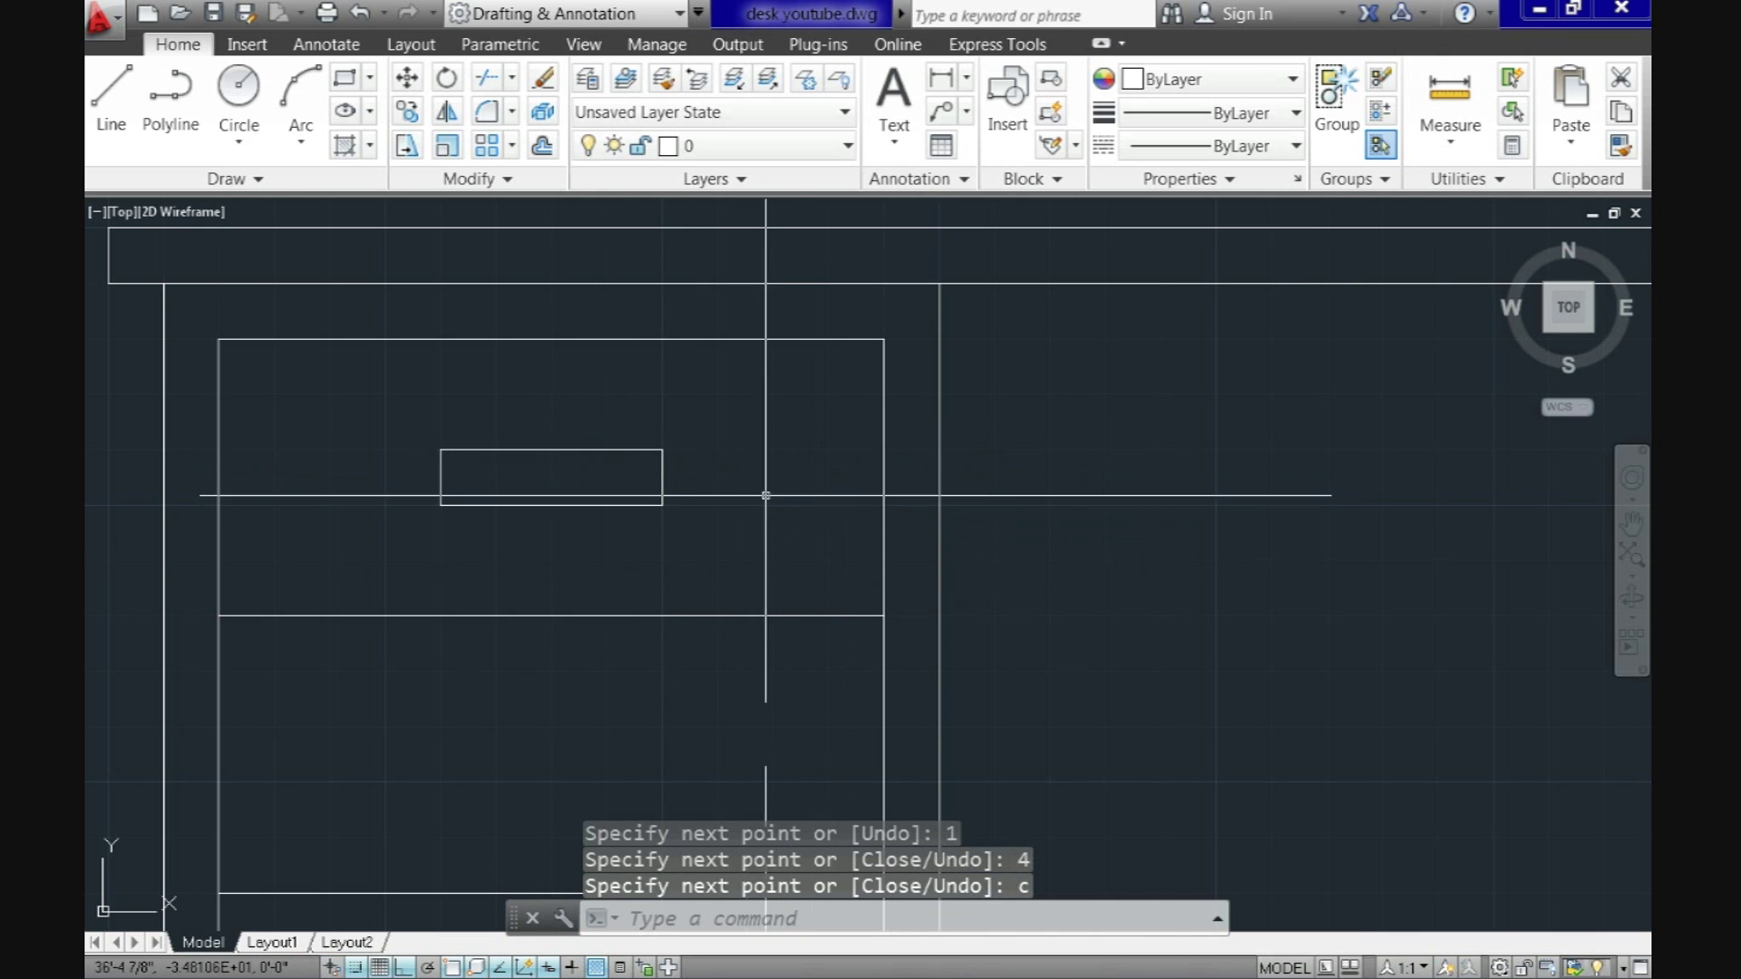
{"action": "middle_click_drag", "start_coordinate": [767, 489], "coordinate": [891, 294]}
Step: Draw a closed 4" by 1" handle on the second drawer
{"action": "key", "text": "Return"}
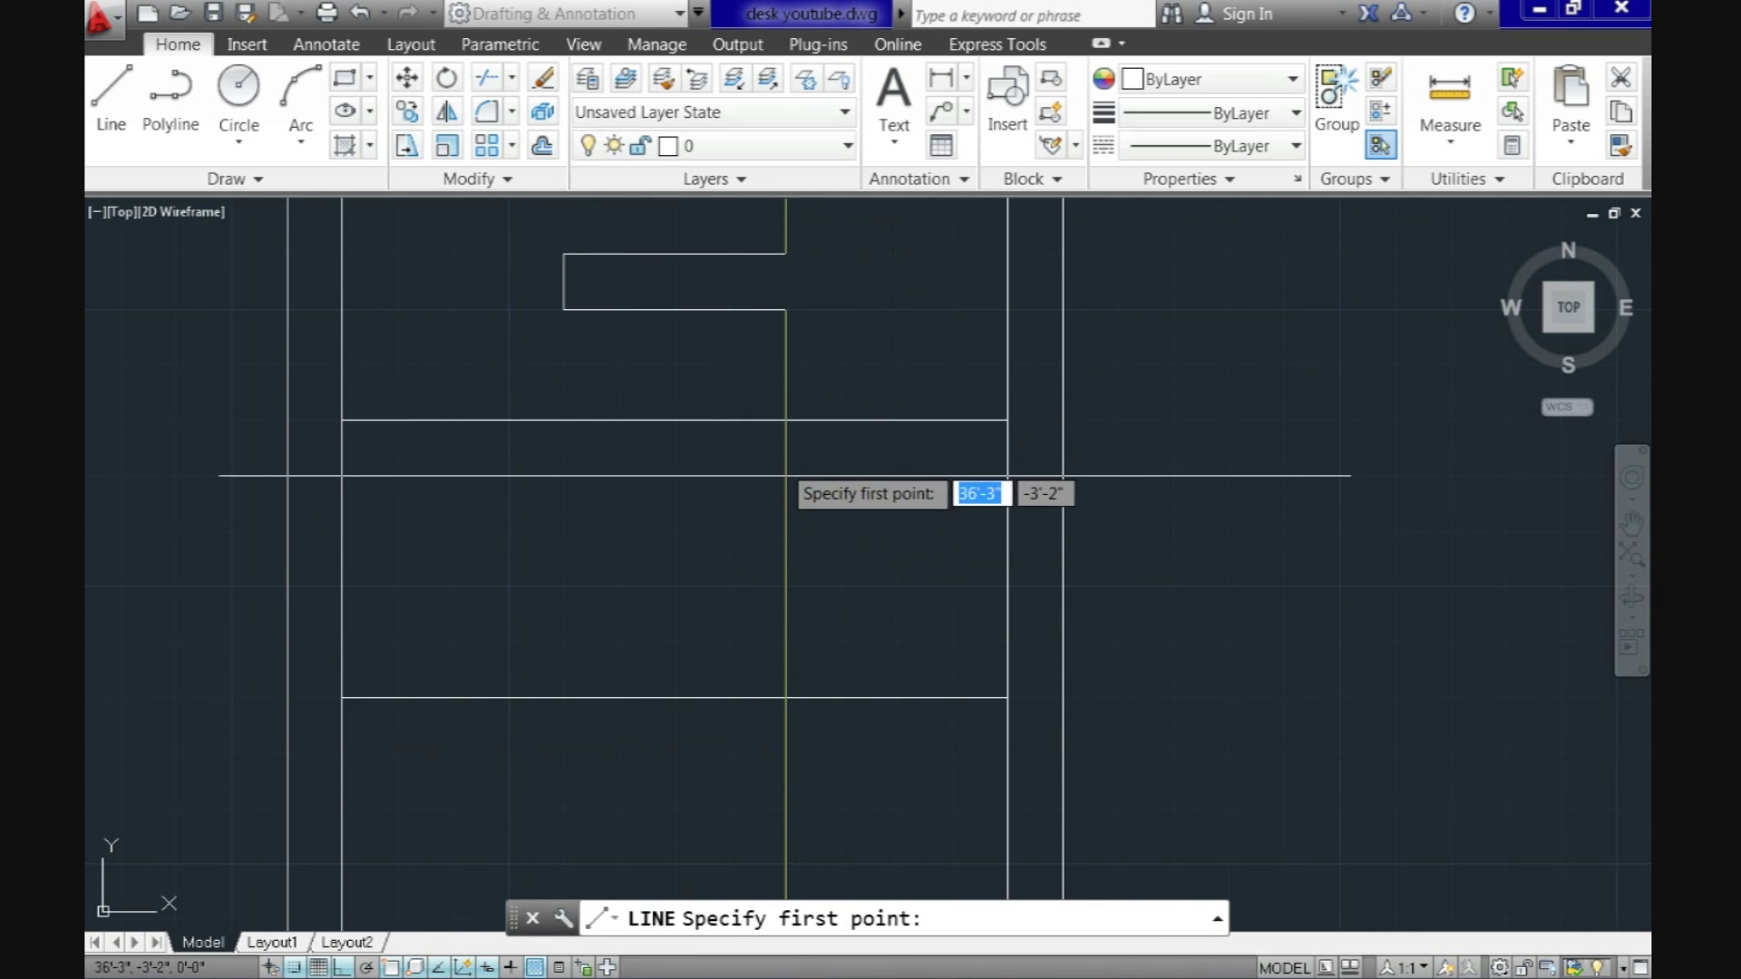
{"action": "left_click", "coordinate": [785, 531]}
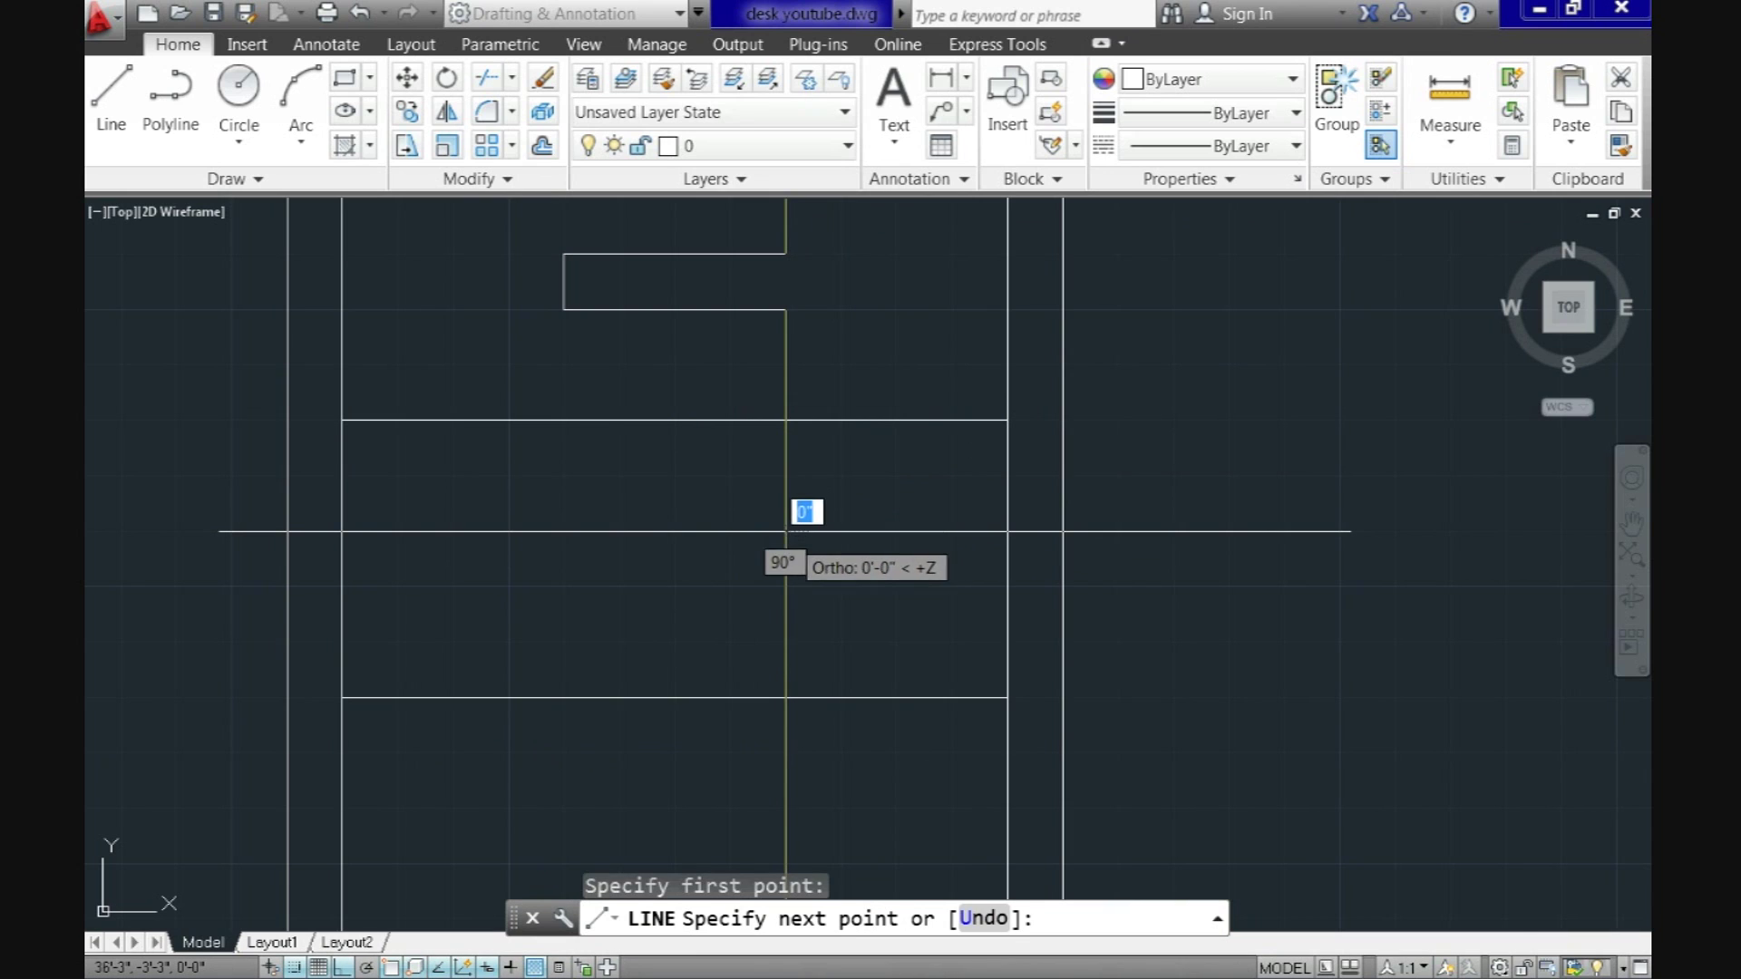
{"action": "left_click", "coordinate": [785, 587]}
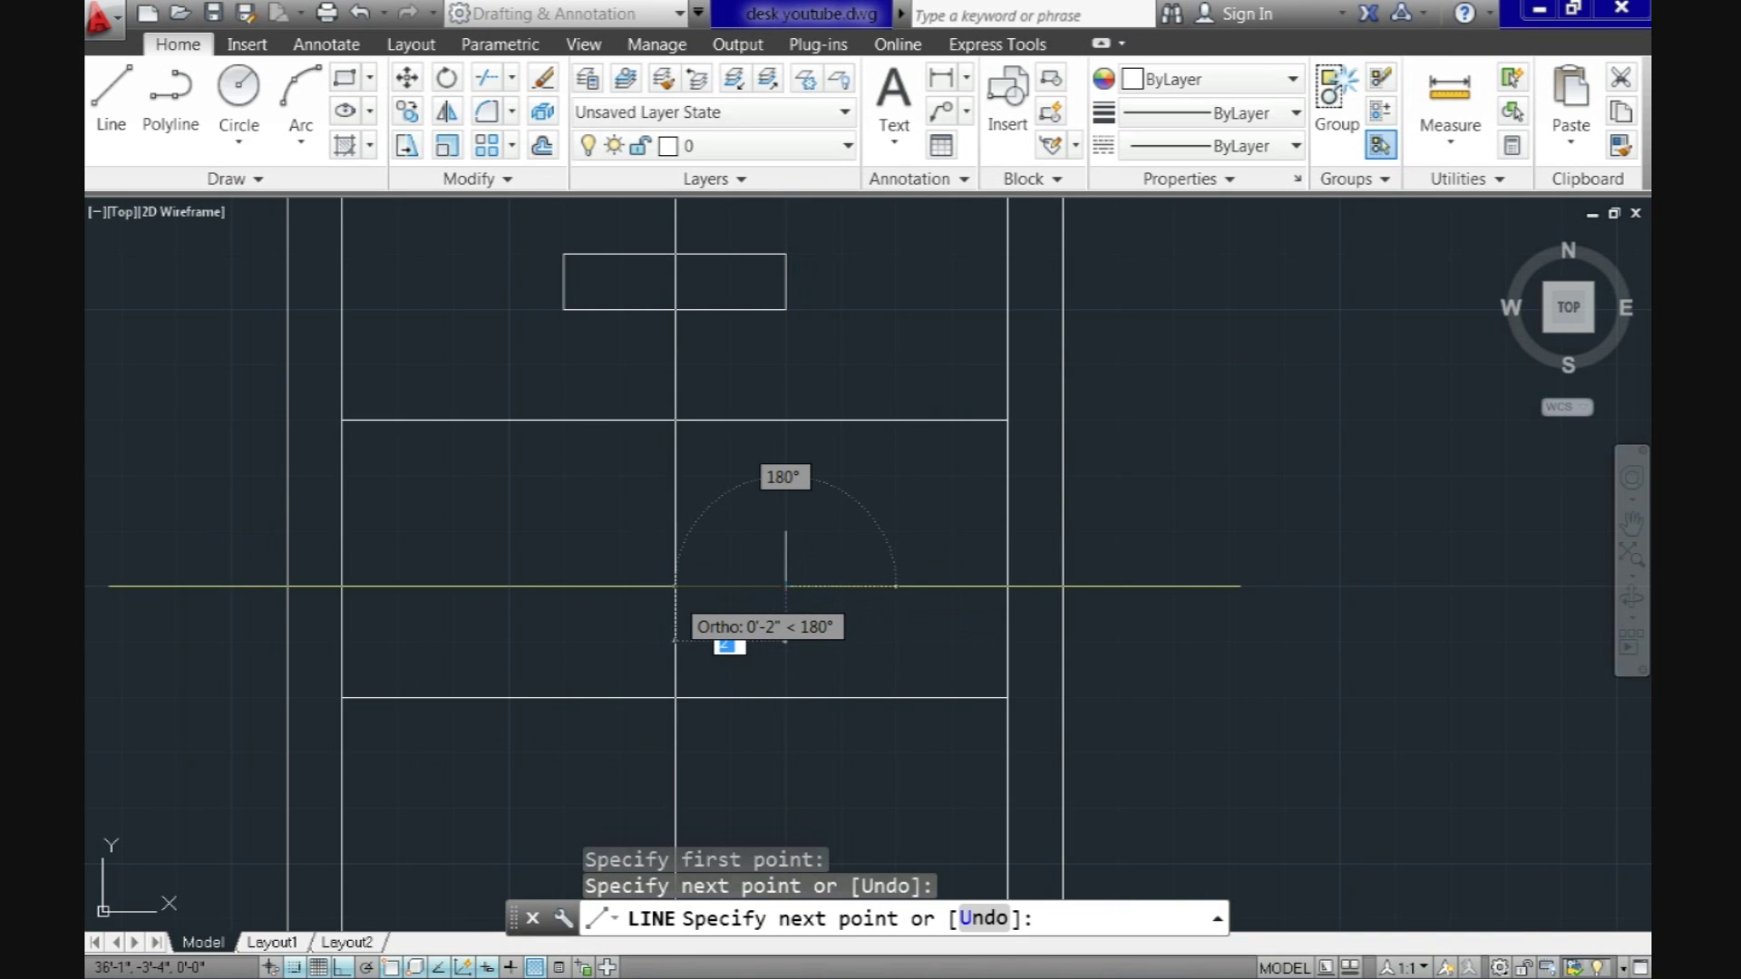
{"action": "type", "text": "4"}
{"action": "key", "text": "Return"}
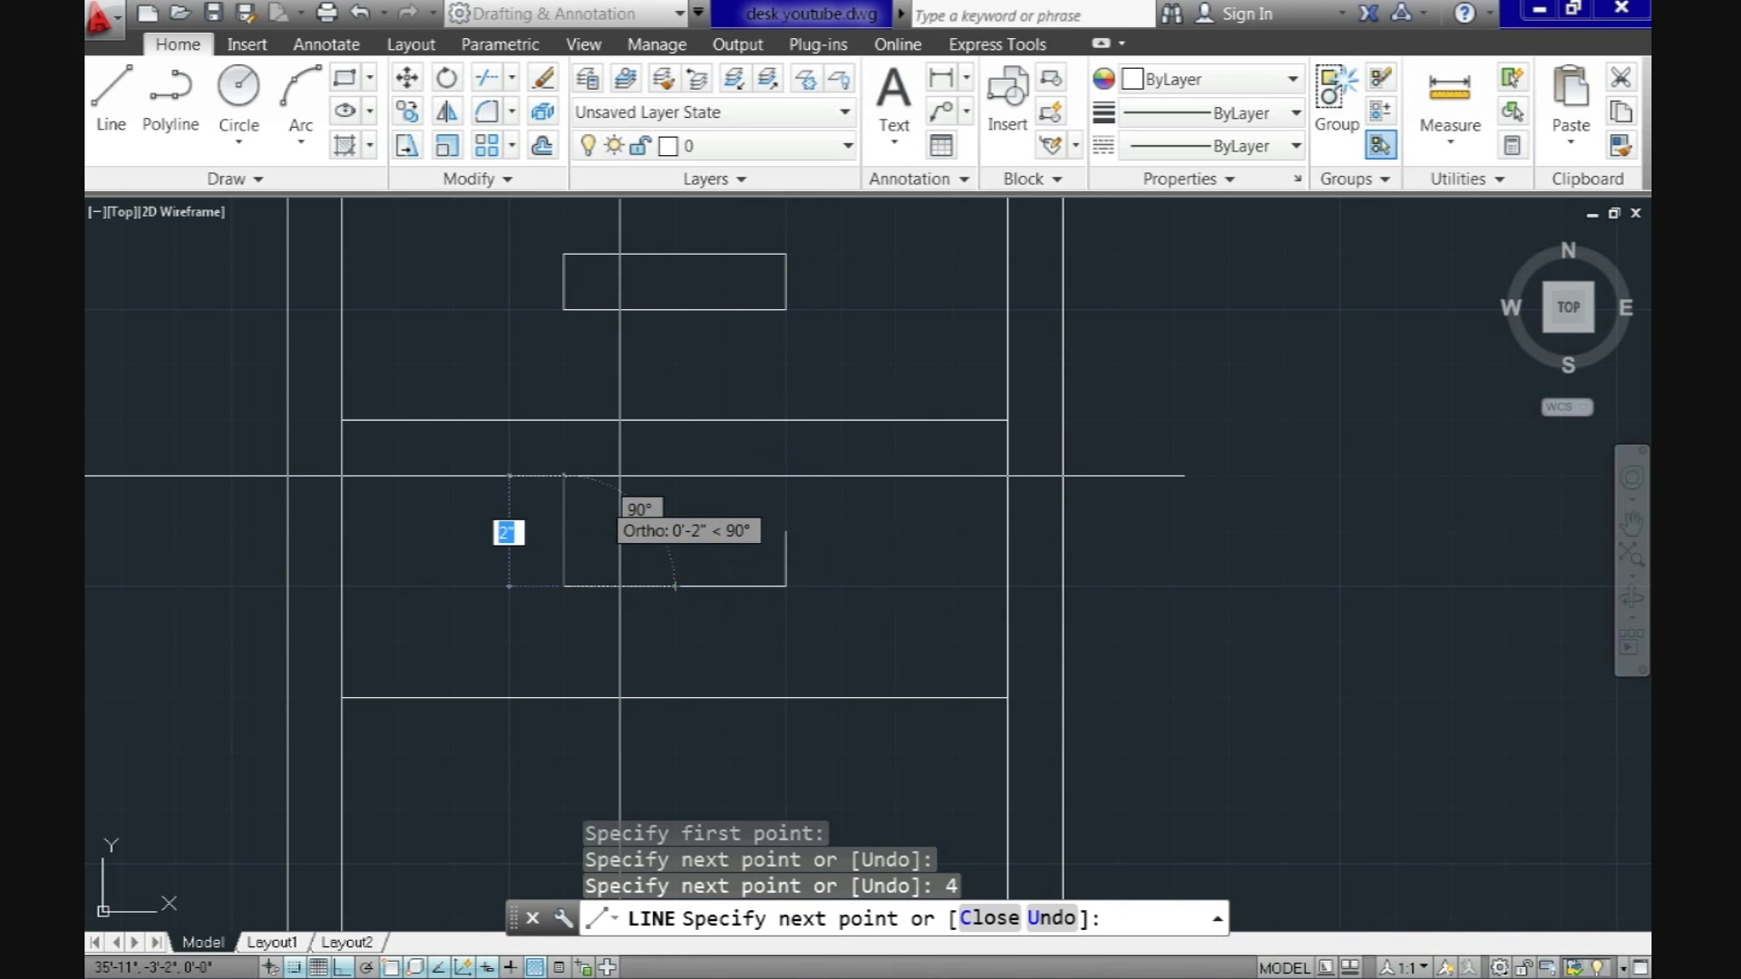
{"action": "type", "text": "1"}
{"action": "key", "text": "Return"}
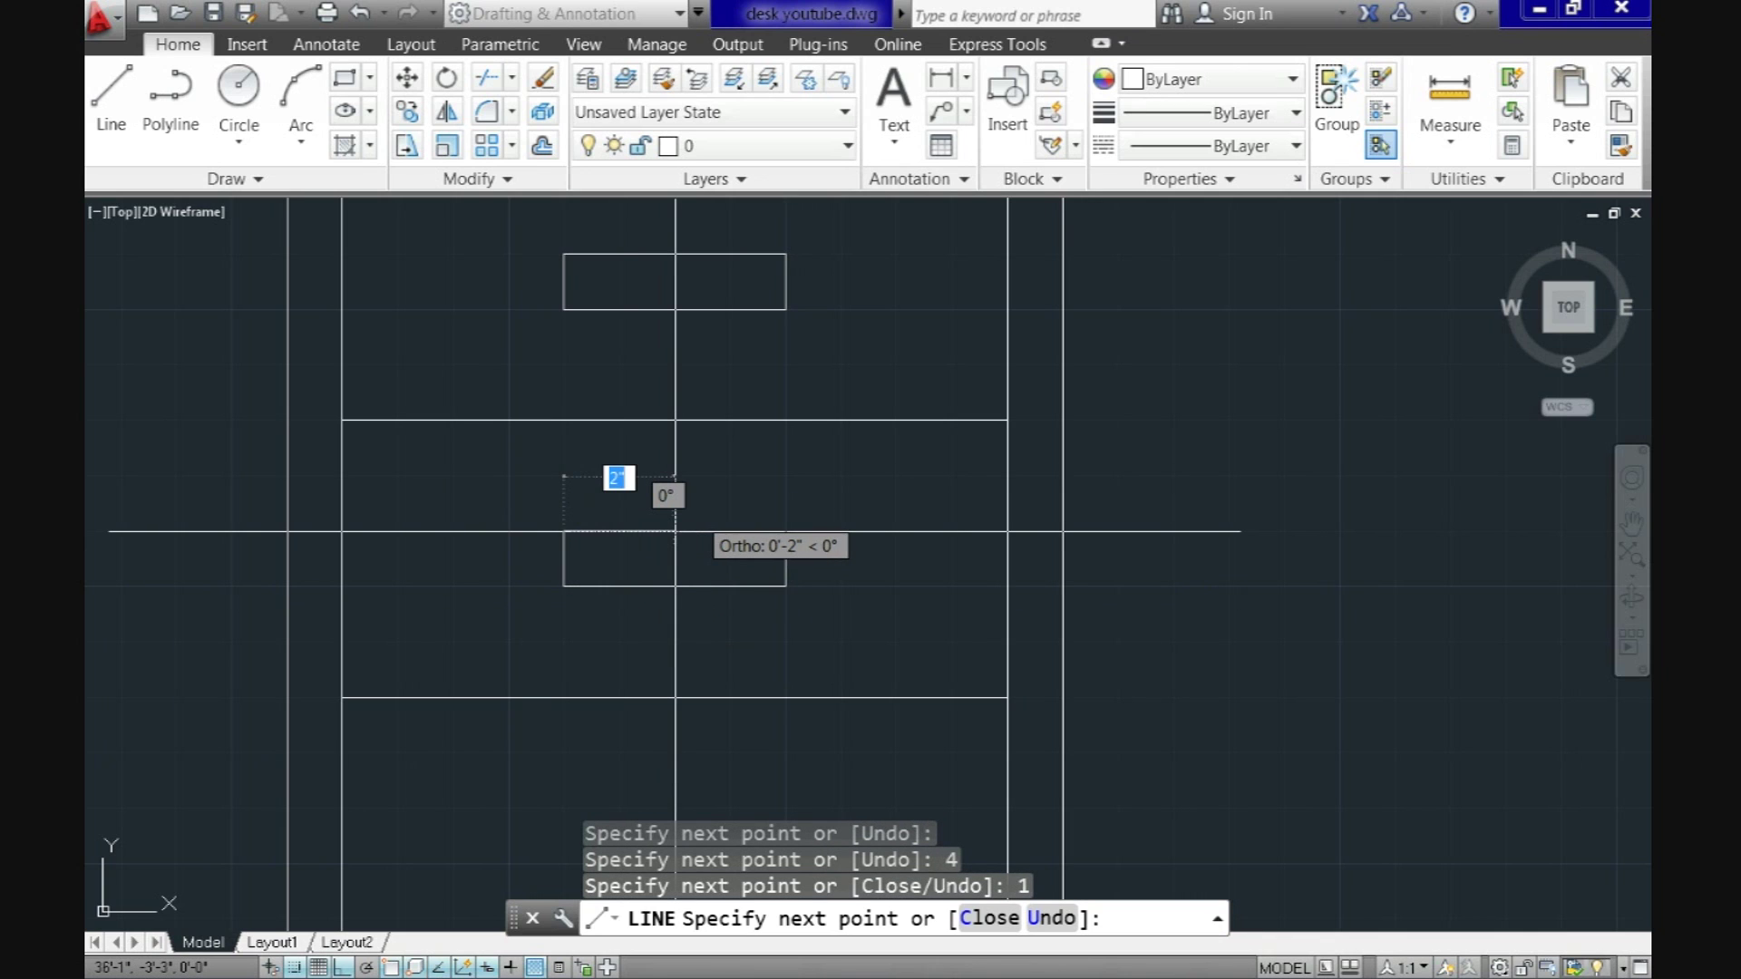
{"action": "type", "text": "c"}
{"action": "key", "text": "Return"}
{"action": "middle_click_drag", "start_coordinate": [748, 768], "coordinate": [753, 583]}
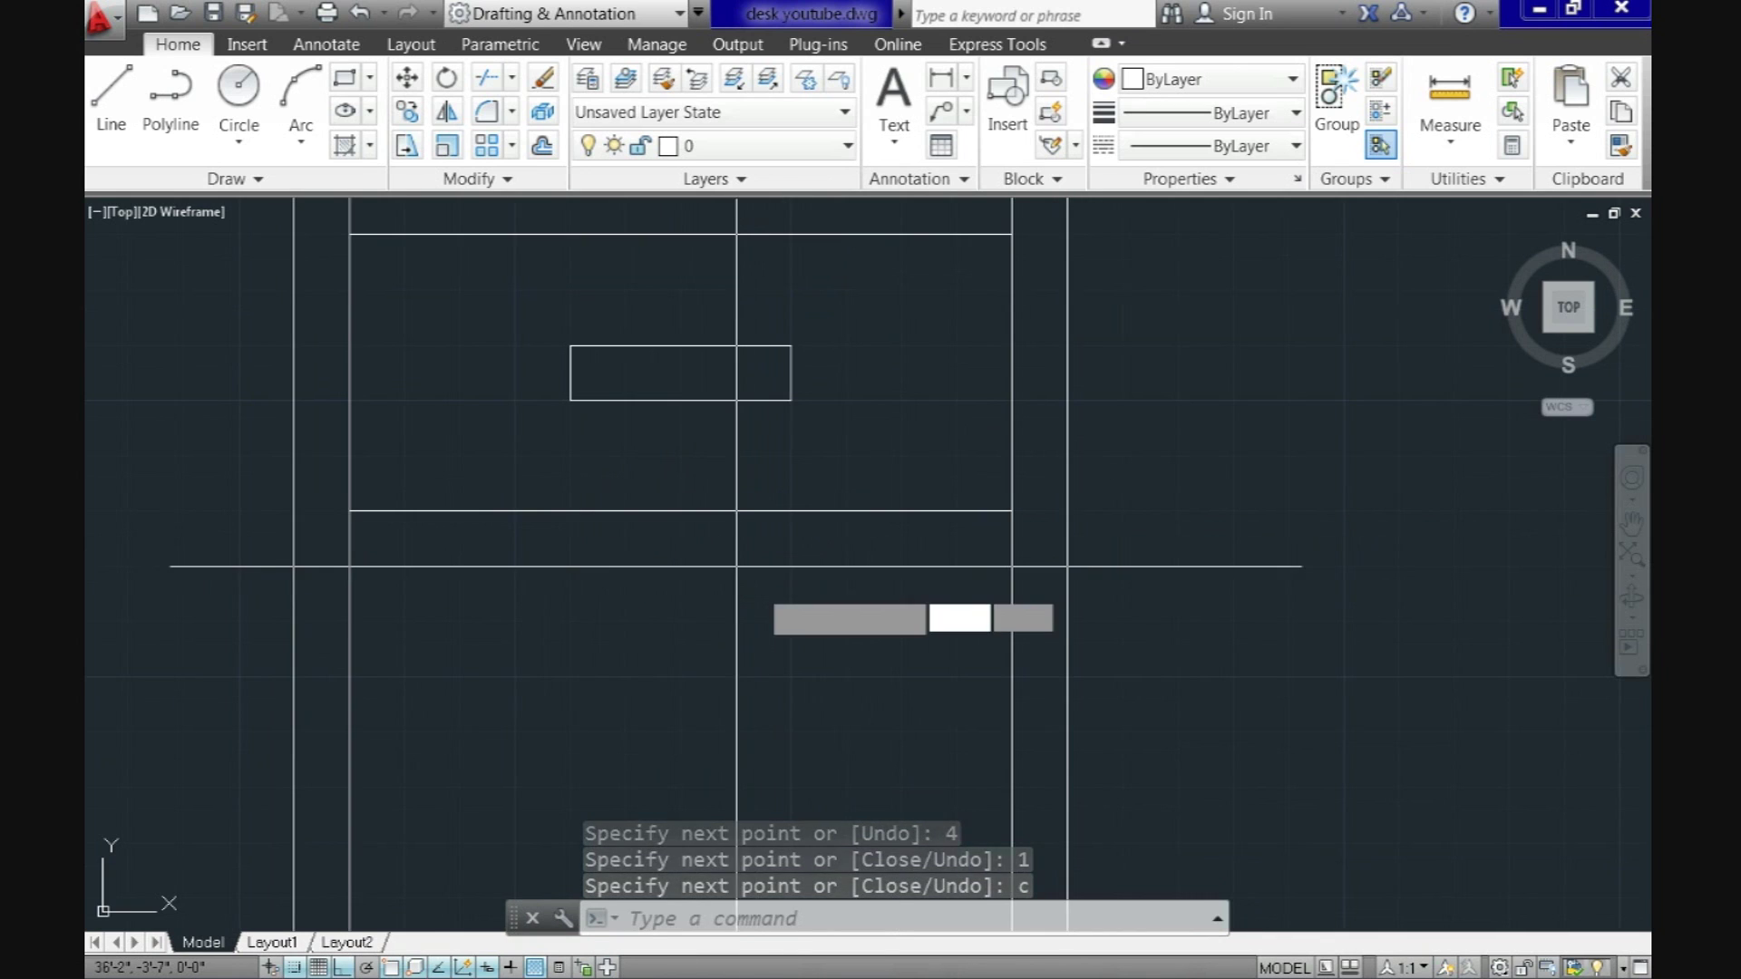
Step: Draw the bottom drawer's 4" handle outline, closing at its starting corner
{"action": "key", "text": "Return"}
{"action": "left_click", "coordinate": [791, 621]}
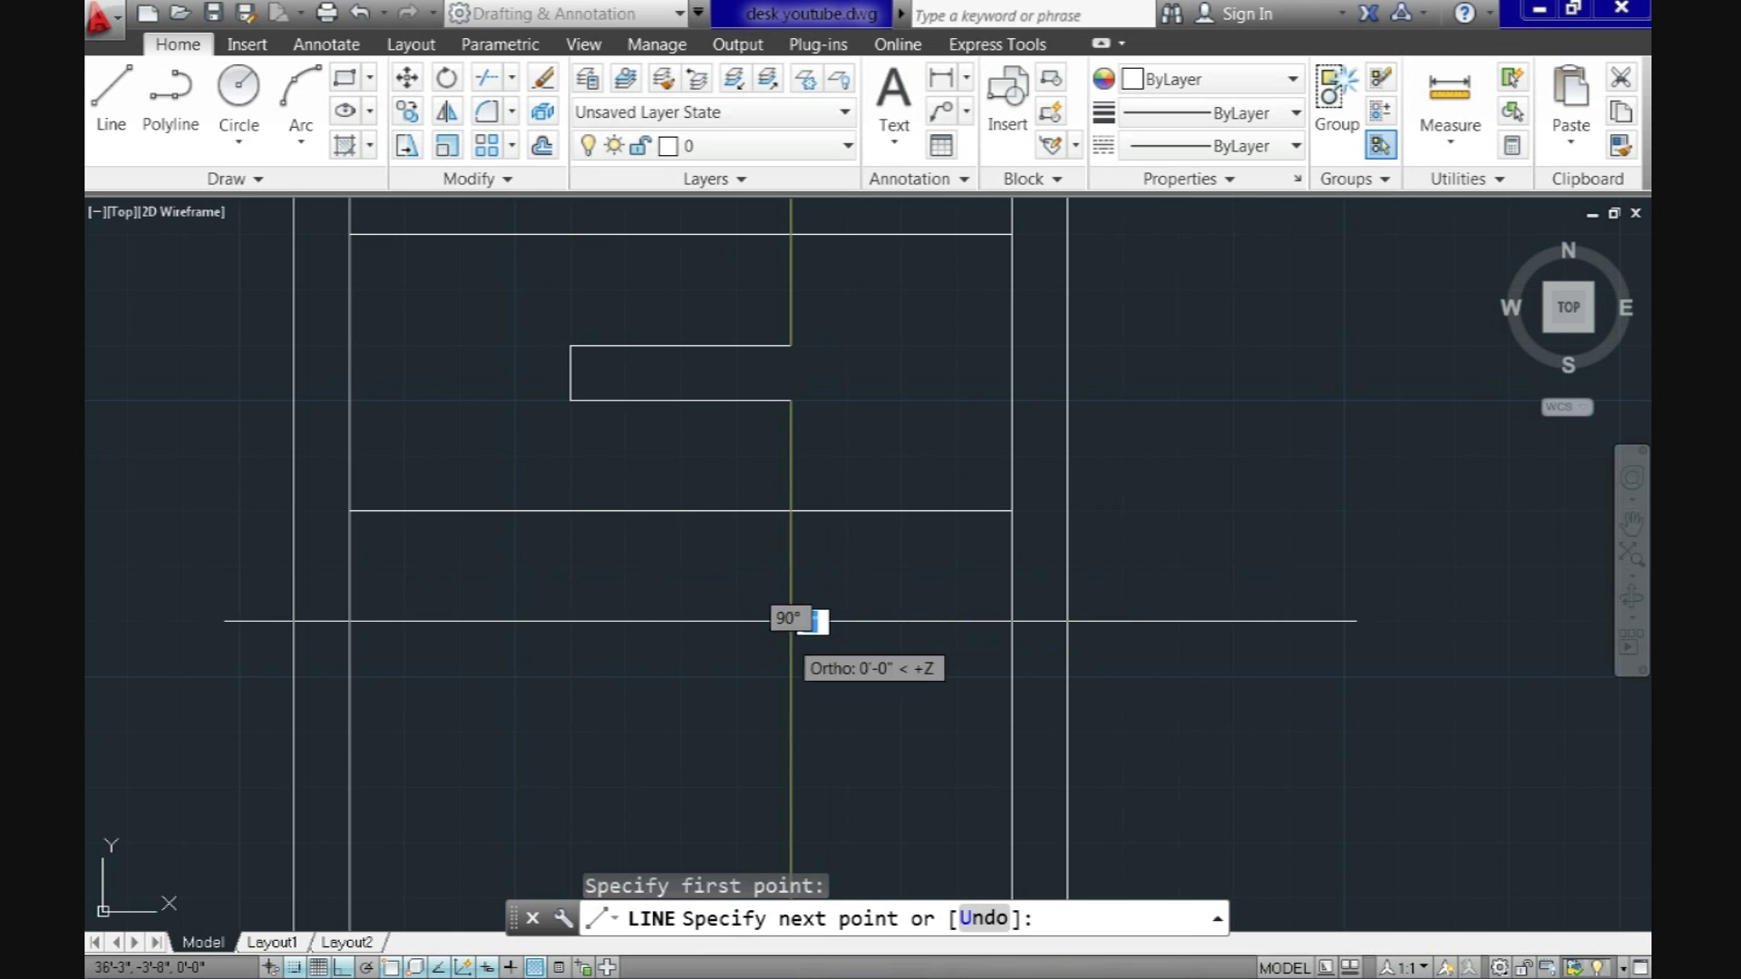
{"action": "left_click", "coordinate": [708, 675]}
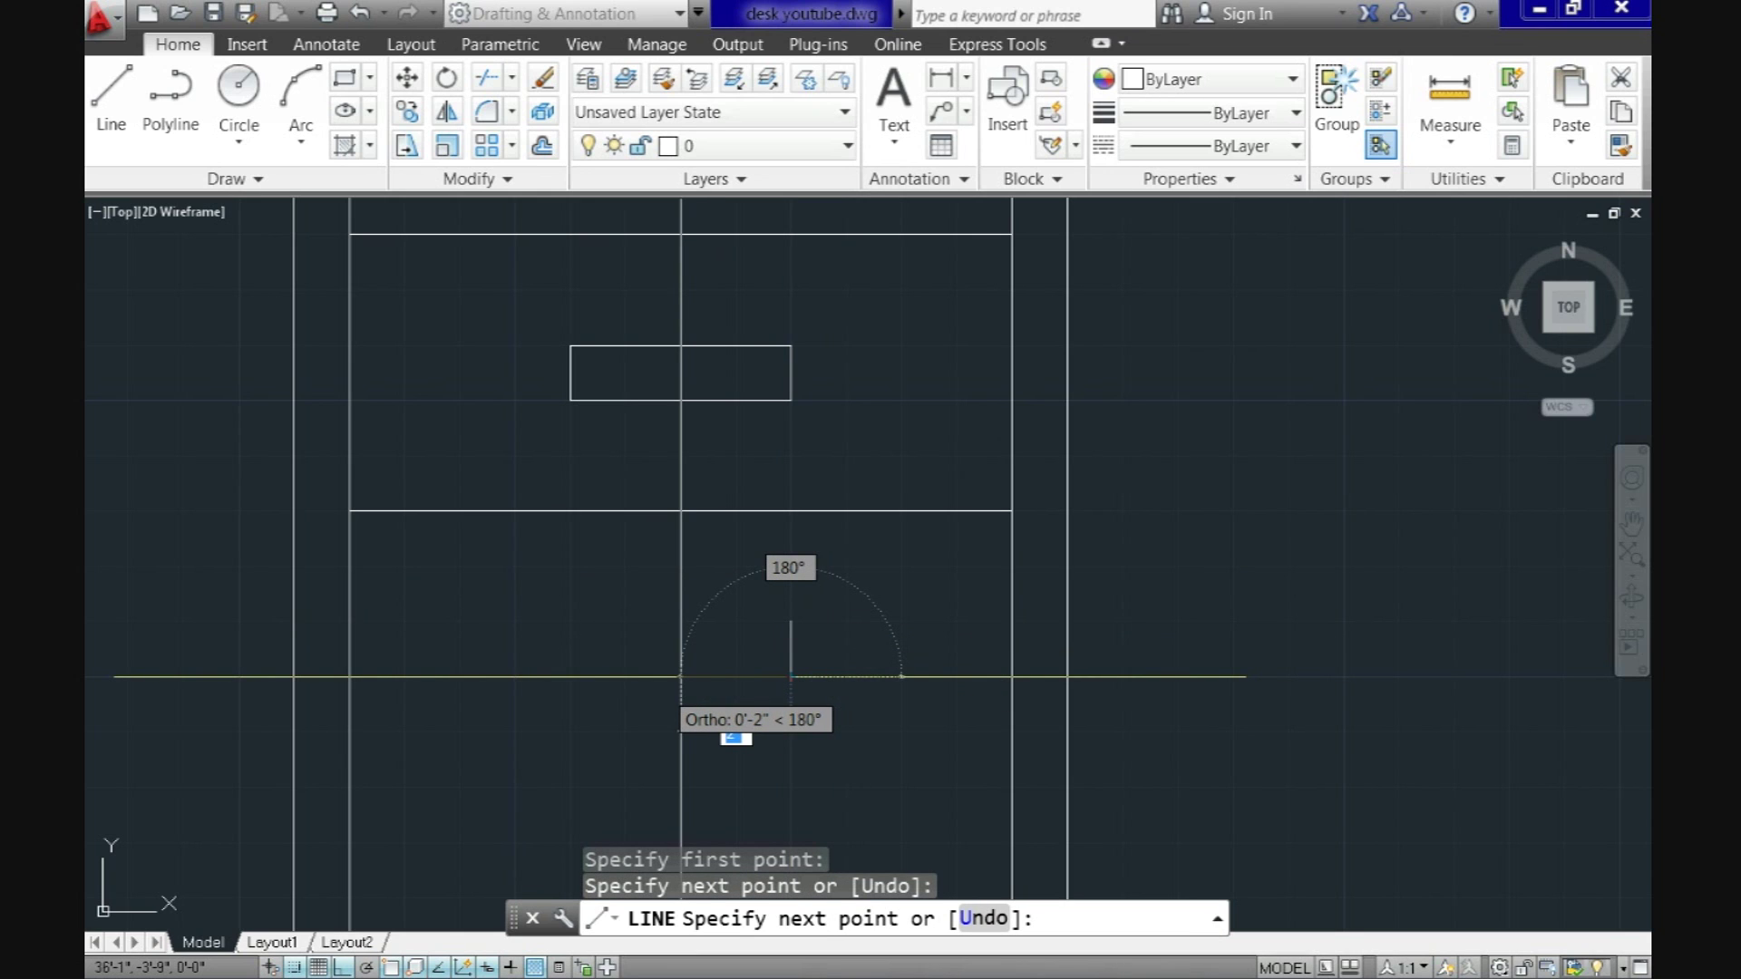
{"action": "key", "text": "Return"}
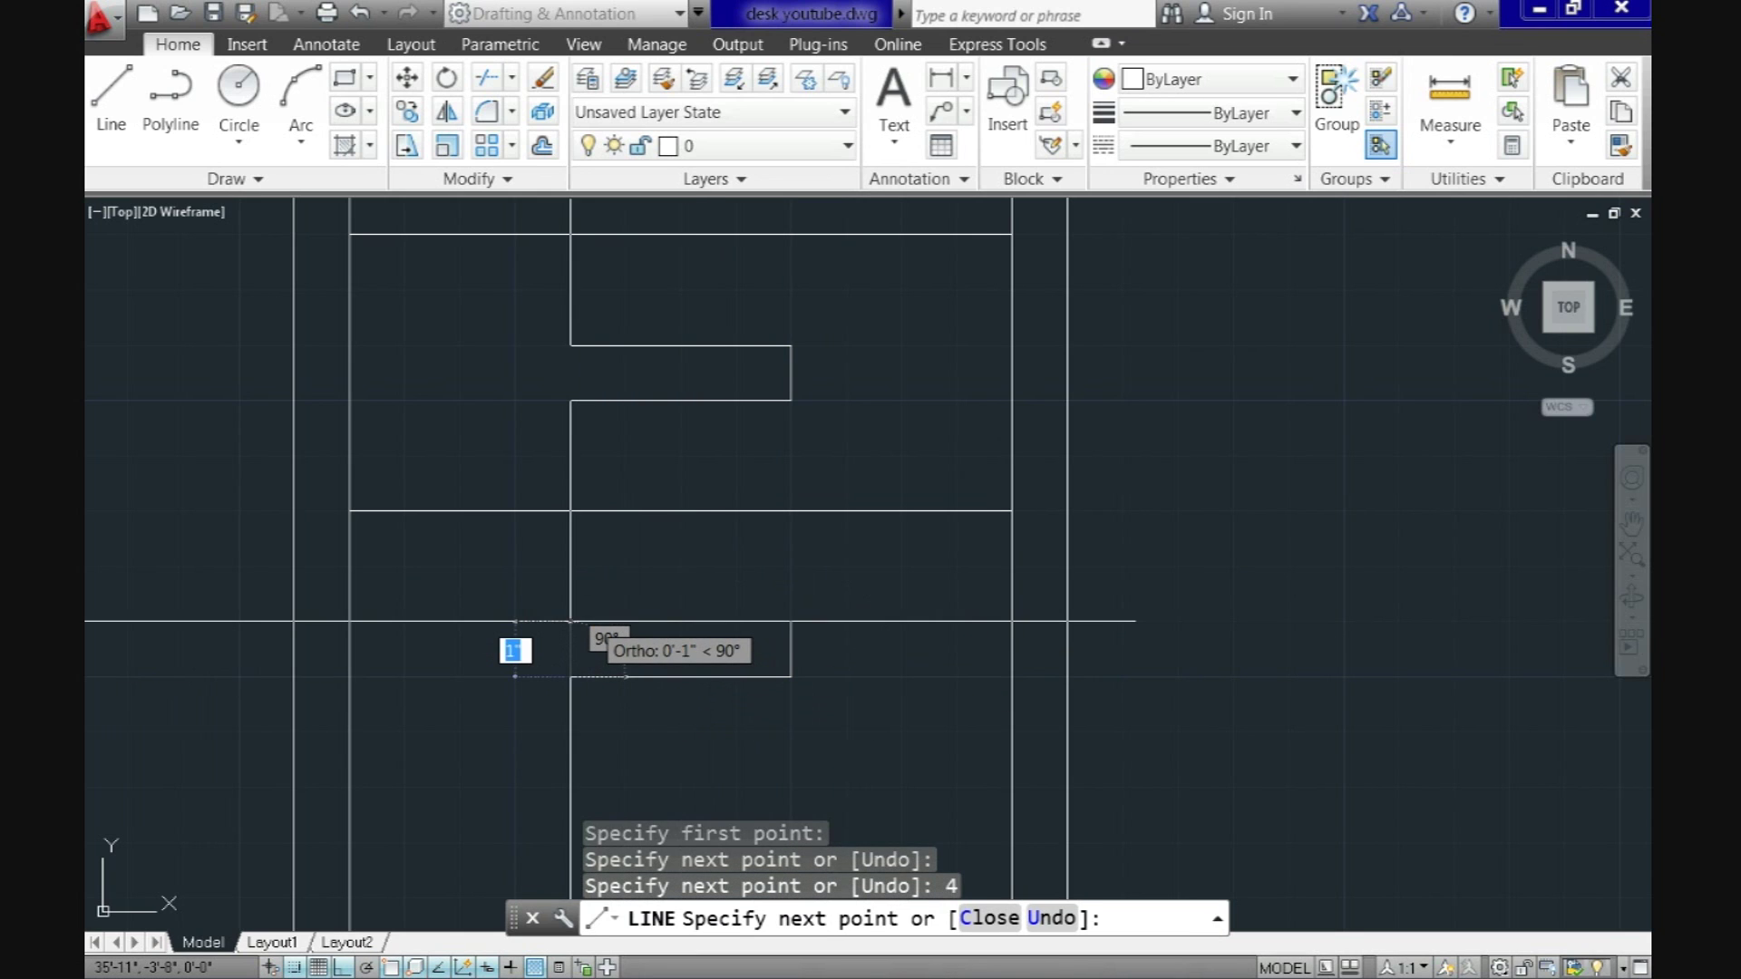
{"action": "left_click", "coordinate": [569, 621]}
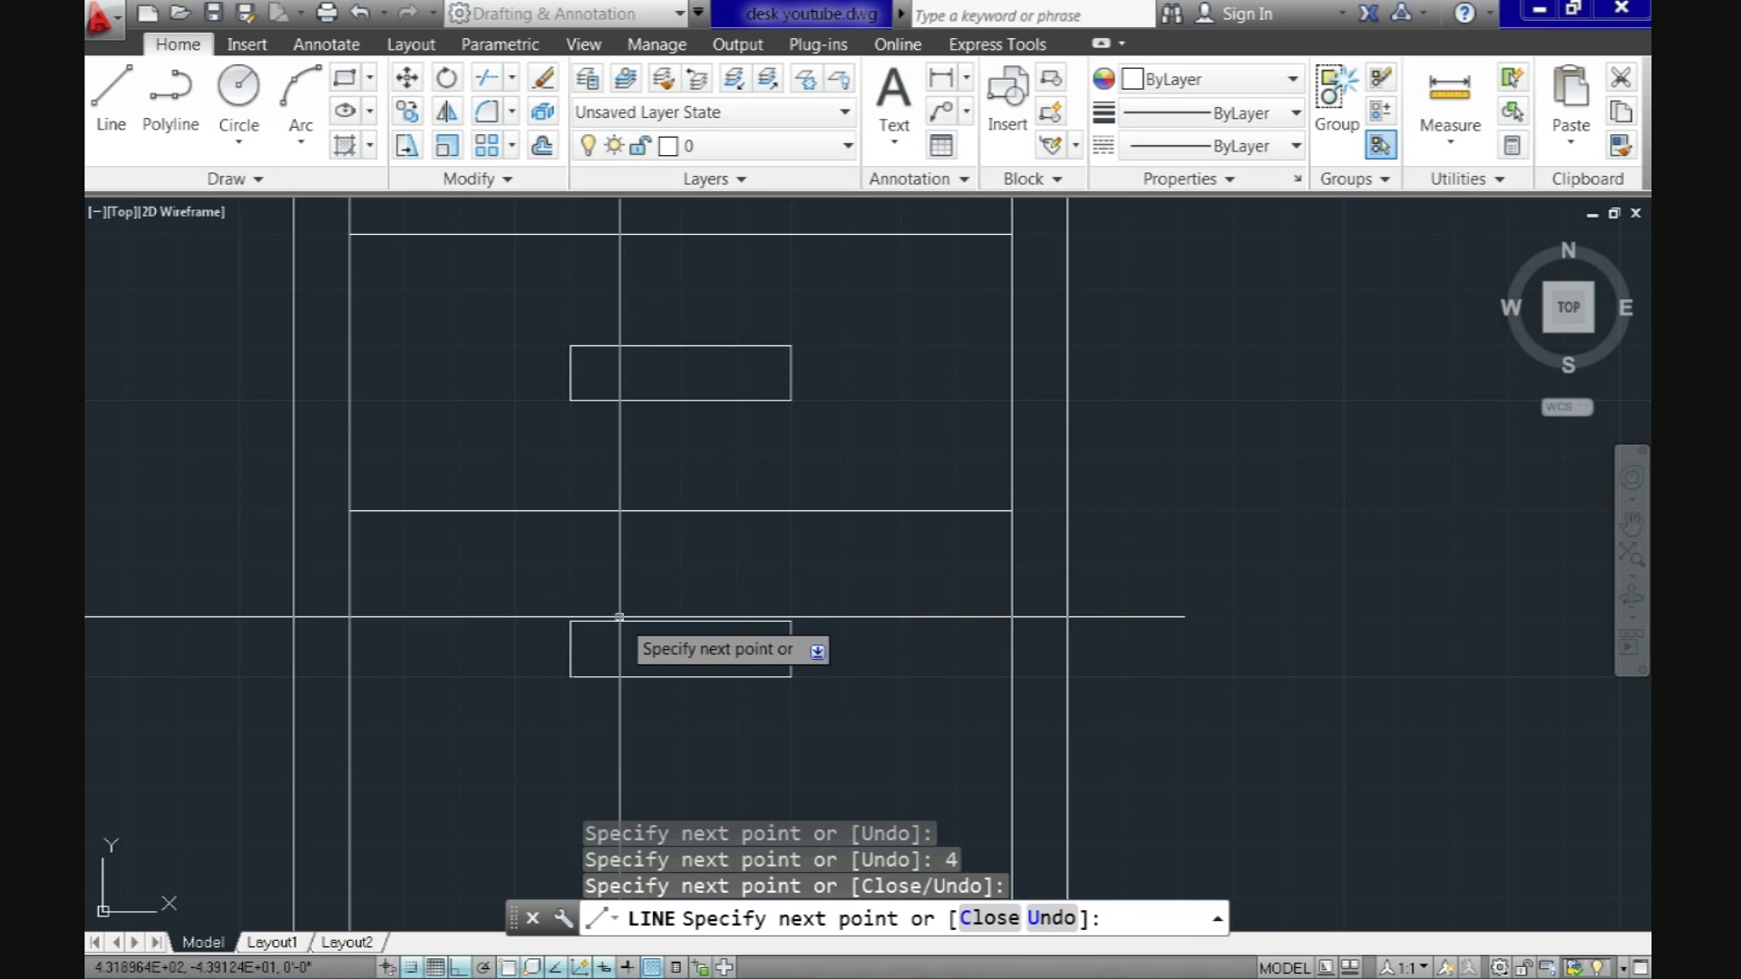
{"action": "key", "text": "Escape"}
{"action": "scroll", "coordinate": [754, 595], "scroll_direction": "down", "scroll_amount": 4}
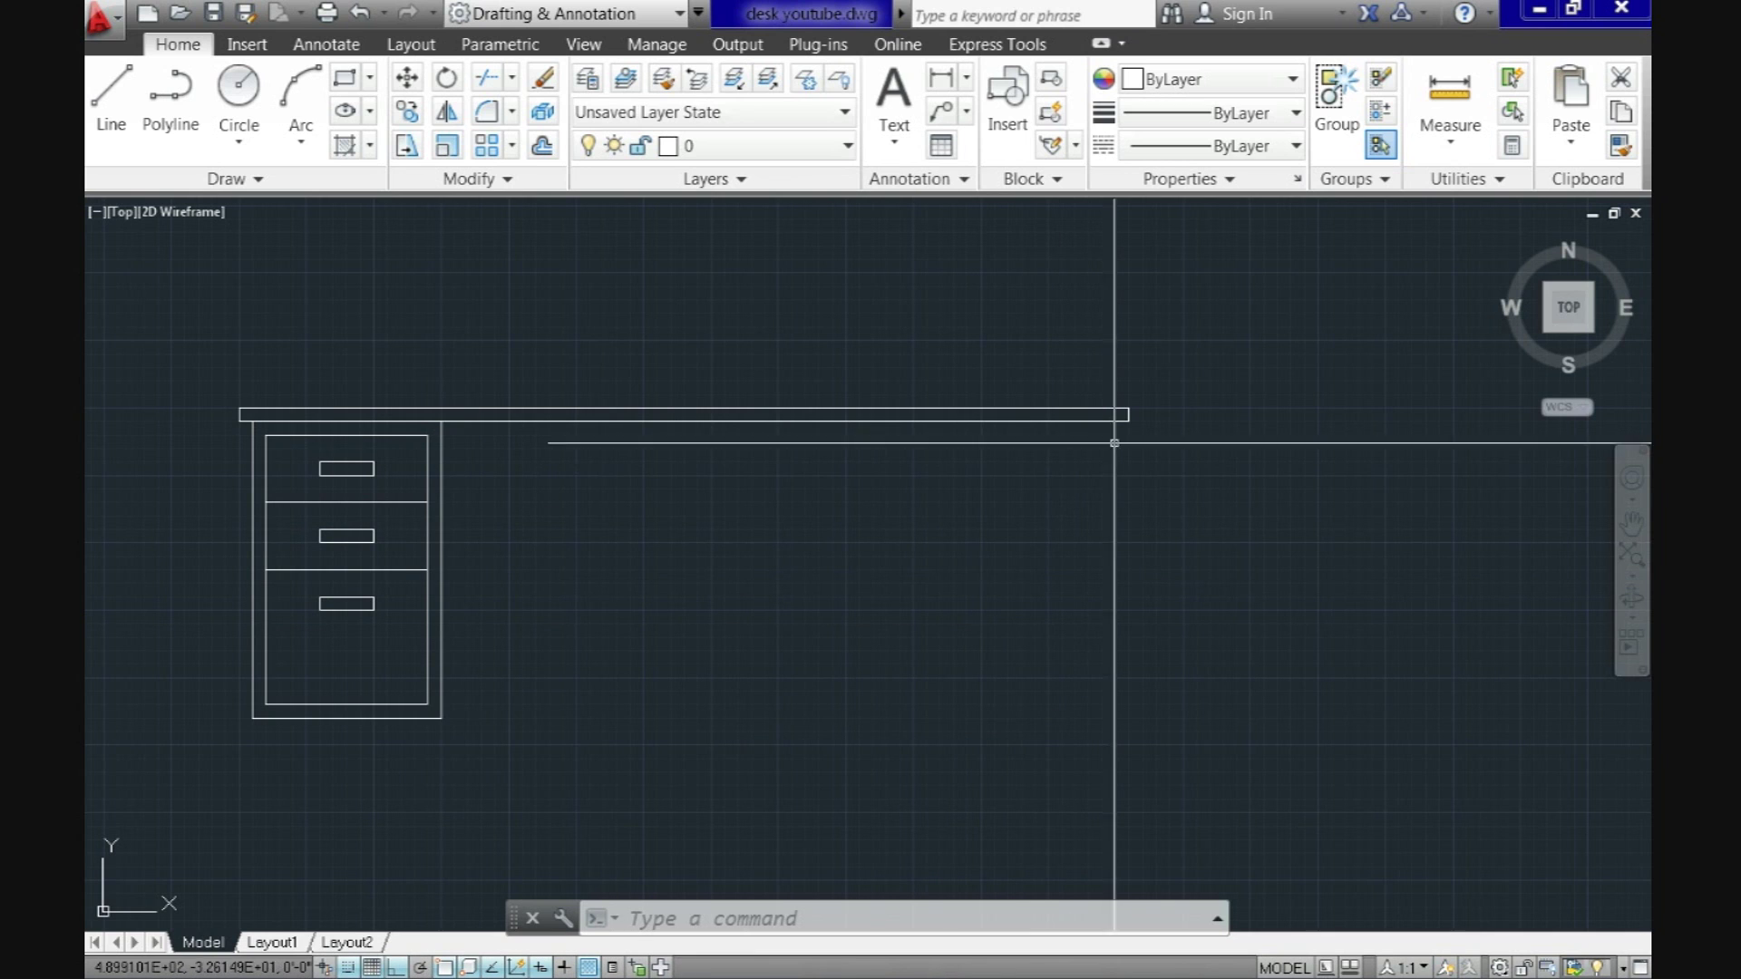
Step: Draw a 1'10" side down from beneath the desk top's right end
{"action": "scroll", "coordinate": [1108, 439], "scroll_direction": "up", "scroll_amount": 4}
{"action": "scroll", "coordinate": [1107, 439], "scroll_direction": "up", "scroll_amount": 2}
{"action": "middle_click_drag", "start_coordinate": [1119, 432], "coordinate": [878, 443]}
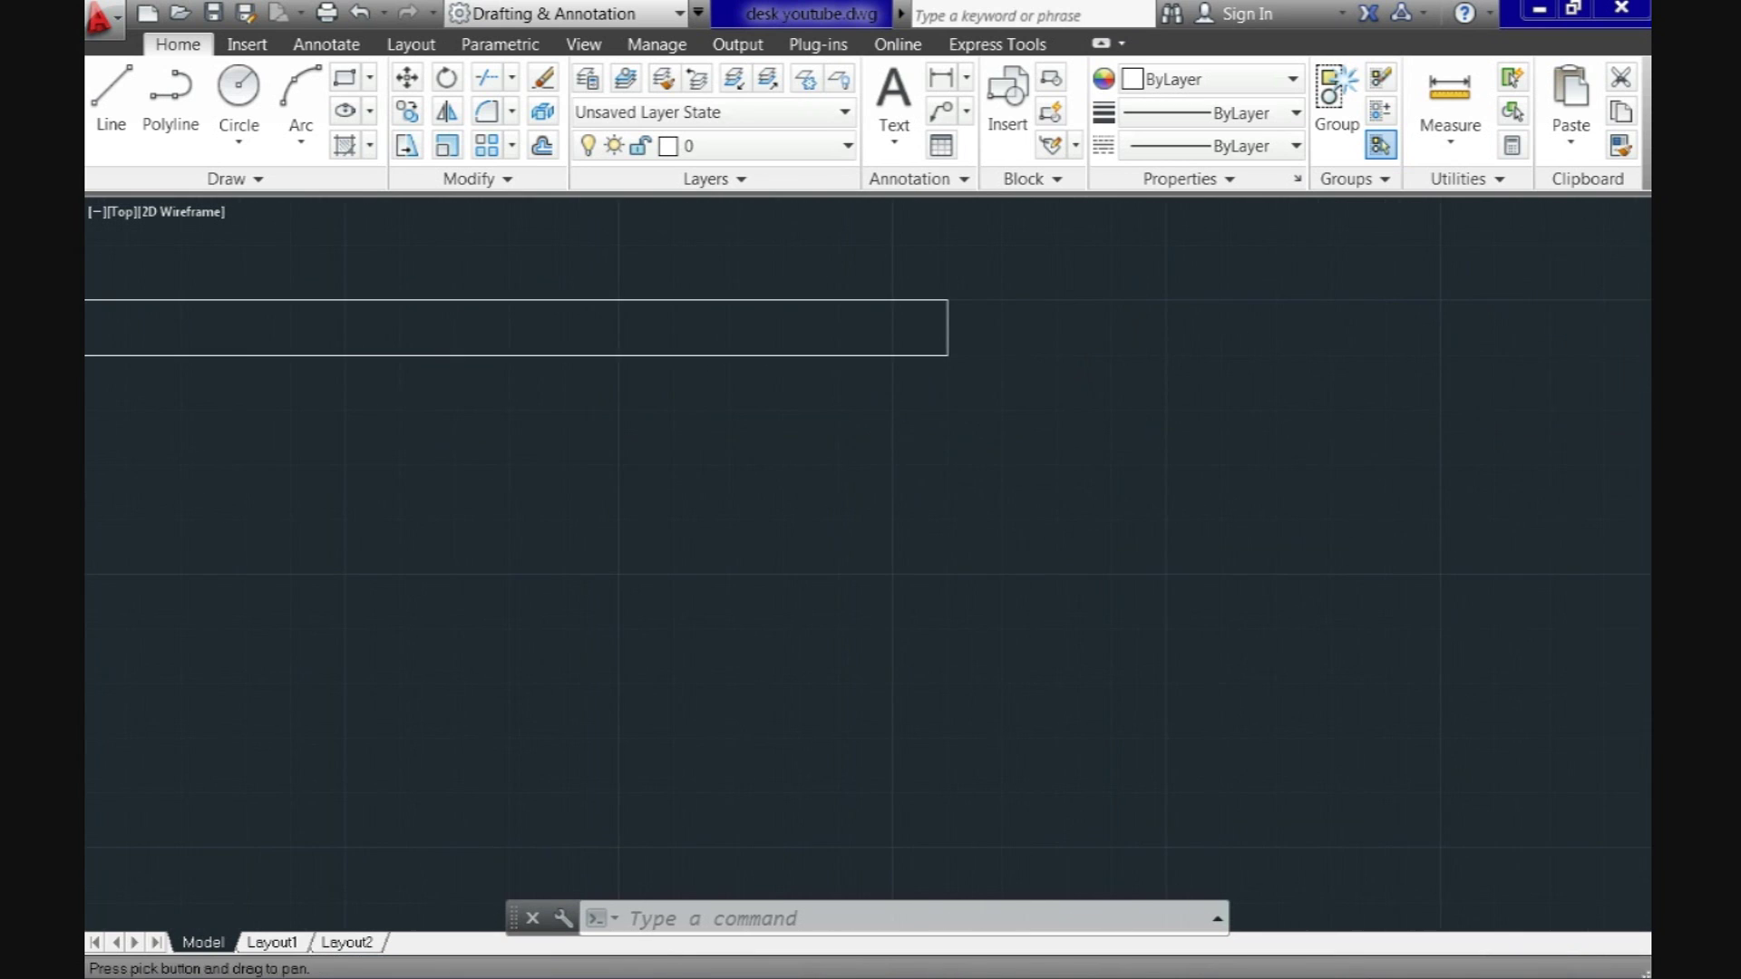
{"action": "type", "text": "l"}
{"action": "key", "text": "Return"}
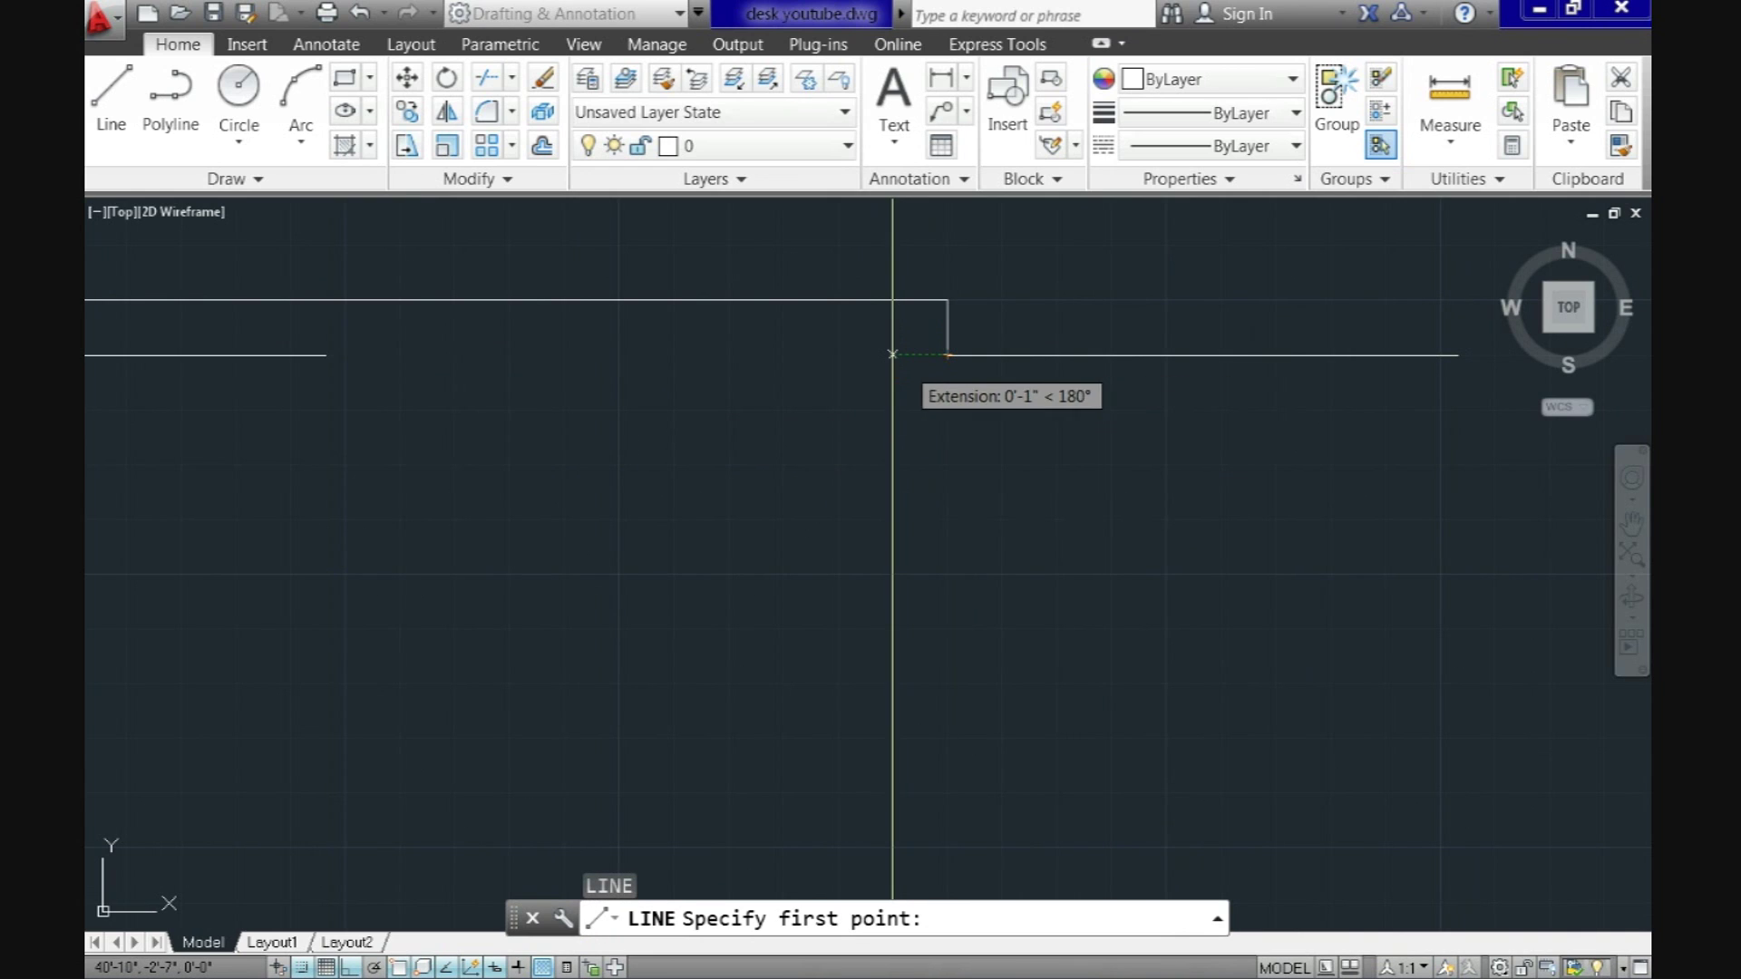
{"action": "left_click", "coordinate": [891, 355]}
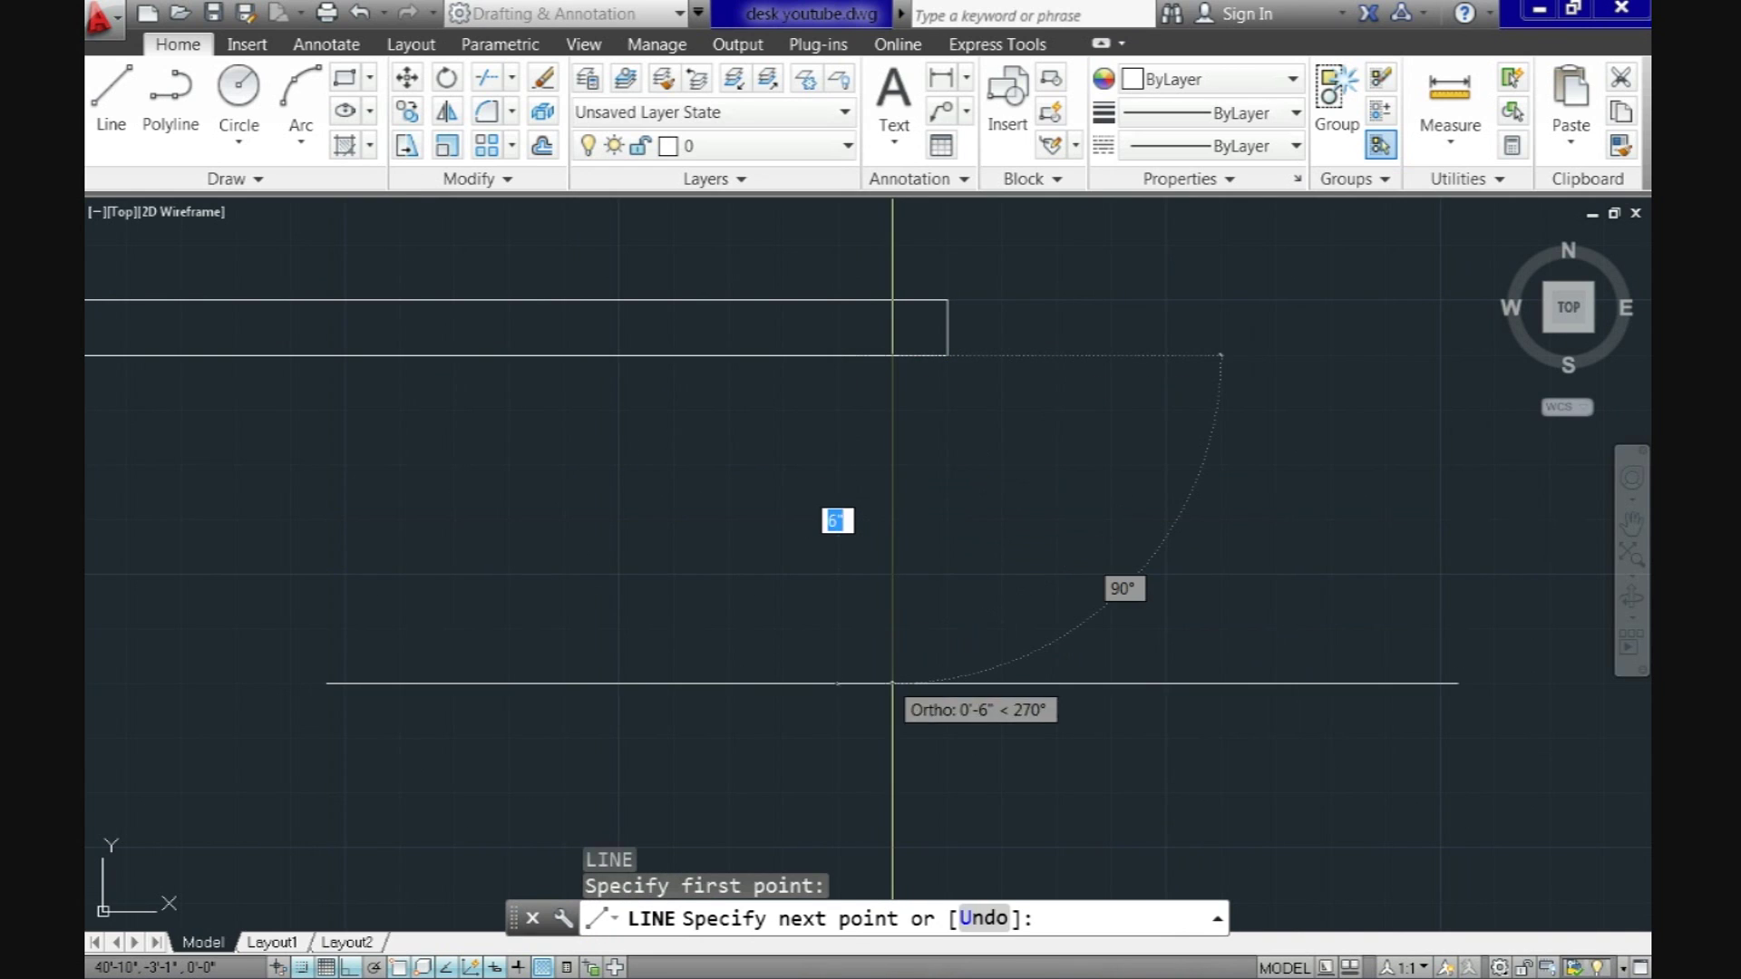
{"action": "type", "text": "1'"}
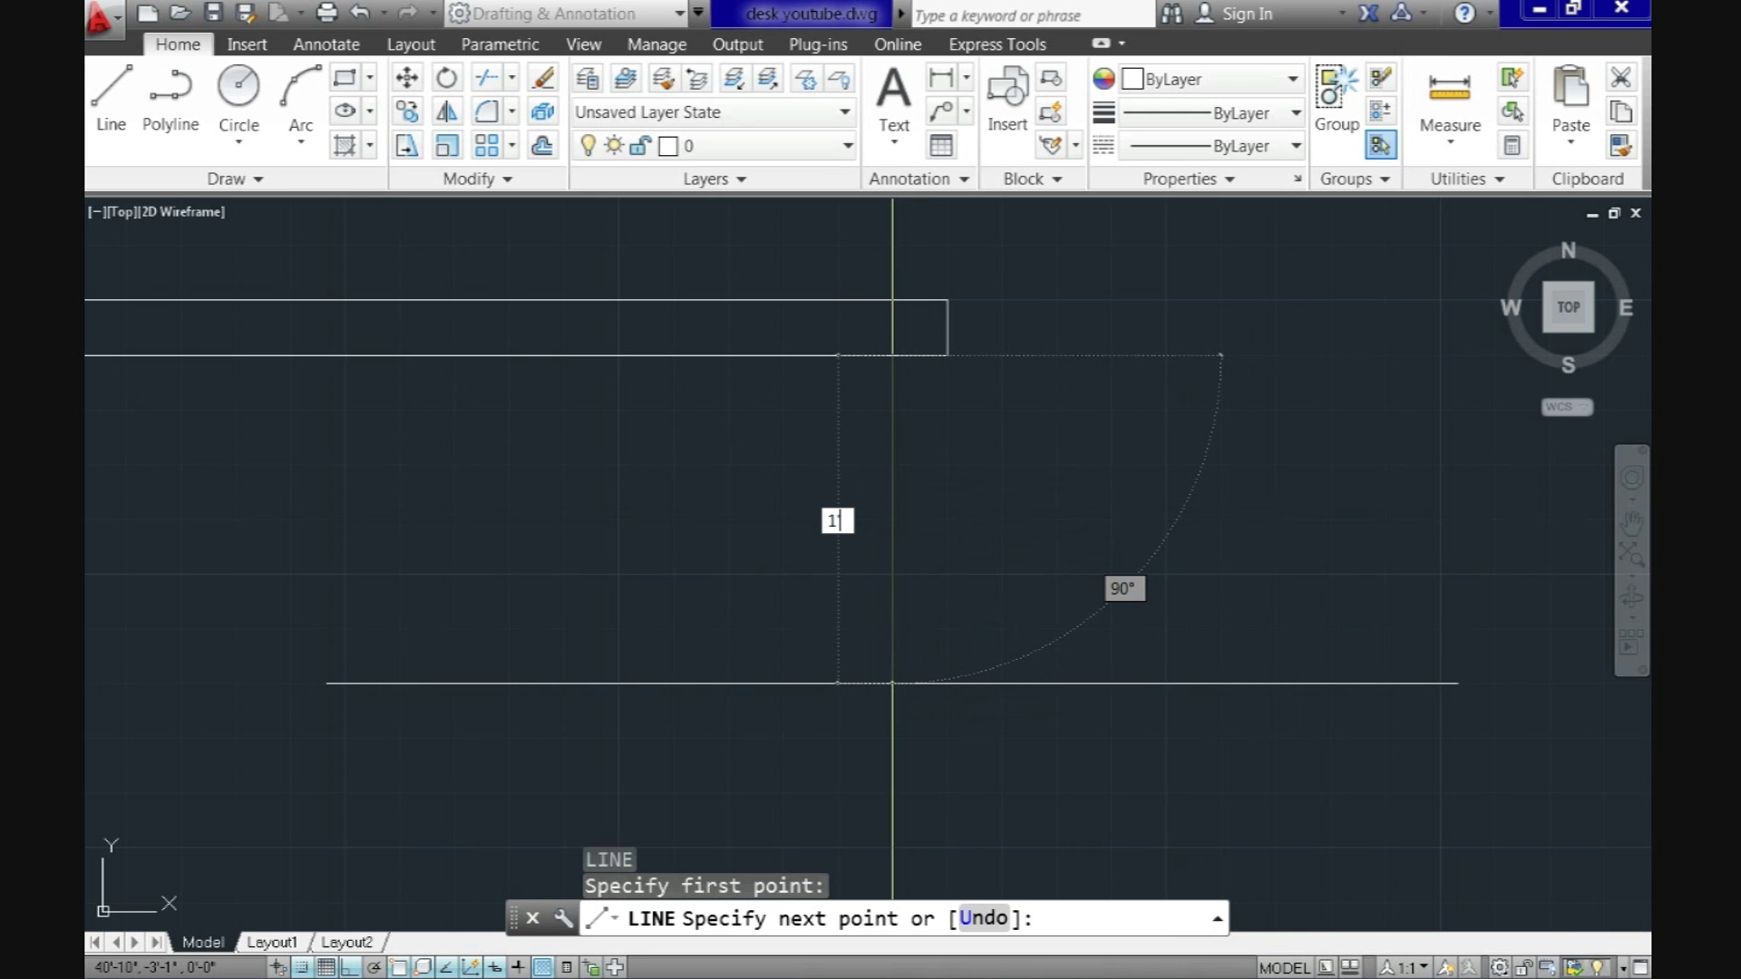
{"action": "type", "text": "10"}
{"action": "key", "text": "Return"}
Step: Add the 14" bottom and close the right pedestal back up to the desk top
{"action": "scroll", "coordinate": [828, 664], "scroll_direction": "down", "scroll_amount": 2}
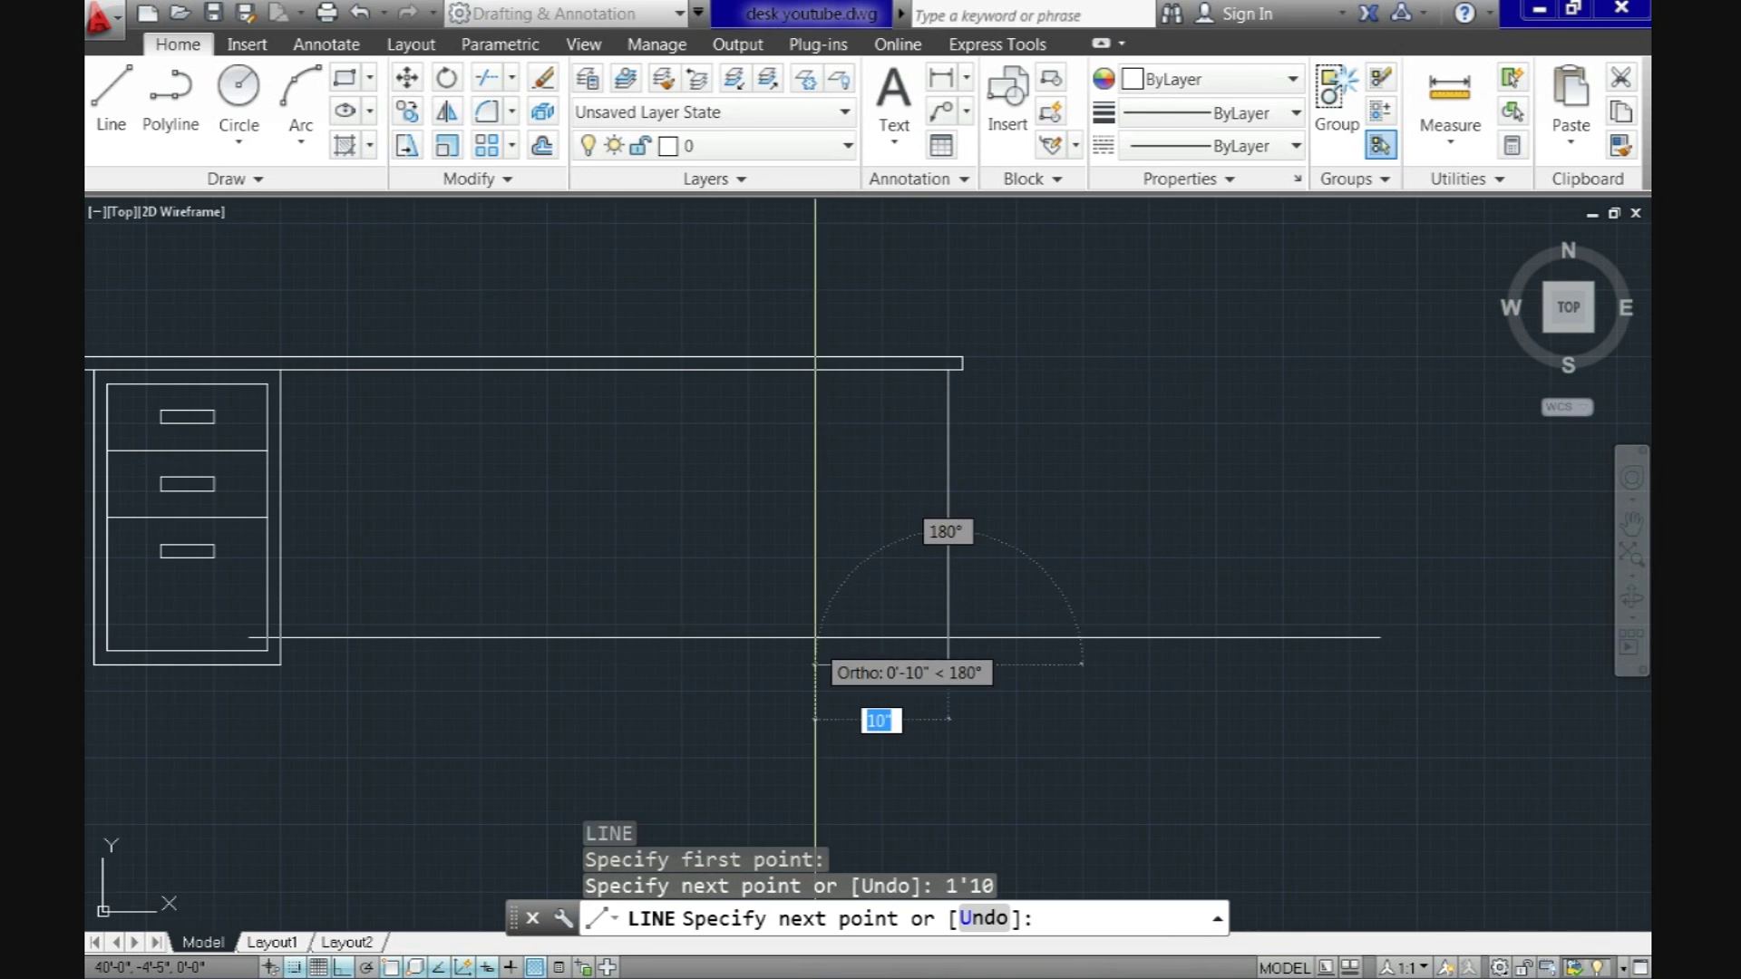
{"action": "type", "text": "14"}
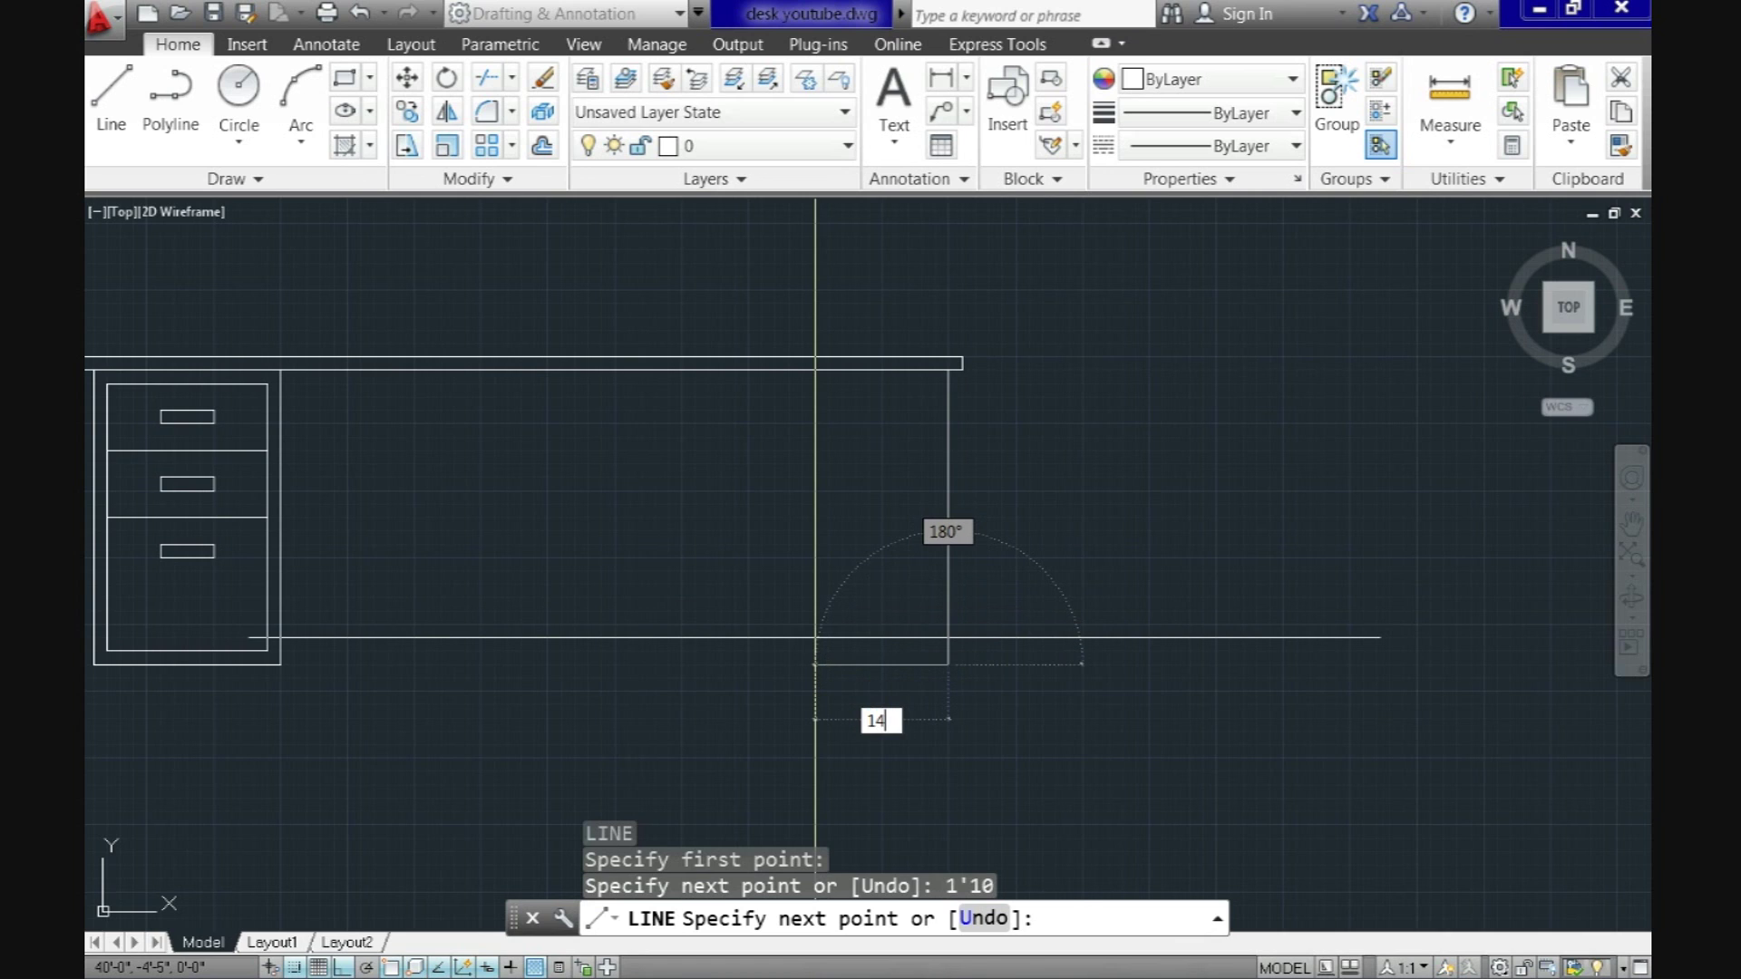
{"action": "key", "text": "Return"}
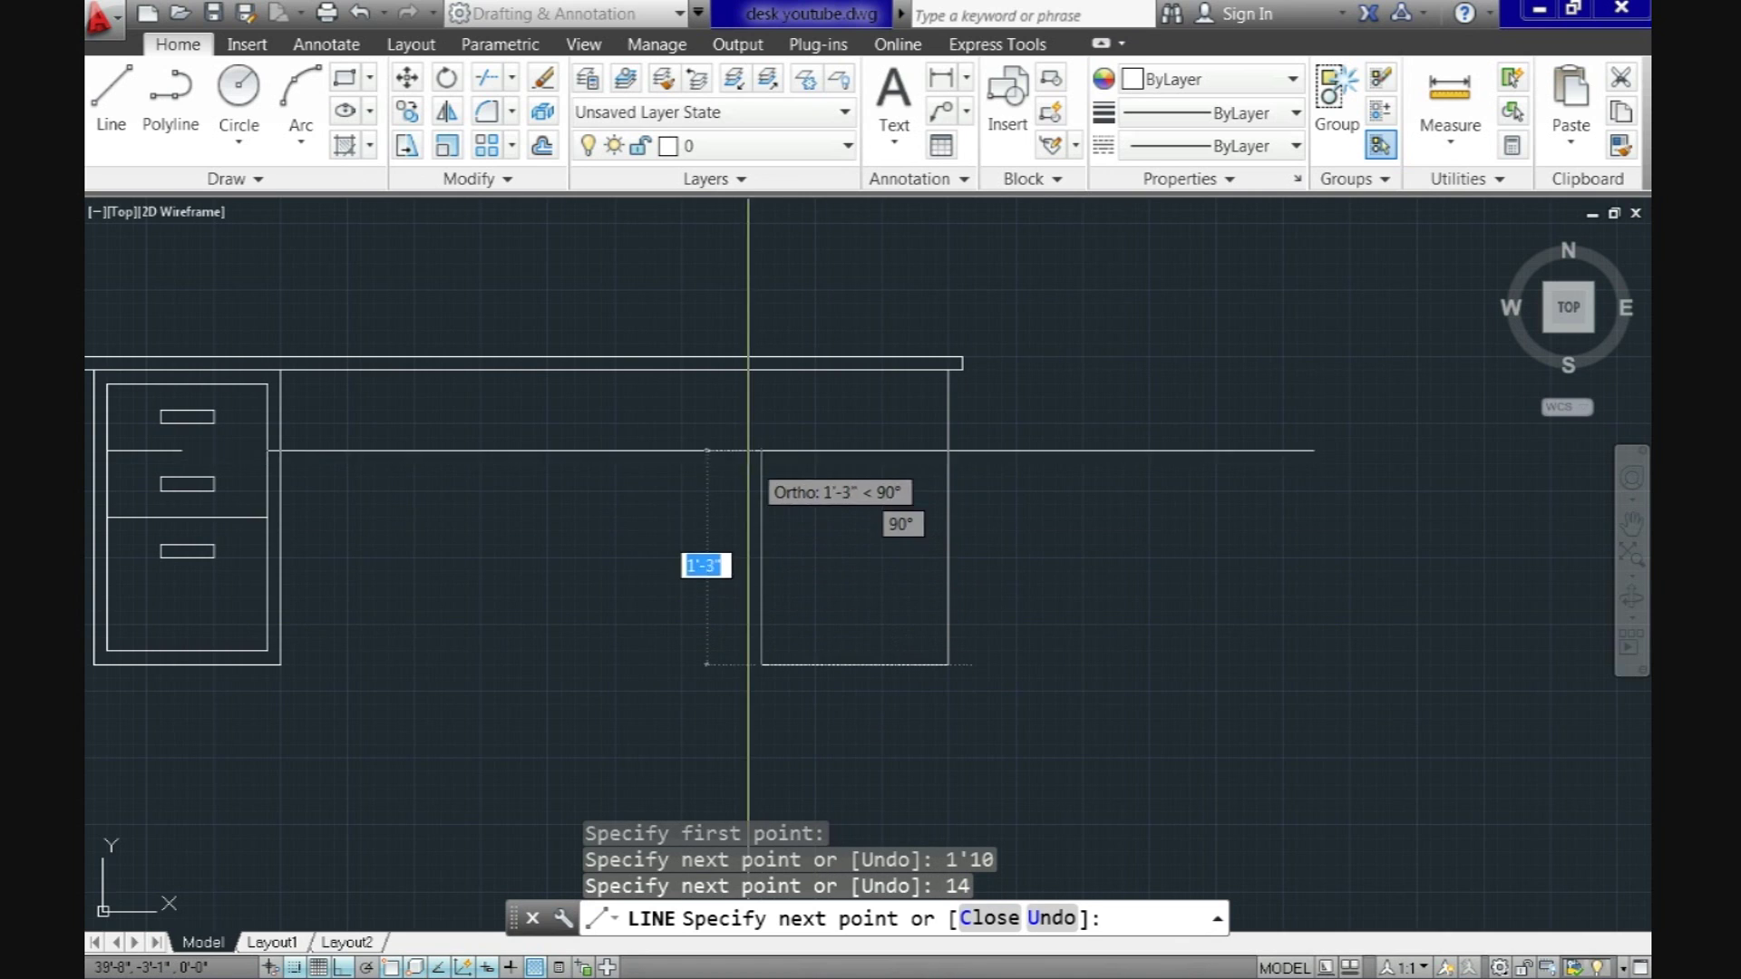
{"action": "left_click", "coordinate": [762, 370]}
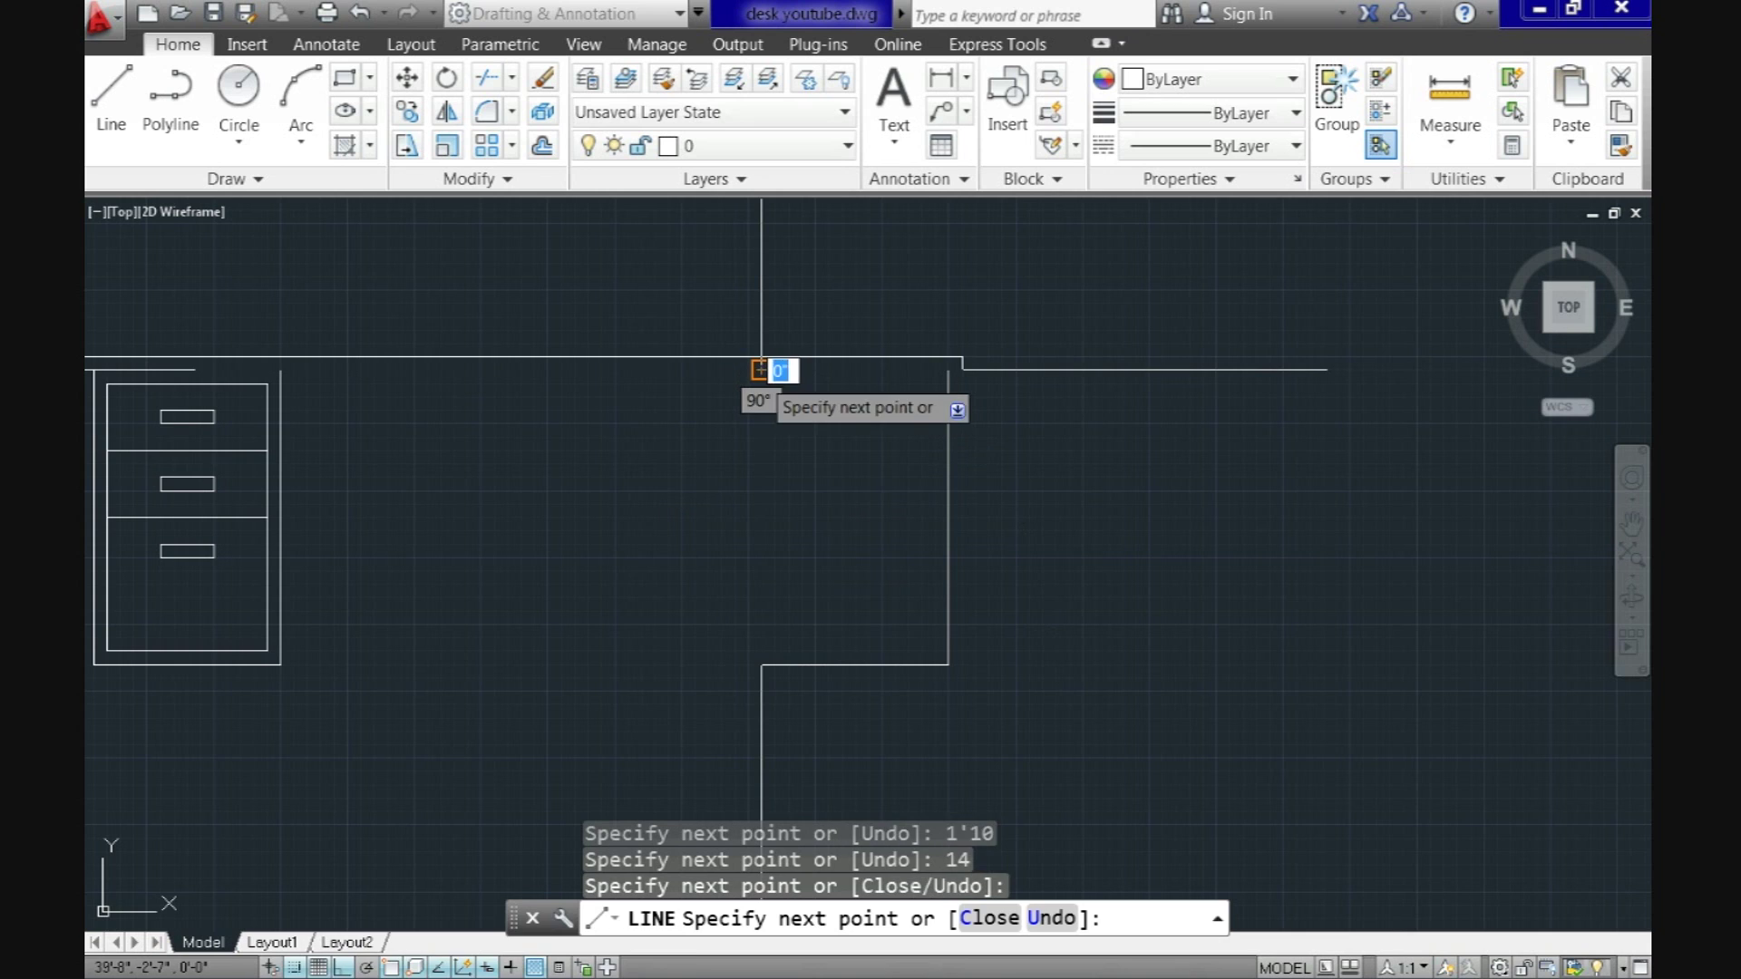
{"action": "key", "text": "Return"}
{"action": "key", "text": "Return"}
{"action": "scroll", "coordinate": [907, 390], "scroll_direction": "up", "scroll_amount": 3}
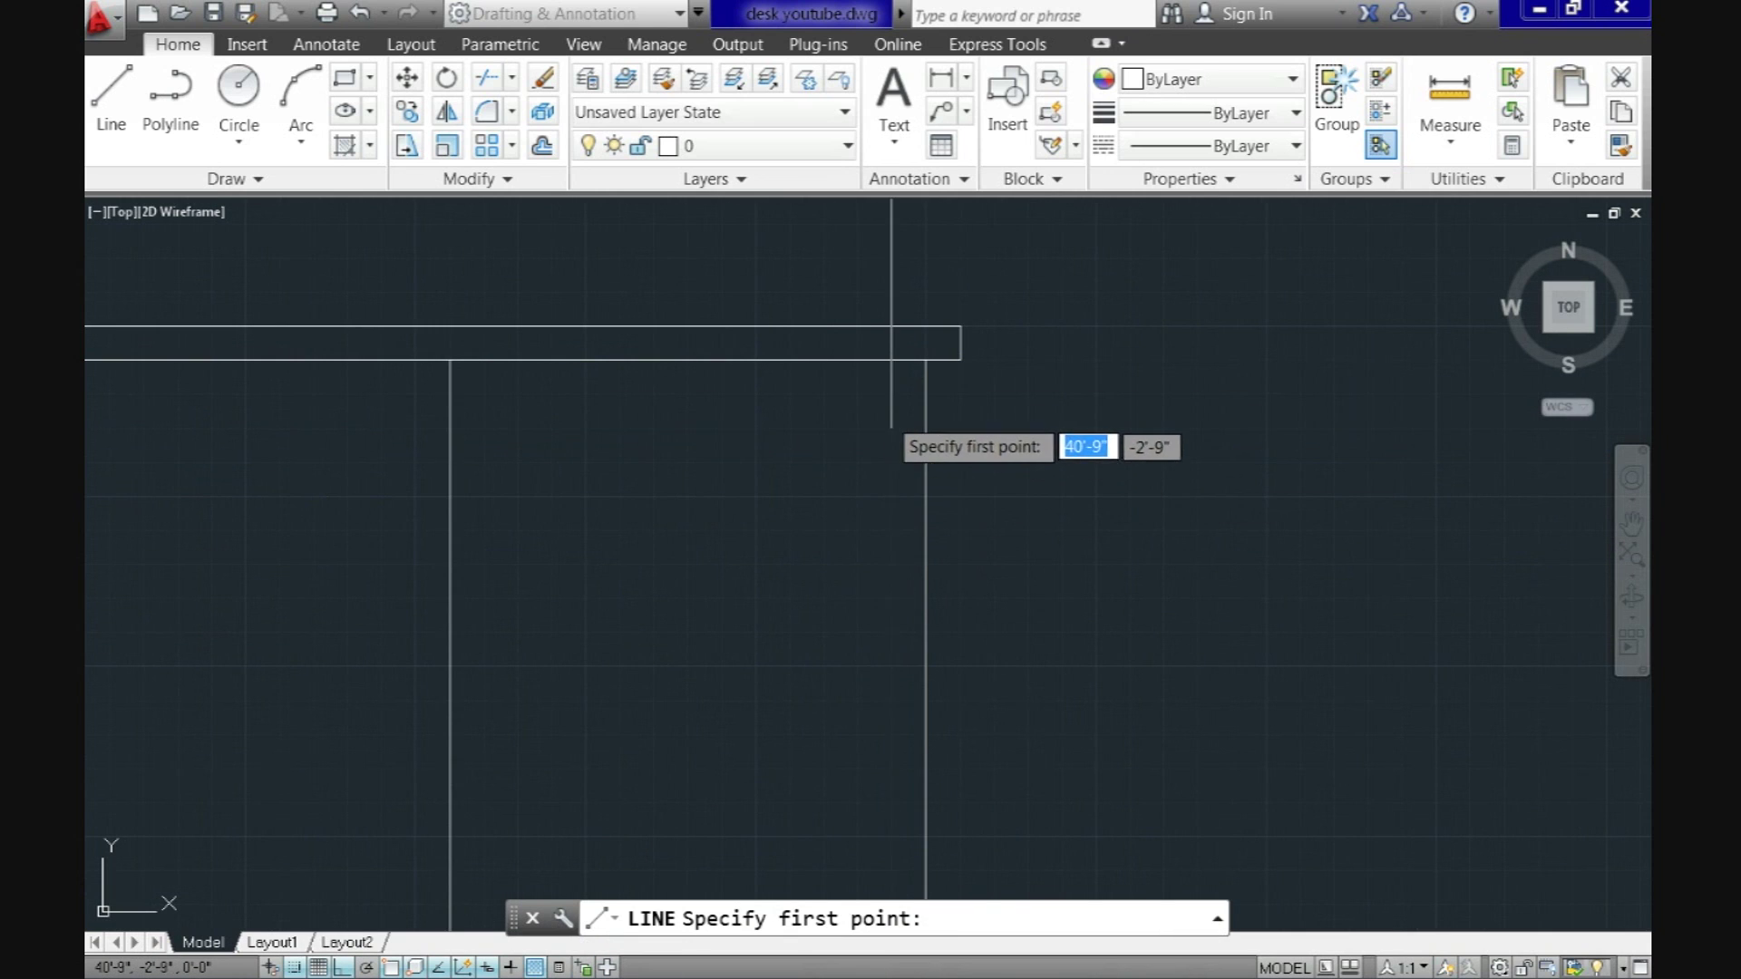
Step: Draw the closed 12" by 1'8" inner panel inside the right pedestal
{"action": "left_click", "coordinate": [891, 393]}
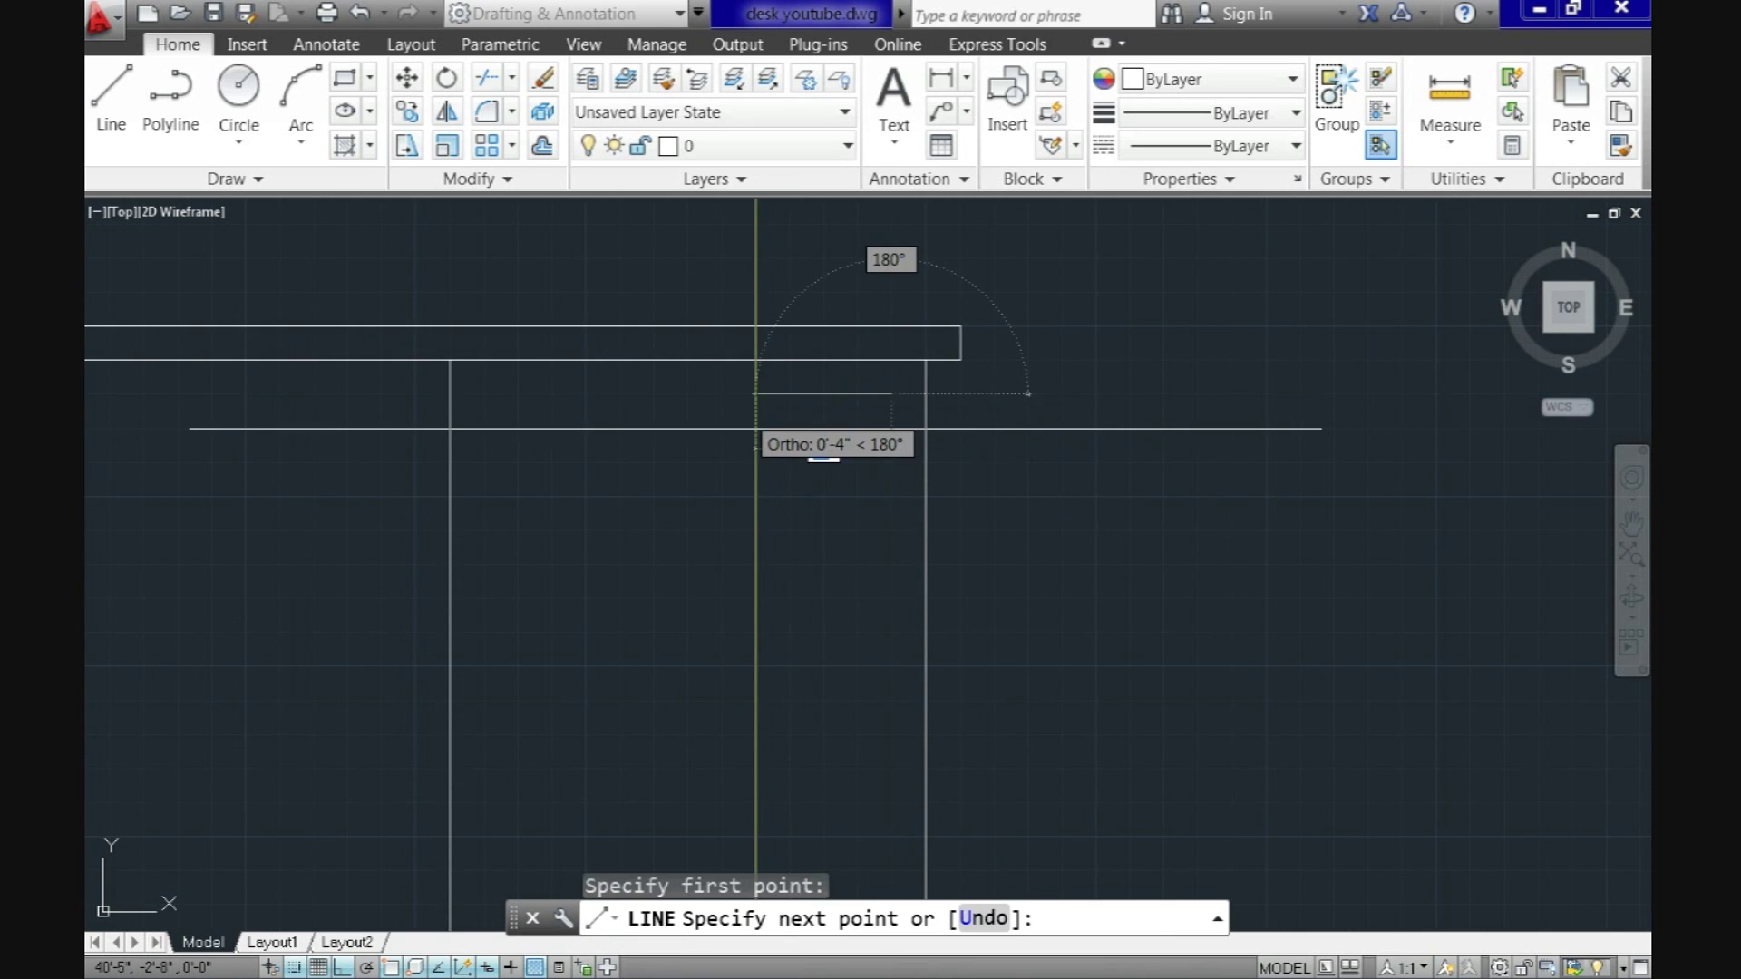
{"action": "type", "text": "12"}
{"action": "key", "text": "Return"}
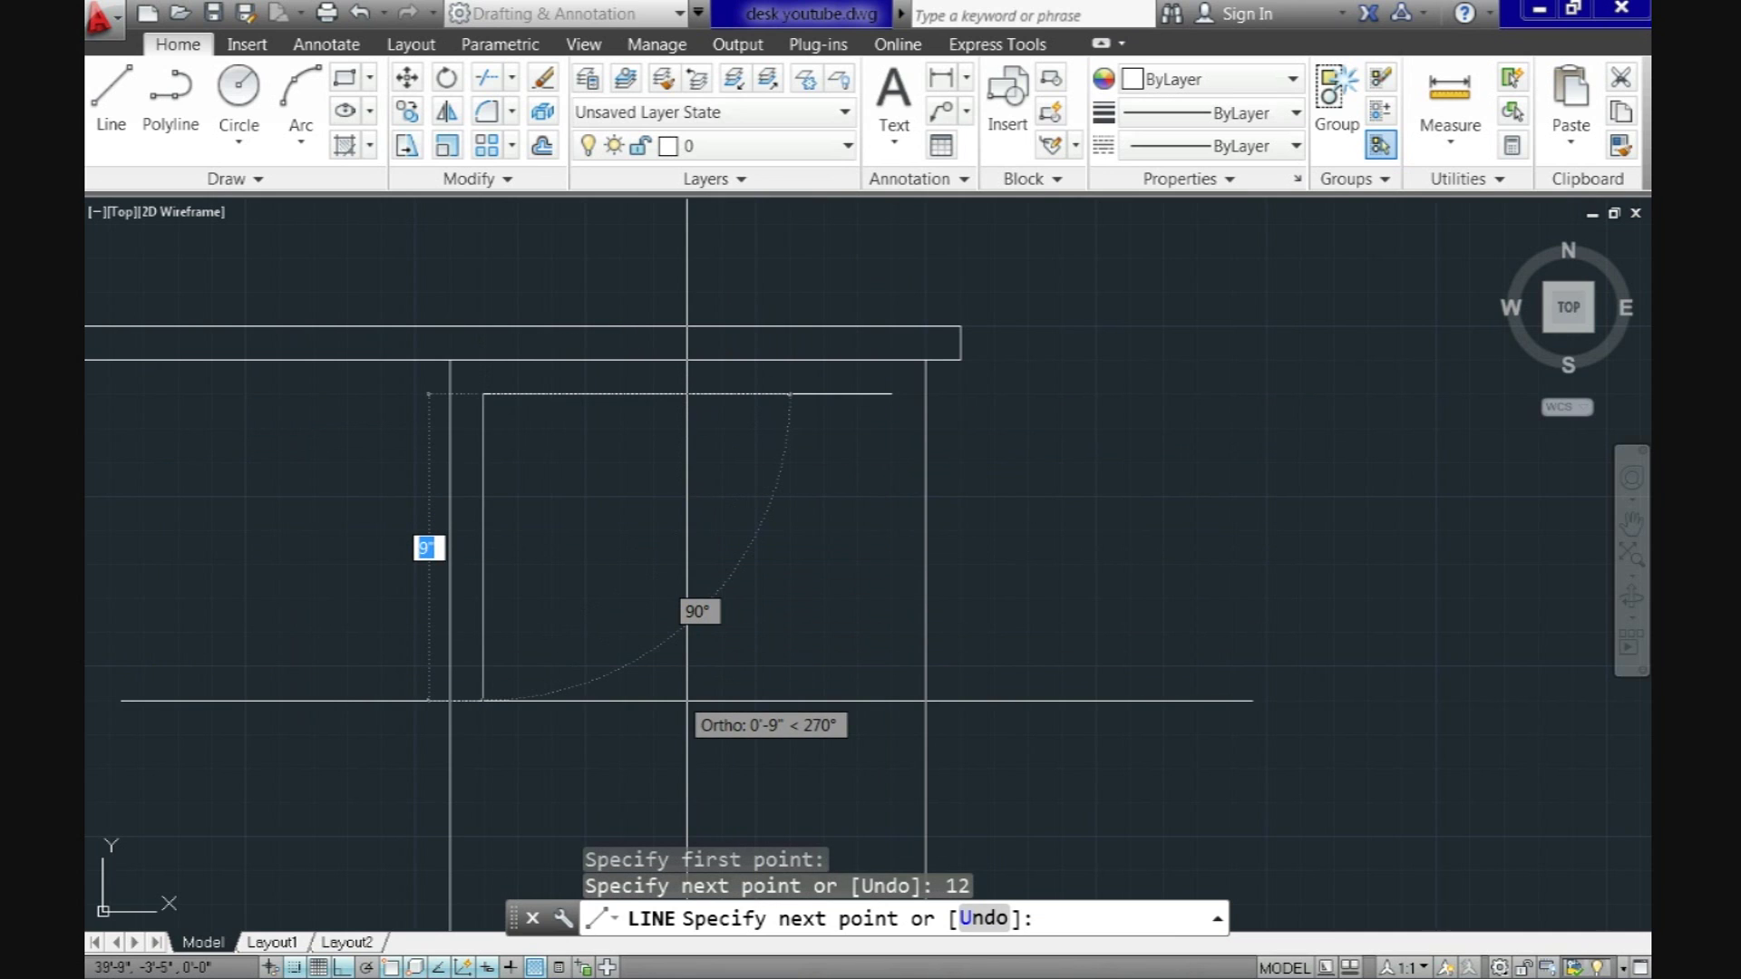
{"action": "type", "text": "1'8"}
{"action": "key", "text": "Return"}
{"action": "scroll", "coordinate": [688, 619], "scroll_direction": "down", "scroll_amount": 2}
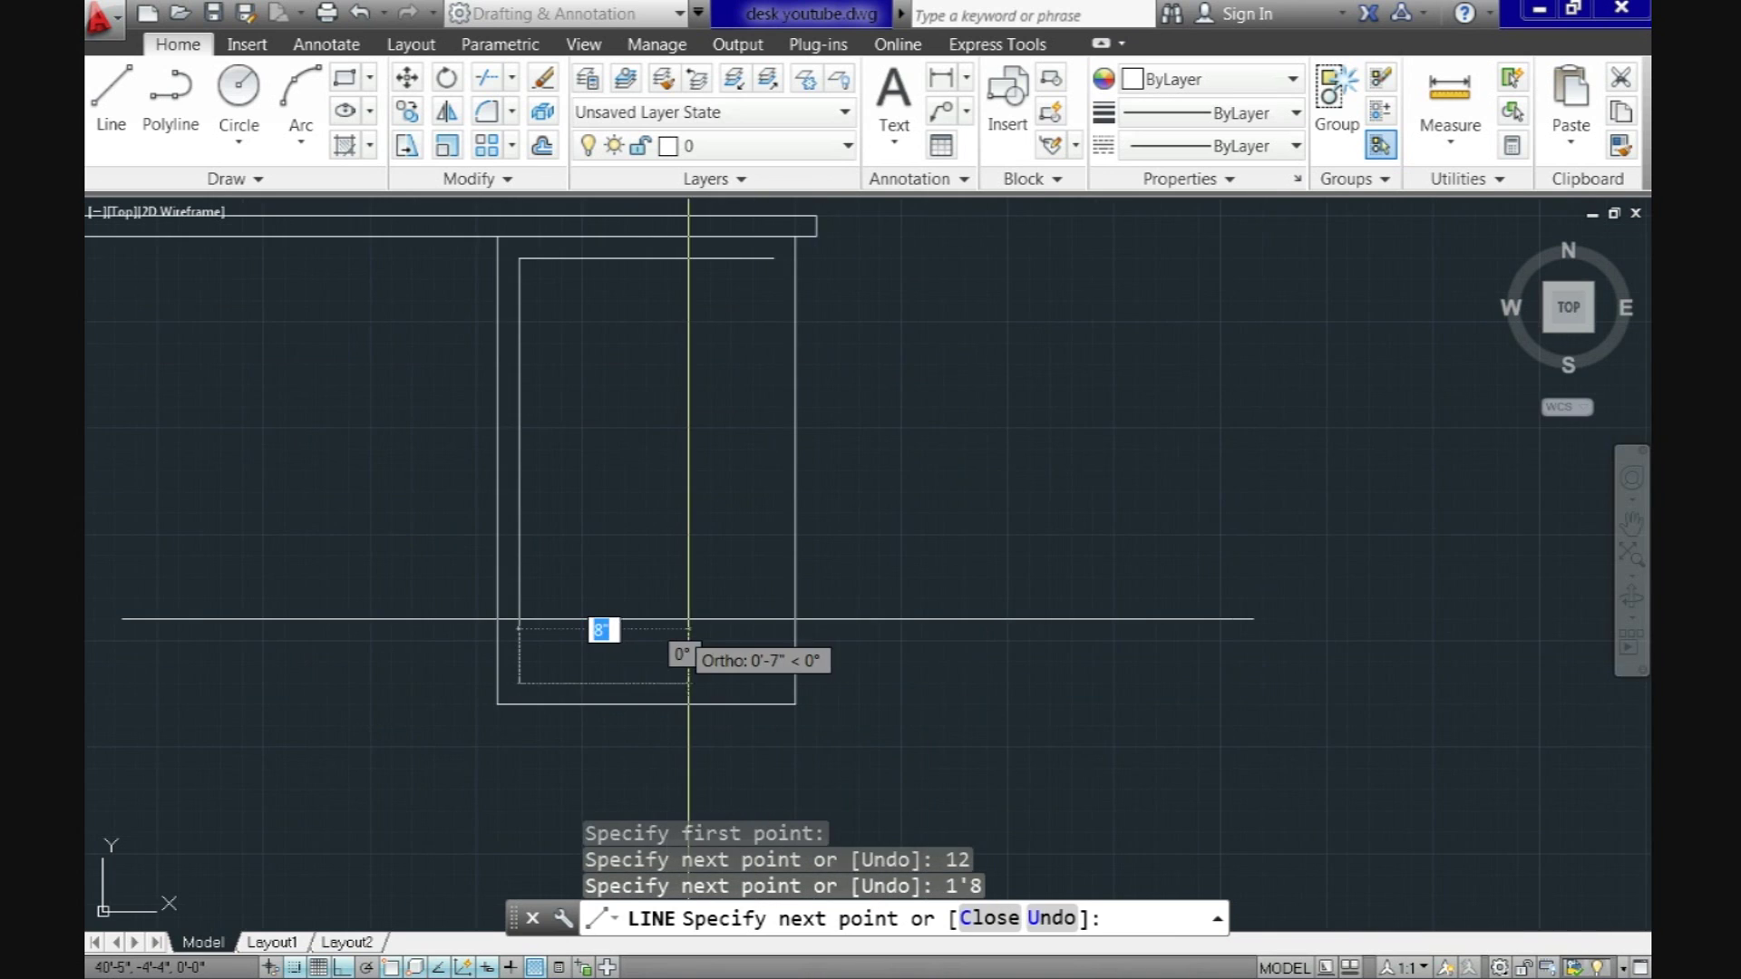
{"action": "type", "text": "12"}
{"action": "key", "text": "Return"}
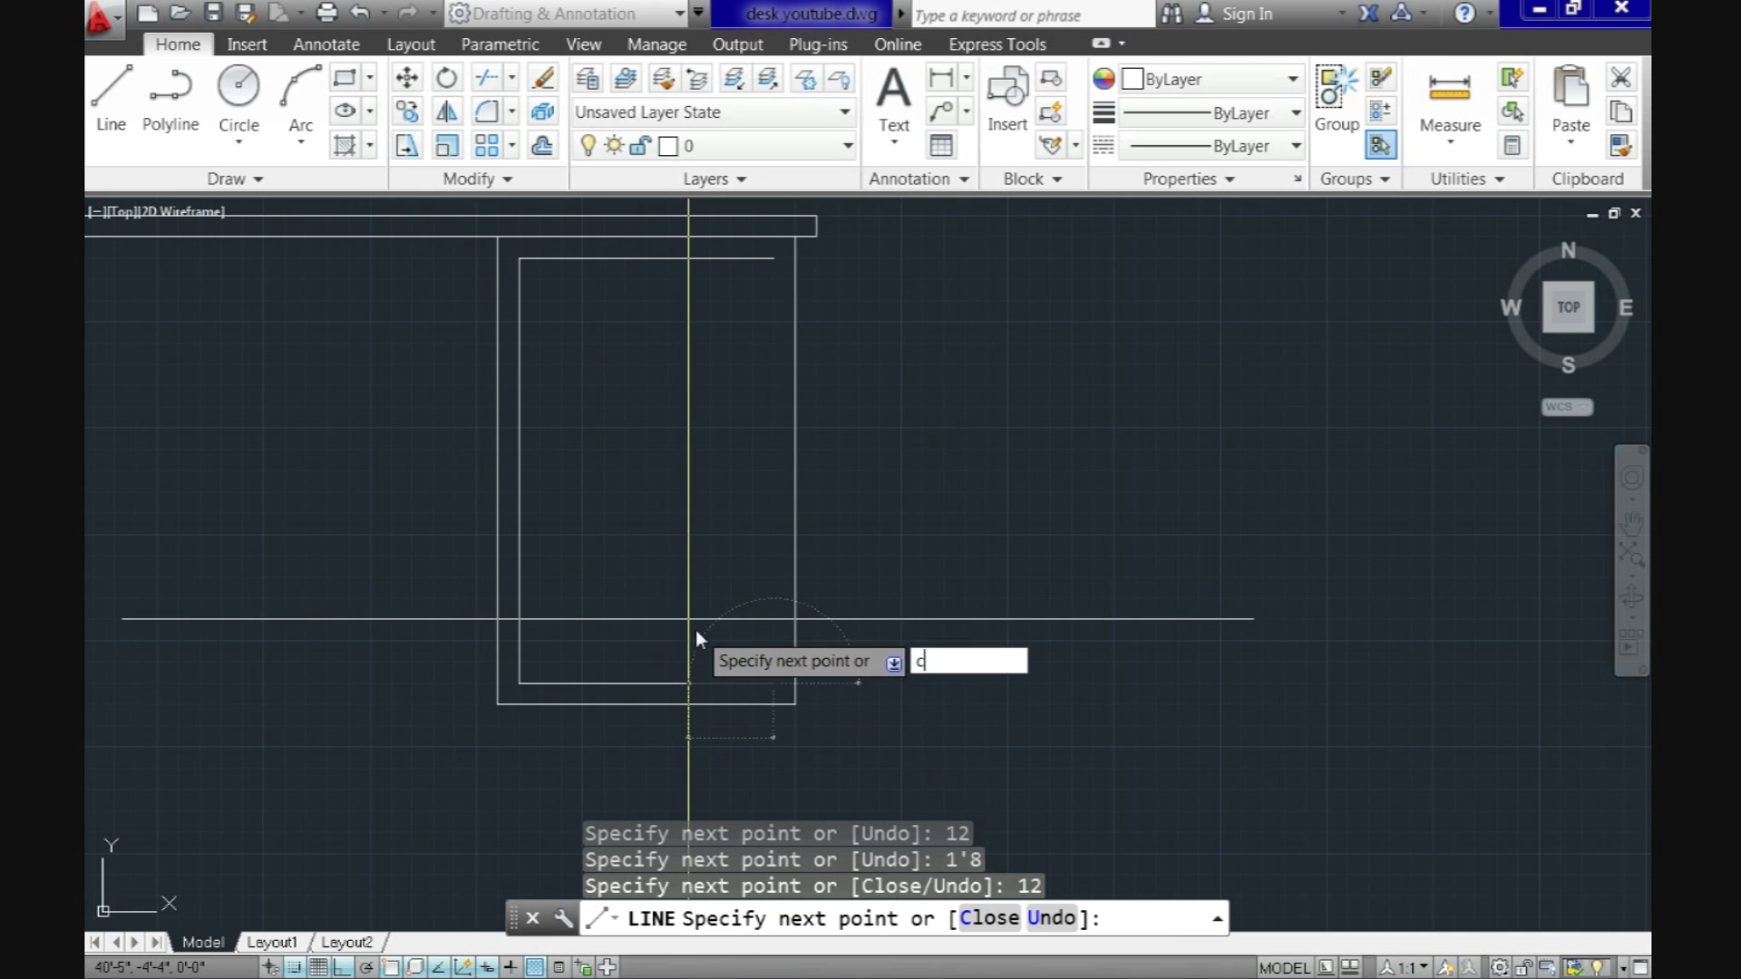
{"action": "type", "text": "c"}
{"action": "key", "text": "Return"}
{"action": "key", "text": "Return"}
{"action": "scroll", "coordinate": [751, 276], "scroll_direction": "up", "scroll_amount": 3}
{"action": "scroll", "coordinate": [751, 276], "scroll_direction": "up", "scroll_amount": 2}
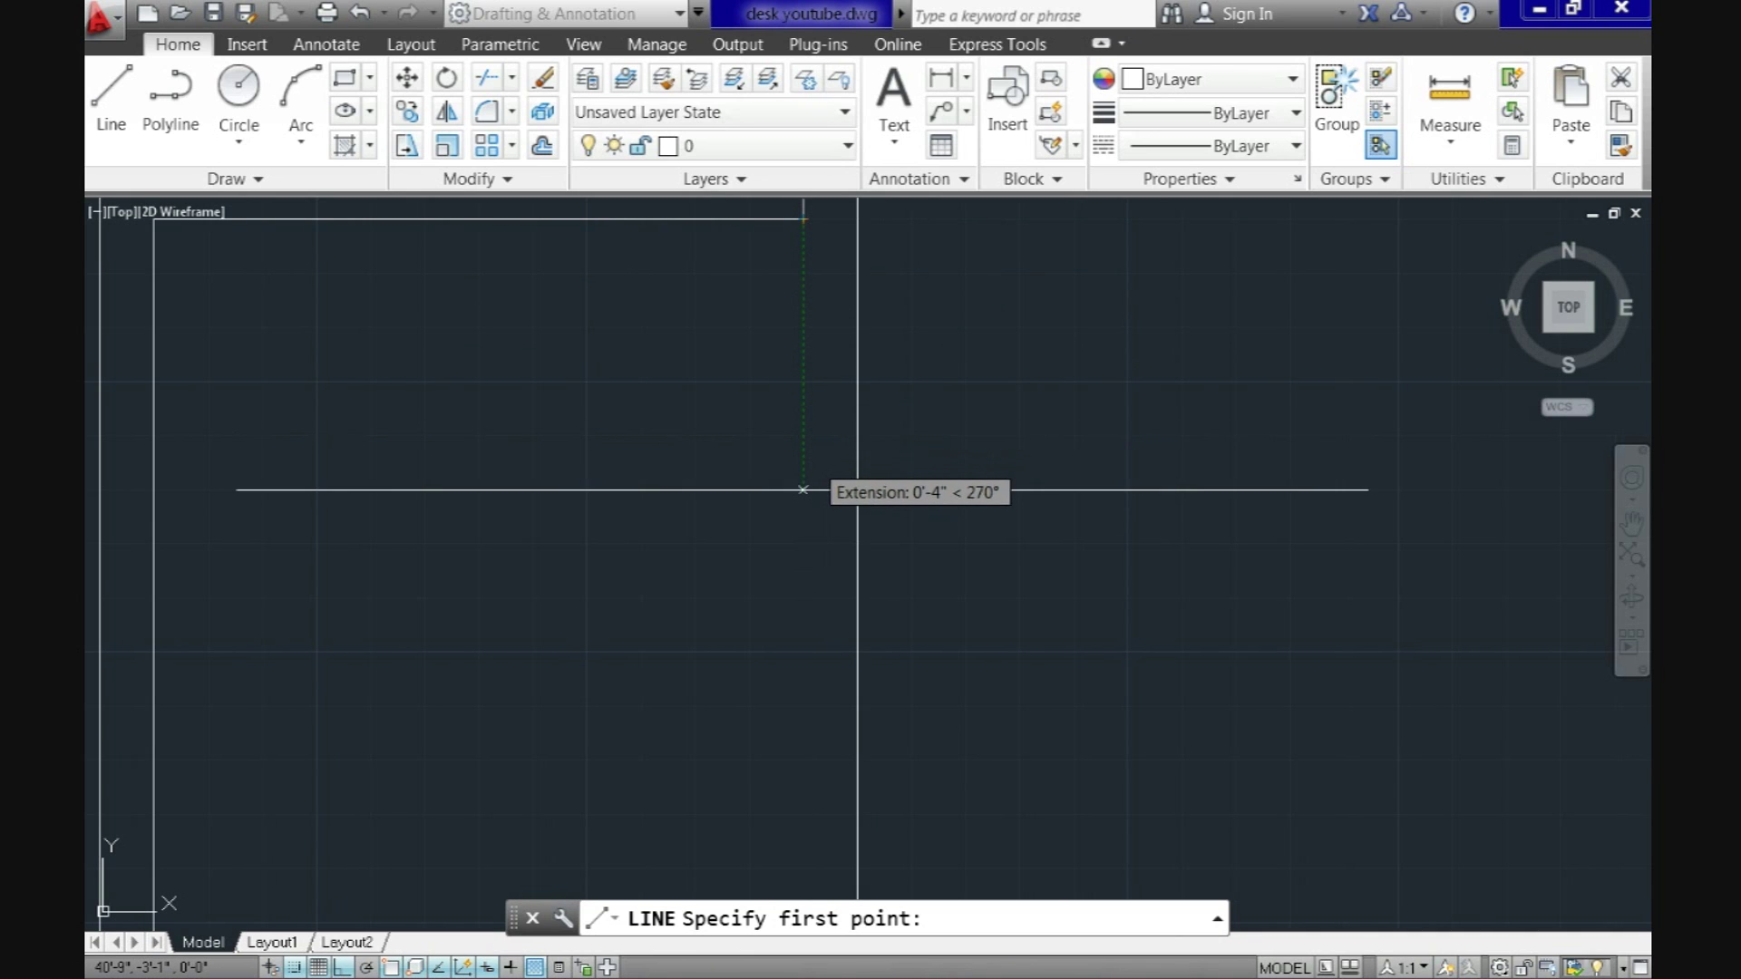
Step: Add two horizontal drawer dividers across the right inner panel
{"action": "left_click", "coordinate": [803, 490]}
{"action": "scroll", "coordinate": [770, 524], "scroll_direction": "up", "scroll_amount": 4}
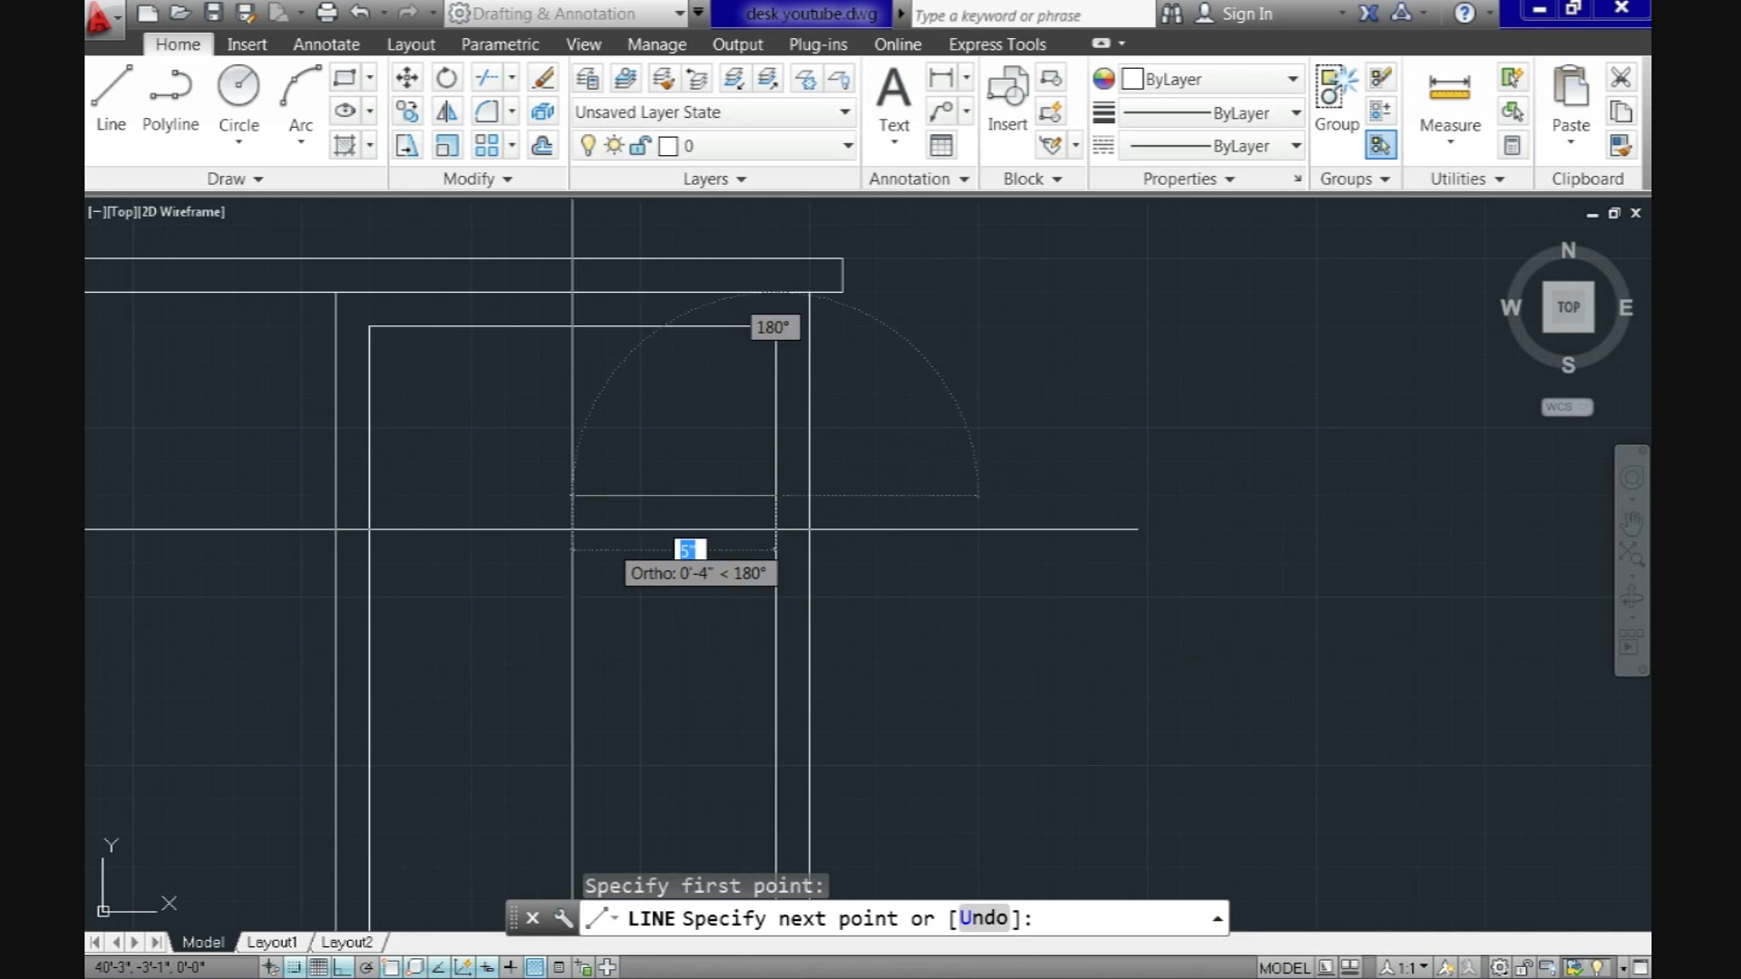
{"action": "left_click", "coordinate": [367, 495]}
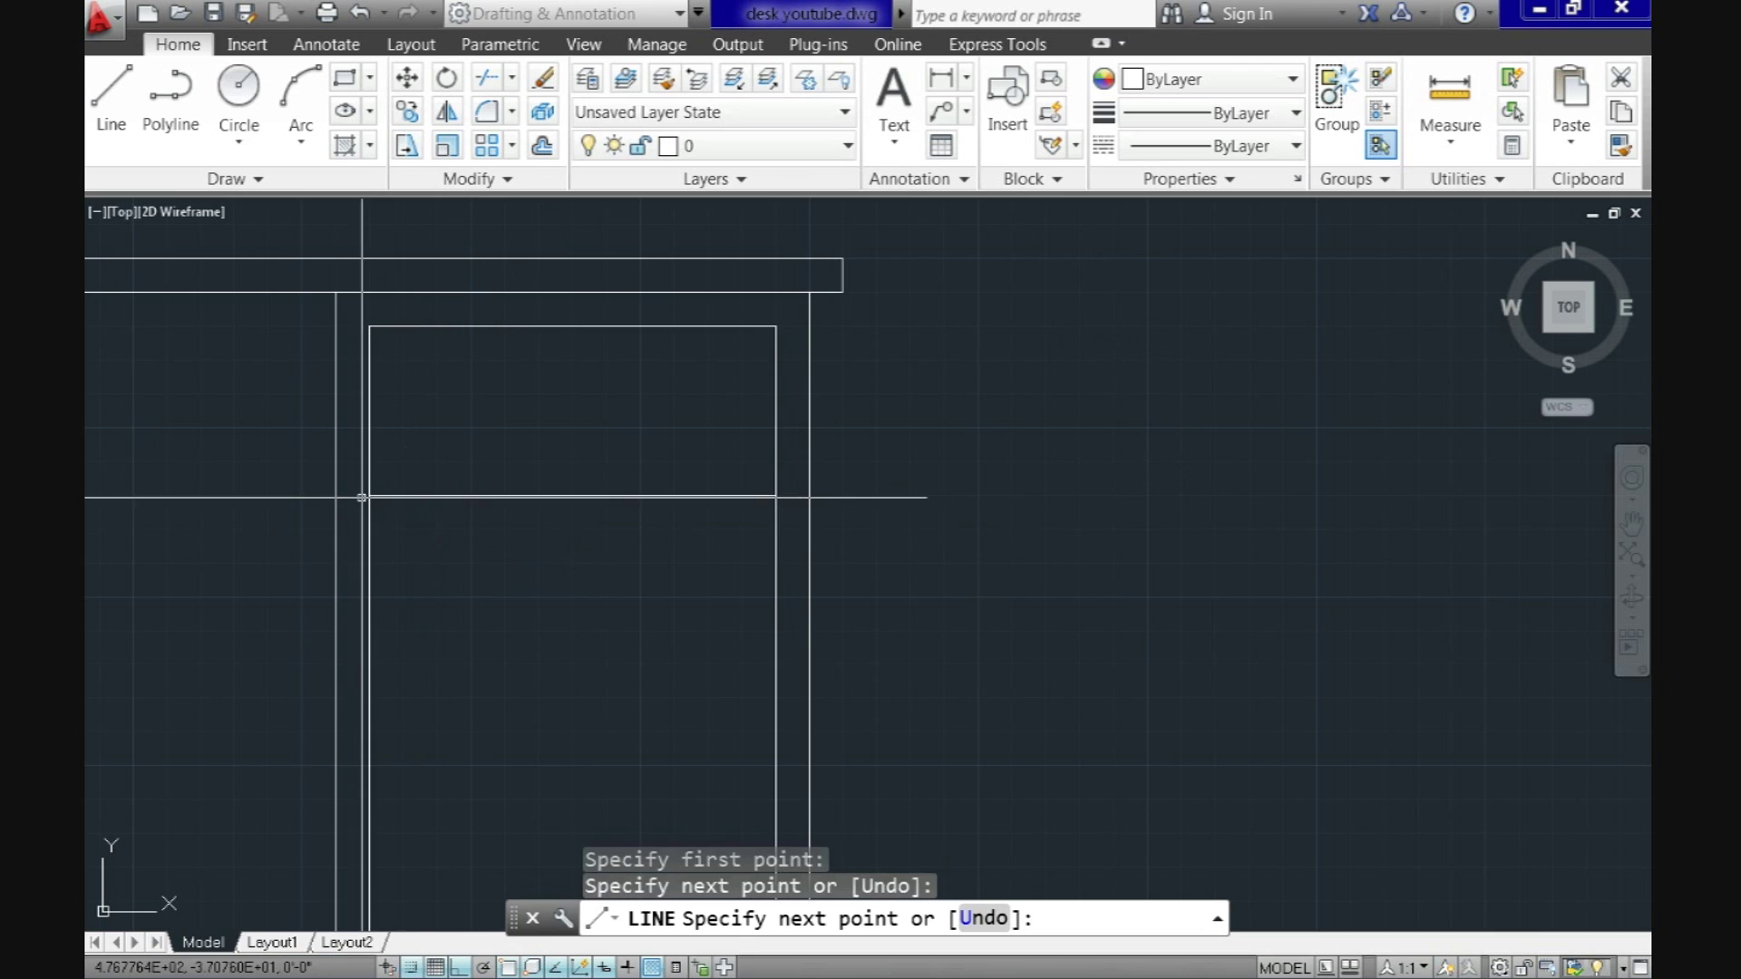
{"action": "key", "text": "Return"}
{"action": "key", "text": "Return"}
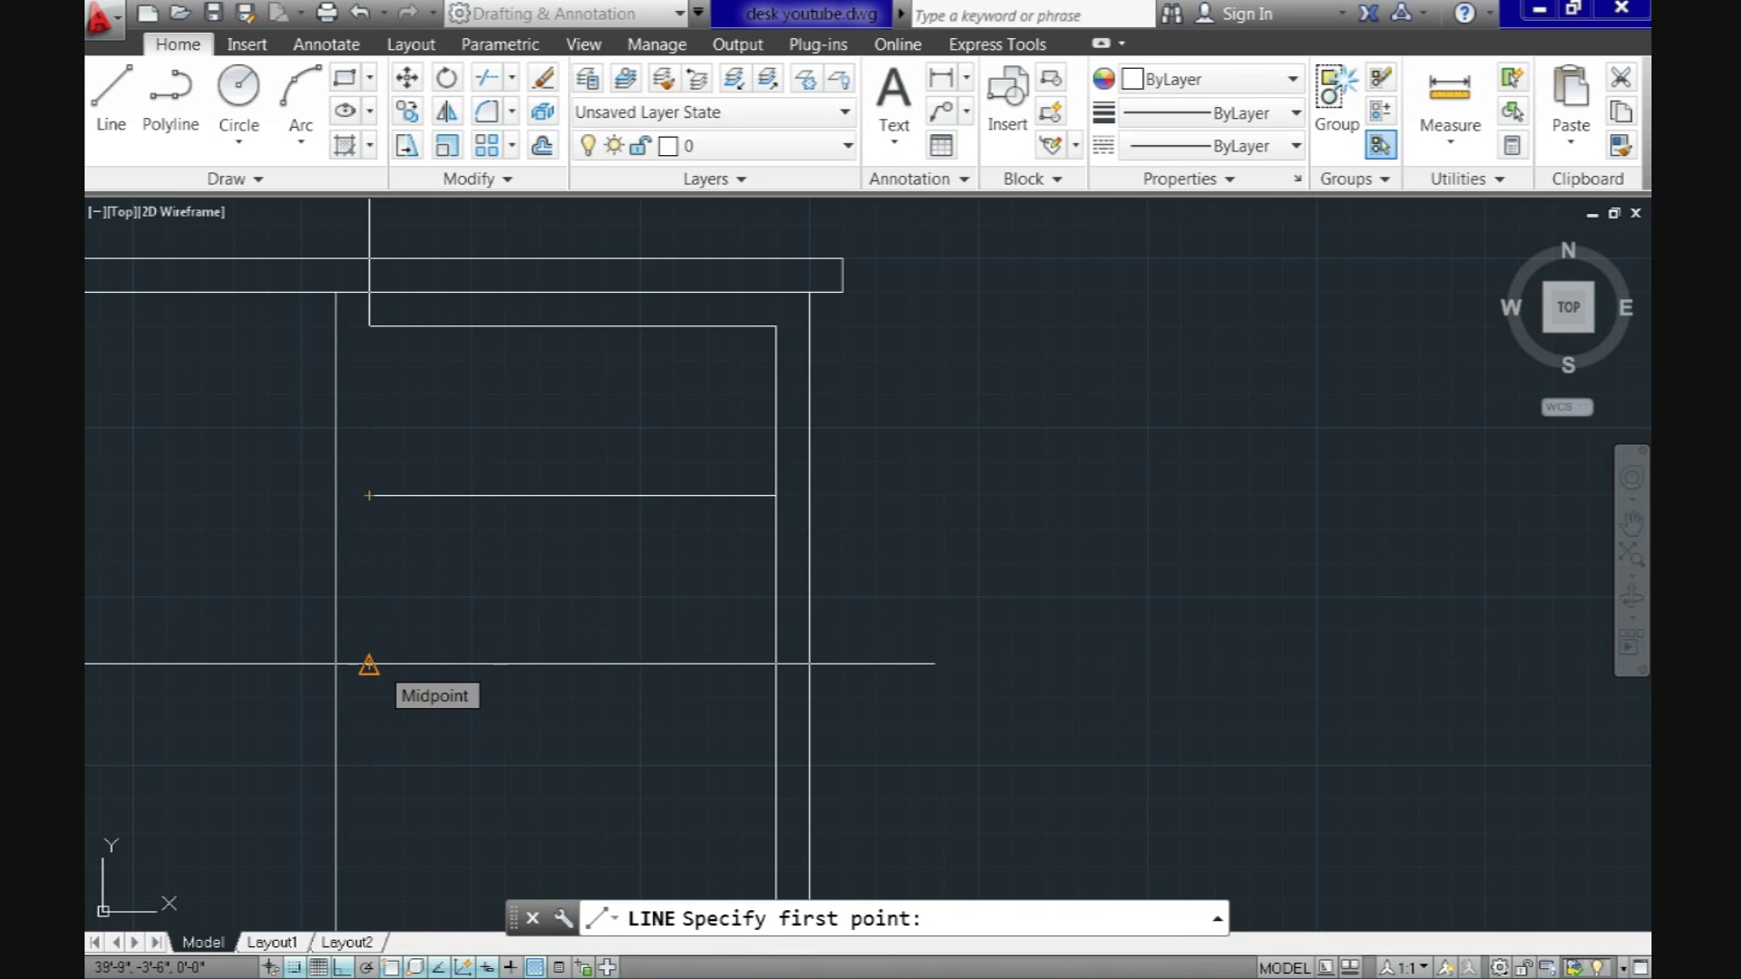
{"action": "left_click", "coordinate": [775, 662]}
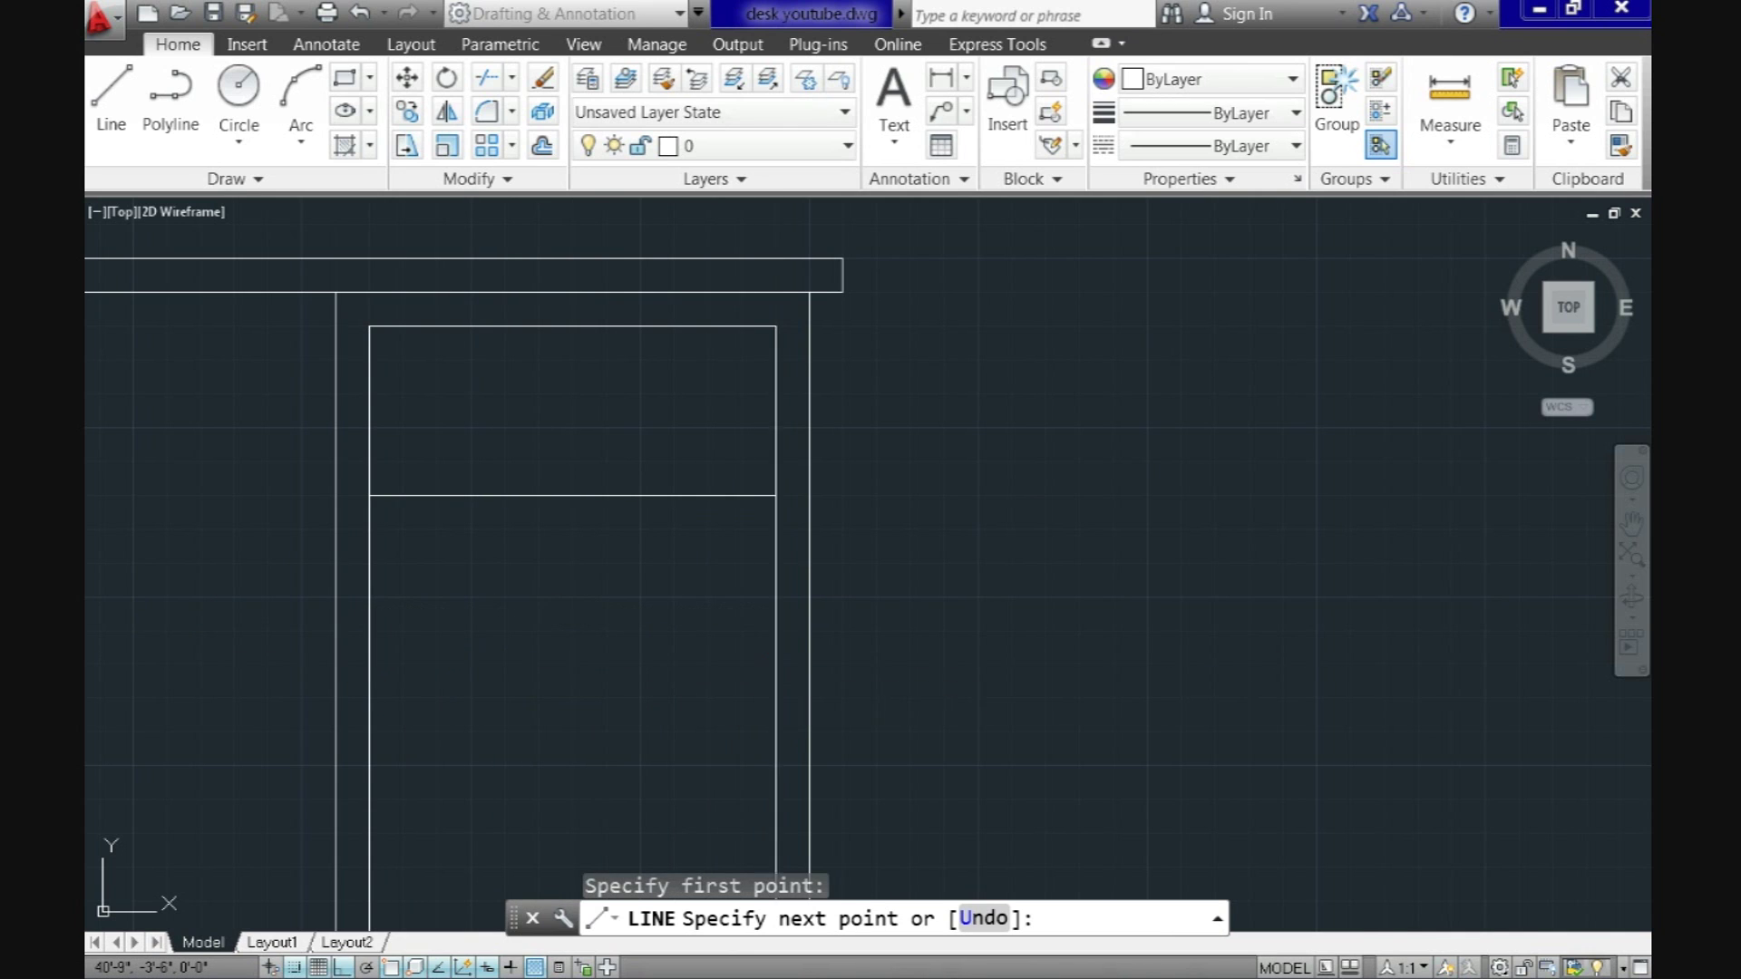
{"action": "key", "text": "Return"}
{"action": "key", "text": "Return"}
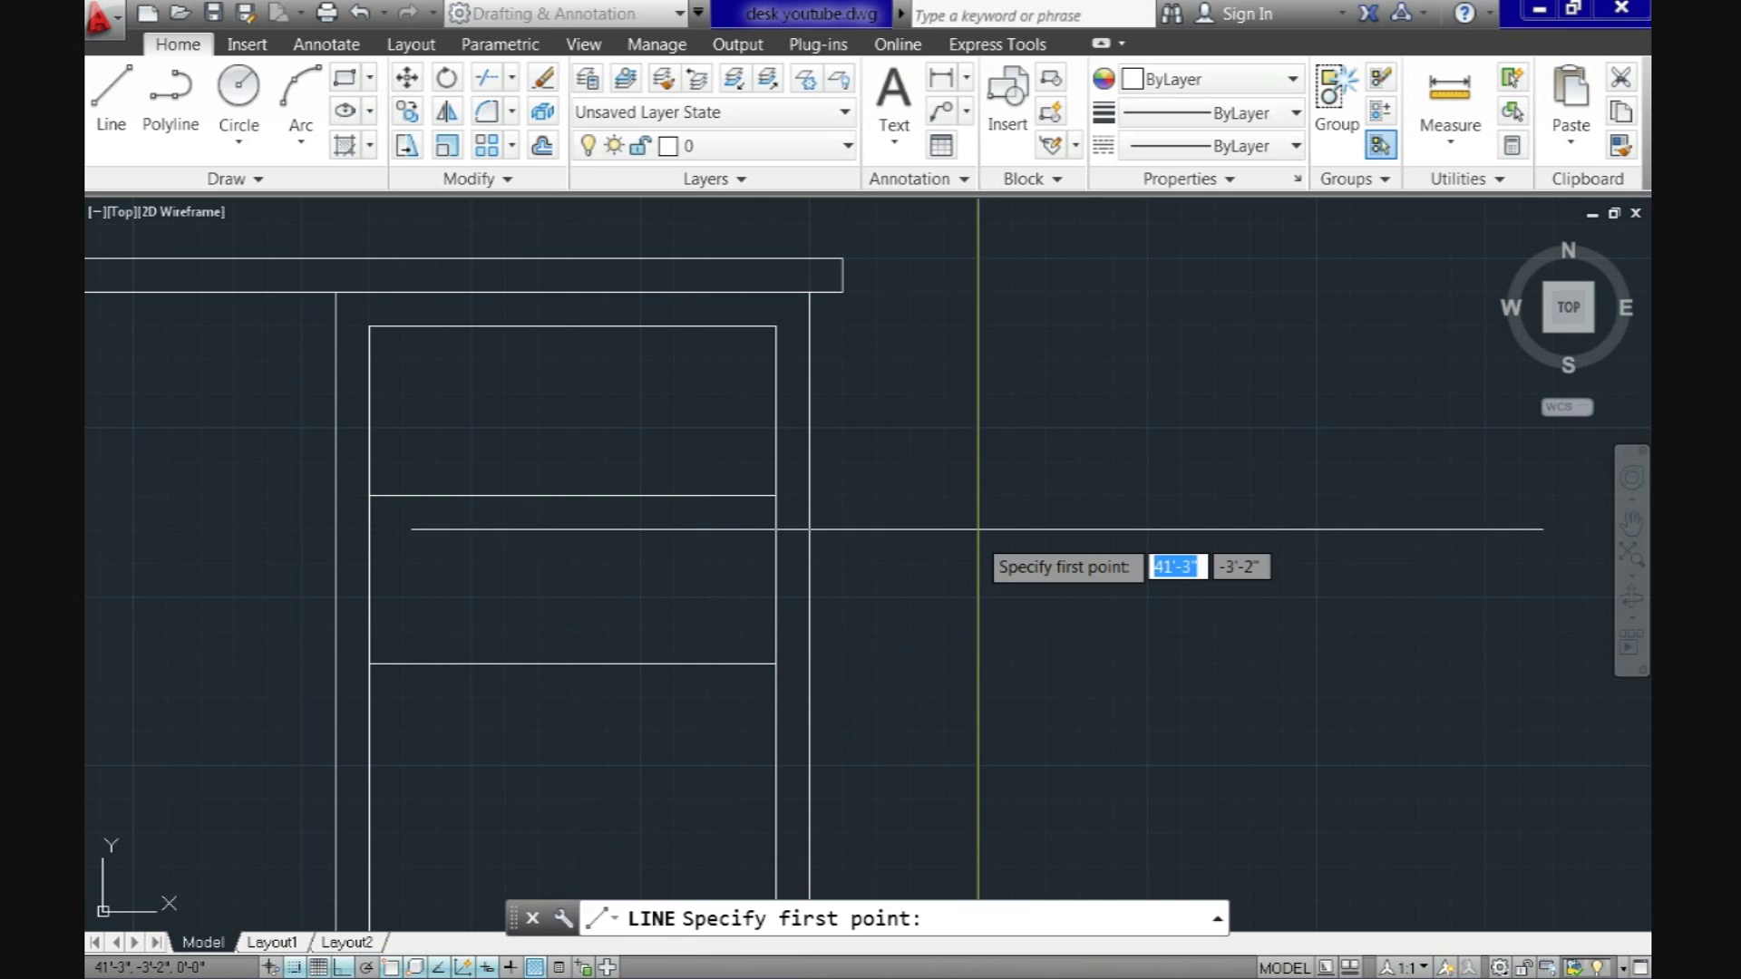
Step: Draw the 4-by-1-inch handle rectangle on the top drawer
{"action": "scroll", "coordinate": [885, 473], "scroll_direction": "up", "scroll_amount": 2}
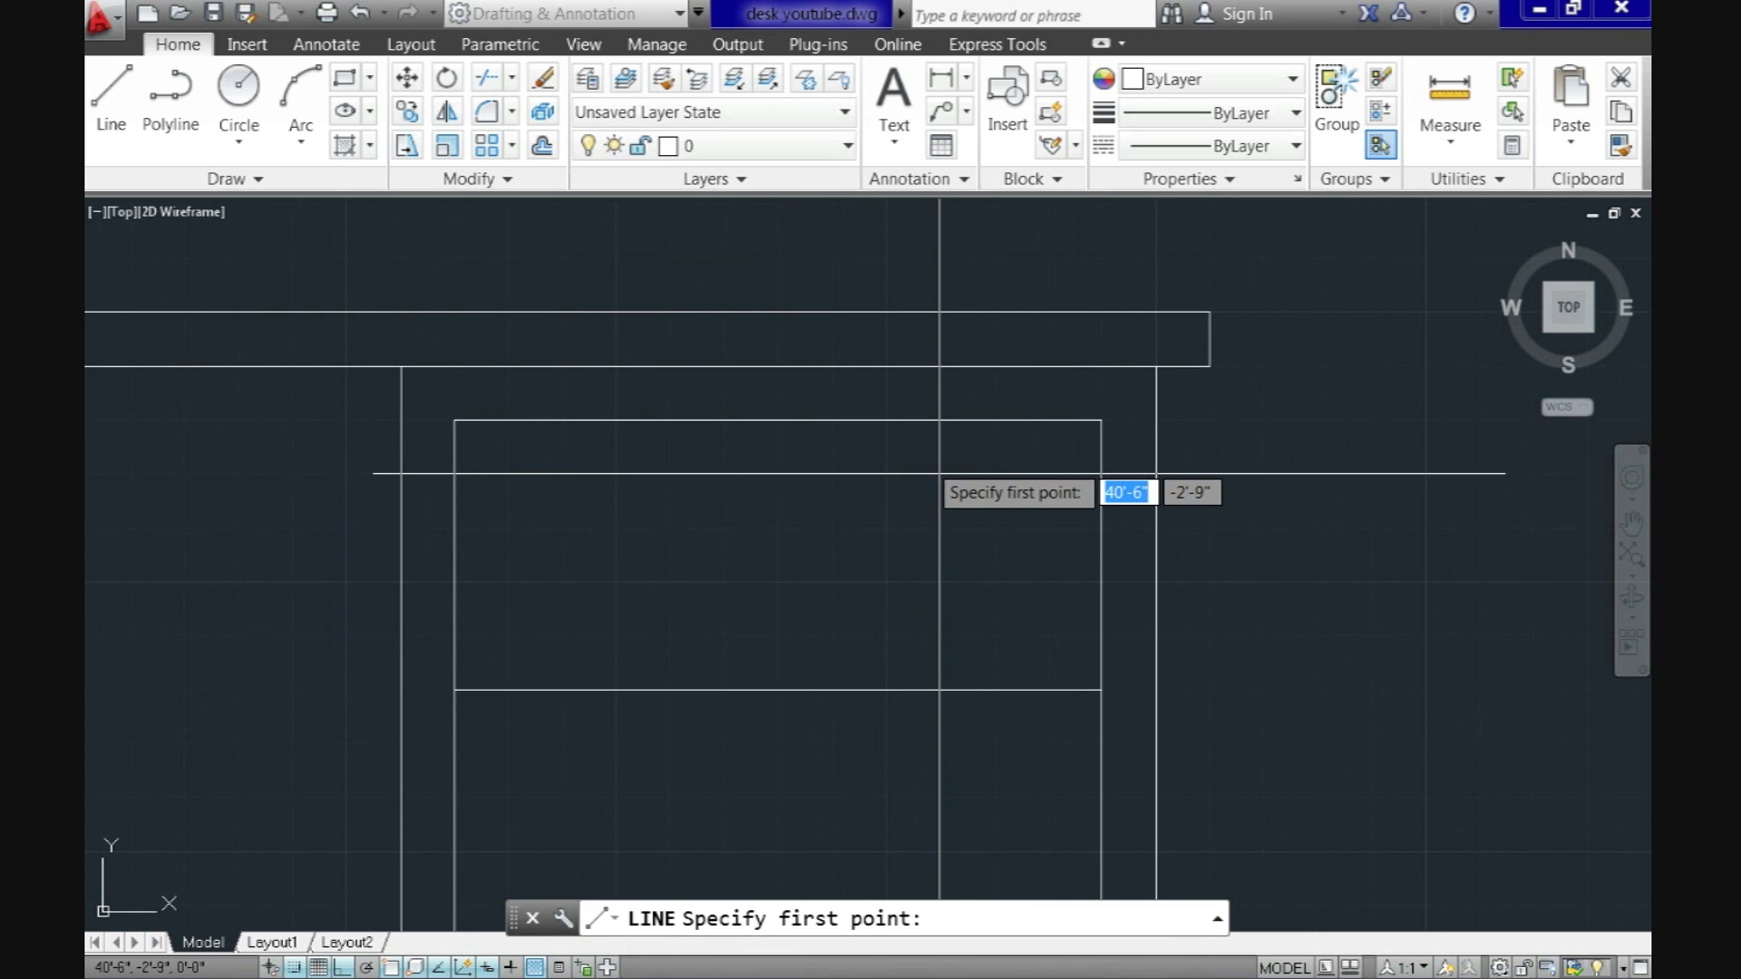
{"action": "left_click", "coordinate": [886, 528]}
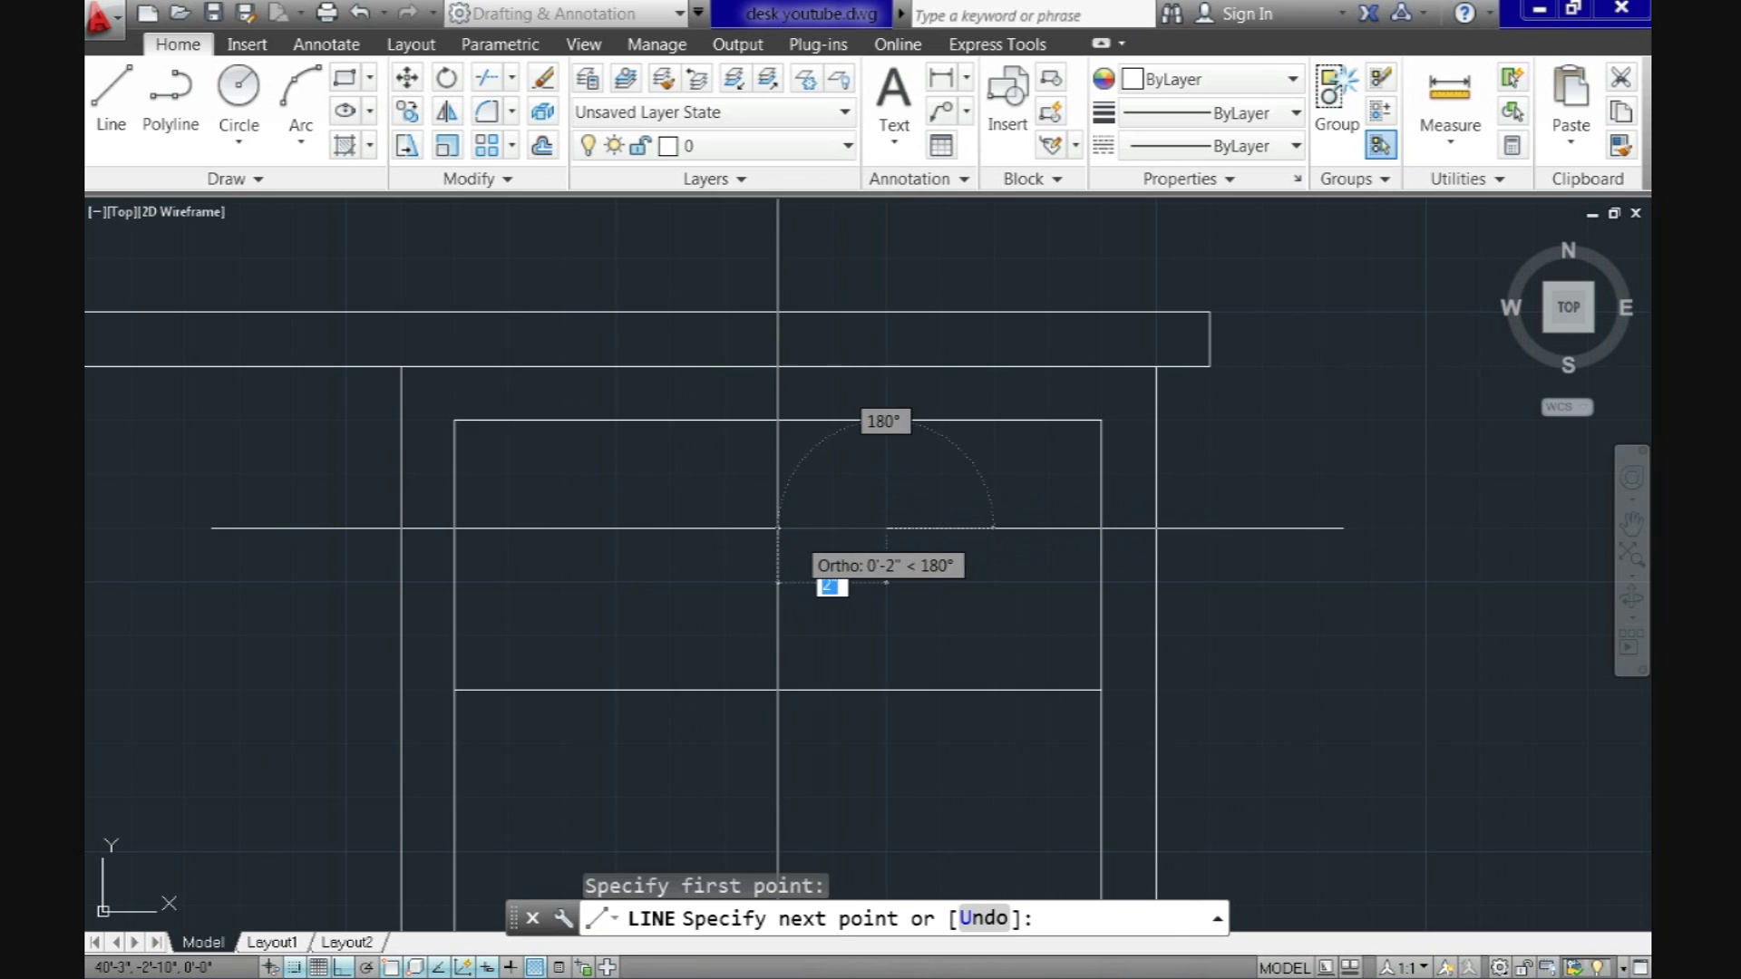
{"action": "key", "text": "Return"}
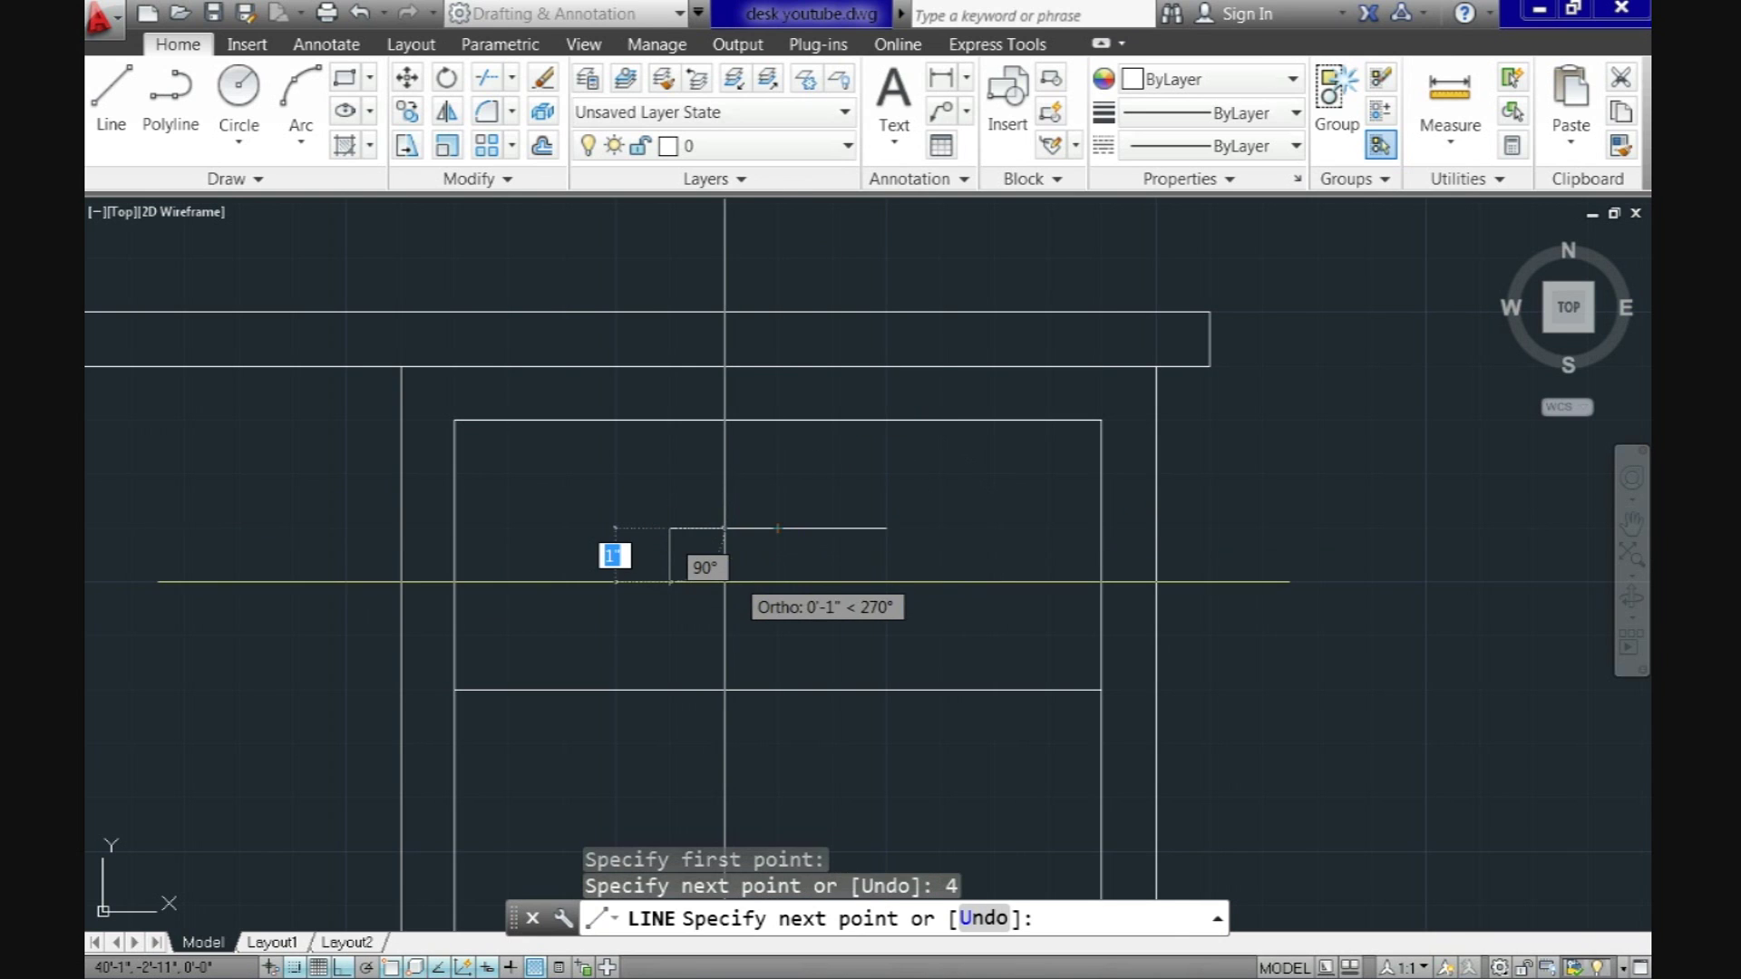
{"action": "type", "text": "1"}
{"action": "key", "text": "Return"}
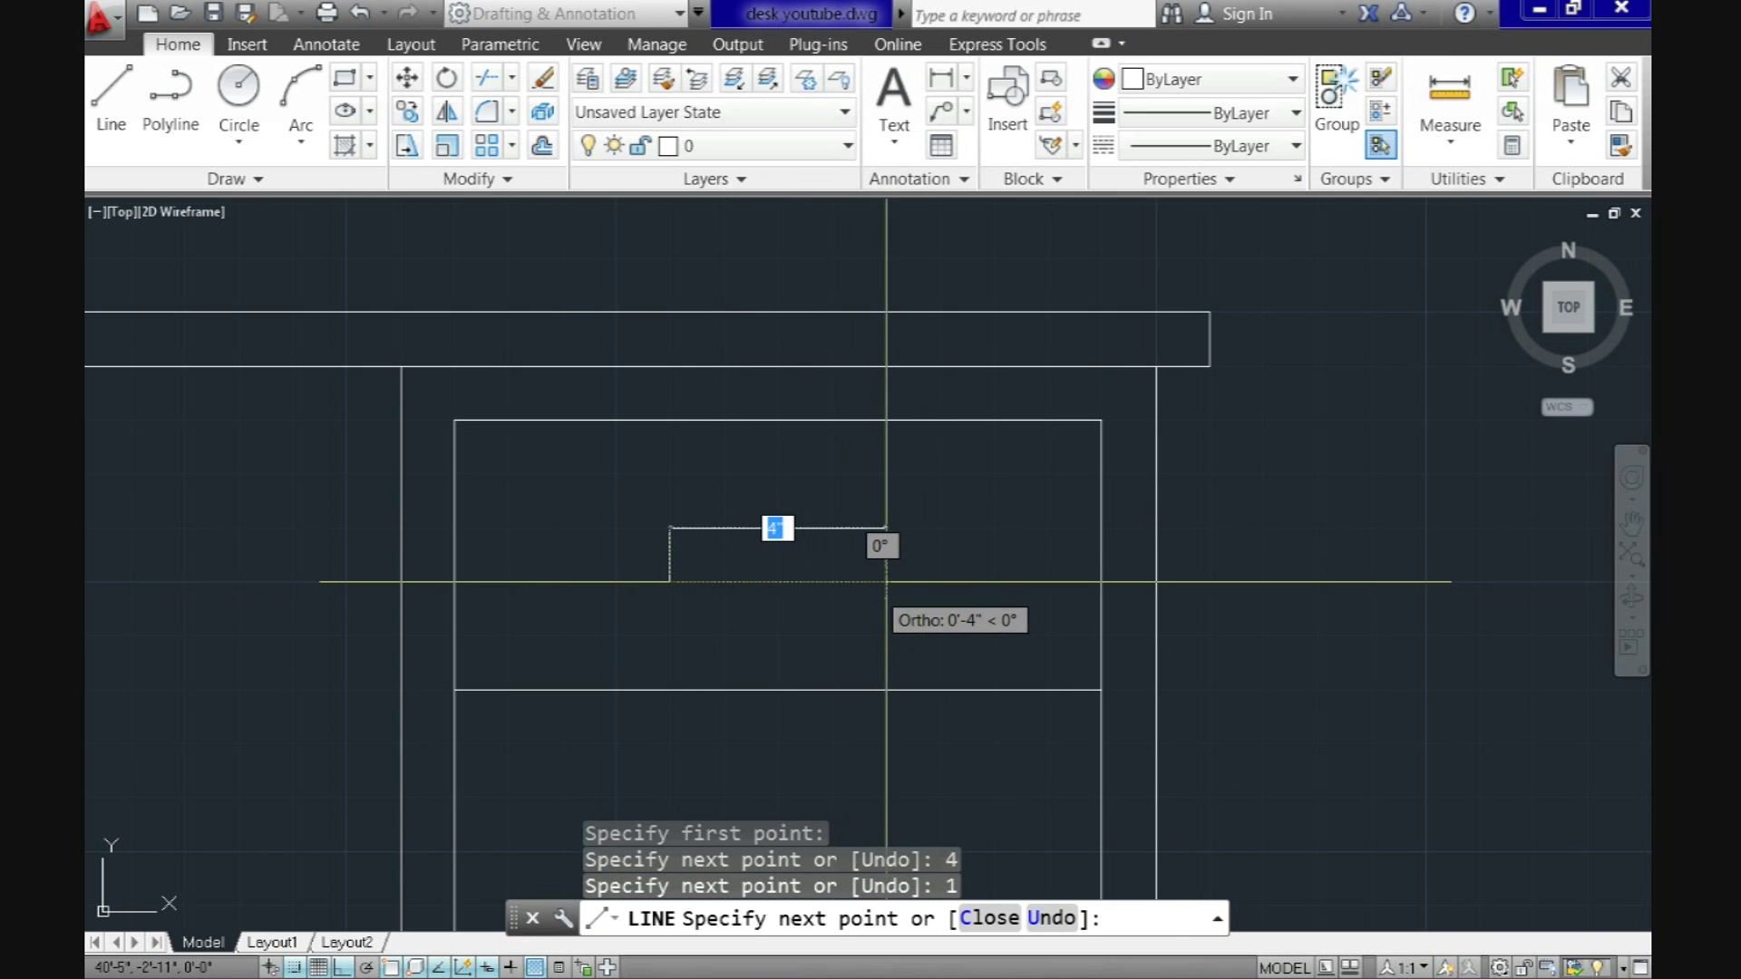
{"action": "left_click", "coordinate": [886, 581]}
{"action": "key", "text": "Return"}
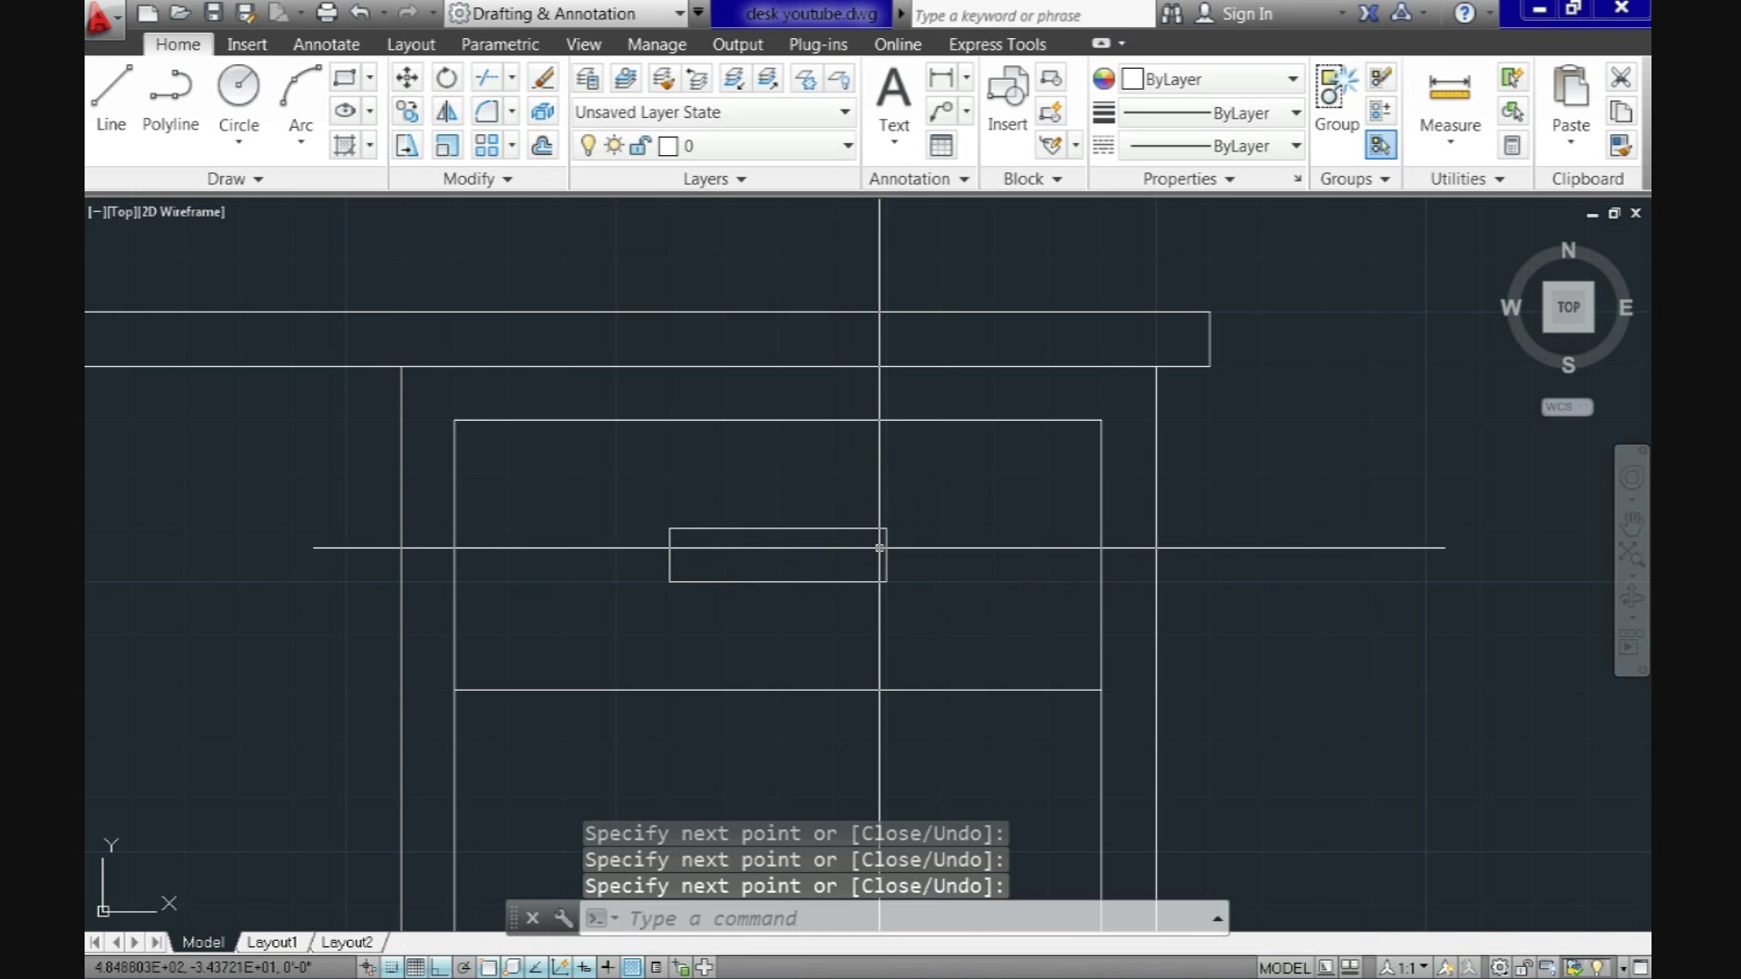
Step: Draw a 4-by-1-inch handle on the next drawer down, closing it with C
{"action": "key", "text": "Return"}
{"action": "middle_click_drag", "start_coordinate": [894, 622], "coordinate": [871, 396]}
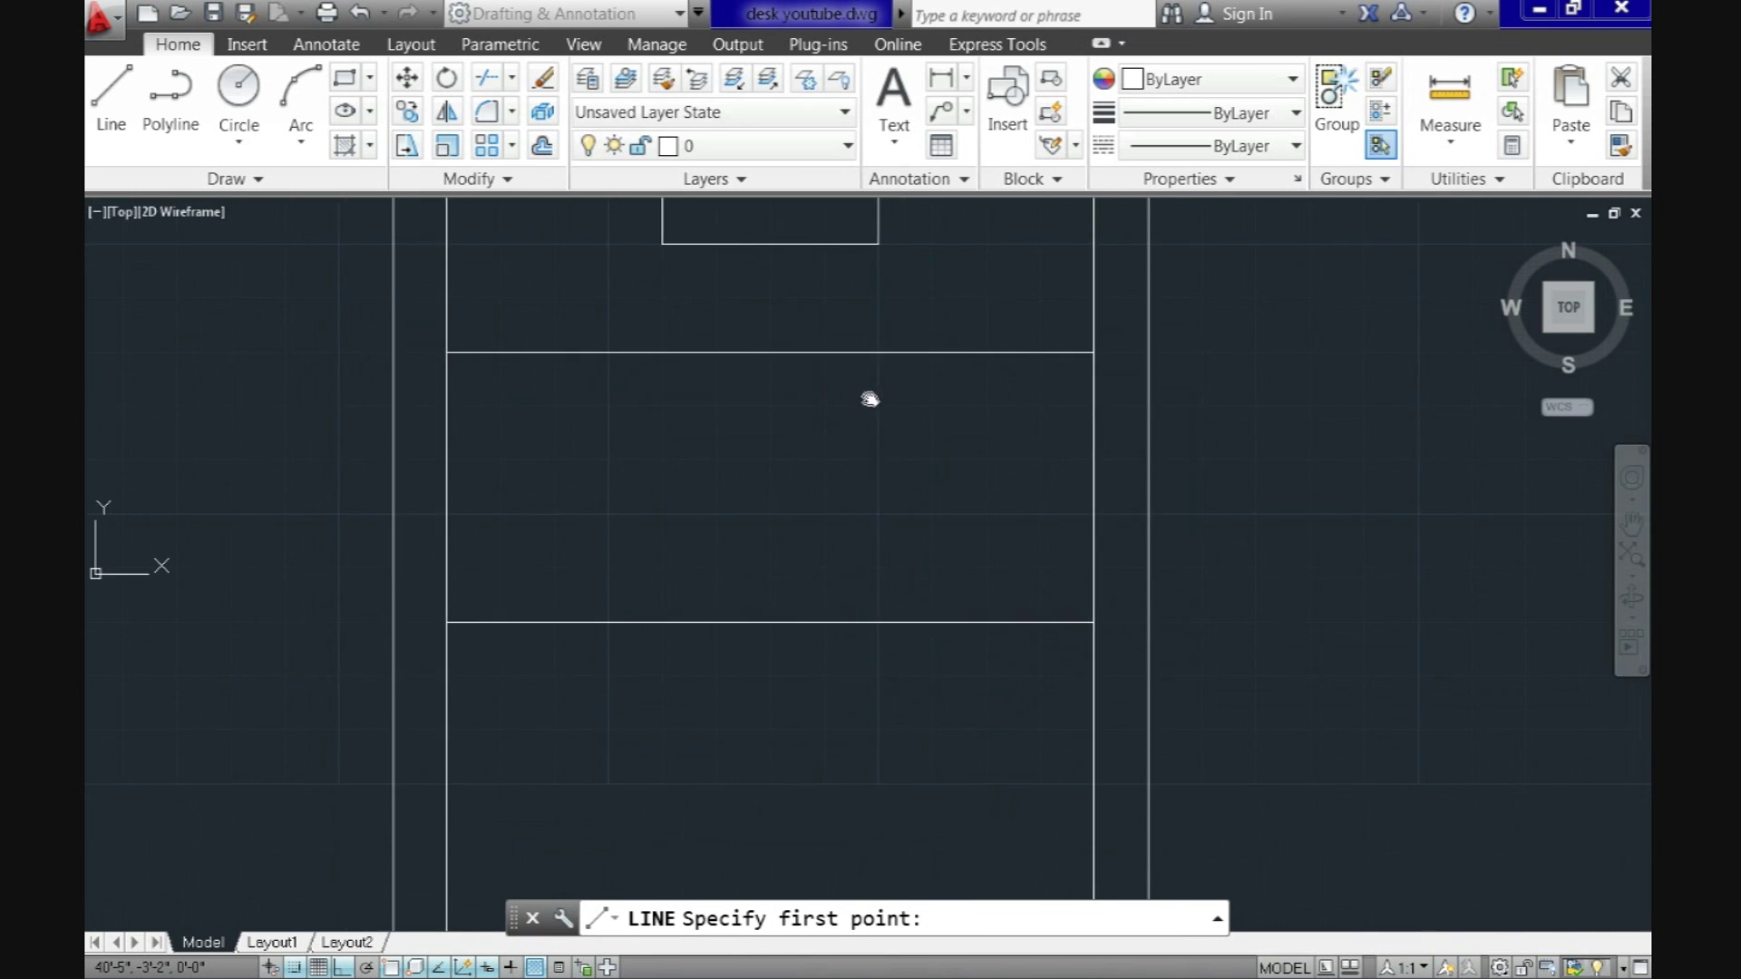
{"action": "left_click", "coordinate": [875, 462]}
{"action": "left_click", "coordinate": [875, 517]}
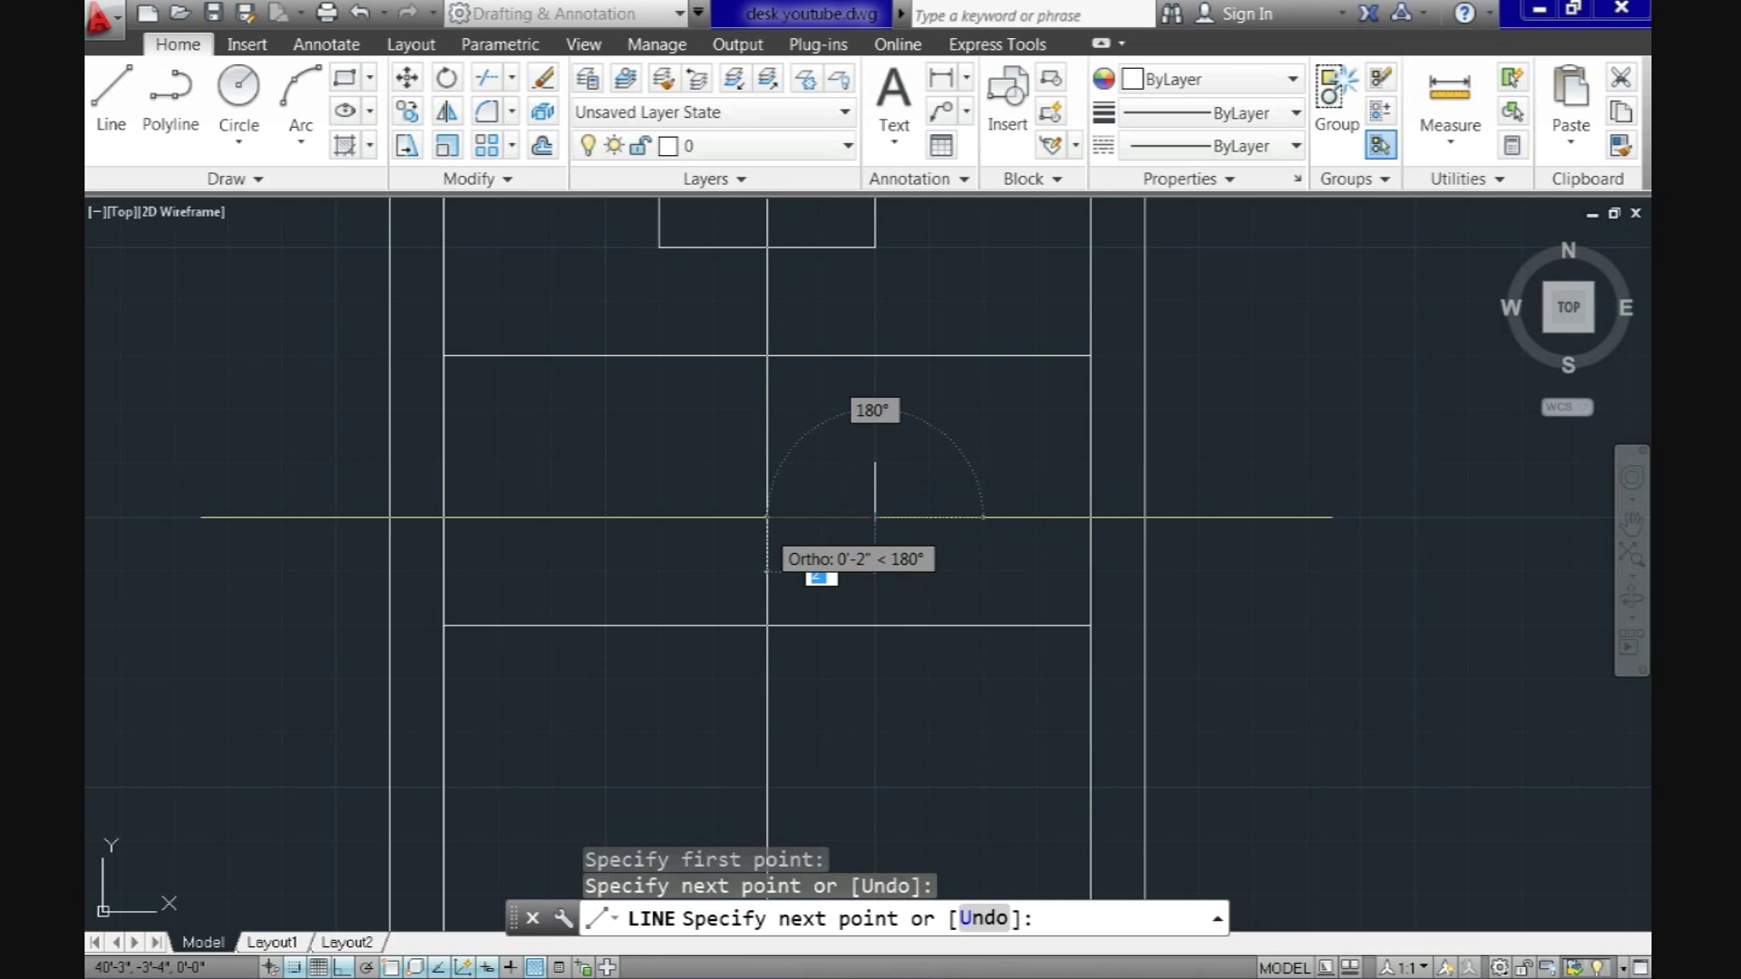
{"action": "key", "text": "Return"}
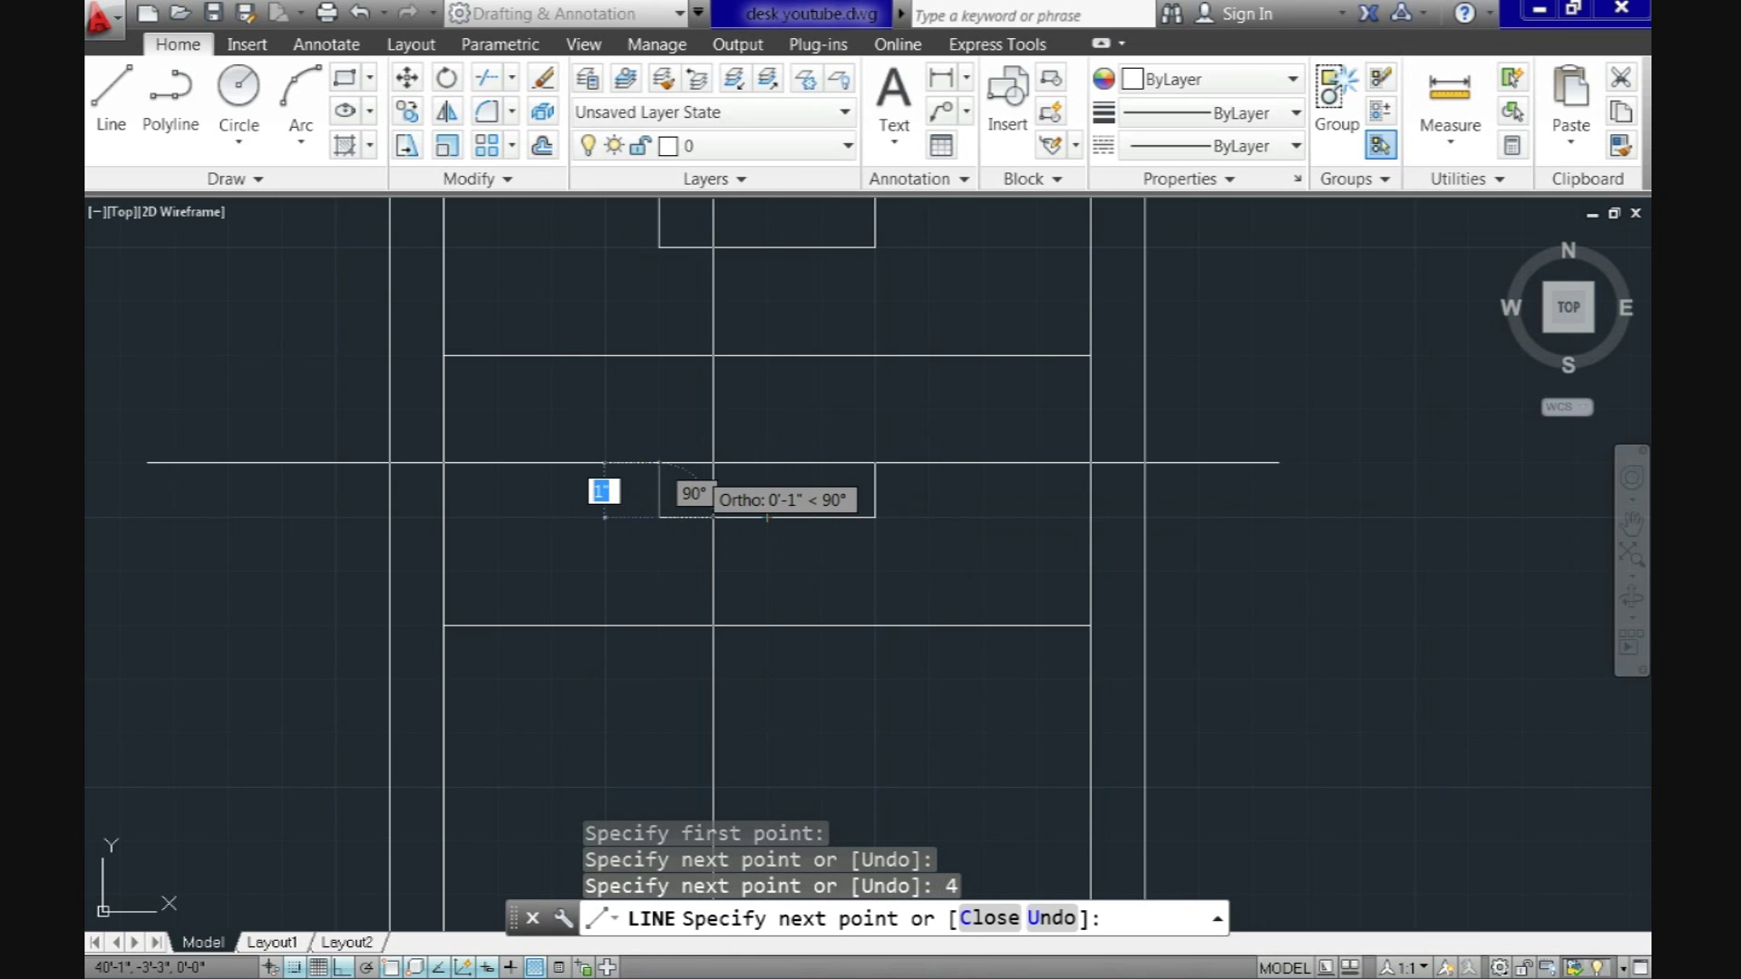
{"action": "type", "text": "1"}
{"action": "key", "text": "Return"}
{"action": "type", "text": "c"}
{"action": "key", "text": "Return"}
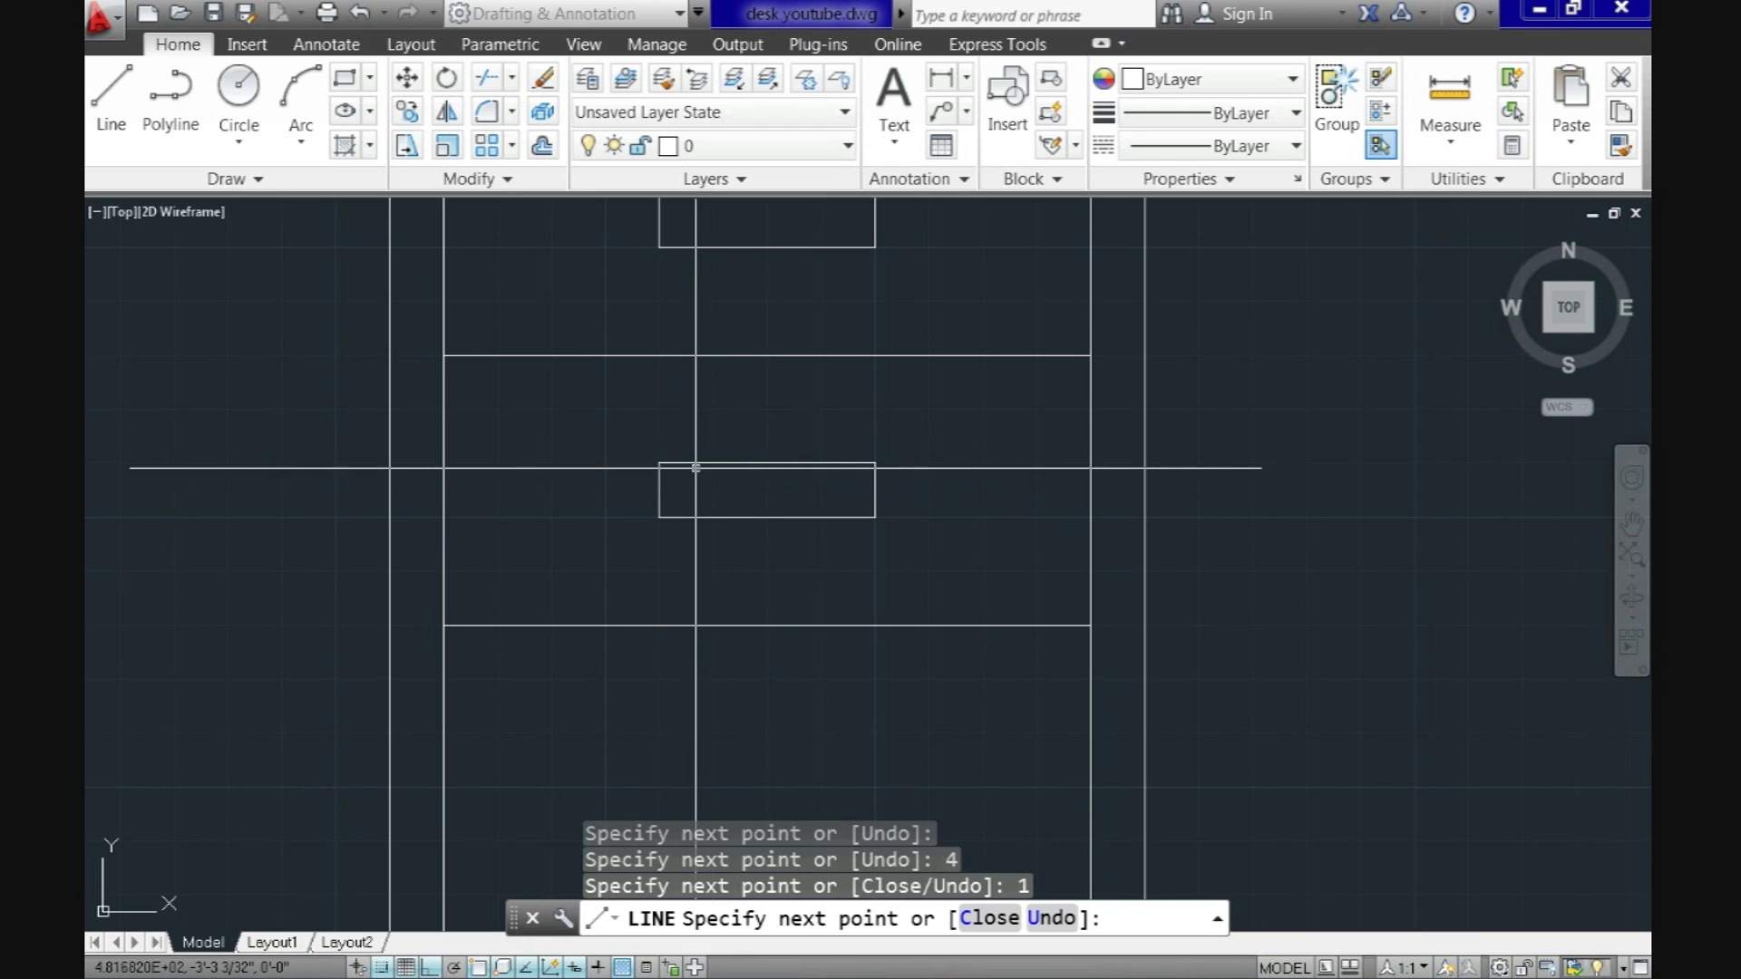
Step: Add the 4-by-1-inch handle to the remaining drawer of the pedestal
{"action": "middle_click_drag", "start_coordinate": [984, 517], "coordinate": [997, 399]}
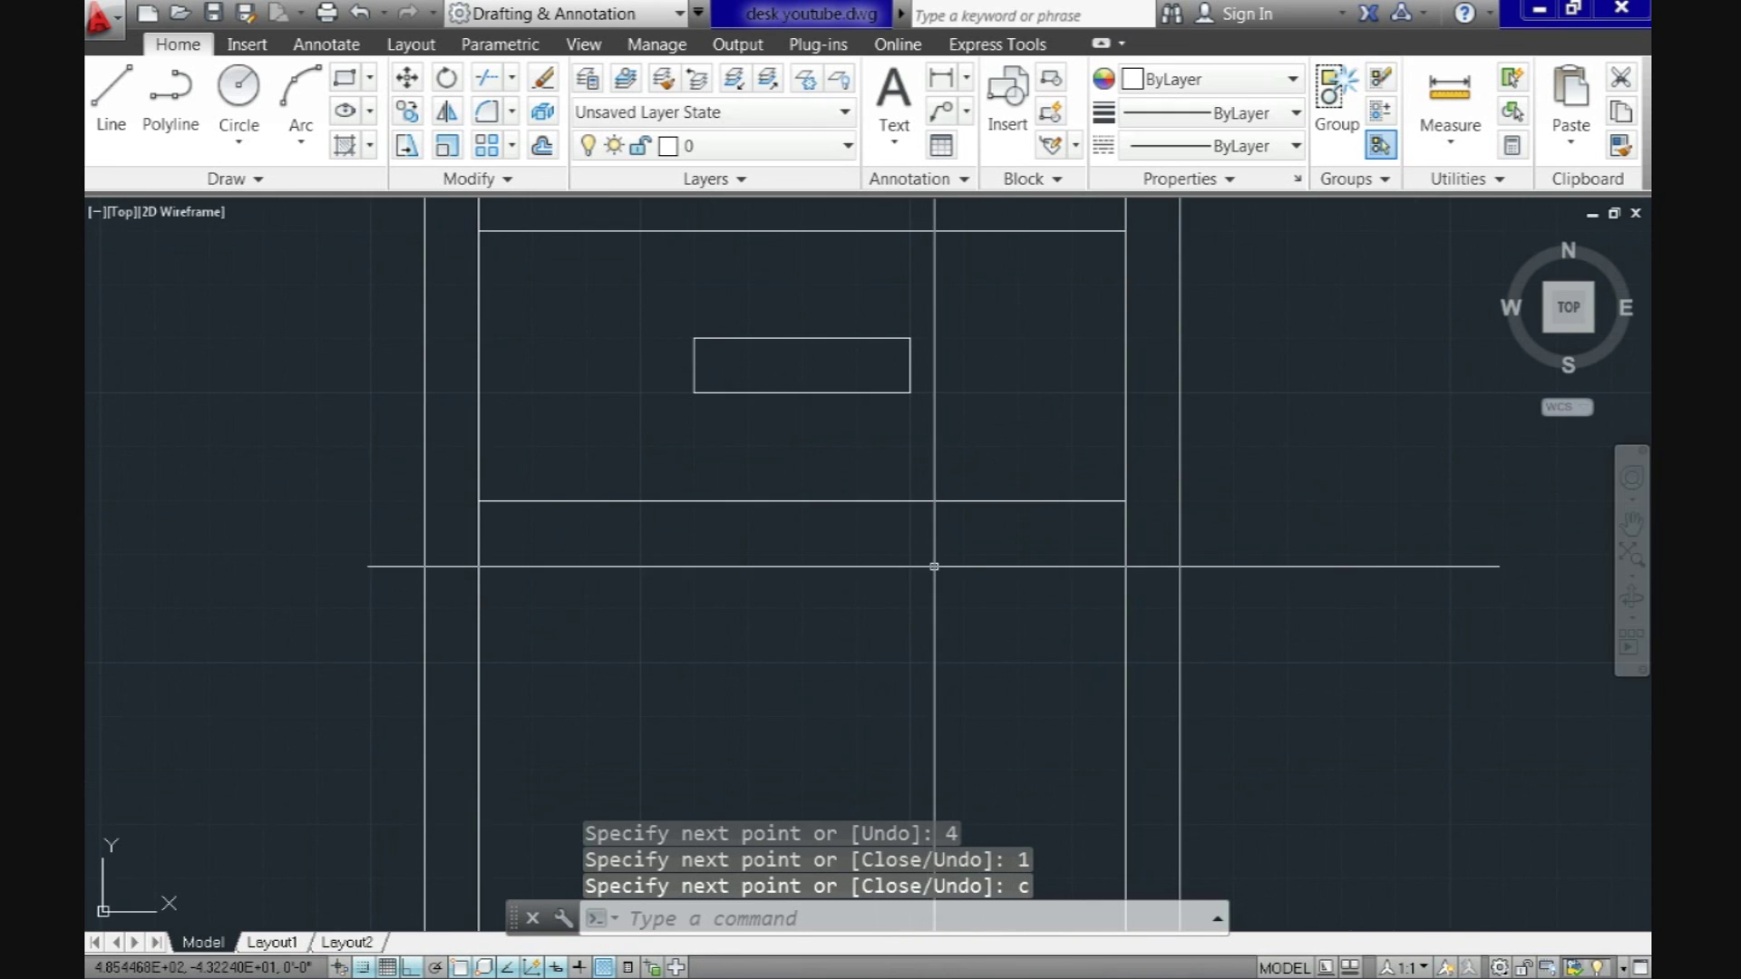
{"action": "type", "text": "l"}
{"action": "key", "text": "Return"}
{"action": "left_click", "coordinate": [910, 608]}
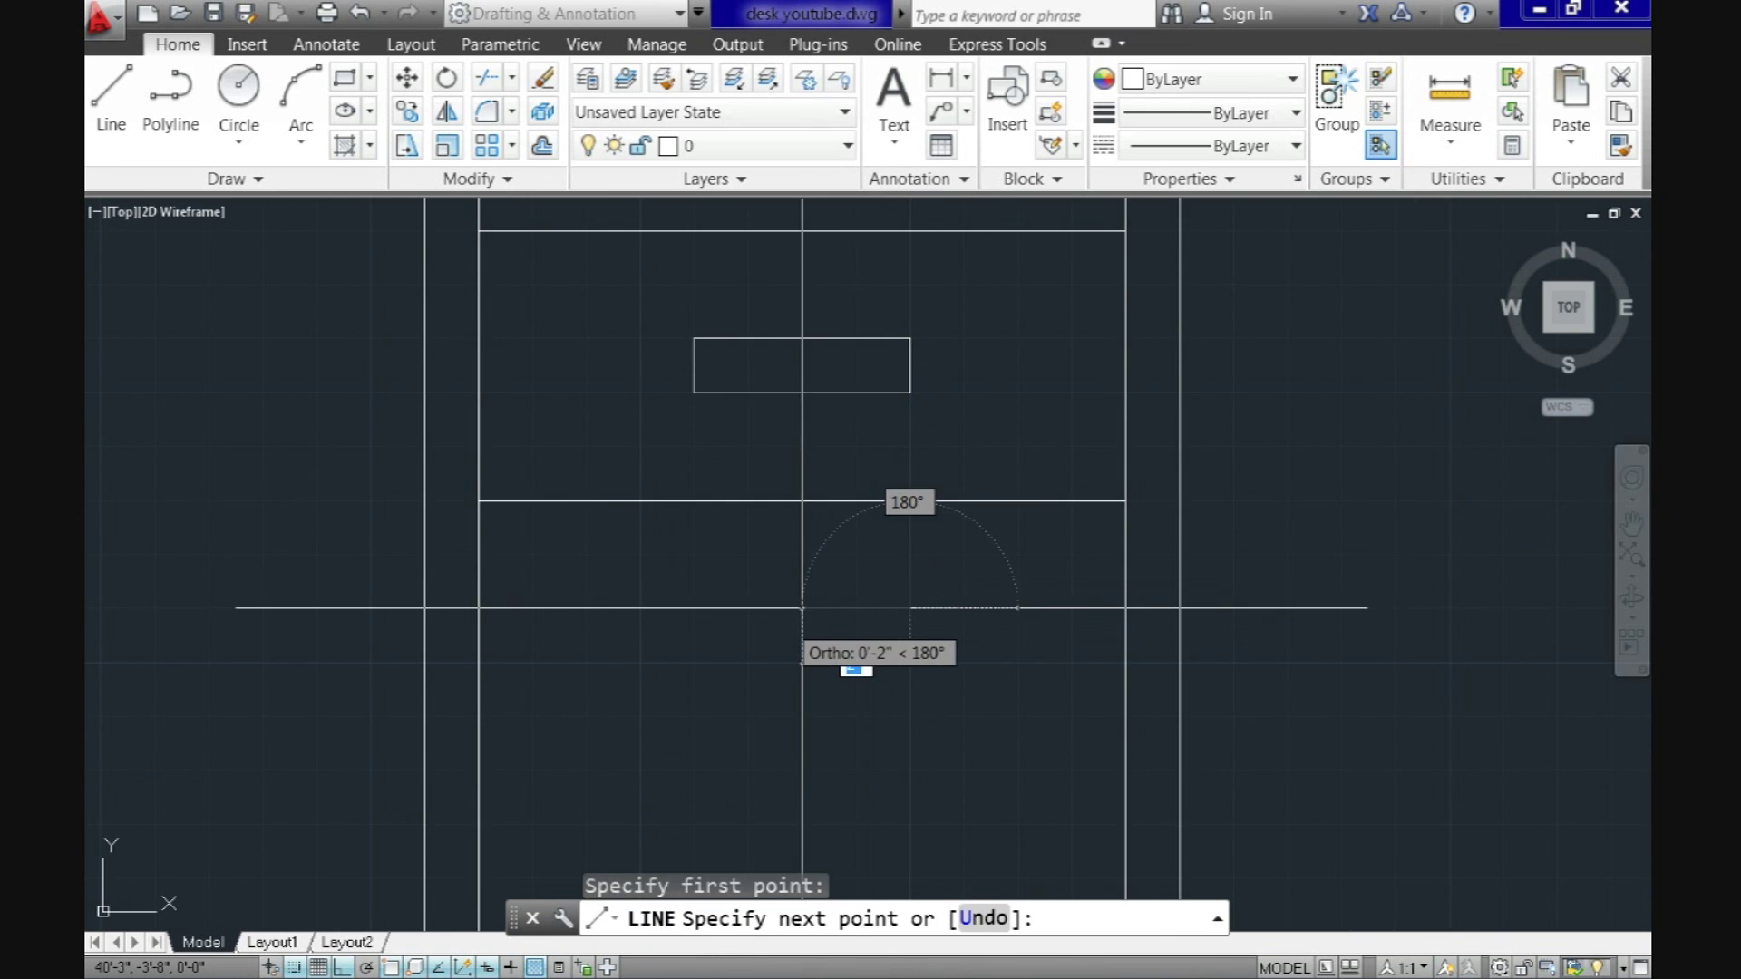
{"action": "key", "text": "Return"}
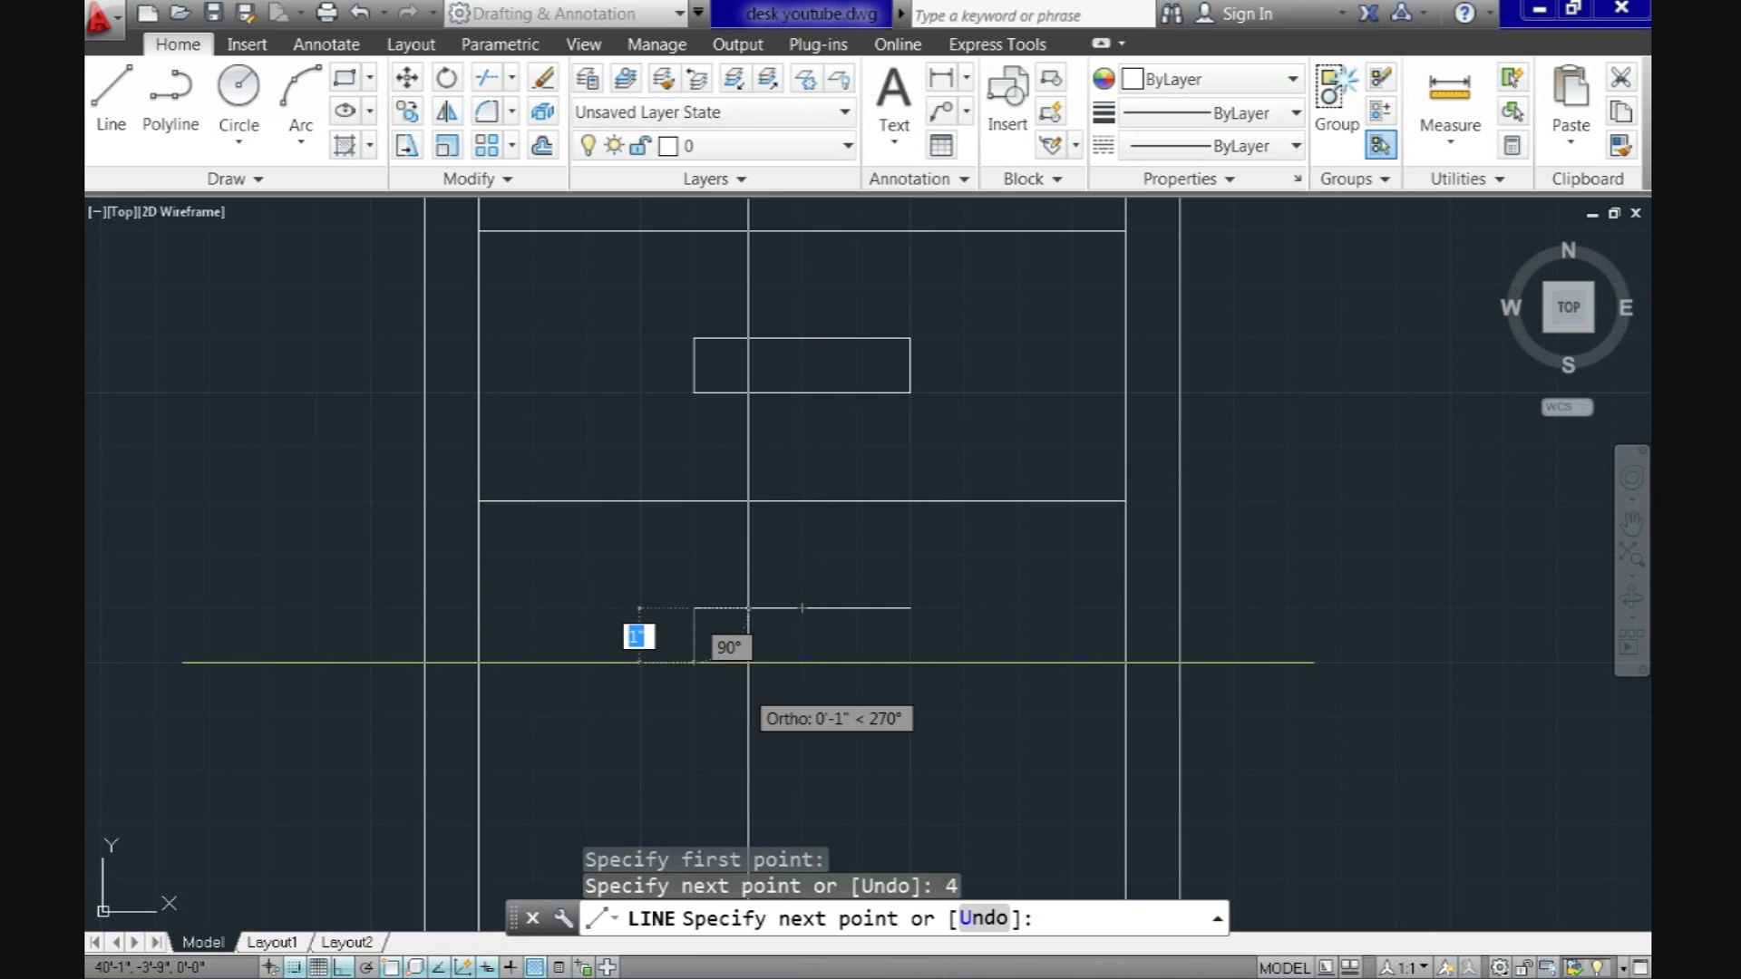
{"action": "left_click", "coordinate": [748, 662]}
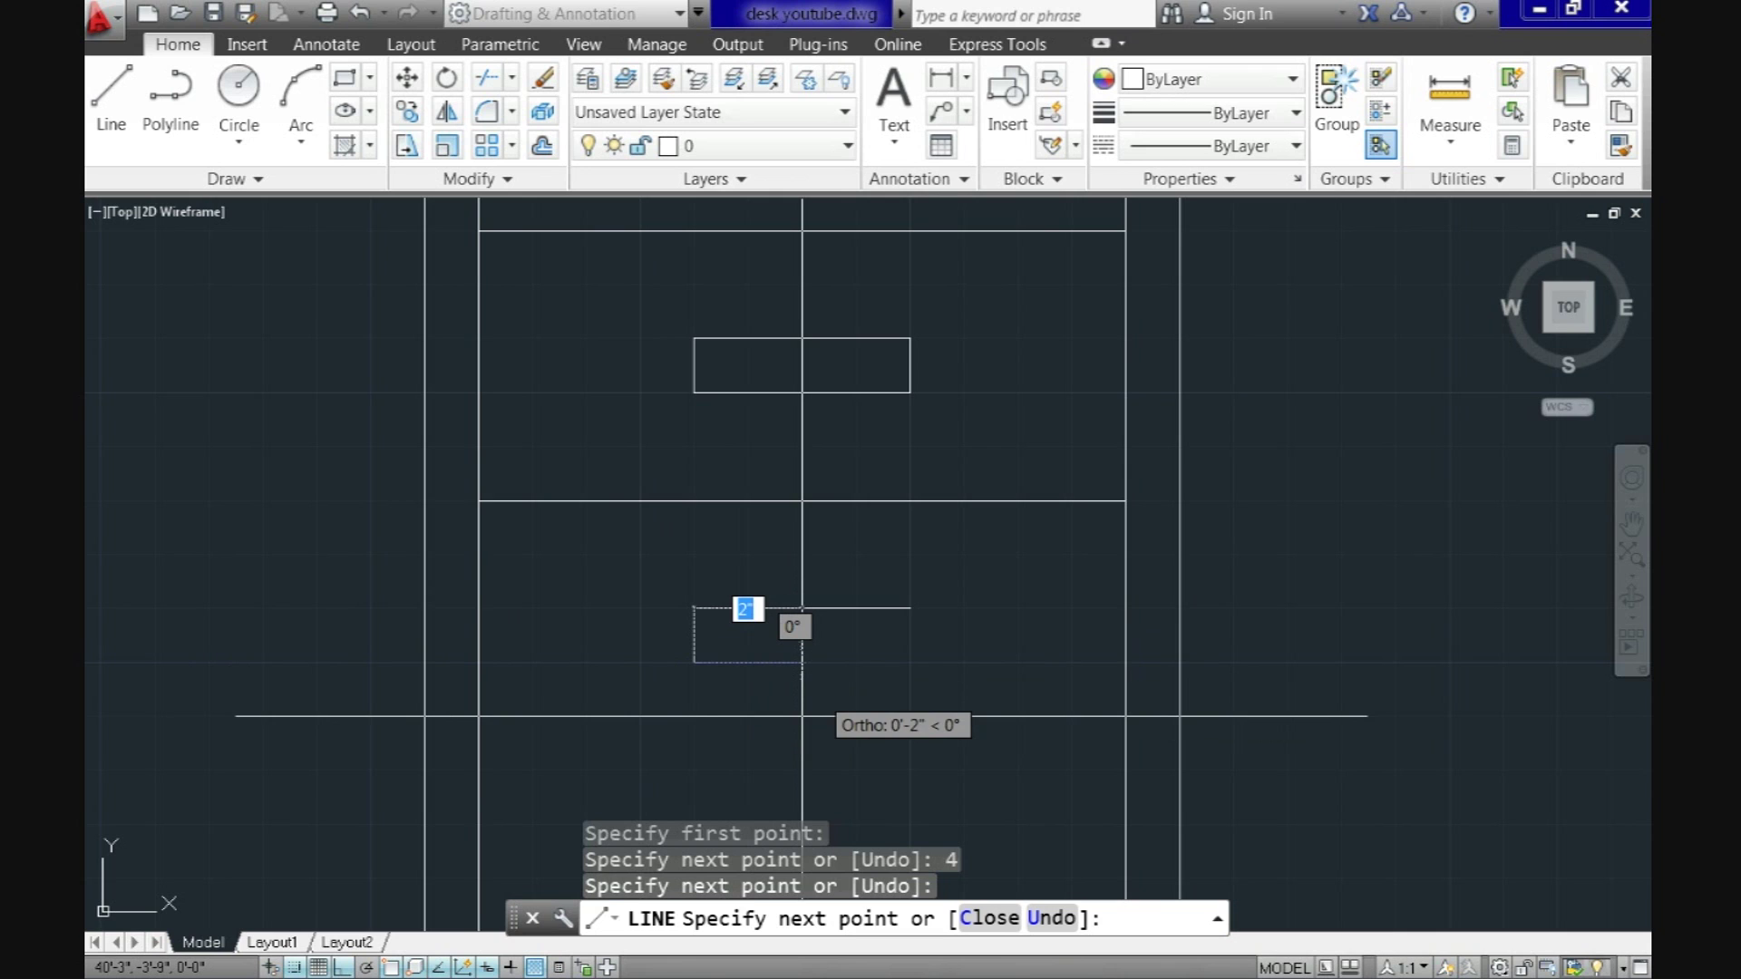
{"action": "type", "text": "4"}
{"action": "key", "text": "Return"}
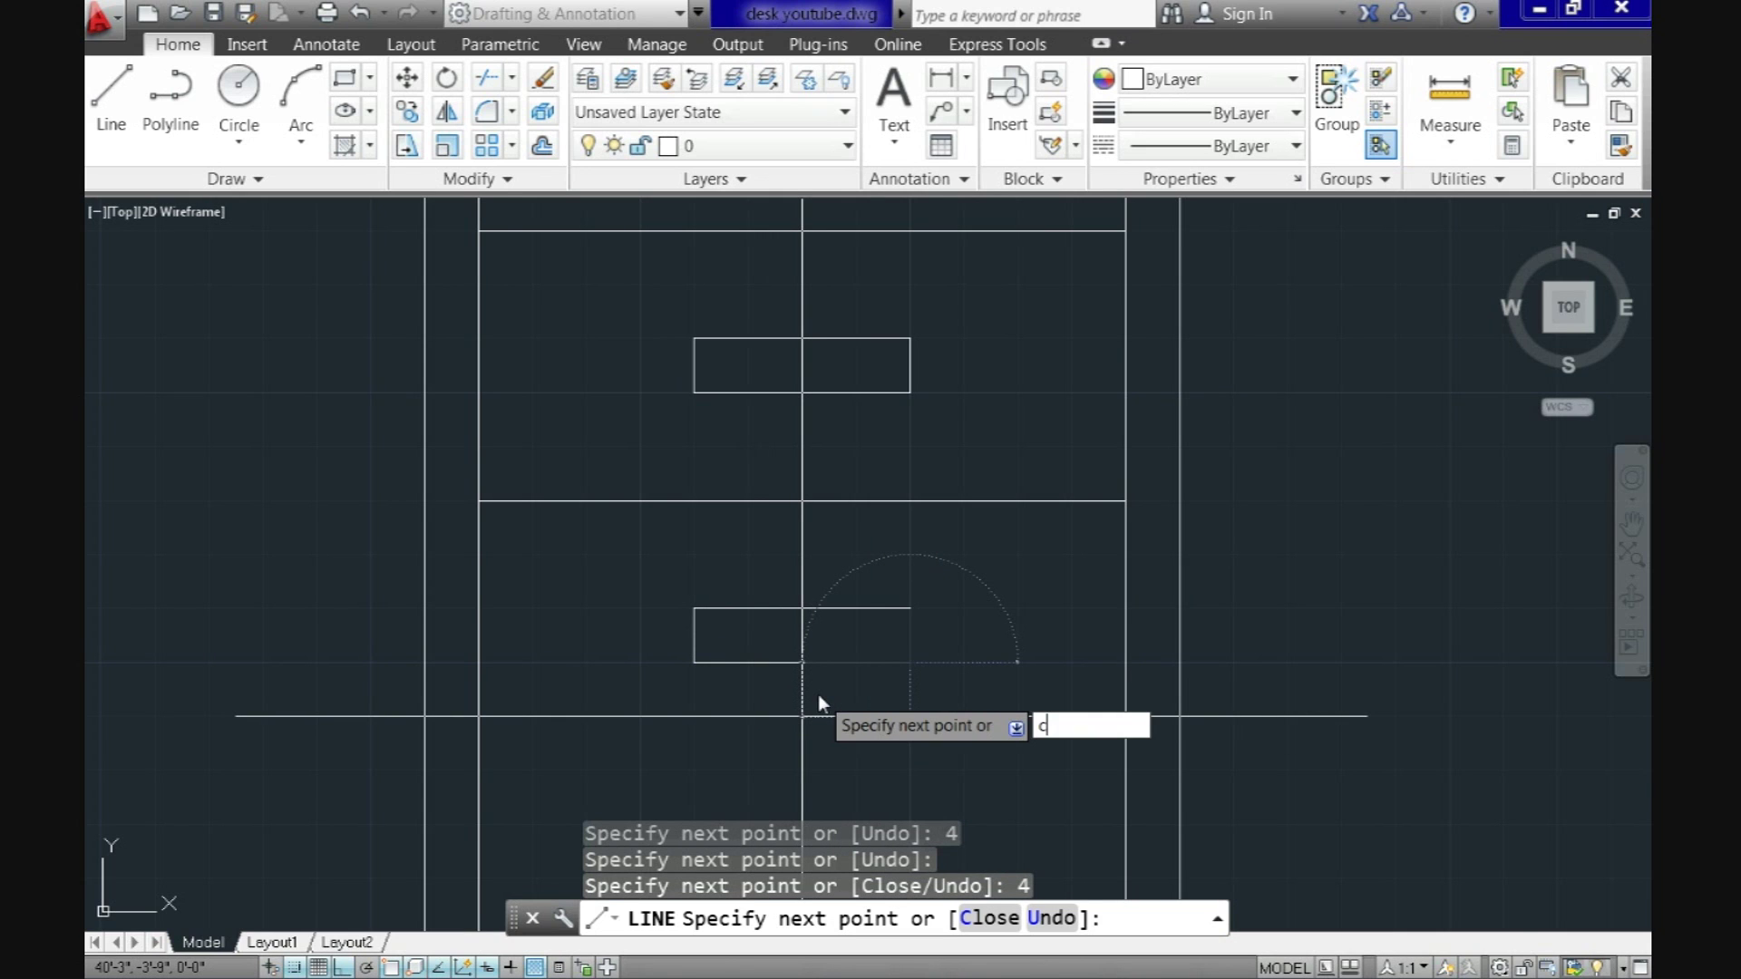
{"action": "type", "text": "c"}
{"action": "key", "text": "Return"}
{"action": "scroll", "coordinate": [960, 584], "scroll_direction": "down", "scroll_amount": 4}
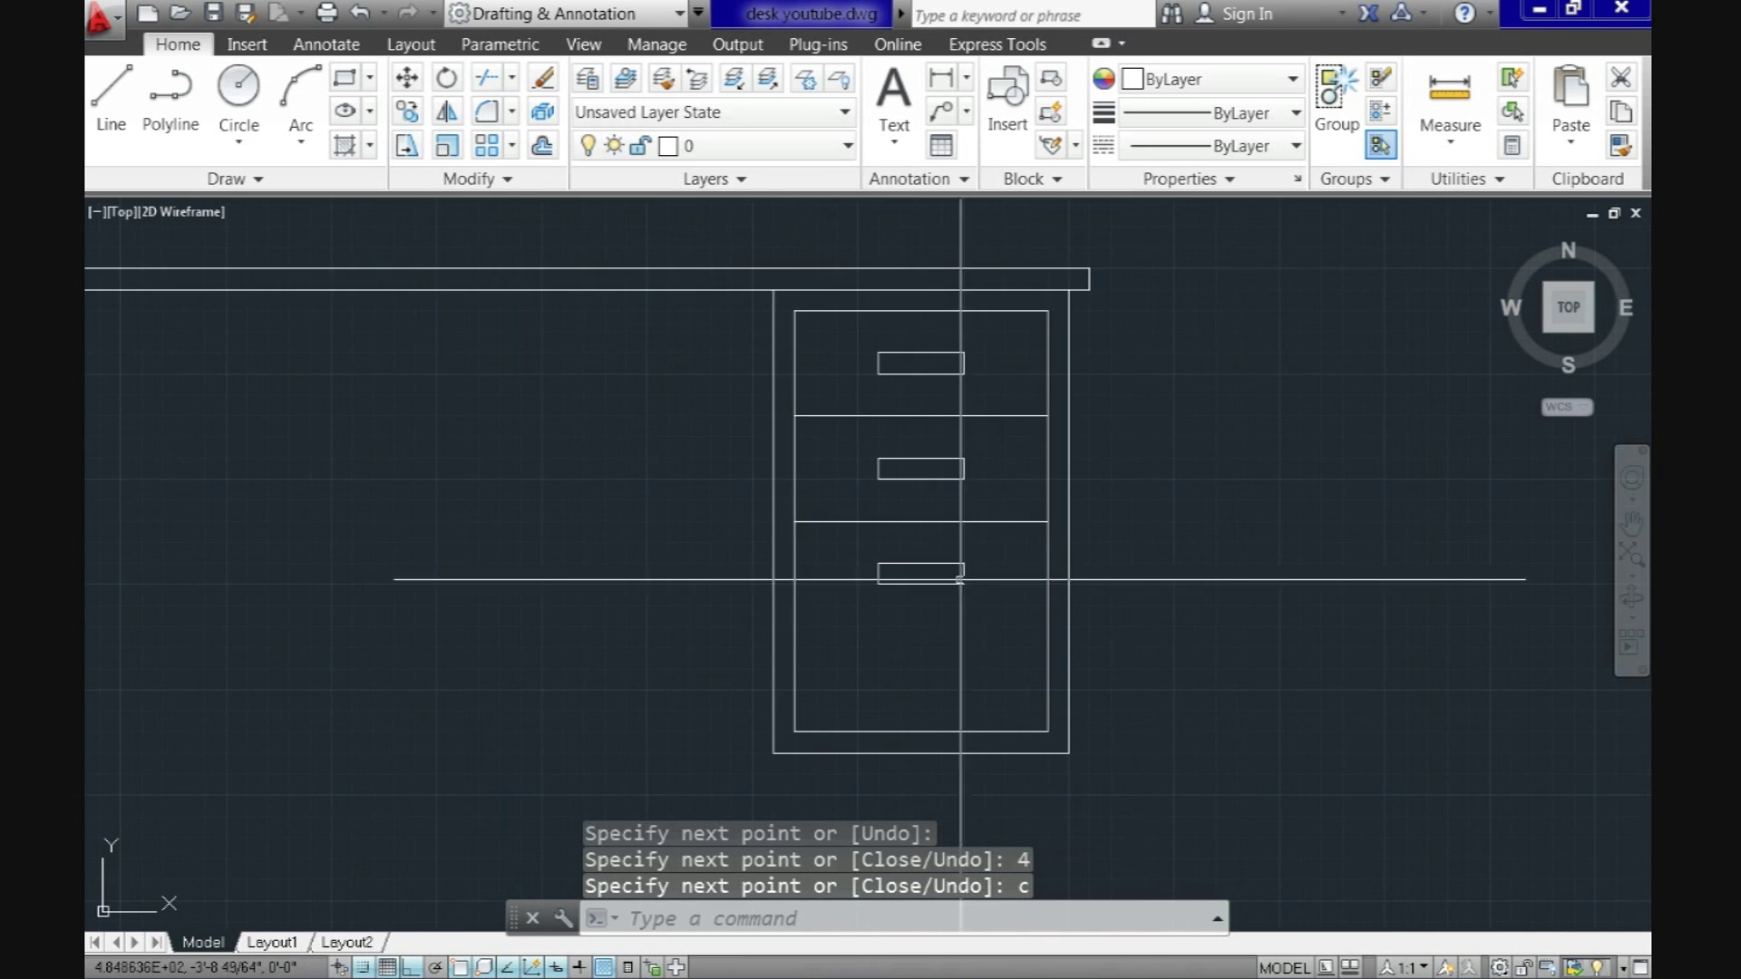
Step: Pan between the reference and the new desk to centre its middle section
{"action": "mouse_move", "coordinate": [960, 580]}
{"action": "middle_mouse_down"}
{"action": "mouse_move", "coordinate": [940, 598]}
{"action": "mouse_move", "coordinate": [1076, 571]}
{"action": "mouse_move", "coordinate": [1299, 610]}
{"action": "middle_mouse_up"}
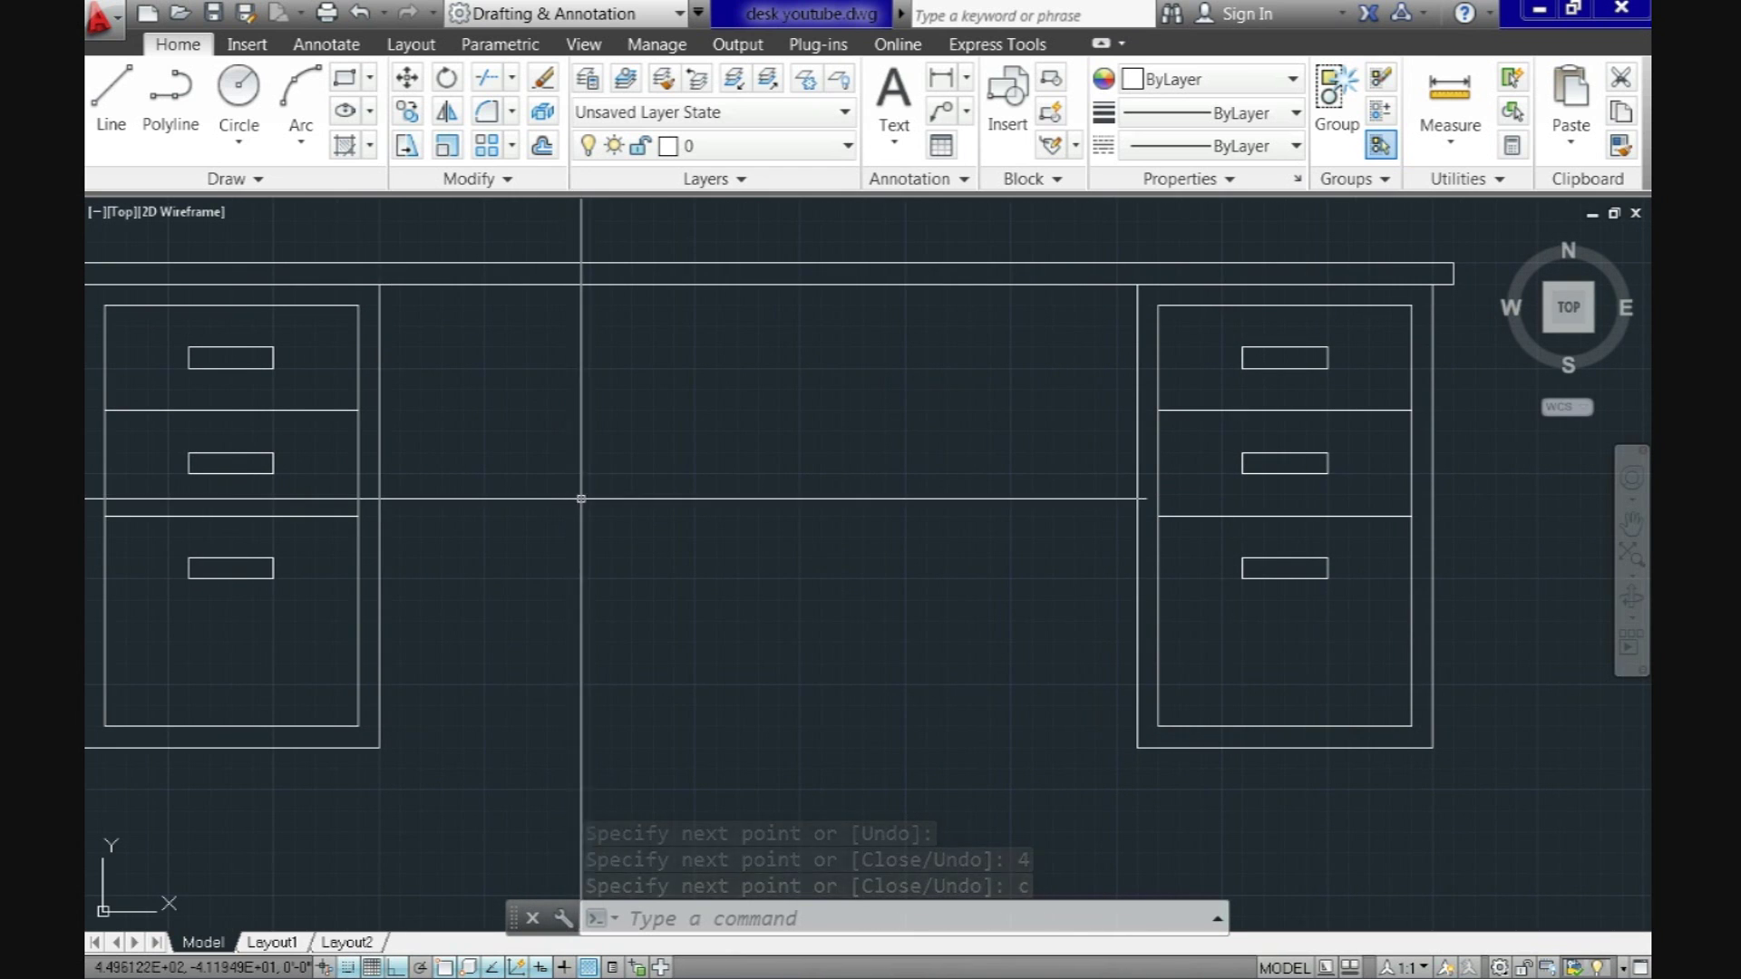
{"action": "scroll", "coordinate": [587, 498], "scroll_direction": "down", "scroll_amount": 6}
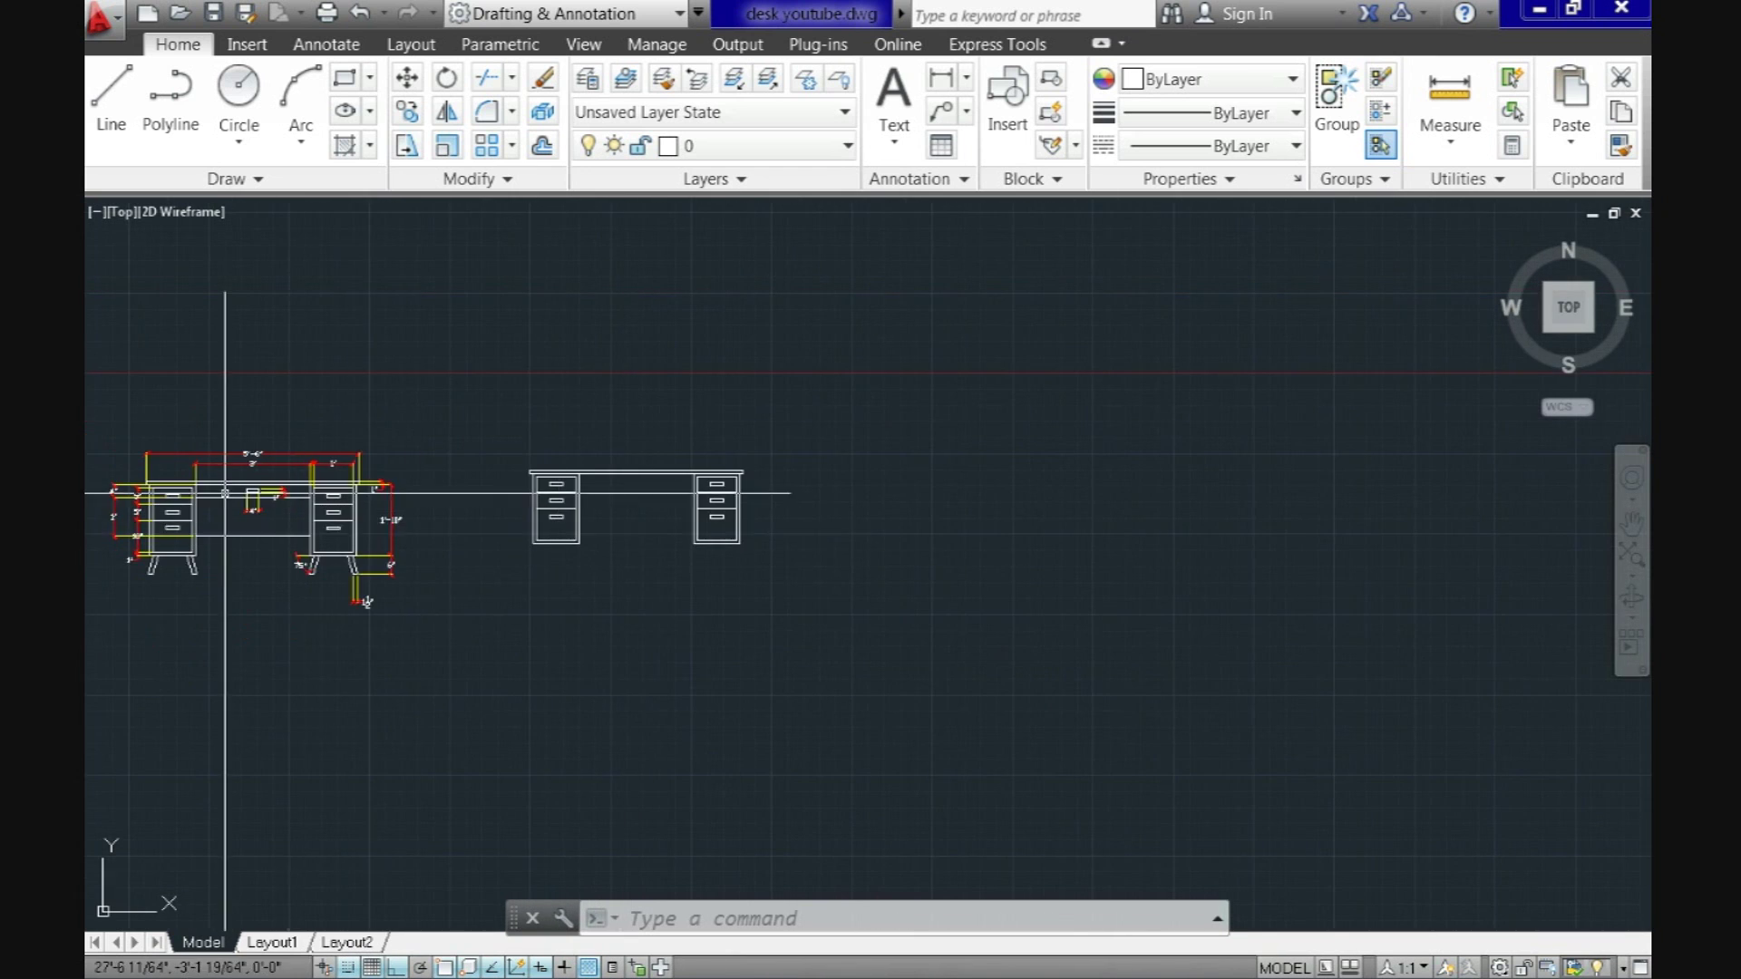
{"action": "scroll", "coordinate": [225, 492], "scroll_direction": "up", "scroll_amount": 6}
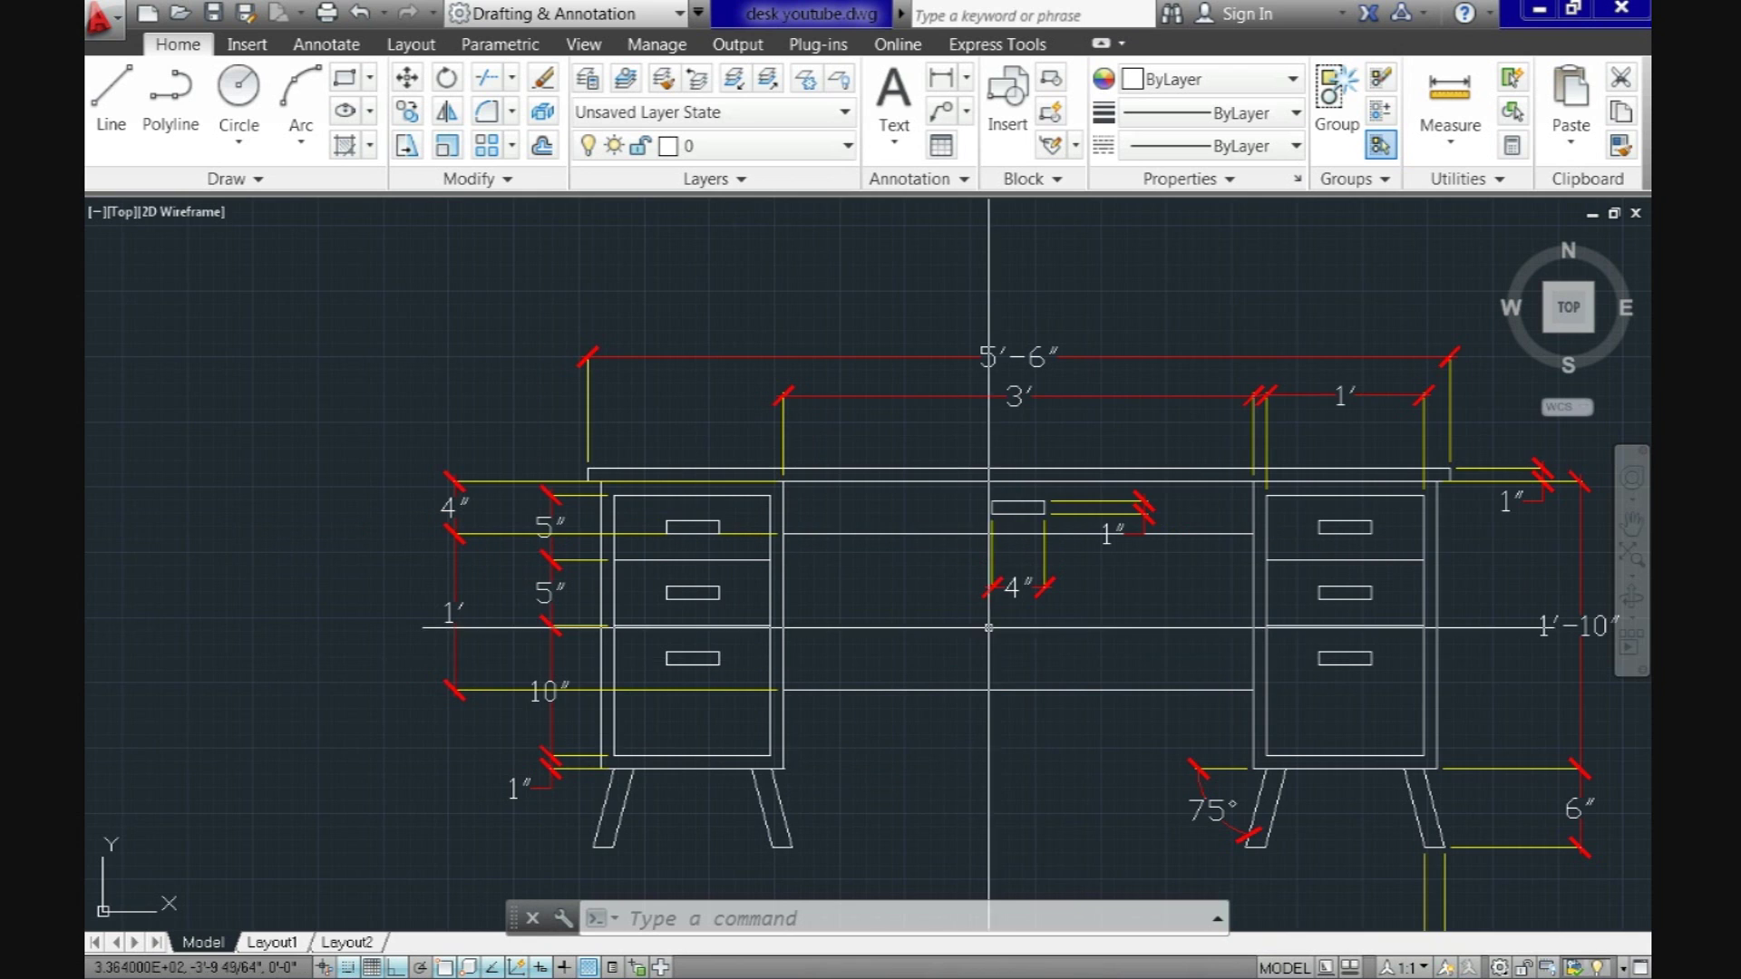
{"action": "scroll", "coordinate": [988, 627], "scroll_direction": "down", "scroll_amount": 3}
{"action": "middle_click_drag", "start_coordinate": [1088, 622], "coordinate": [401, 583]}
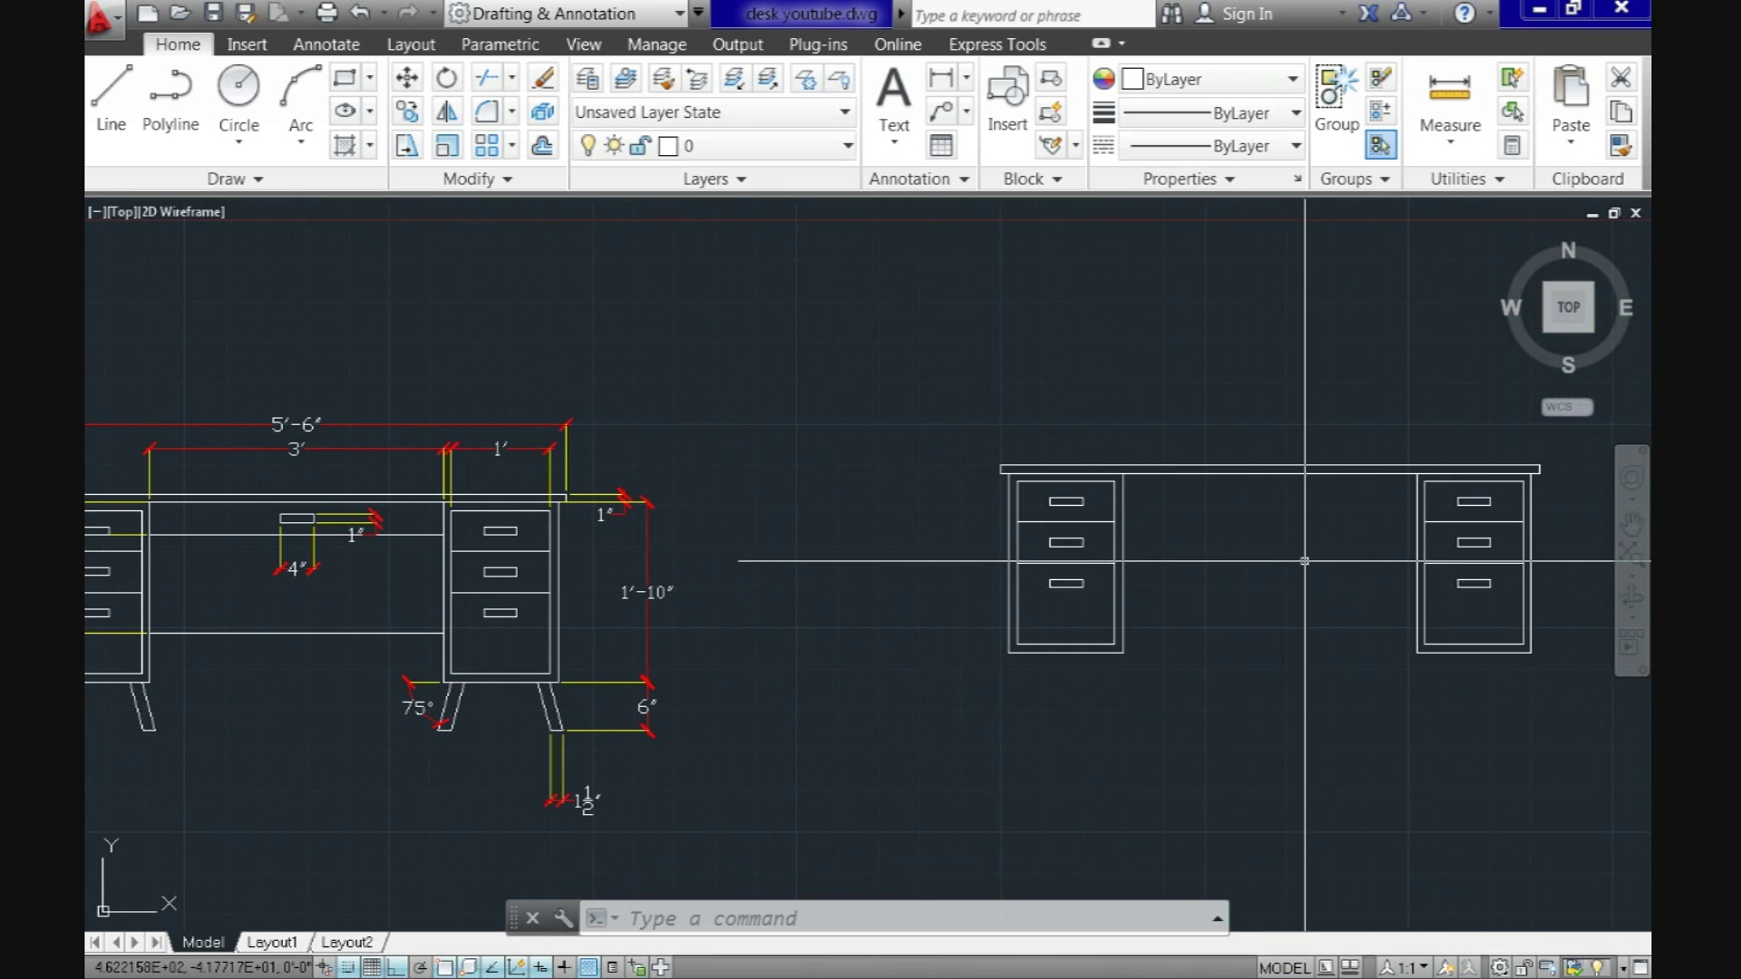
{"action": "middle_click_drag", "start_coordinate": [1304, 562], "coordinate": [861, 558]}
{"action": "scroll", "coordinate": [758, 509], "scroll_direction": "up", "scroll_amount": 4}
{"action": "middle_click_drag", "start_coordinate": [758, 509], "coordinate": [617, 506]}
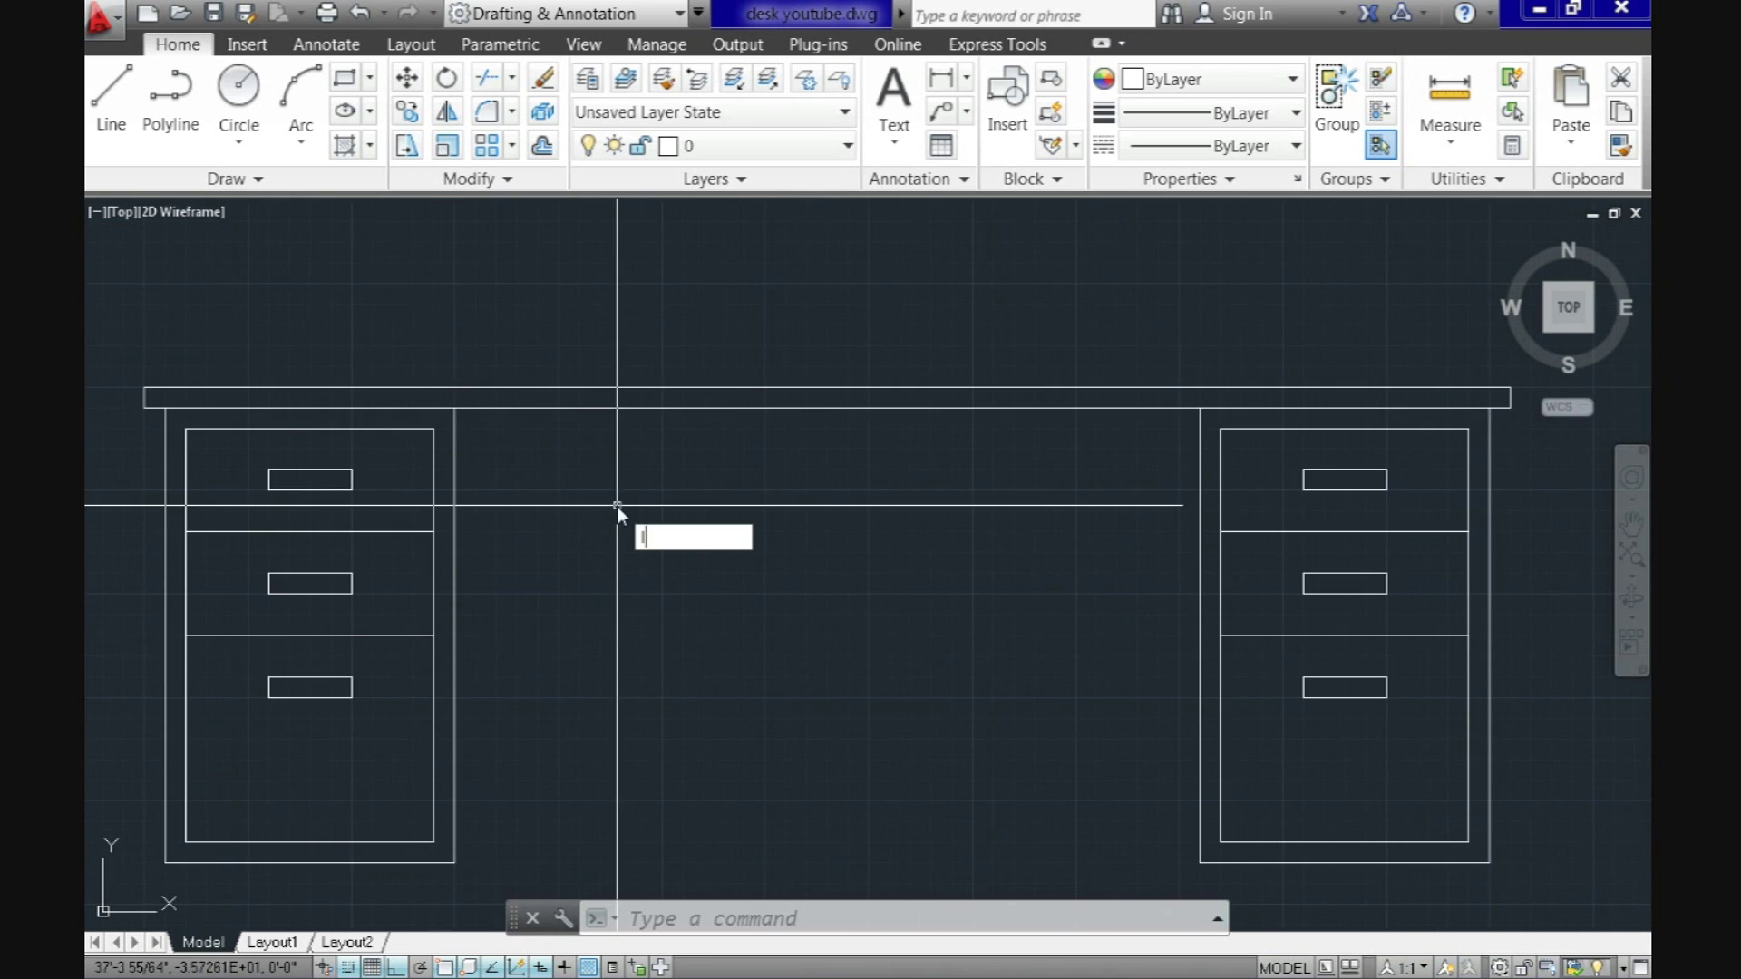
Step: Draw two horizontal lines between the pedestals, the second 1' below the first
{"action": "key", "text": "Return"}
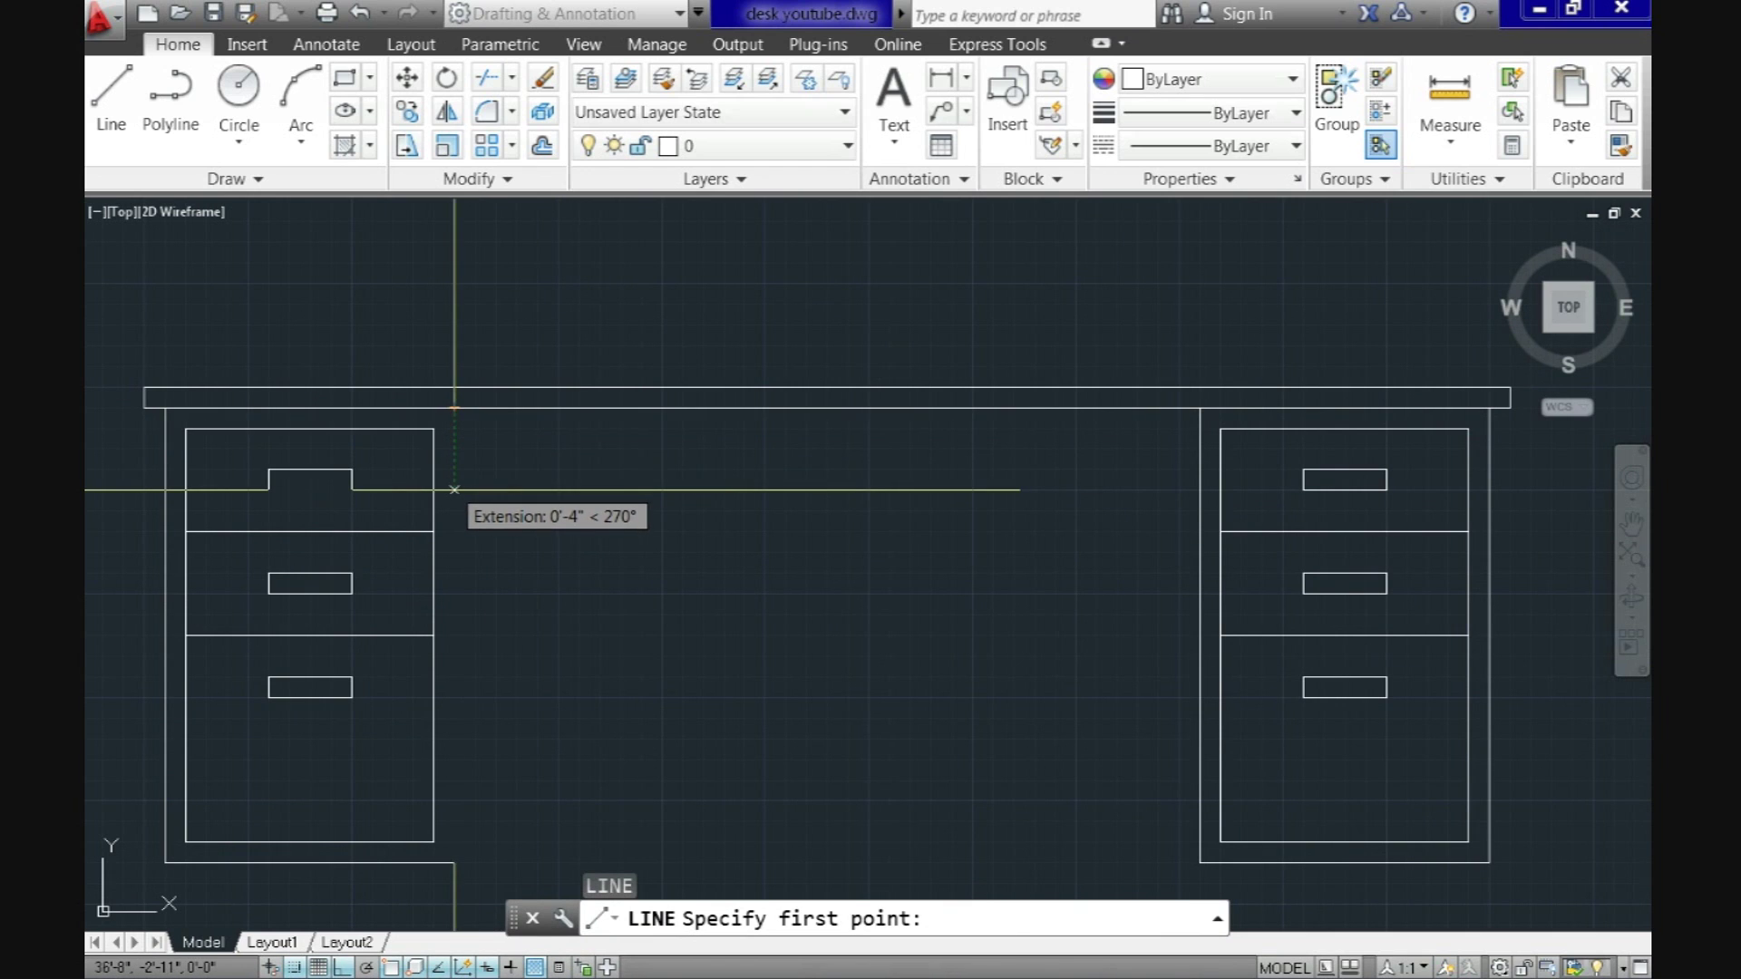
{"action": "left_click", "coordinate": [454, 436]}
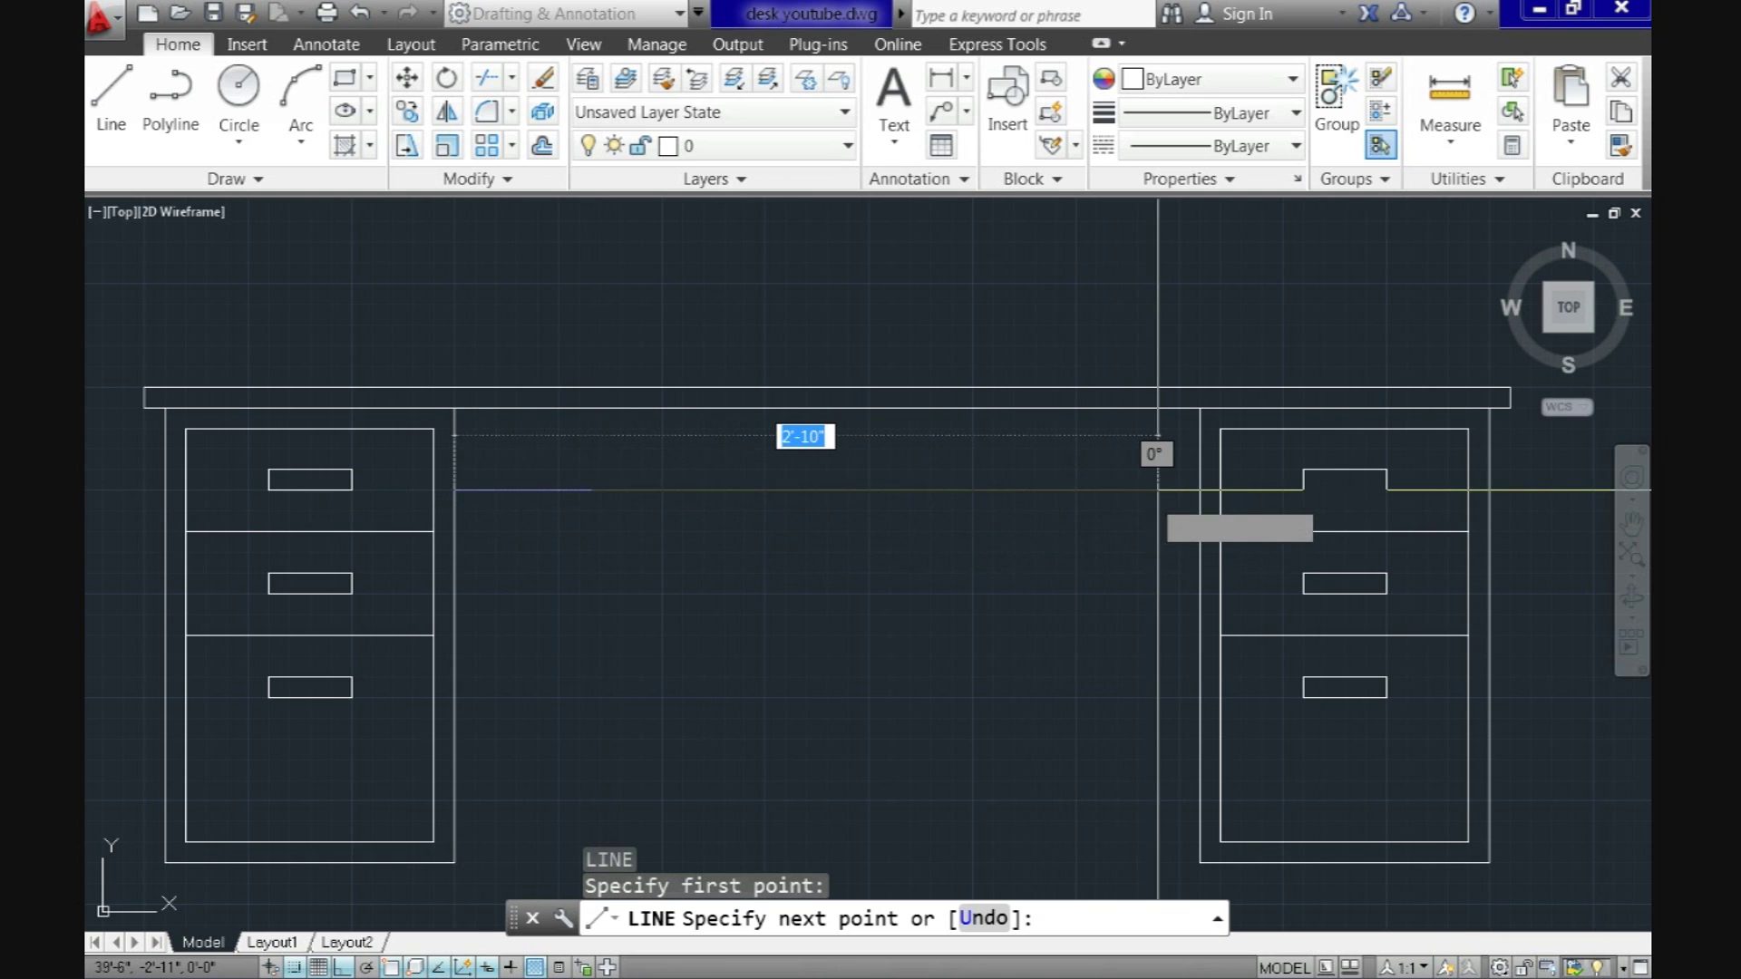
{"action": "left_click", "coordinate": [1199, 490]}
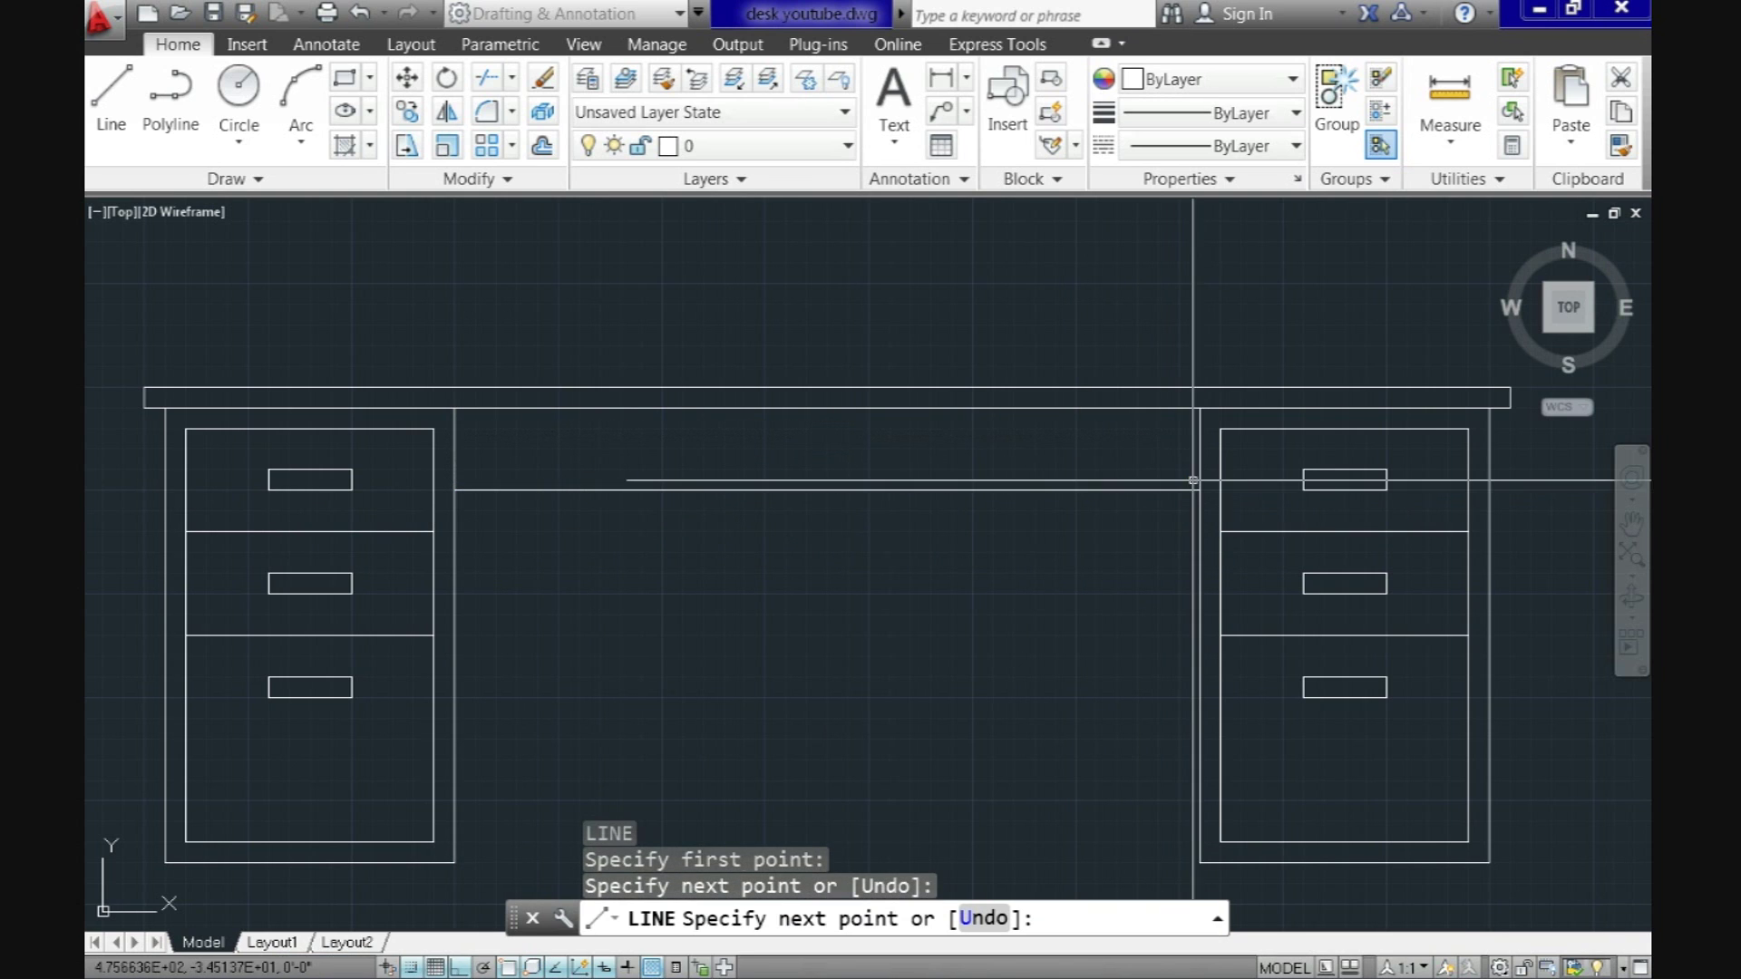
{"action": "key", "text": "Return"}
{"action": "key", "text": "Return"}
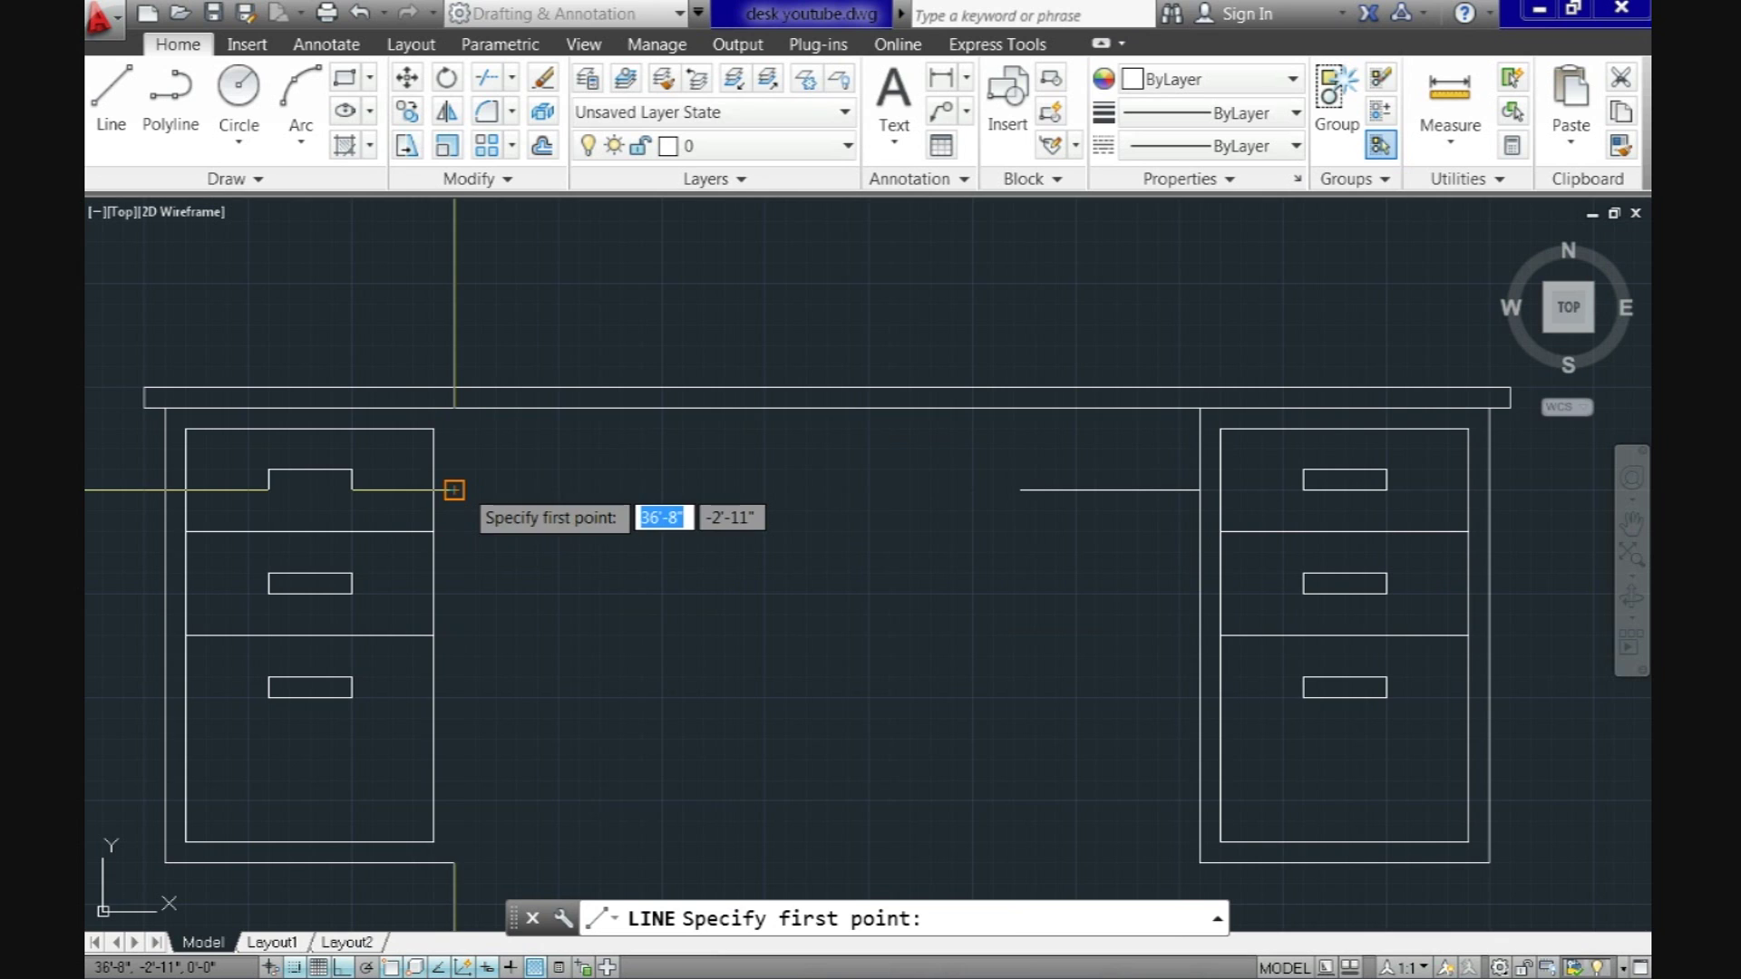
{"action": "left_click", "coordinate": [455, 490]}
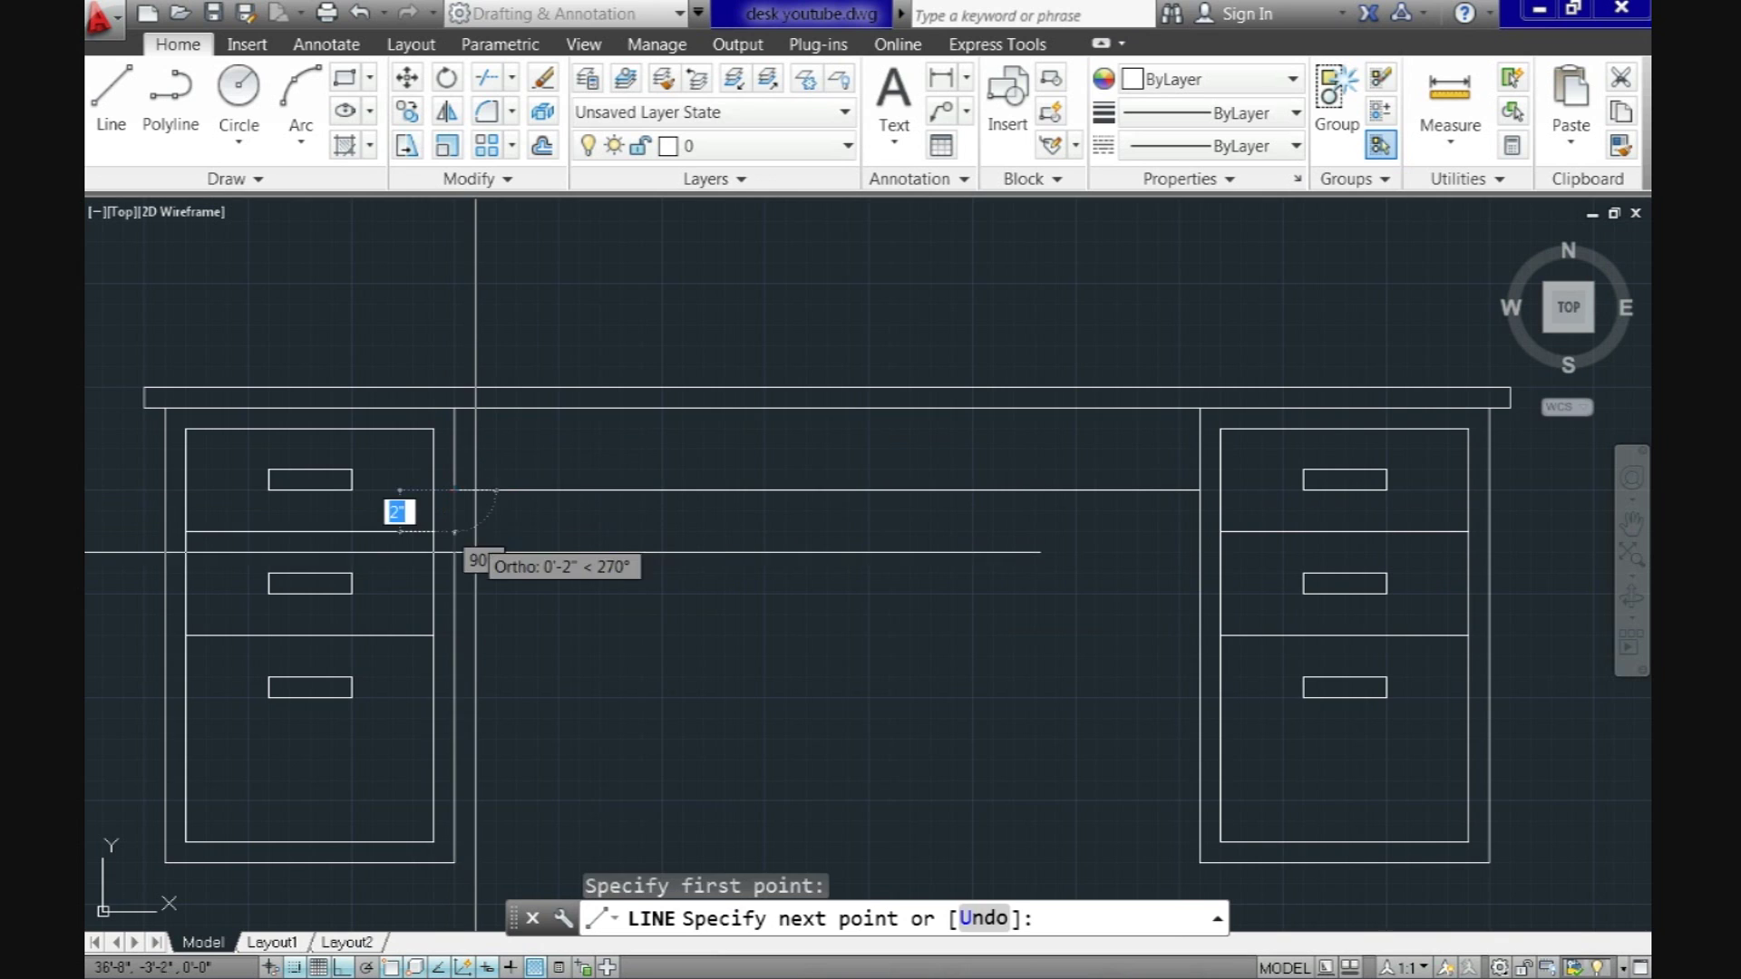
{"action": "left_click", "coordinate": [476, 739]}
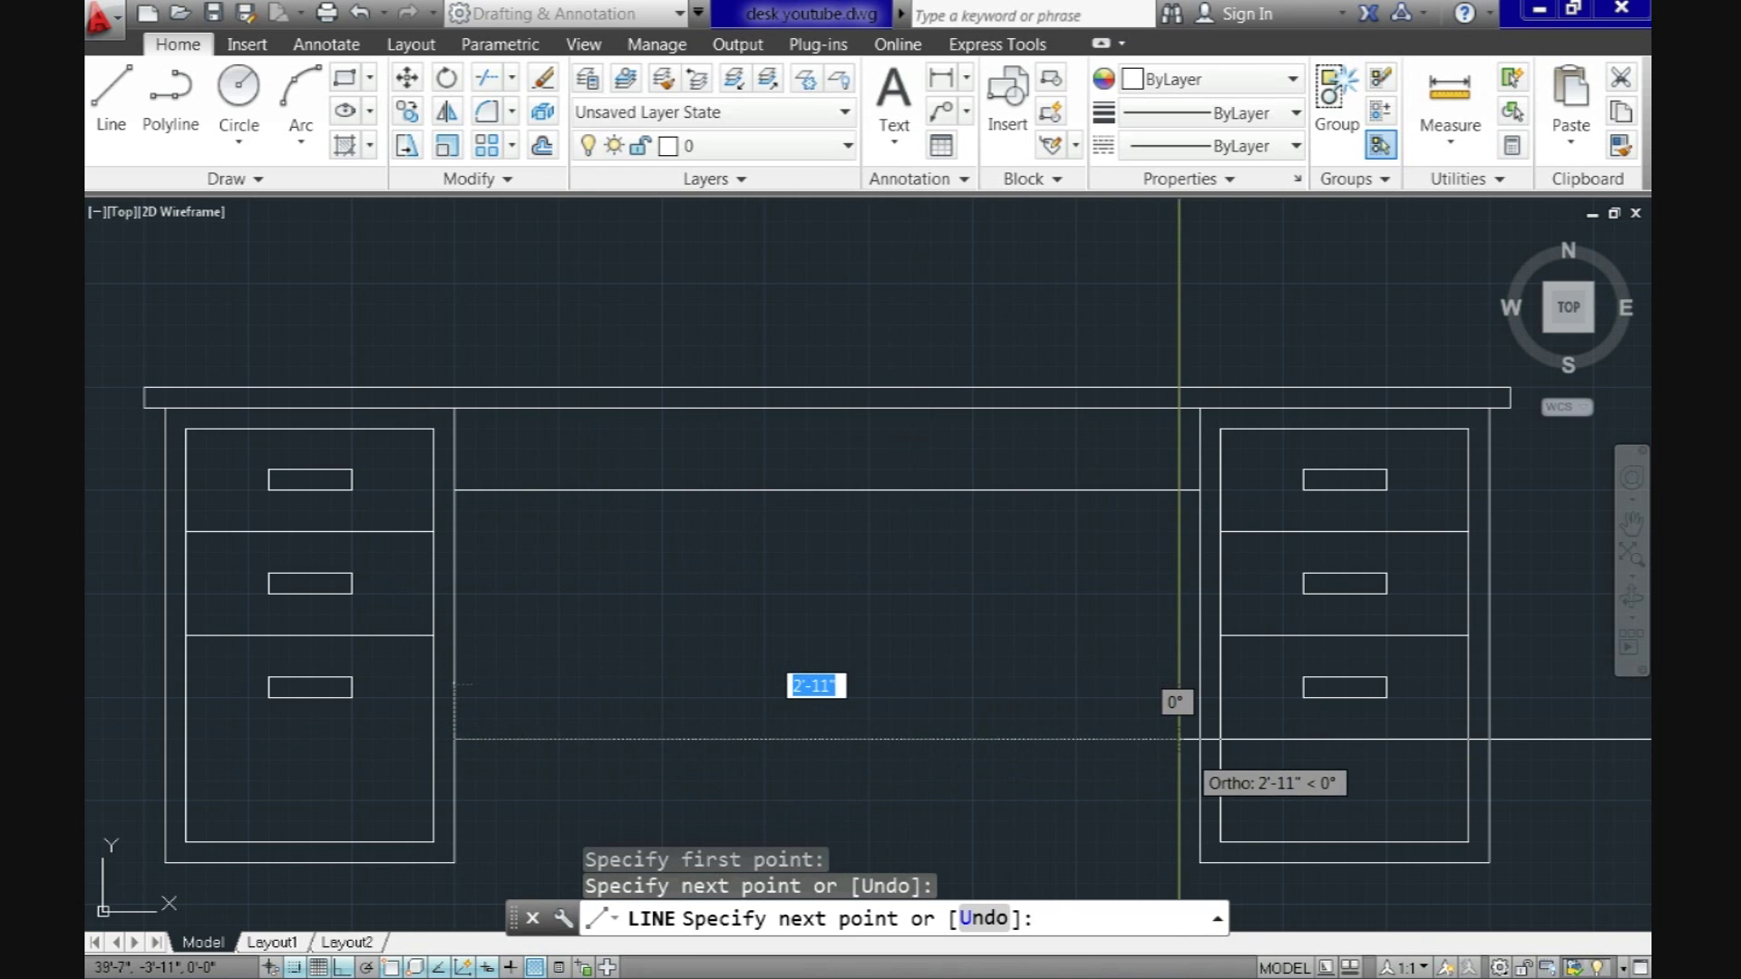
{"action": "left_click", "coordinate": [1200, 739]}
Step: Start LINE and compare the left pedestal against the dimensioned reference desk
{"action": "key", "text": "Return"}
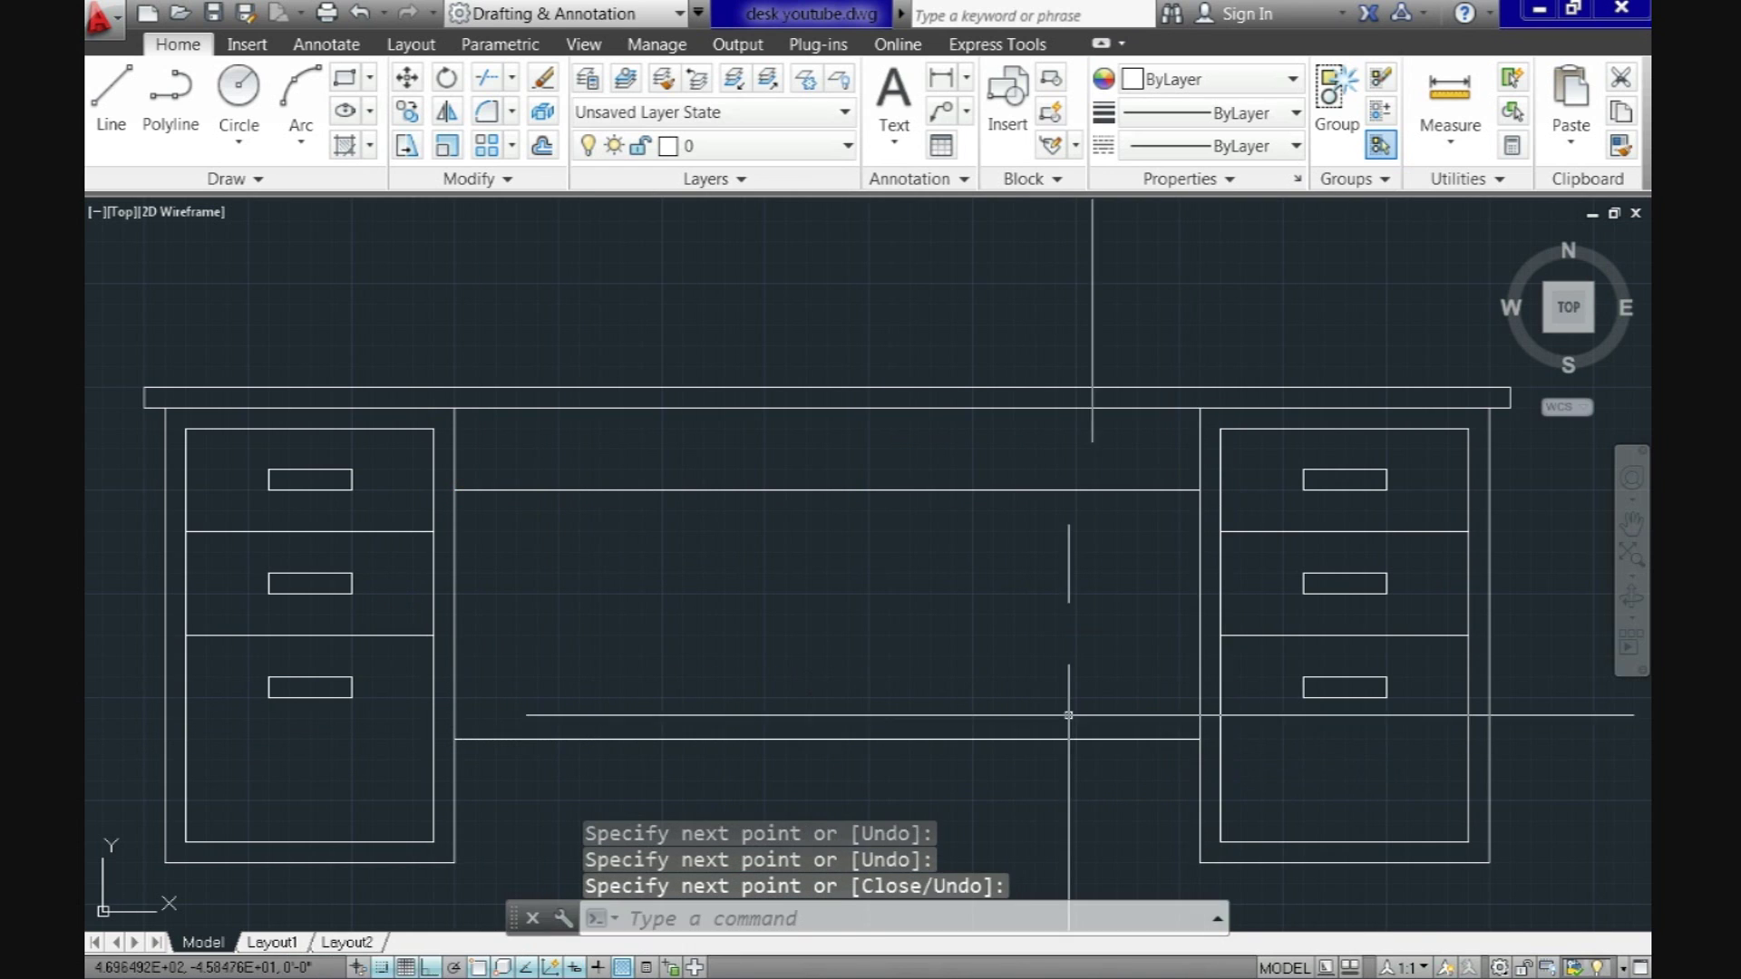
{"action": "middle_click_drag", "start_coordinate": [874, 699], "coordinate": [886, 661]}
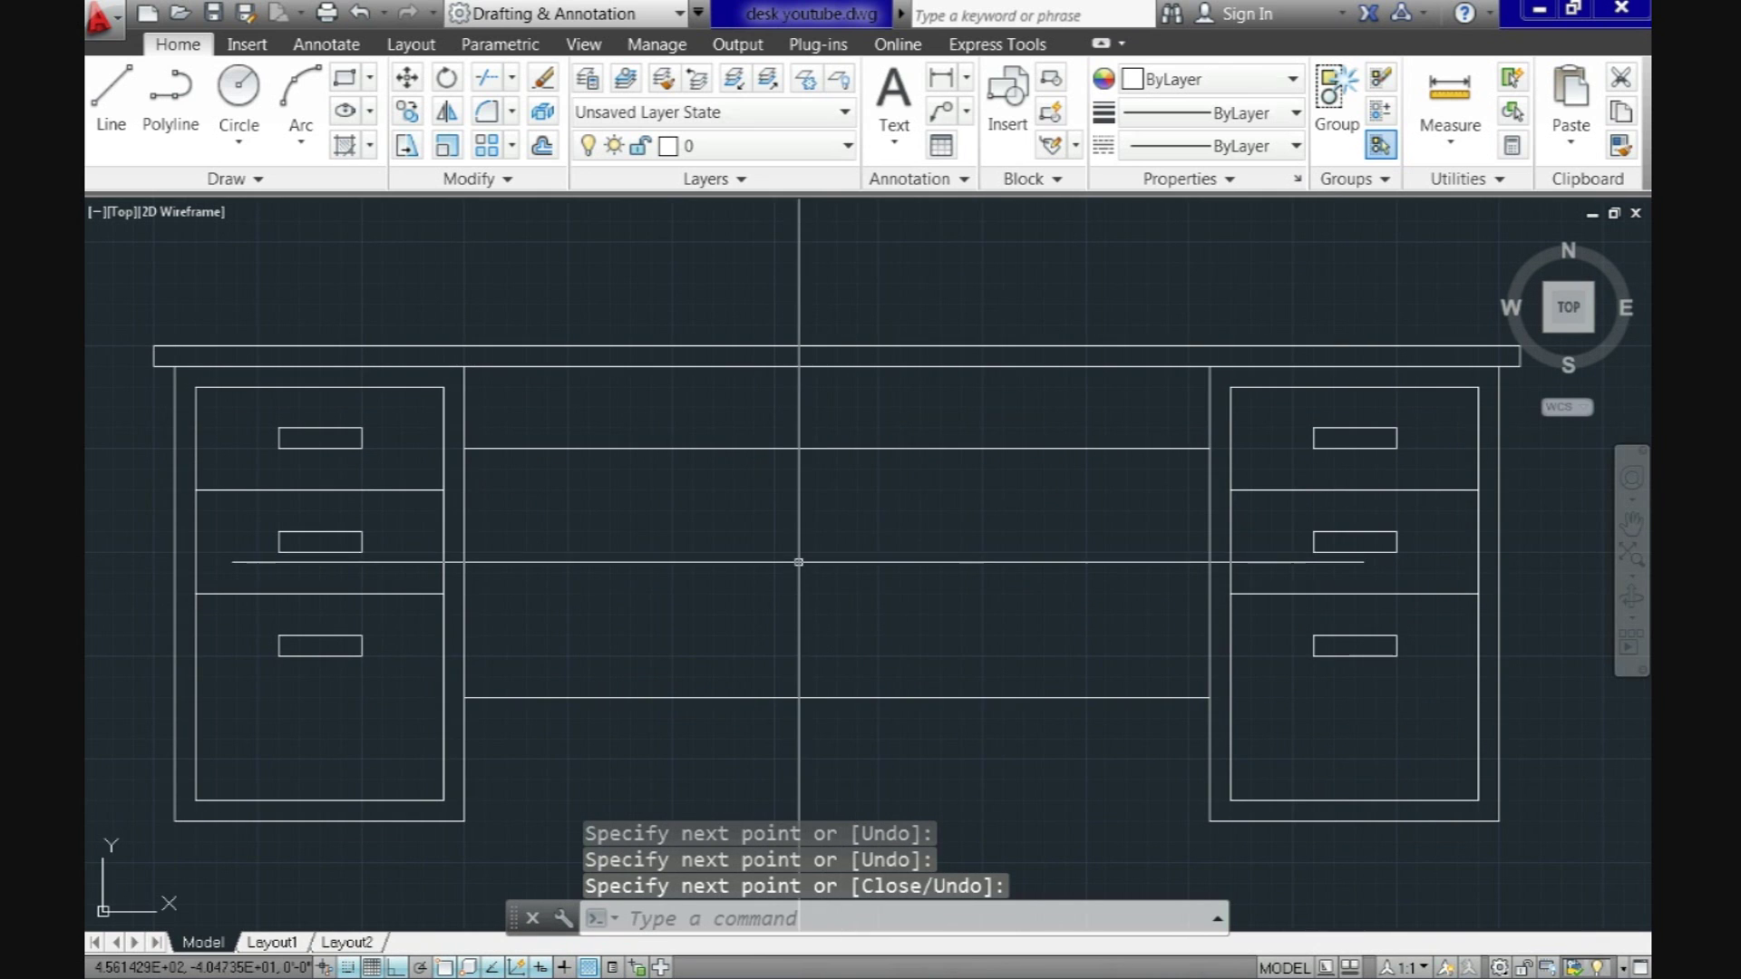
{"action": "scroll", "coordinate": [798, 562], "scroll_direction": "down", "scroll_amount": 3}
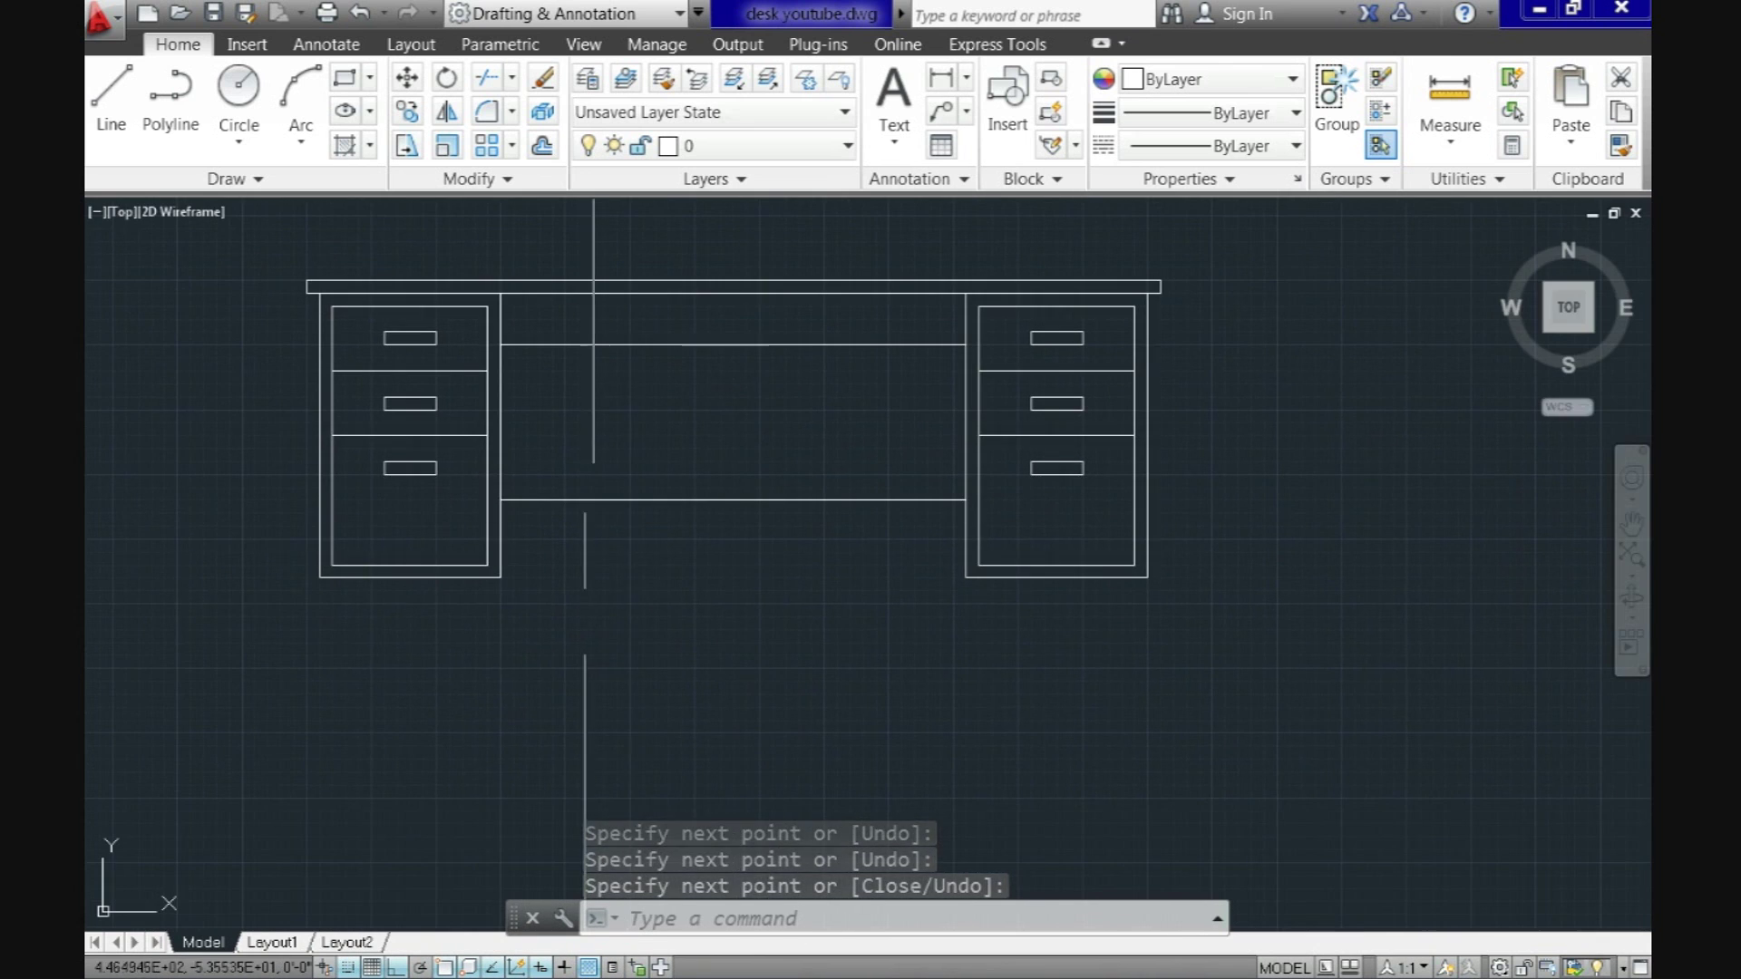
{"action": "scroll", "coordinate": [327, 585], "scroll_direction": "up", "scroll_amount": 4}
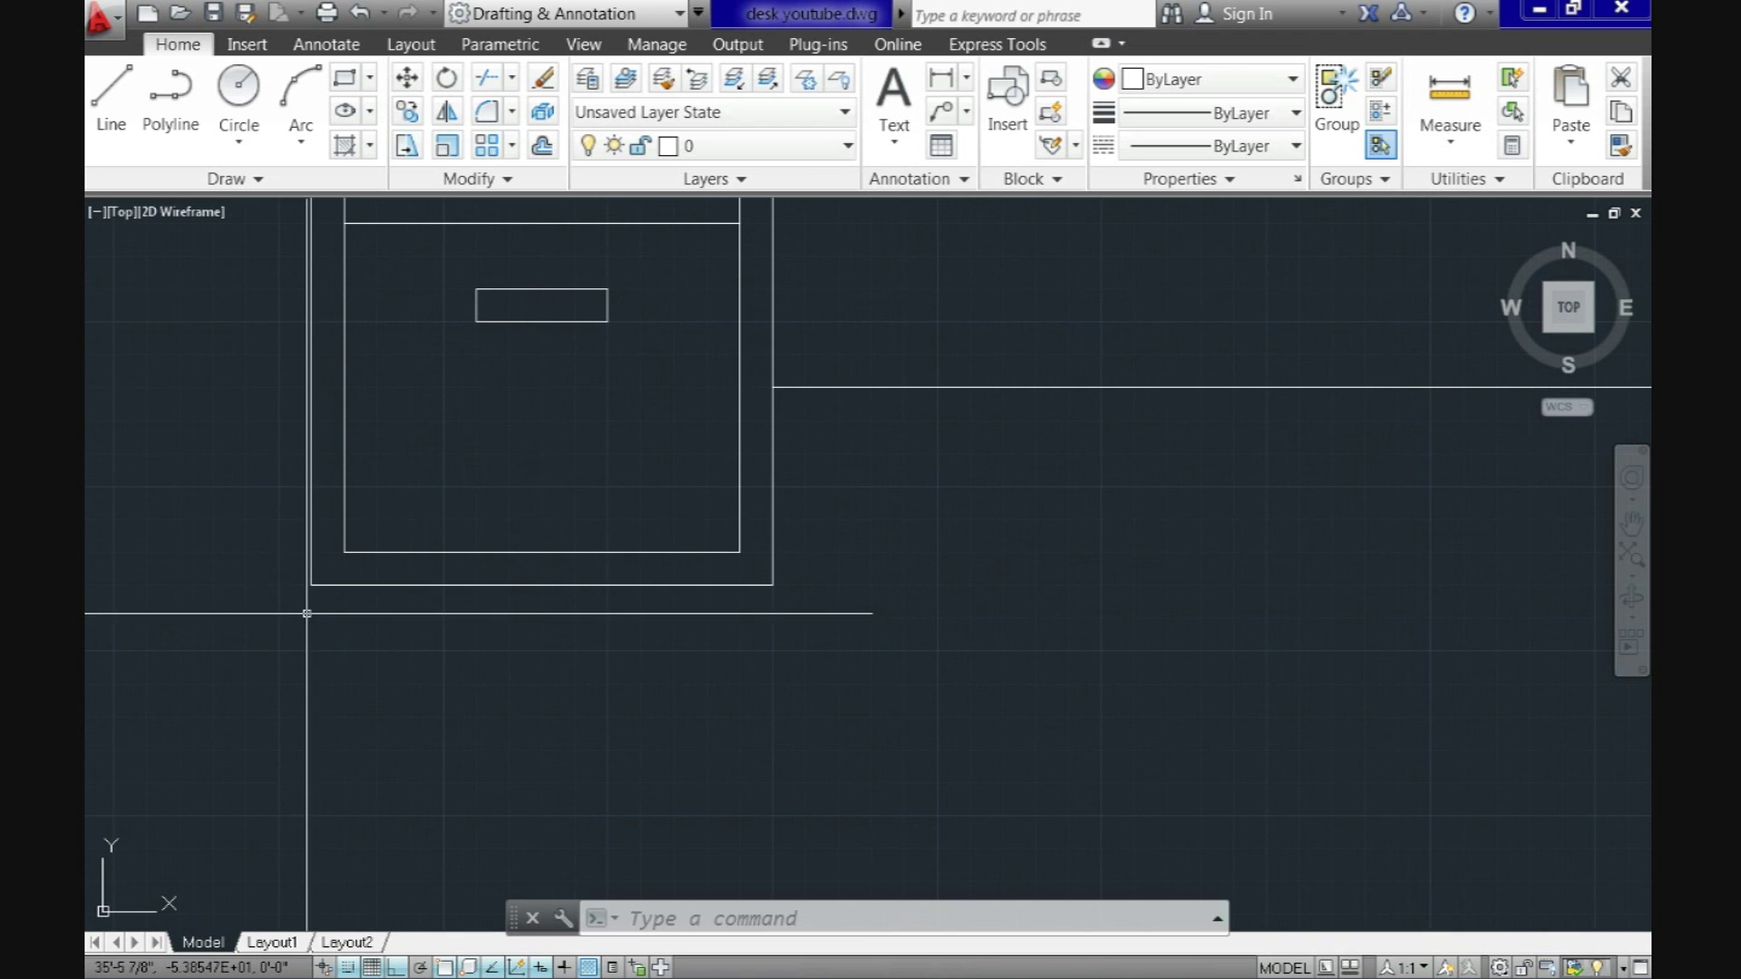
{"action": "type", "text": "l"}
{"action": "key", "text": "Return"}
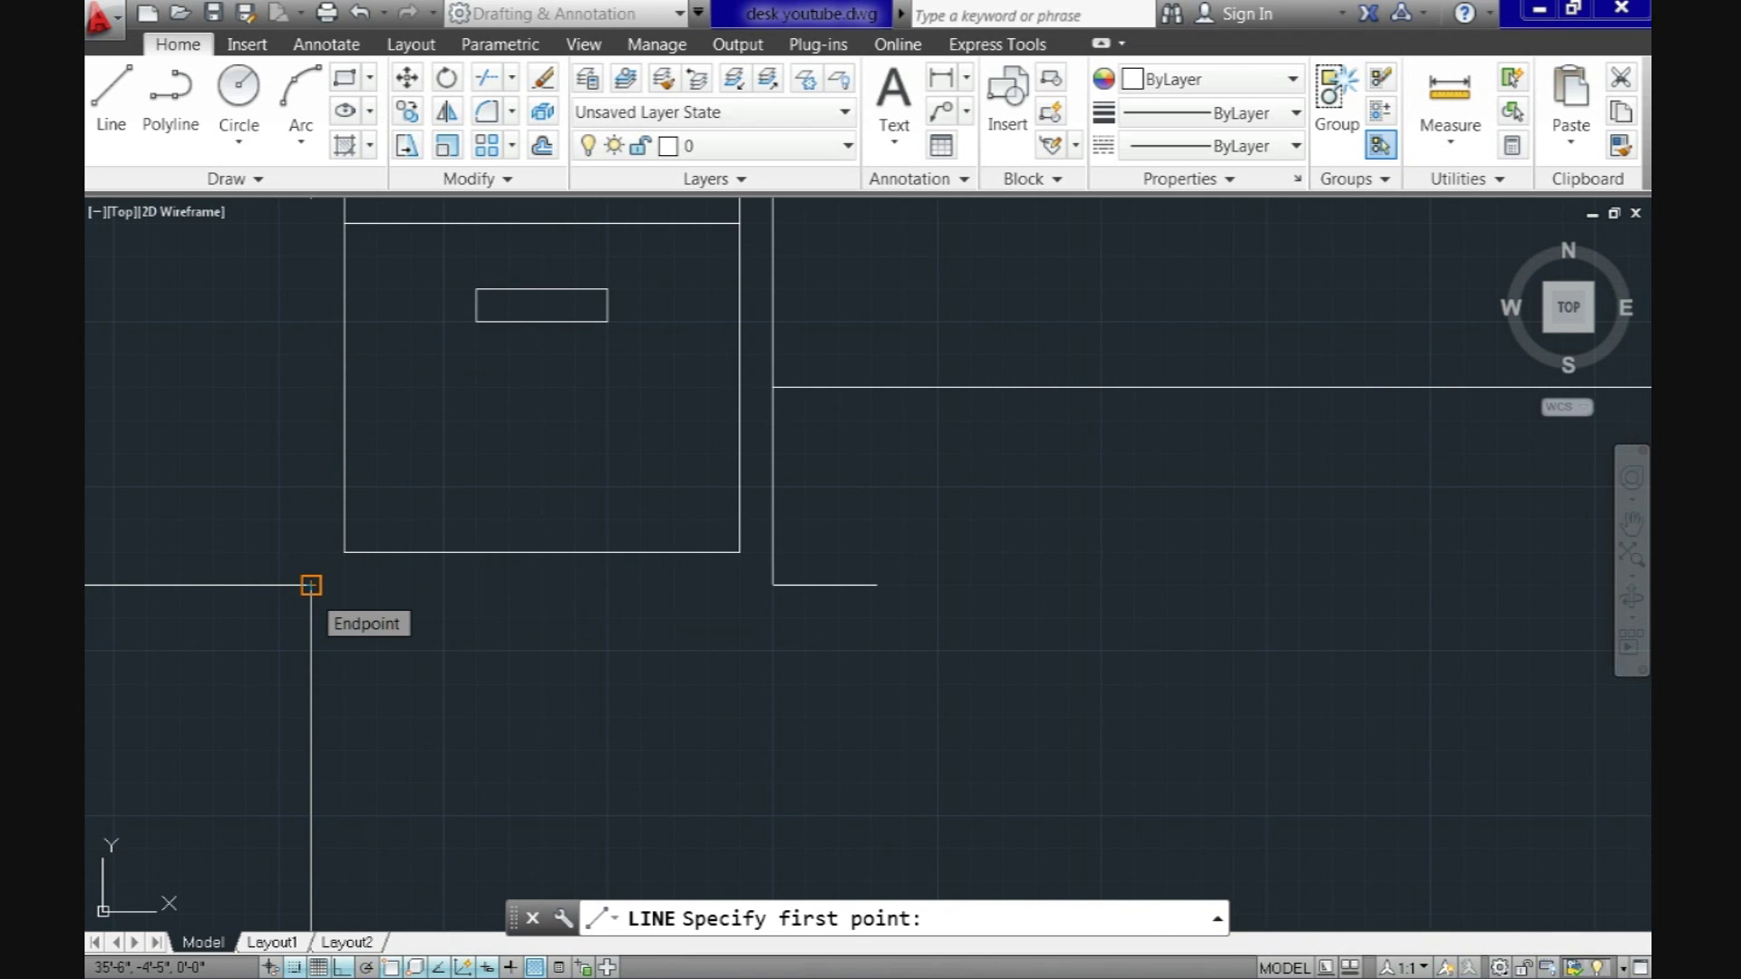
{"action": "scroll", "coordinate": [311, 585], "scroll_direction": "down", "scroll_amount": 5}
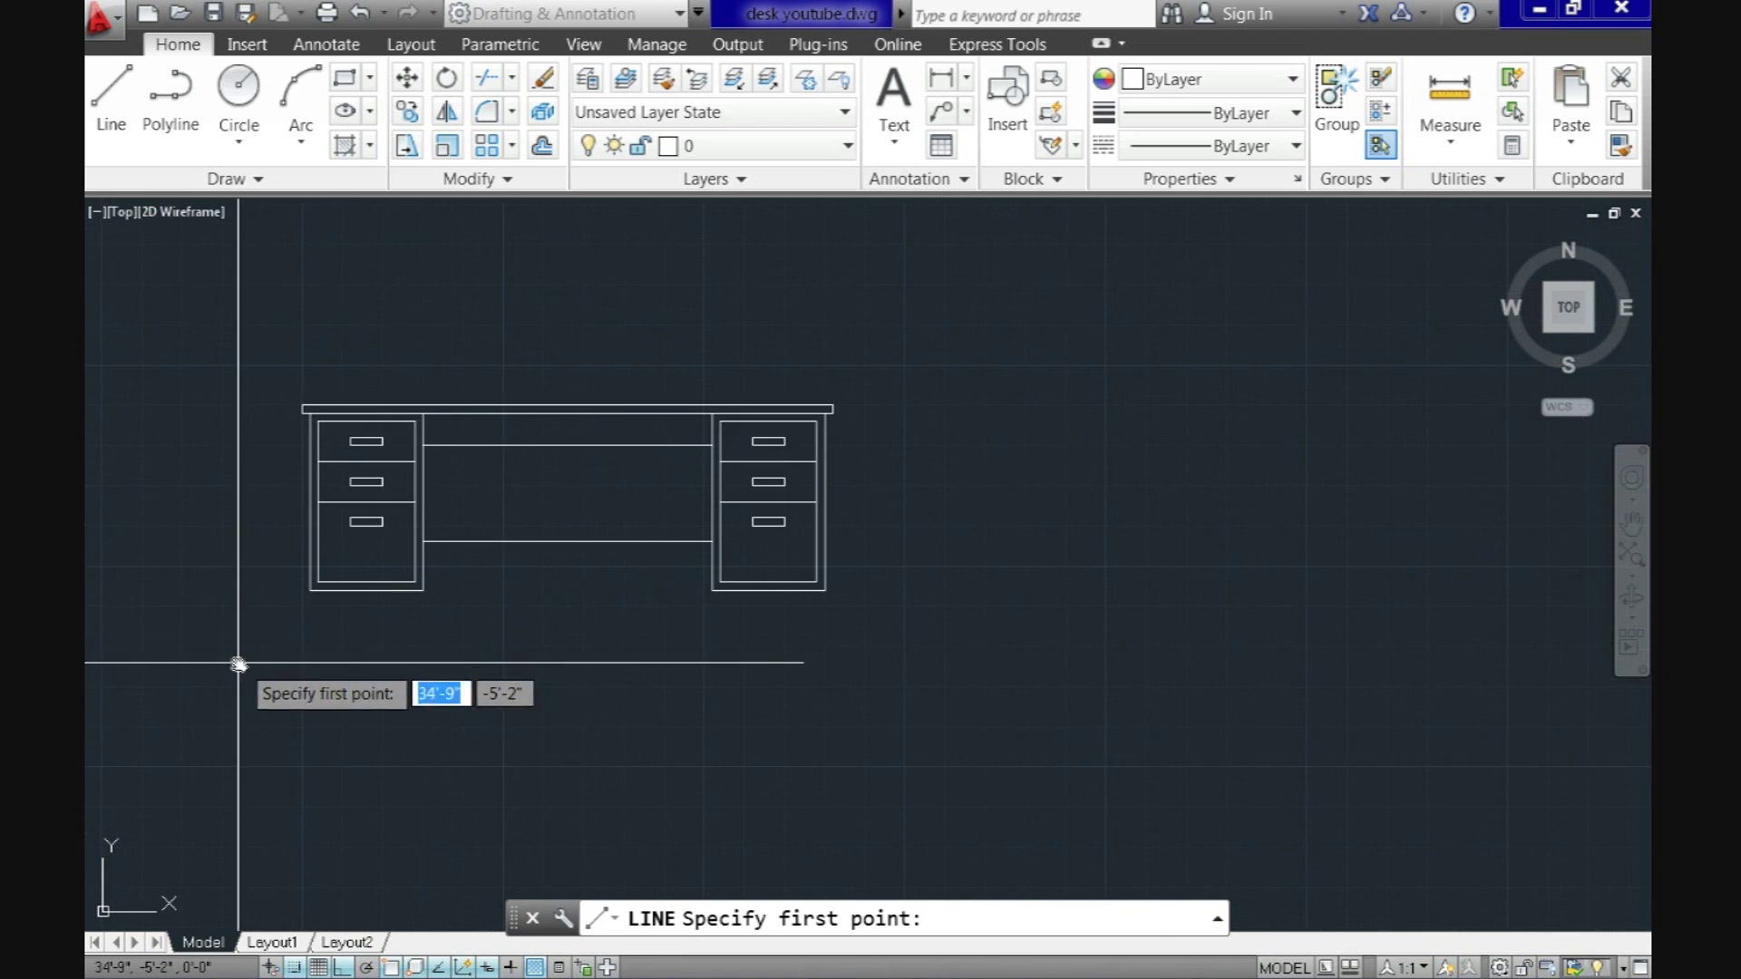
{"action": "mouse_move", "coordinate": [242, 670]}
{"action": "middle_mouse_down"}
{"action": "mouse_move", "coordinate": [642, 552]}
{"action": "mouse_move", "coordinate": [764, 560]}
{"action": "middle_mouse_up"}
{"action": "scroll", "coordinate": [463, 558], "scroll_direction": "up", "scroll_amount": 4}
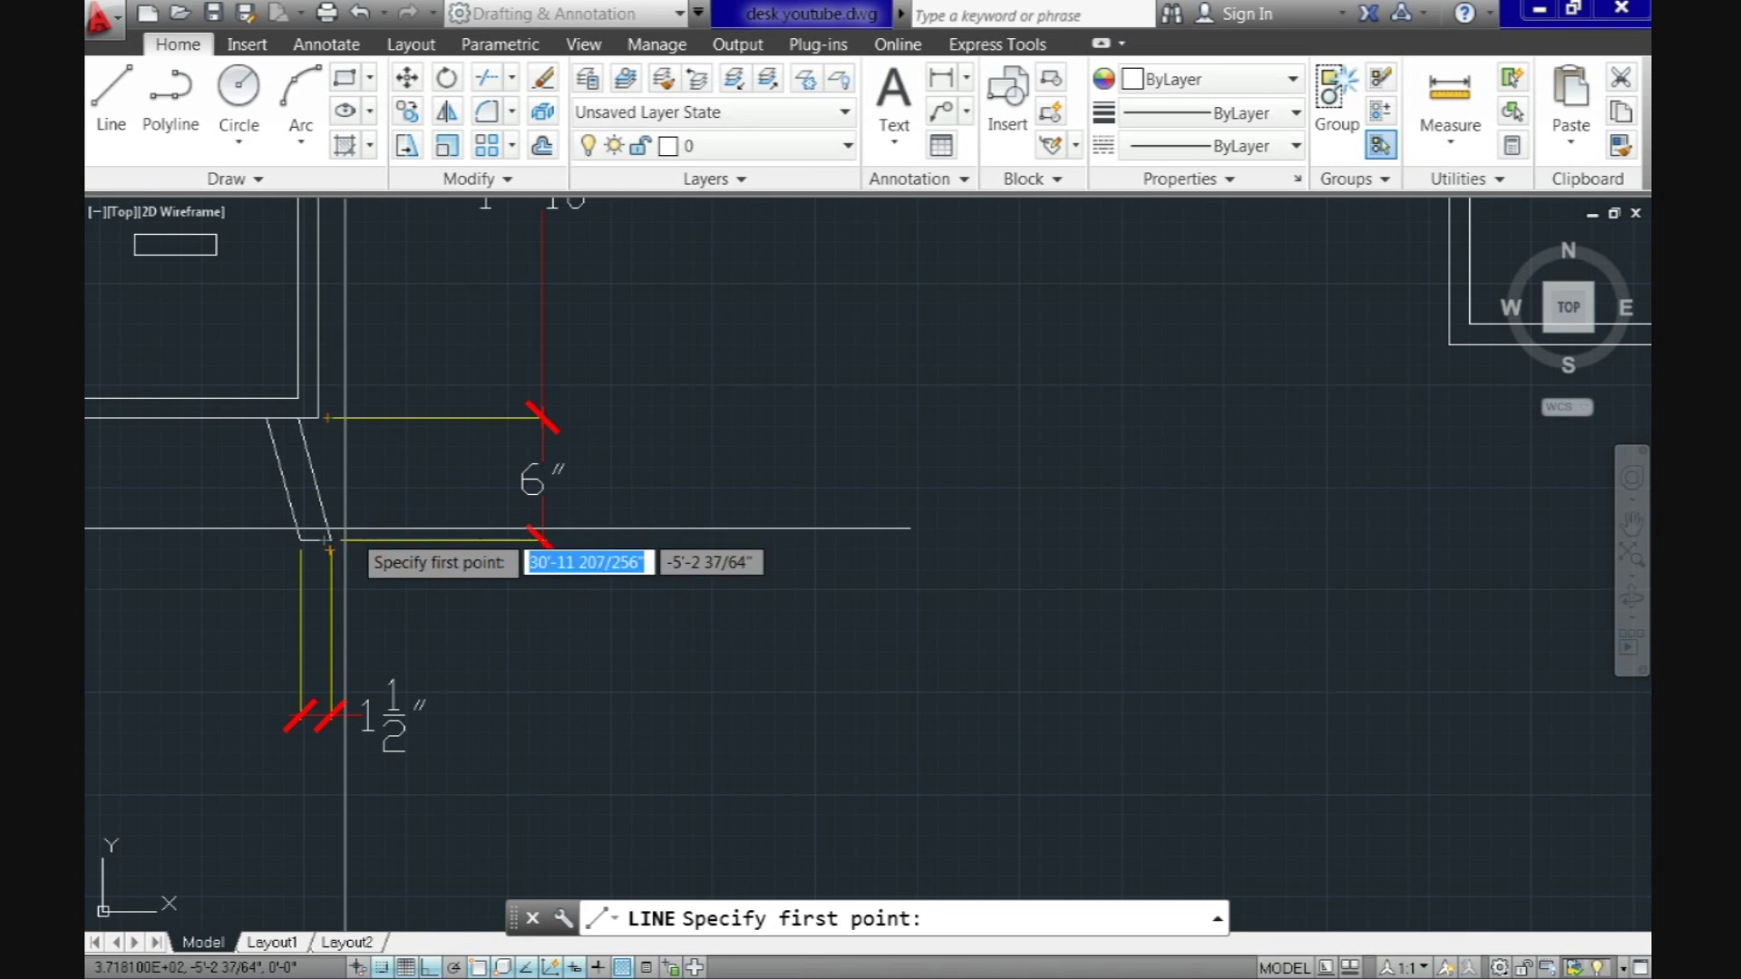
{"action": "scroll", "coordinate": [693, 540], "scroll_direction": "down", "scroll_amount": 3}
{"action": "scroll", "coordinate": [861, 533], "scroll_direction": "up", "scroll_amount": 6}
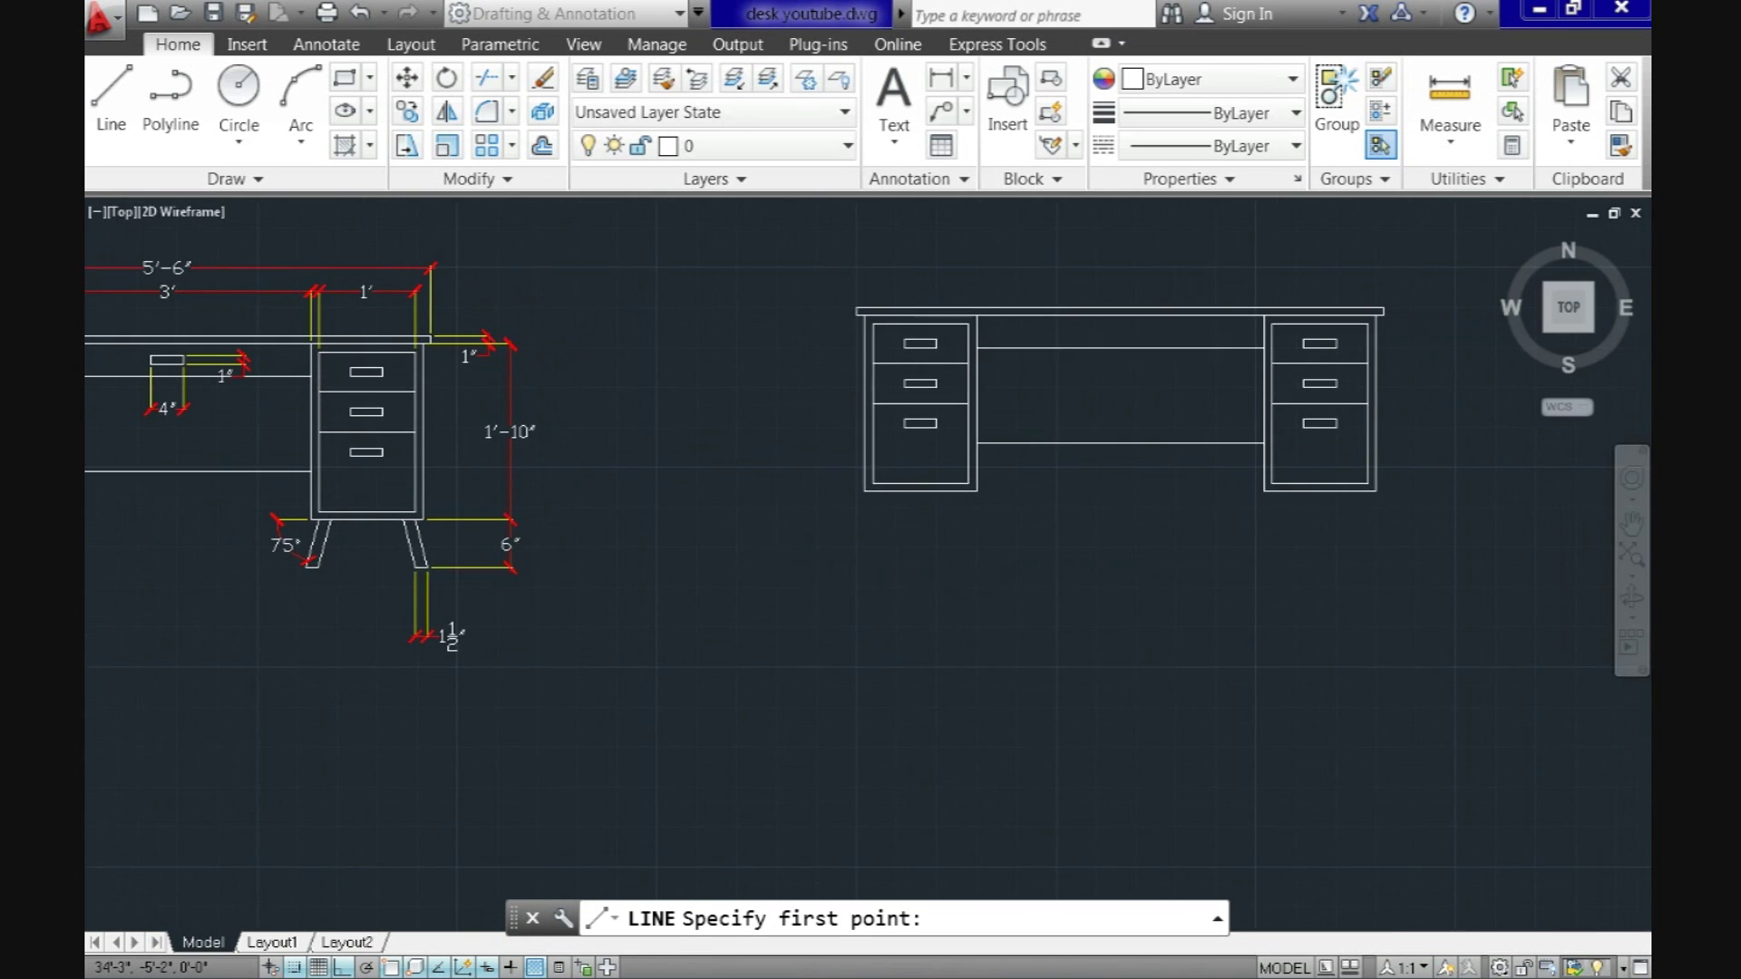
{"action": "middle_click_drag", "start_coordinate": [818, 481], "coordinate": [665, 599]}
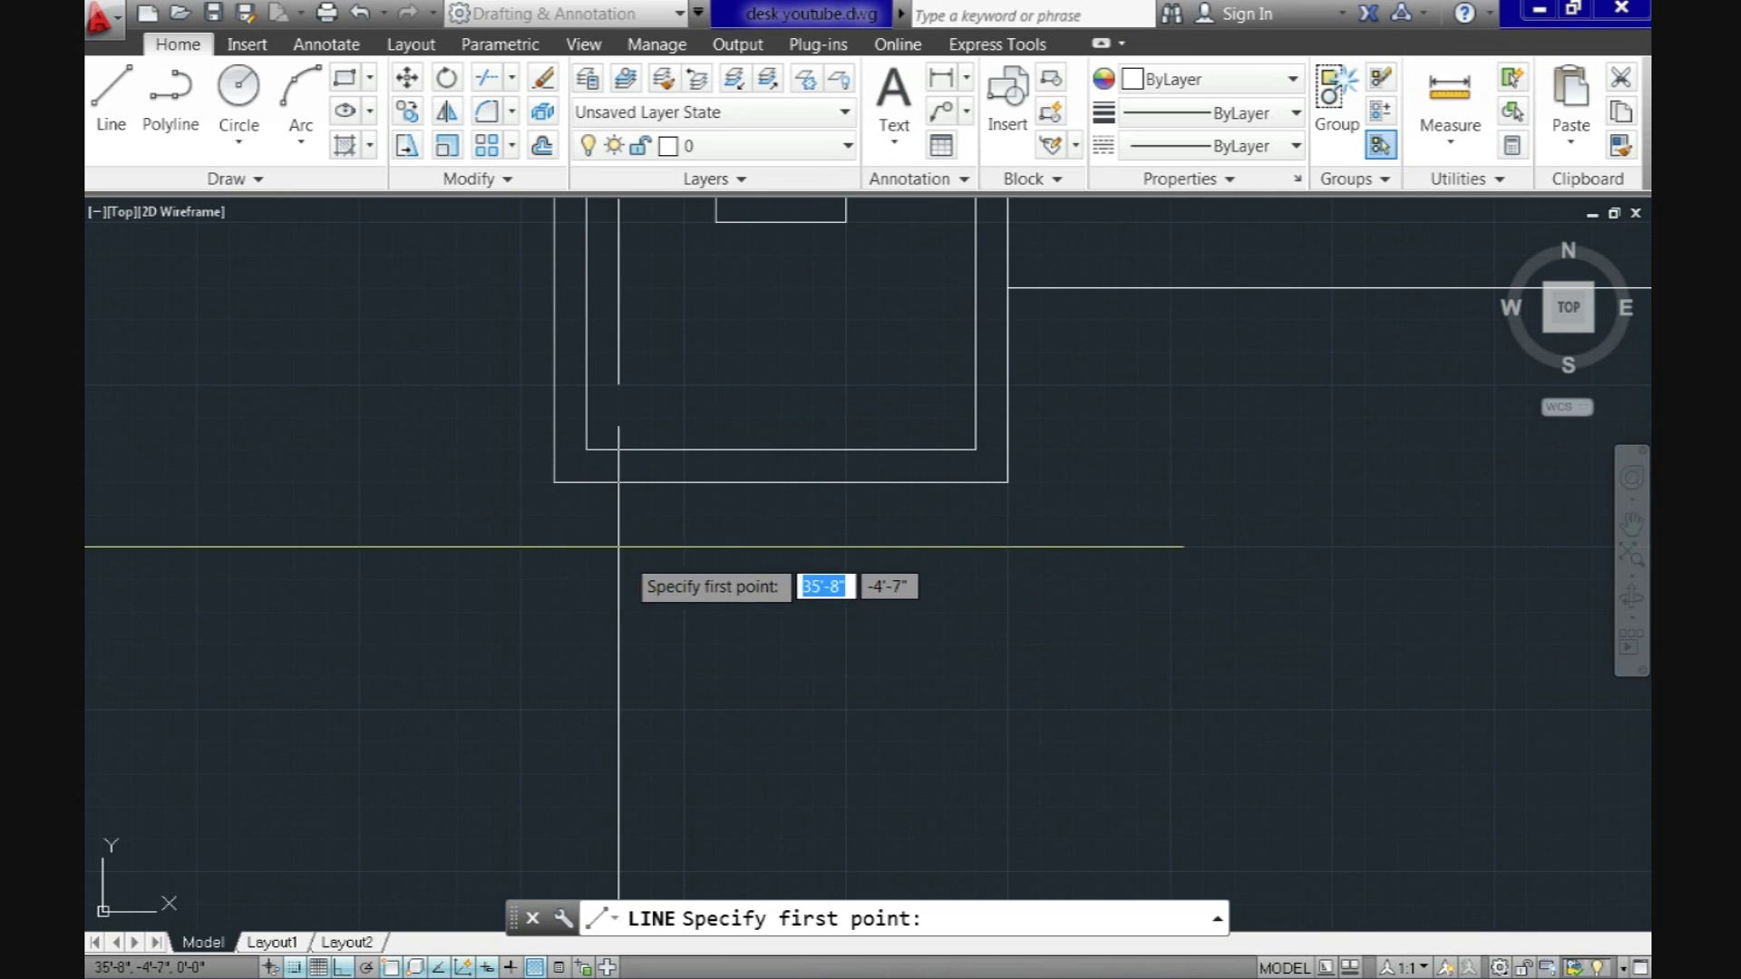
Step: Draw the leg guide: 6 down from the pedestal's lower-left corner, then a 1.5 foot
{"action": "left_click", "coordinate": [553, 482]}
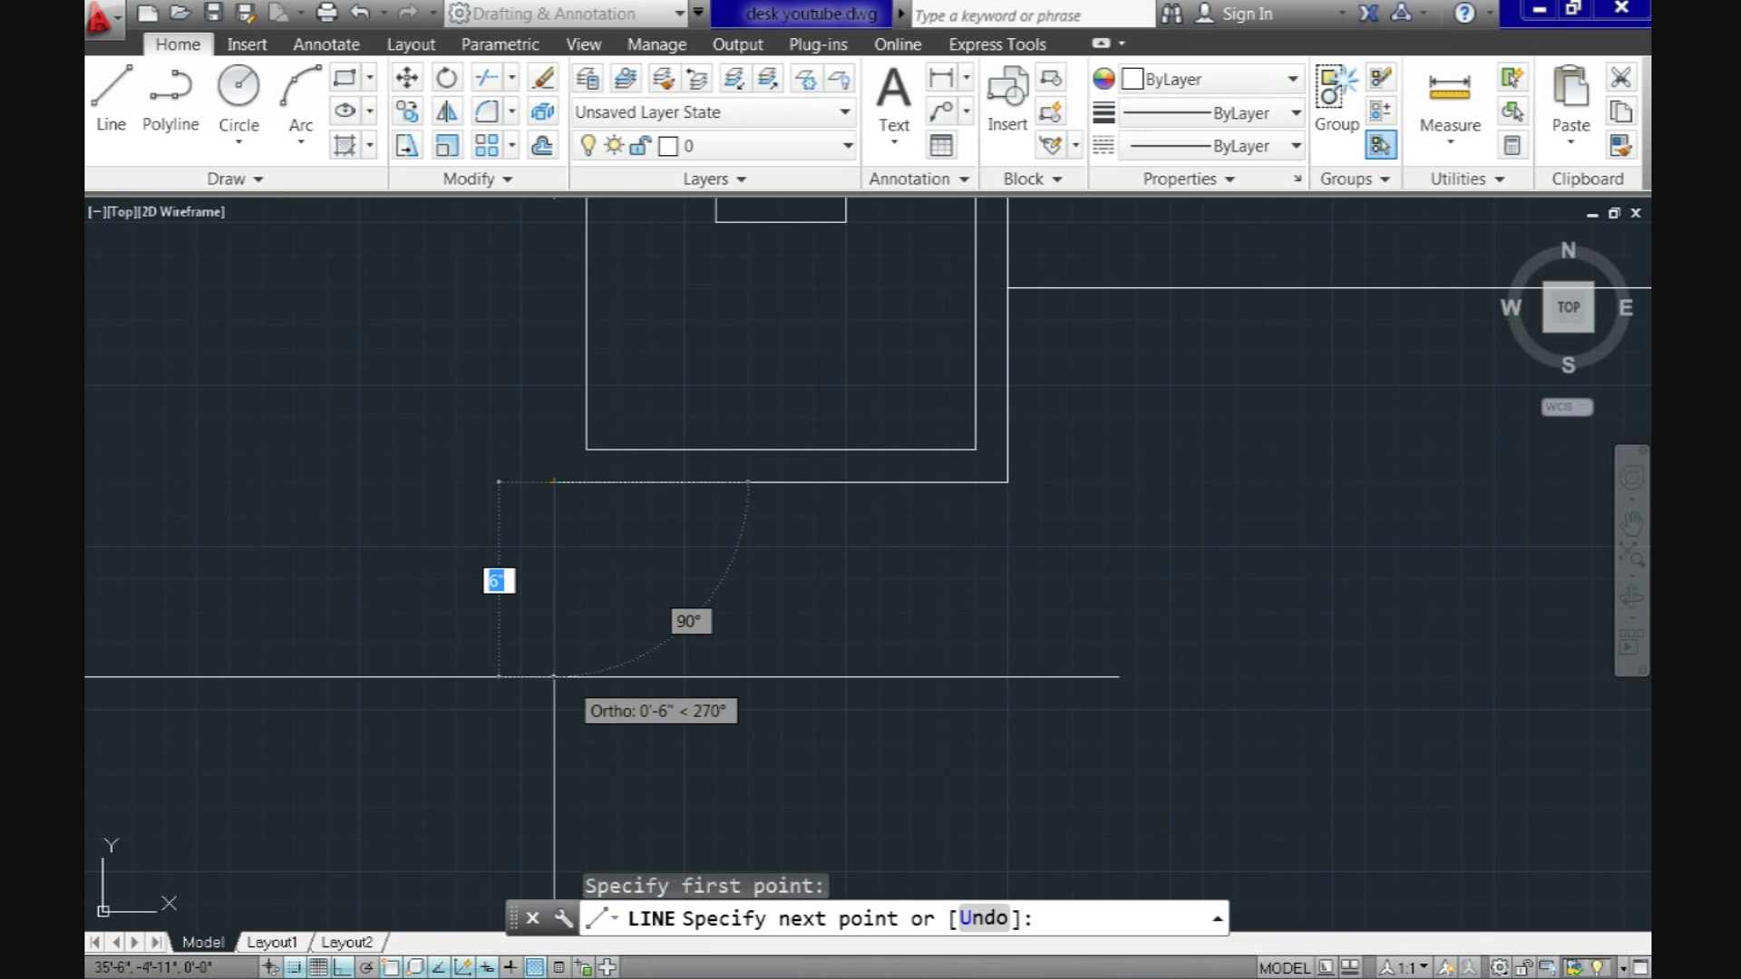
{"action": "type", "text": "6"}
{"action": "key", "text": "Return"}
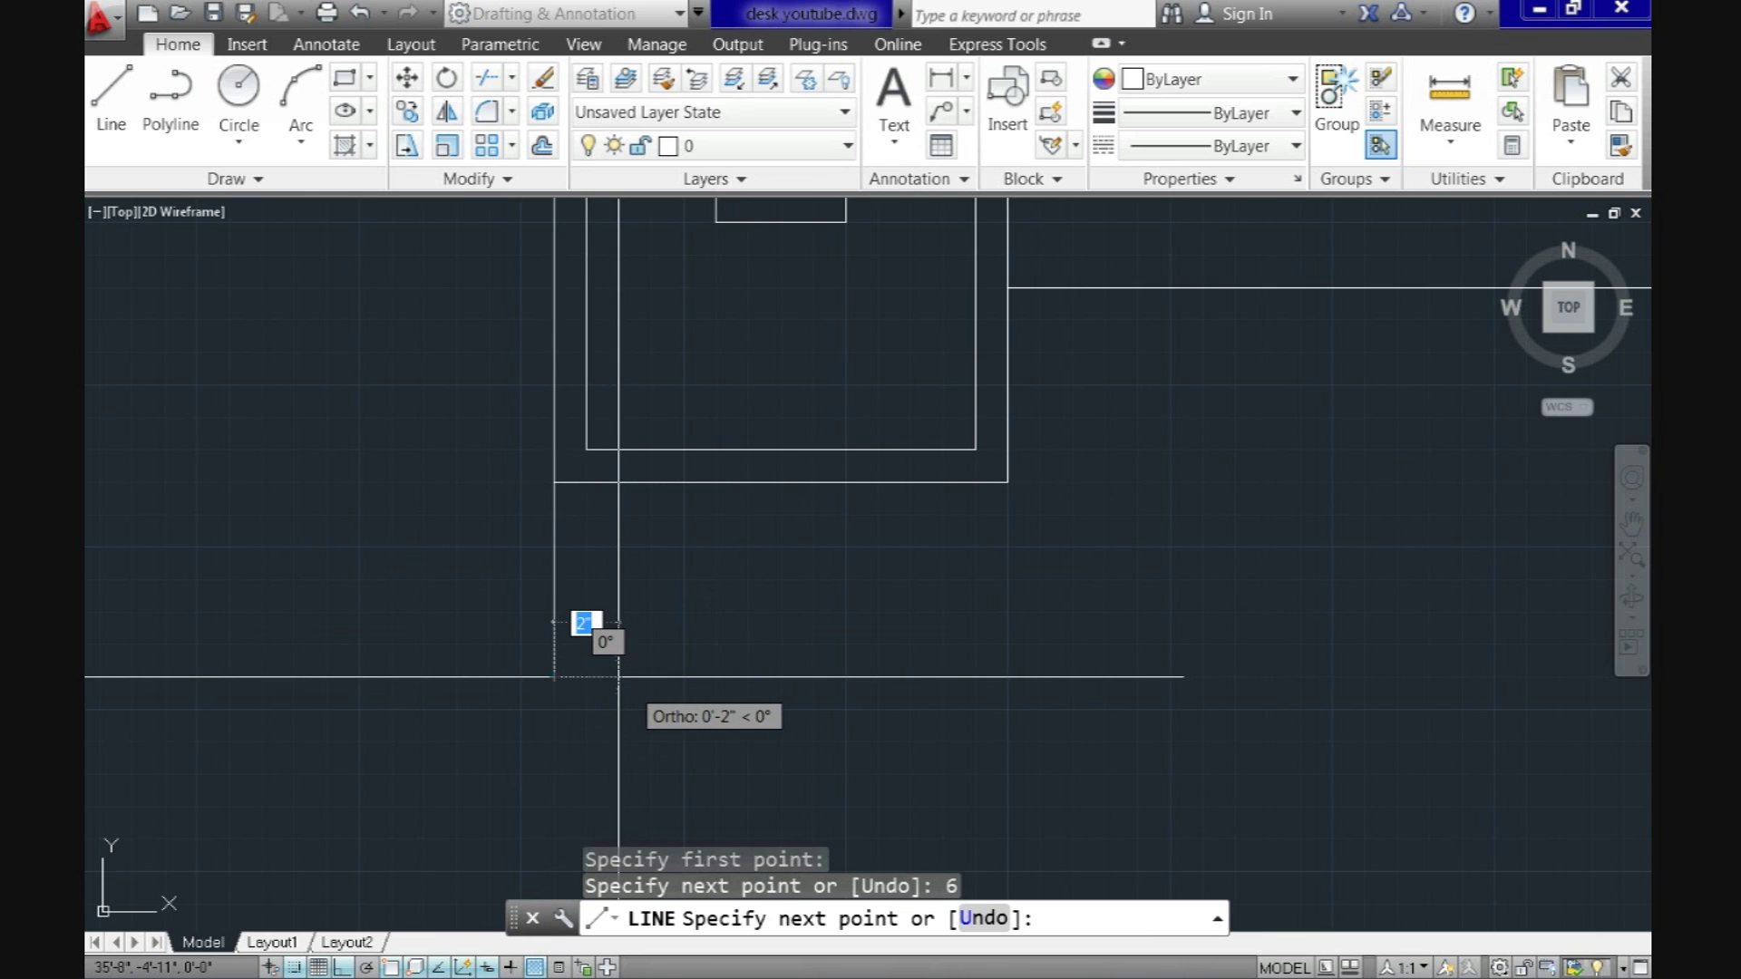
{"action": "scroll", "coordinate": [618, 677], "scroll_direction": "up", "scroll_amount": 3}
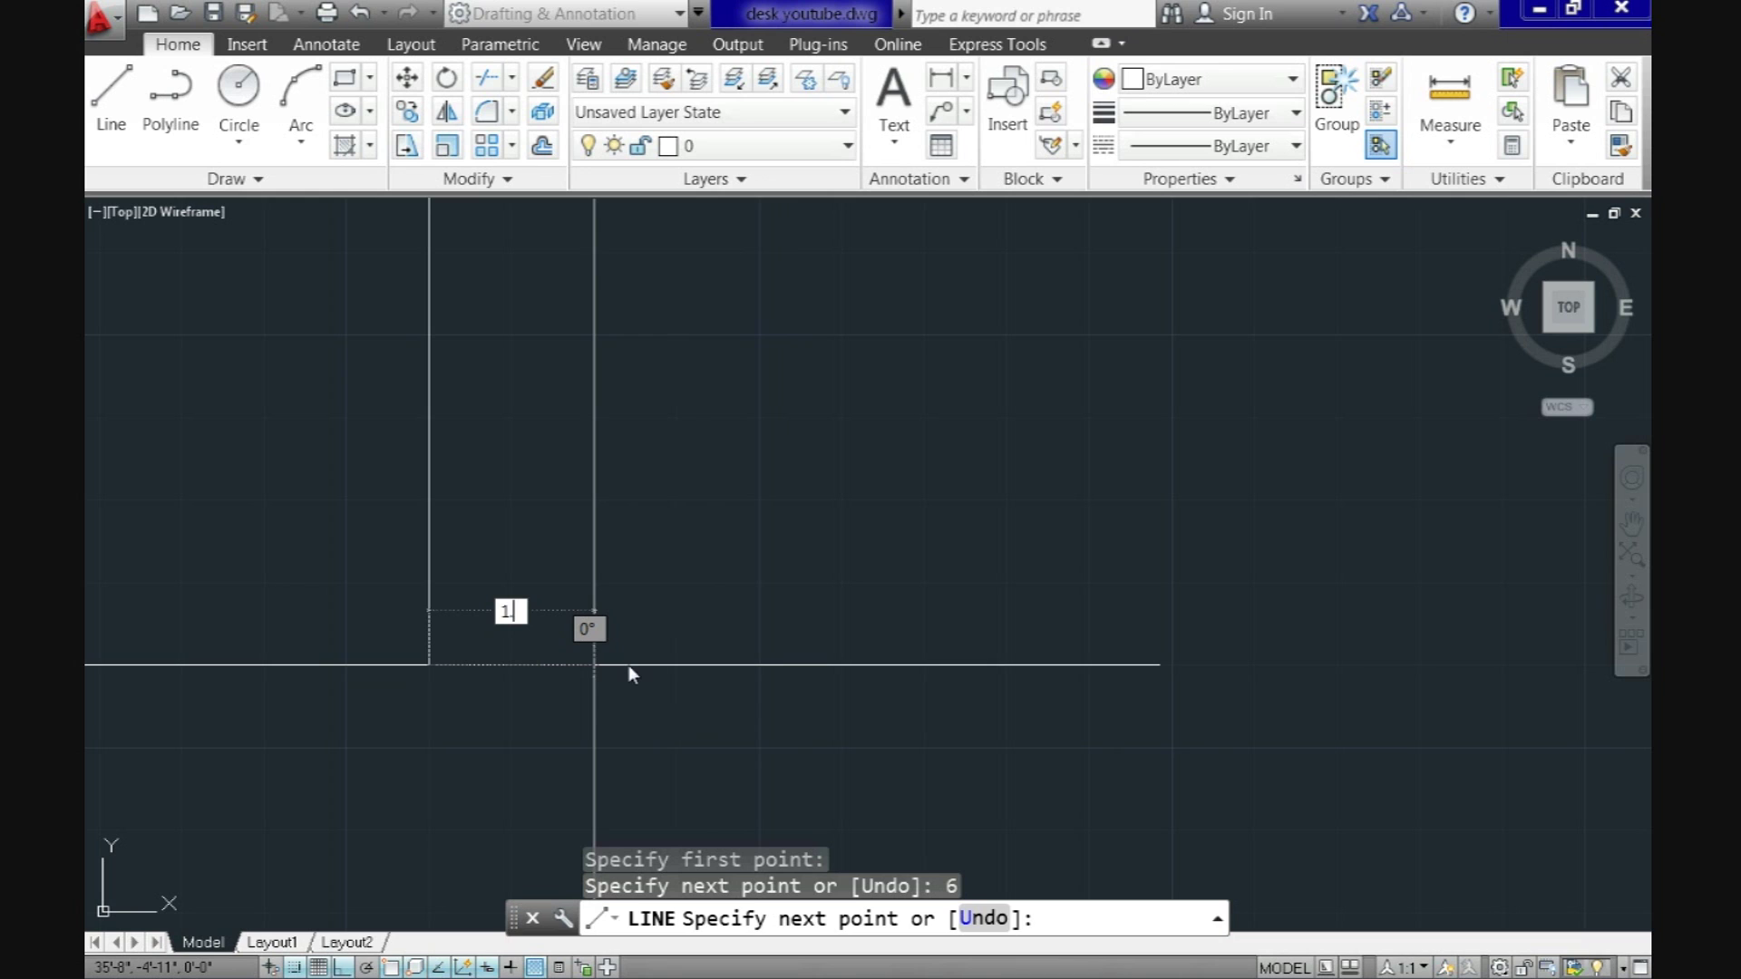
{"action": "type", "text": ".5"}
{"action": "key", "text": "Return"}
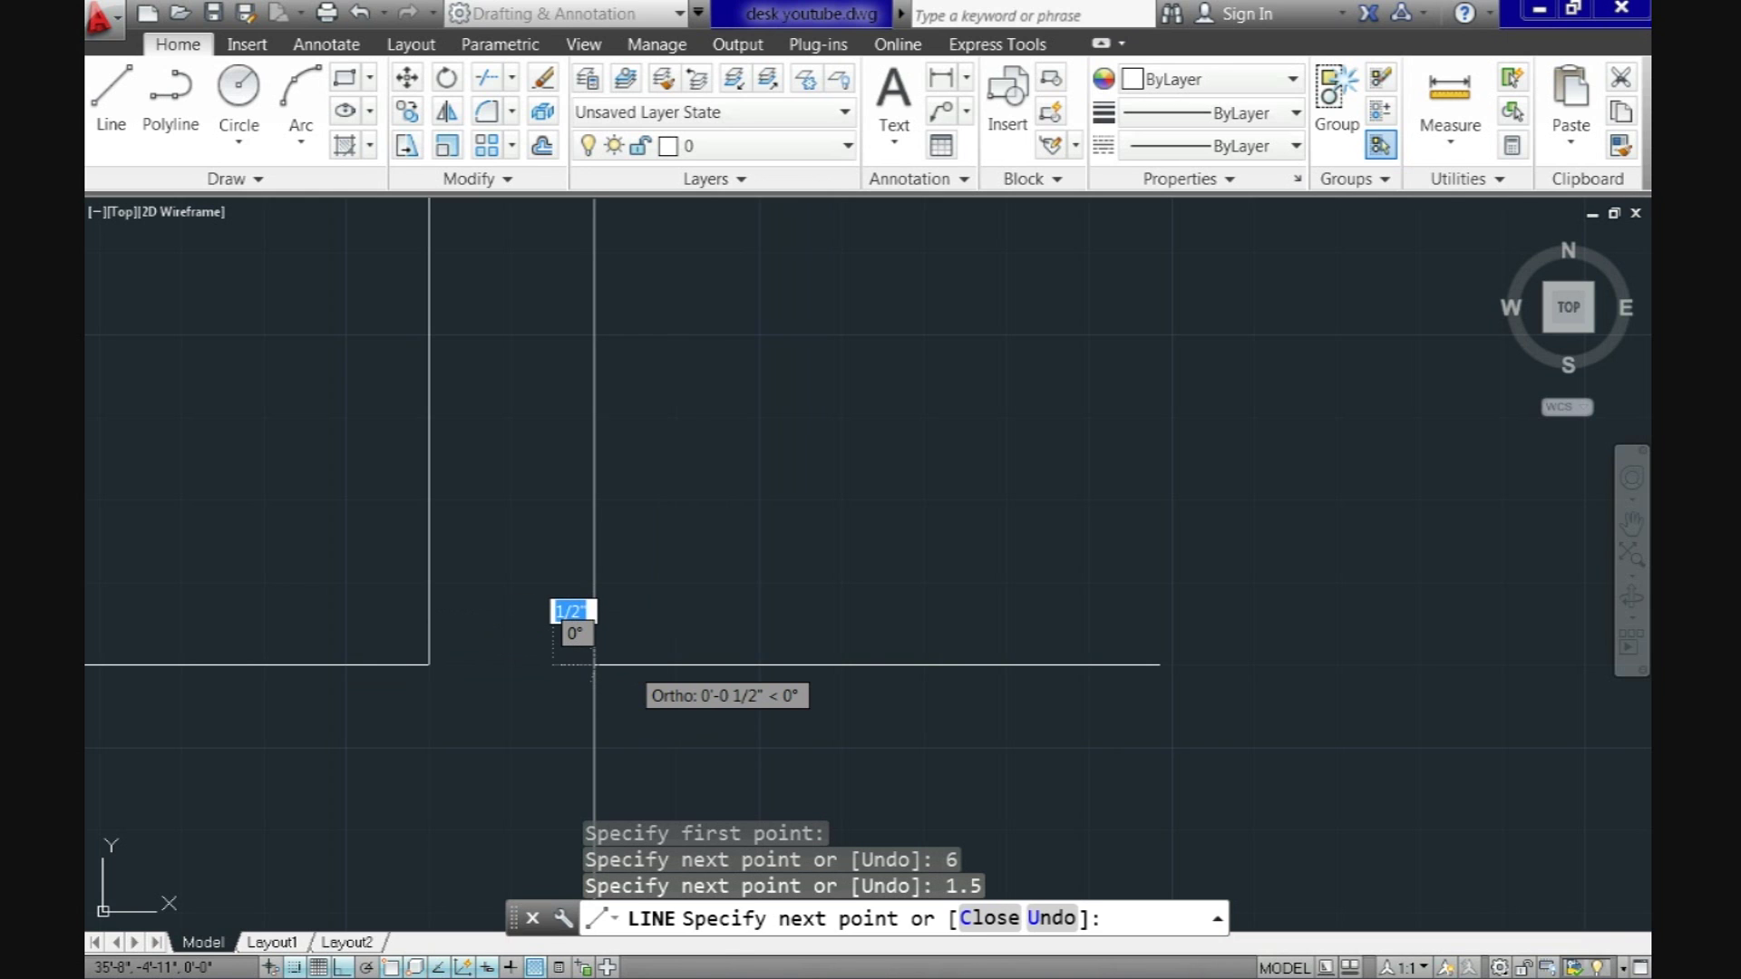
{"action": "key", "text": "Return"}
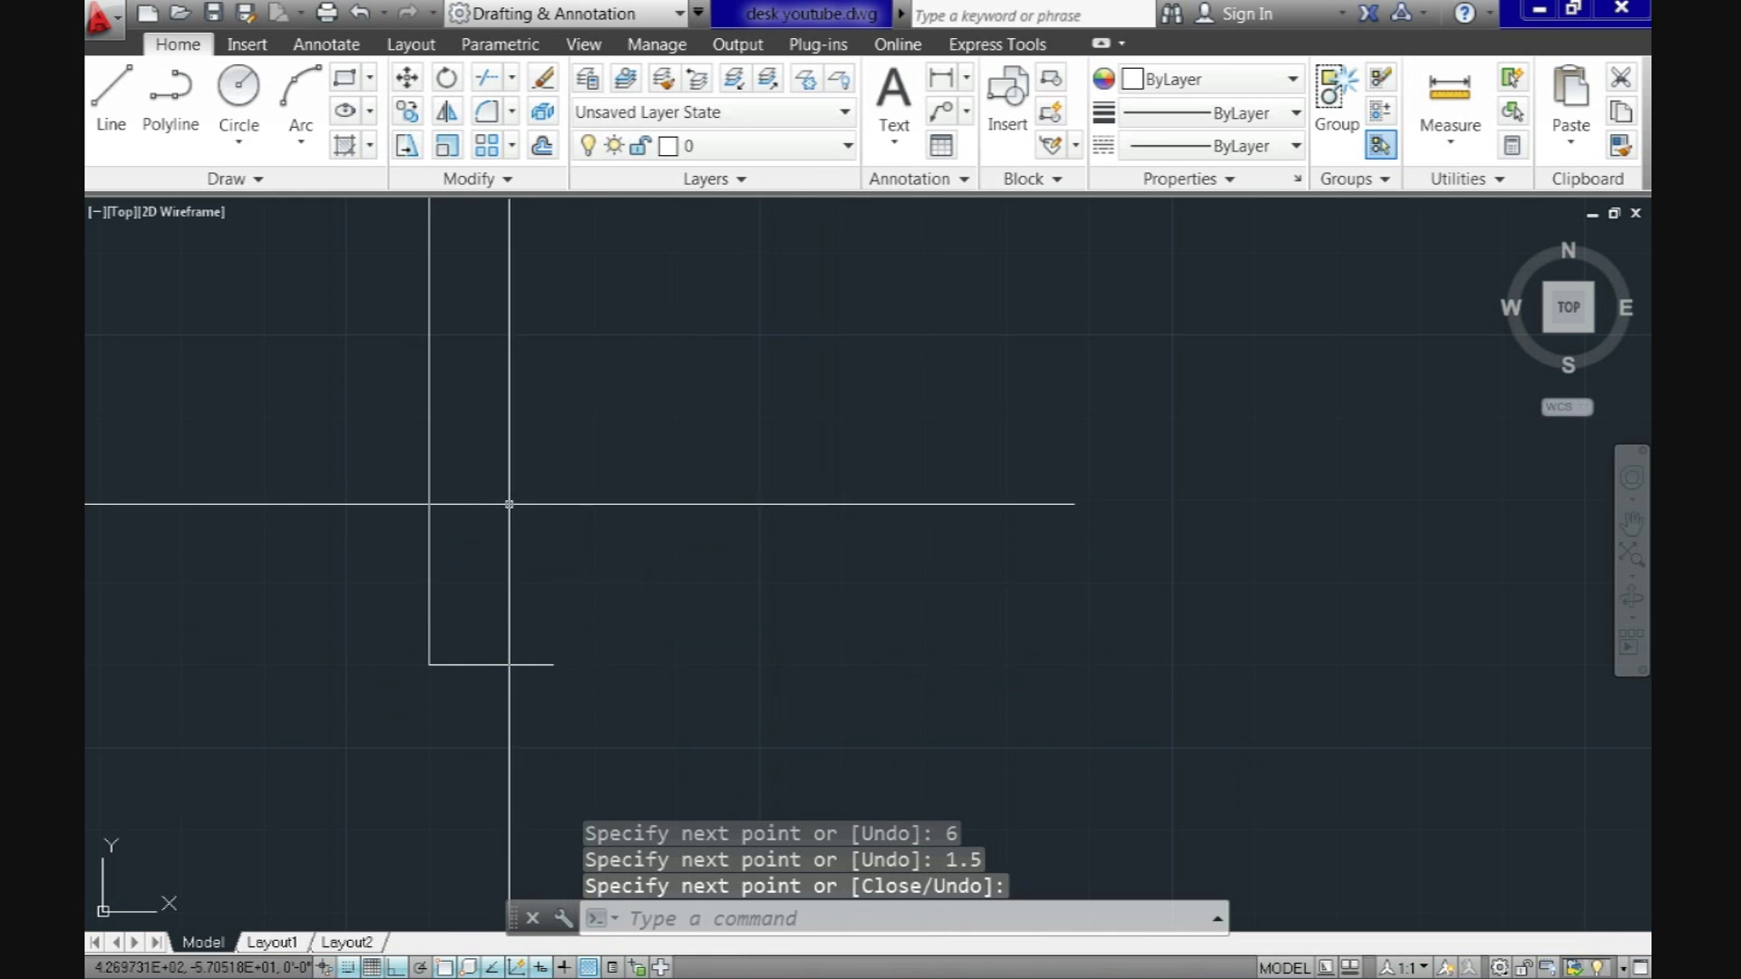
{"action": "scroll", "coordinate": [509, 504], "scroll_direction": "down", "scroll_amount": 3}
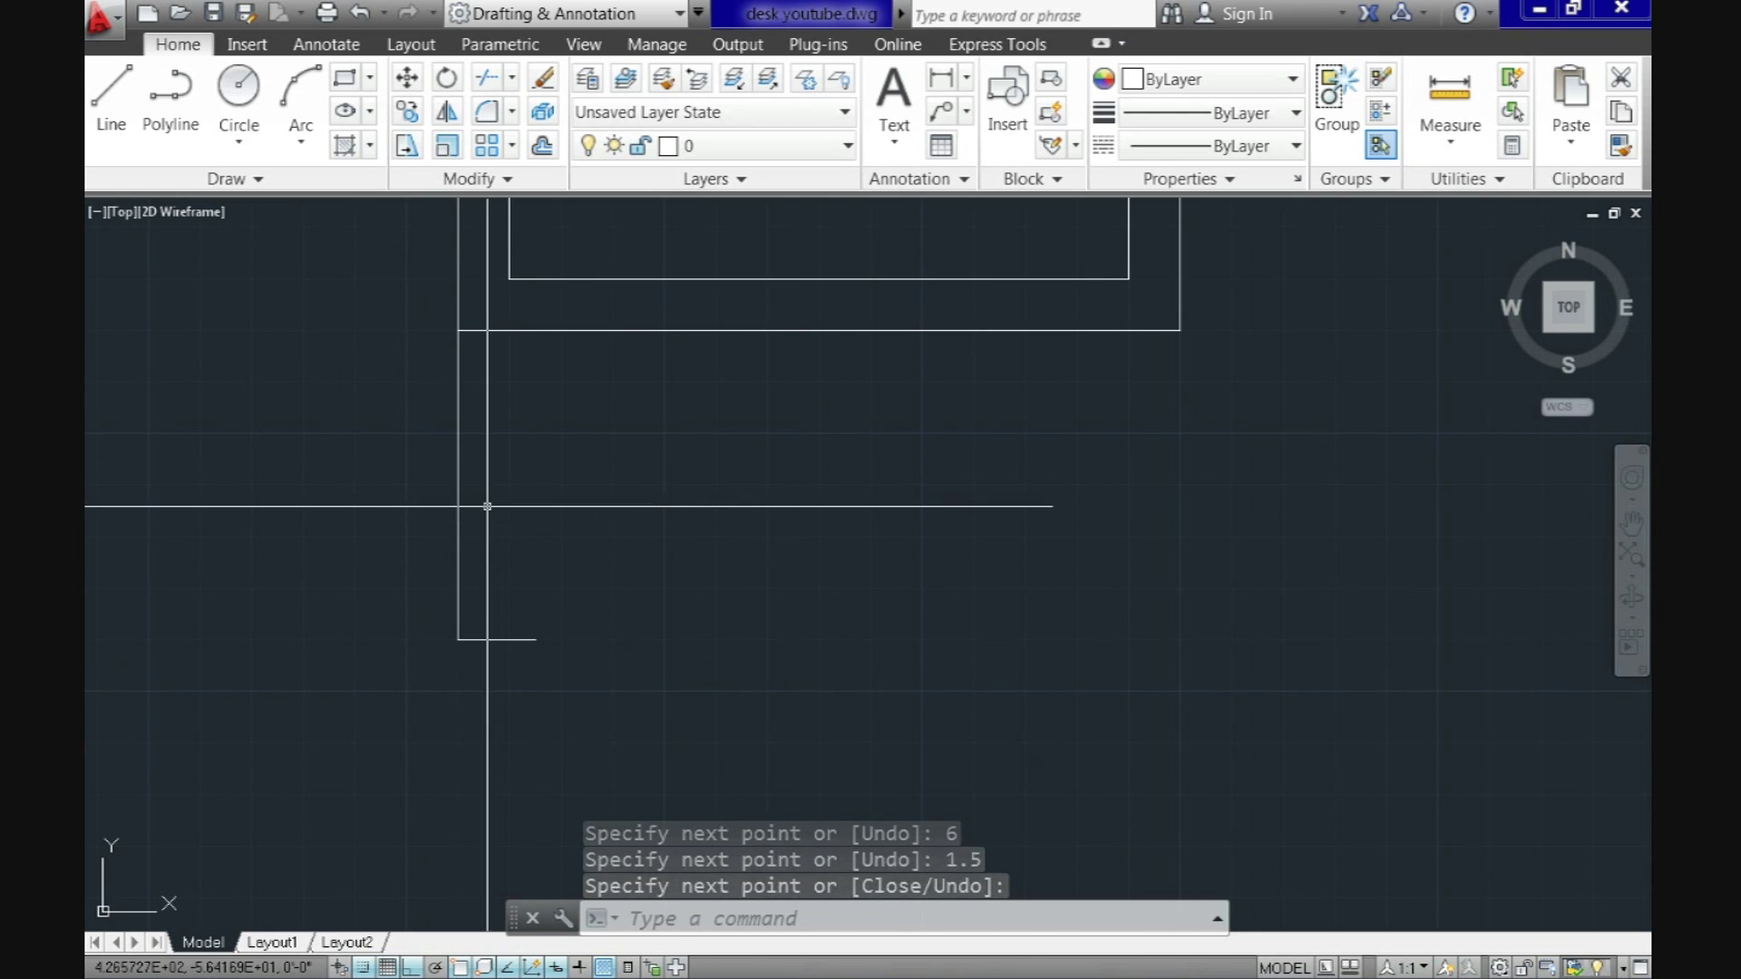
{"action": "left_click", "coordinate": [487, 505]}
Step: Delete the vertical leg line and draw a 6.3-long line at 75° from the foot's left end
{"action": "left_click", "coordinate": [406, 514]}
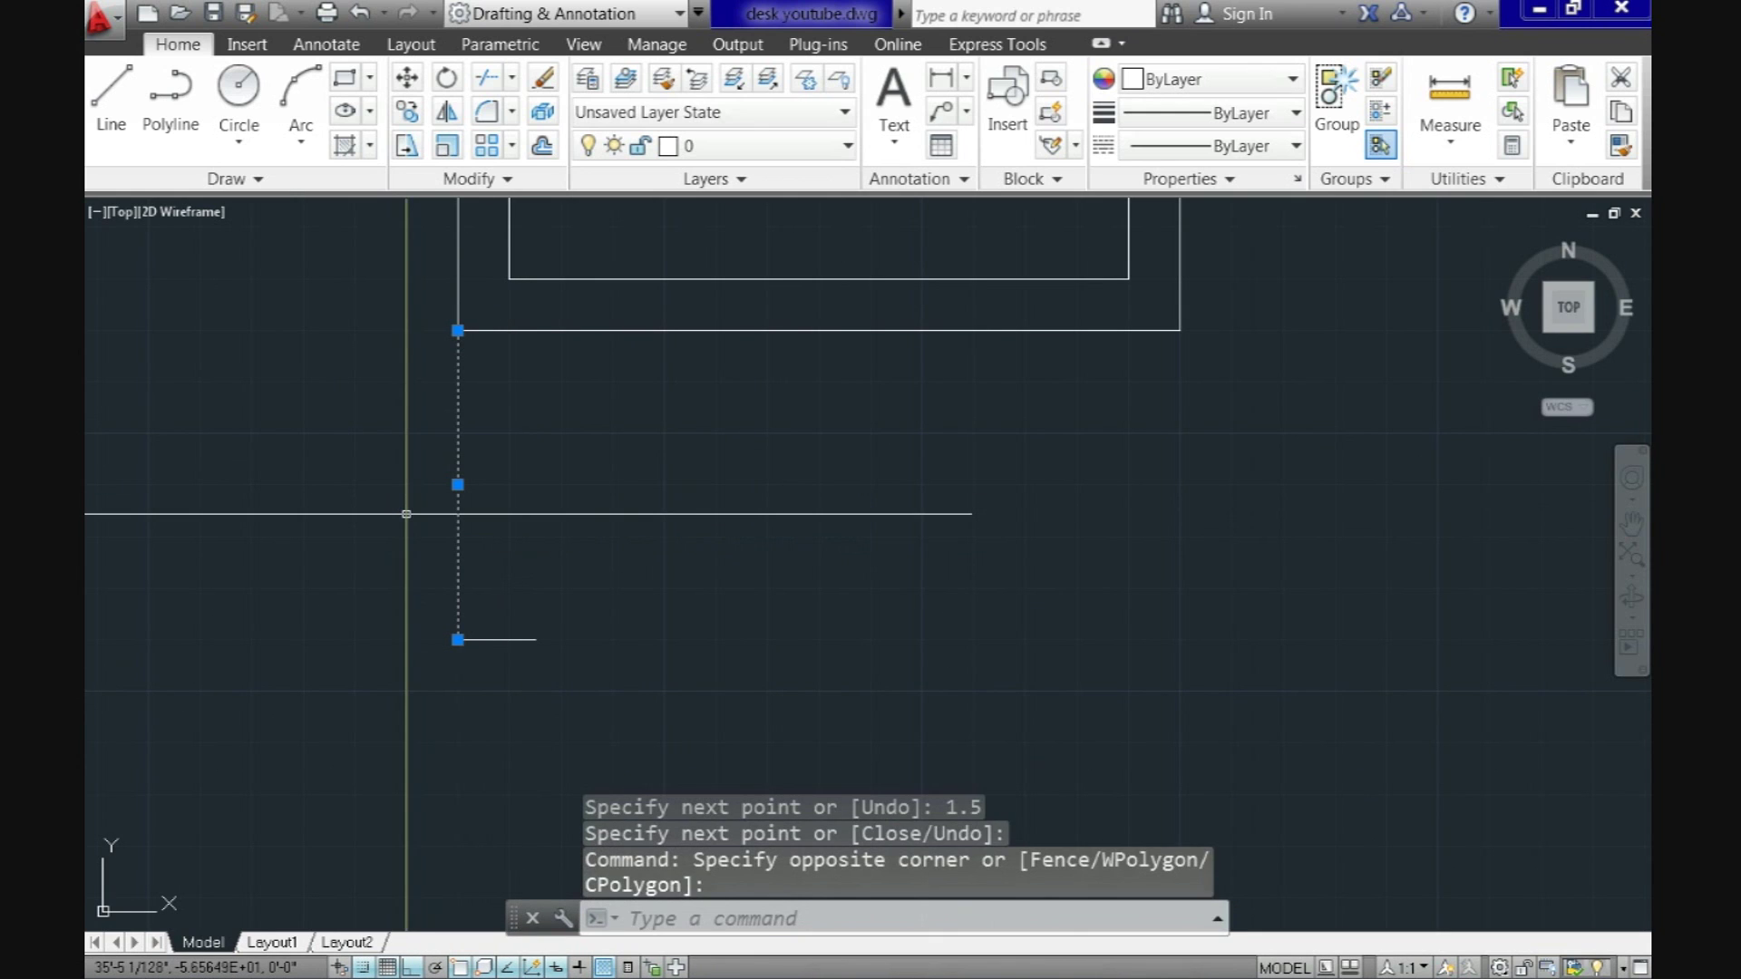
{"action": "key", "text": "Delete"}
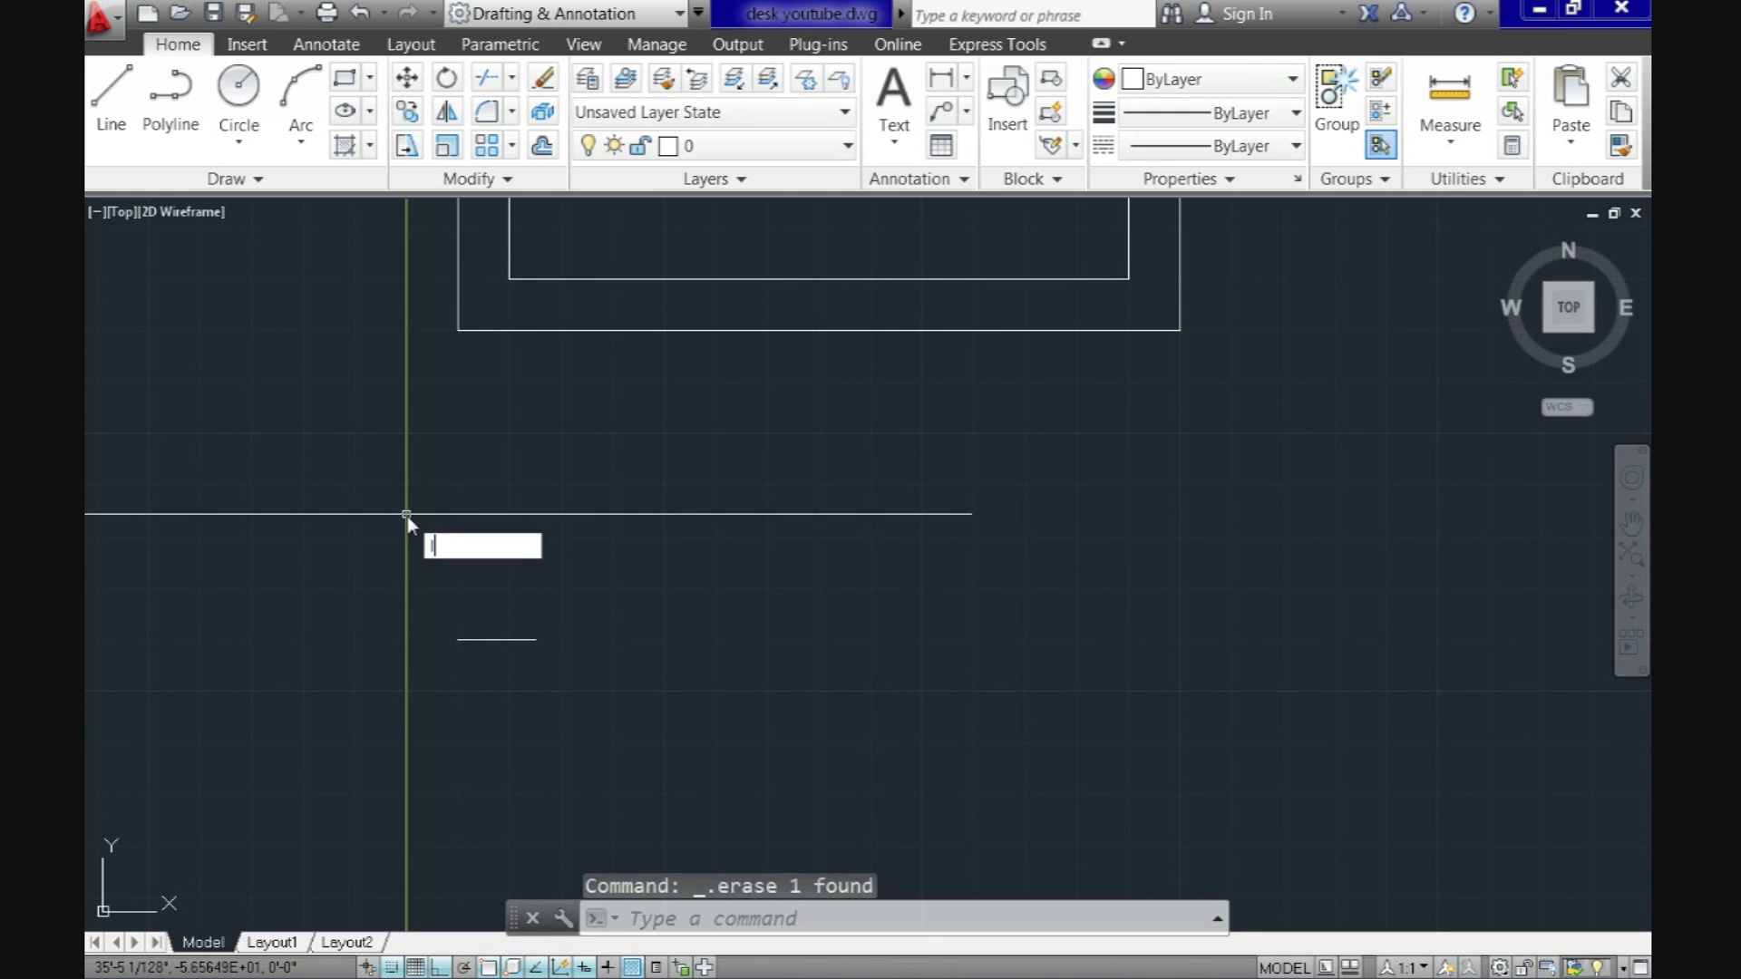
{"action": "type", "text": "l"}
{"action": "key", "text": "Return"}
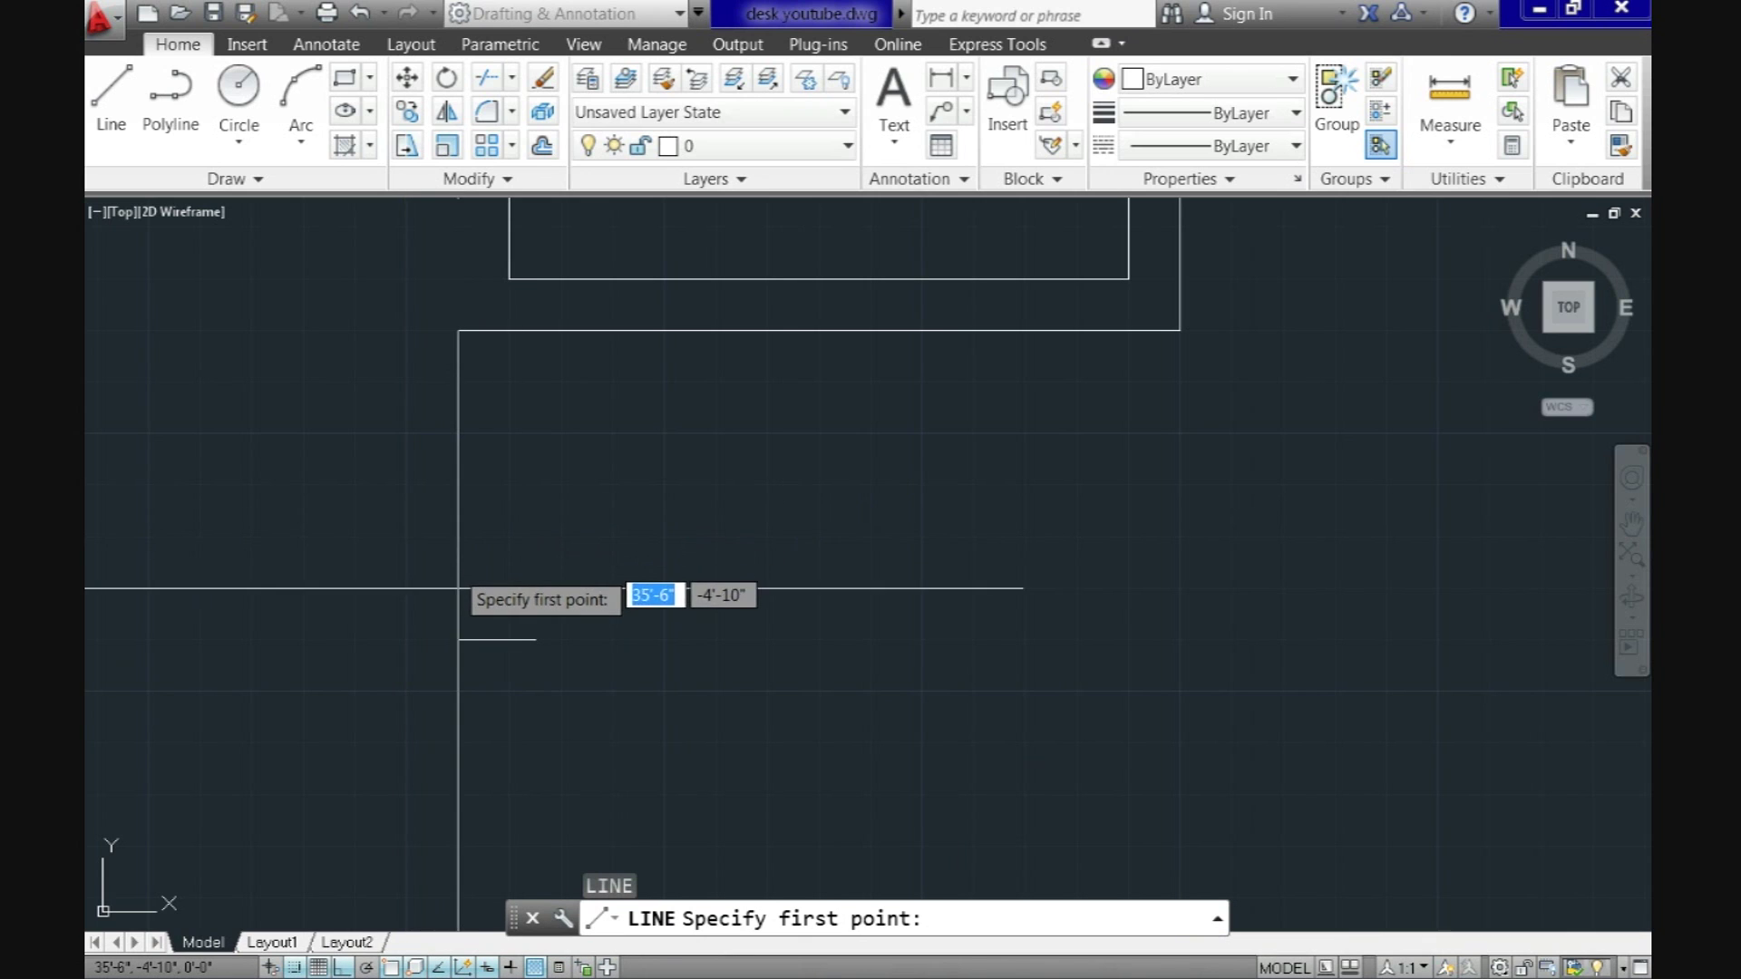
{"action": "left_click", "coordinate": [457, 640]}
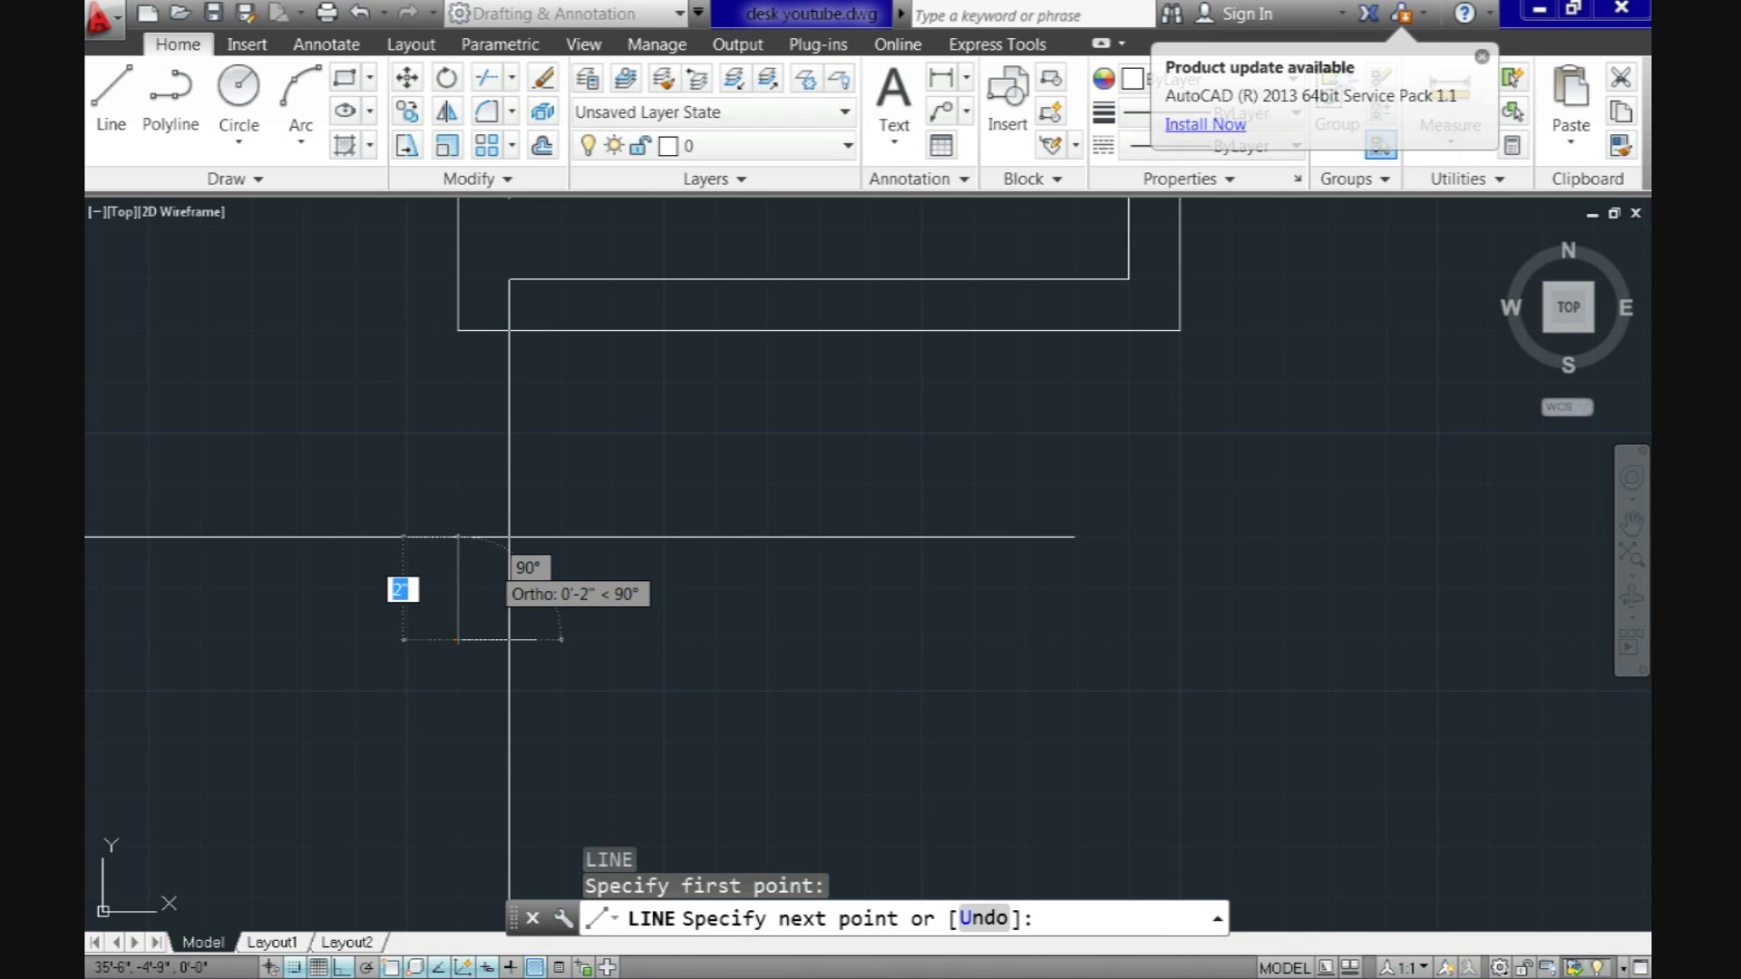
{"action": "type", "text": "6."}
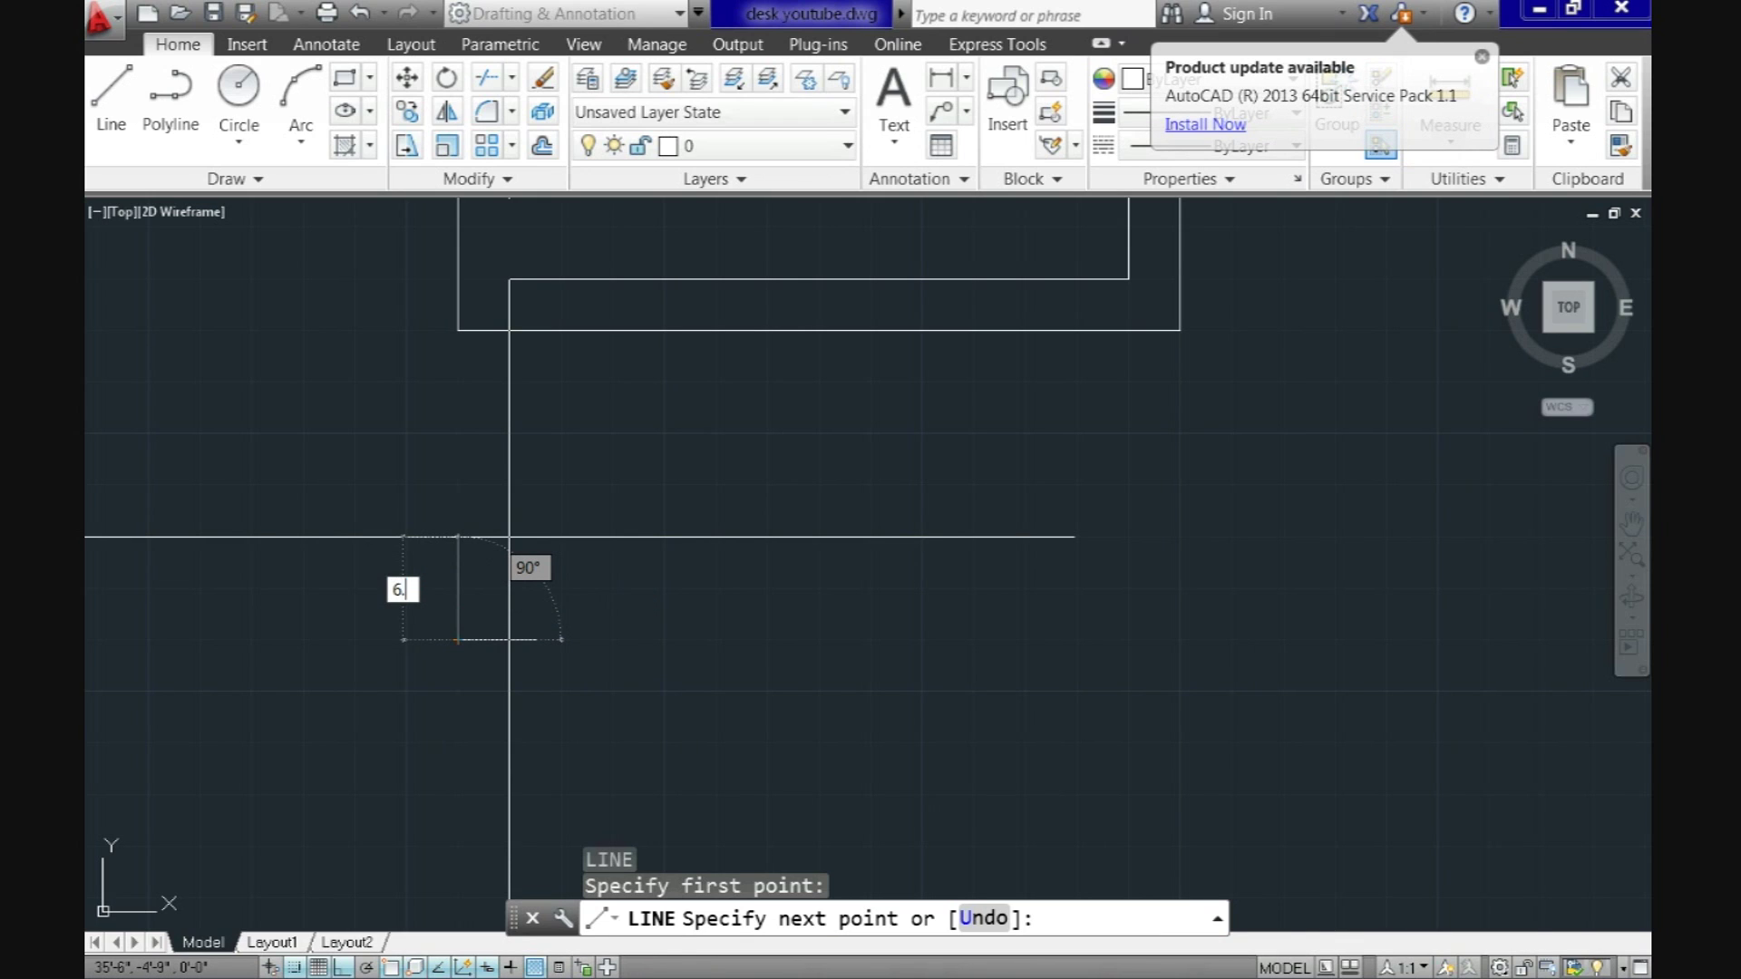
{"action": "type", "text": "3"}
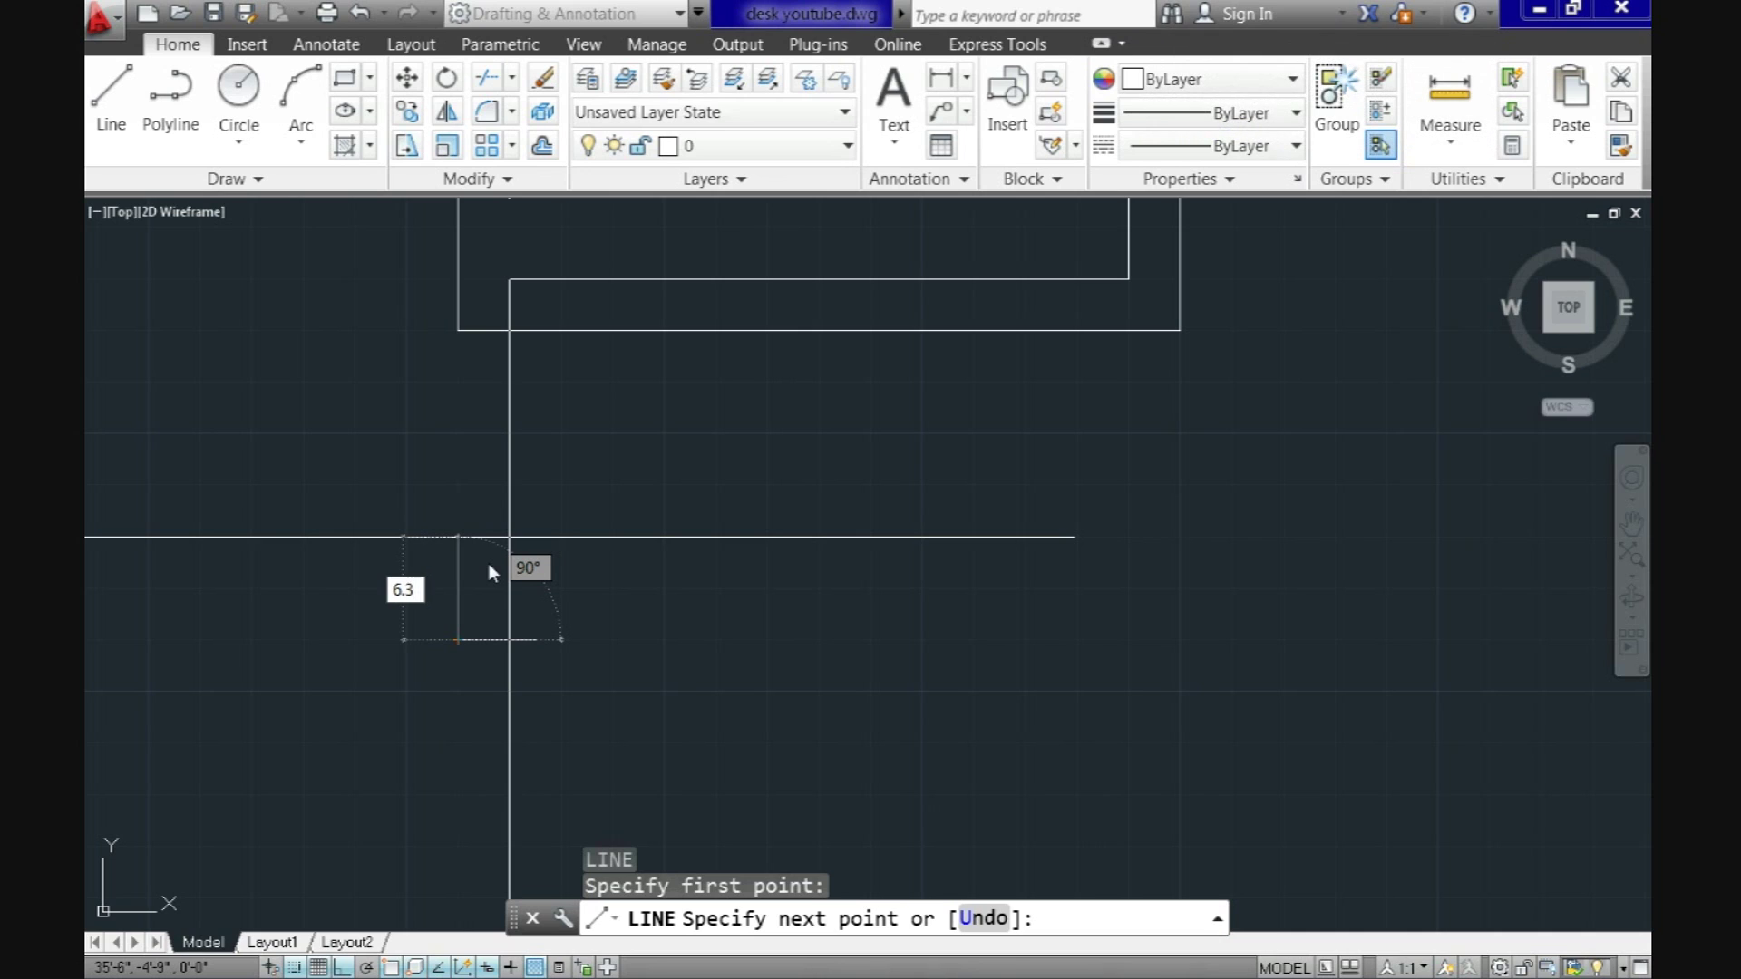
{"action": "key", "text": "Tab"}
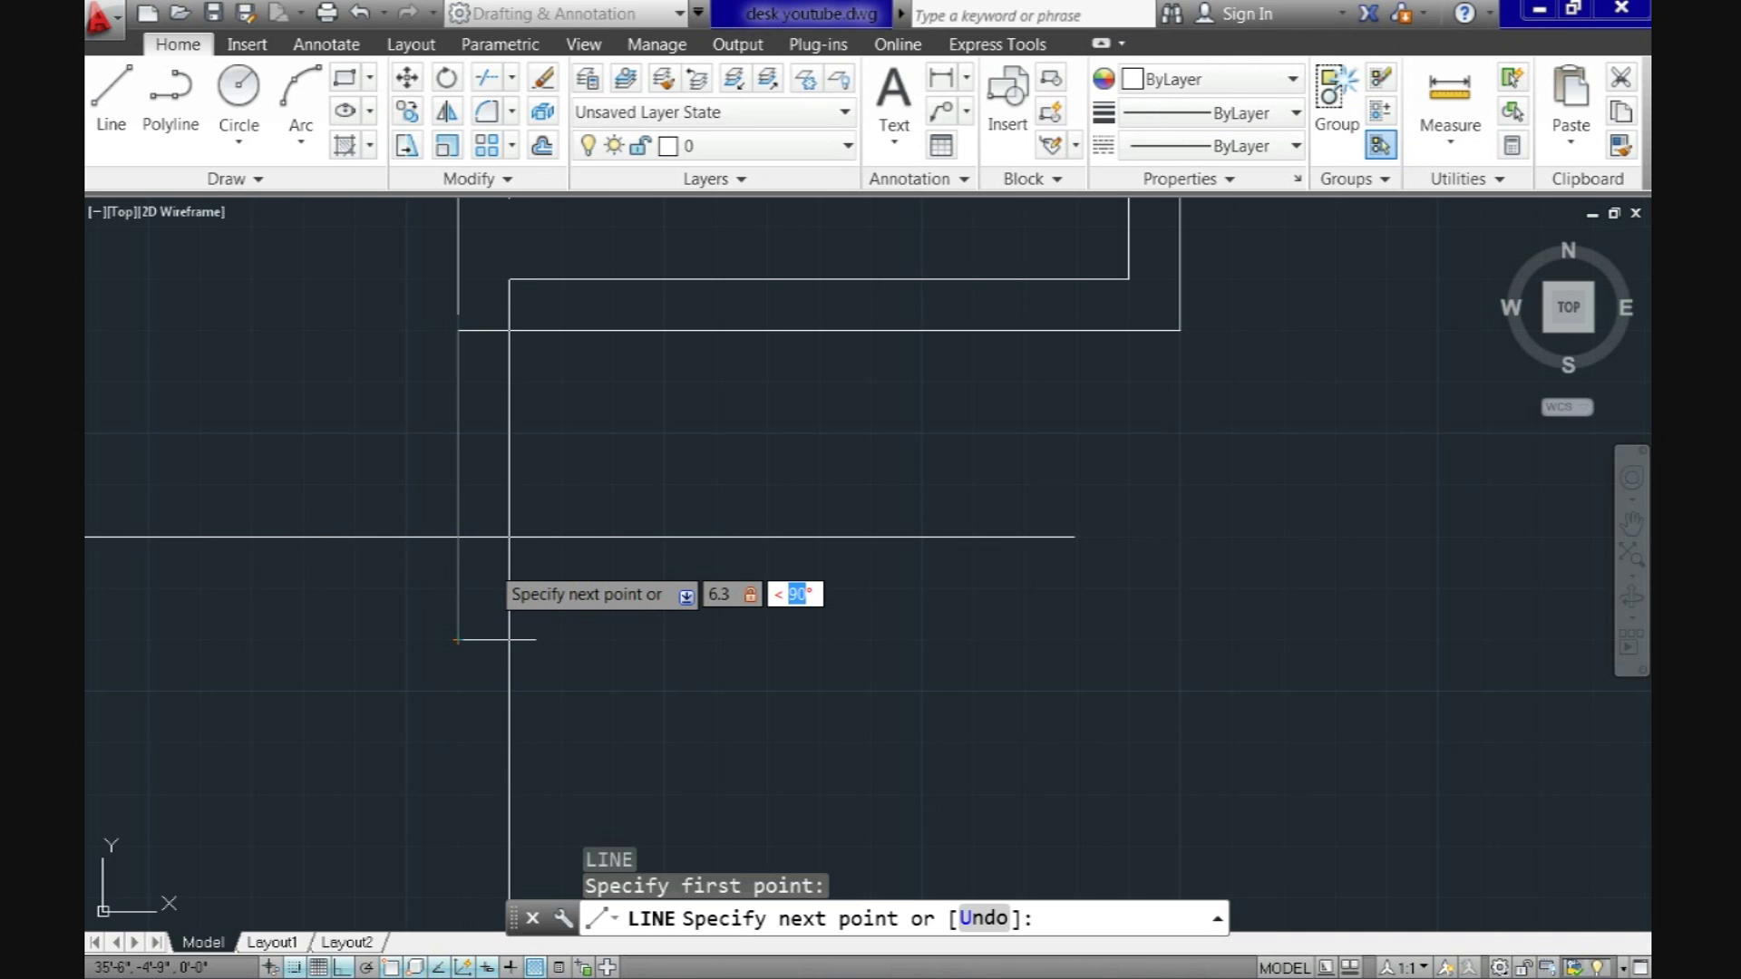
{"action": "key", "text": "F12"}
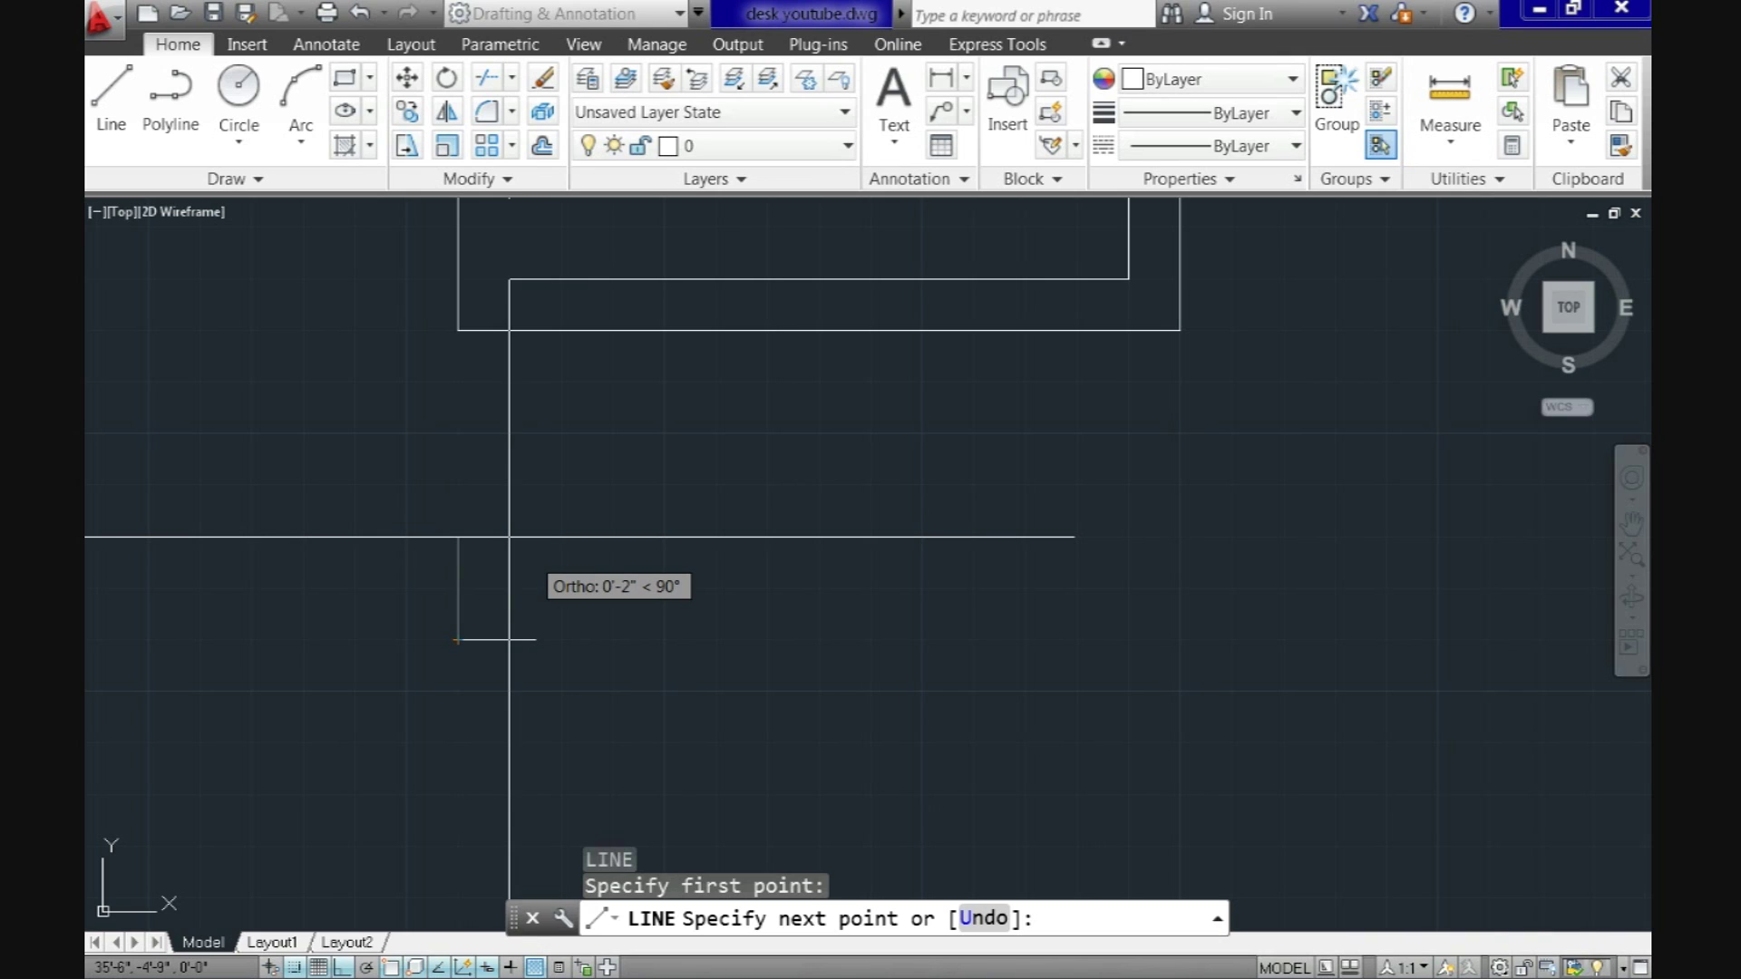
{"action": "key", "text": "Return"}
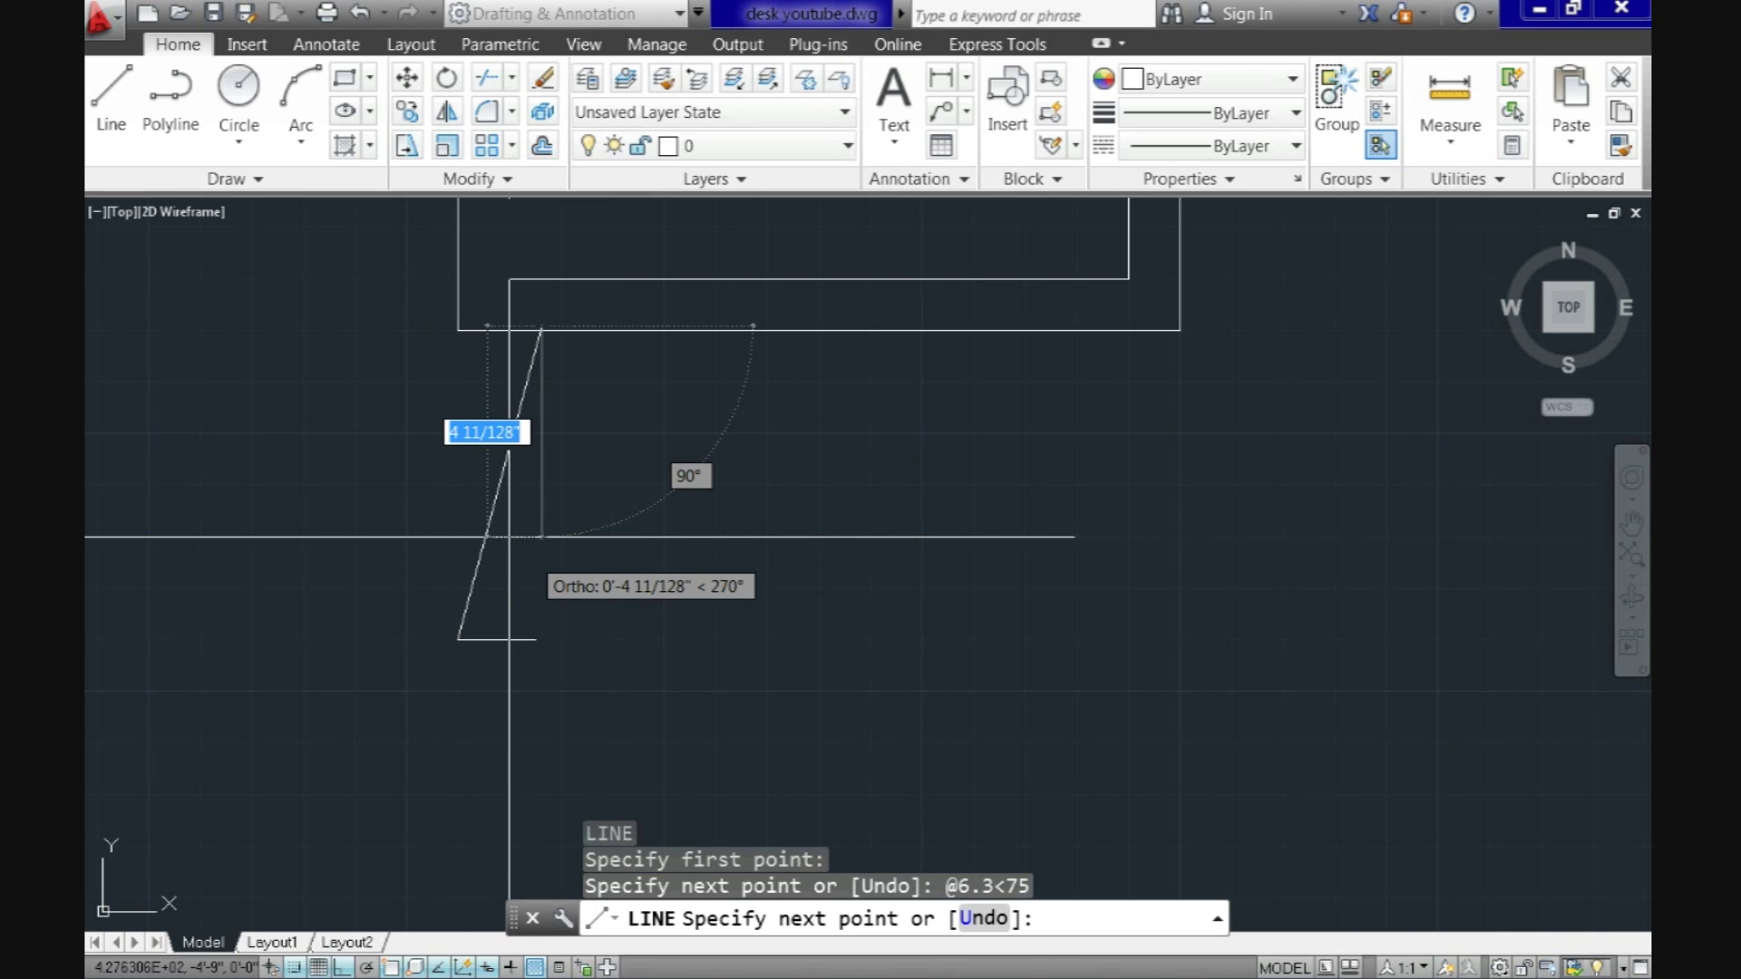
{"action": "key", "text": "Return"}
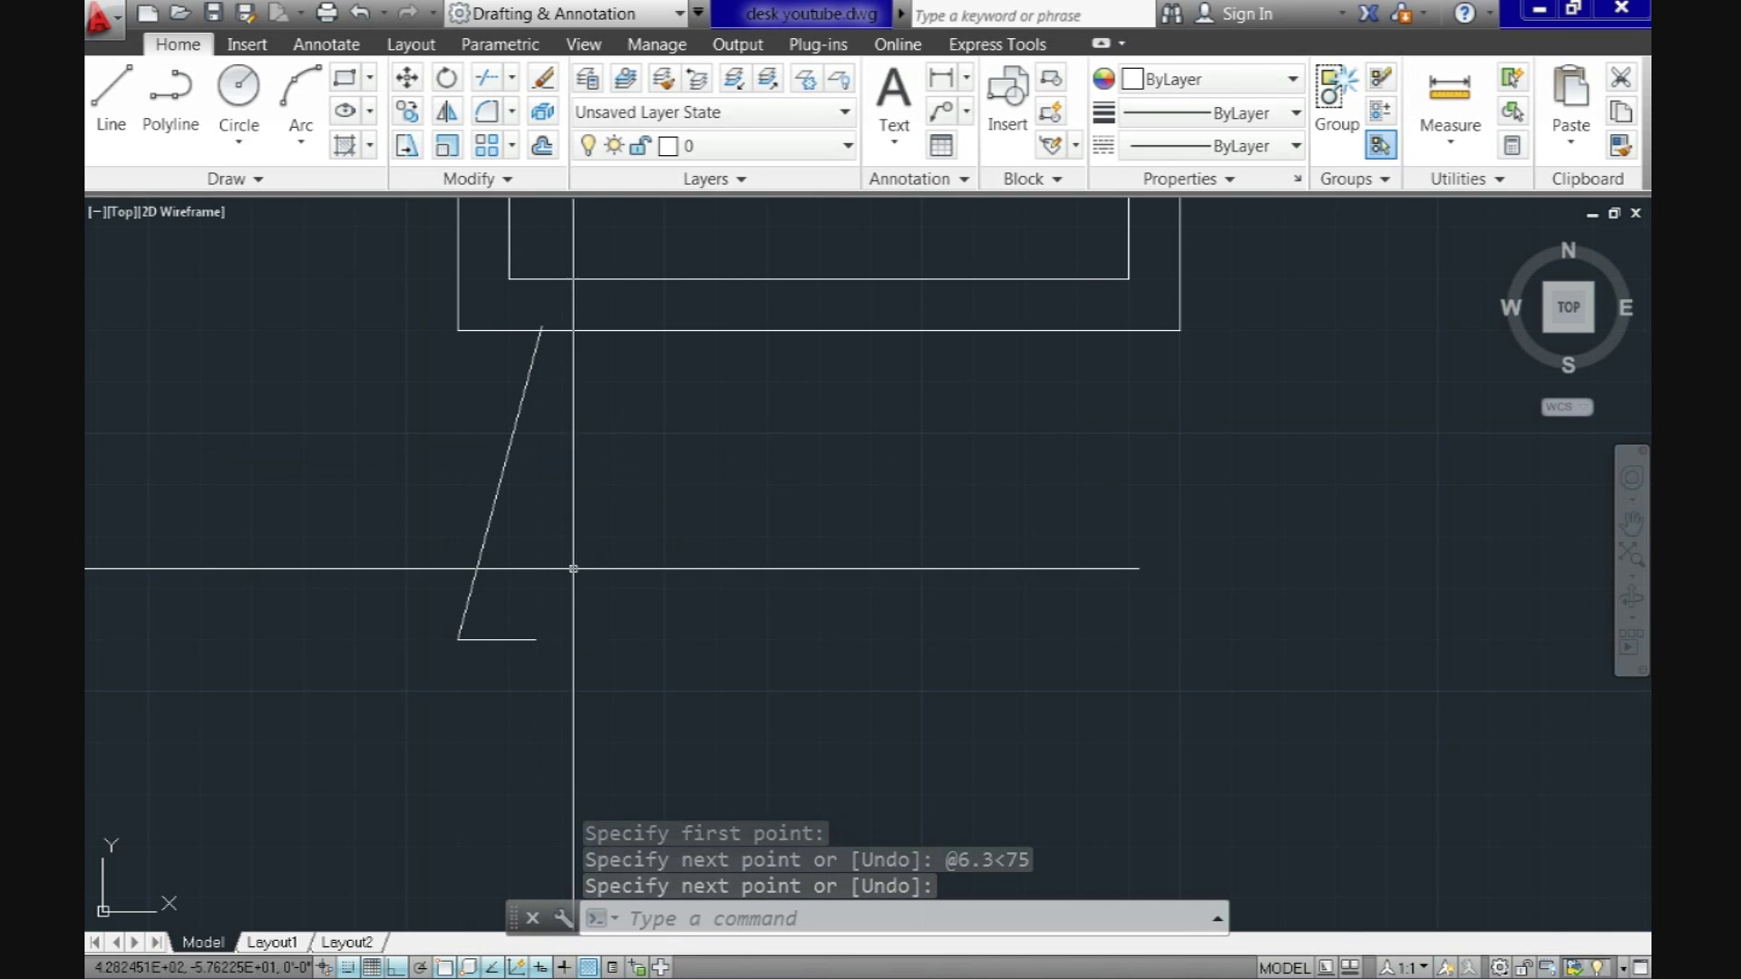
{"action": "key", "text": "Return"}
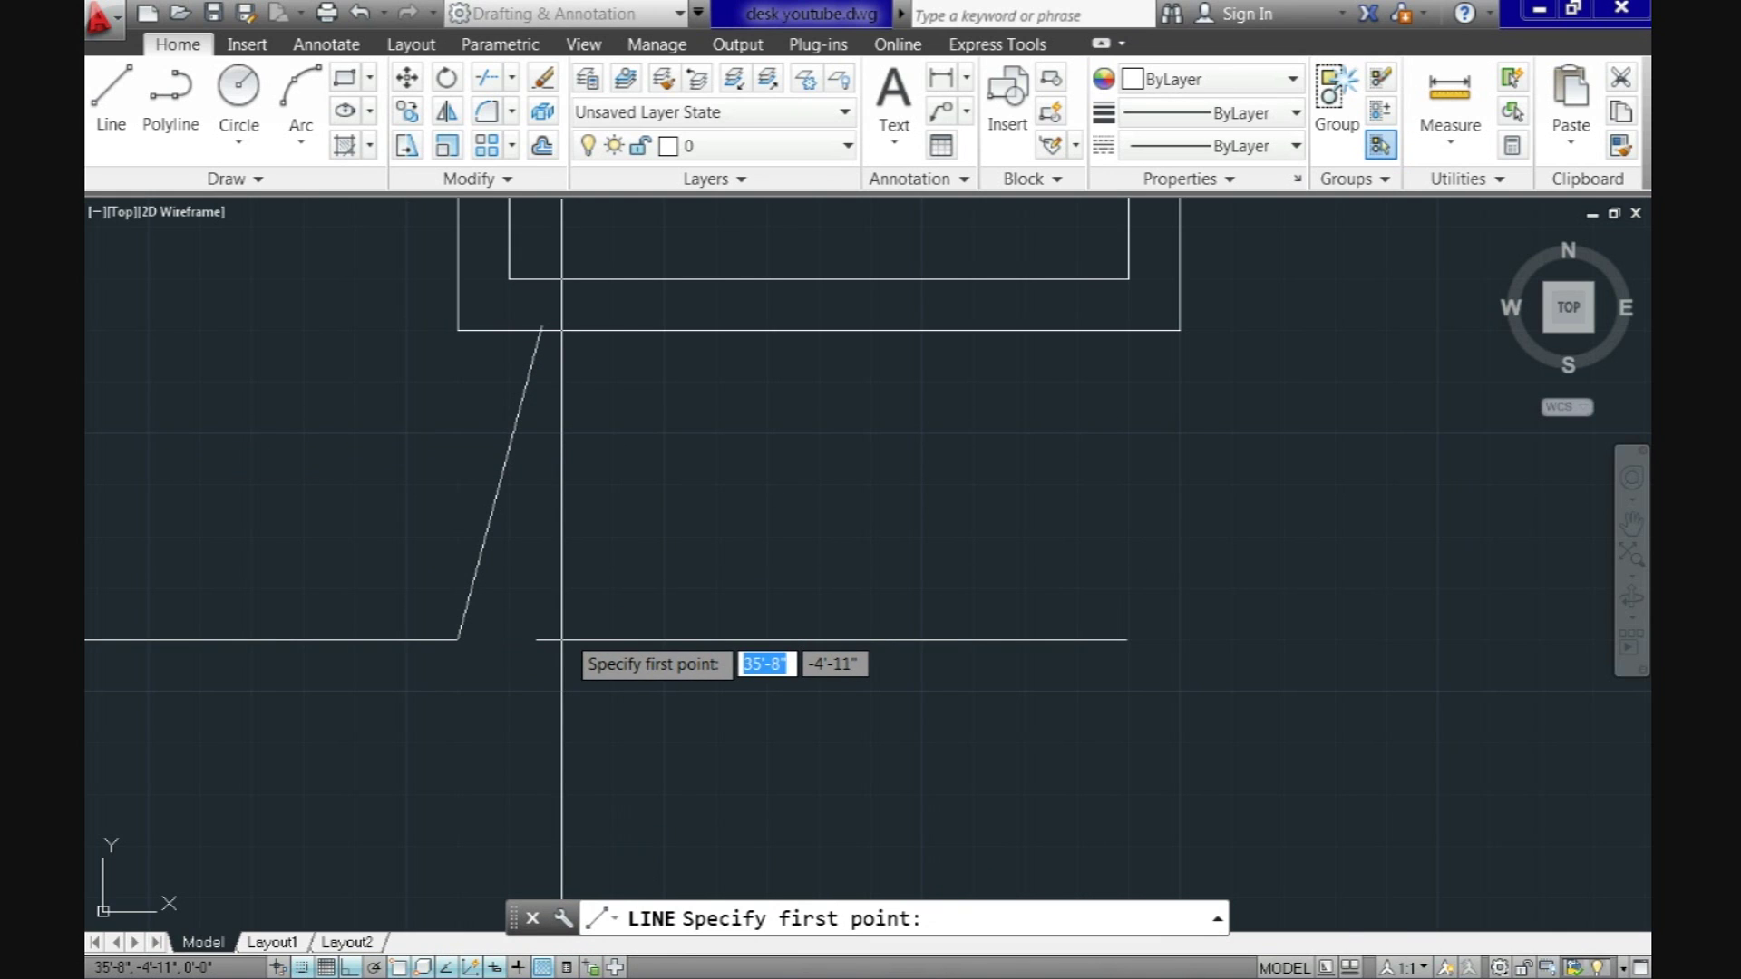
Step: With grid snap off, draw a parallel 6.3-long line at 75° from the foot's right end
{"action": "scroll", "coordinate": [538, 667], "scroll_direction": "up", "scroll_amount": 4}
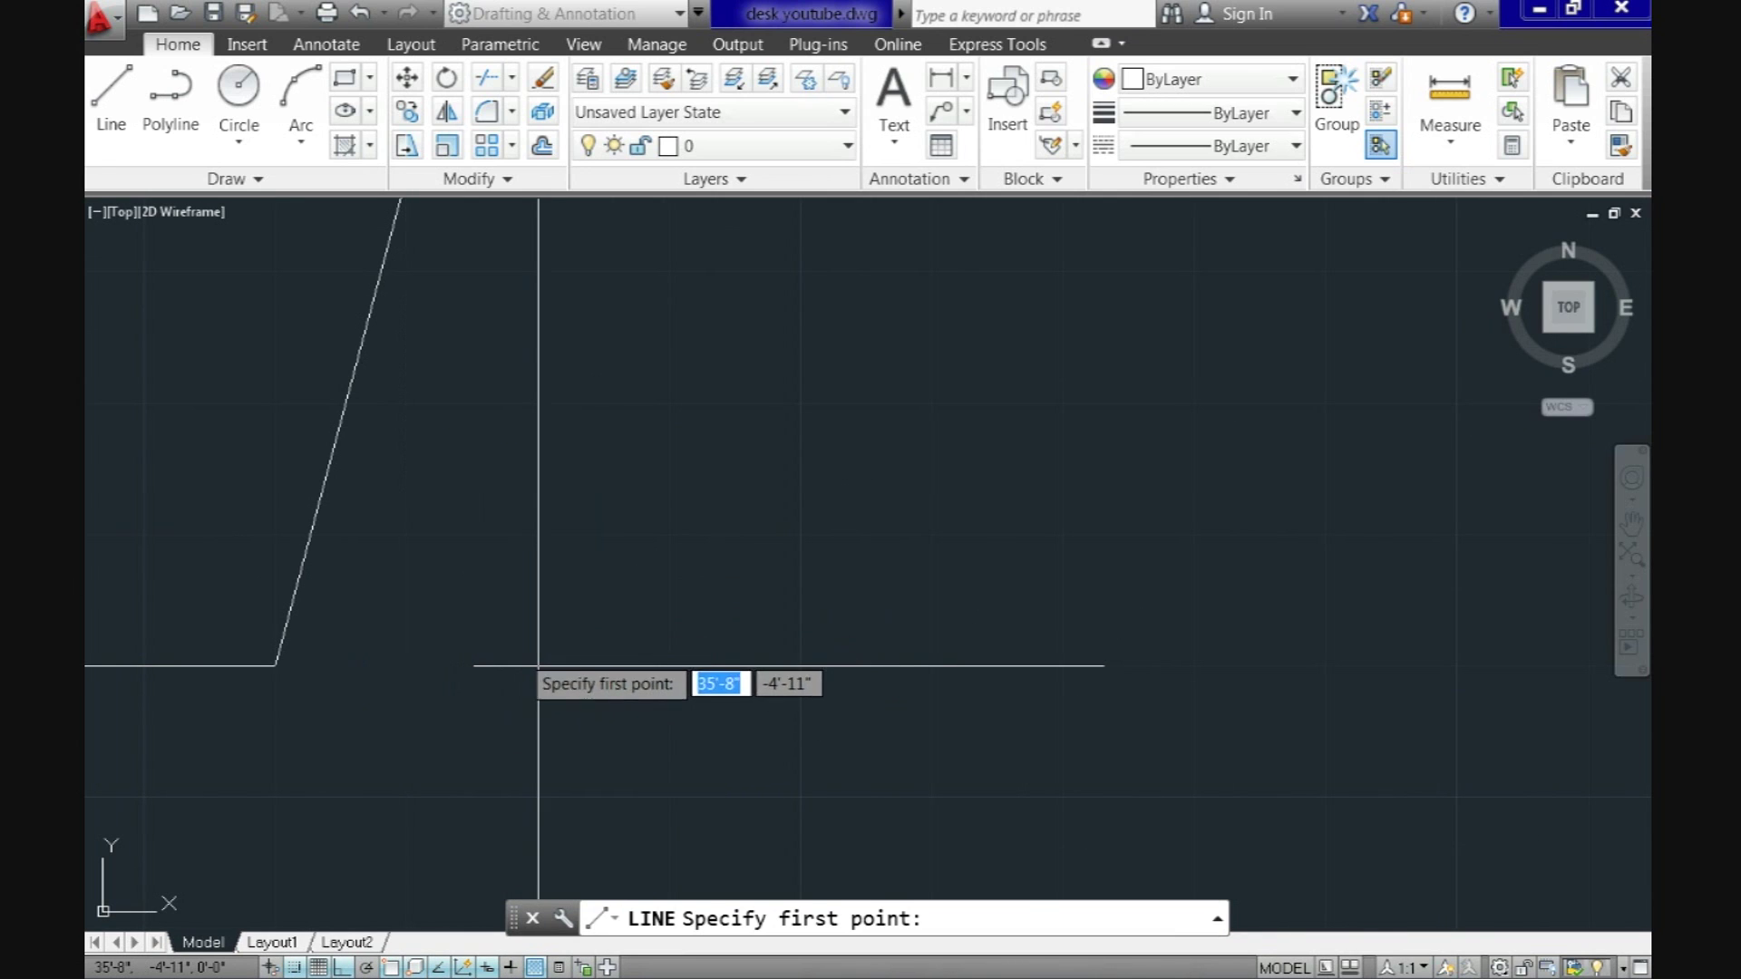
{"action": "middle_click_drag", "start_coordinate": [668, 665], "coordinate": [810, 650]}
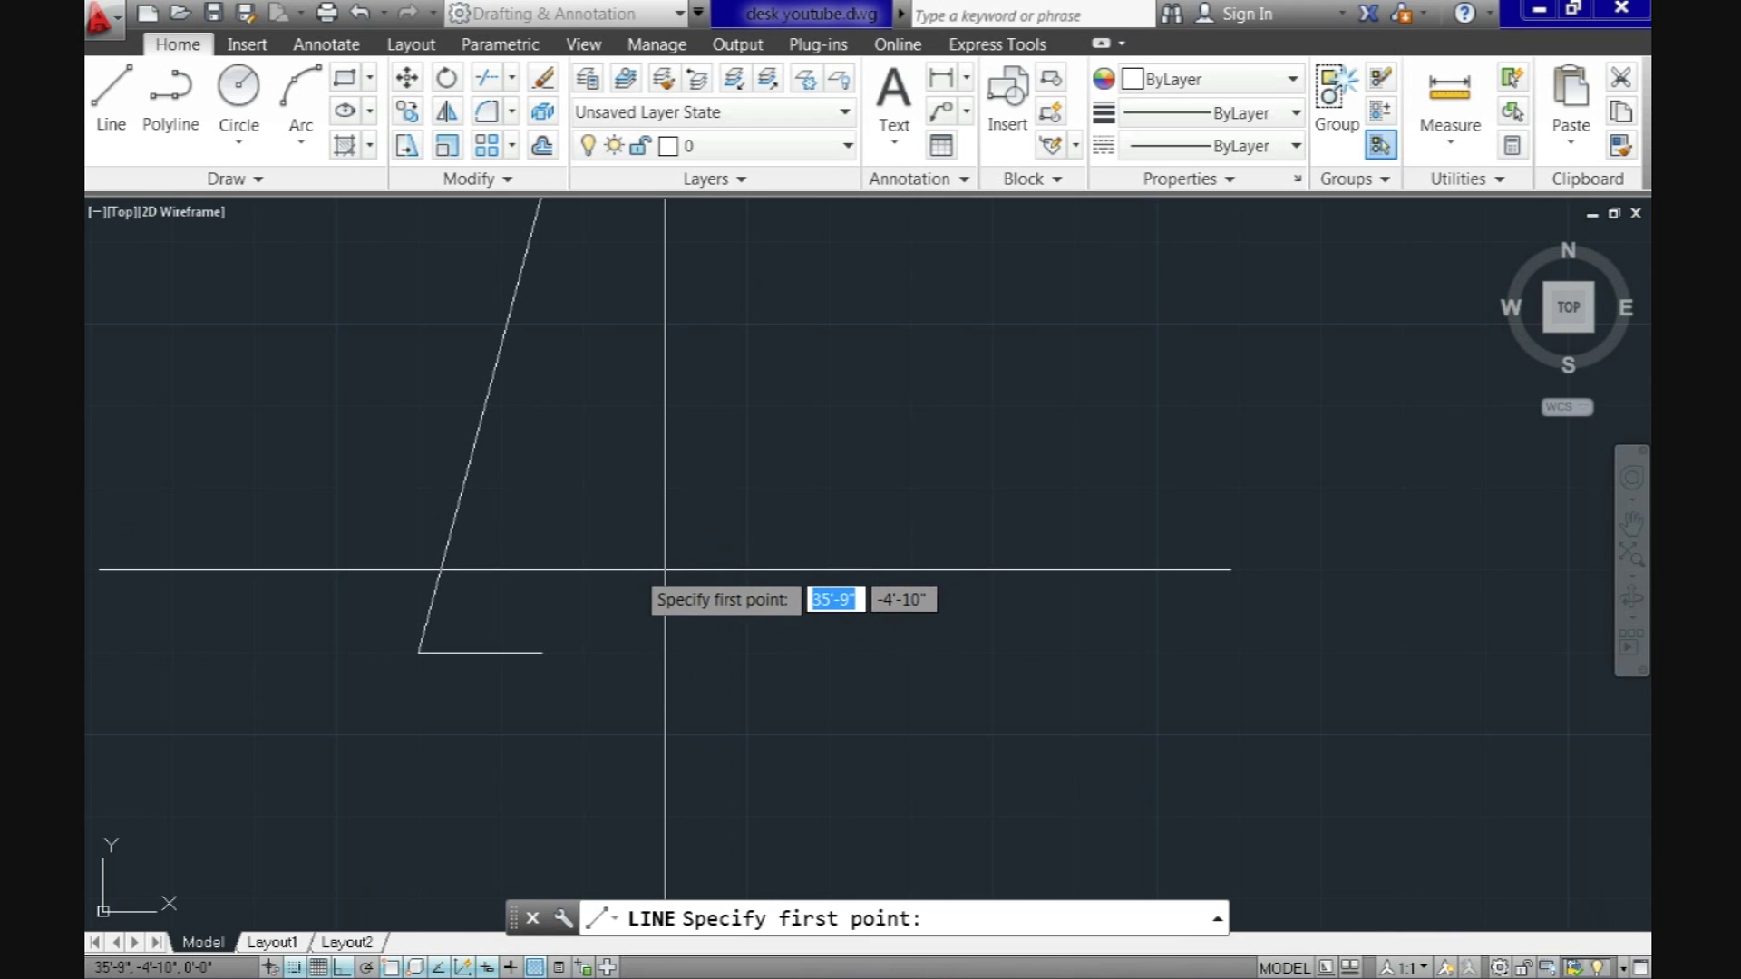
{"action": "key", "text": "F9"}
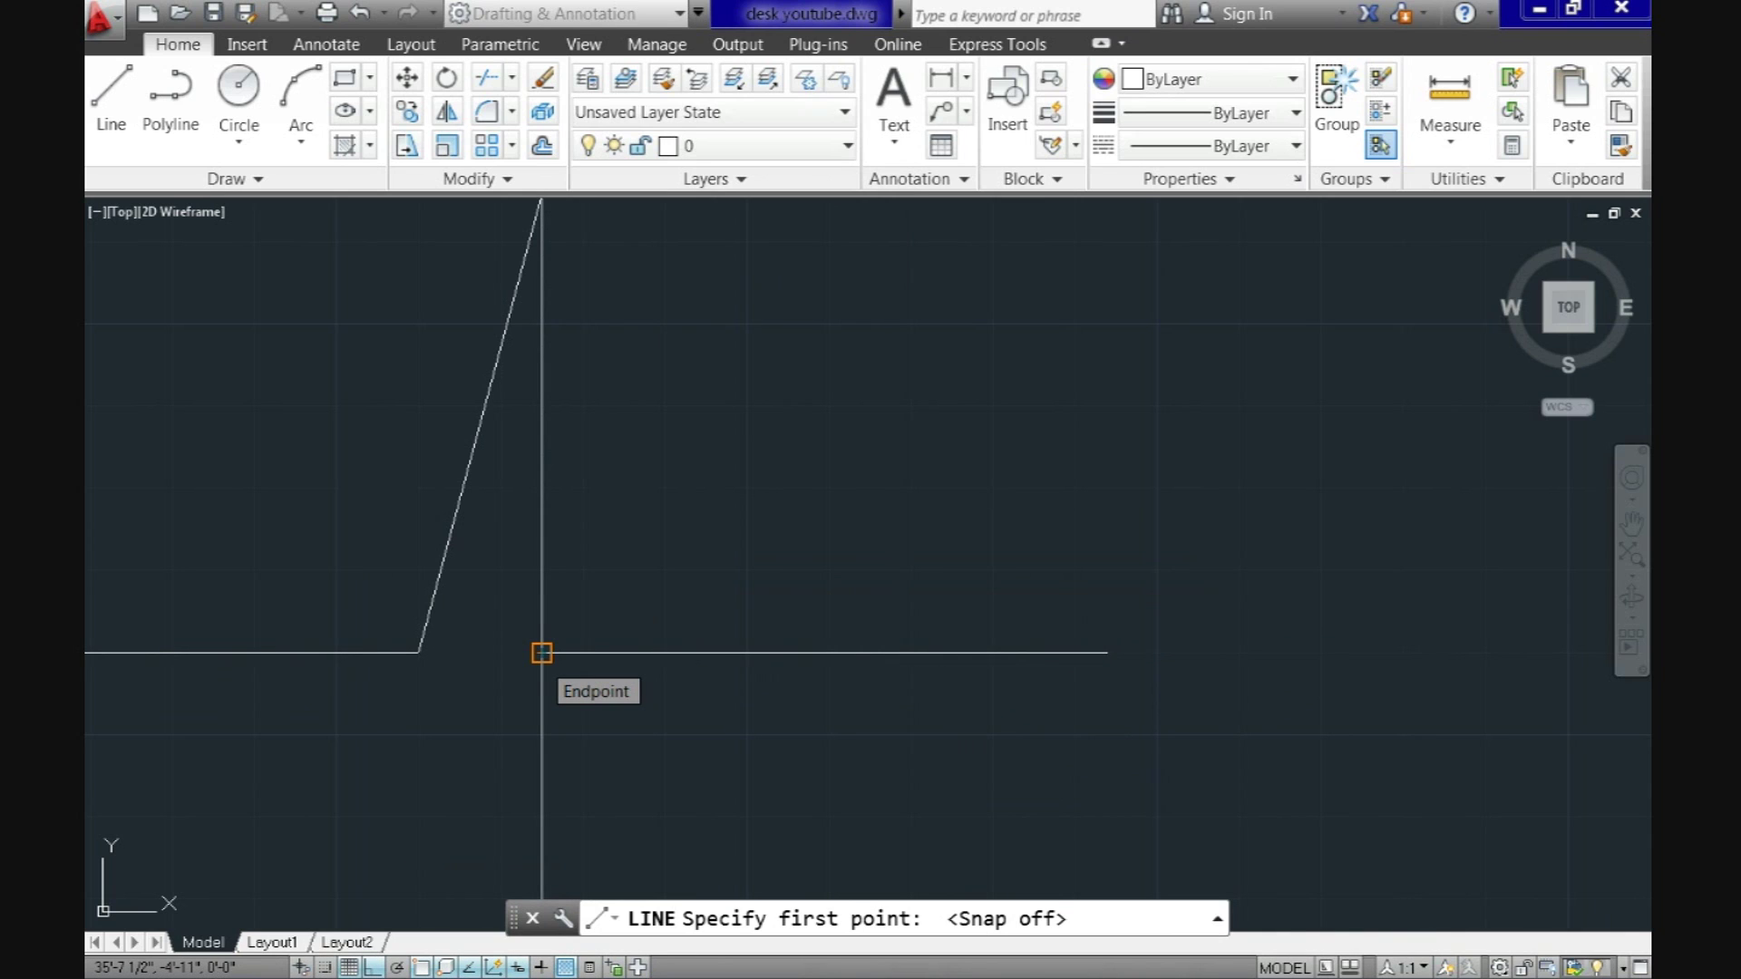
{"action": "left_click", "coordinate": [542, 652]}
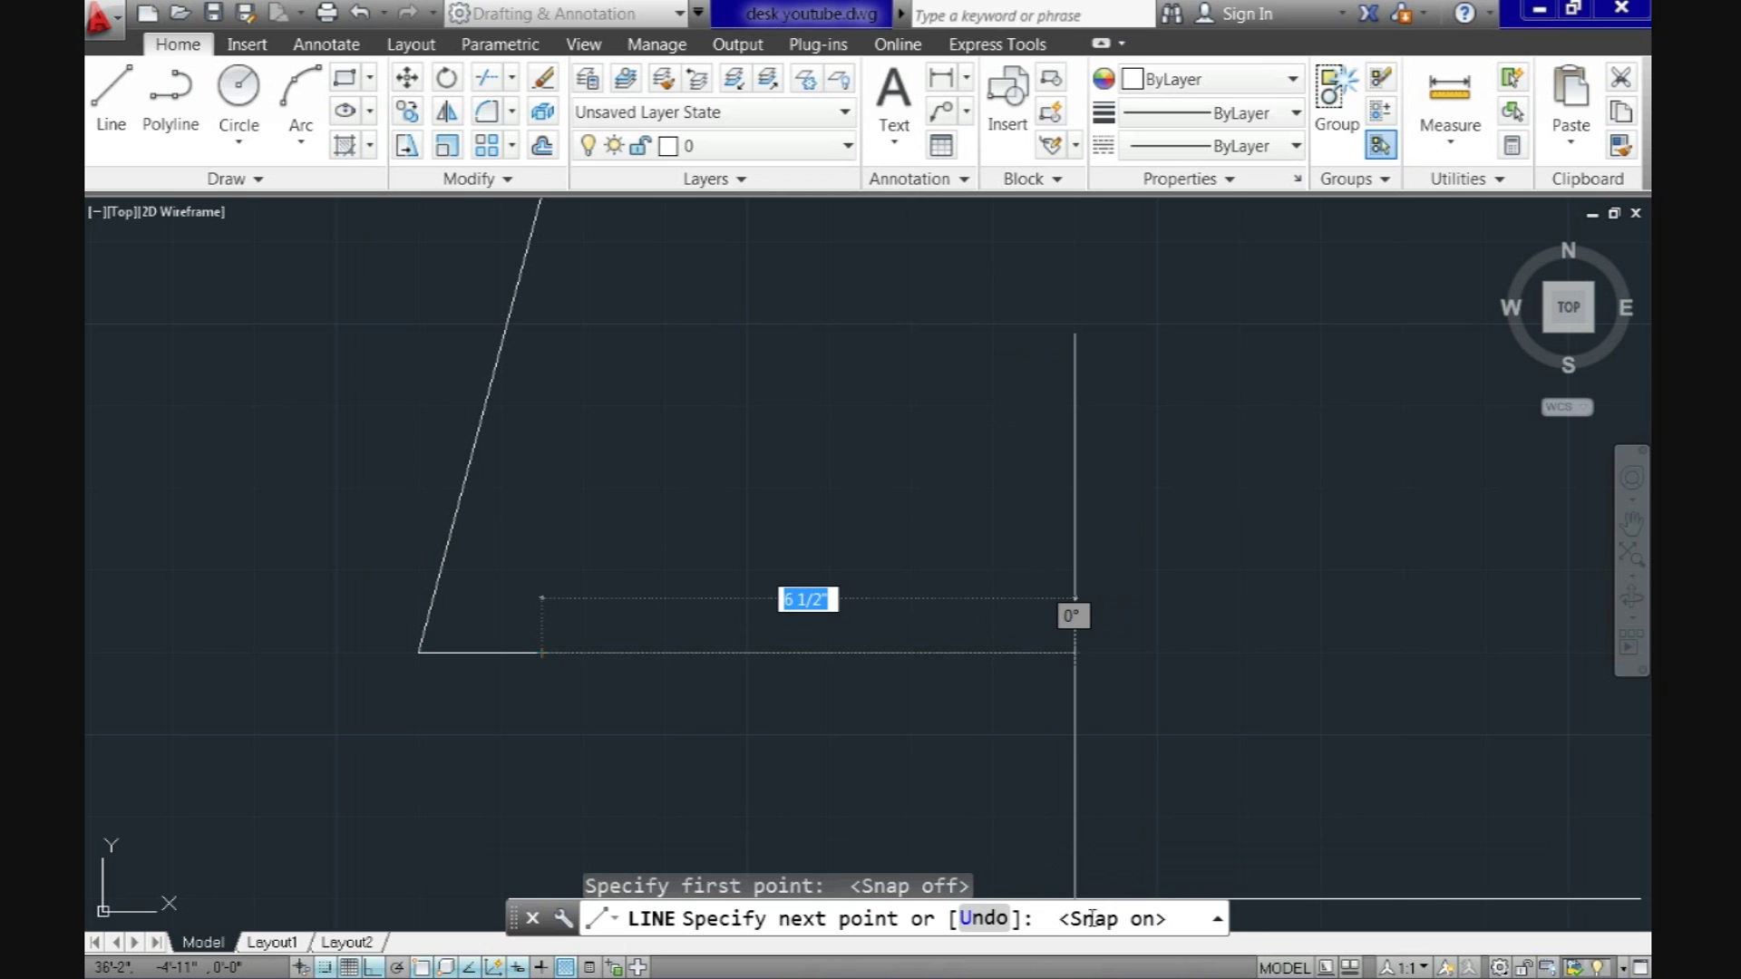
{"action": "left_click", "coordinate": [746, 487]}
{"action": "scroll", "coordinate": [734, 480], "scroll_direction": "down", "scroll_amount": 4}
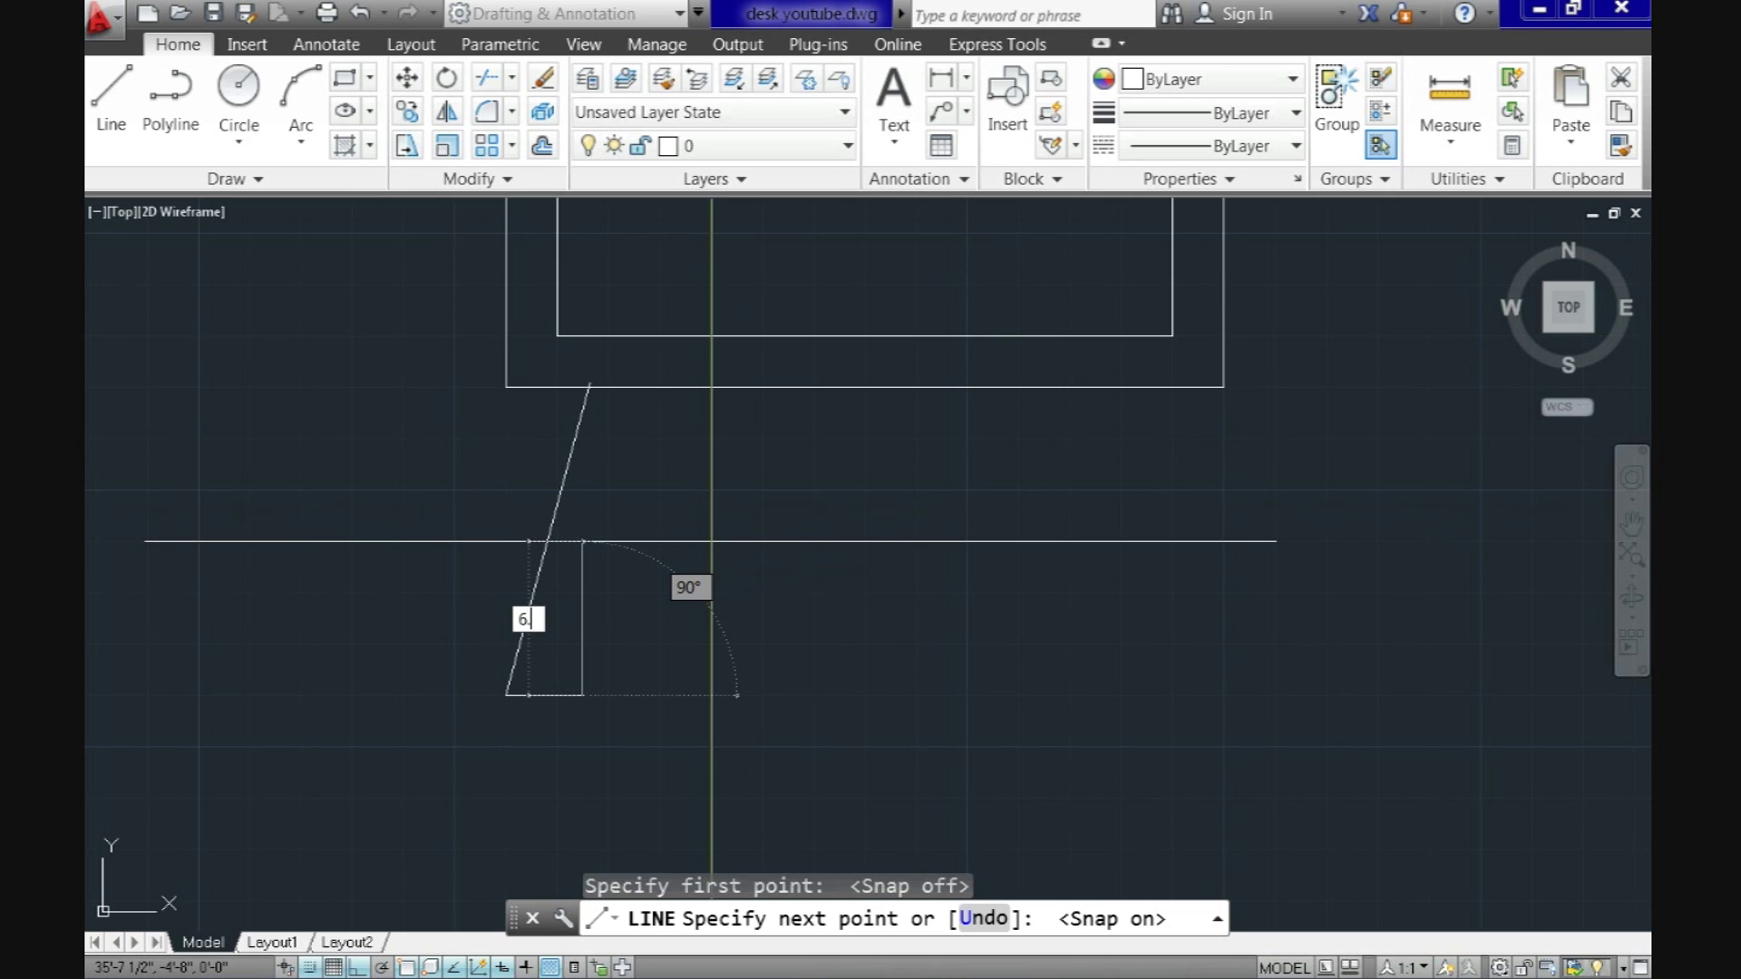
{"action": "key", "text": "Return"}
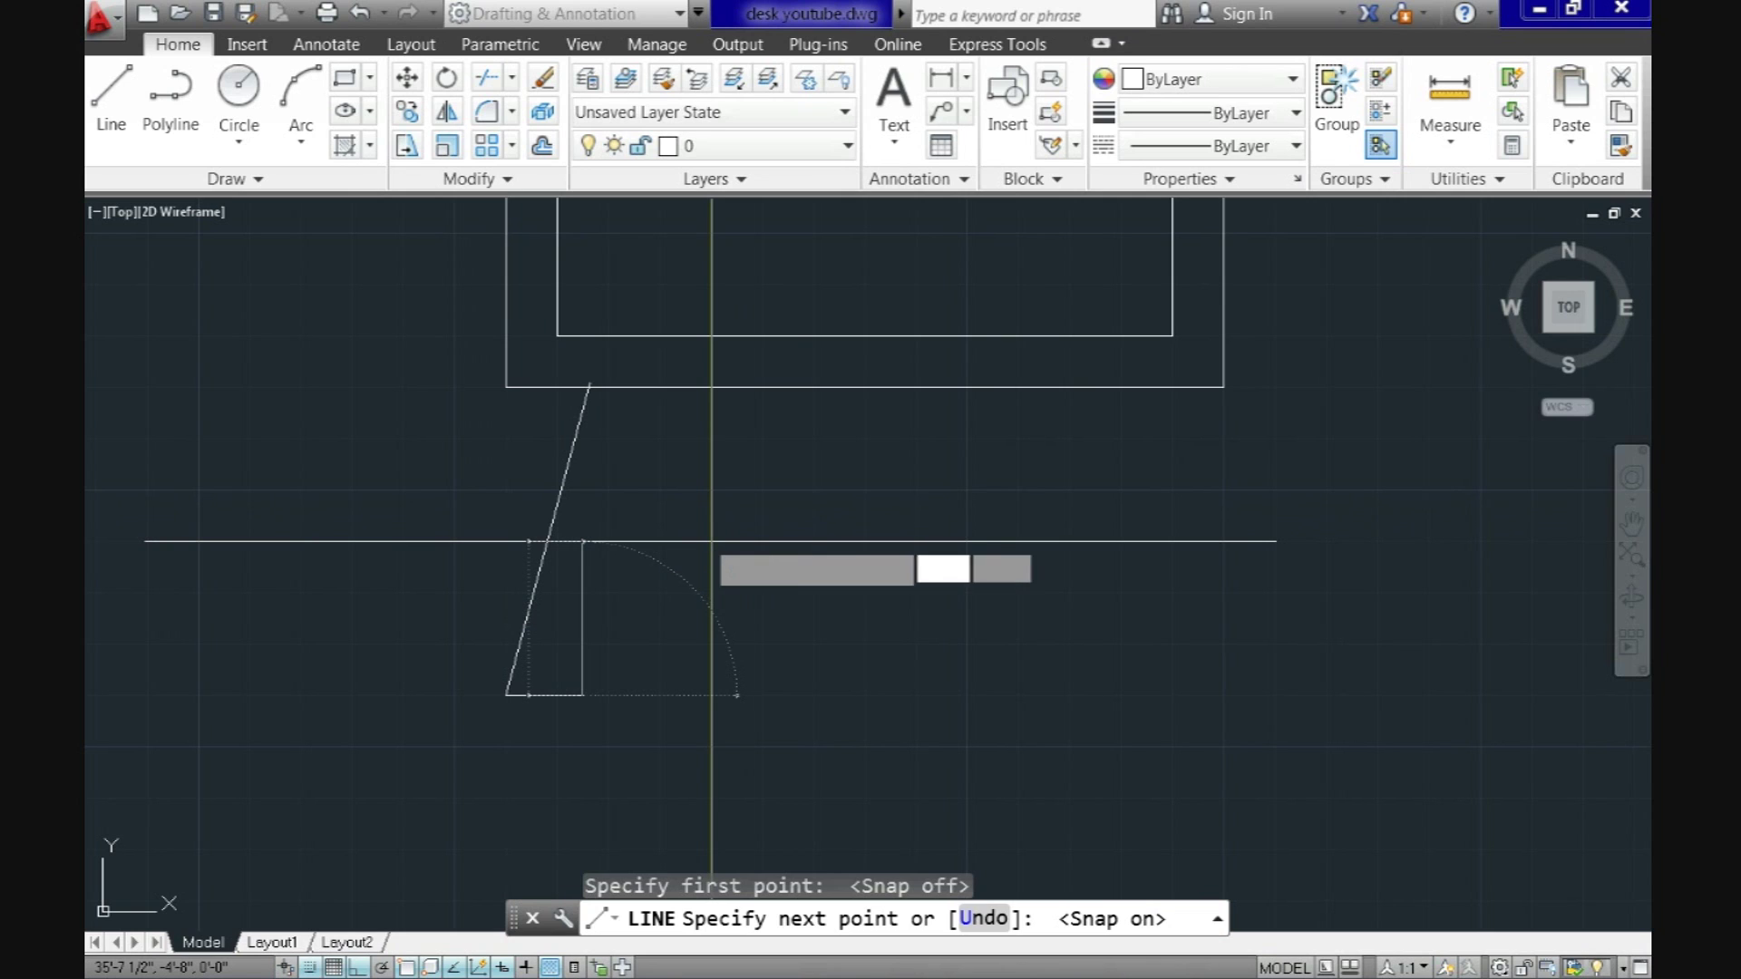
{"action": "type", "text": "75"}
{"action": "key", "text": "Return"}
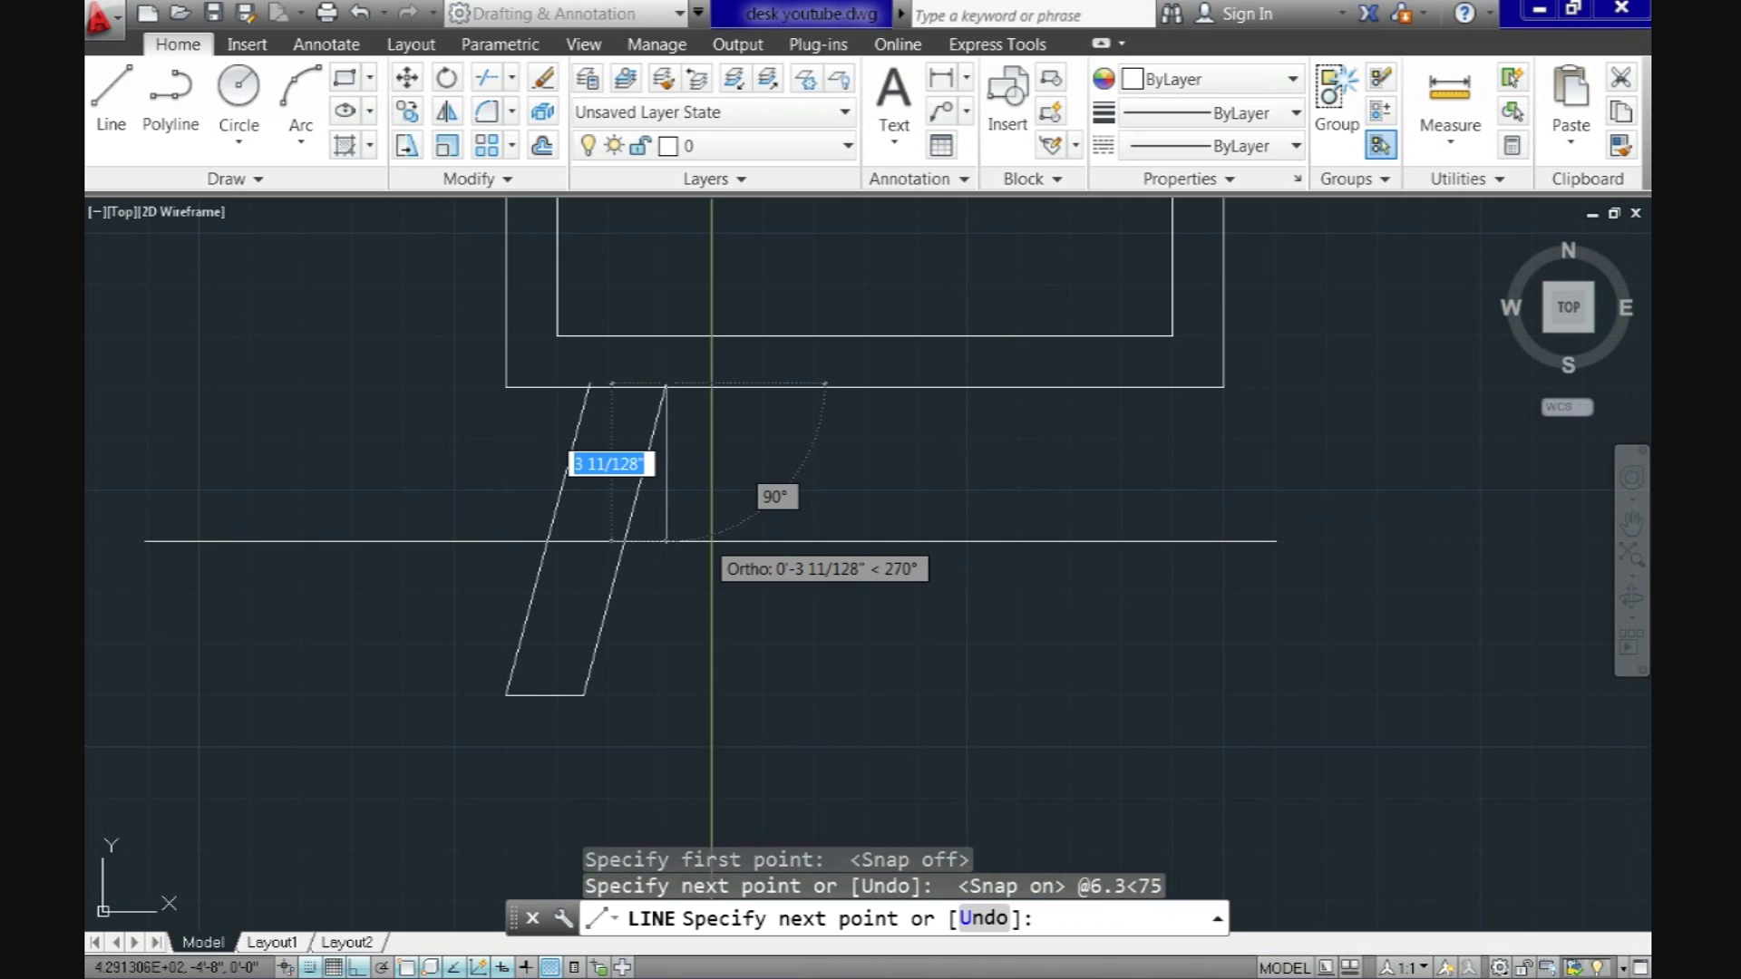
{"action": "key", "text": "Return"}
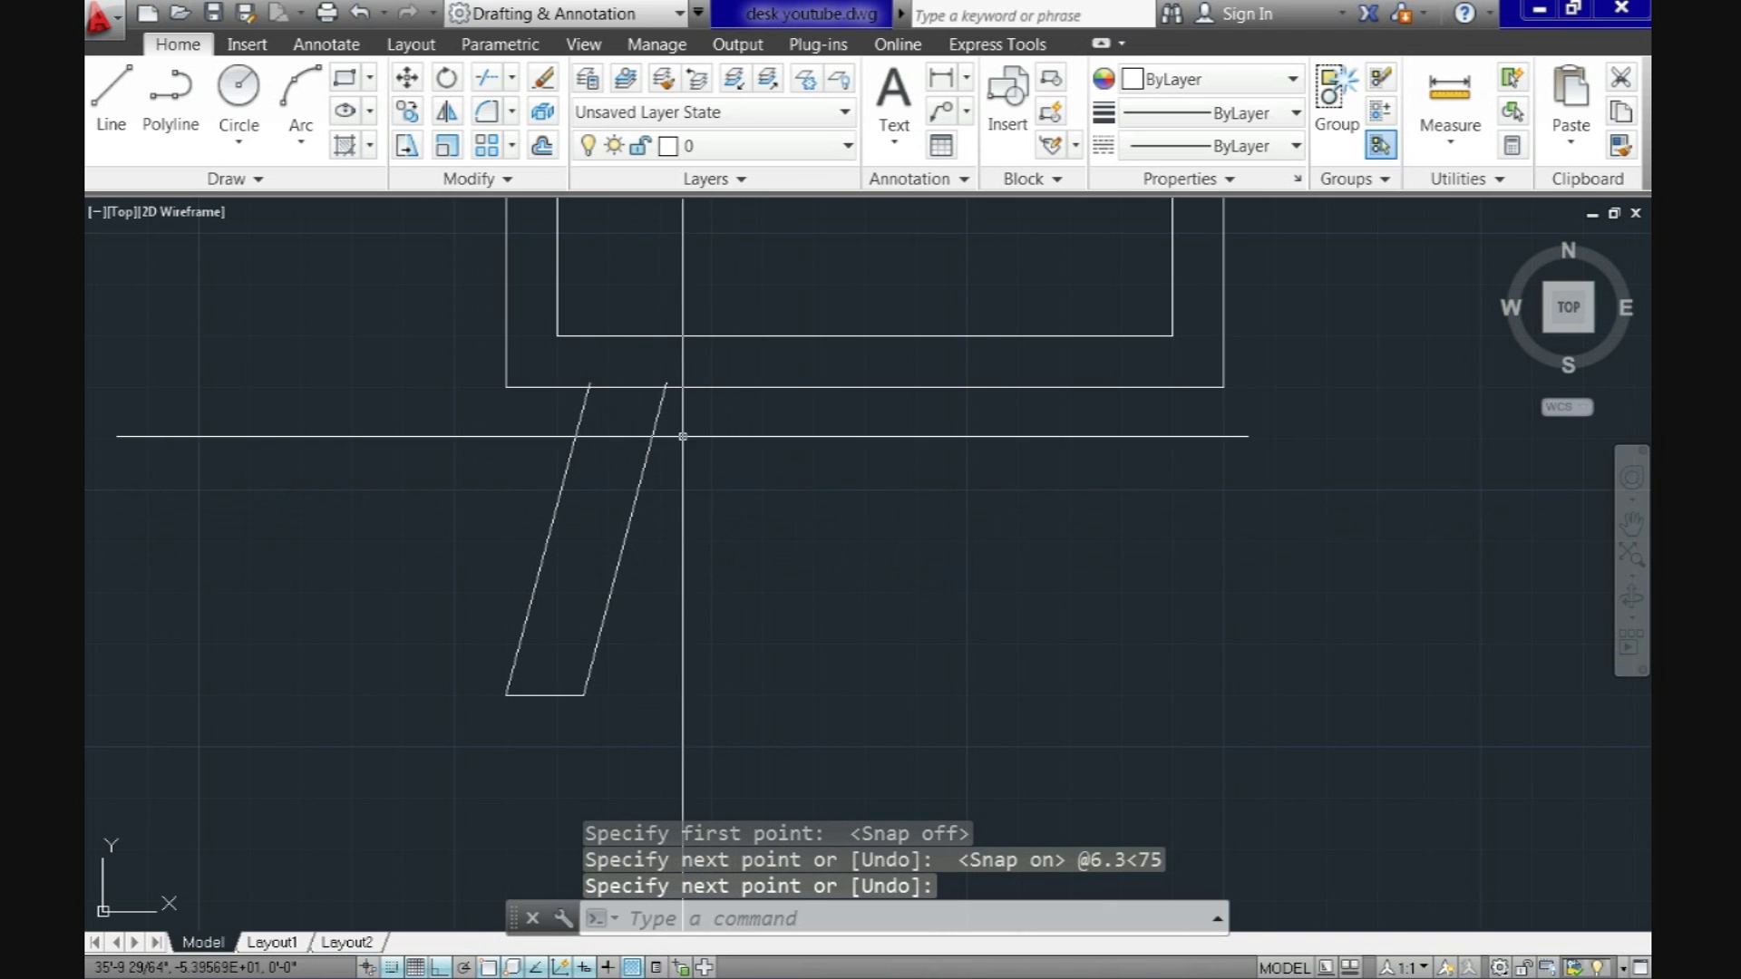
Step: Select both slanted leg lines and grab a top grip, toggling grid snap
{"action": "scroll", "coordinate": [606, 418], "scroll_direction": "up", "scroll_amount": 2}
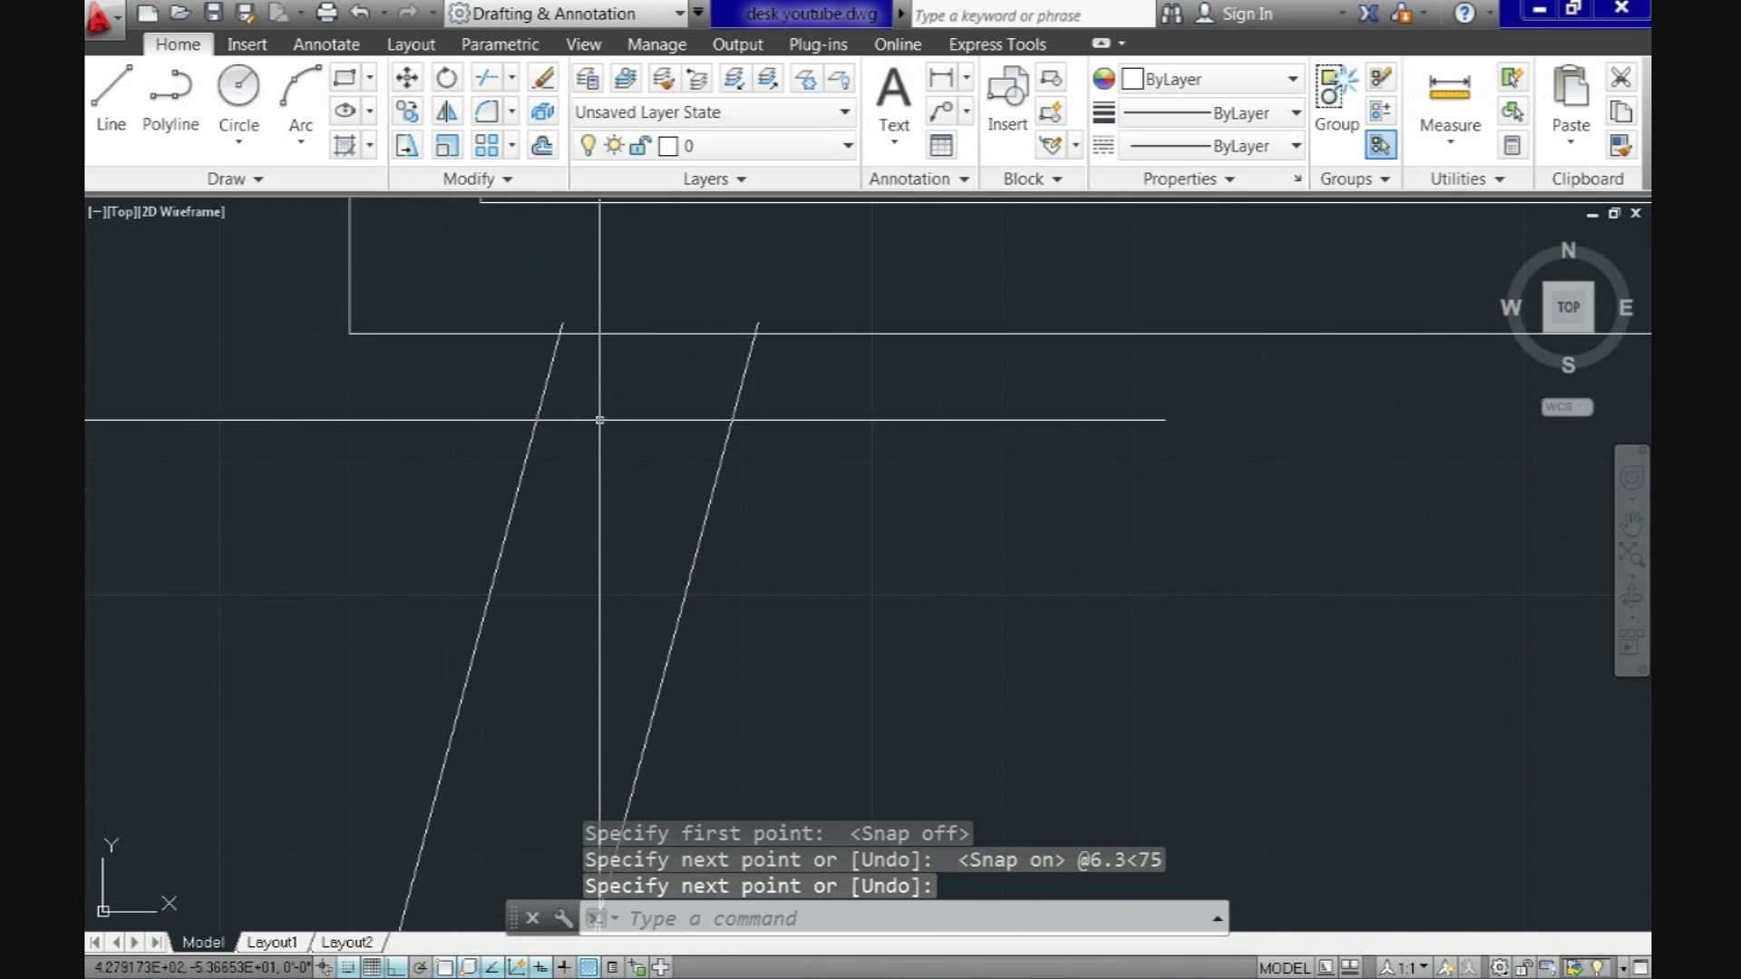
{"action": "left_click", "coordinate": [778, 405]}
{"action": "left_click", "coordinate": [473, 413]}
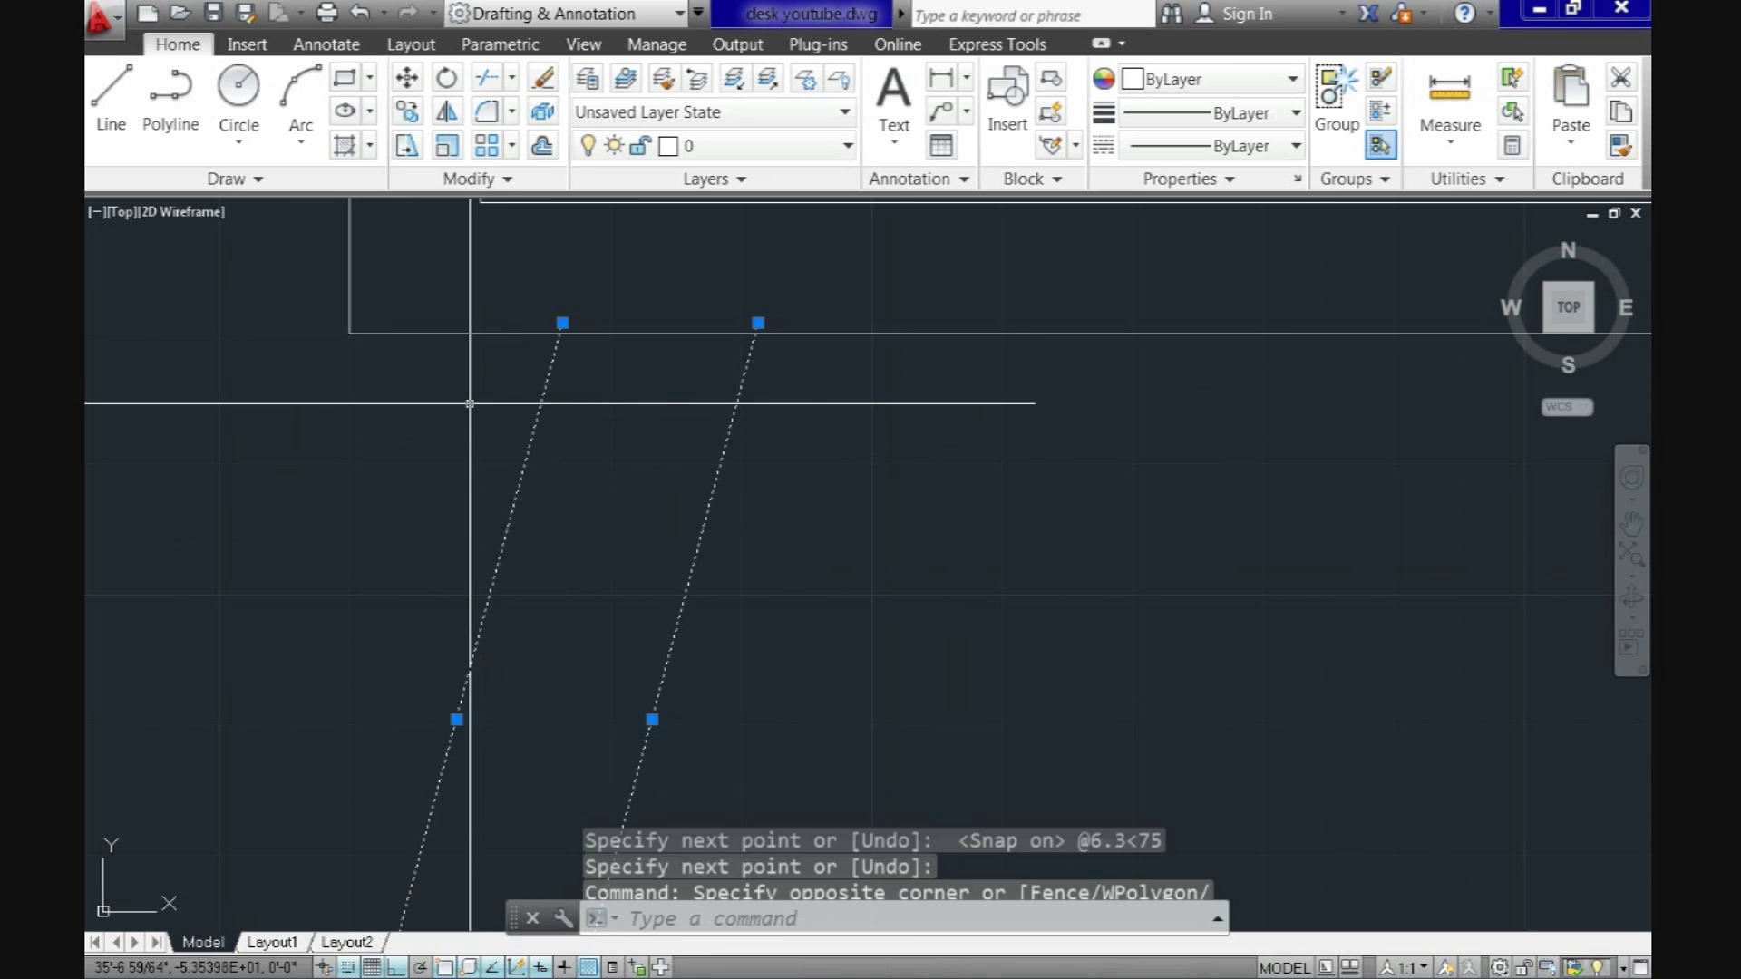
{"action": "scroll", "coordinate": [710, 327], "scroll_direction": "up", "scroll_amount": 5}
{"action": "left_click", "coordinate": [1084, 298]}
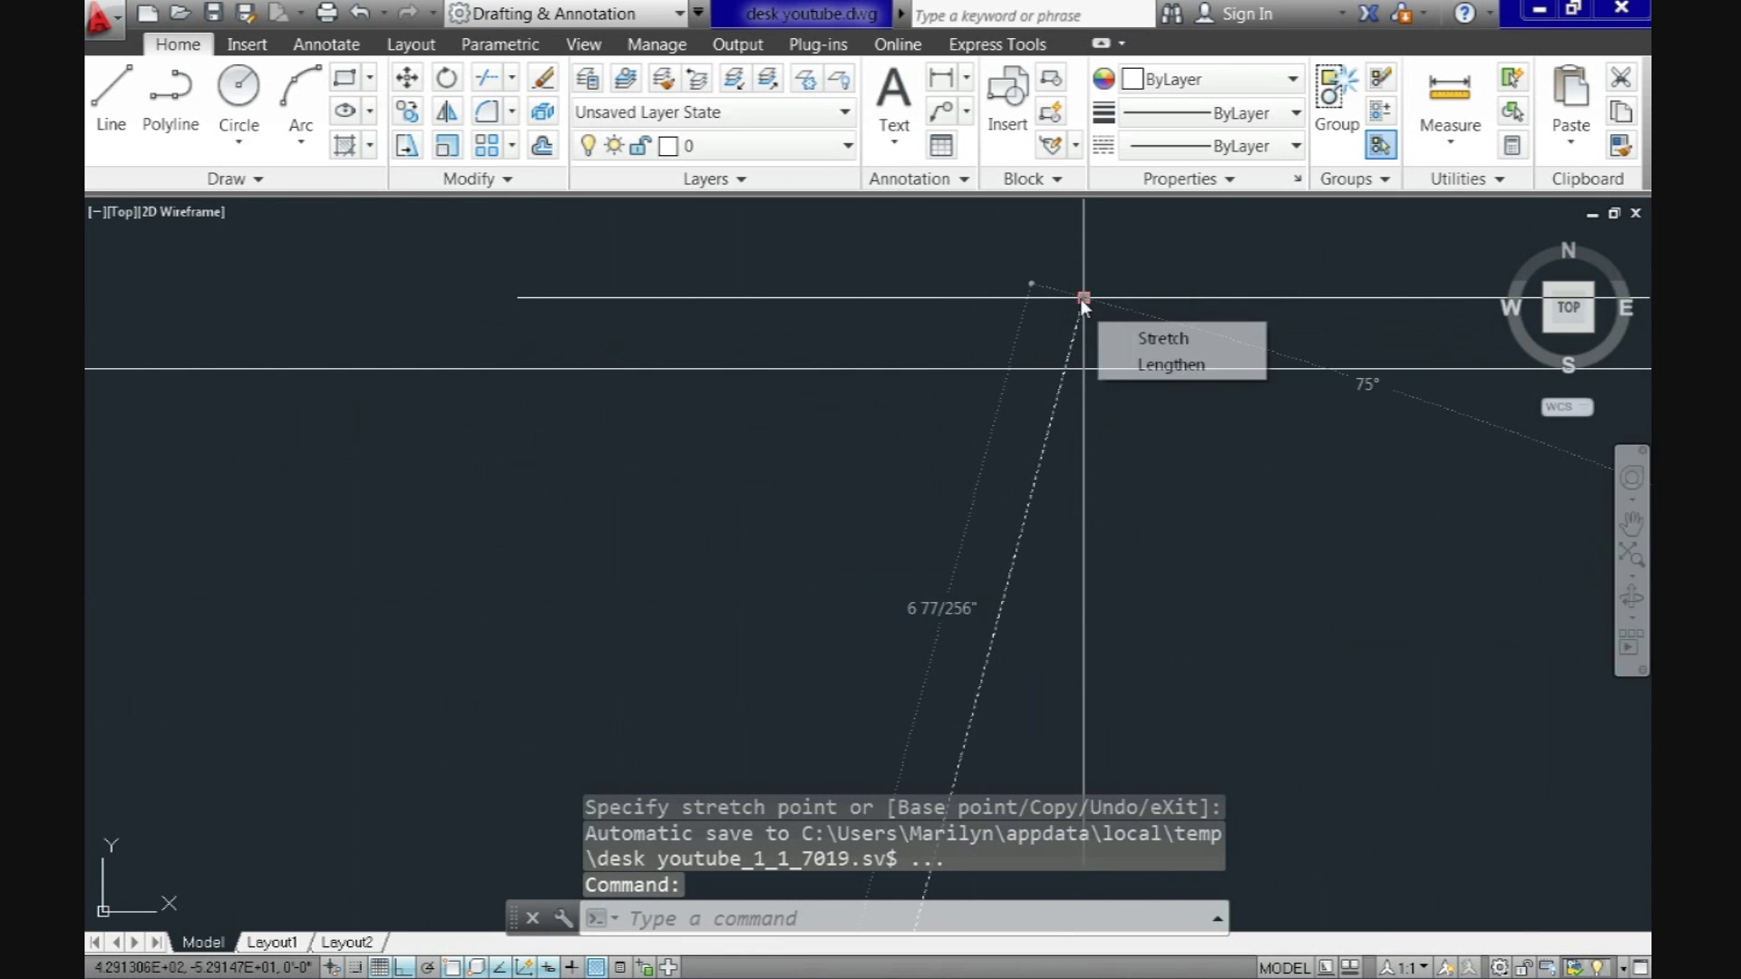
{"action": "left_click", "coordinate": [1083, 298]}
{"action": "key", "text": "Escape"}
{"action": "key", "text": "F9"}
{"action": "middle_click_drag", "start_coordinate": [1079, 299], "coordinate": [574, 292]}
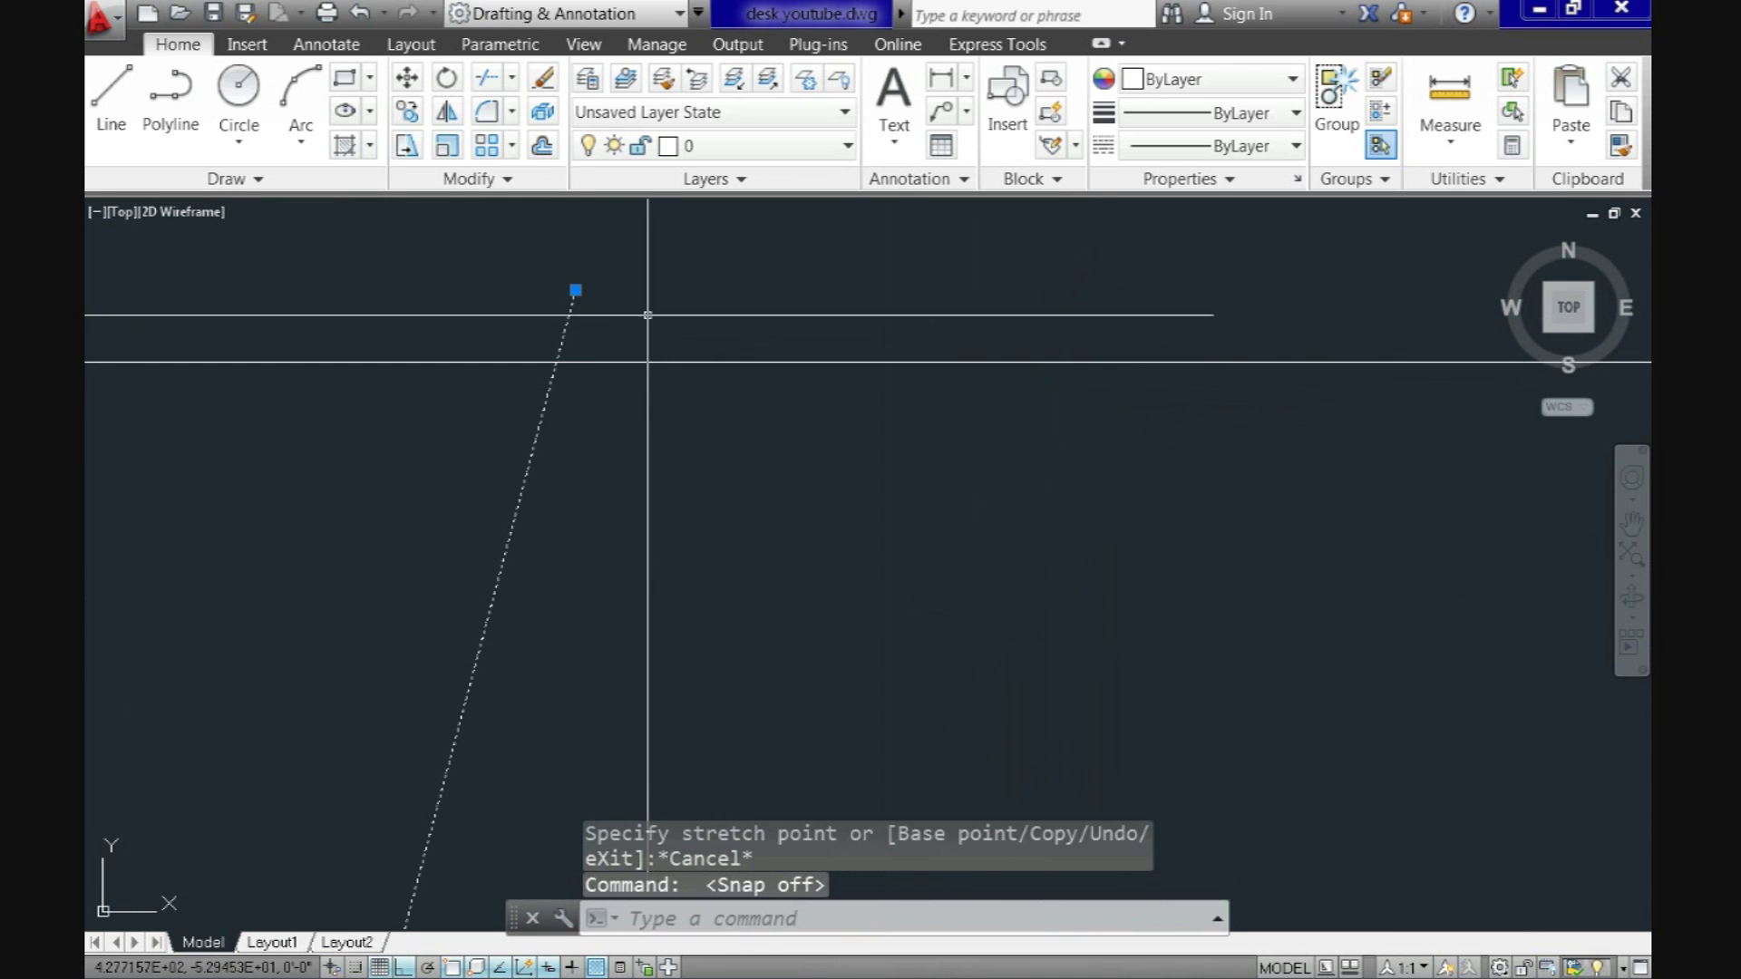
Step: Stretch a leg line's top end onto the desktop's bottom edge, then grab the other line's top
{"action": "left_click", "coordinate": [575, 292]}
{"action": "key", "text": "Escape"}
{"action": "key", "text": "F9"}
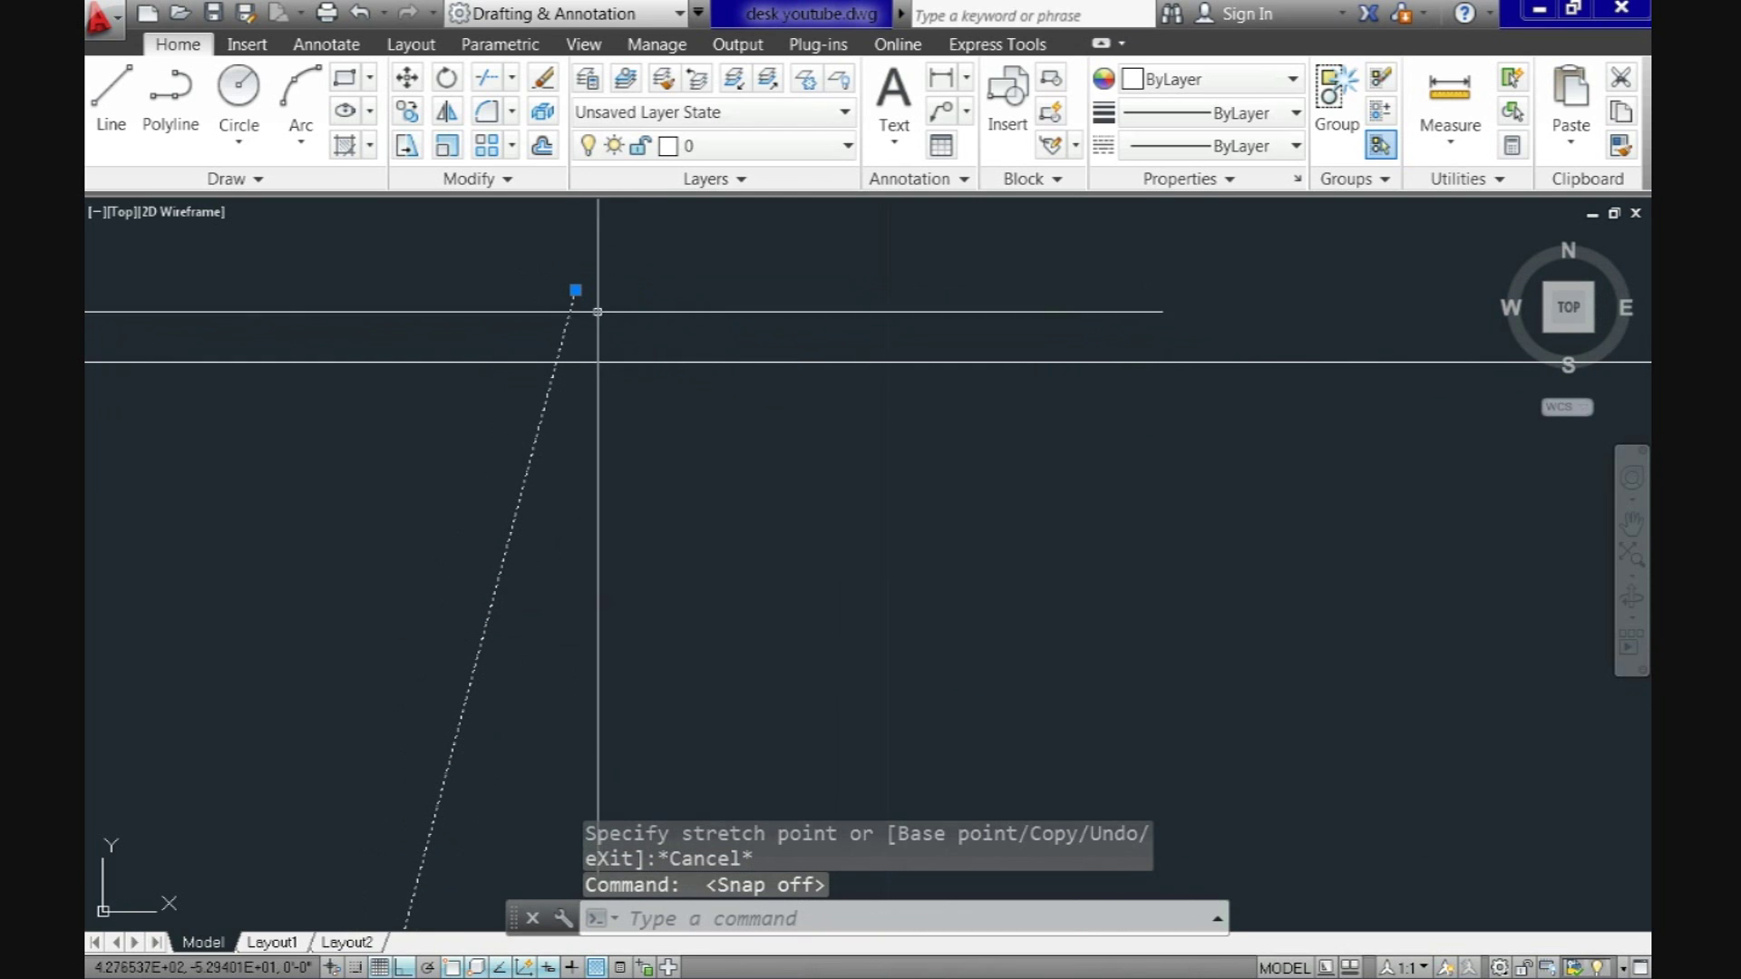
{"action": "left_click", "coordinate": [575, 291]}
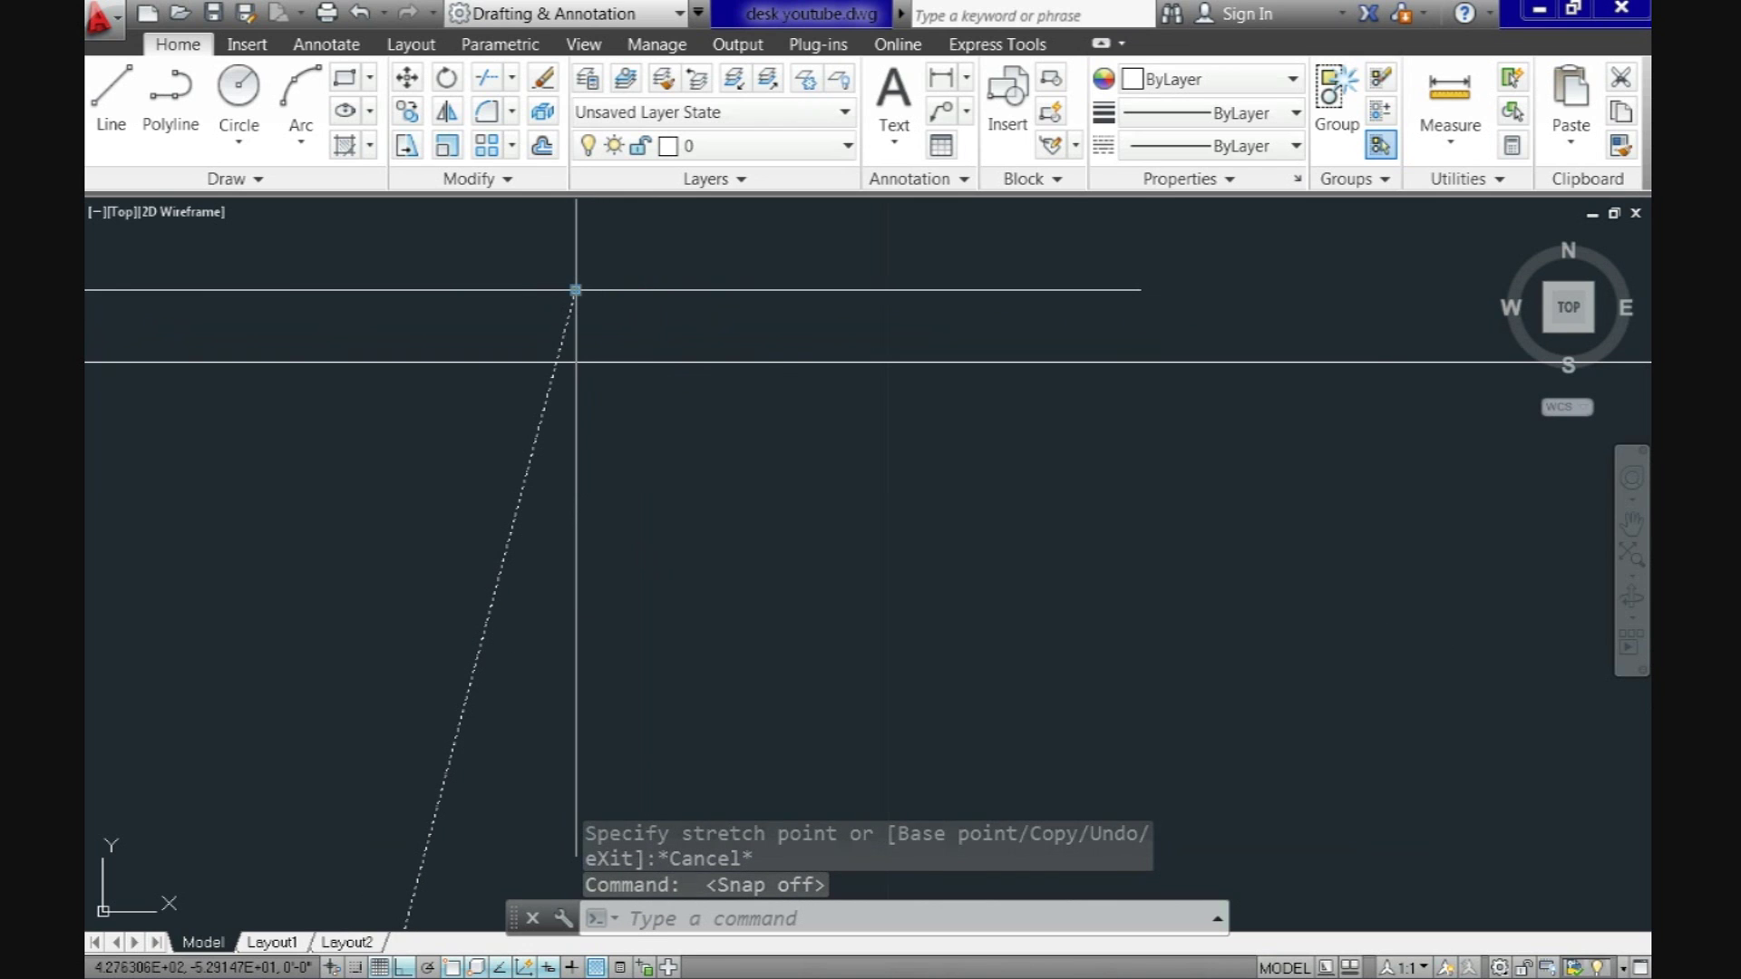
{"action": "left_click", "coordinate": [575, 290]}
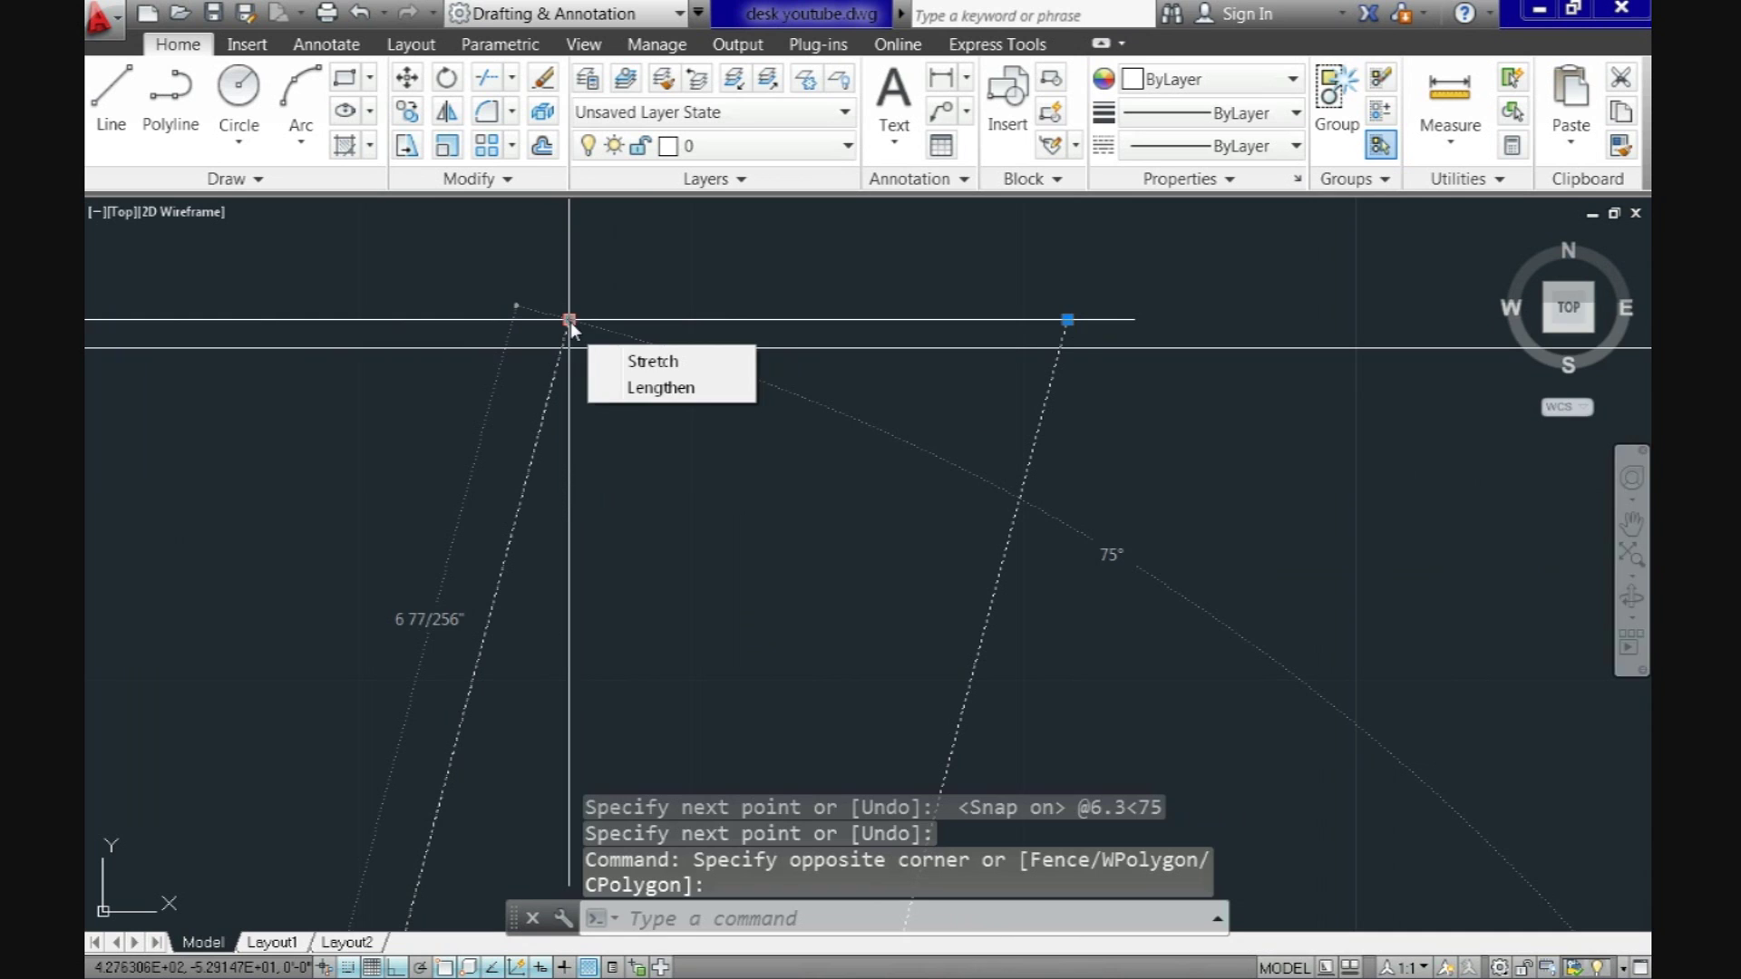
{"action": "left_click", "coordinate": [570, 320]}
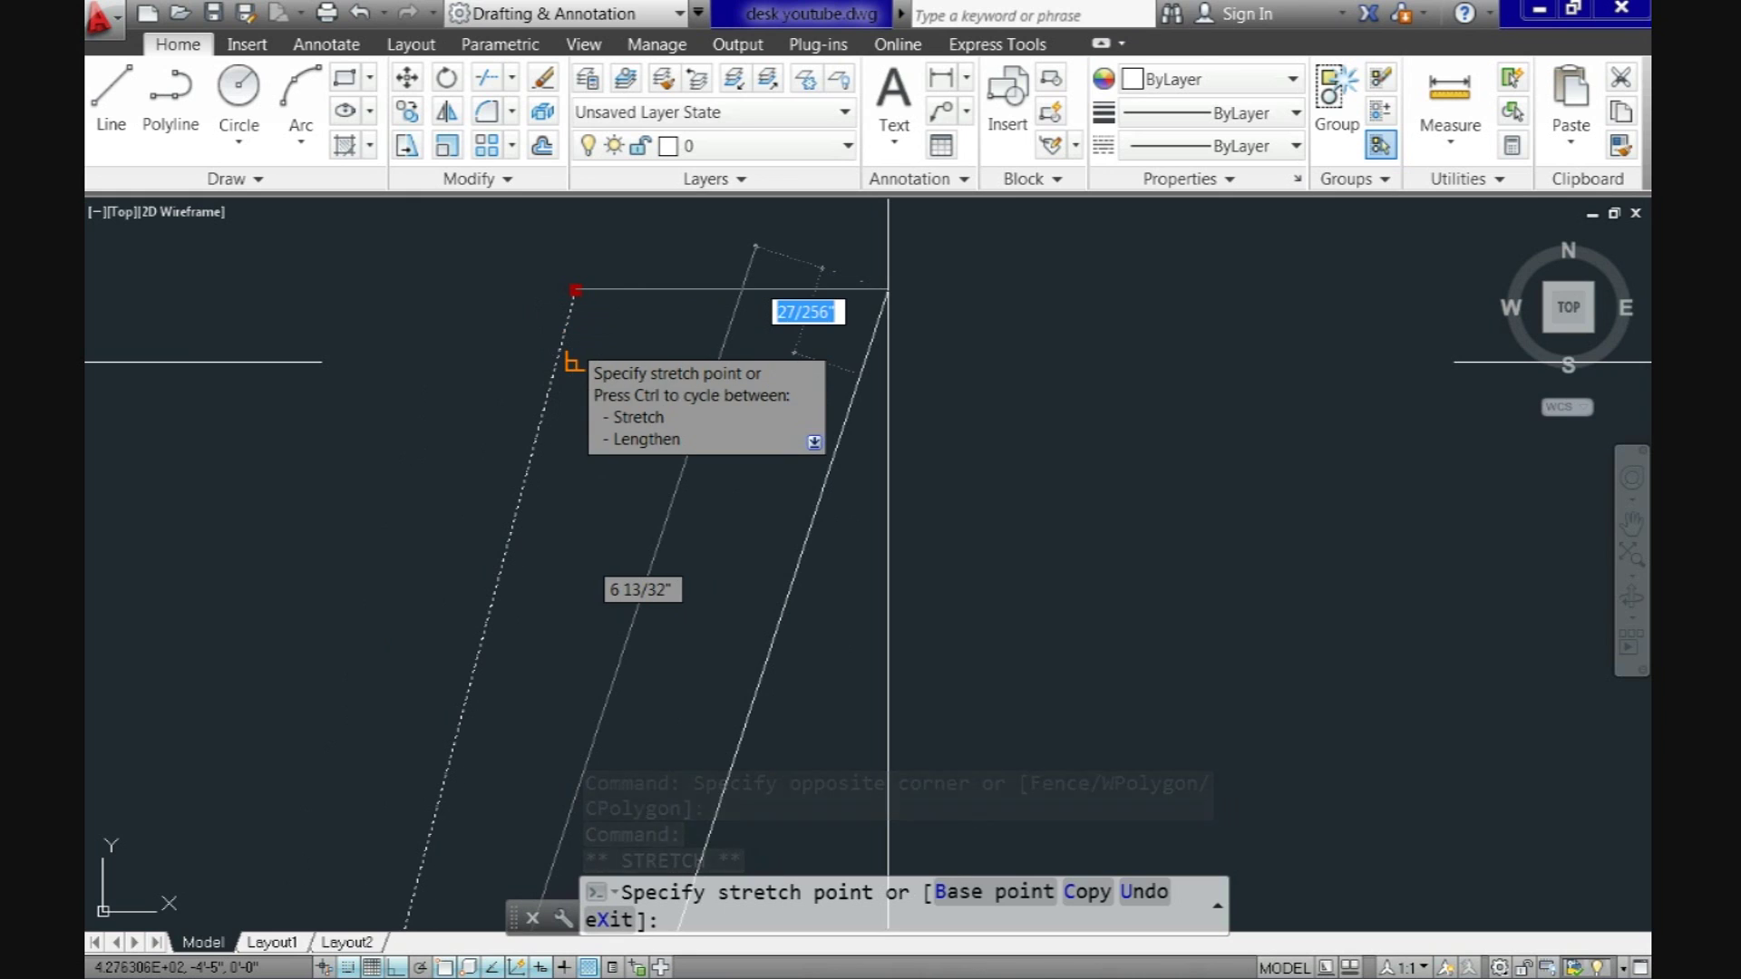
{"action": "key", "text": "Escape"}
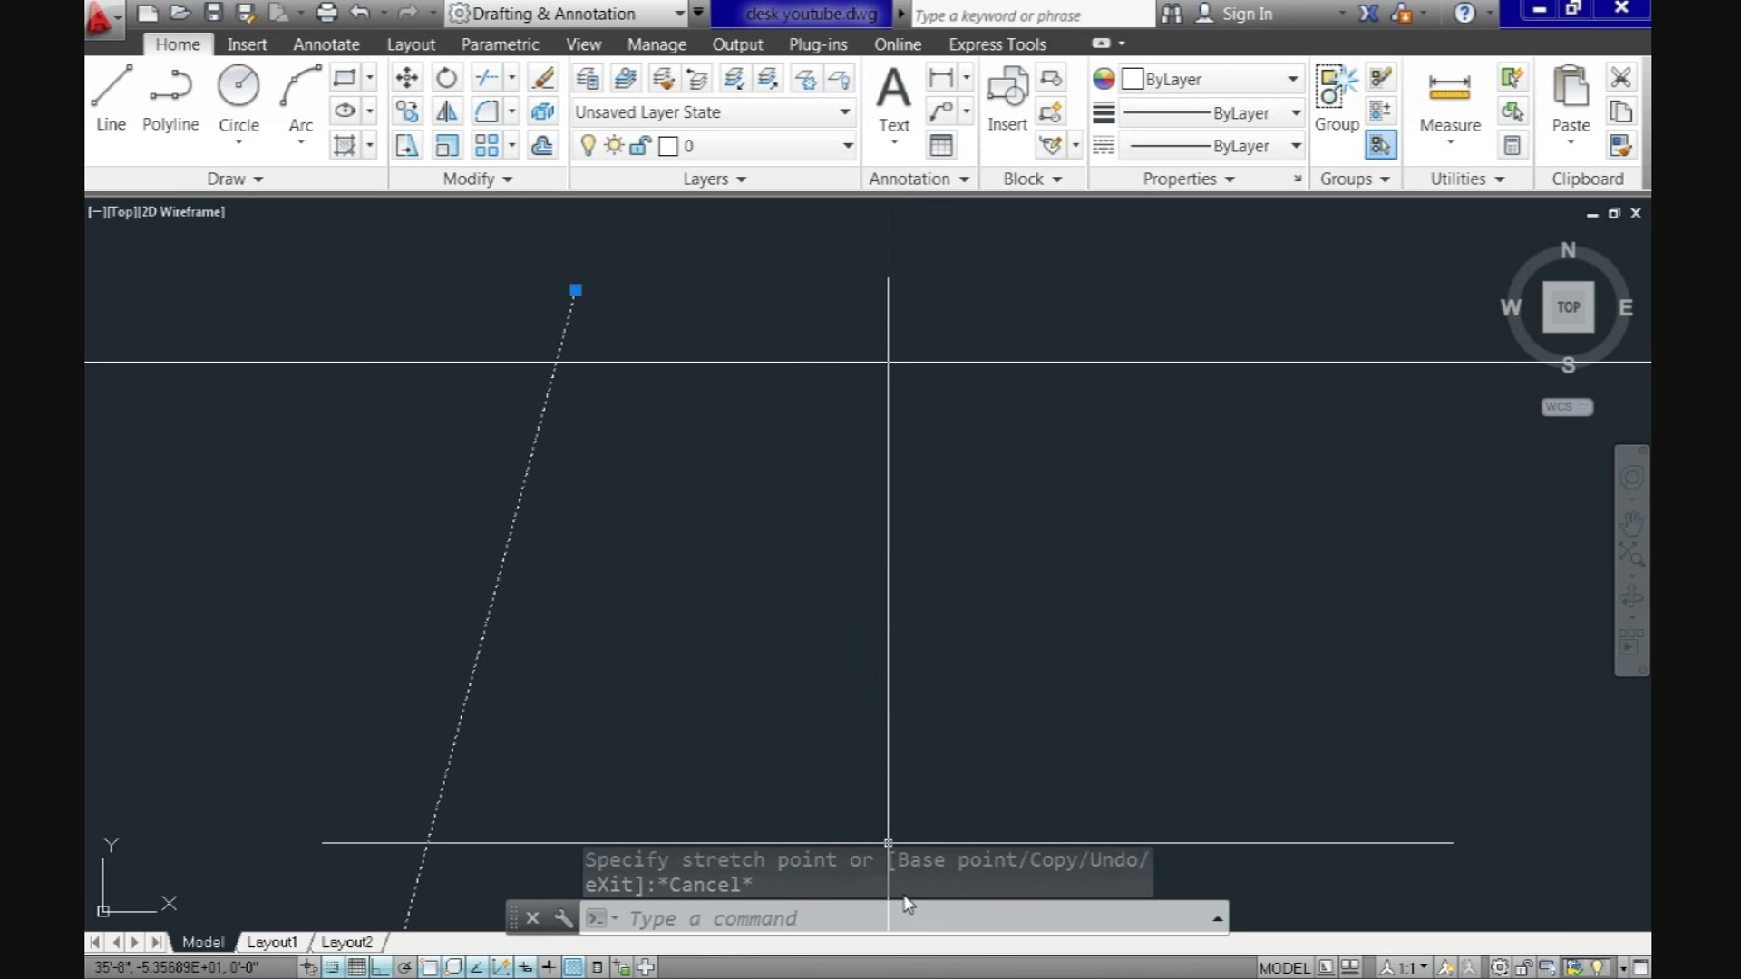
{"action": "key", "text": "F9"}
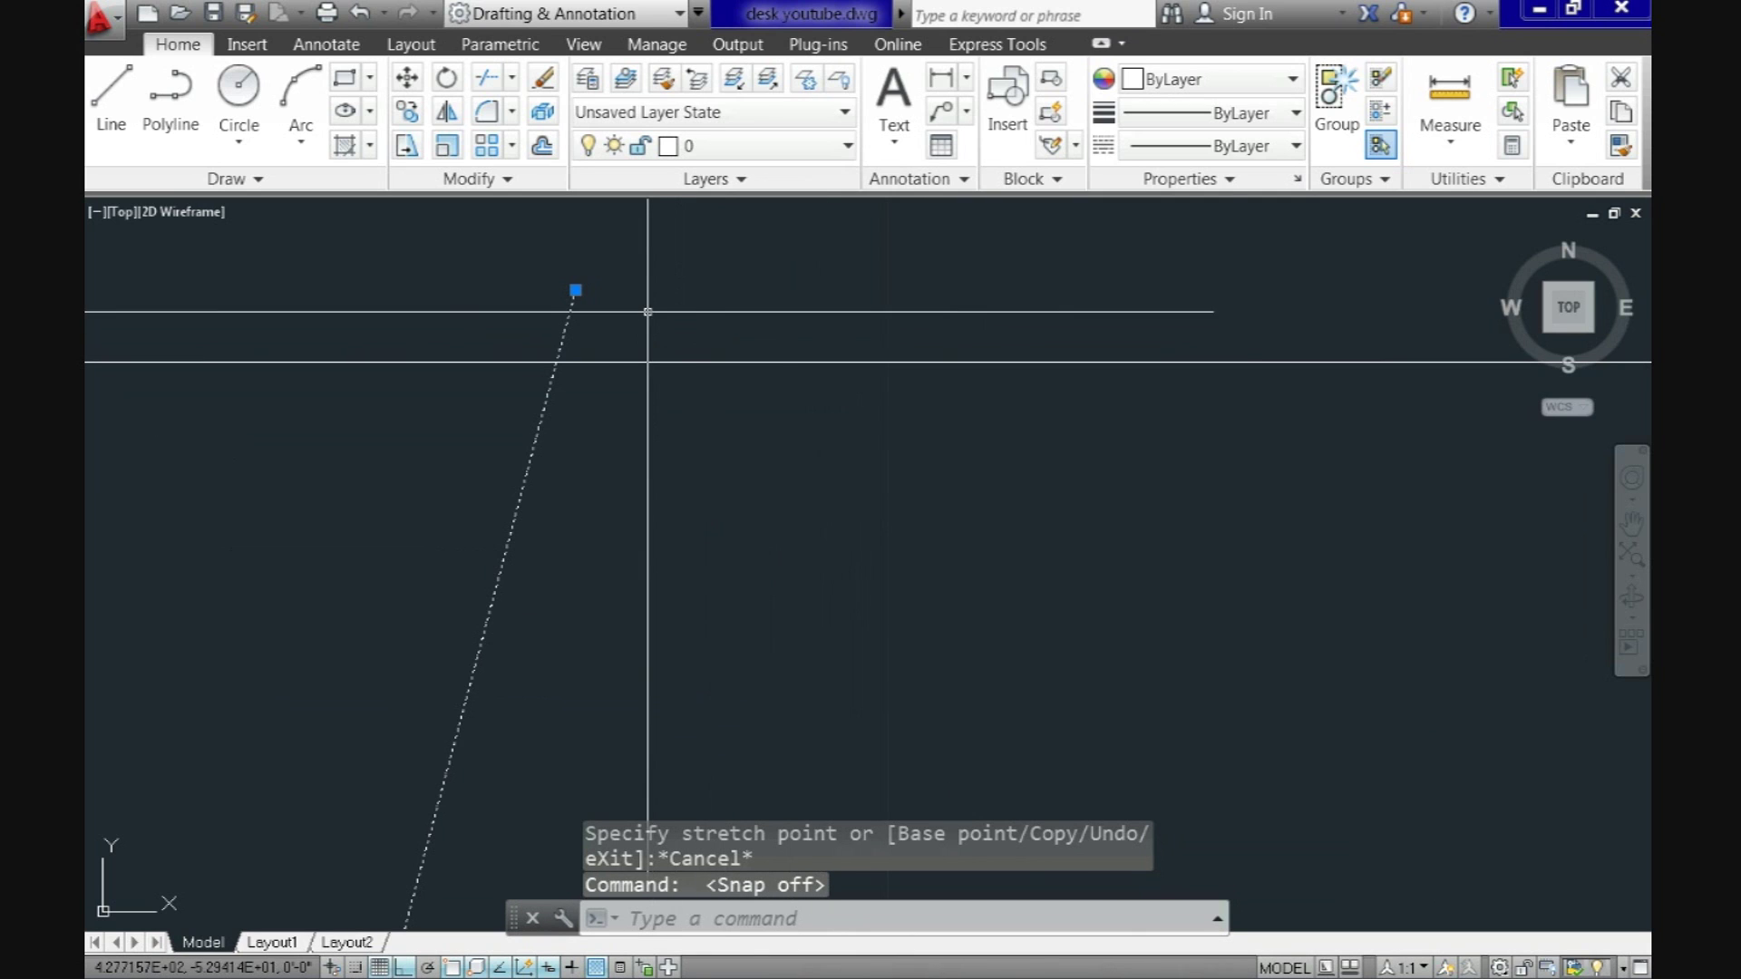
{"action": "left_click", "coordinate": [575, 290]}
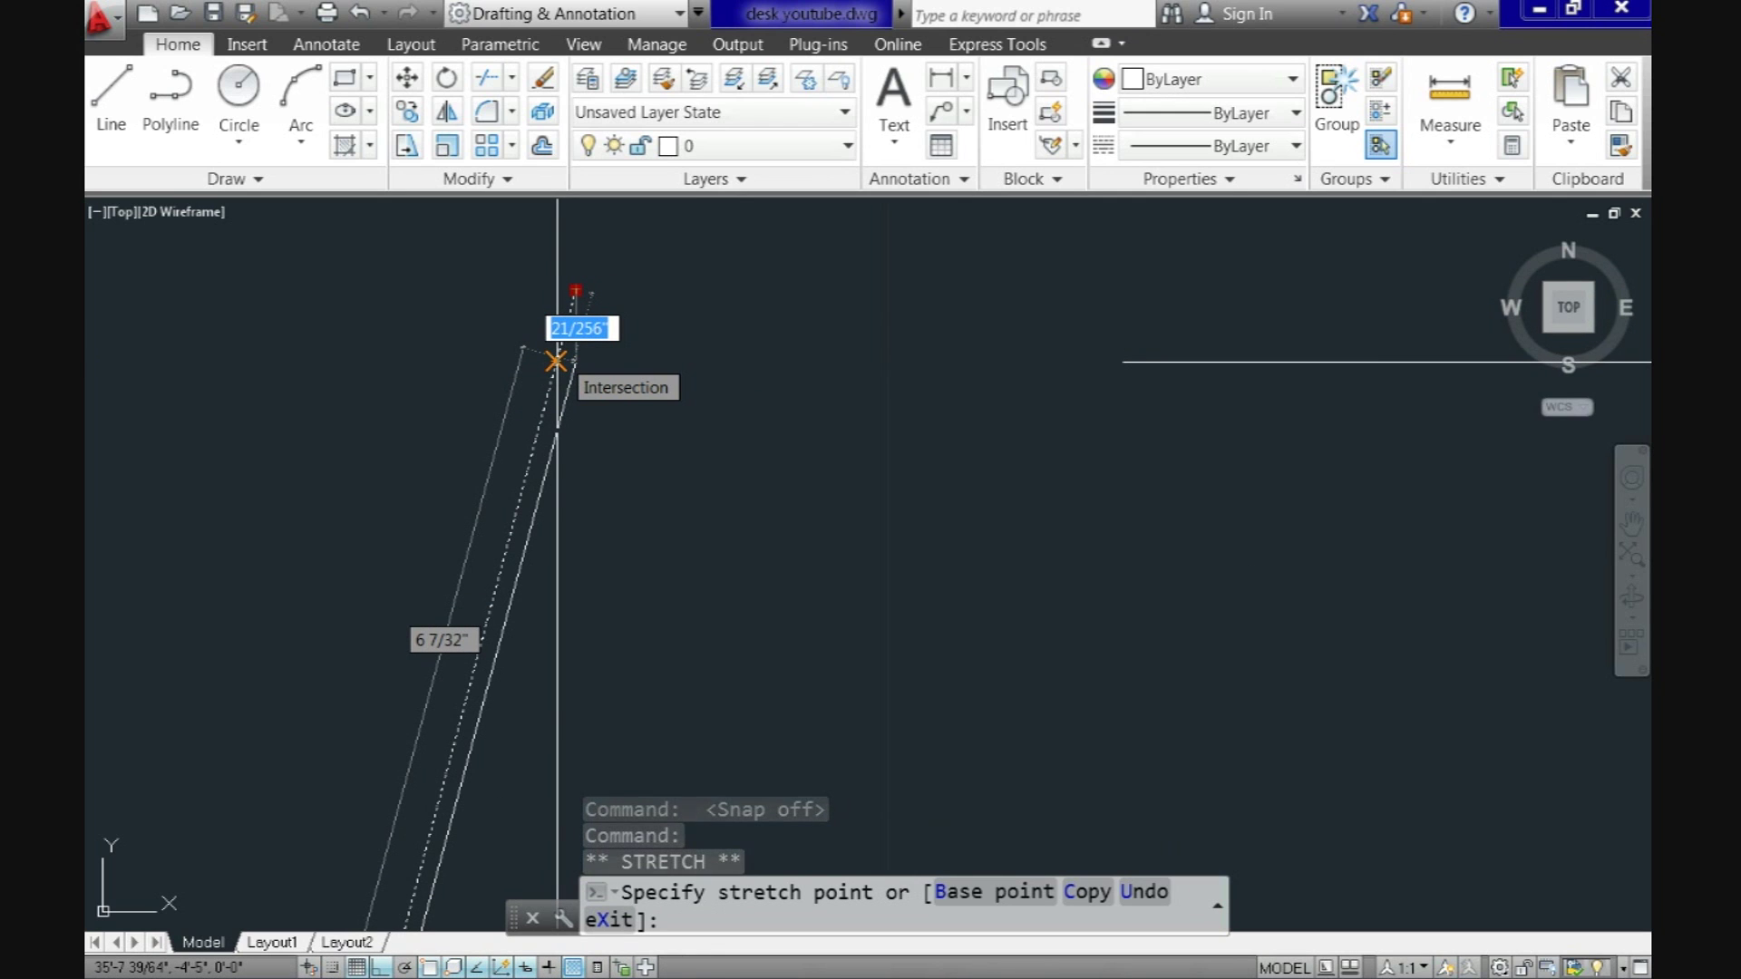
{"action": "left_click", "coordinate": [556, 360]}
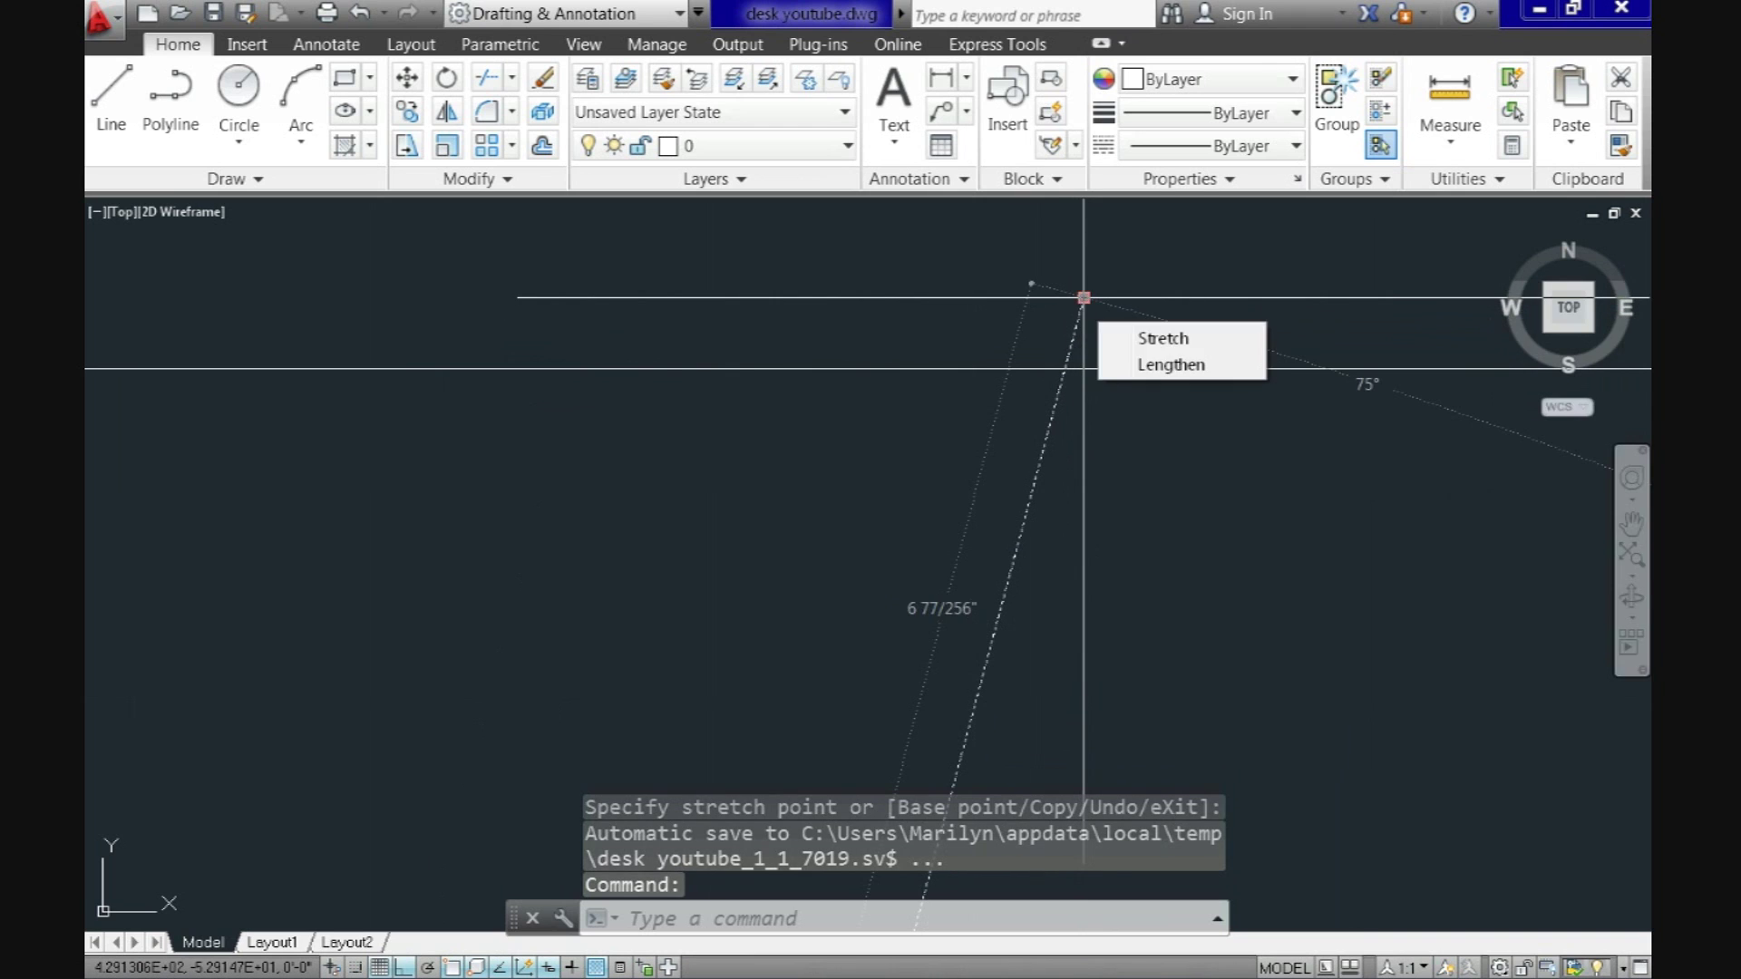
{"action": "left_click", "coordinate": [1083, 297]}
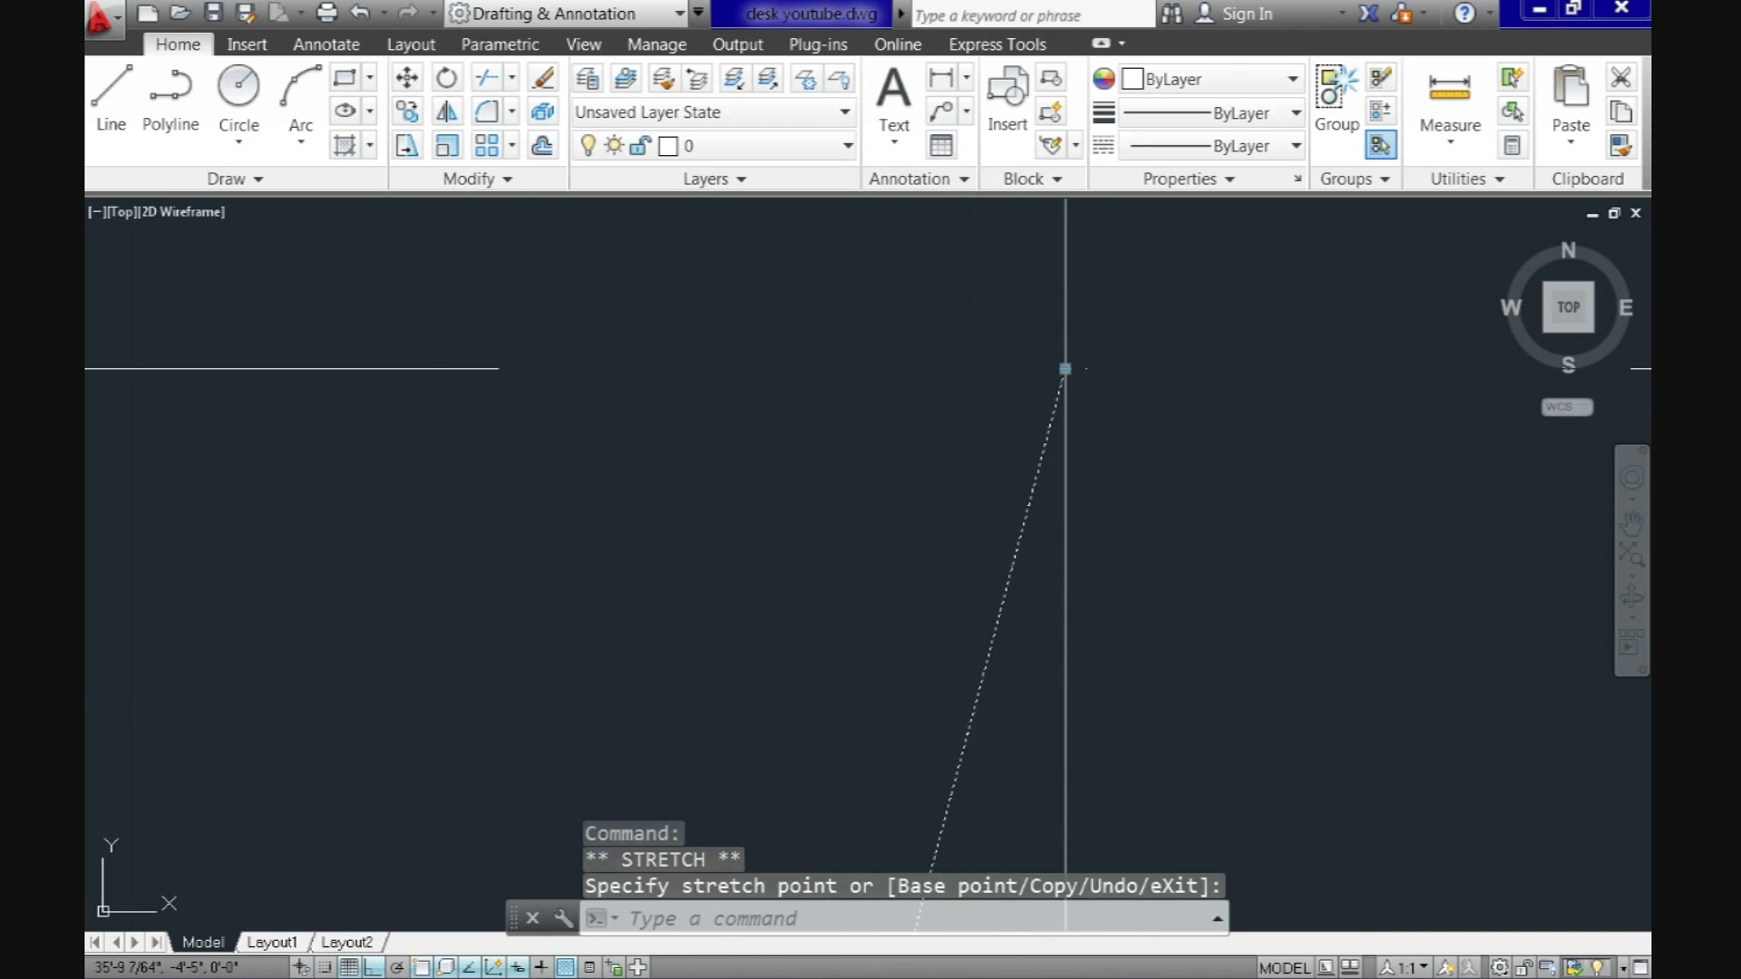
{"action": "scroll", "coordinate": [1165, 508], "scroll_direction": "down", "scroll_amount": 5}
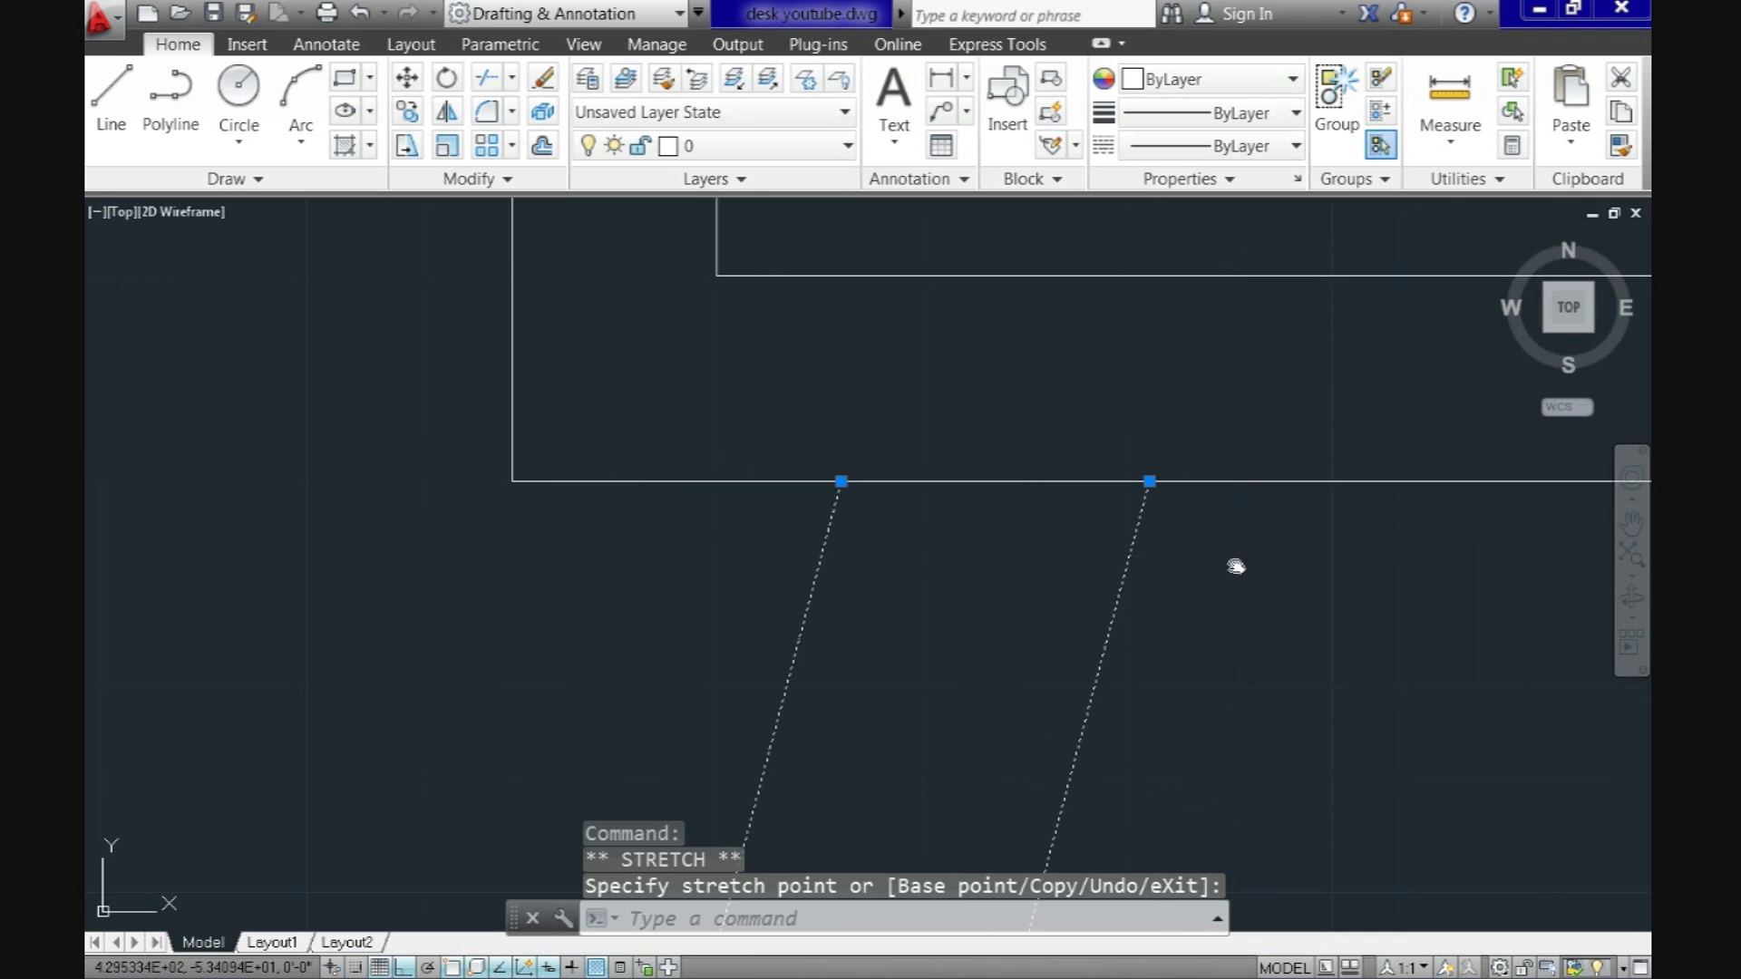
{"action": "middle_click_drag", "start_coordinate": [1236, 565], "coordinate": [1065, 477]}
Step: Draw a 6-inch drop and 1.5-inch foot from the desktop's bottom-right corner
{"action": "key", "text": "Escape"}
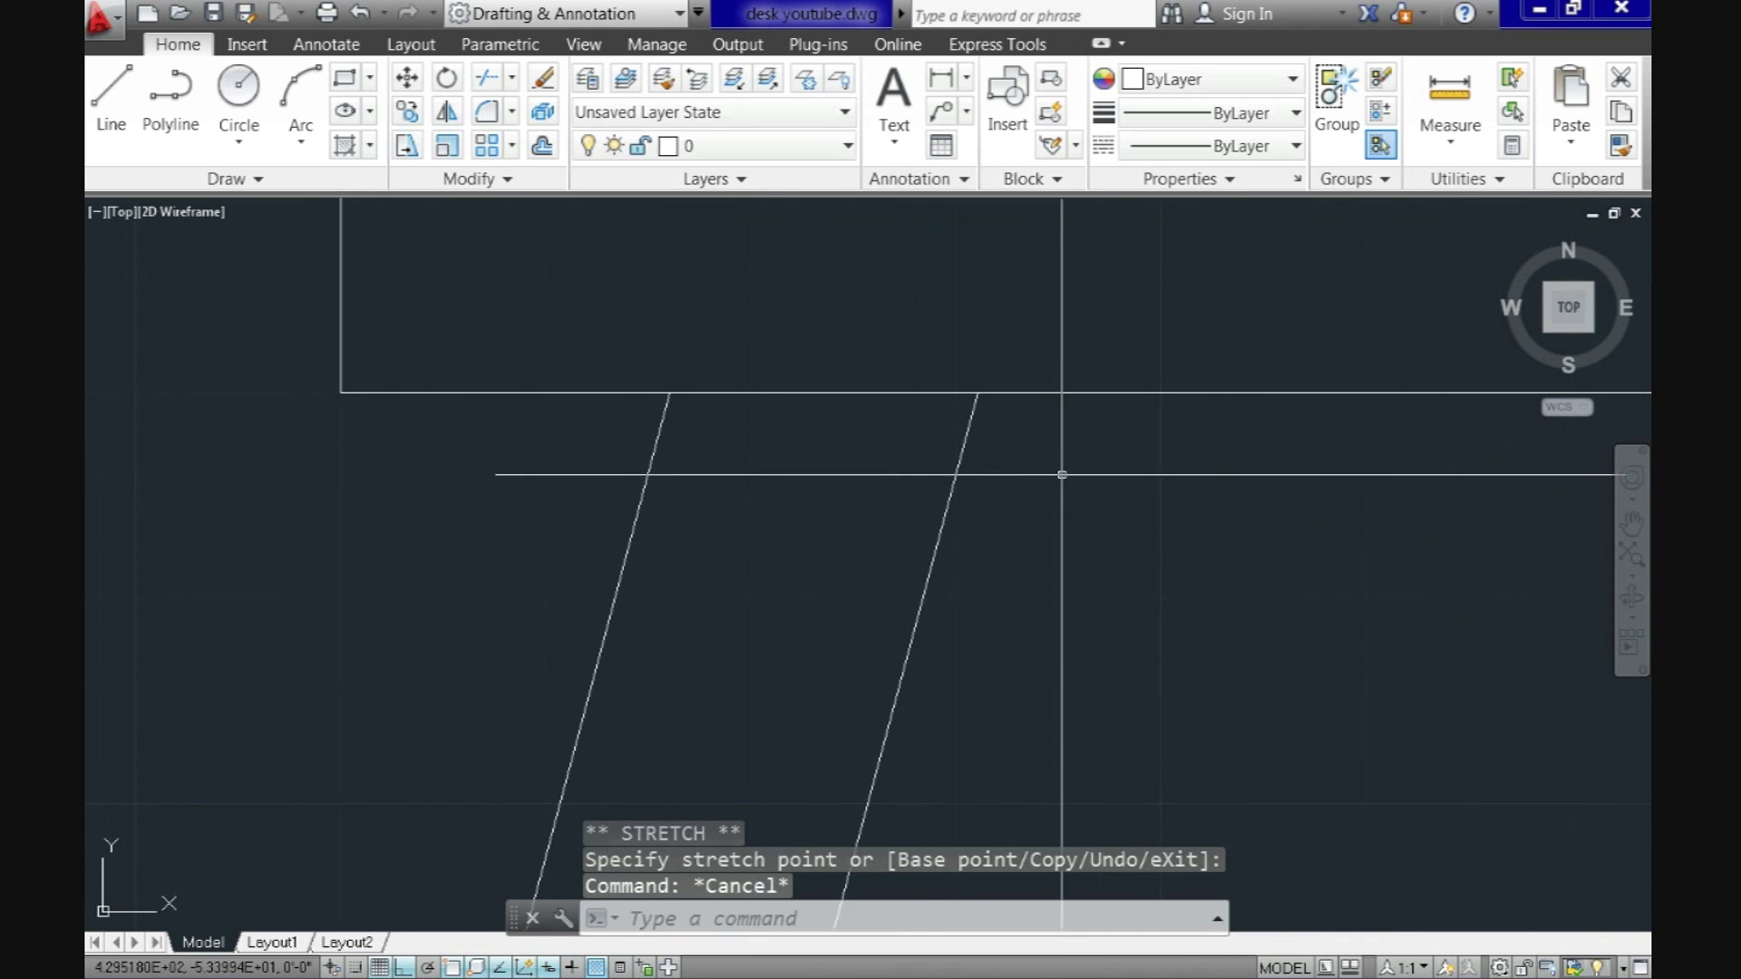
{"action": "scroll", "coordinate": [1034, 517], "scroll_direction": "down", "scroll_amount": 2}
{"action": "middle_click_drag", "start_coordinate": [1033, 517], "coordinate": [816, 420]}
{"action": "scroll", "coordinate": [900, 414], "scroll_direction": "down", "scroll_amount": 2}
{"action": "key", "text": "F9"}
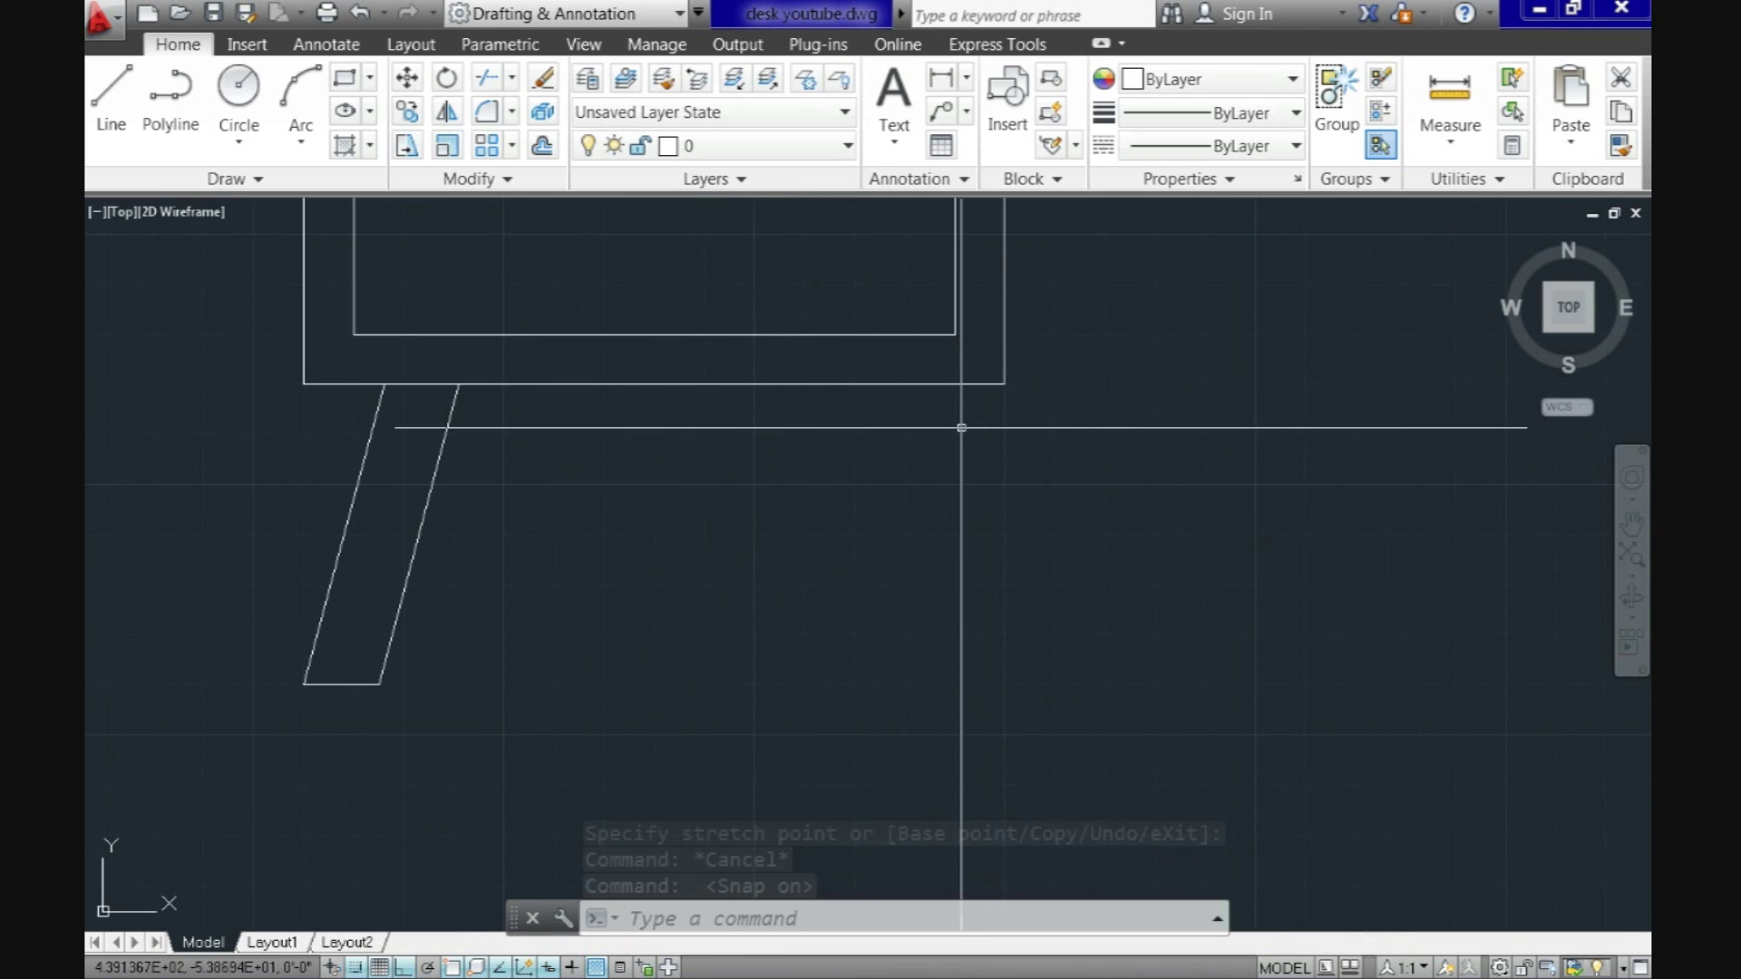
{"action": "type", "text": "l"}
{"action": "key", "text": "Return"}
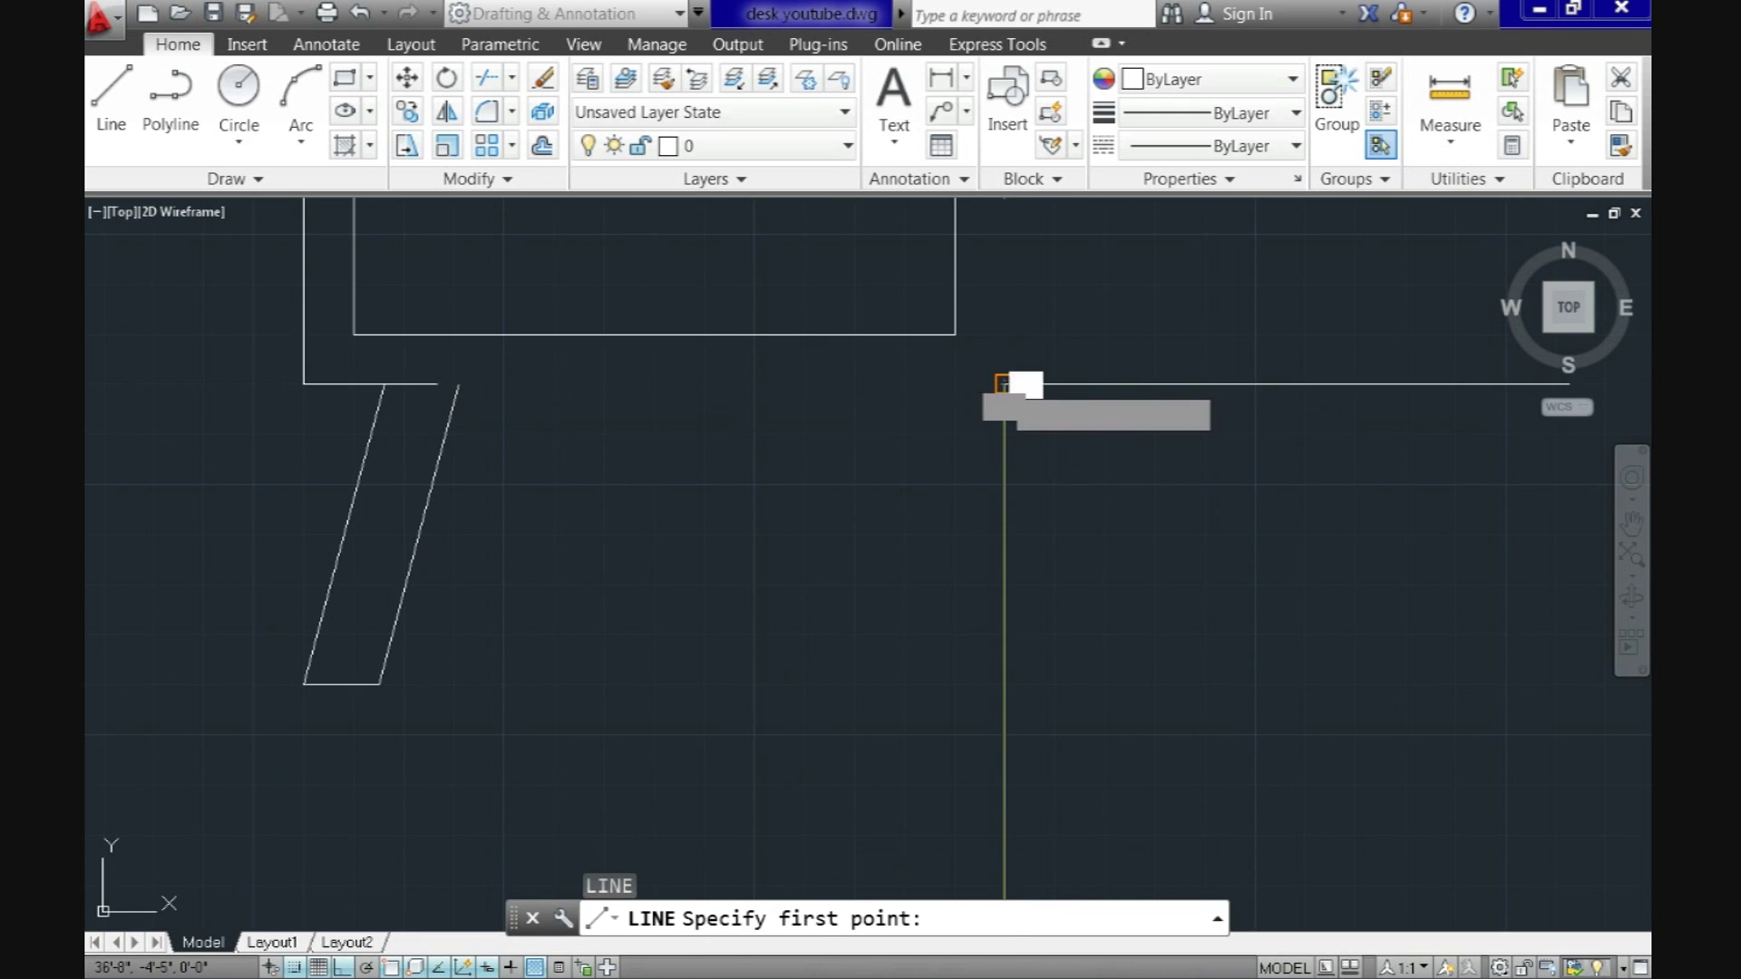
{"action": "left_click", "coordinate": [1004, 385]}
{"action": "type", "text": "6"}
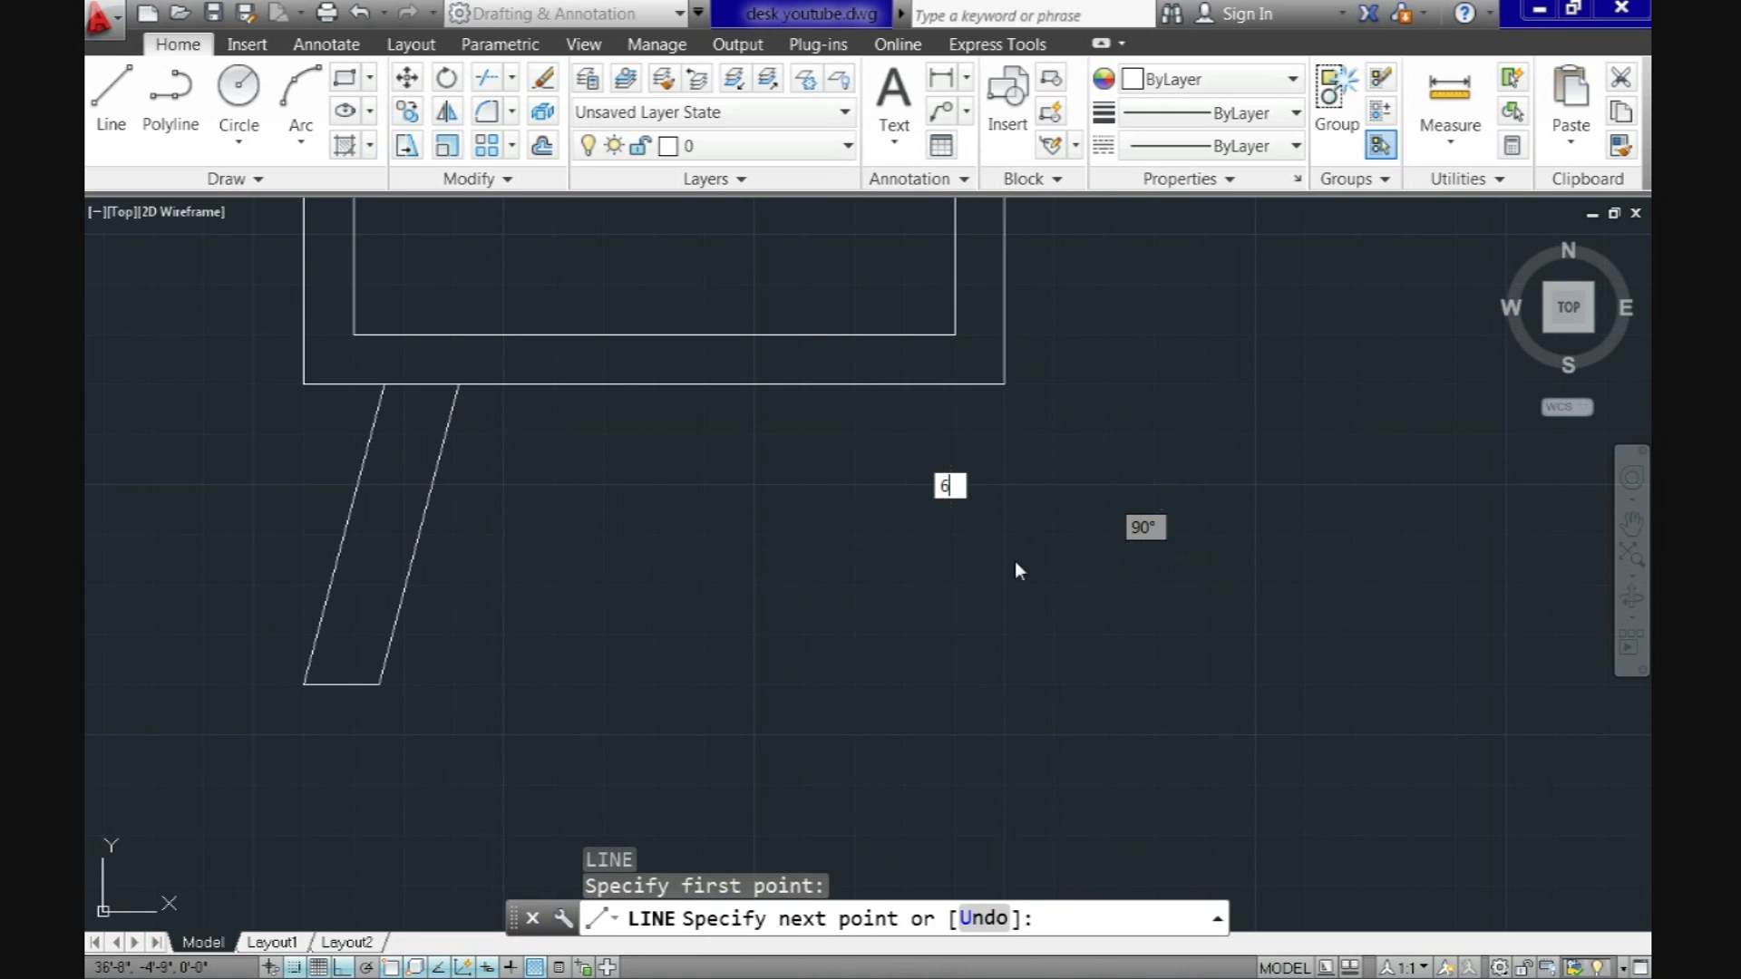
{"action": "key", "text": "Return"}
{"action": "scroll", "coordinate": [1015, 569], "scroll_direction": "up", "scroll_amount": 3}
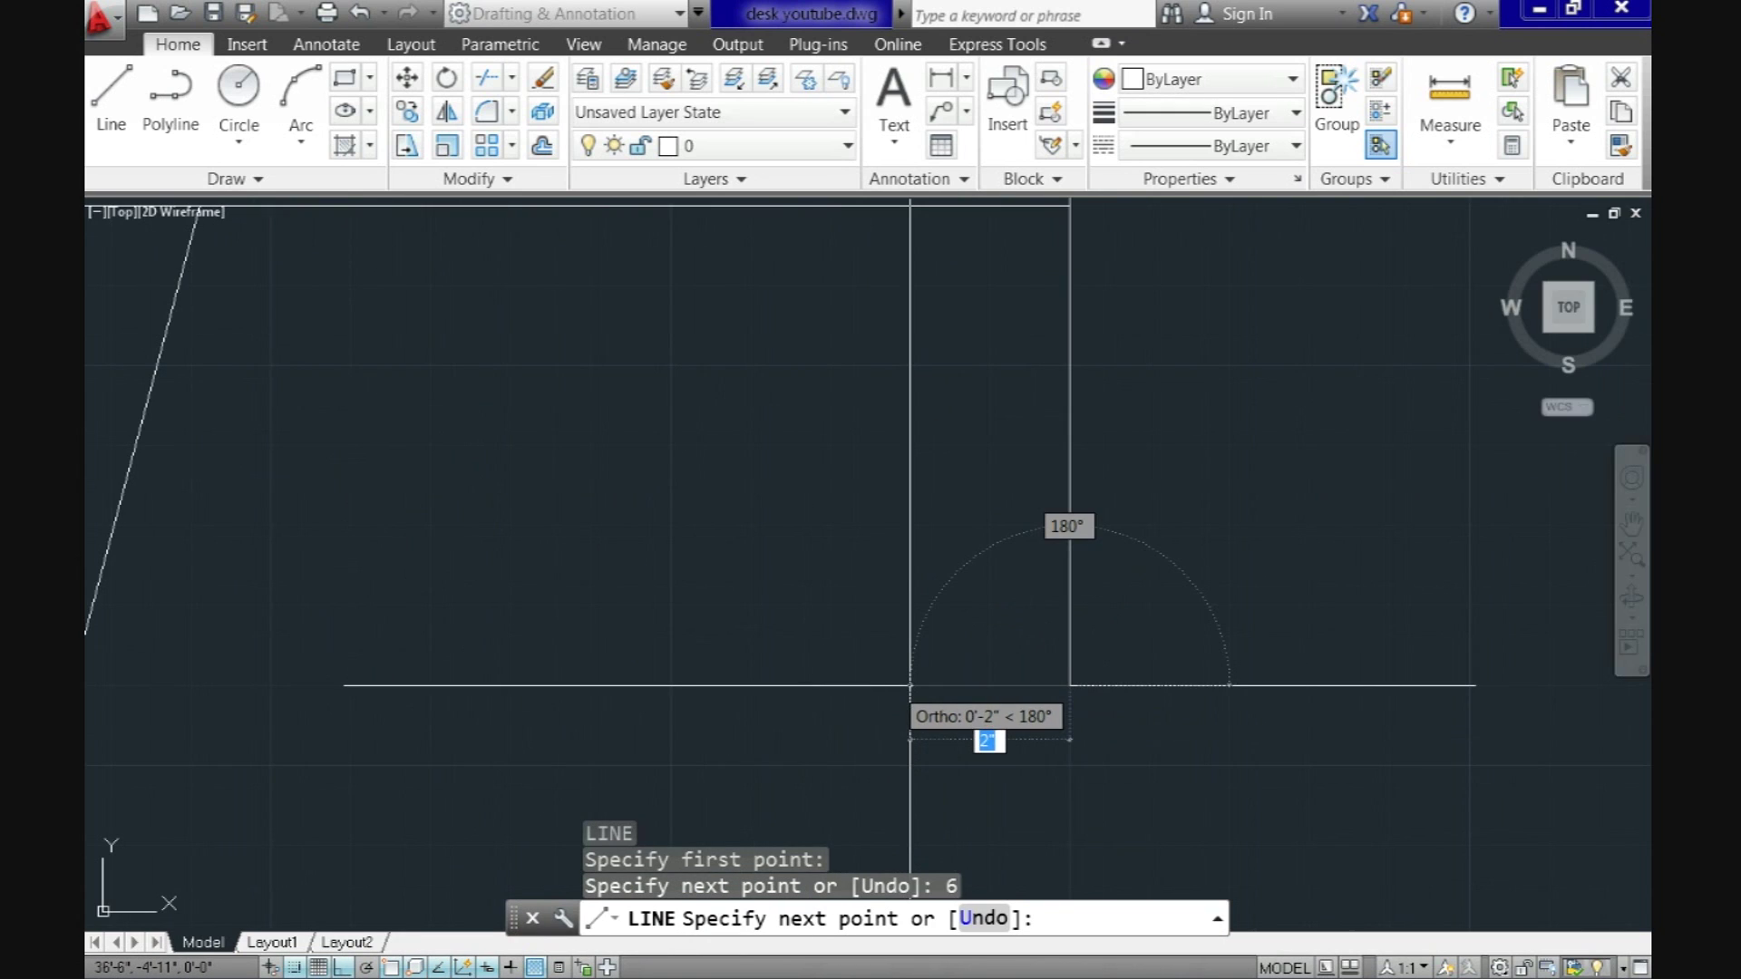
{"action": "key", "text": "Return"}
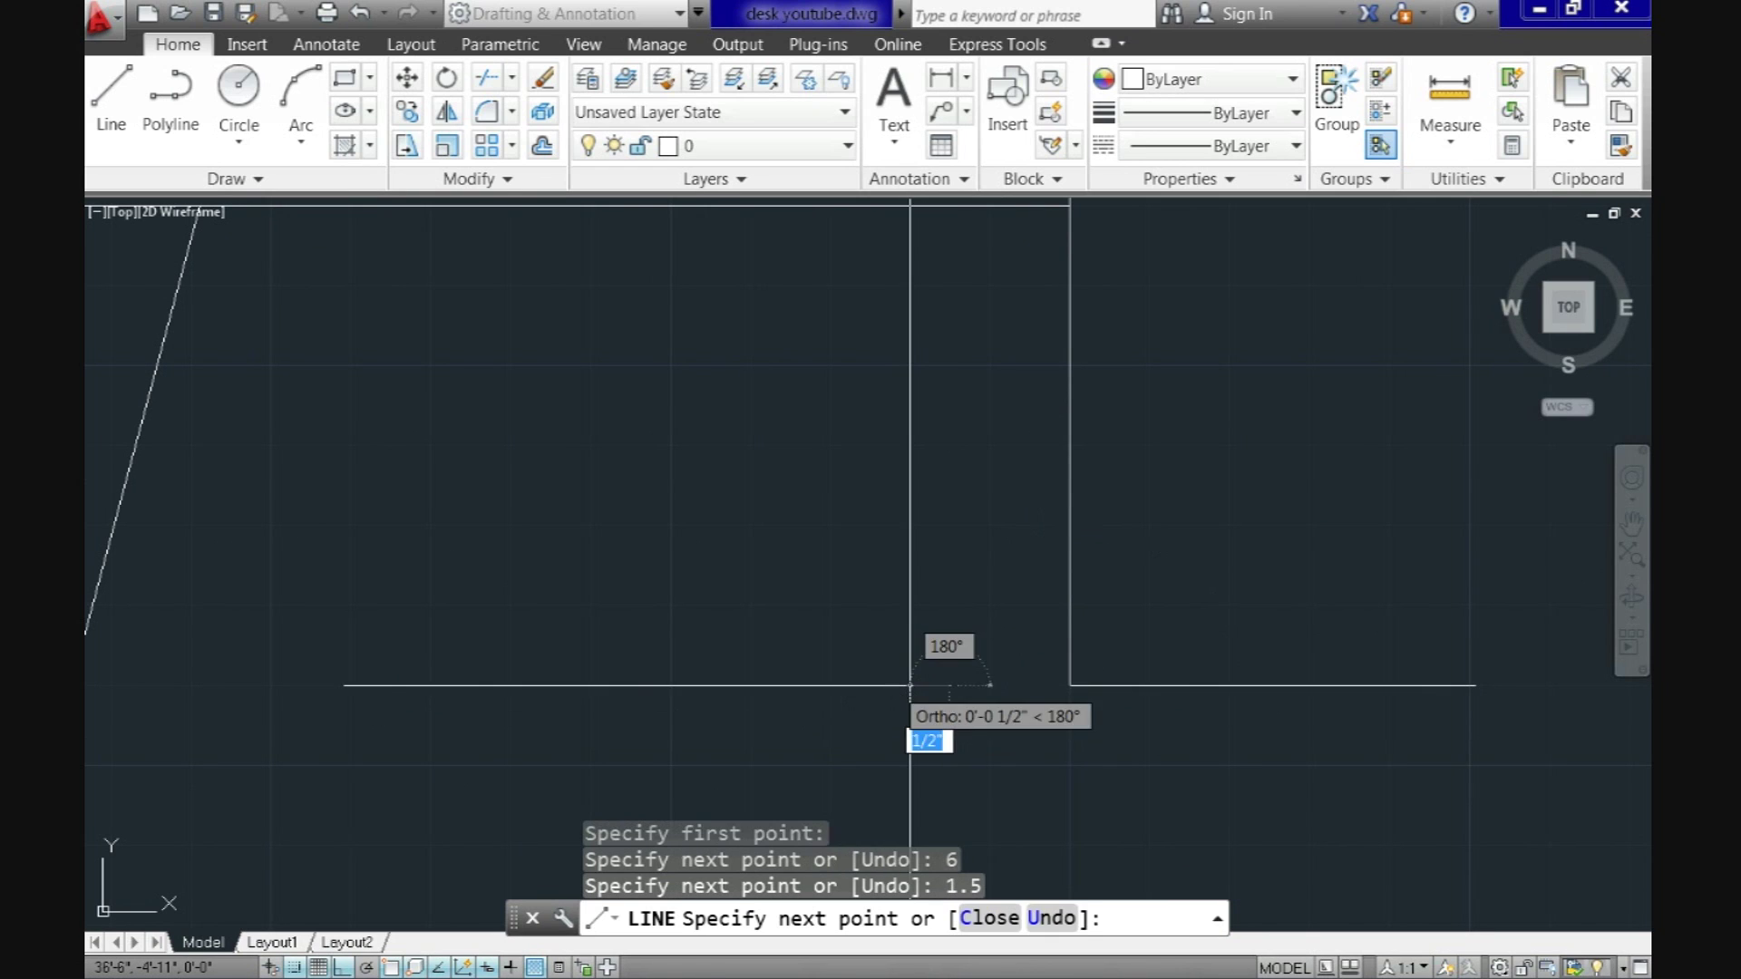
Step: Delete the vertical guide line, leaving only the foot segment
{"action": "key", "text": "Escape"}
{"action": "left_click", "coordinate": [1072, 508]}
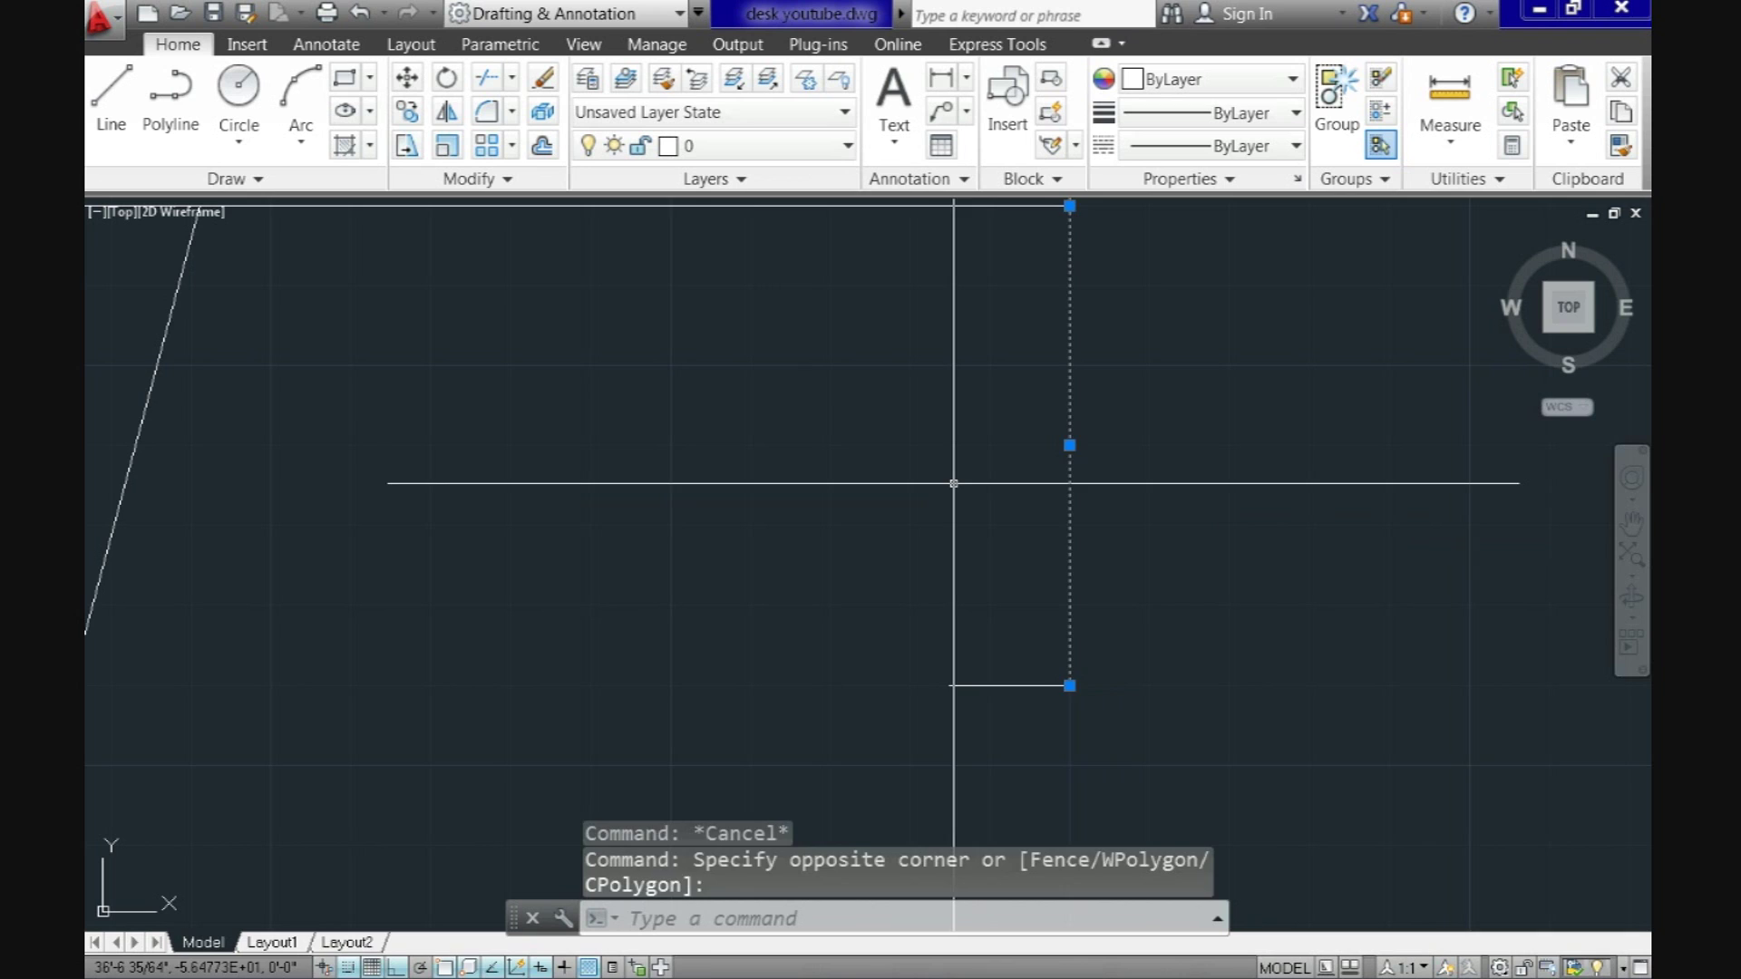
{"action": "key", "text": "Delete"}
{"action": "scroll", "coordinate": [676, 587], "scroll_direction": "down", "scroll_amount": 2}
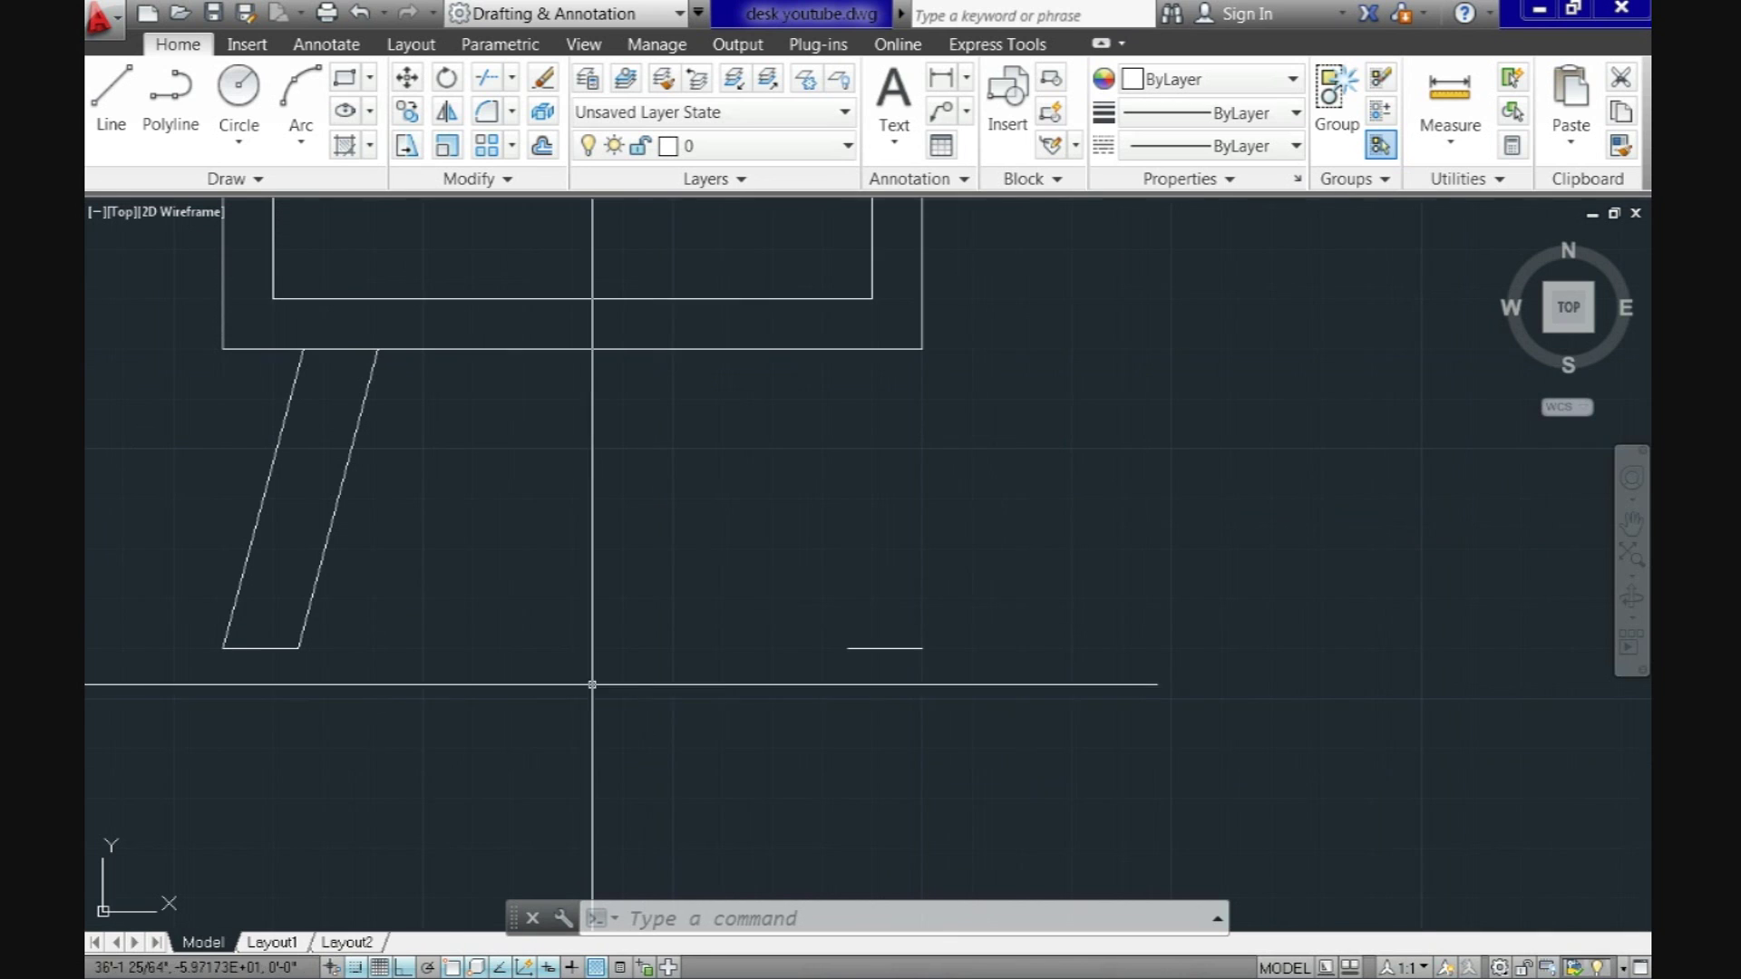
Step: Set the polar tracking increment angle to 15° and switch polar tracking on
{"action": "right_click", "coordinate": [433, 967]}
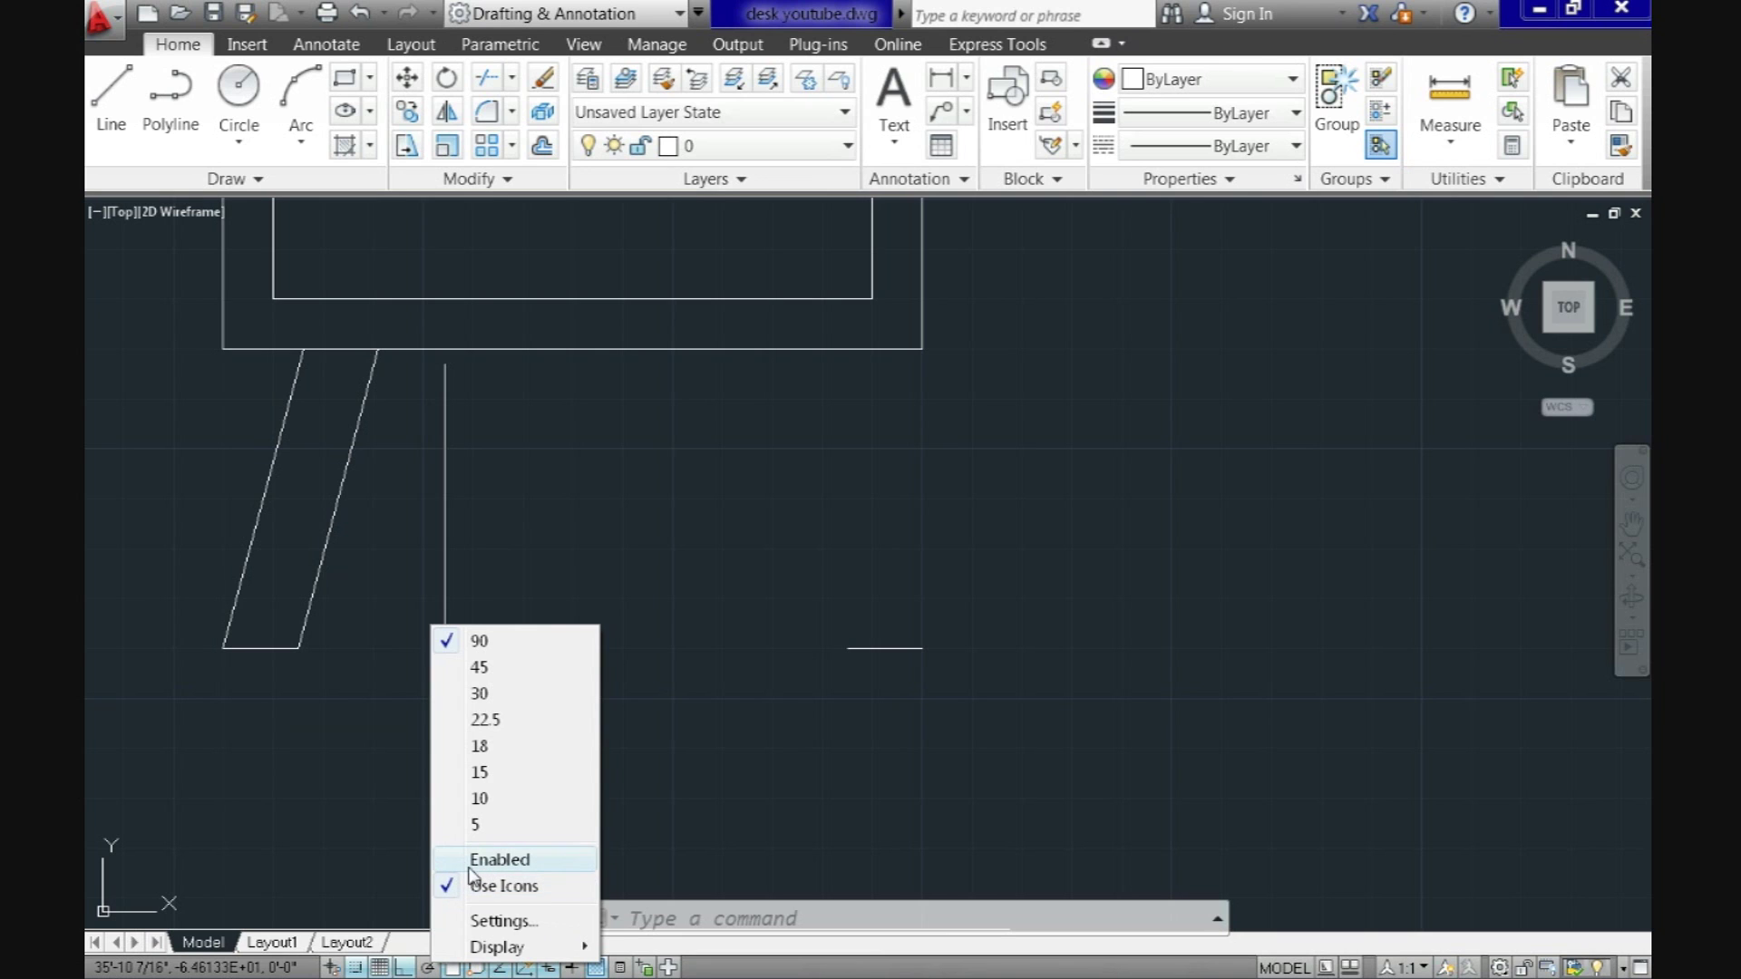
{"action": "left_click", "coordinate": [478, 923]}
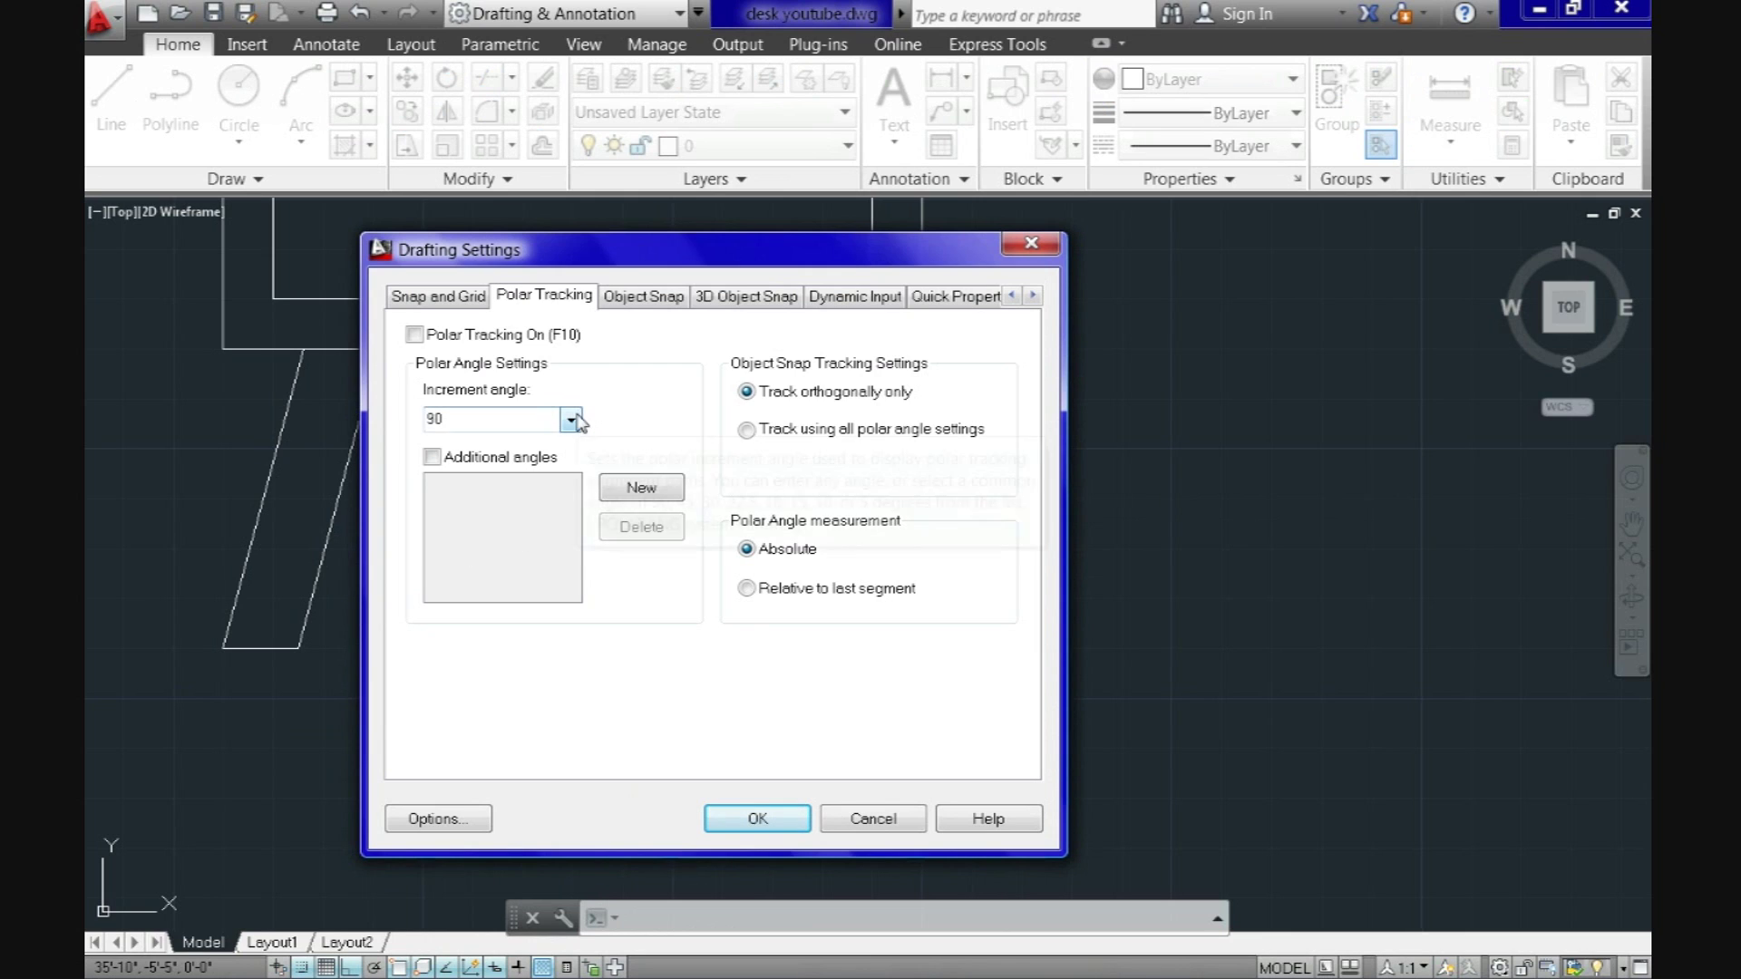
{"action": "left_click", "coordinate": [572, 419]}
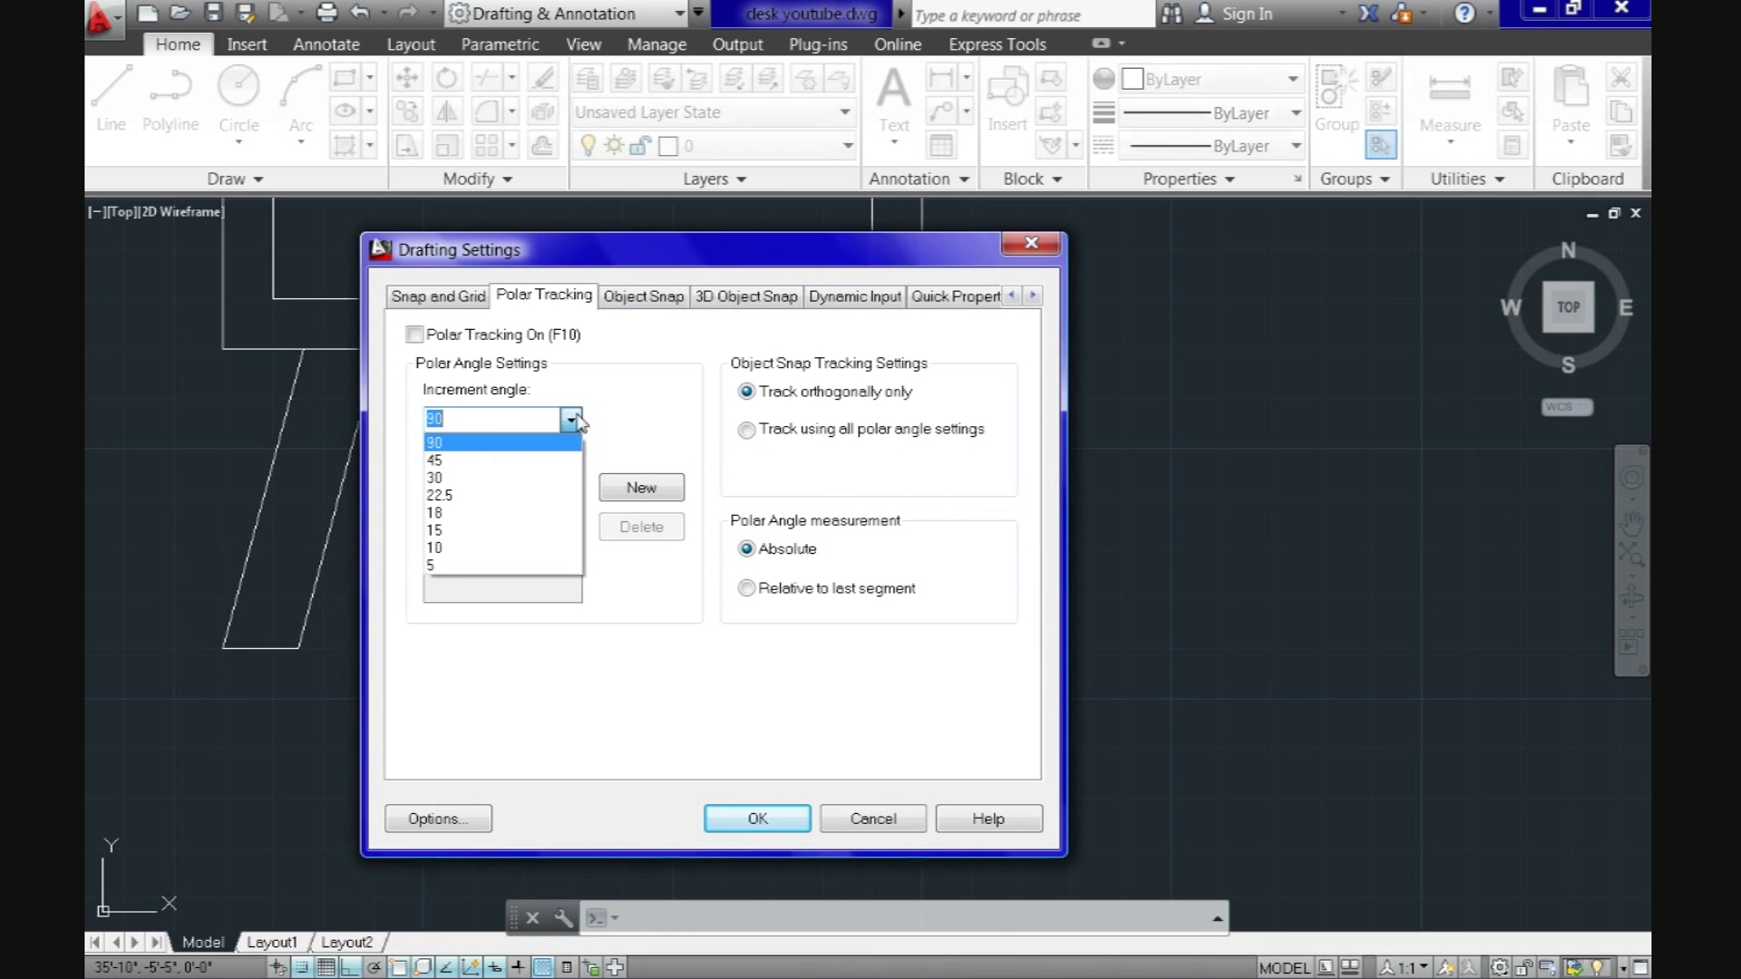
{"action": "left_click", "coordinate": [456, 531]}
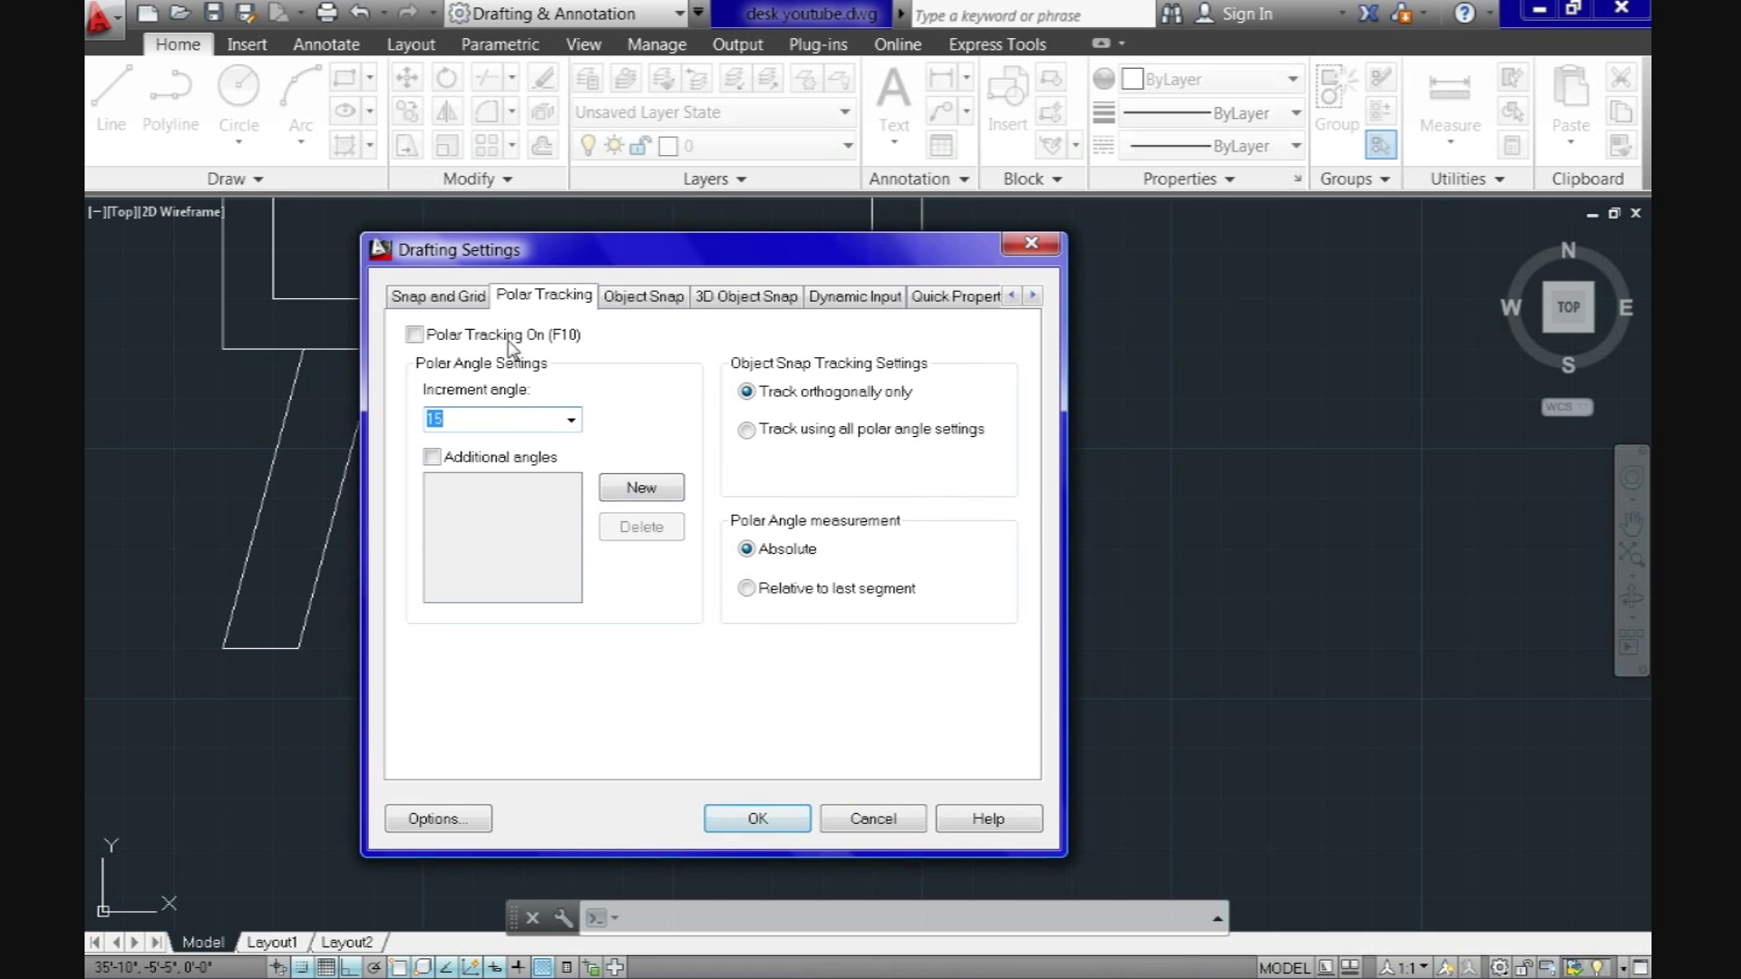
{"action": "left_click", "coordinate": [415, 335]}
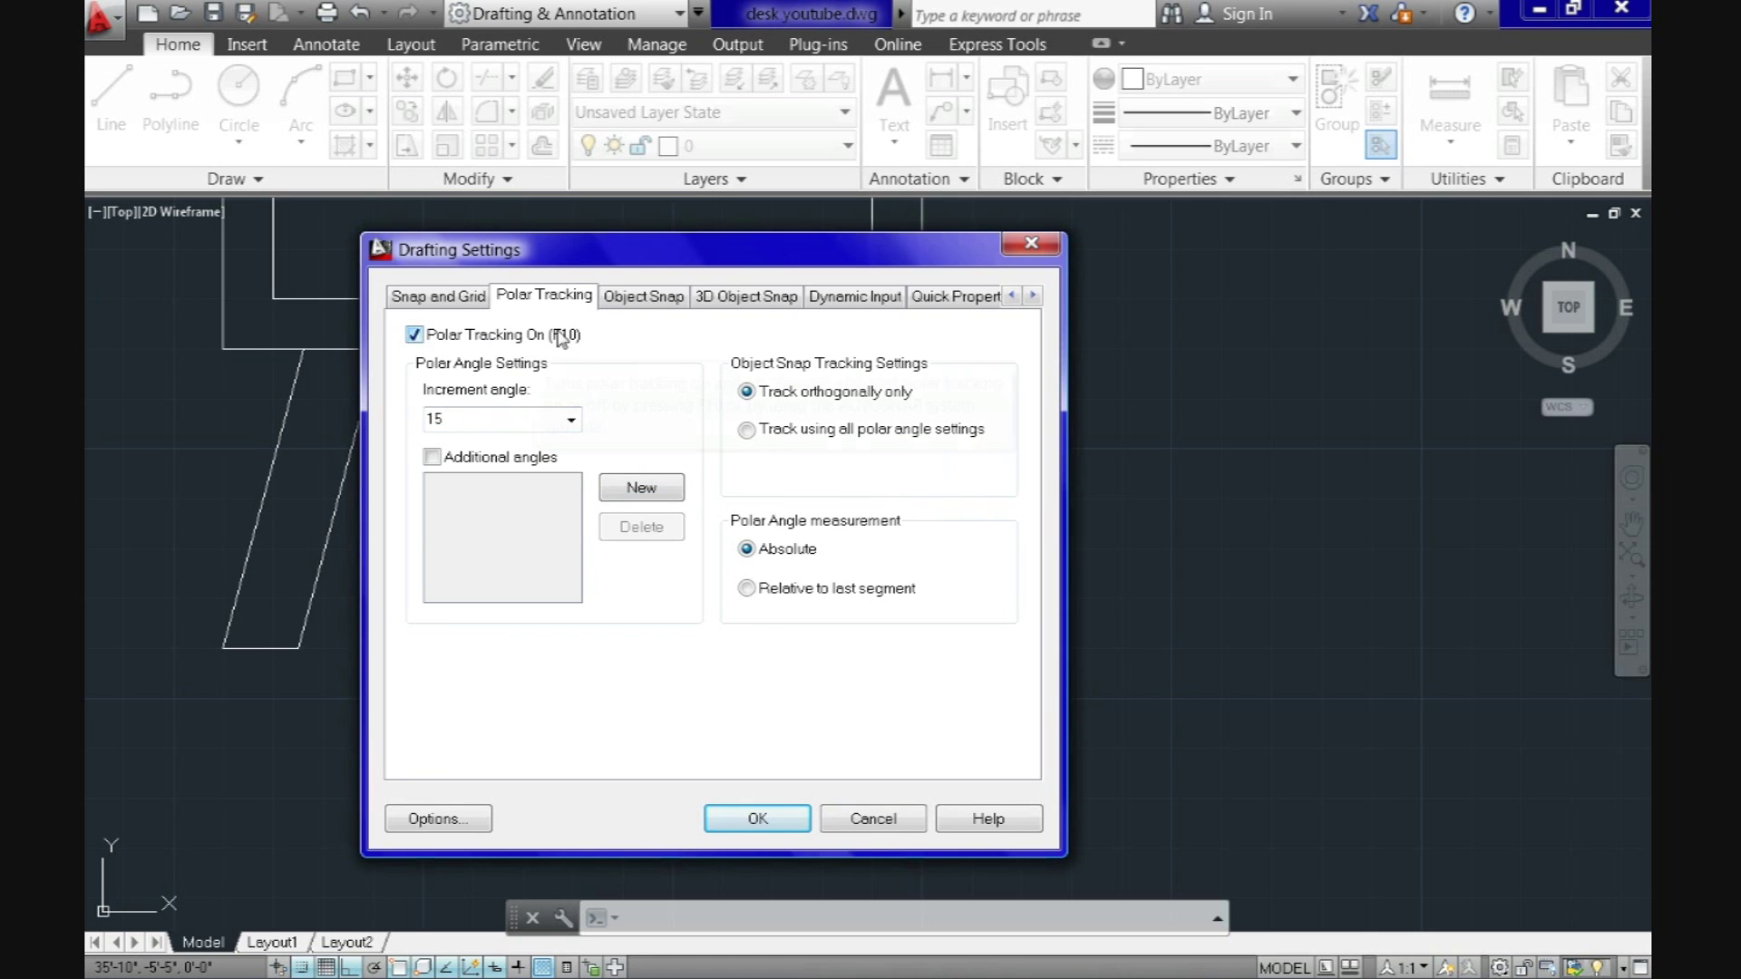
{"action": "left_click", "coordinate": [756, 819]}
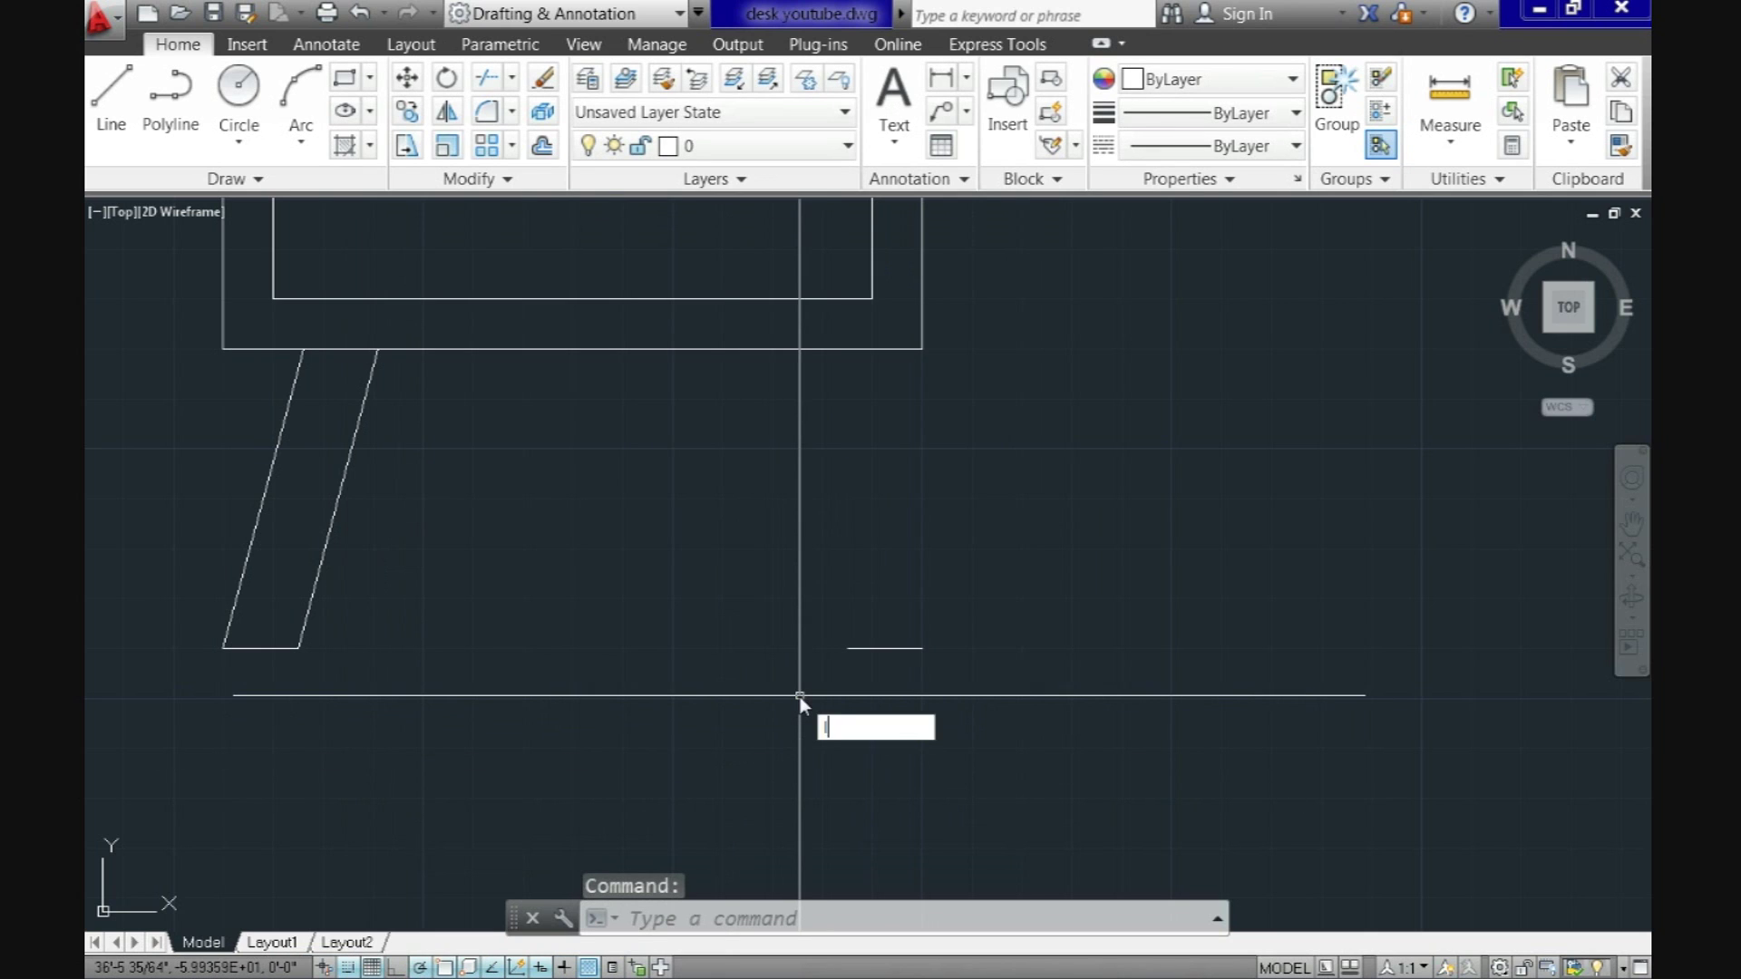
Step: Draw the right leg's outer and inner slanted edges from both foot ends up to the desktop edge
{"action": "type", "text": "l"}
{"action": "key", "text": "Return"}
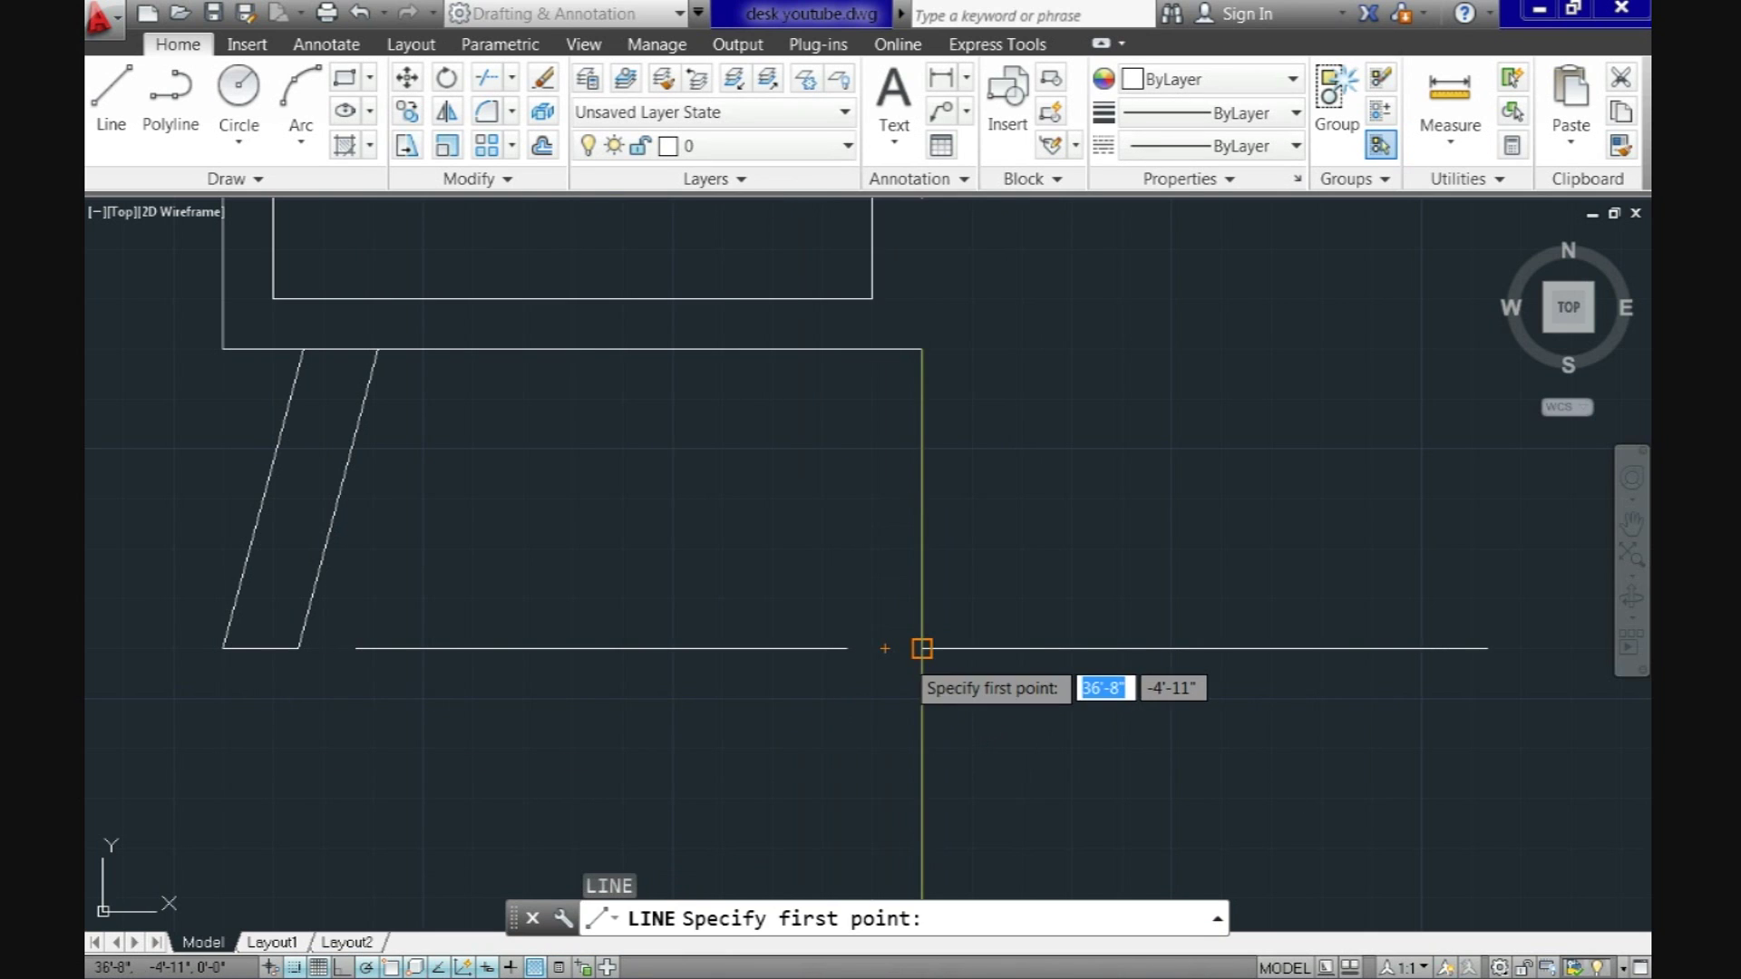
{"action": "left_click", "coordinate": [921, 648]}
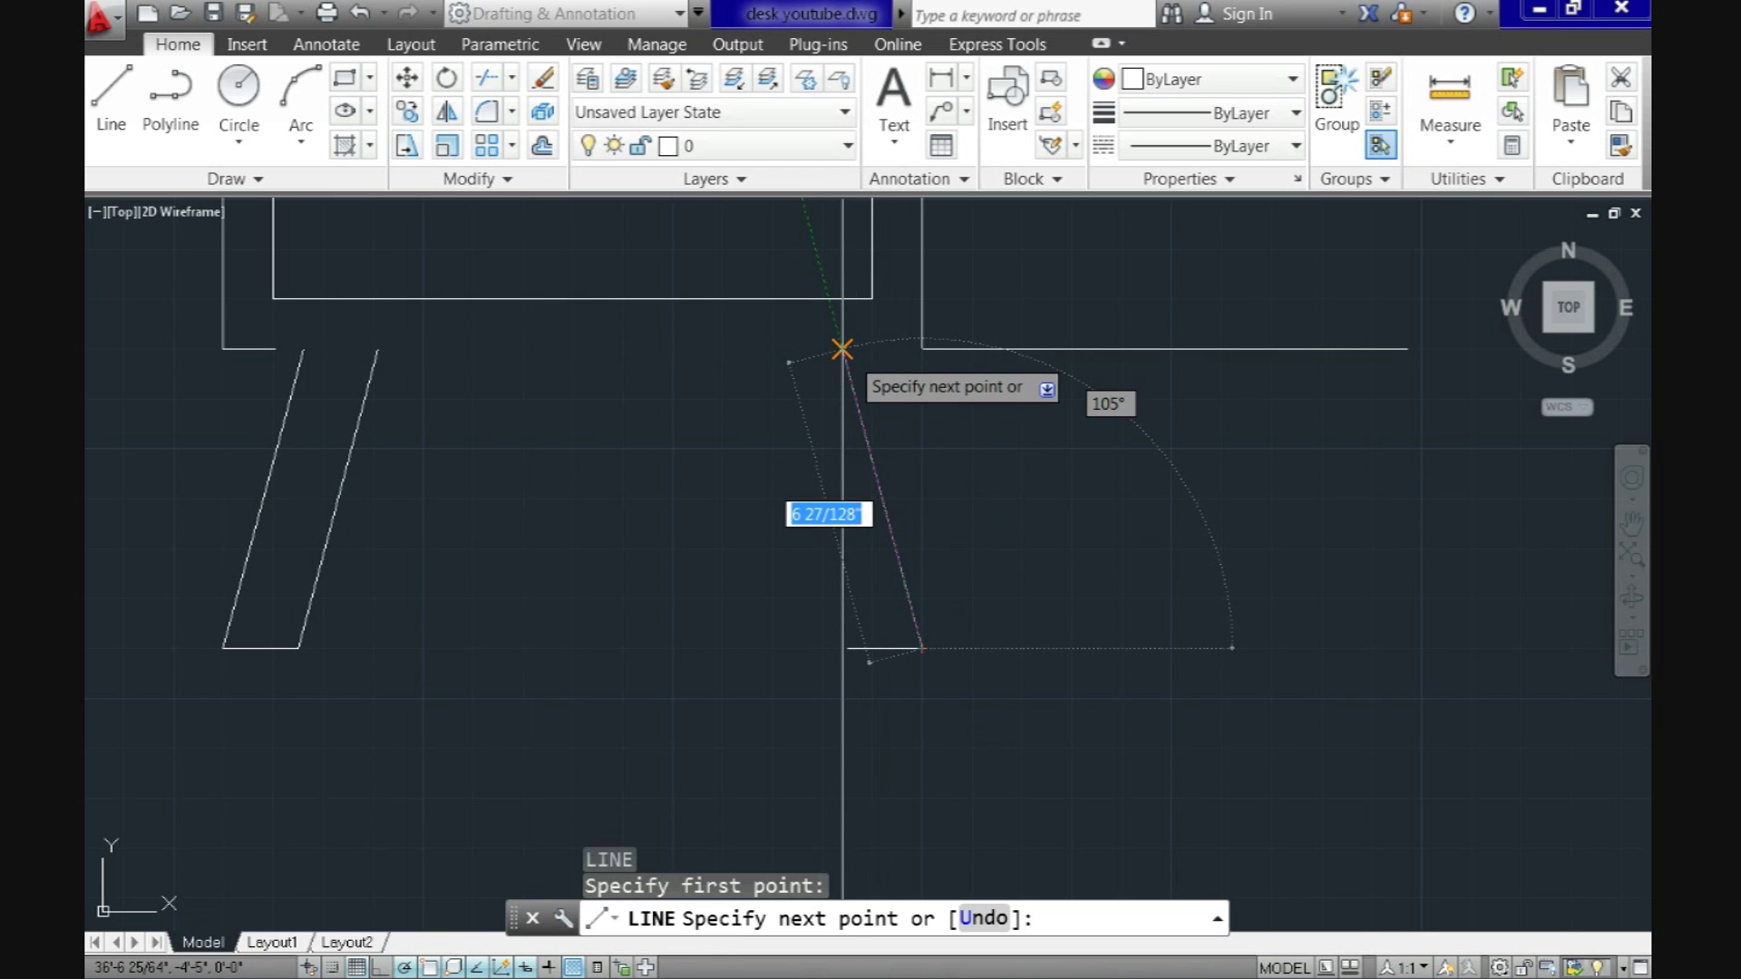
{"action": "left_click", "coordinate": [842, 349]}
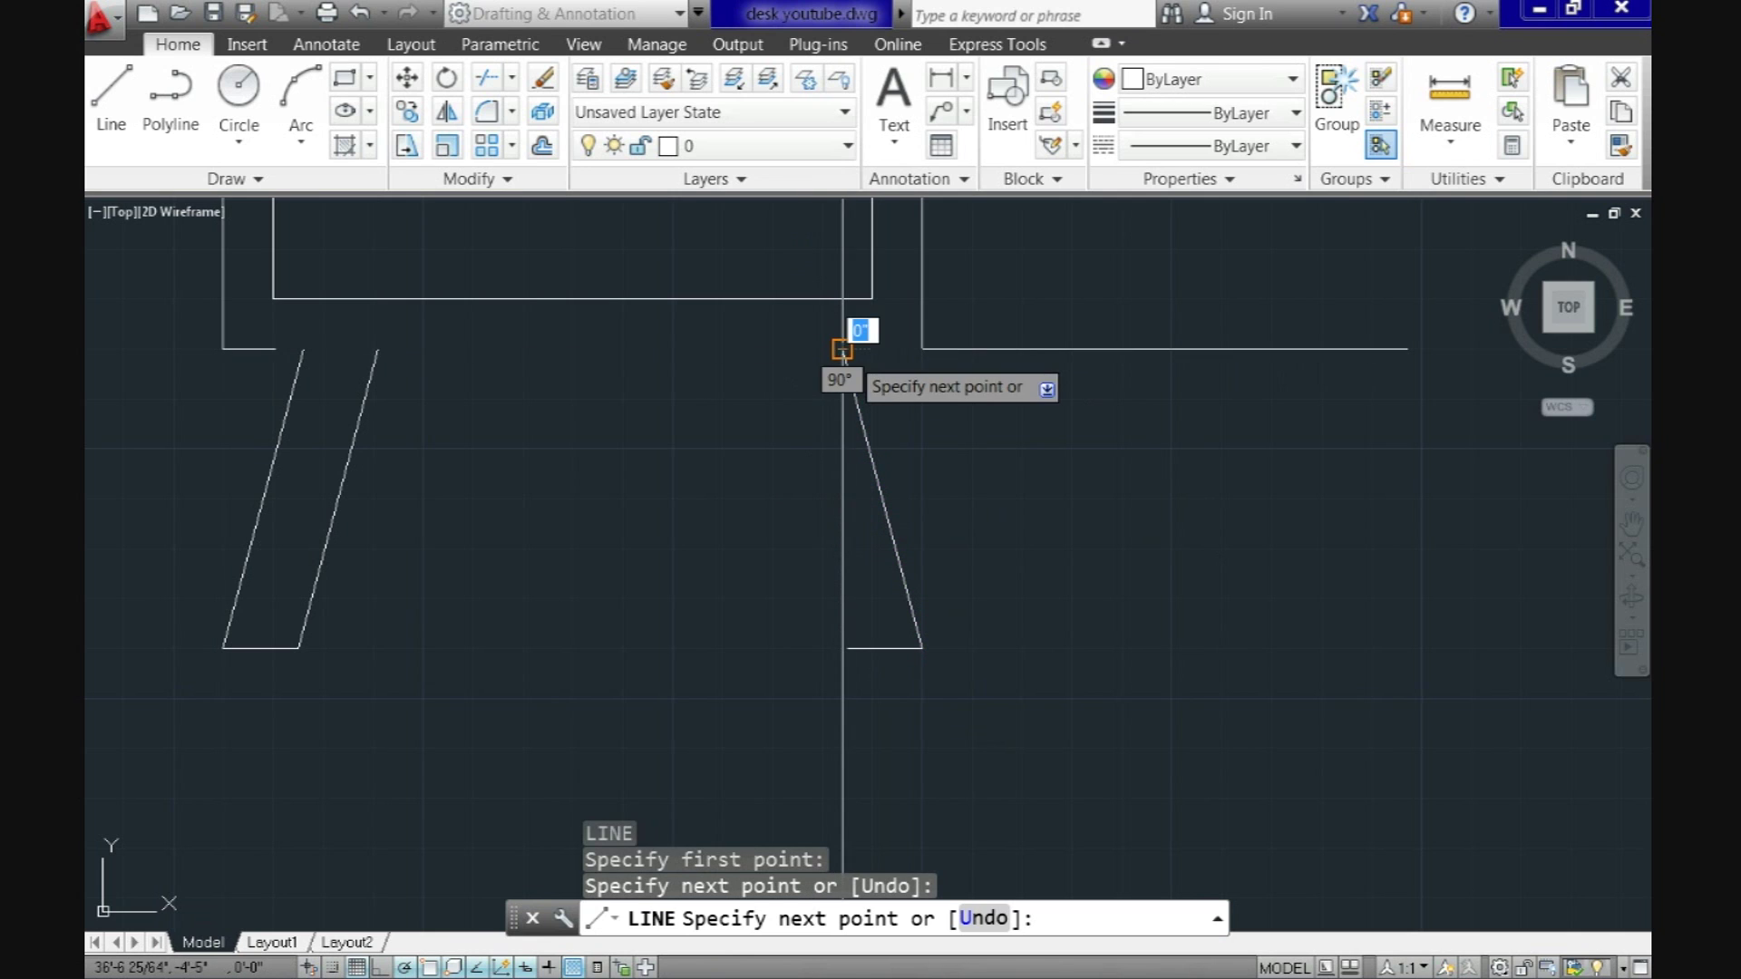
{"action": "key", "text": "Return"}
{"action": "key", "text": "Return"}
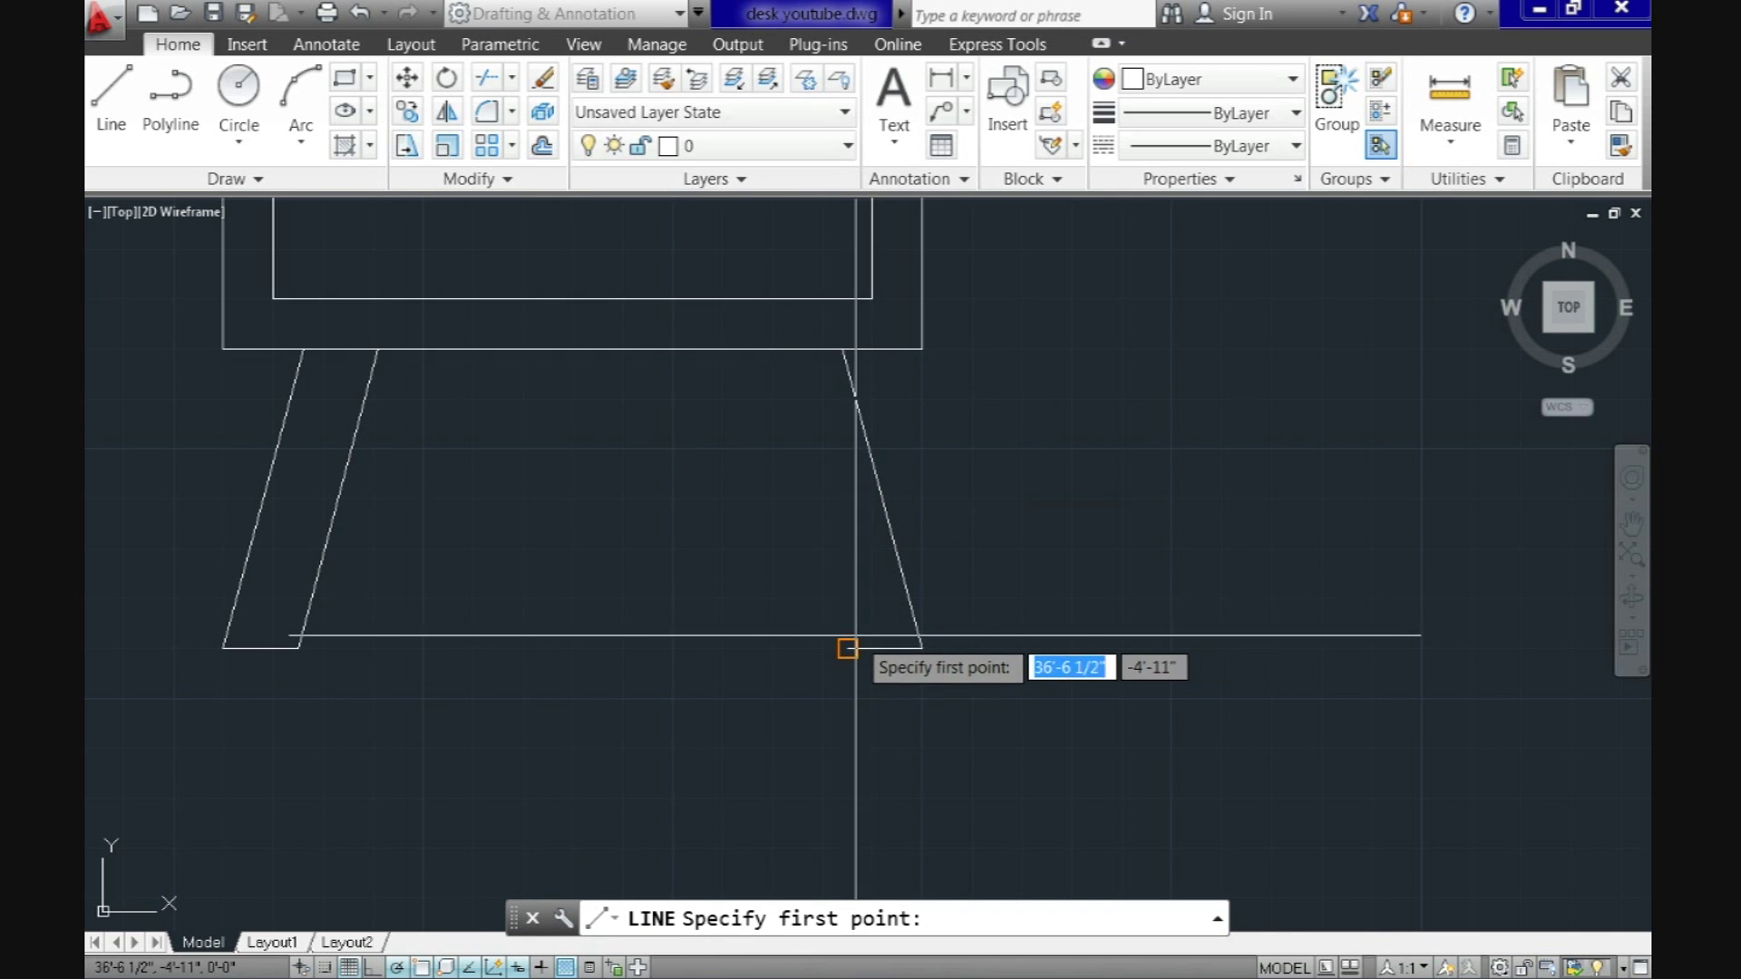
{"action": "left_click", "coordinate": [847, 648]}
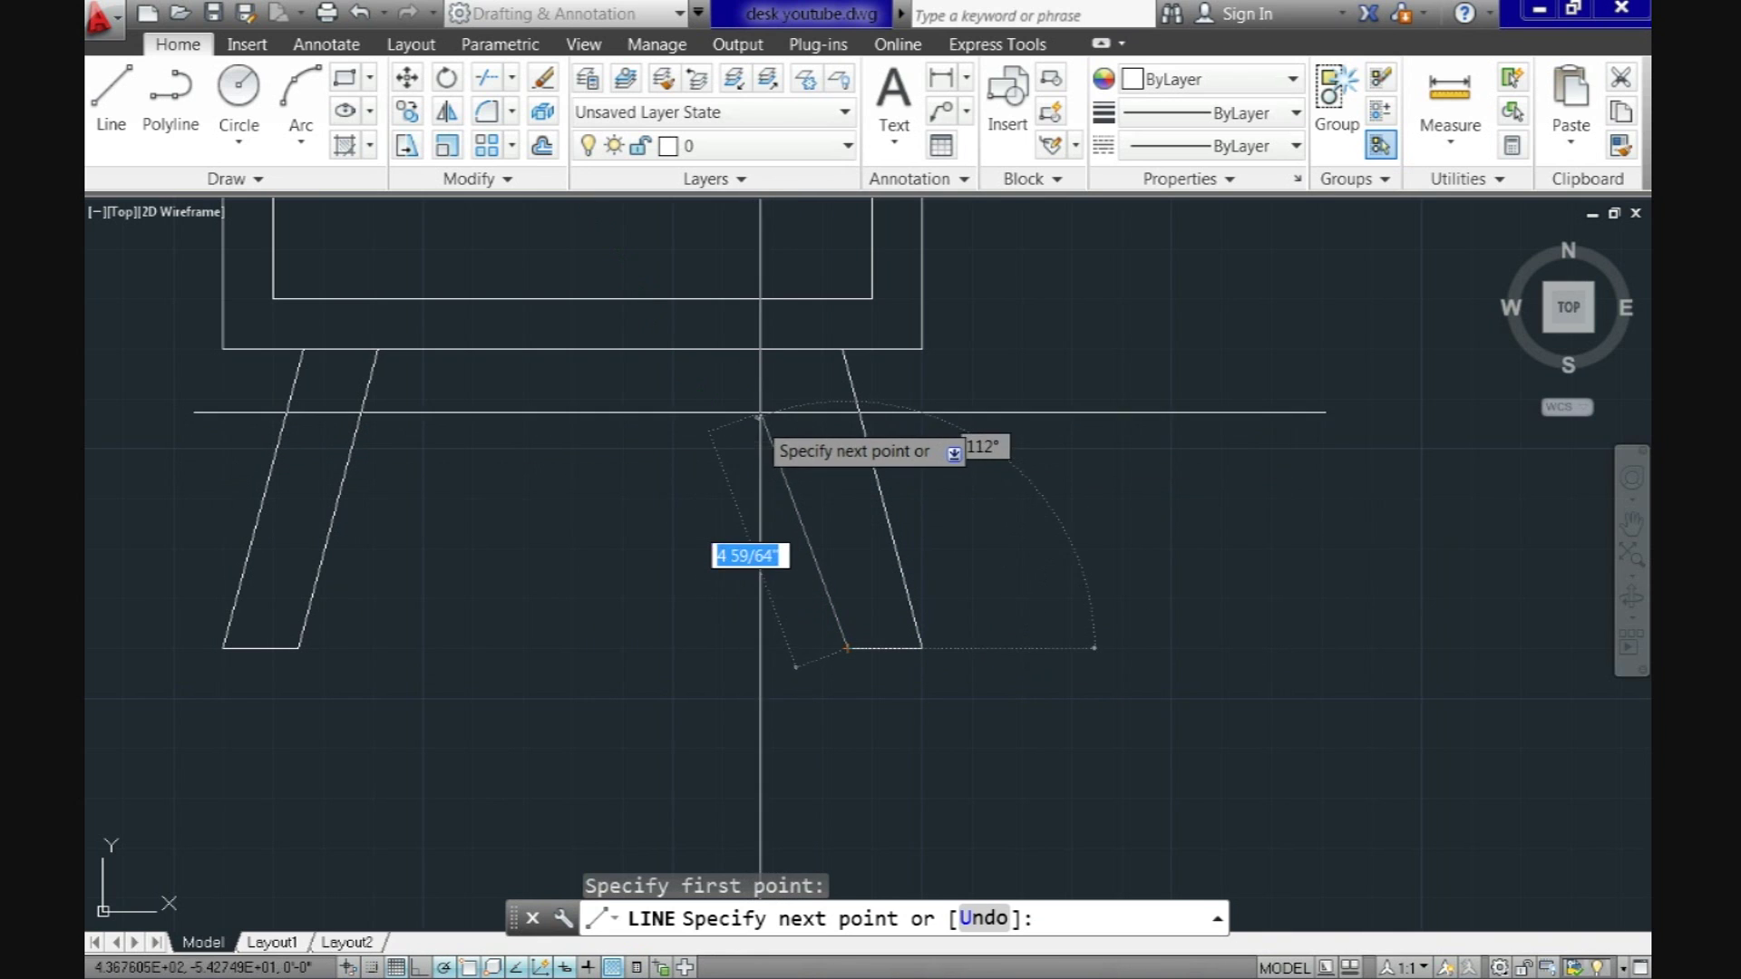
{"action": "left_click", "coordinate": [768, 350]}
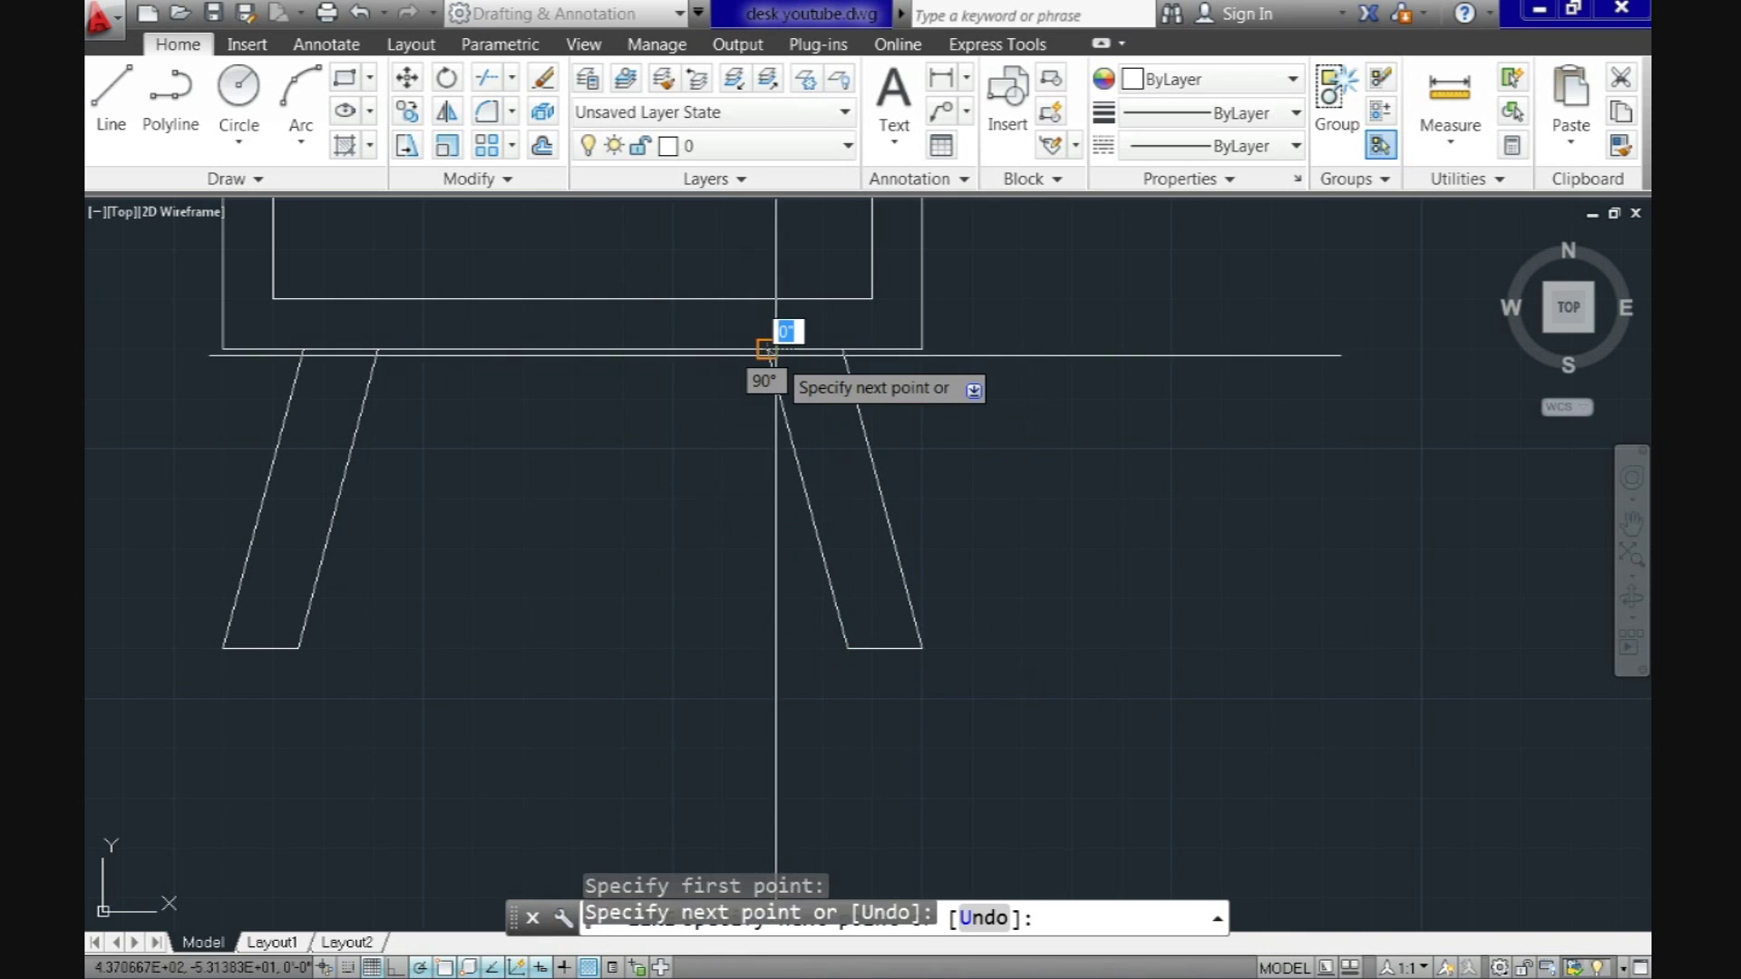
{"action": "key", "text": "Return"}
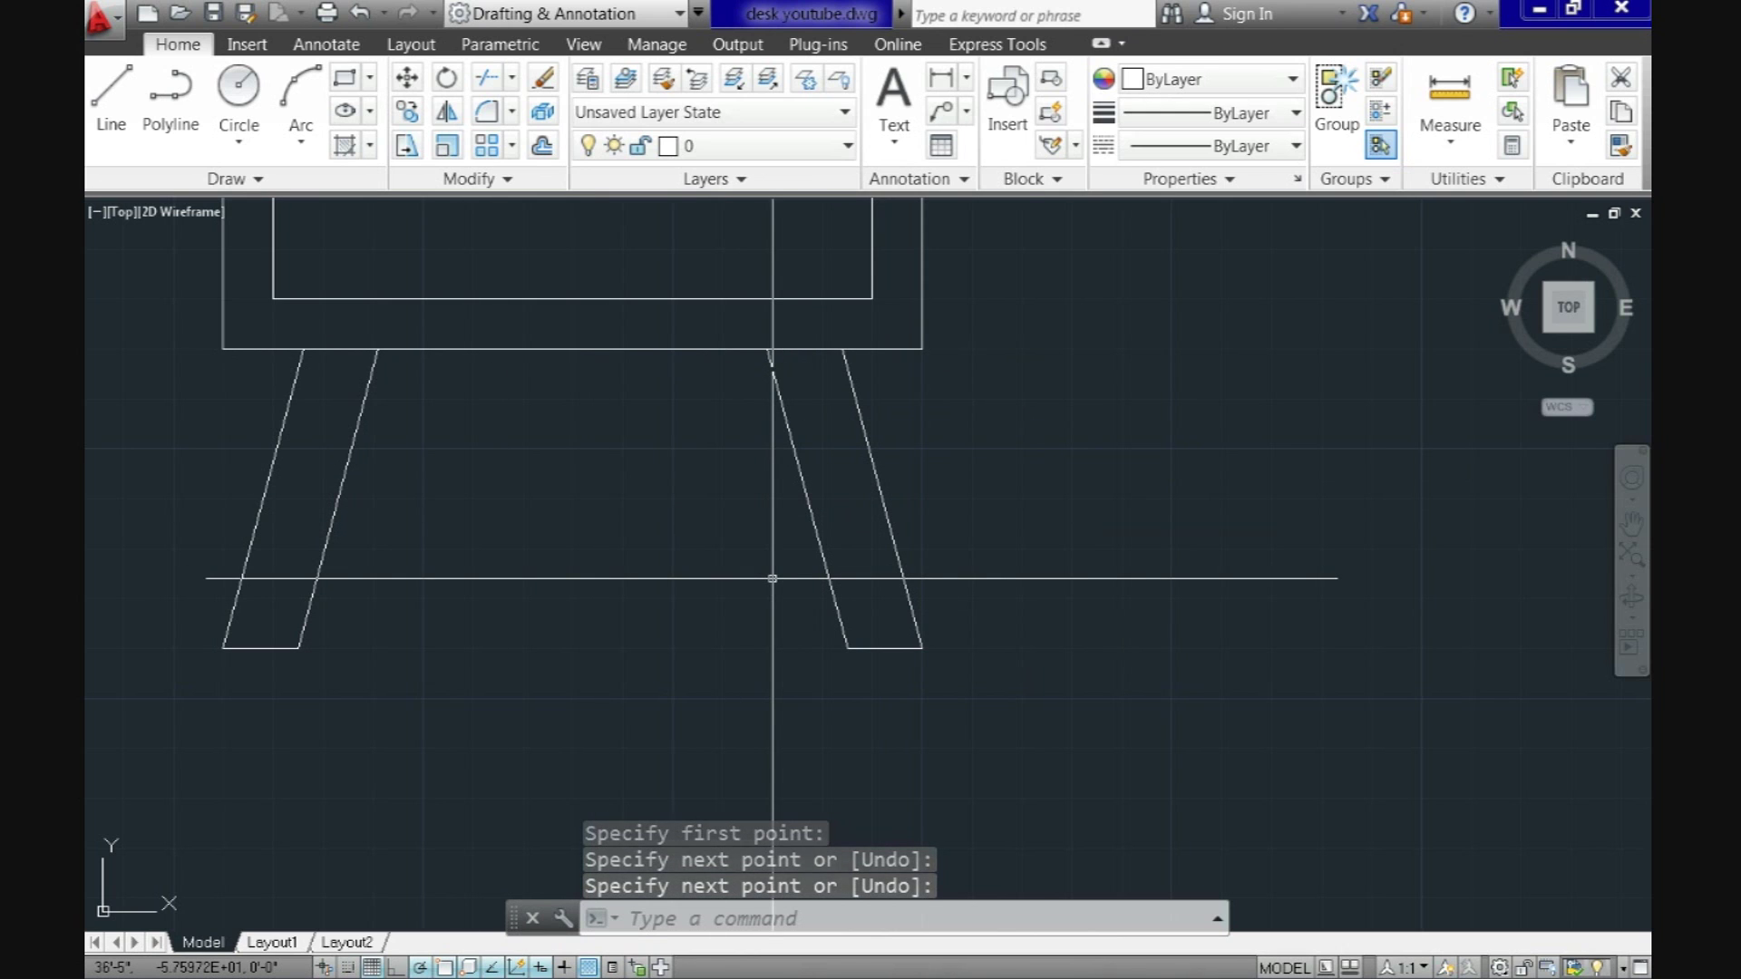
Step: Add an angular dimension between the reference desk's bottom edge and its slanted leg
{"action": "left_click", "coordinate": [326, 45]}
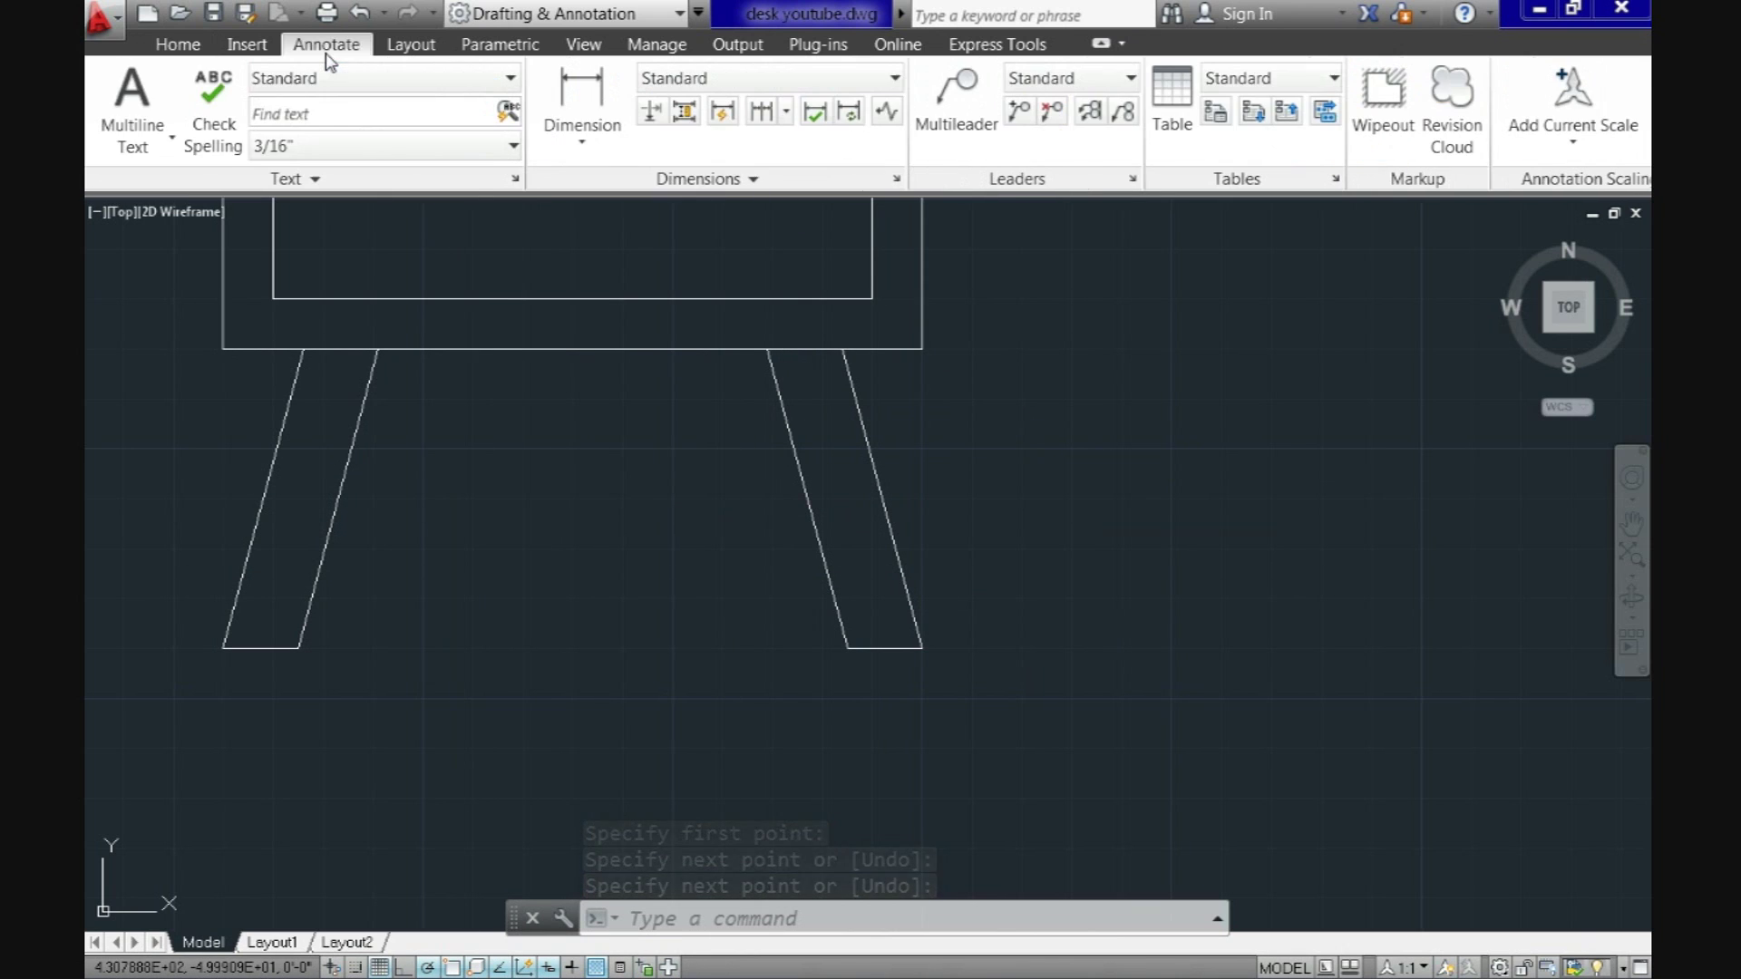
{"action": "left_click", "coordinate": [590, 133]}
{"action": "left_click", "coordinate": [593, 299]}
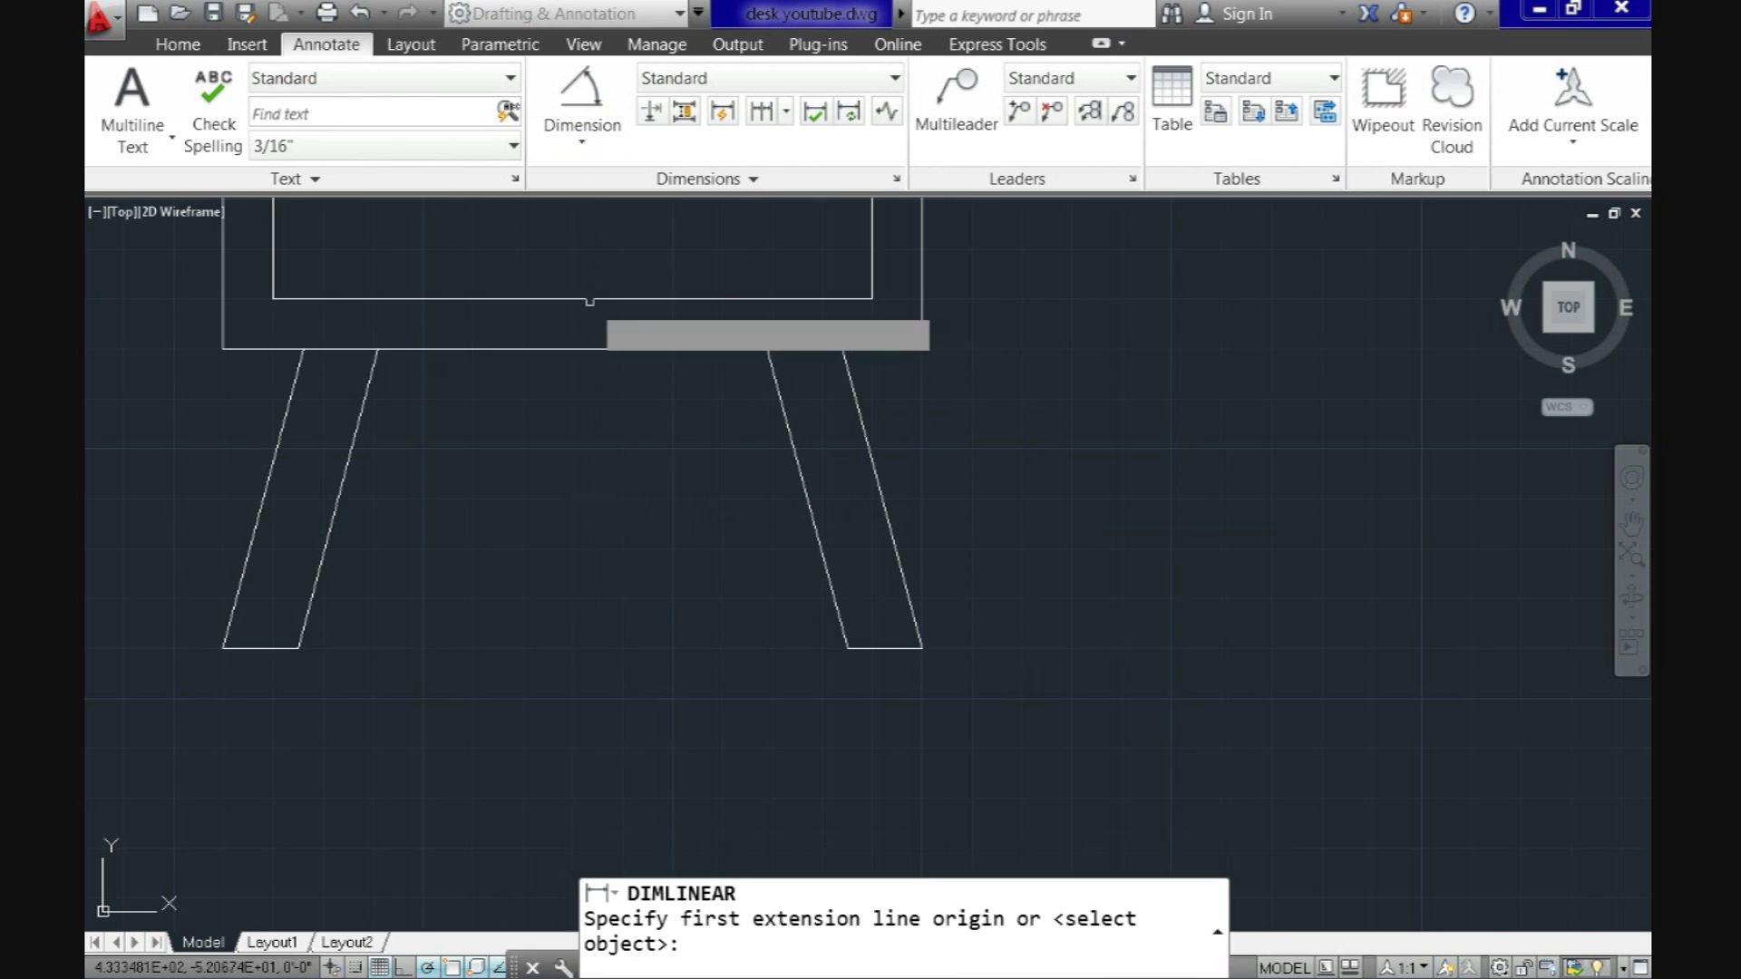
{"action": "scroll", "coordinate": [544, 590], "scroll_direction": "up", "scroll_amount": 3}
{"action": "left_click", "coordinate": [534, 577]}
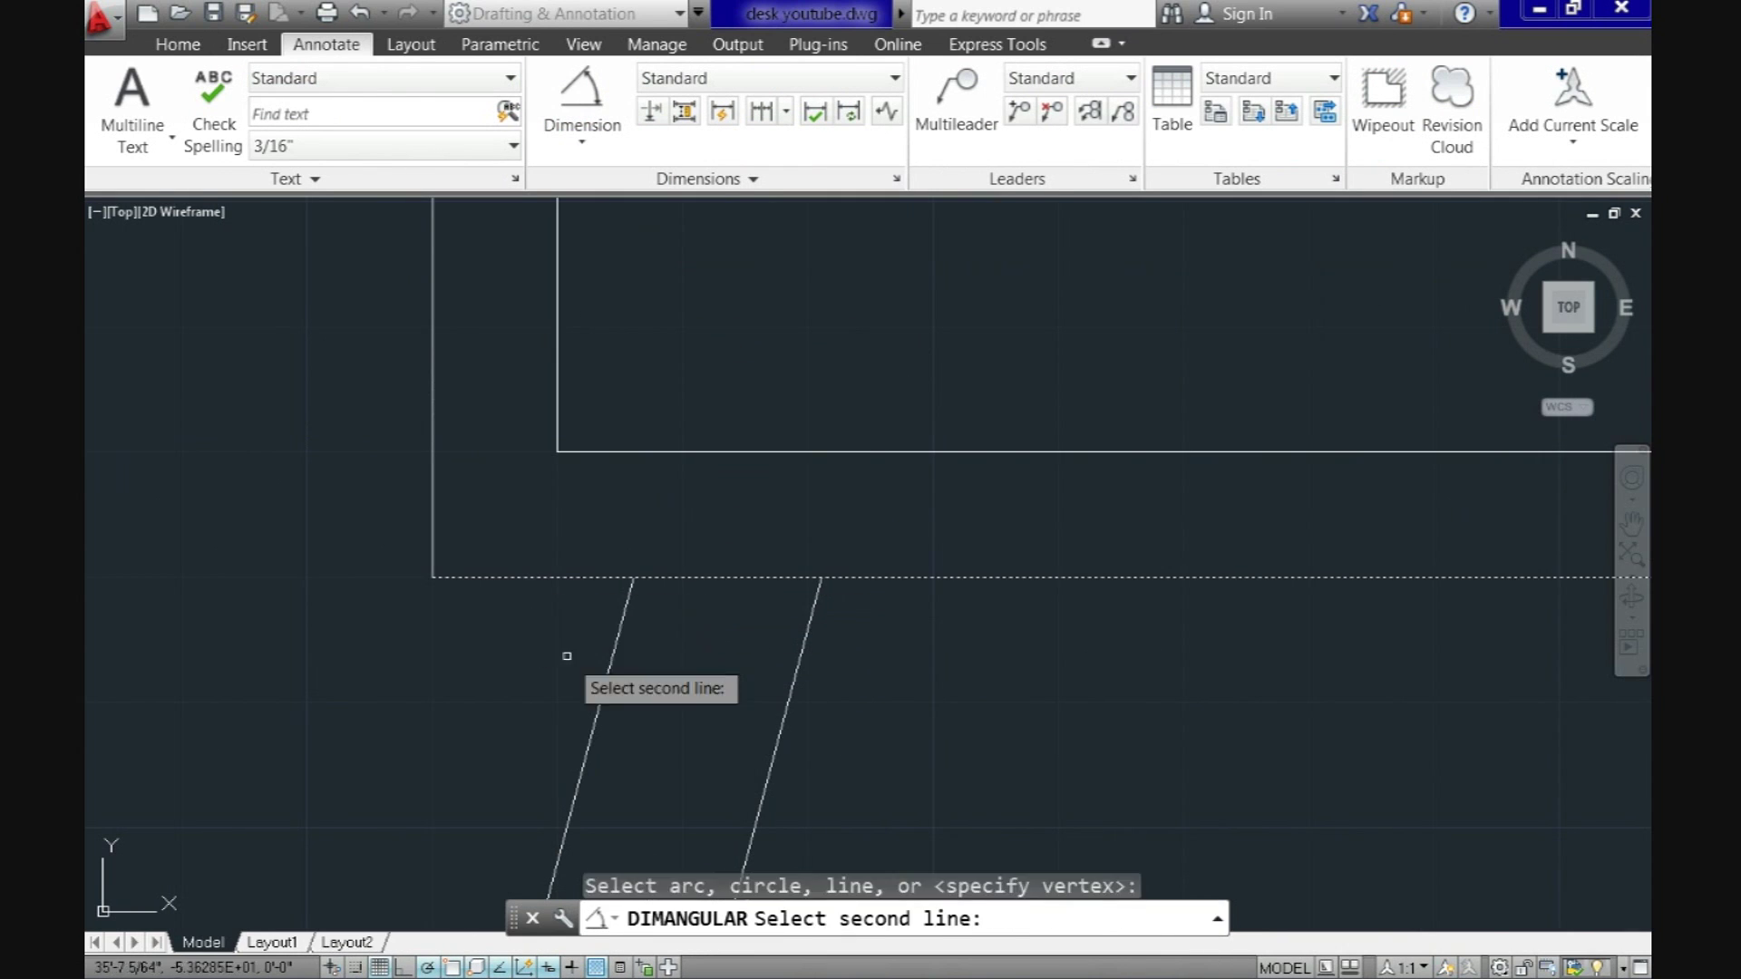
{"action": "left_click", "coordinate": [603, 687]}
{"action": "scroll", "coordinate": [562, 698], "scroll_direction": "down", "scroll_amount": 4}
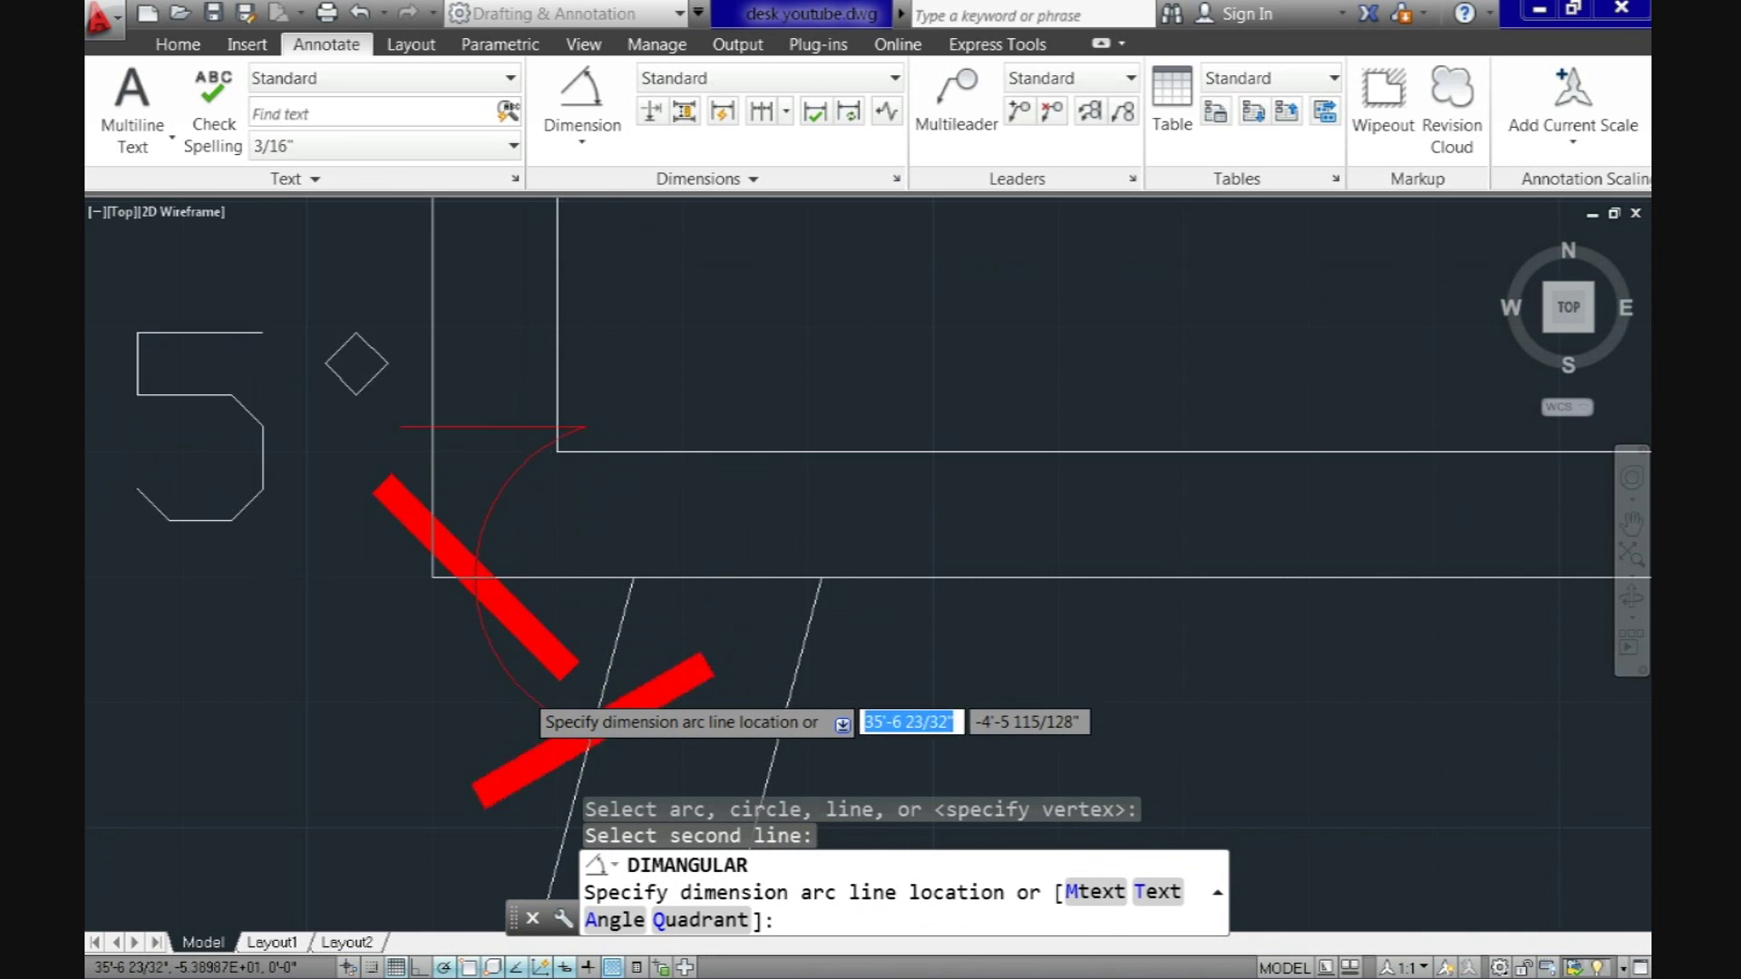
{"action": "scroll", "coordinate": [505, 719], "scroll_direction": "up", "scroll_amount": 2}
{"action": "scroll", "coordinate": [435, 753], "scroll_direction": "down", "scroll_amount": 2}
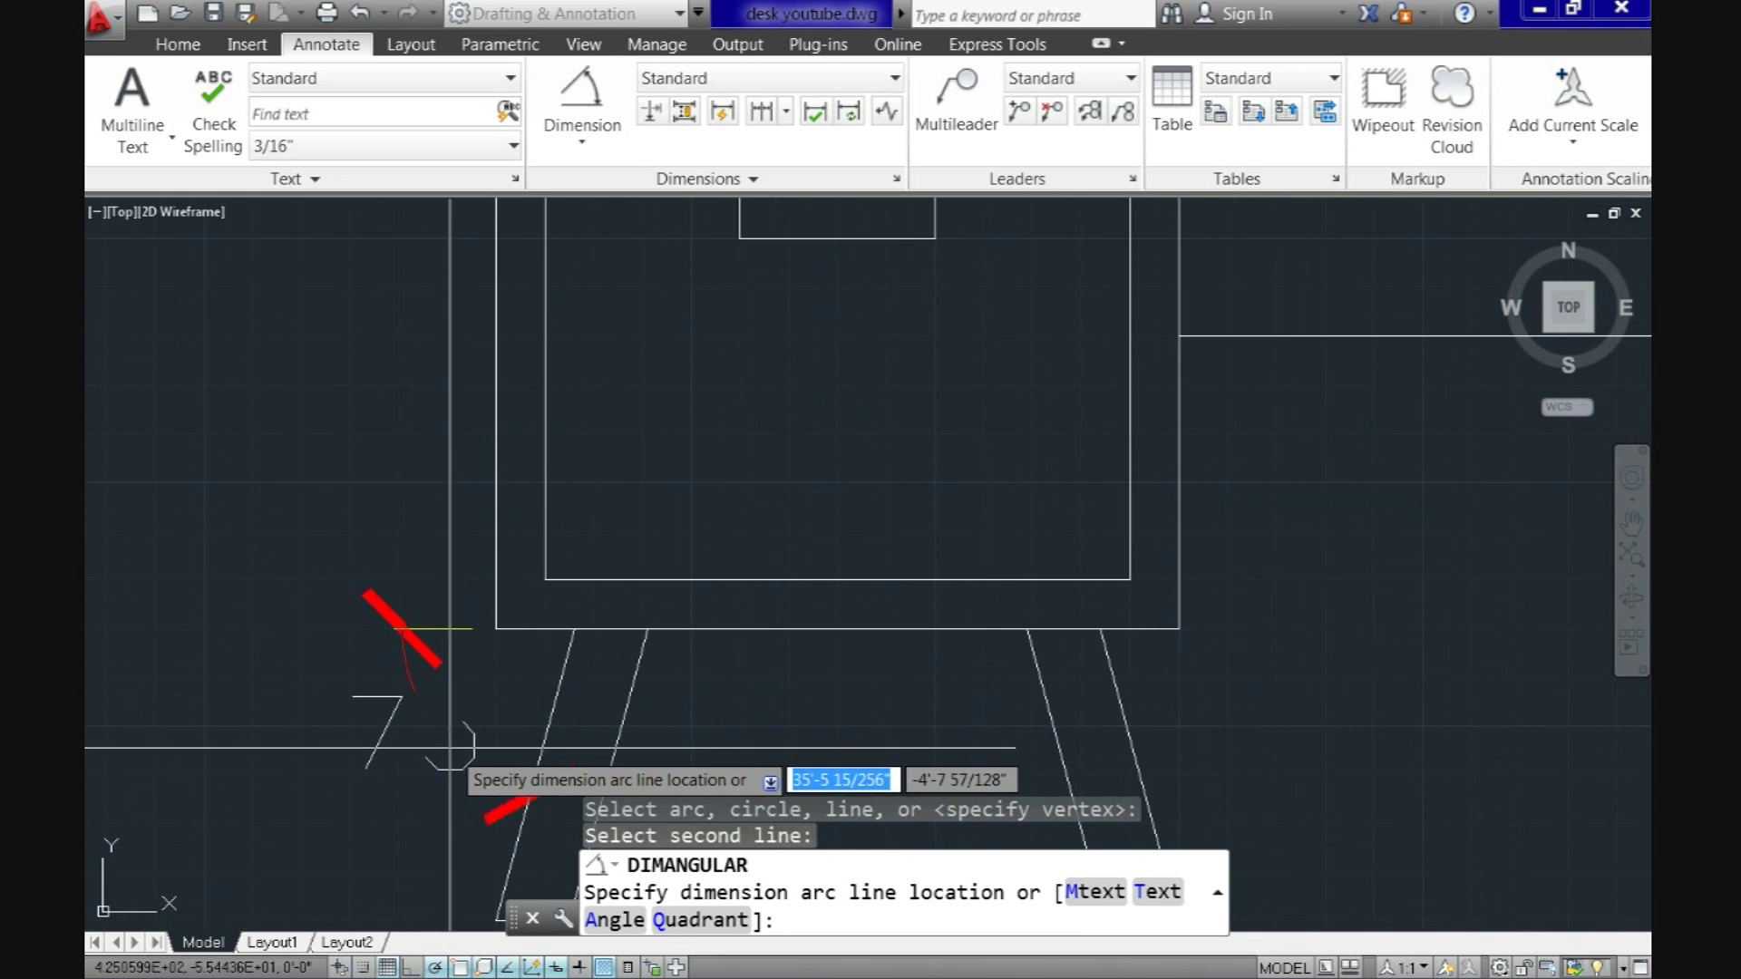
Step: Dimension the angle between the desk bottom and the right leg, confirming 75°
{"action": "left_click", "coordinate": [419, 764]}
{"action": "key", "text": "Return"}
{"action": "scroll", "coordinate": [880, 750], "scroll_direction": "up", "scroll_amount": 4}
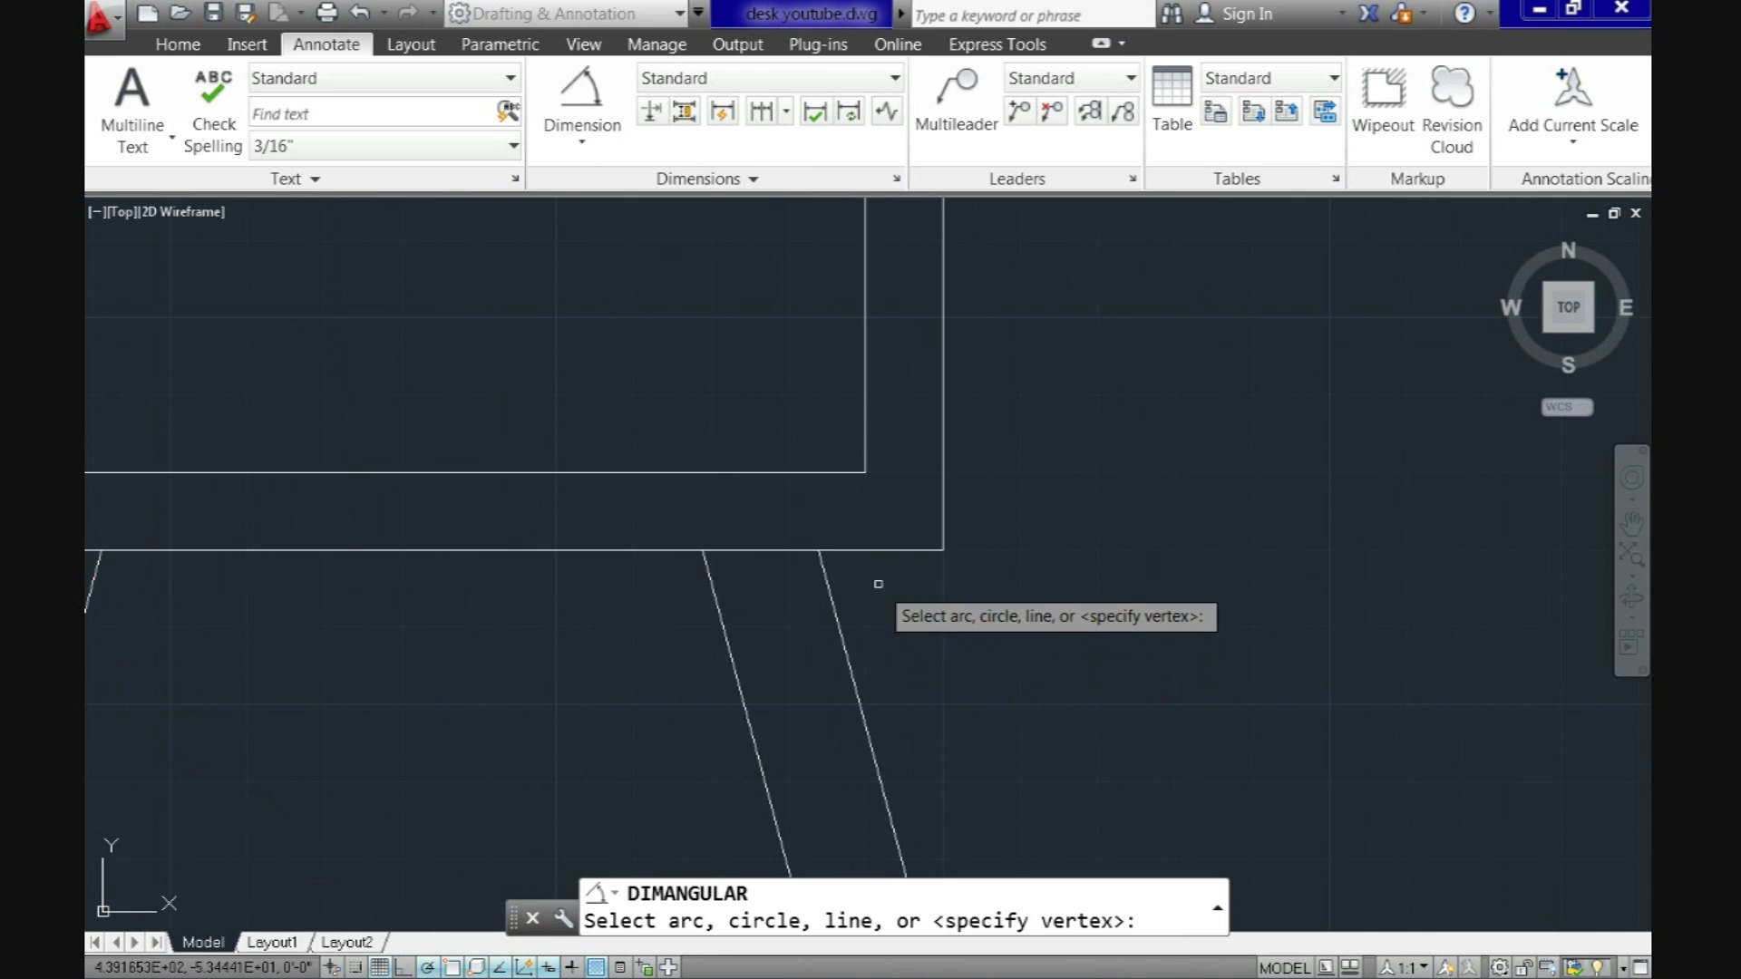
{"action": "left_click", "coordinate": [887, 549]}
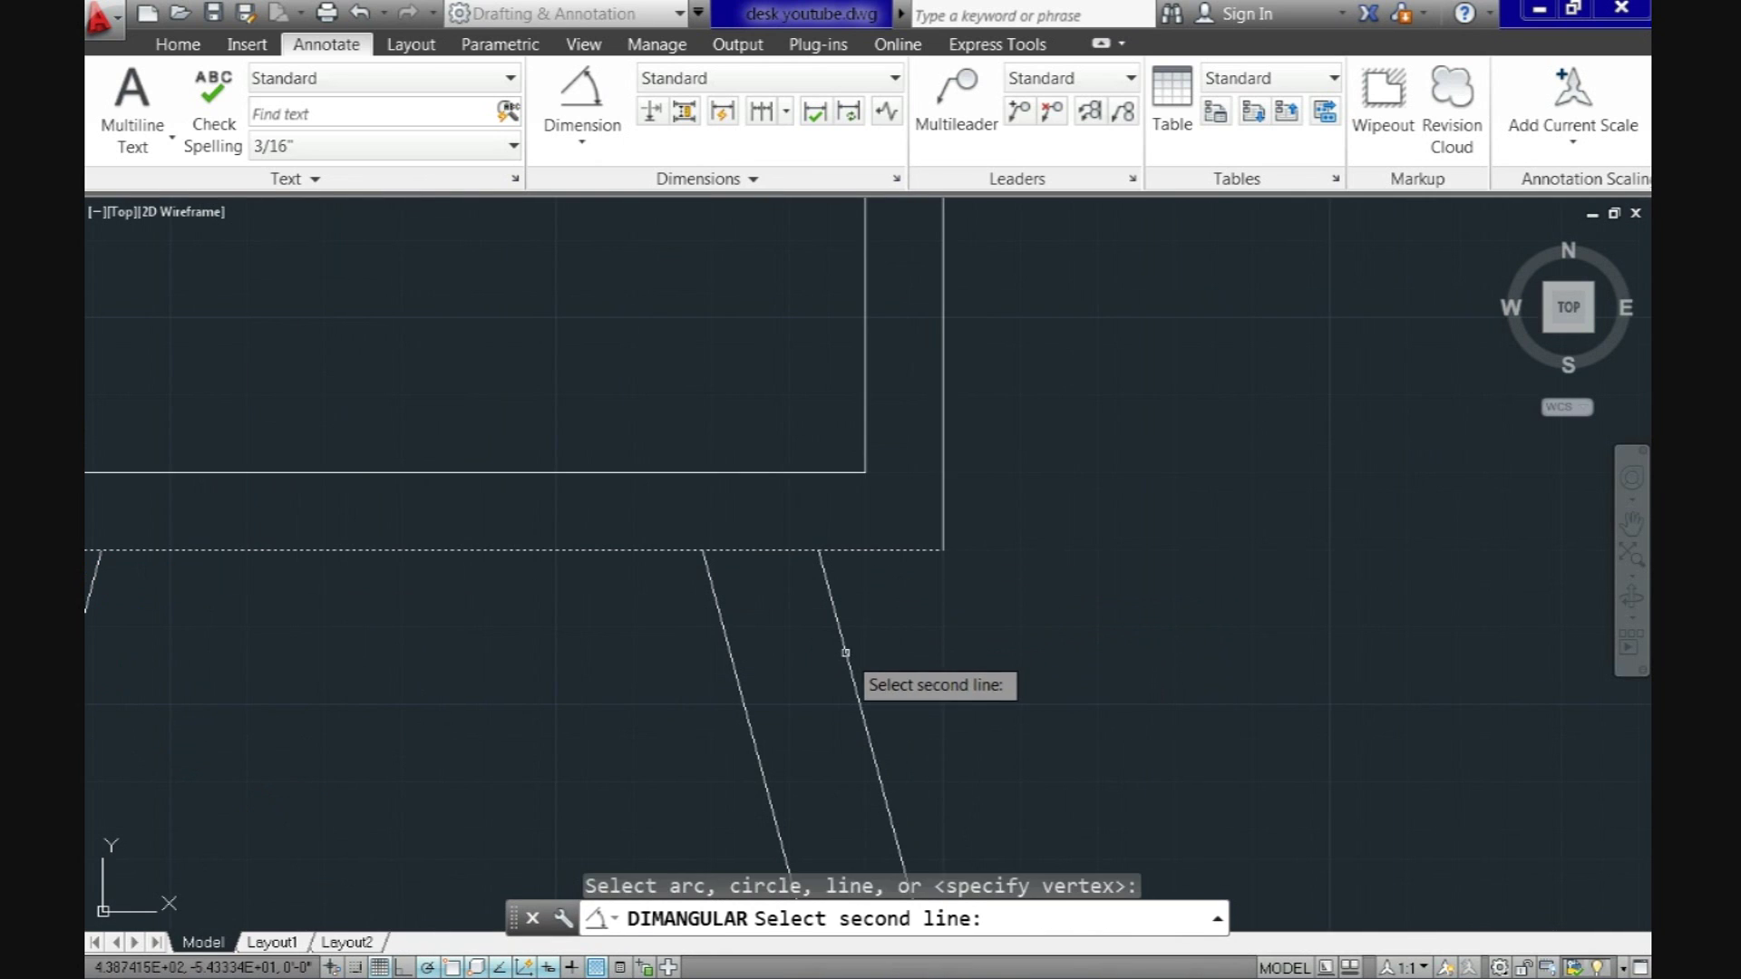
{"action": "left_click", "coordinate": [846, 653]}
{"action": "scroll", "coordinate": [943, 712], "scroll_direction": "down", "scroll_amount": 4}
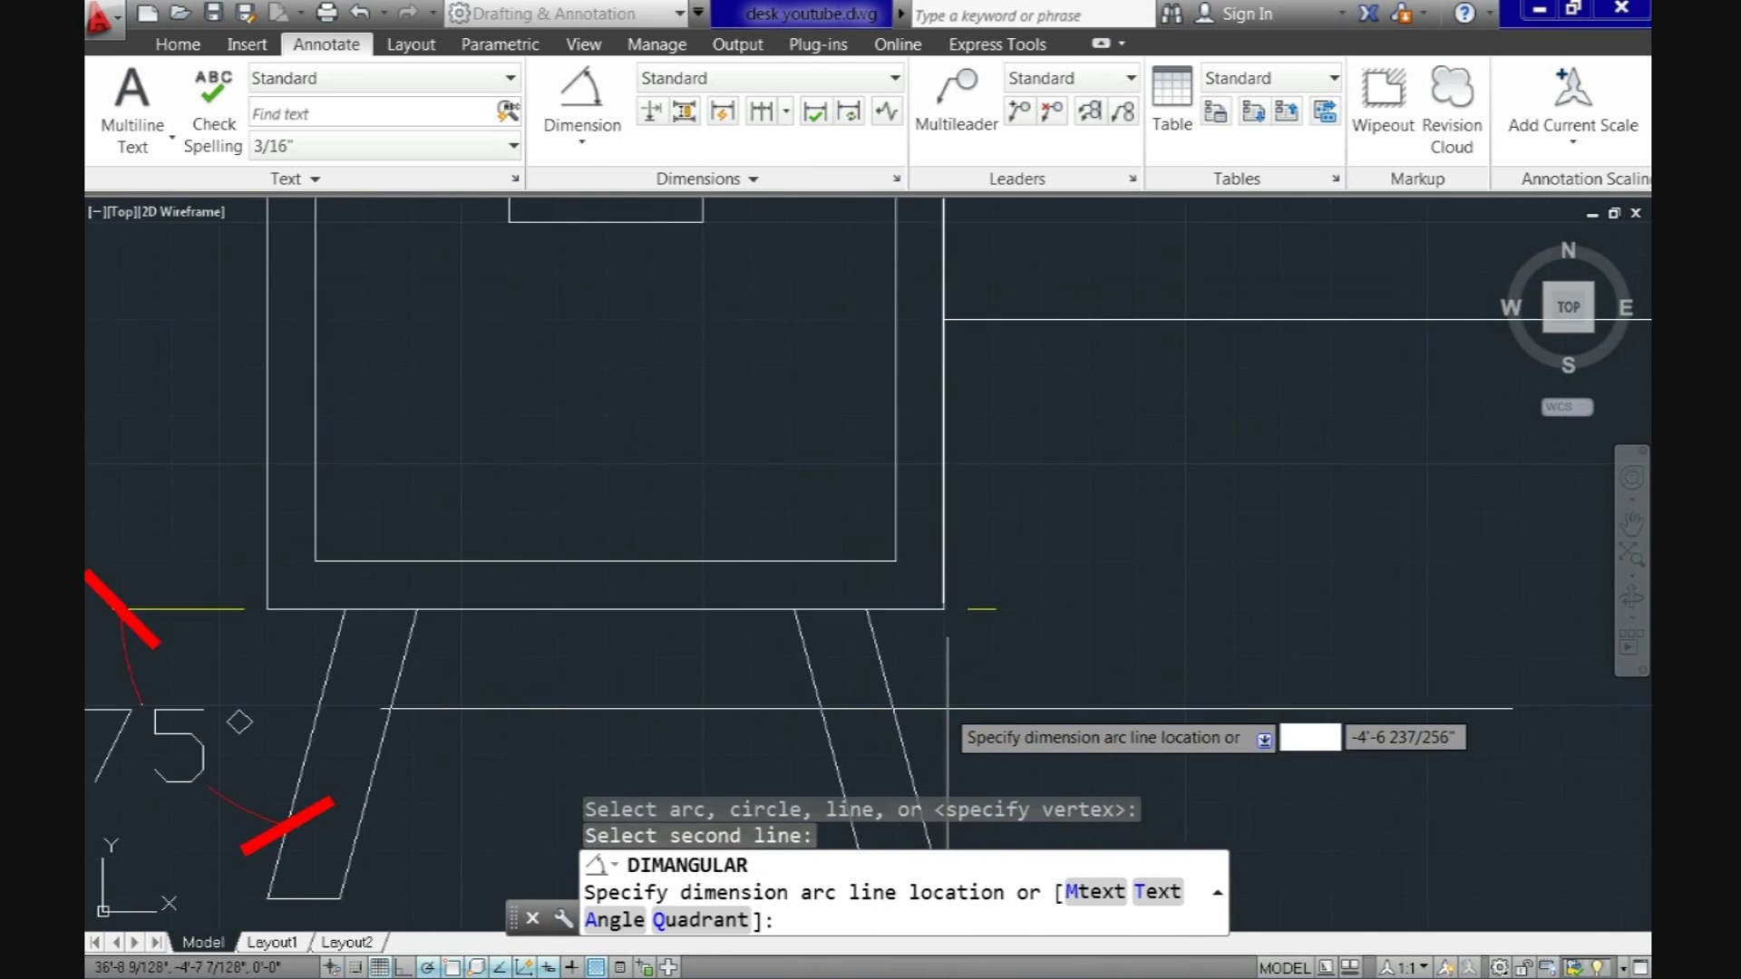
{"action": "left_click", "coordinate": [1006, 740]}
Step: Erase the right and left 75° angle dimensions
{"action": "middle_click_drag", "start_coordinate": [1140, 749], "coordinate": [1087, 616]}
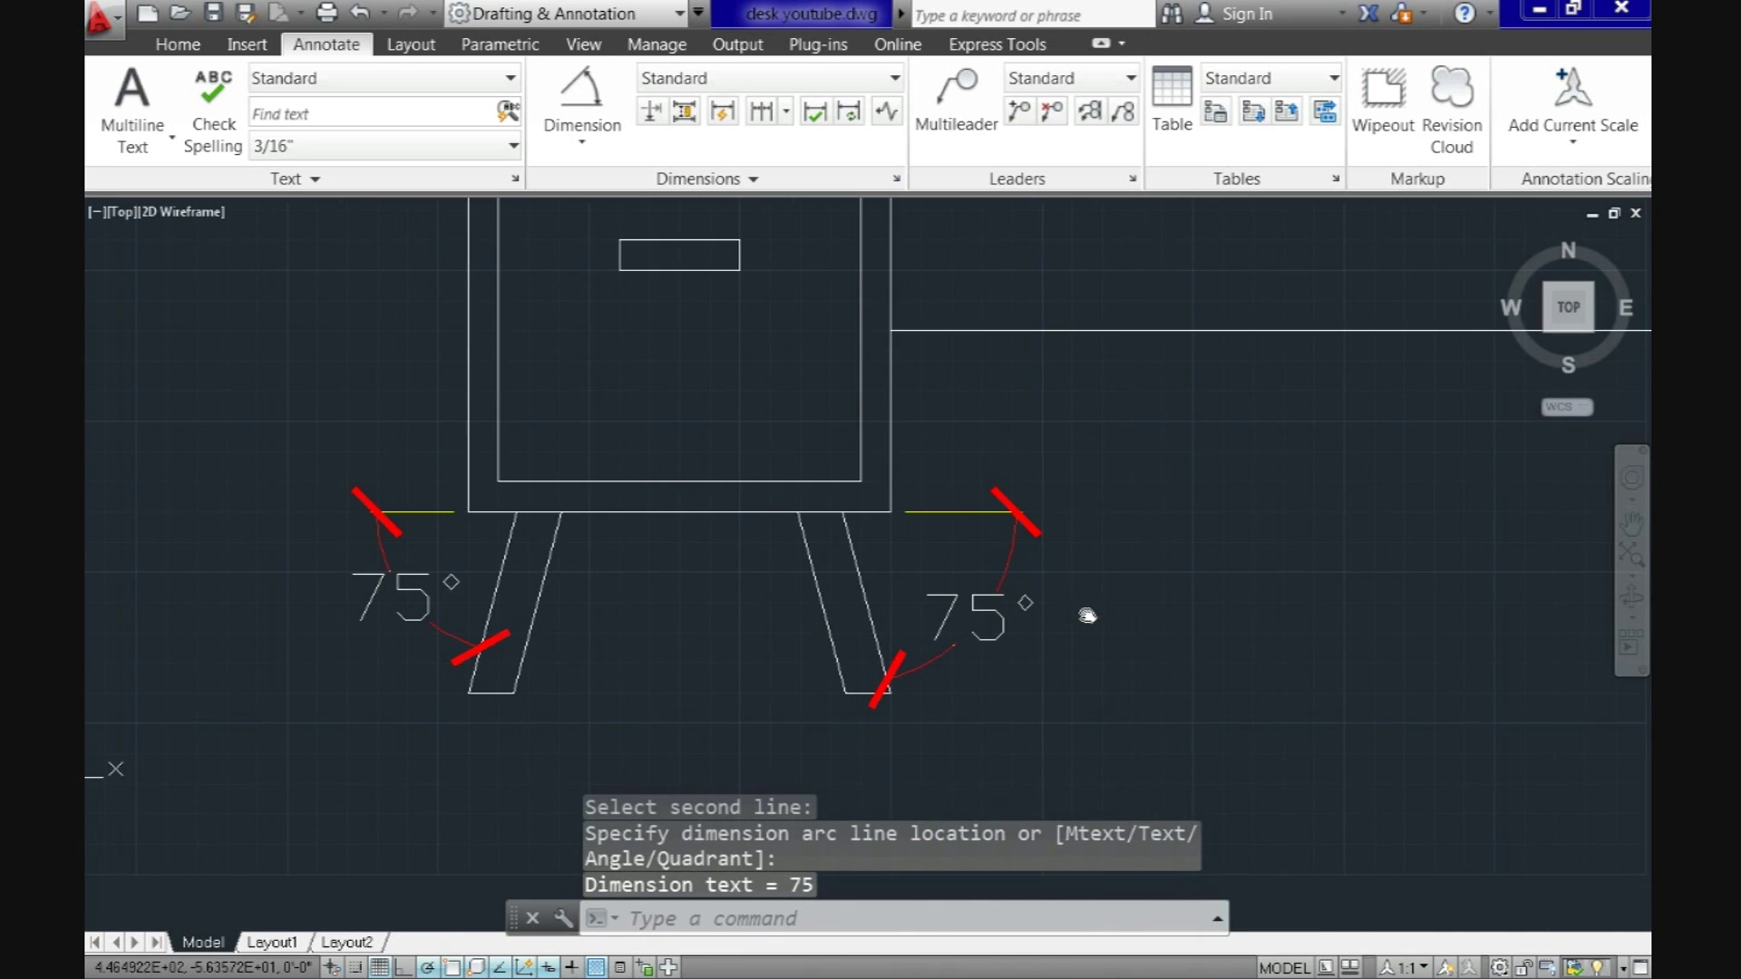
{"action": "left_click", "coordinate": [974, 642]}
{"action": "left_click", "coordinate": [935, 582]}
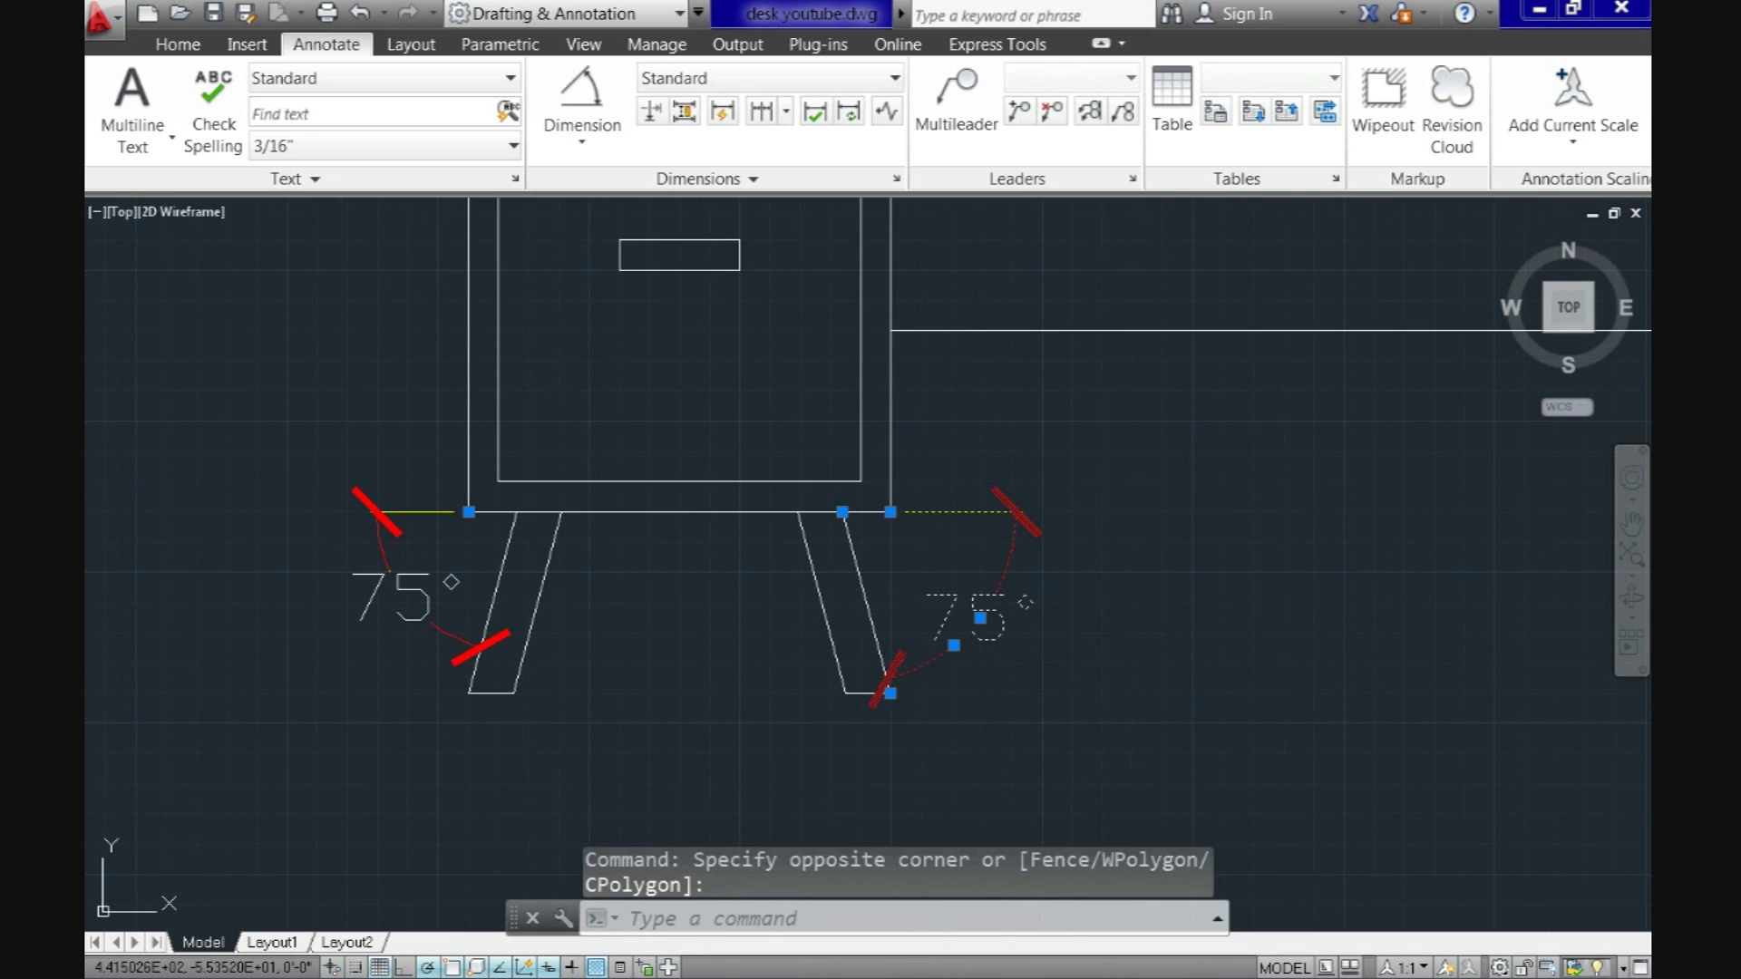
{"action": "key", "text": "Delete"}
{"action": "left_click", "coordinate": [467, 562]}
{"action": "left_click", "coordinate": [362, 573]}
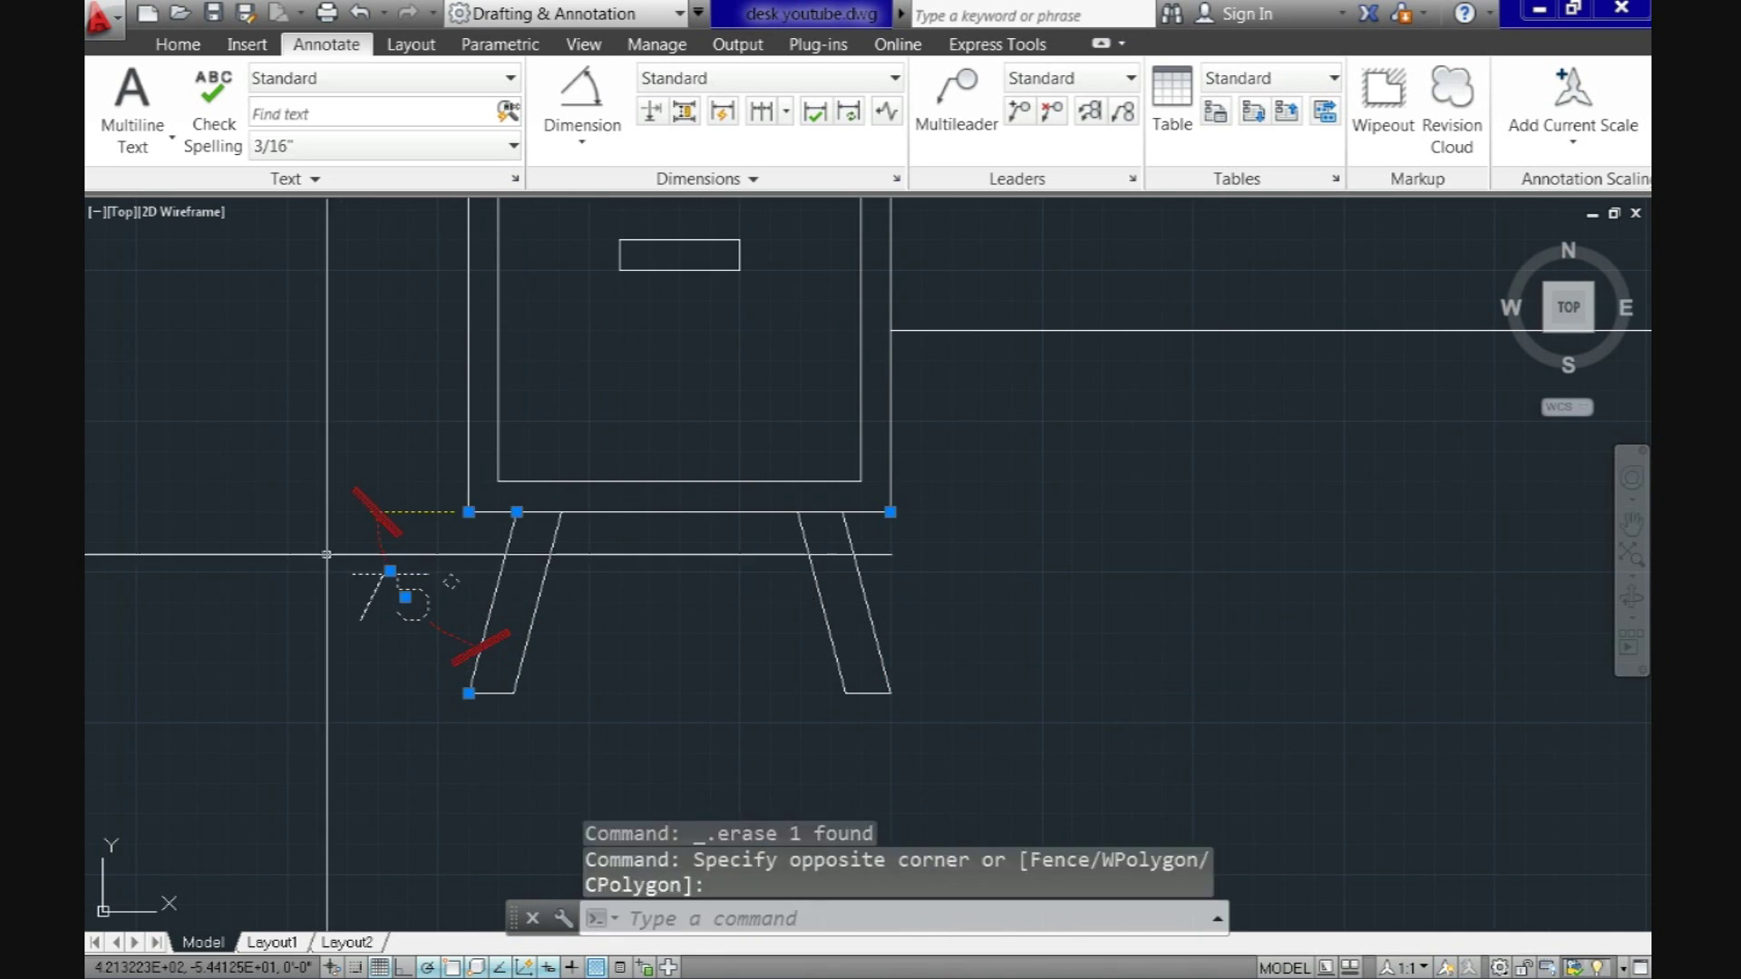
{"action": "key", "text": "Delete"}
Step: Pan to the new desk drawing and start the LINE command (L)
{"action": "scroll", "coordinate": [890, 509], "scroll_direction": "up", "scroll_amount": 2}
{"action": "middle_click_drag", "start_coordinate": [889, 508], "coordinate": [790, 511]}
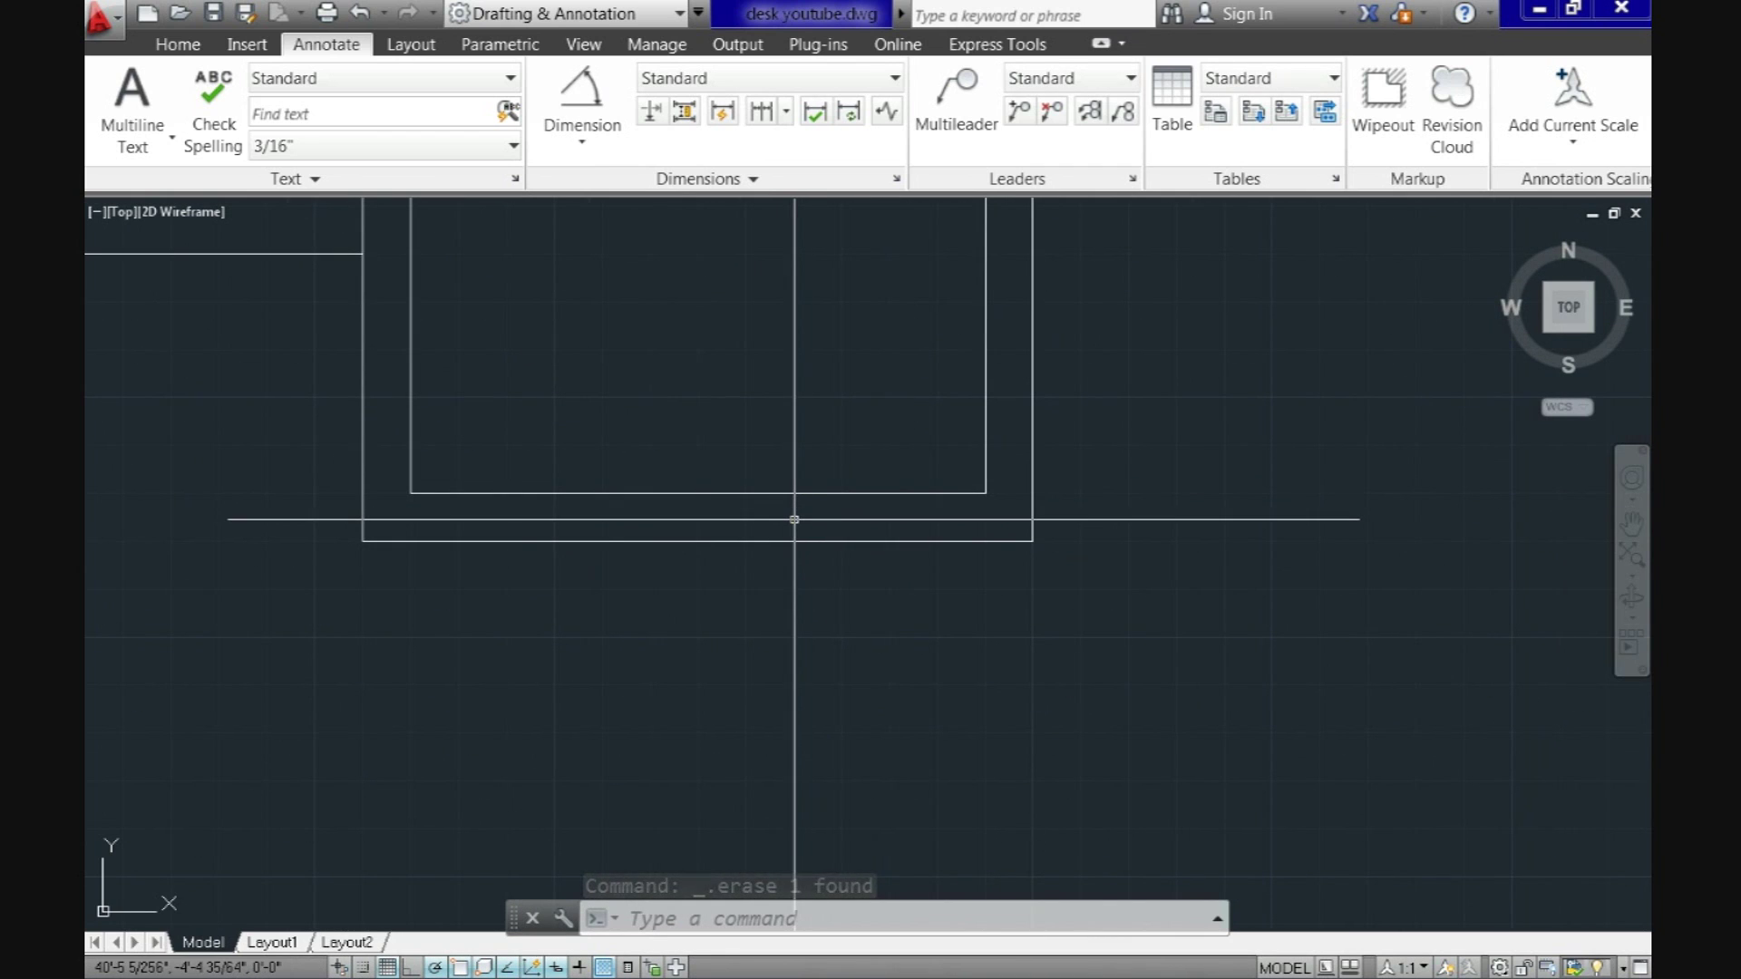
{"action": "type", "text": "l"}
{"action": "key", "text": "Return"}
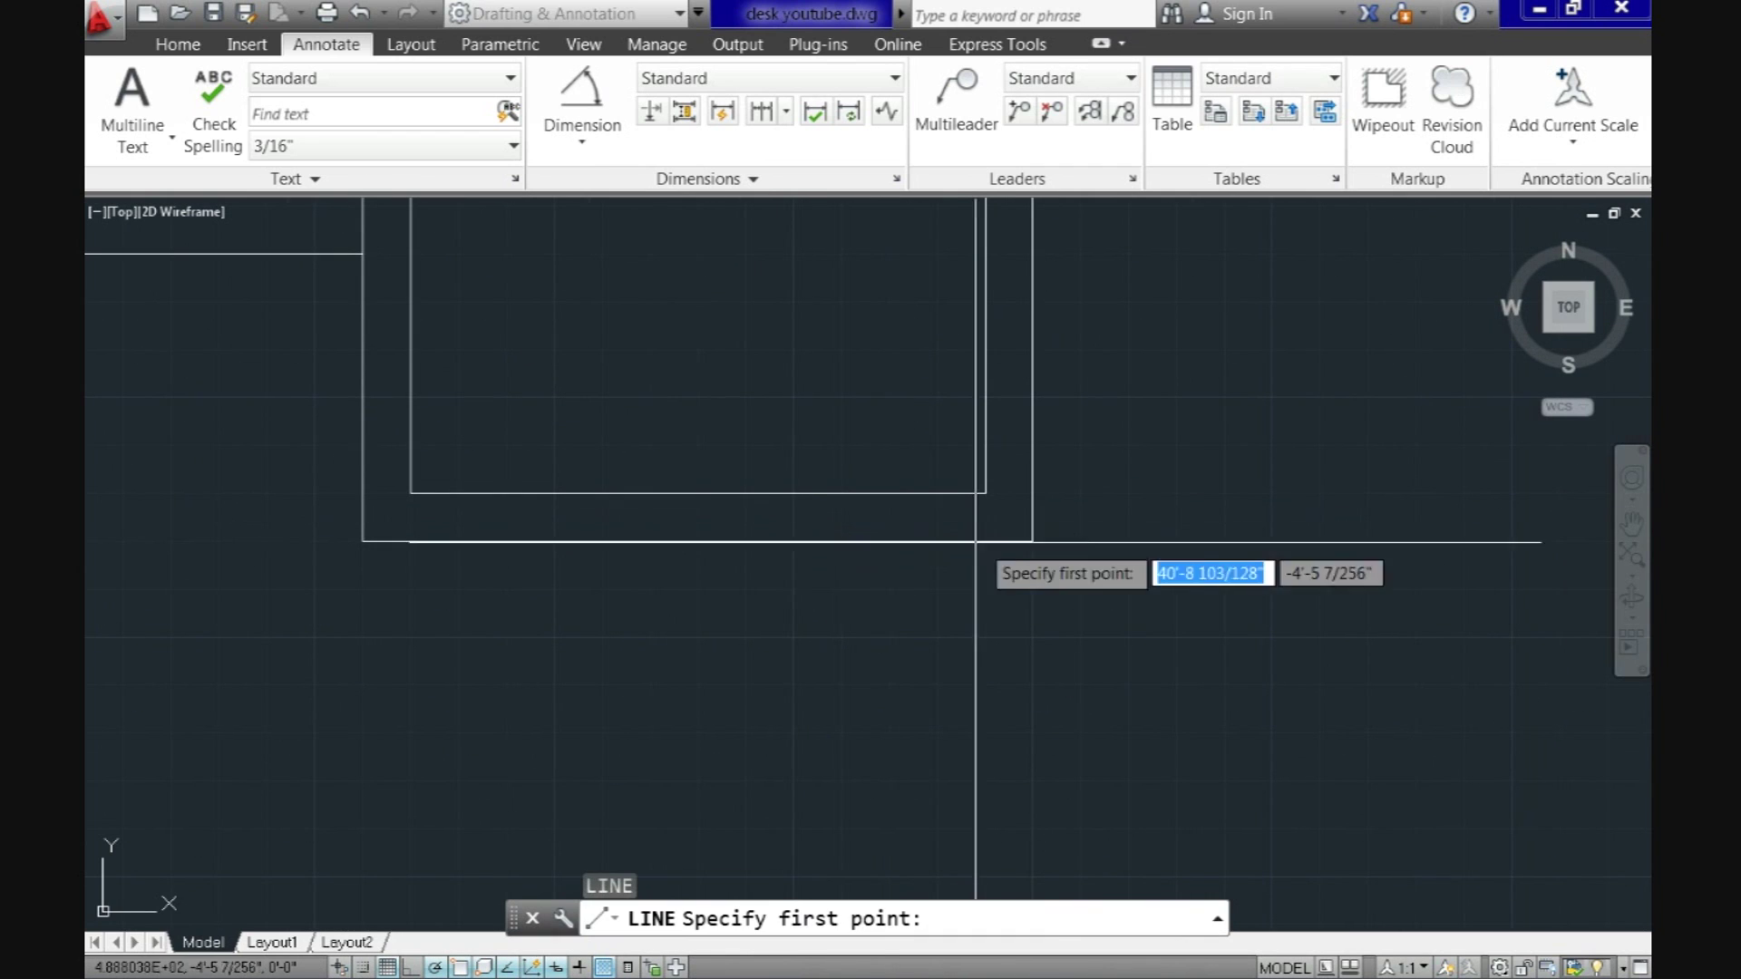
Step: With Ortho on, draw from the pedestal's bottom-right corner 6 inches down, then 1.5 inches left
{"action": "left_click", "coordinate": [1032, 541]}
{"action": "key", "text": "F8"}
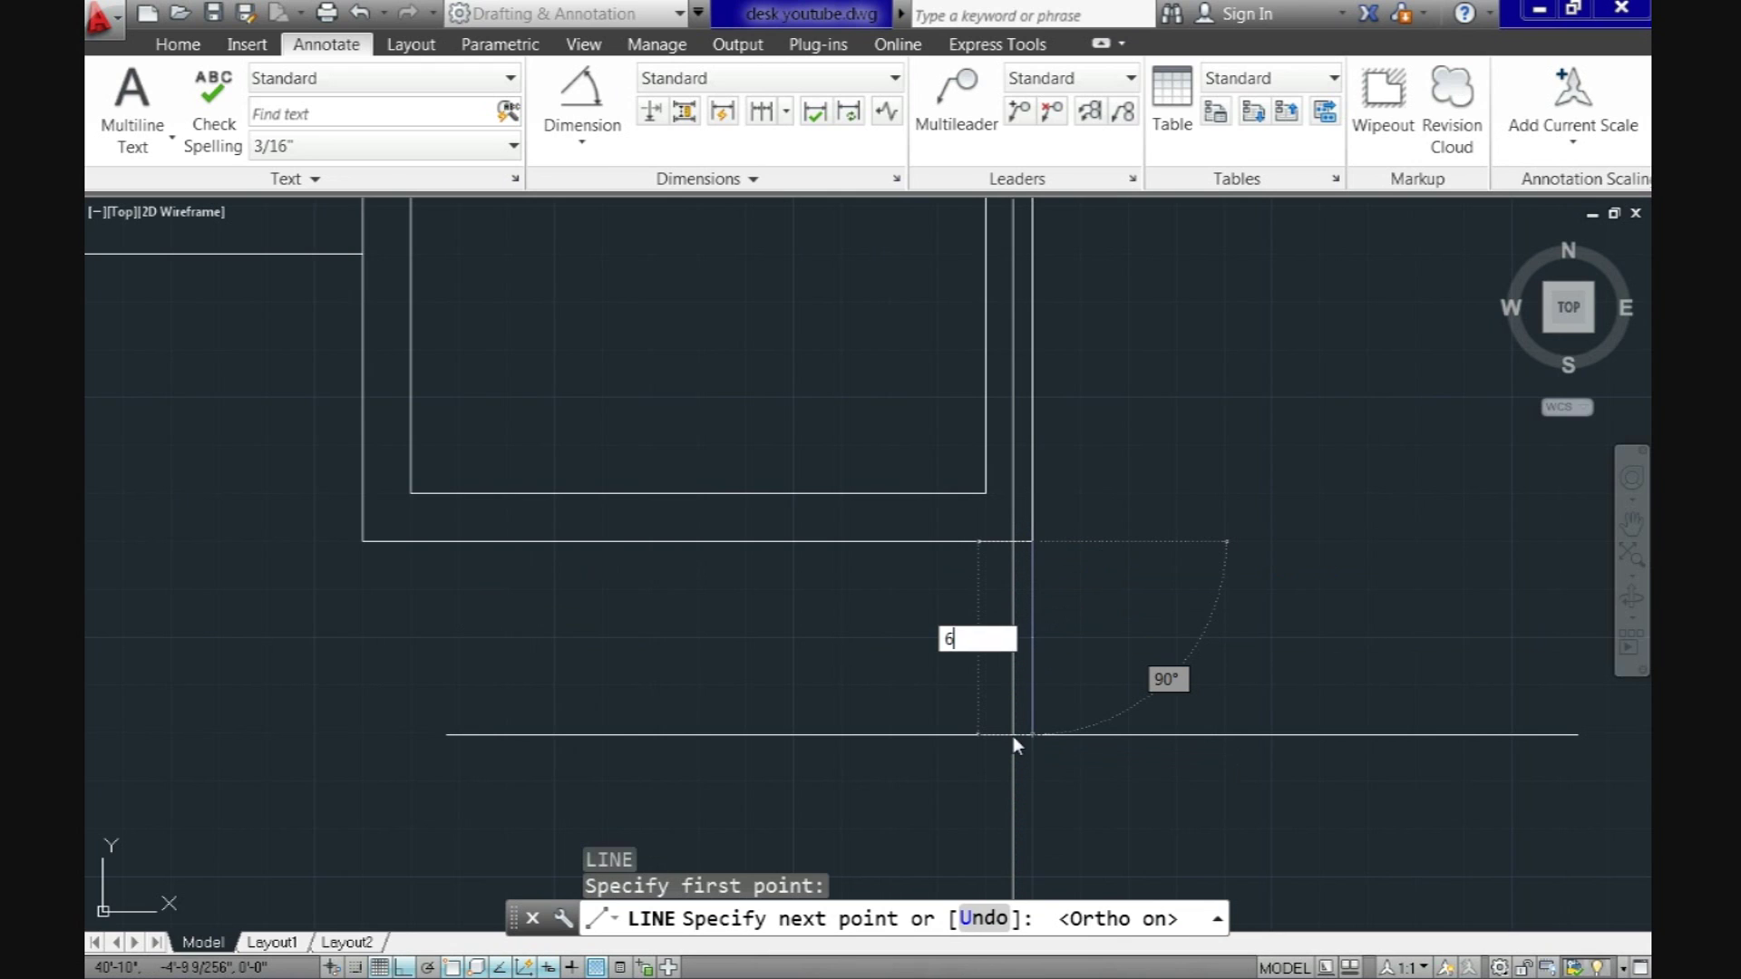
{"action": "key", "text": "Return"}
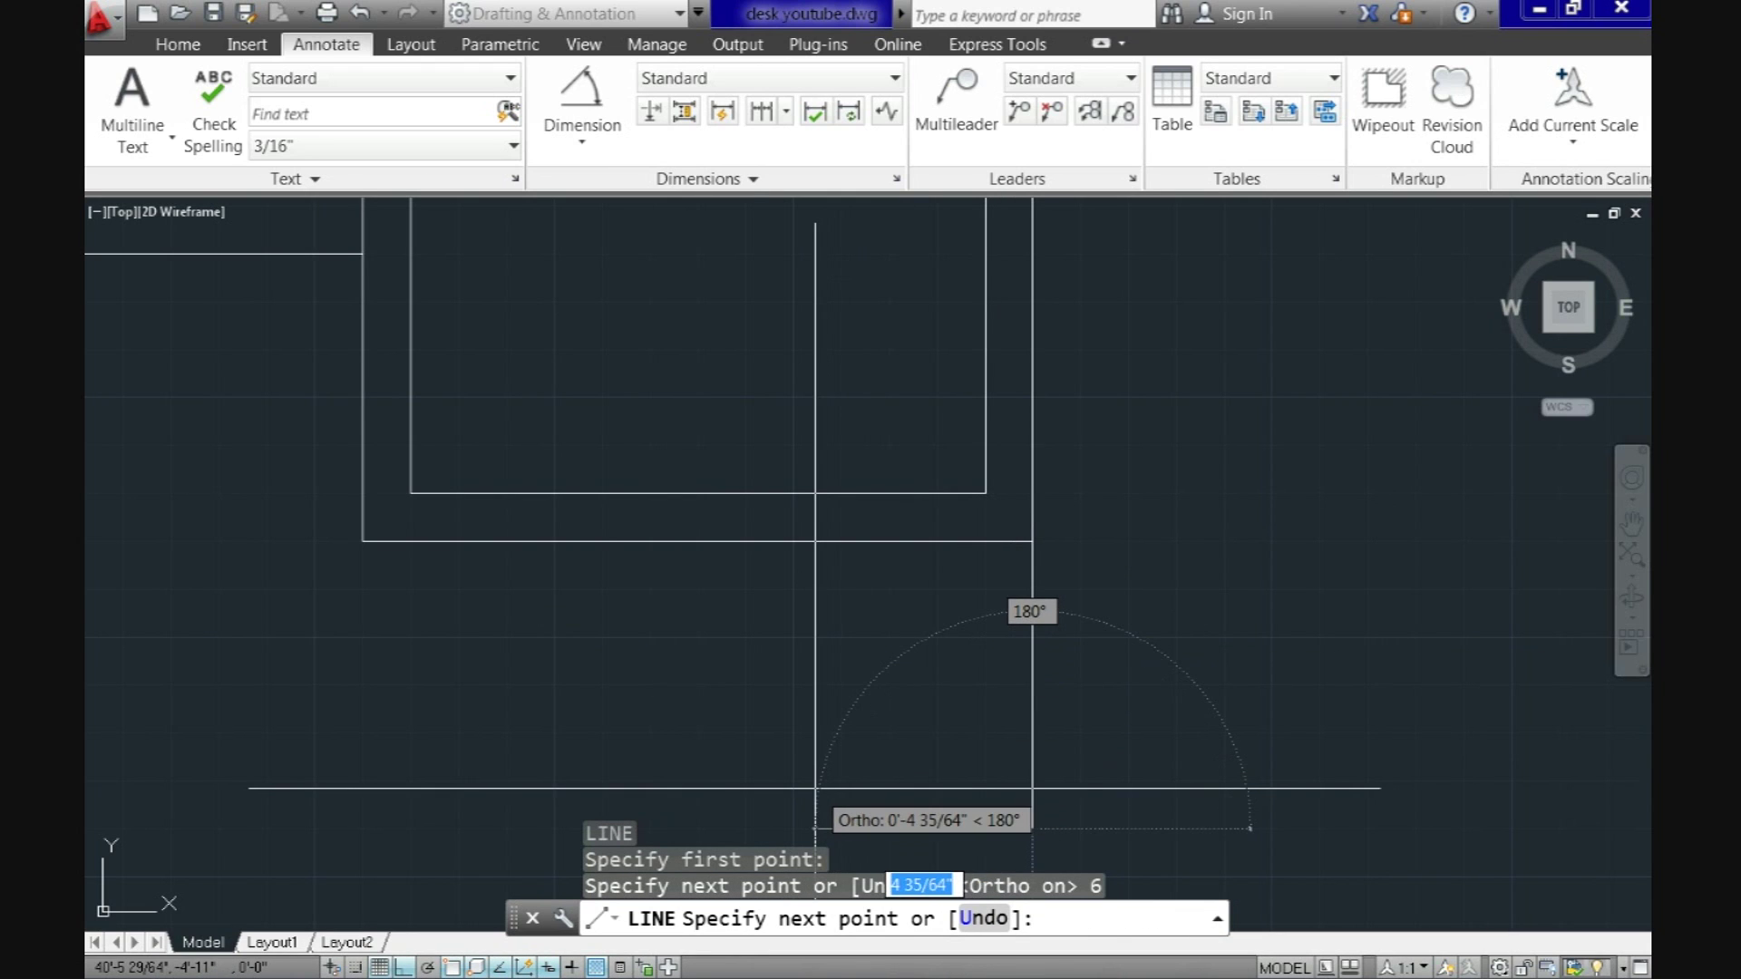
{"action": "type", "text": "1.5"}
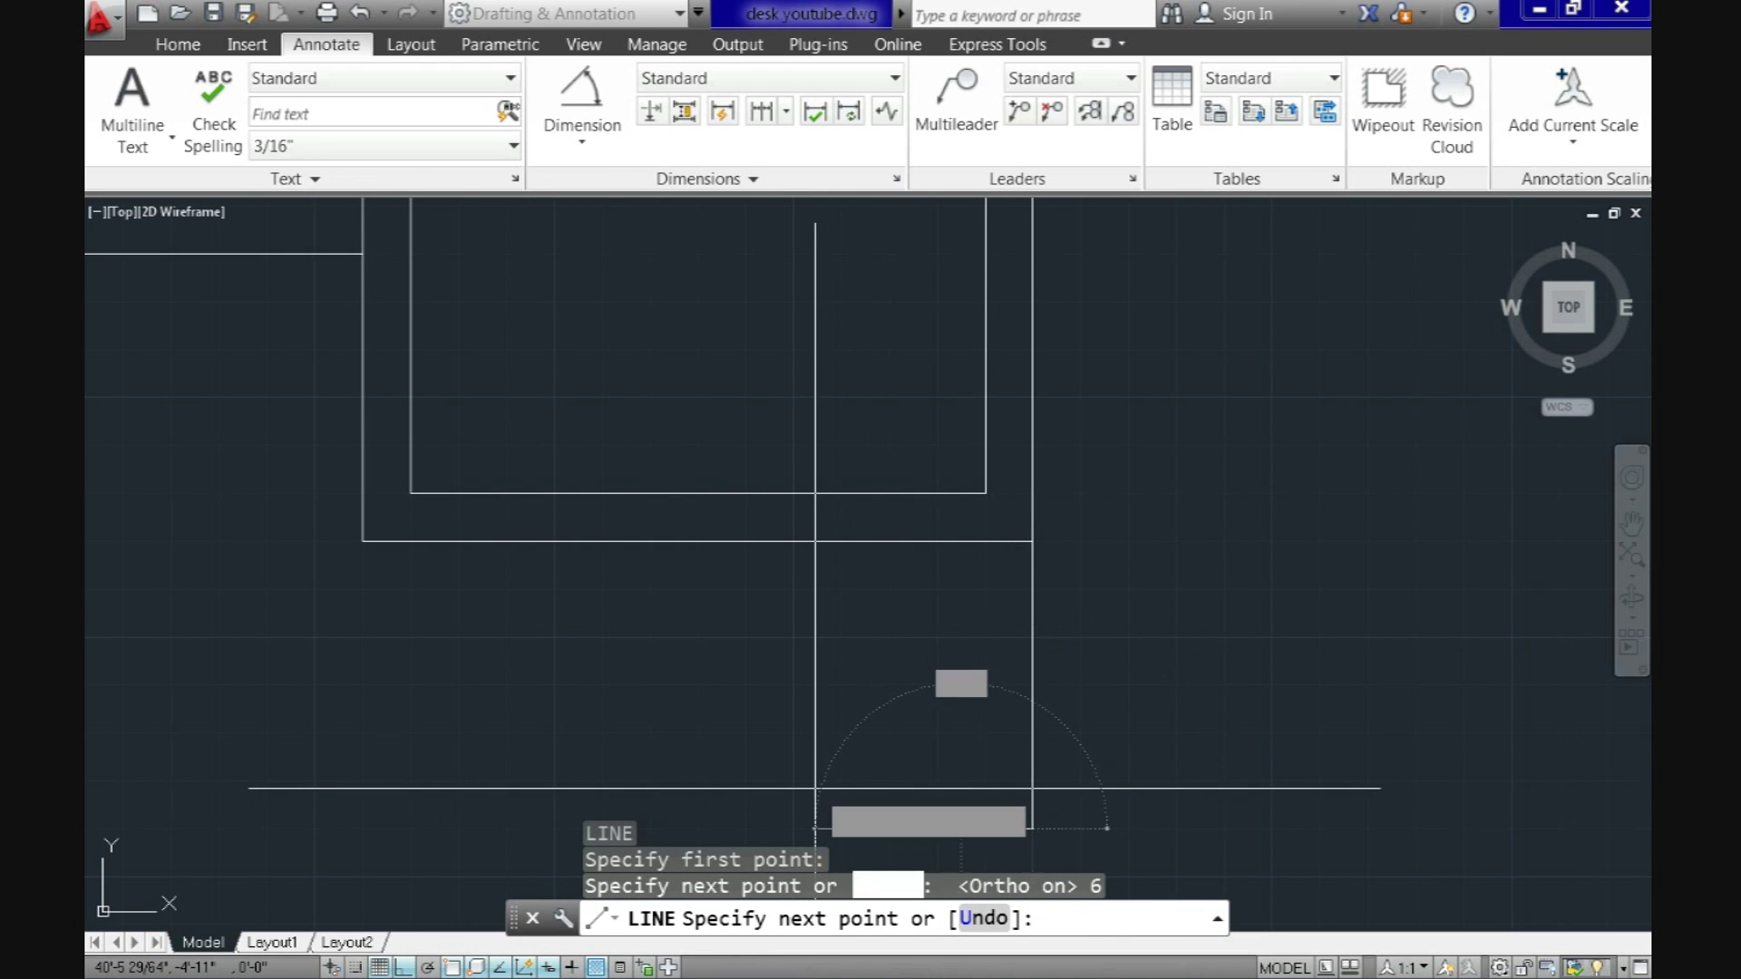
{"action": "key", "text": "Return"}
{"action": "key", "text": "Return"}
{"action": "key", "text": "Return"}
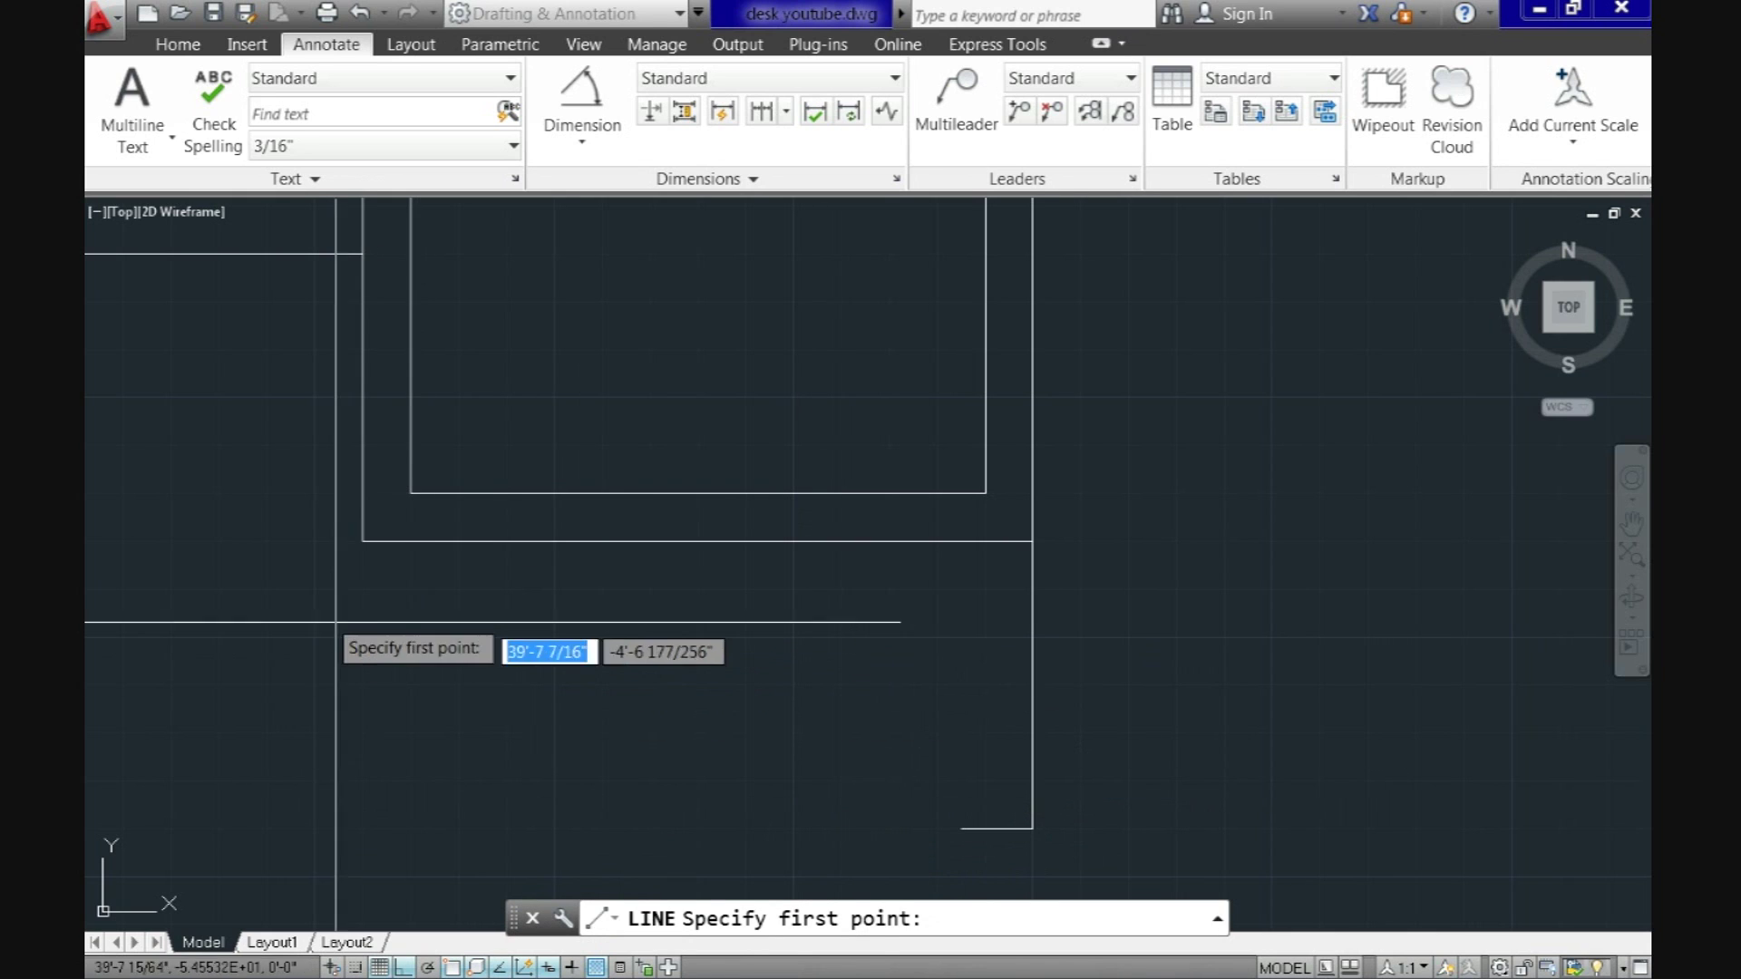
Step: From the pedestal's bottom-left corner, draw 6 inches down, then a 1.5-inch foot line right
{"action": "left_click", "coordinate": [361, 542]}
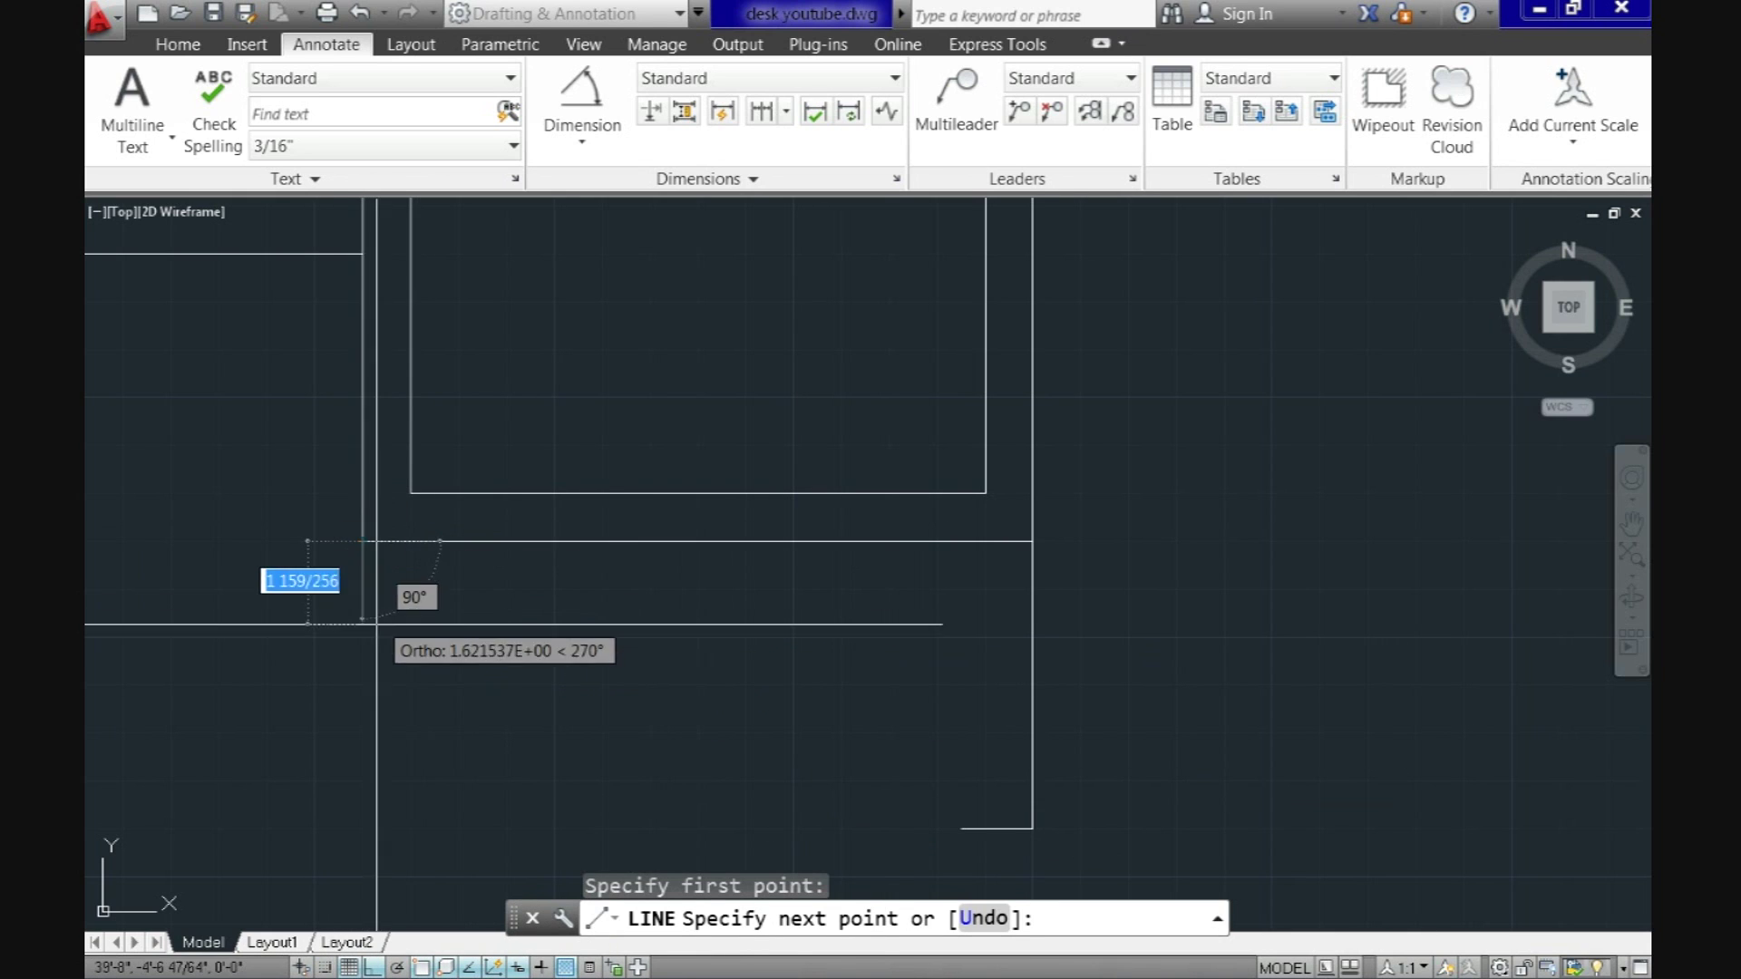
{"action": "type", "text": "6"}
{"action": "key", "text": "Return"}
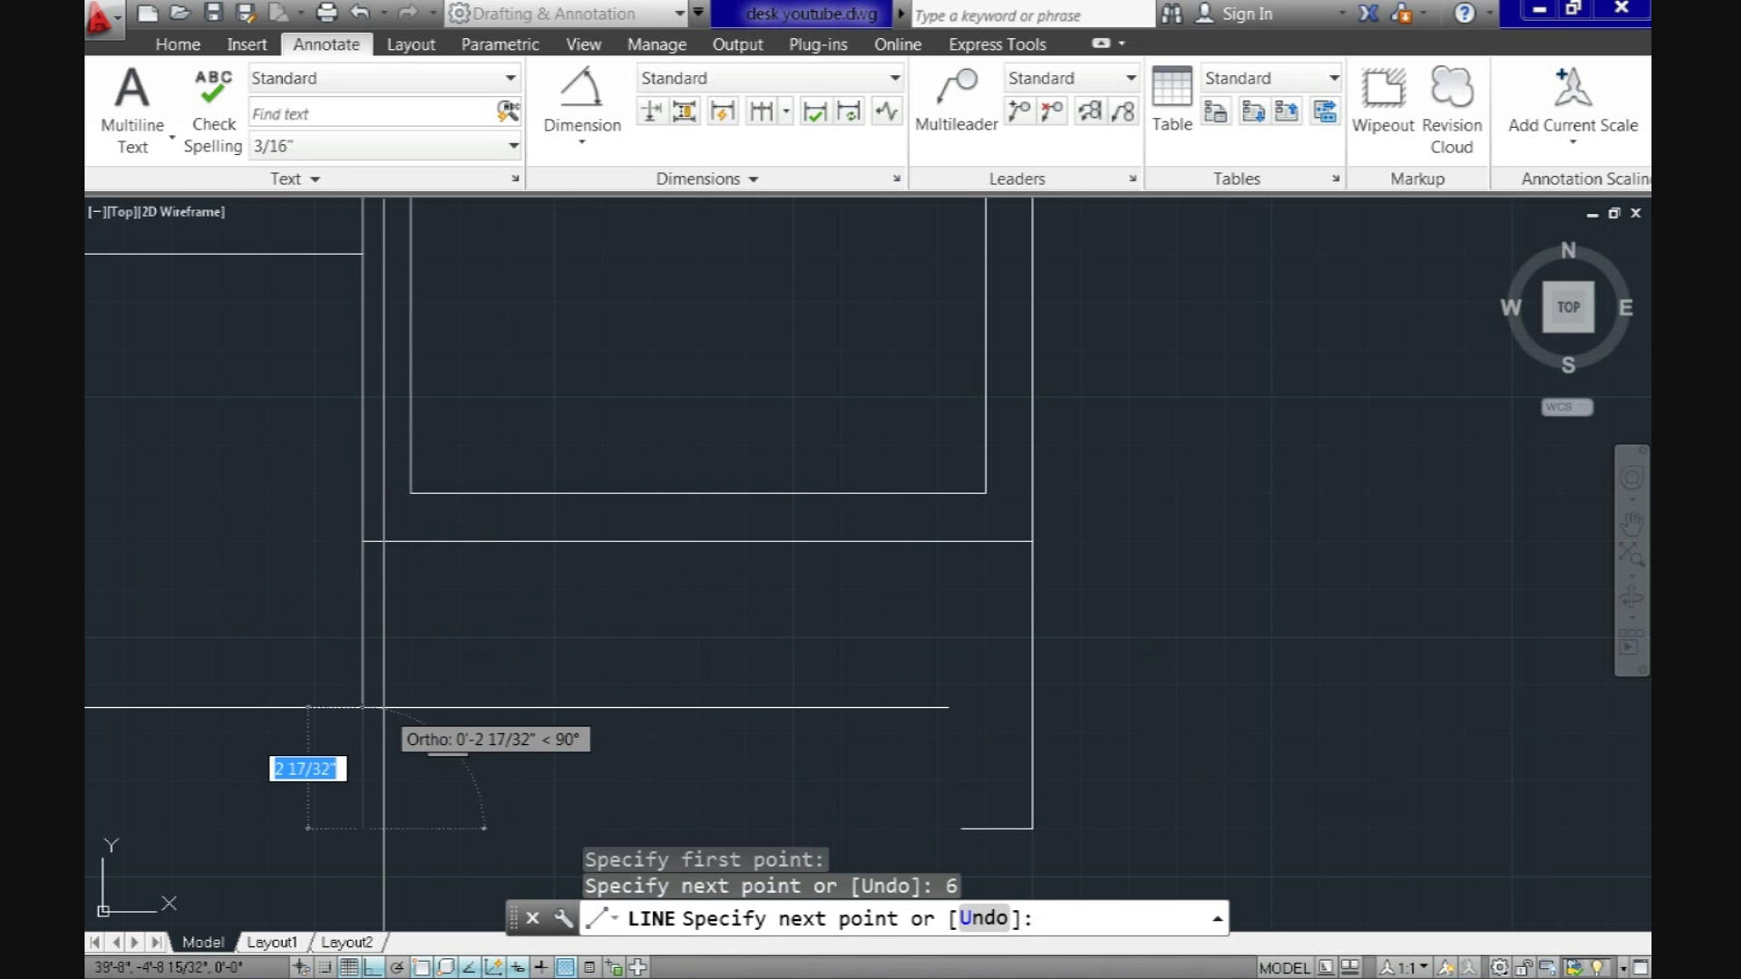
{"action": "type", "text": "1"}
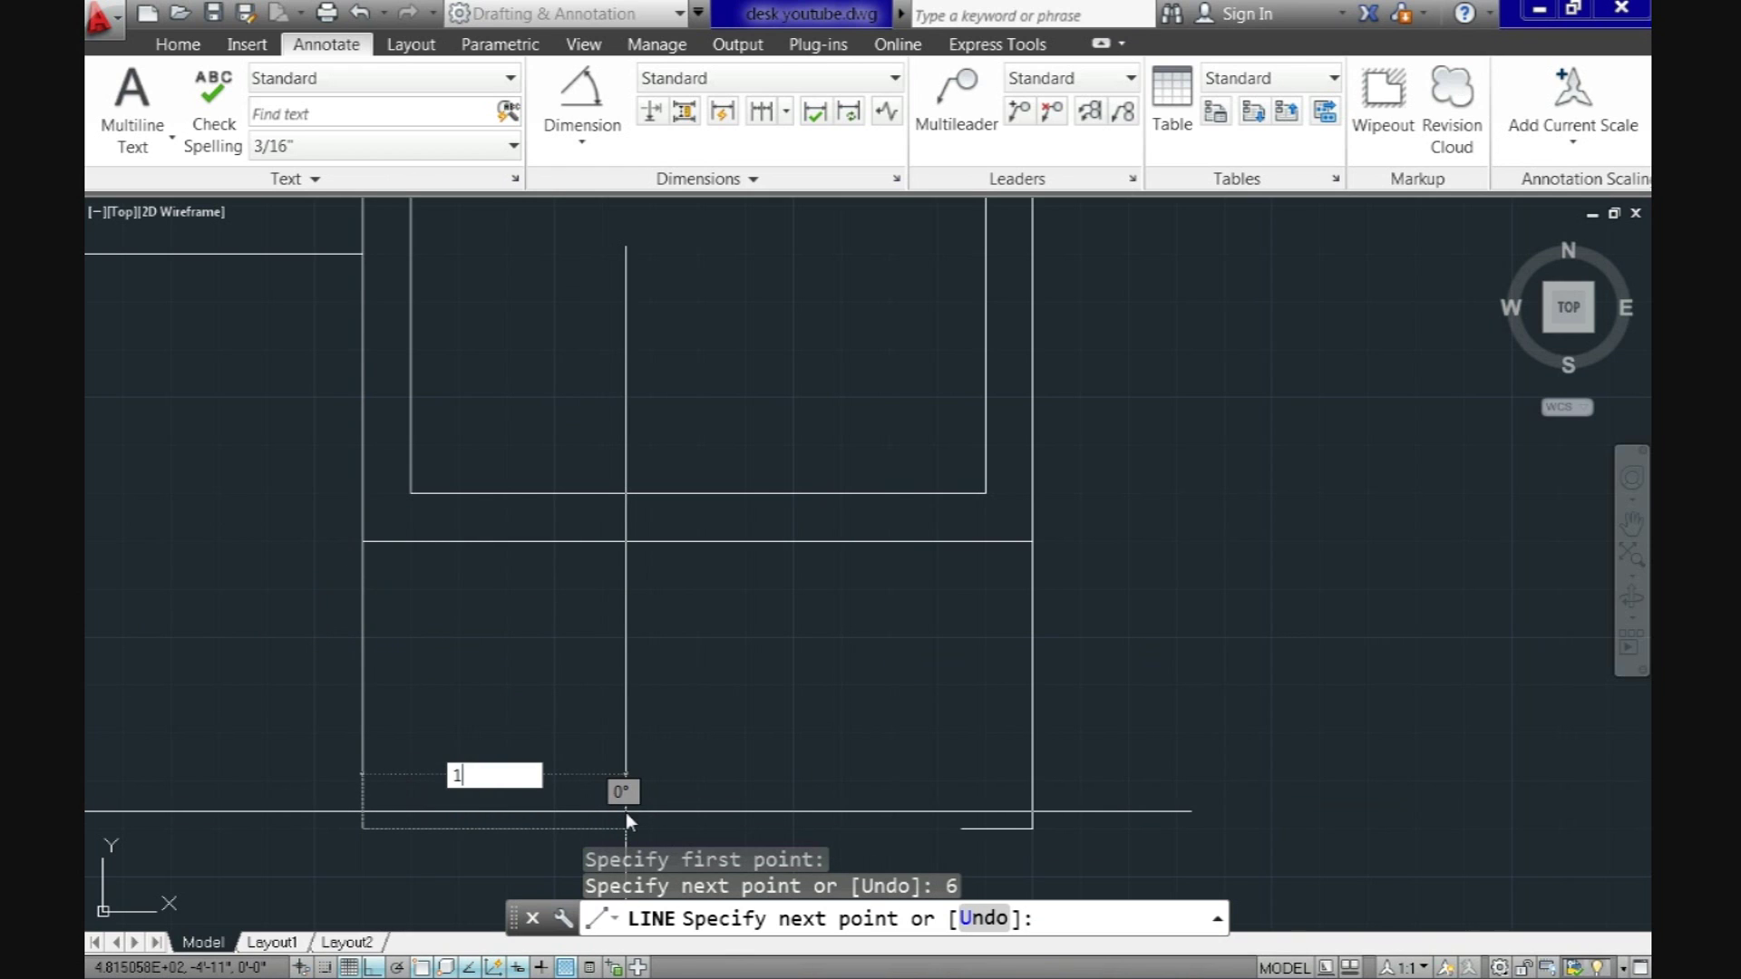
{"action": "type", "text": ".5"}
{"action": "key", "text": "Return"}
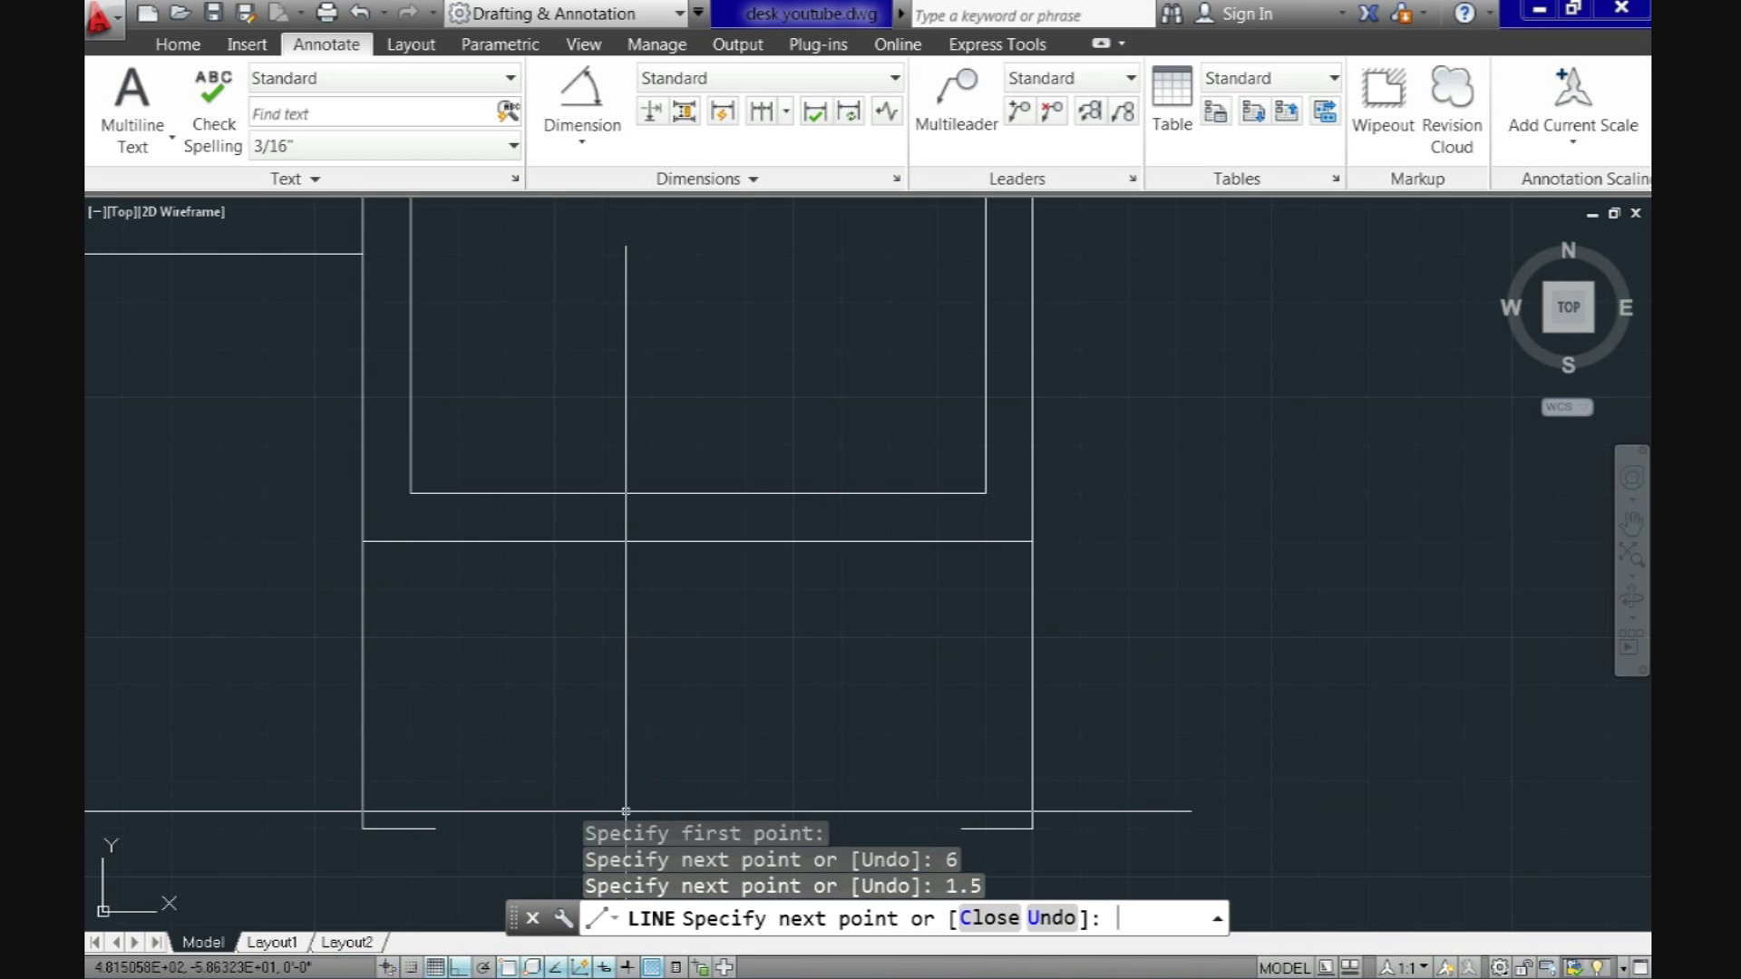
{"action": "key", "text": "Return"}
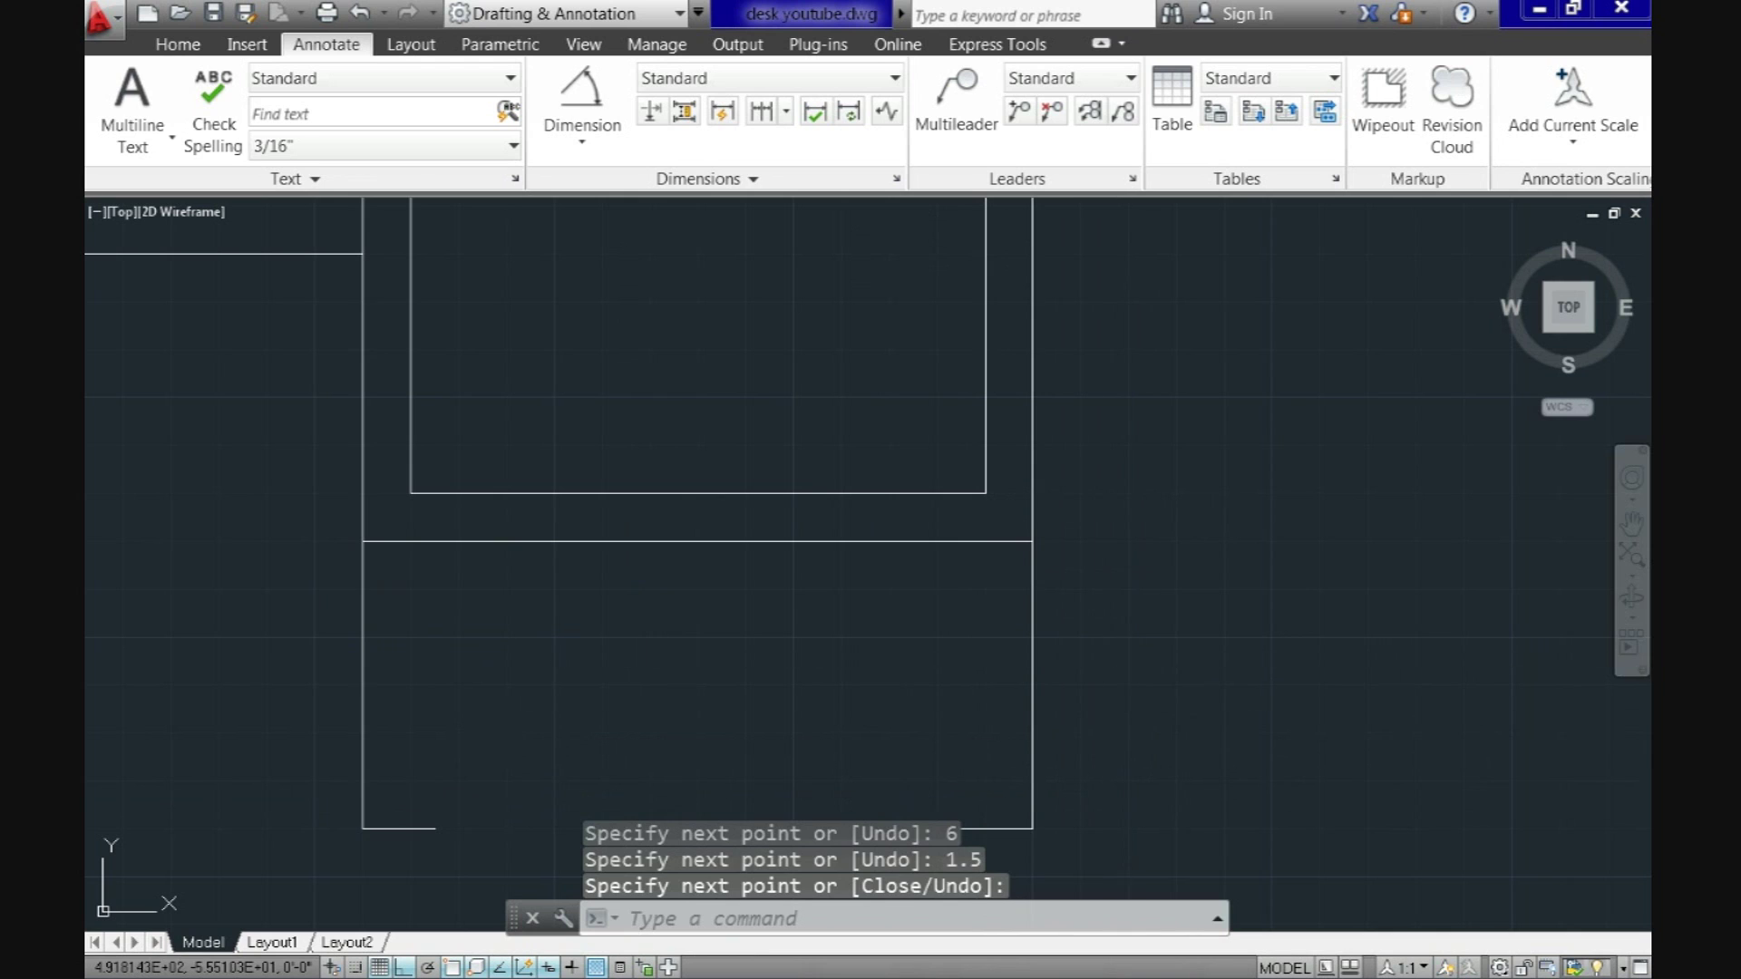
Step: Erase the two 6-inch vertical guide lines
{"action": "left_click", "coordinate": [1121, 661]}
{"action": "left_click", "coordinate": [237, 632]}
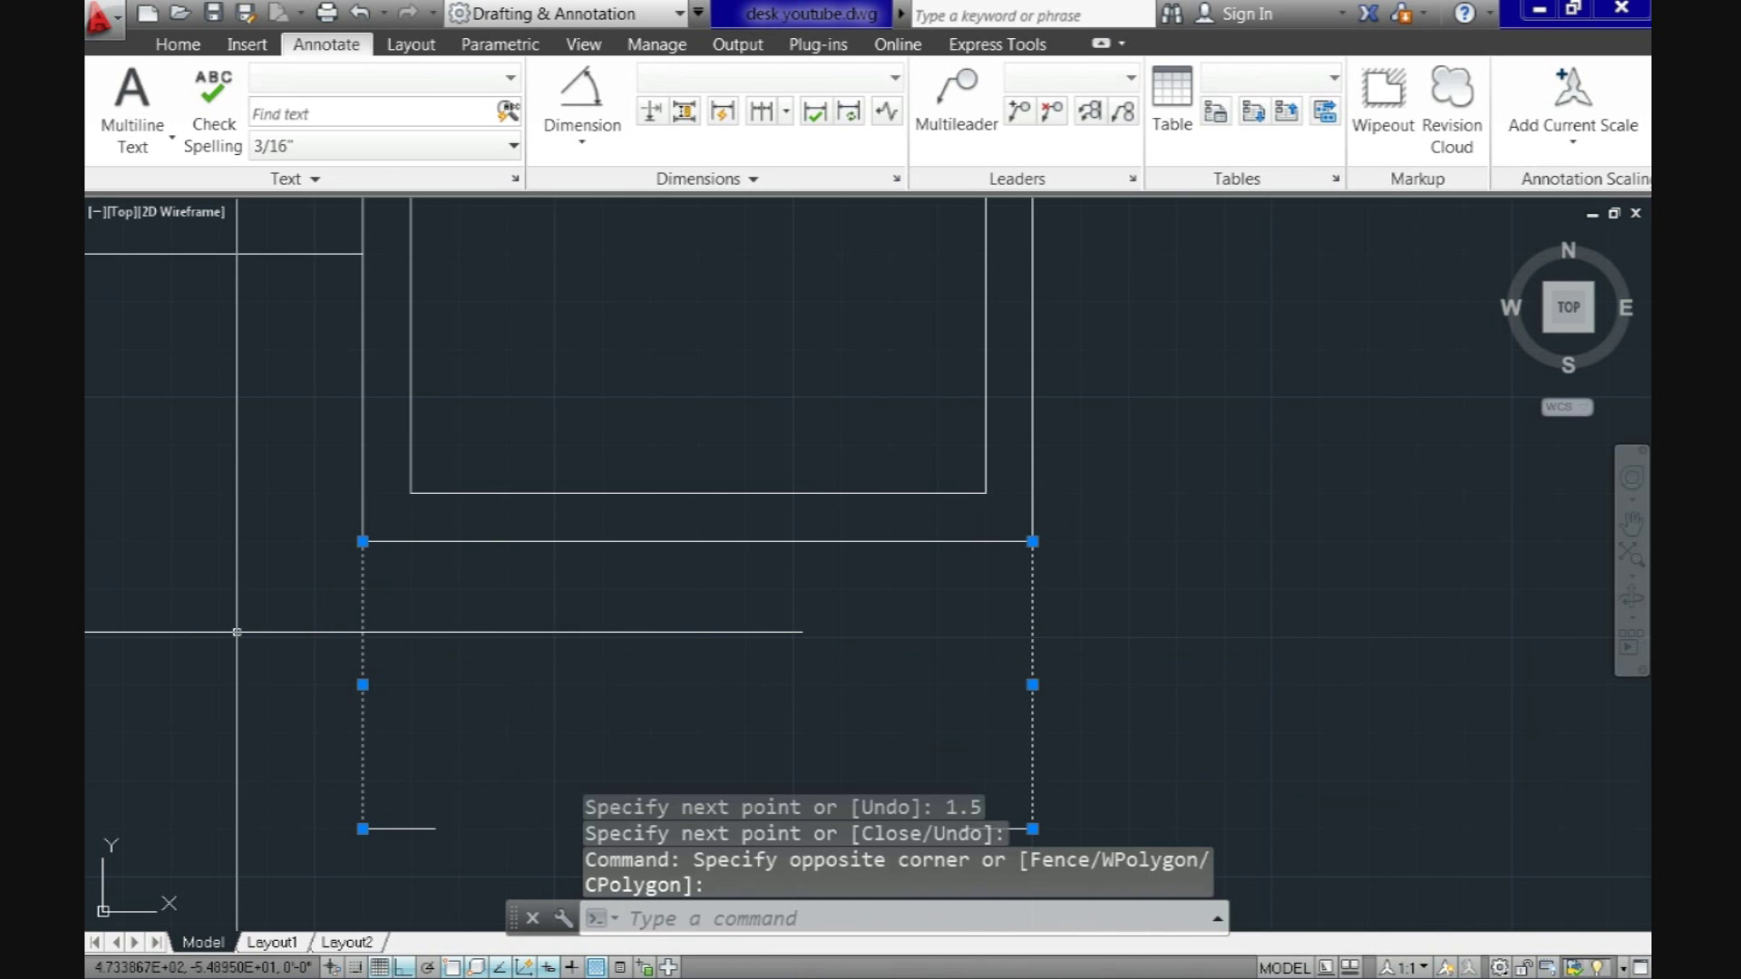
{"action": "key", "text": "Delete"}
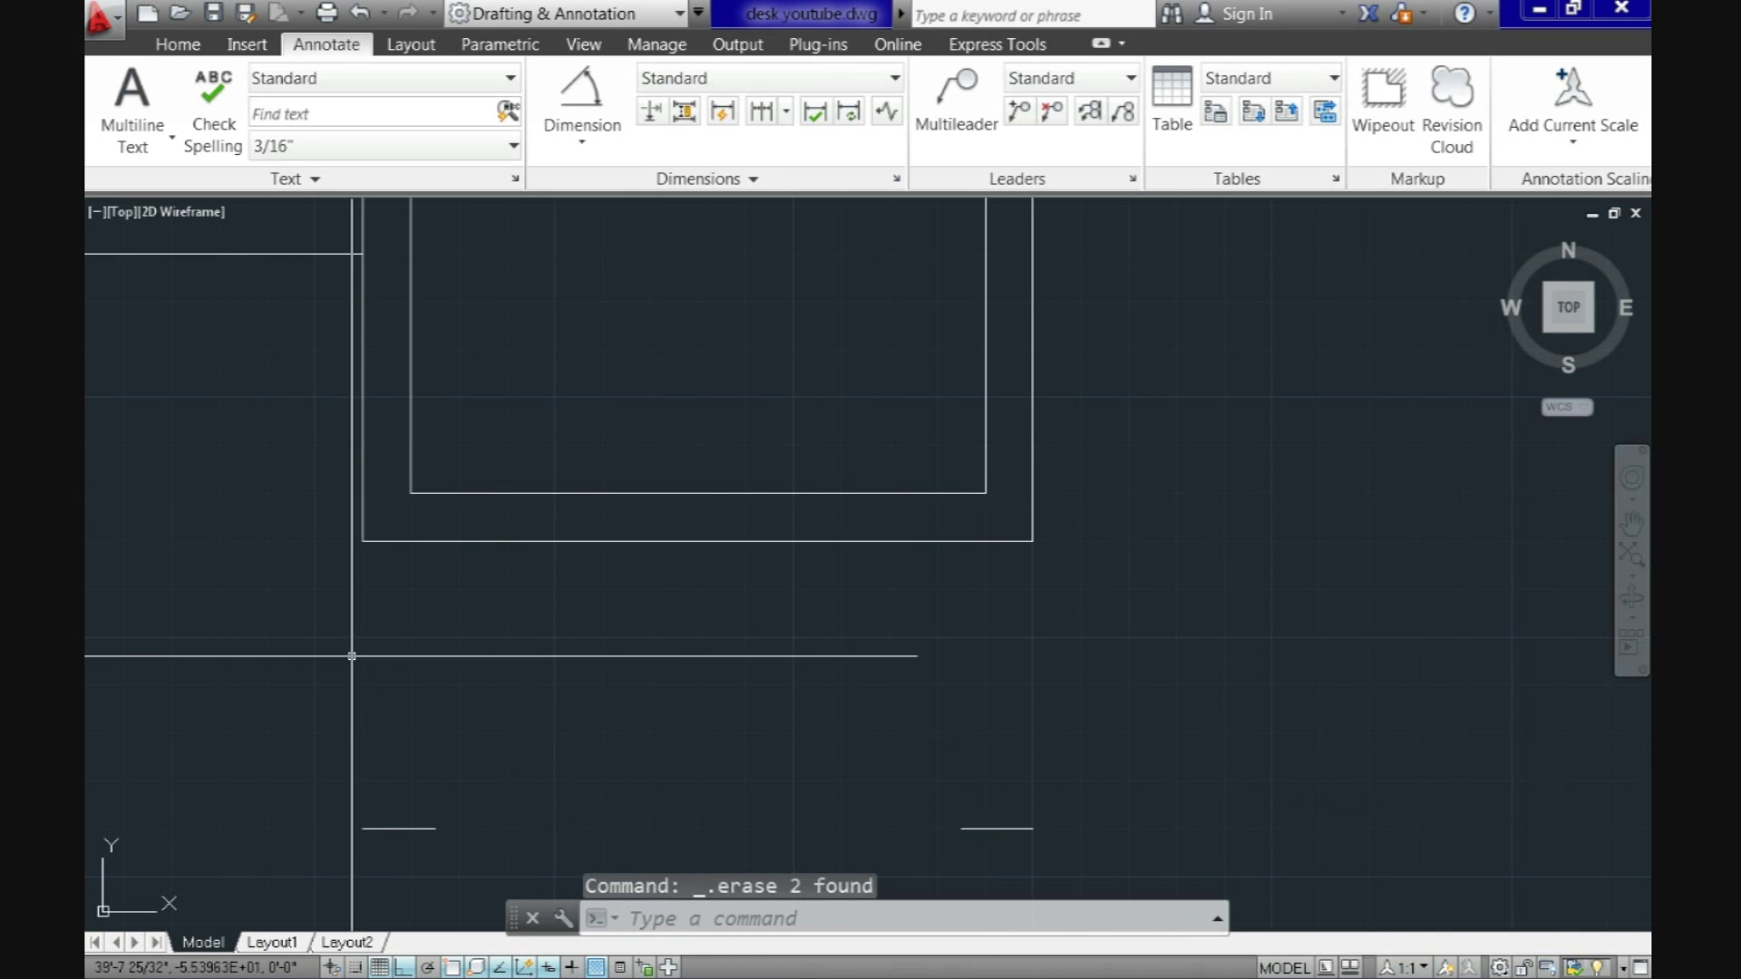
{"action": "type", "text": "l"}
{"action": "key", "text": "Return"}
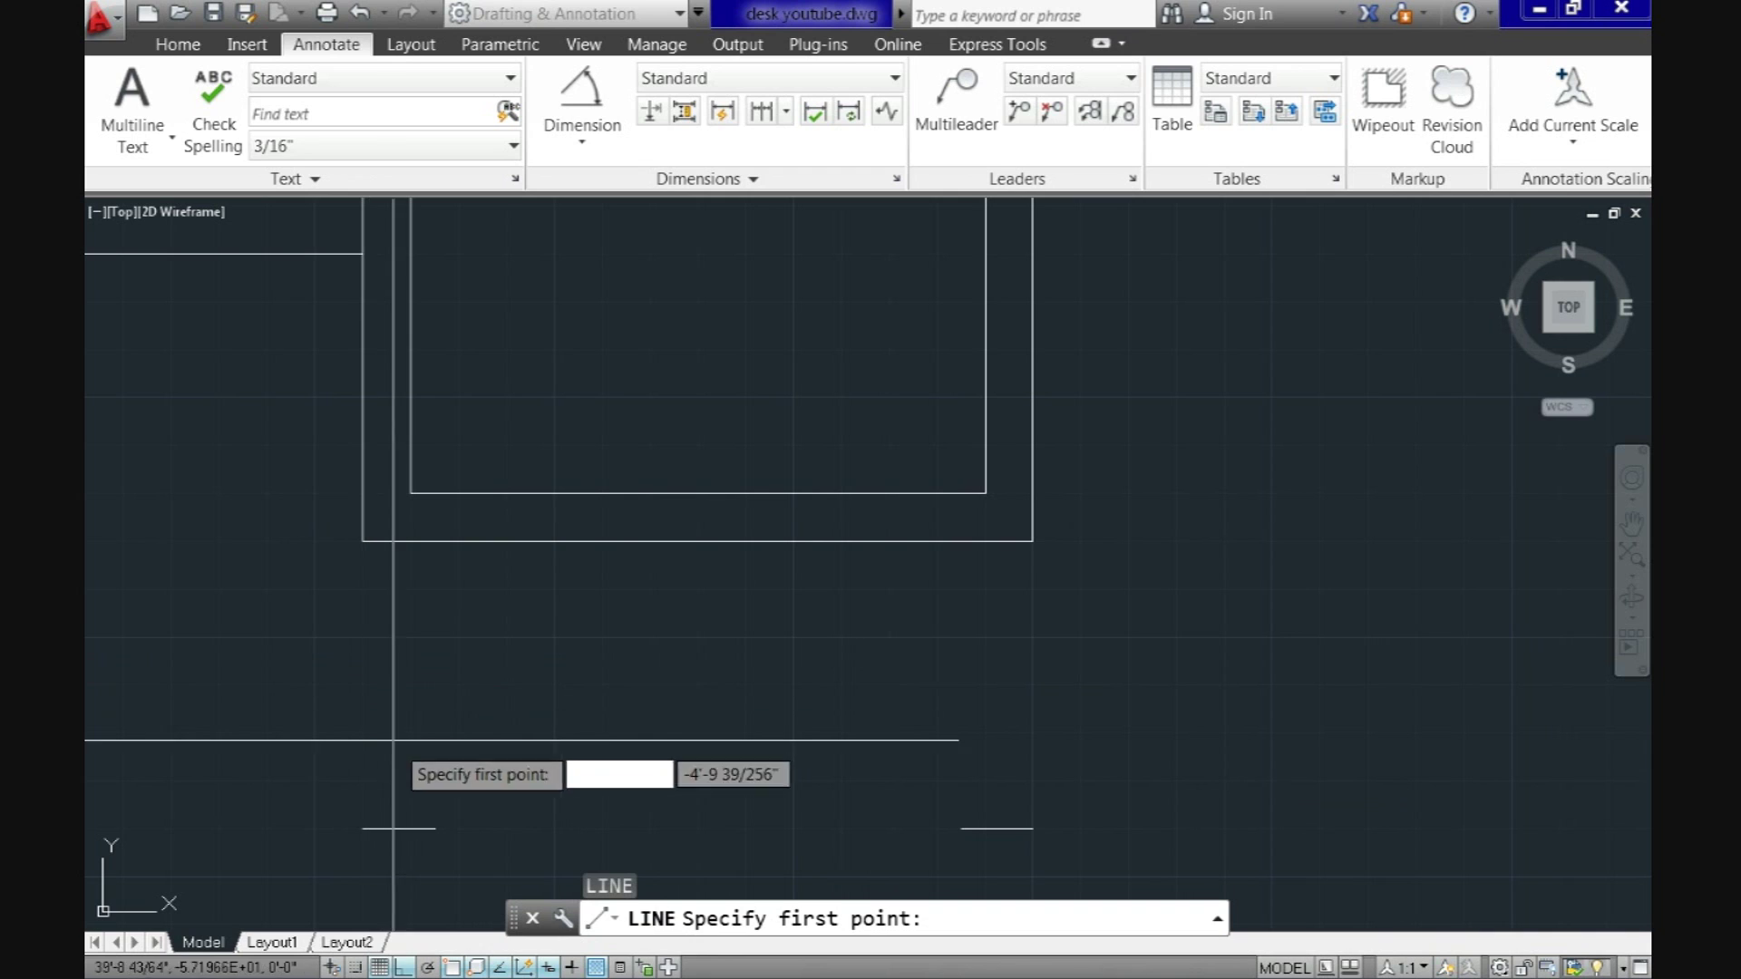
Step: With Ortho off and Polar Tracking on, draw the left leg's outer and inner slanted edges
{"action": "left_click", "coordinate": [362, 828]}
{"action": "key", "text": "F8"}
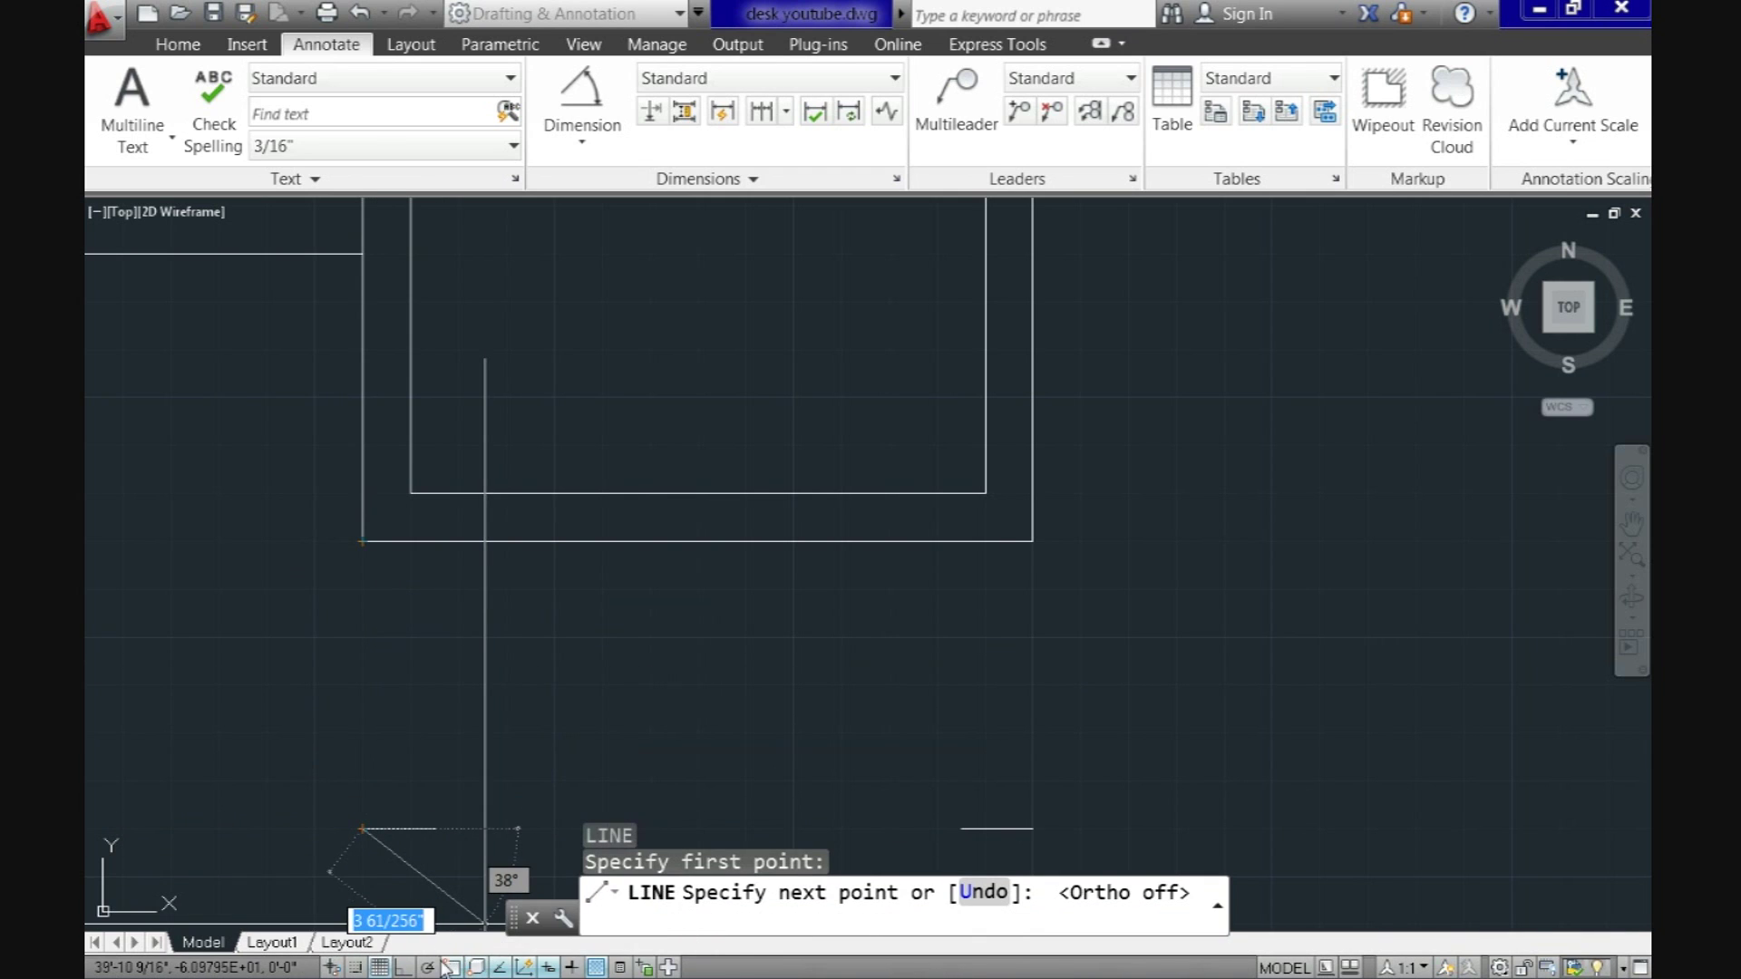
{"action": "right_click", "coordinate": [433, 967]}
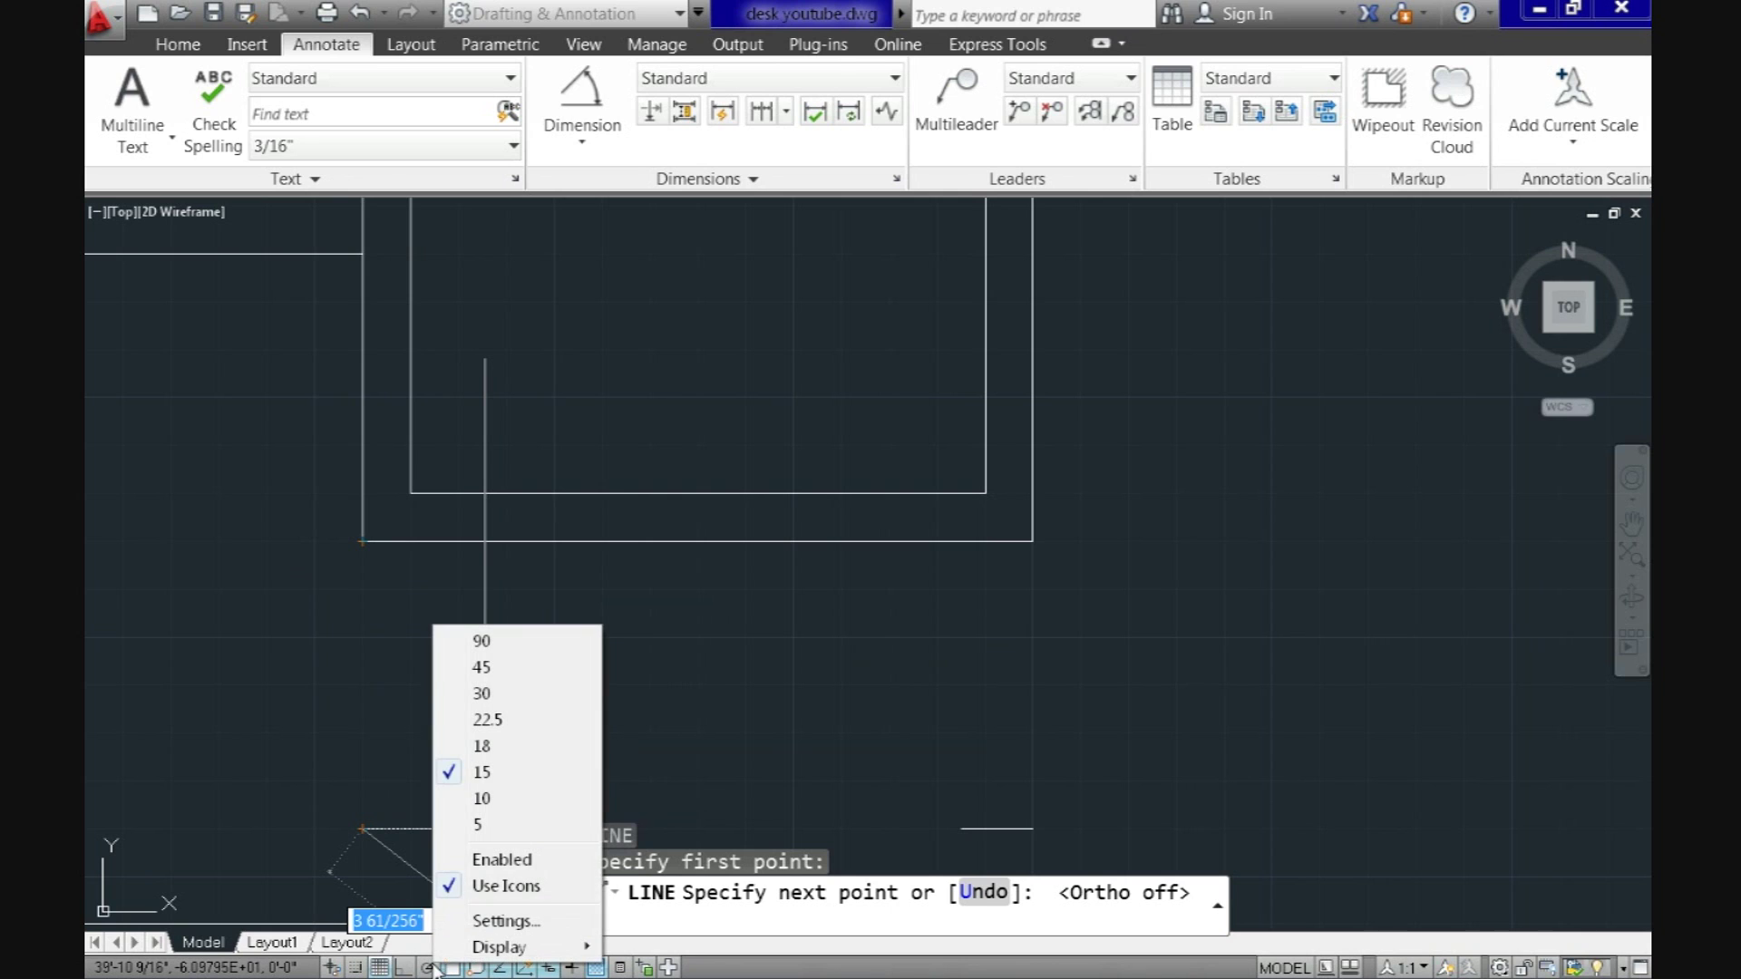
{"action": "left_click", "coordinate": [471, 862]}
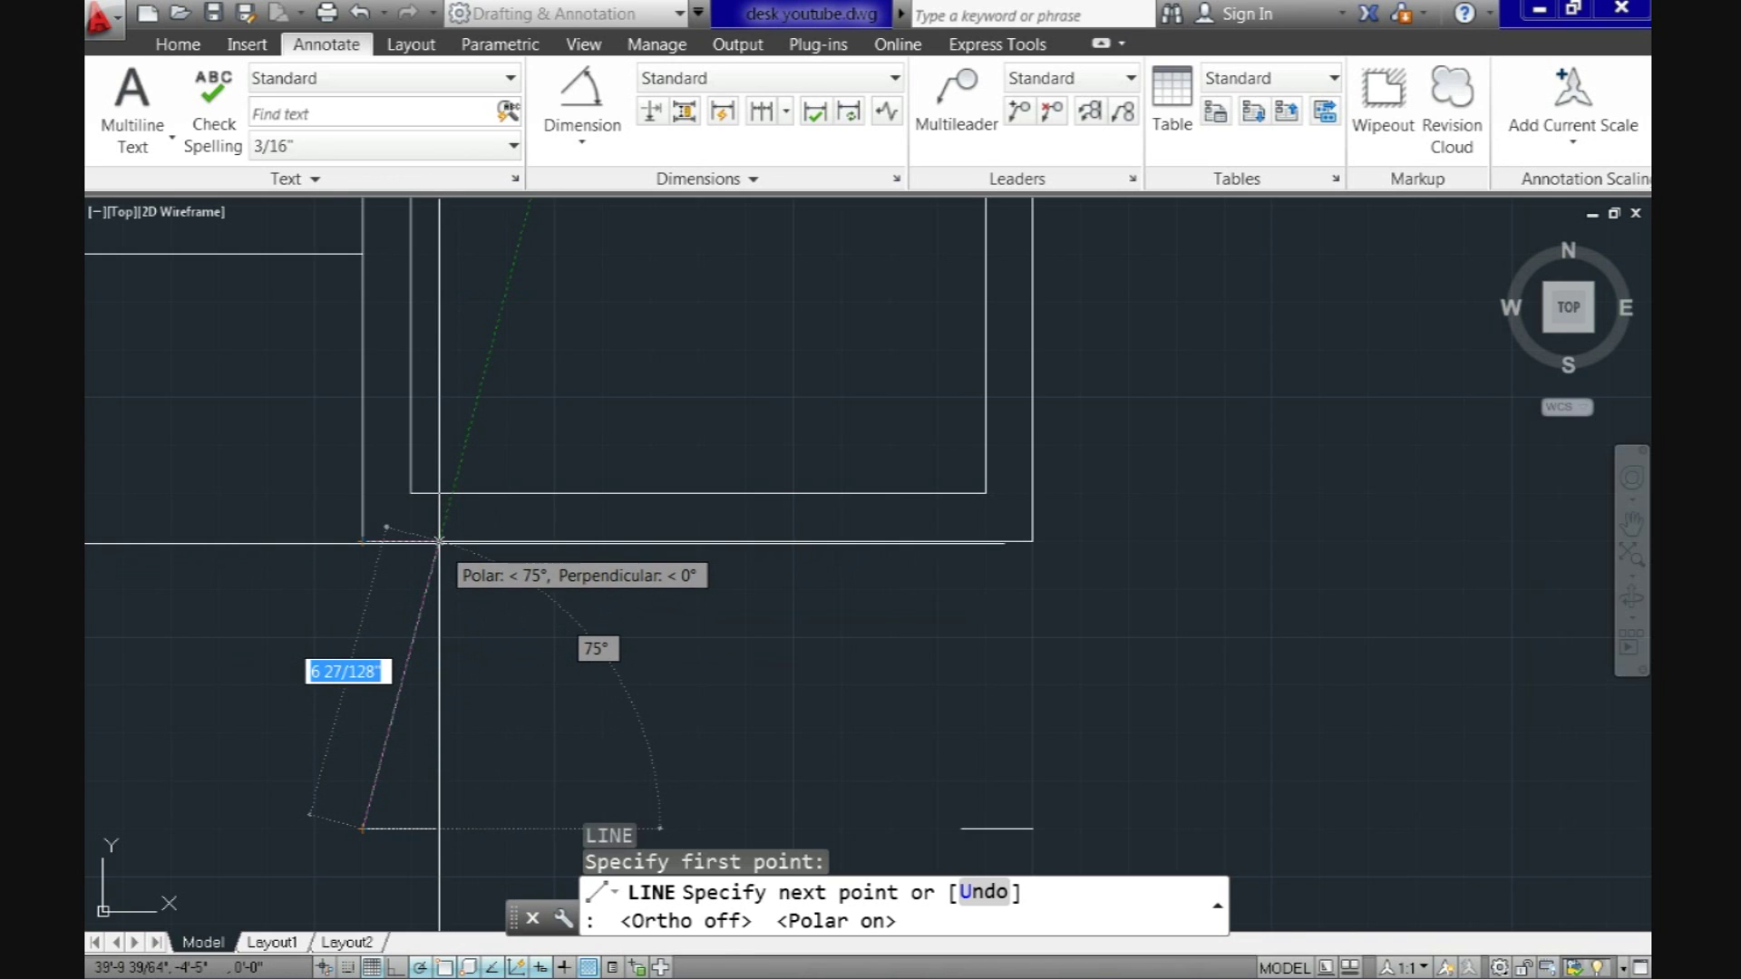
{"action": "left_click", "coordinate": [439, 542]}
{"action": "key", "text": "Return"}
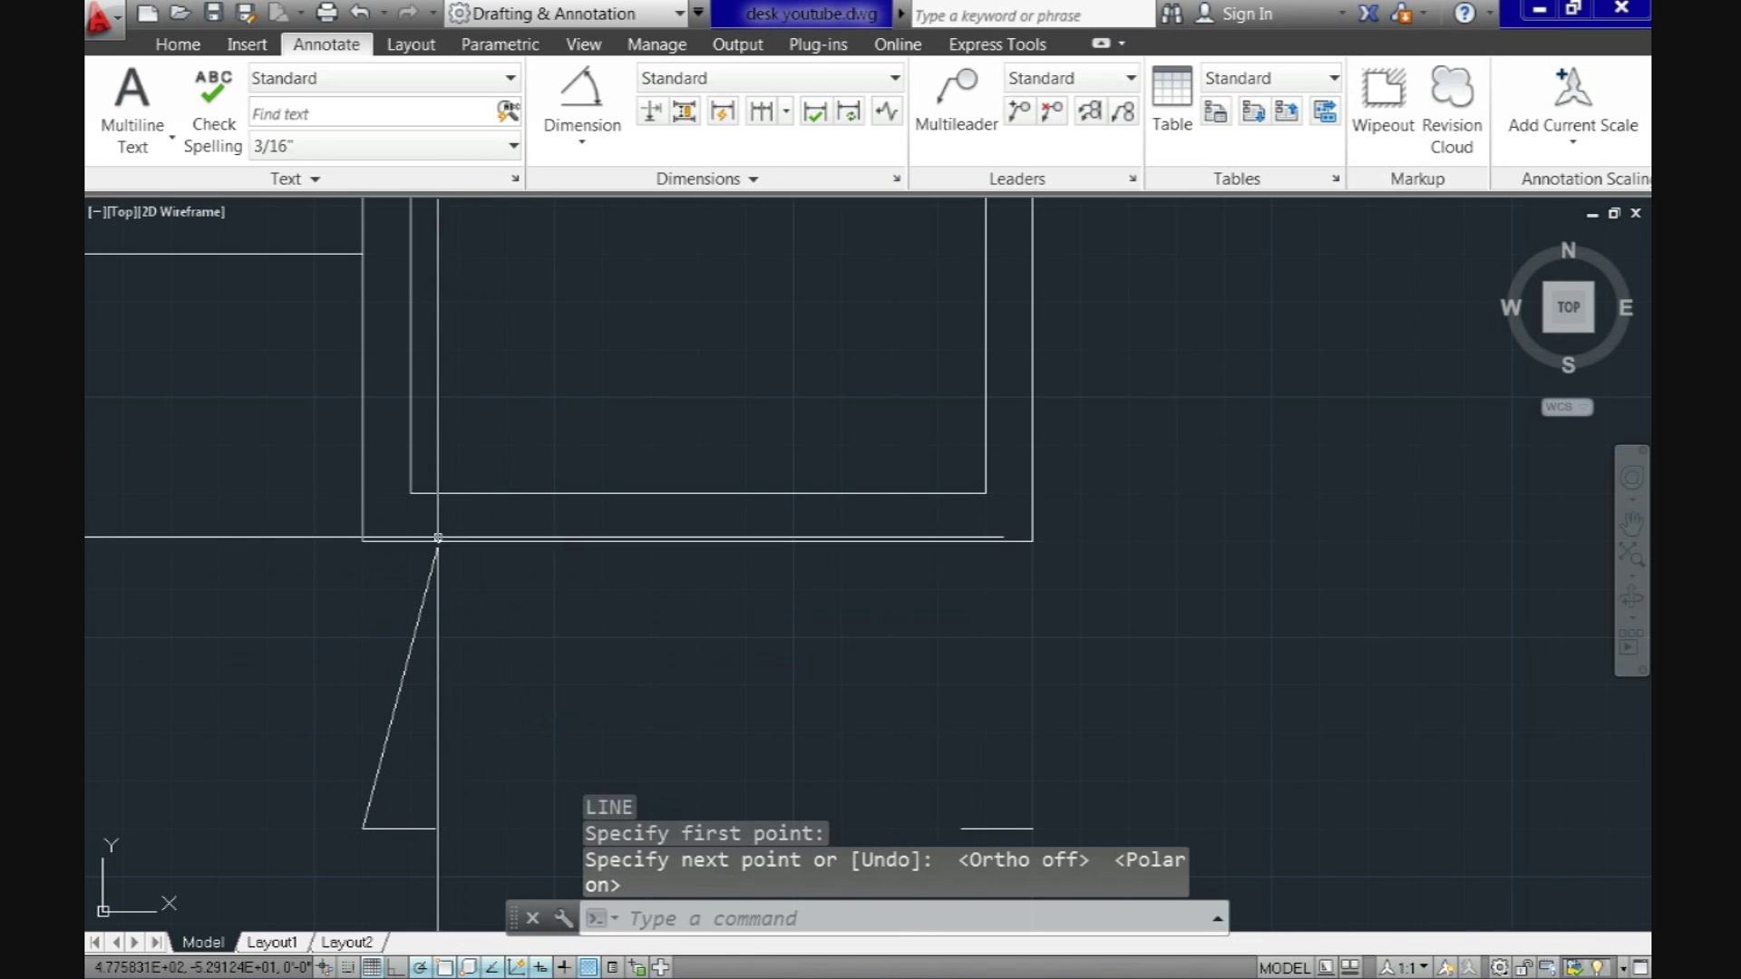
{"action": "key", "text": "Return"}
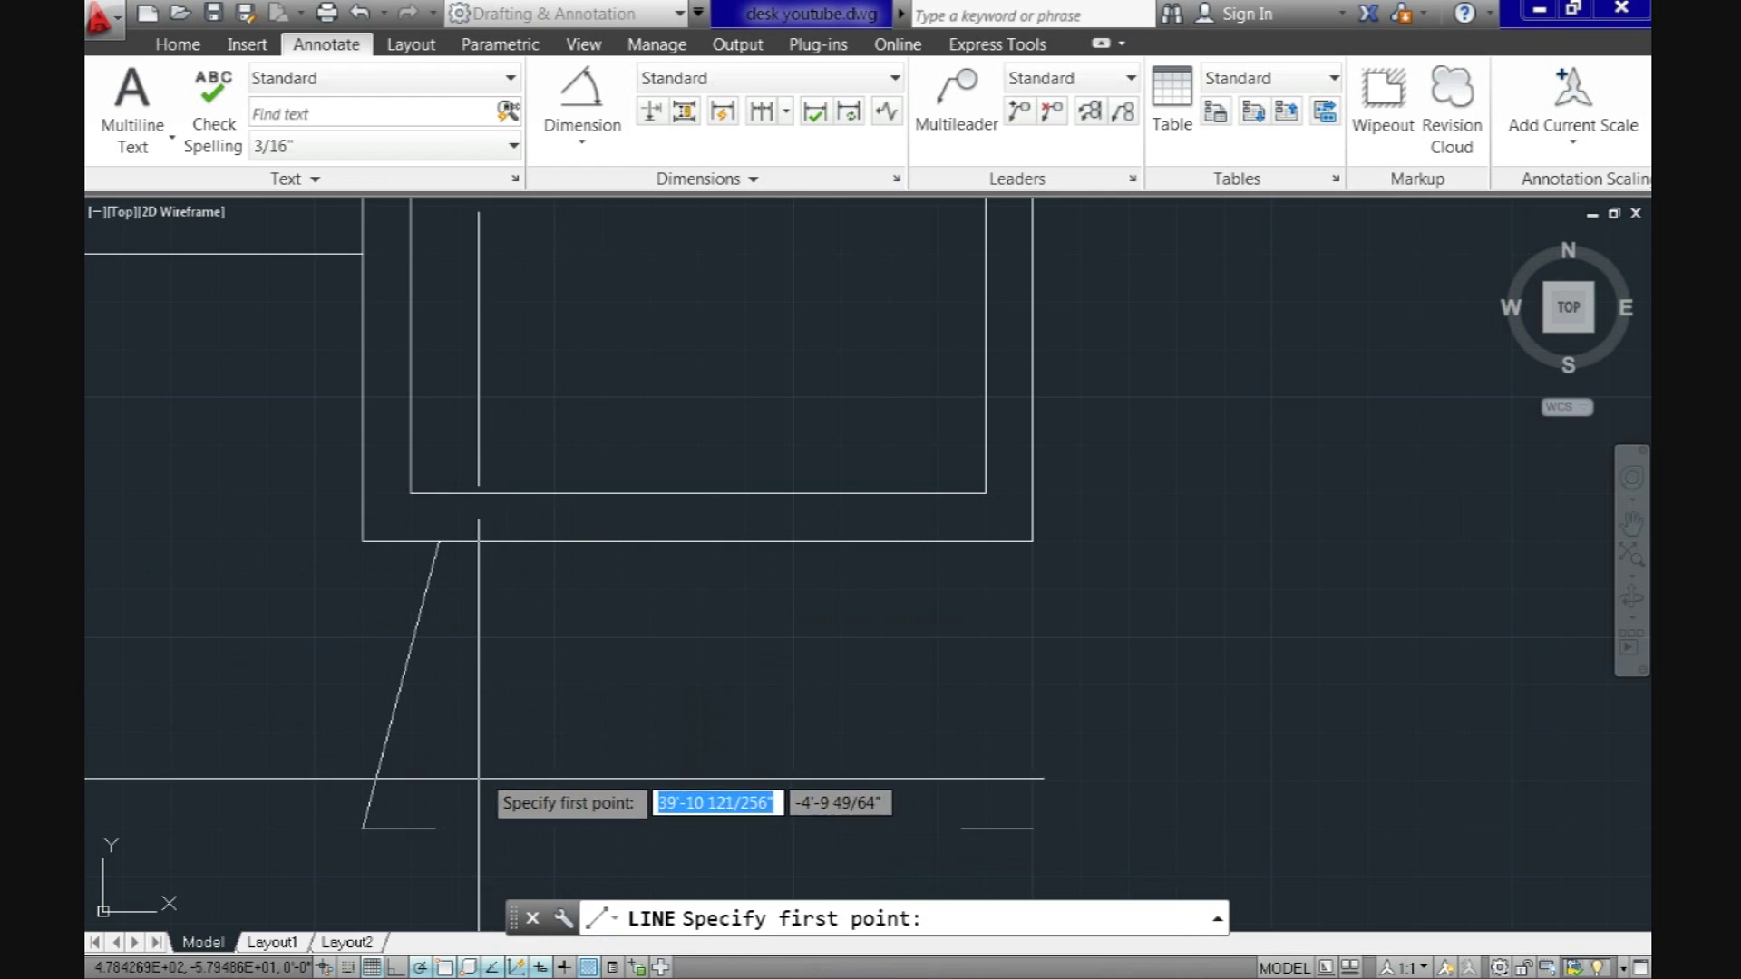
{"action": "left_click", "coordinate": [435, 827]}
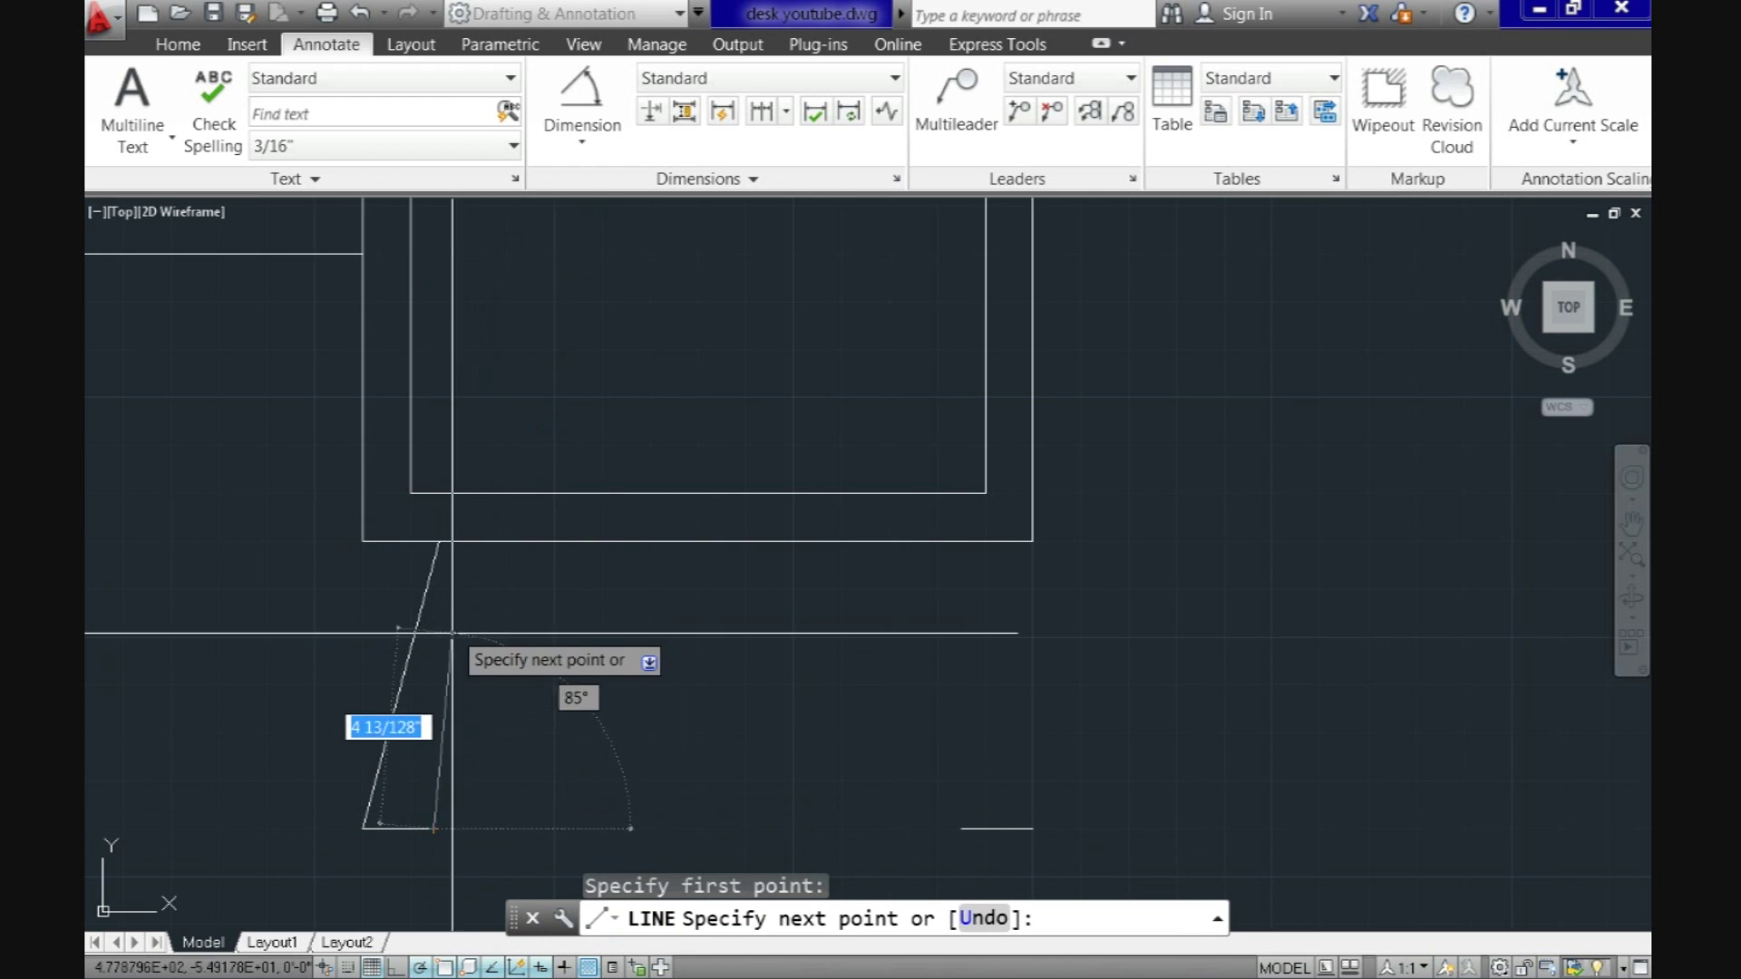
{"action": "left_click", "coordinate": [511, 541]}
{"action": "key", "text": "Return"}
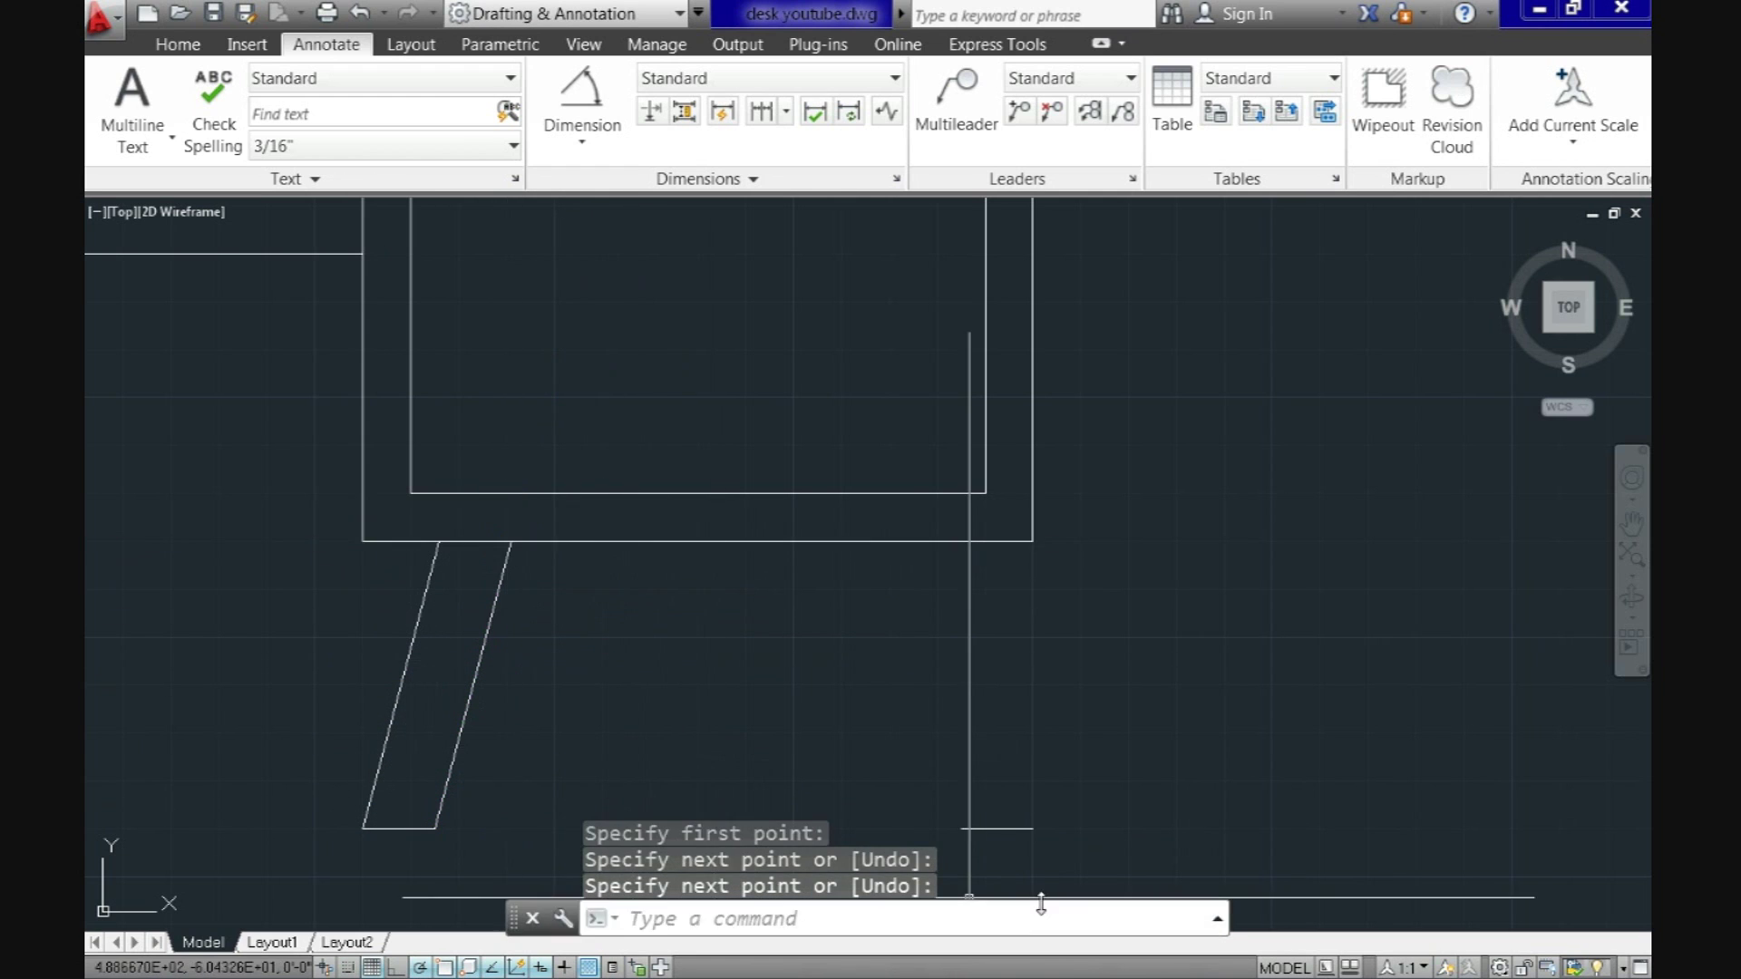
Step: Draw the right leg's outer and inner slanted edges from its foot line to the pedestal bottom
{"action": "key", "text": "Return"}
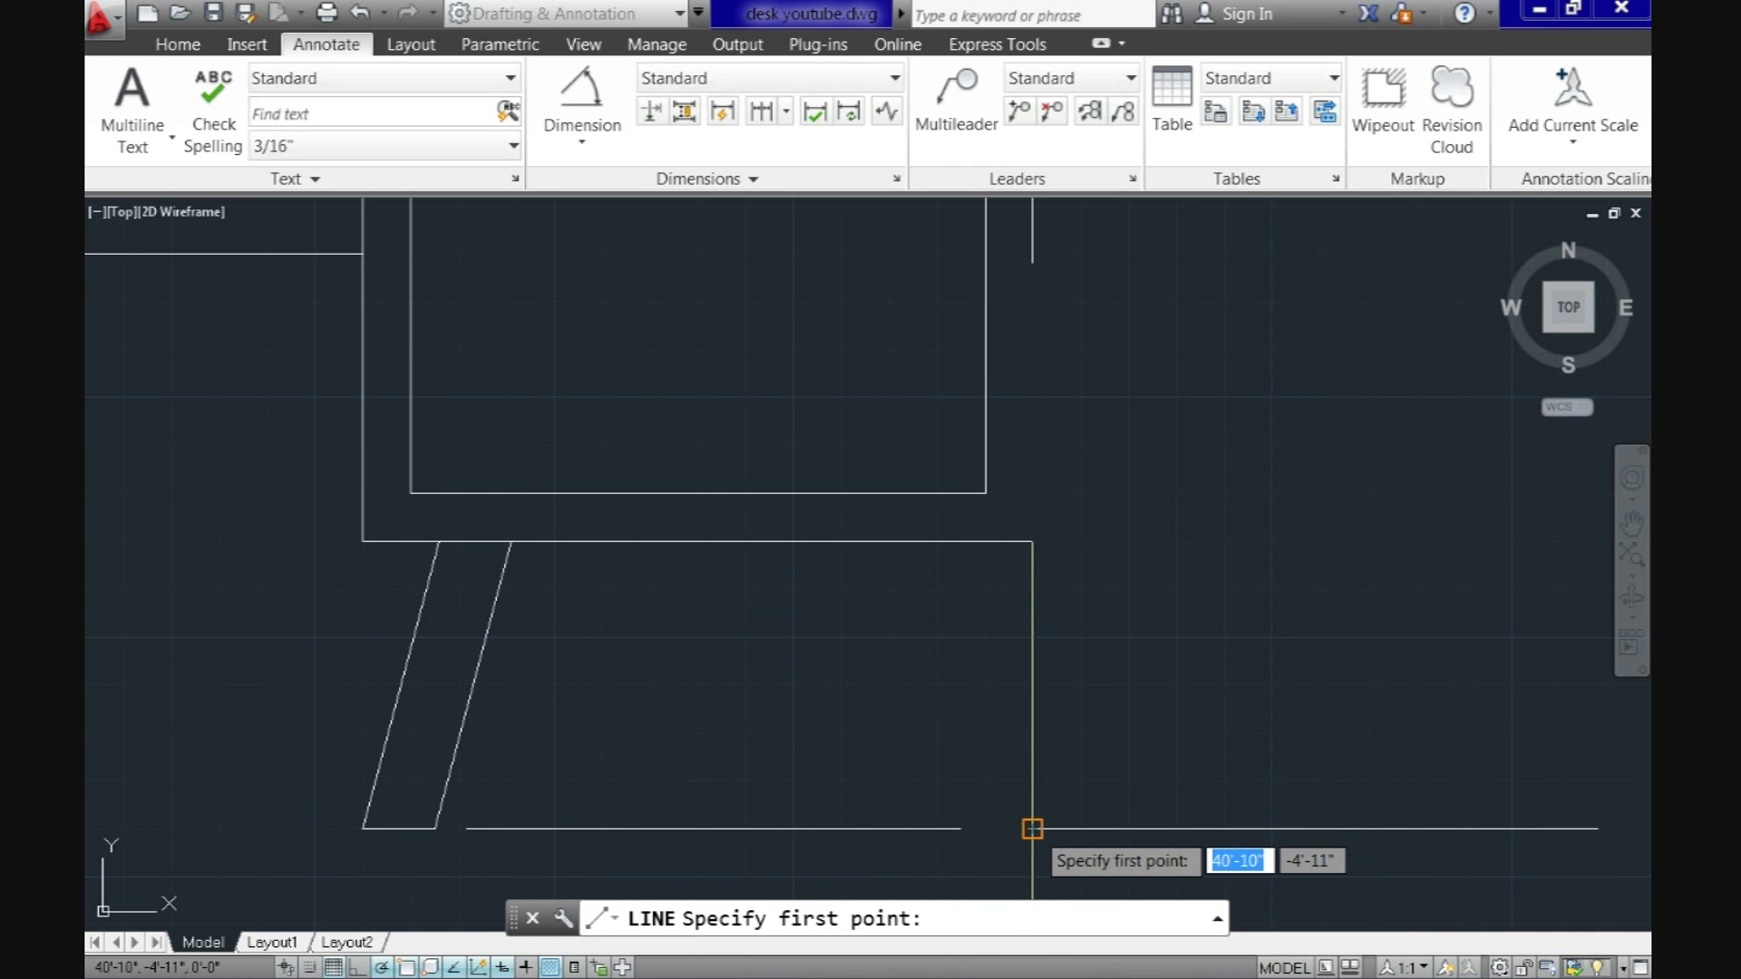
{"action": "left_click", "coordinate": [1033, 827]}
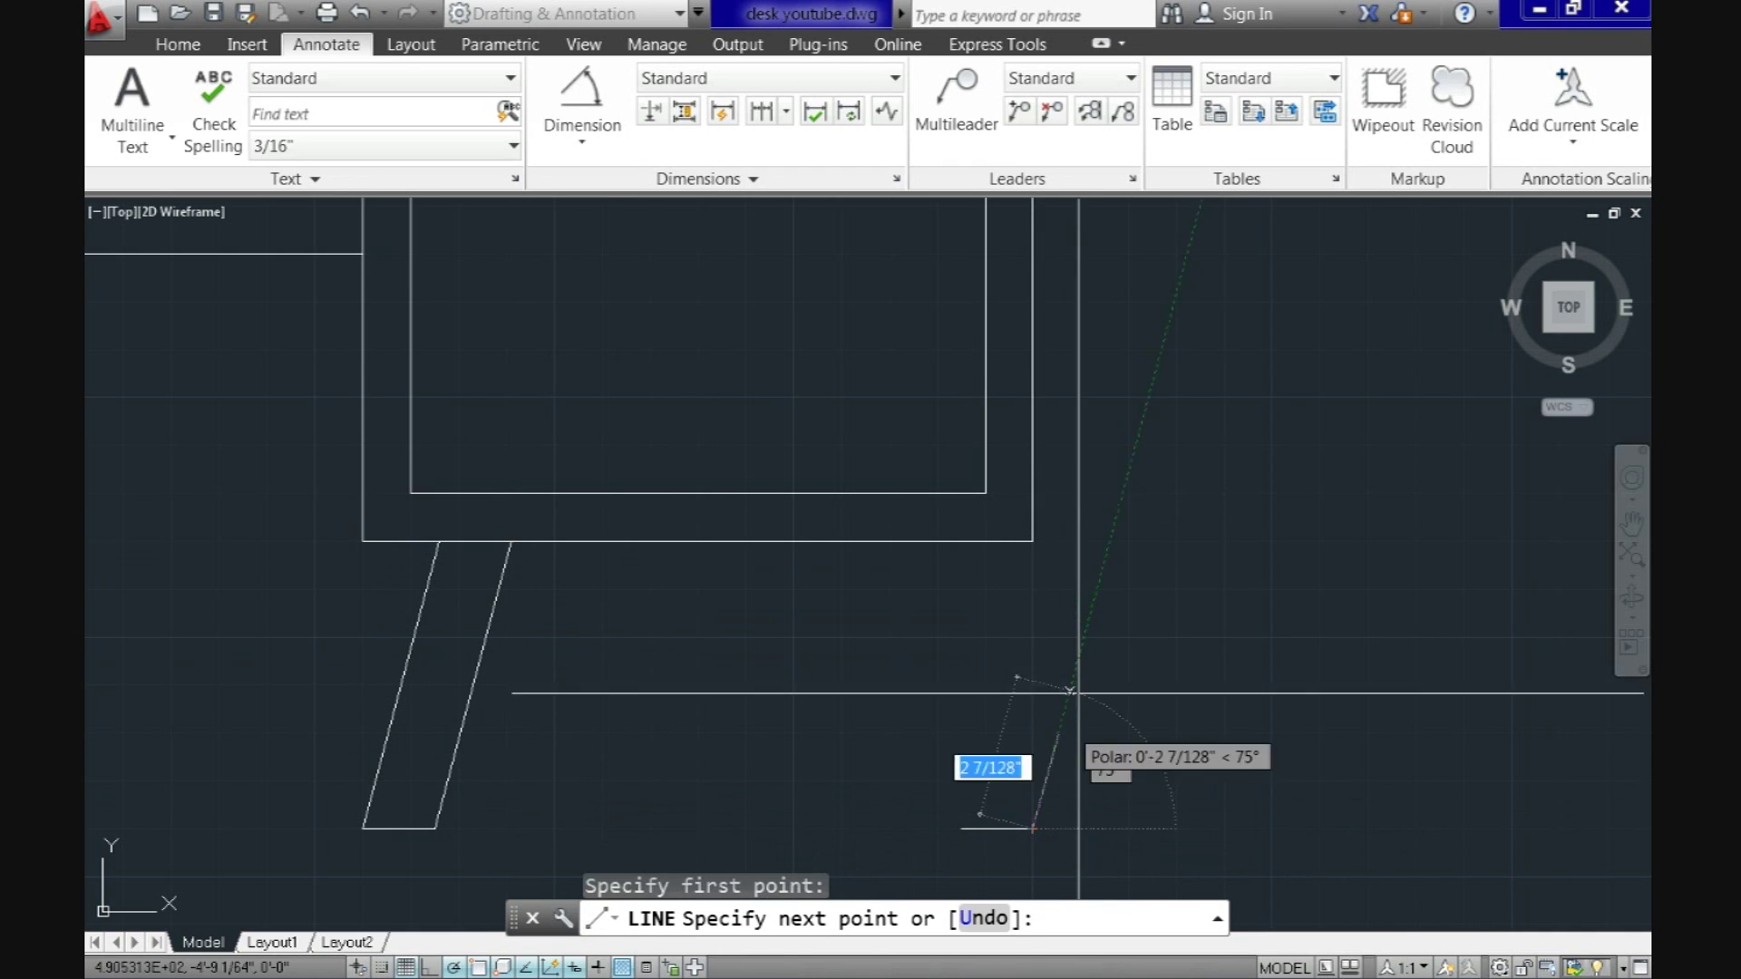
{"action": "left_click", "coordinate": [957, 541]}
{"action": "key", "text": "Return"}
{"action": "key", "text": "Return"}
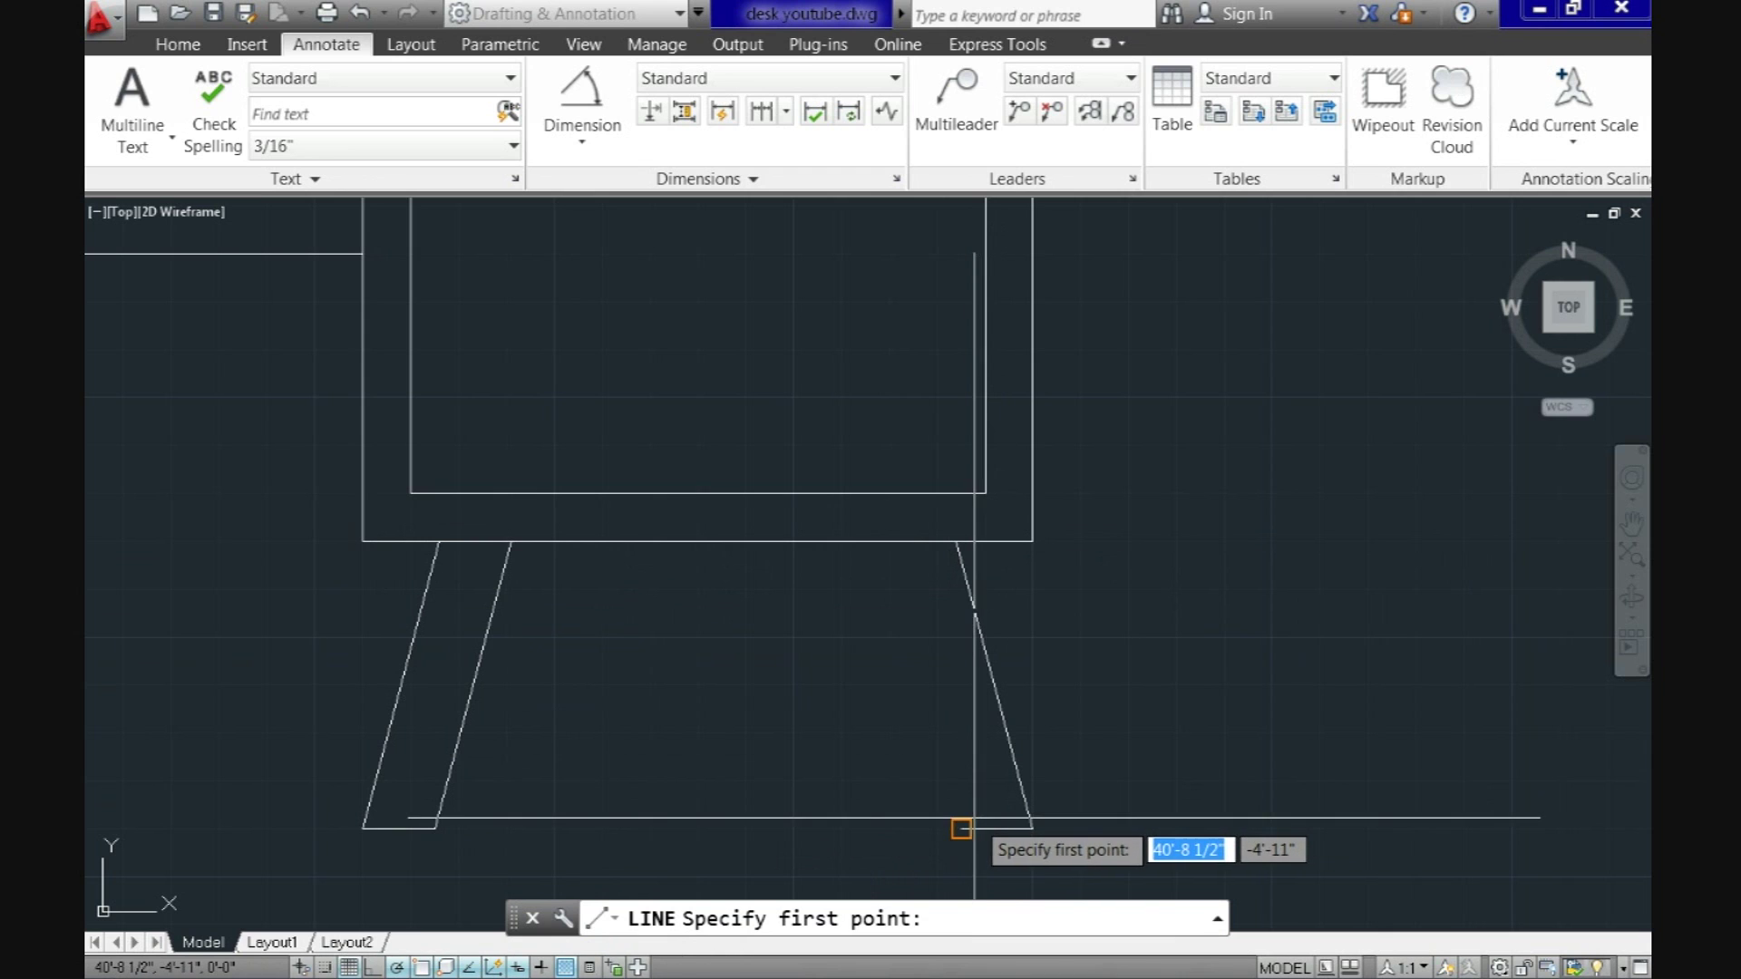
{"action": "left_click", "coordinate": [960, 828]}
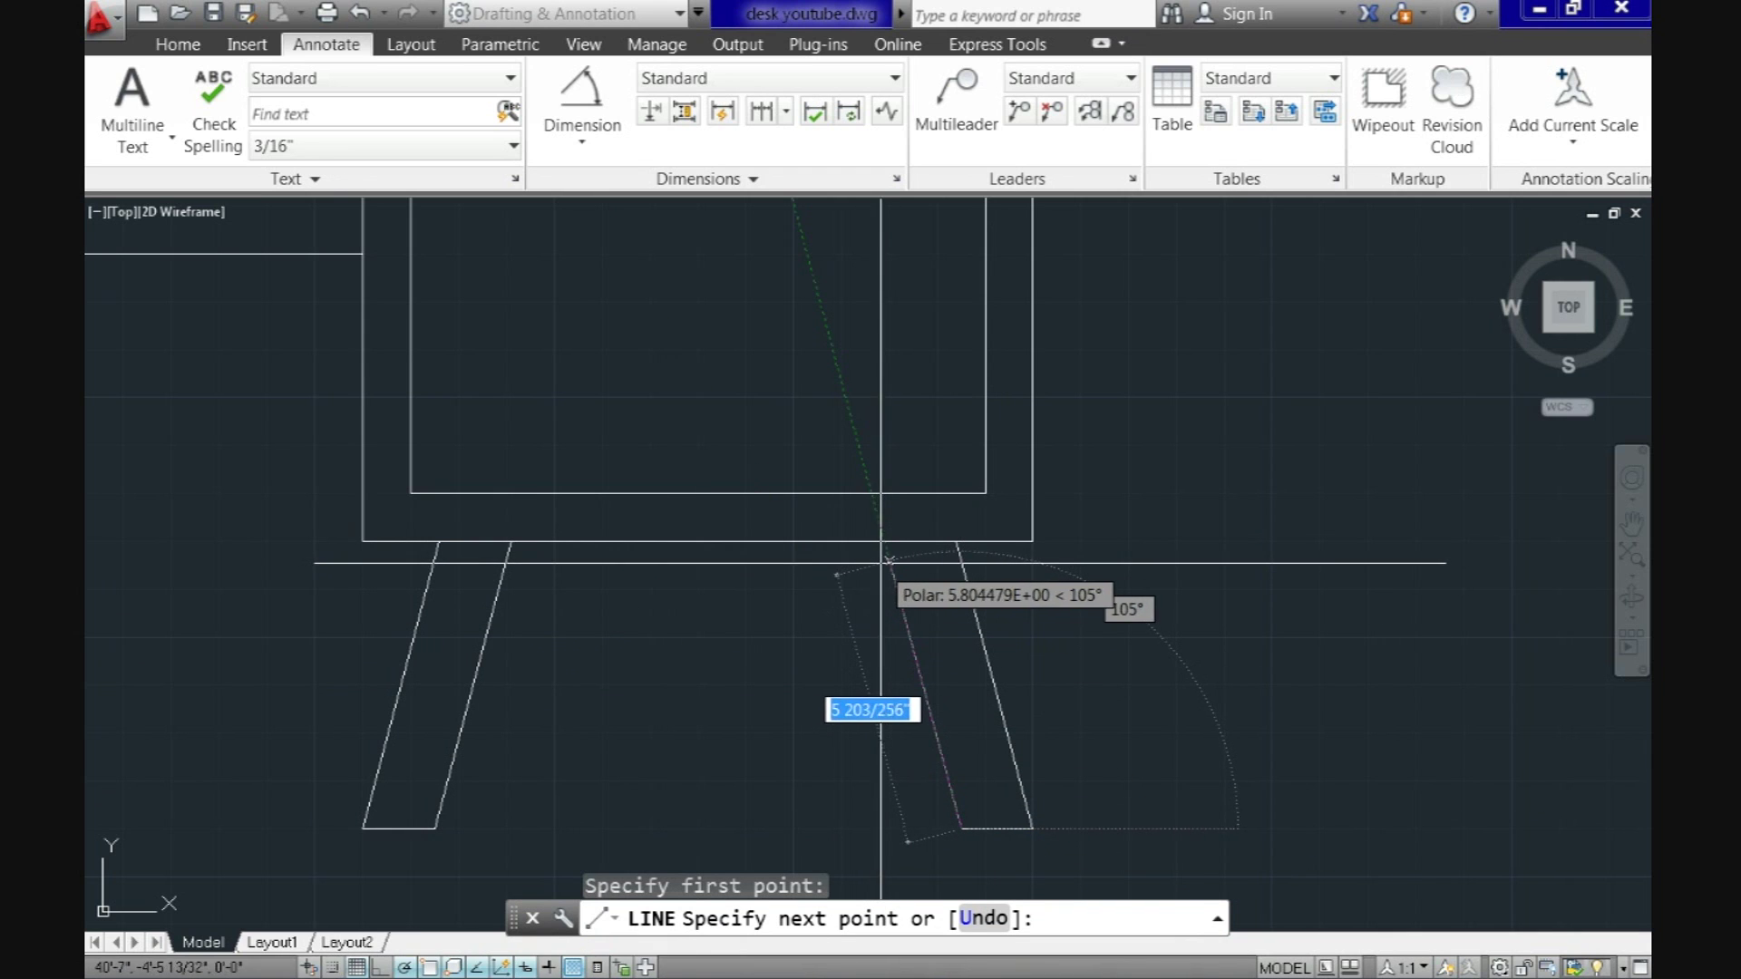
{"action": "left_click", "coordinate": [884, 542]}
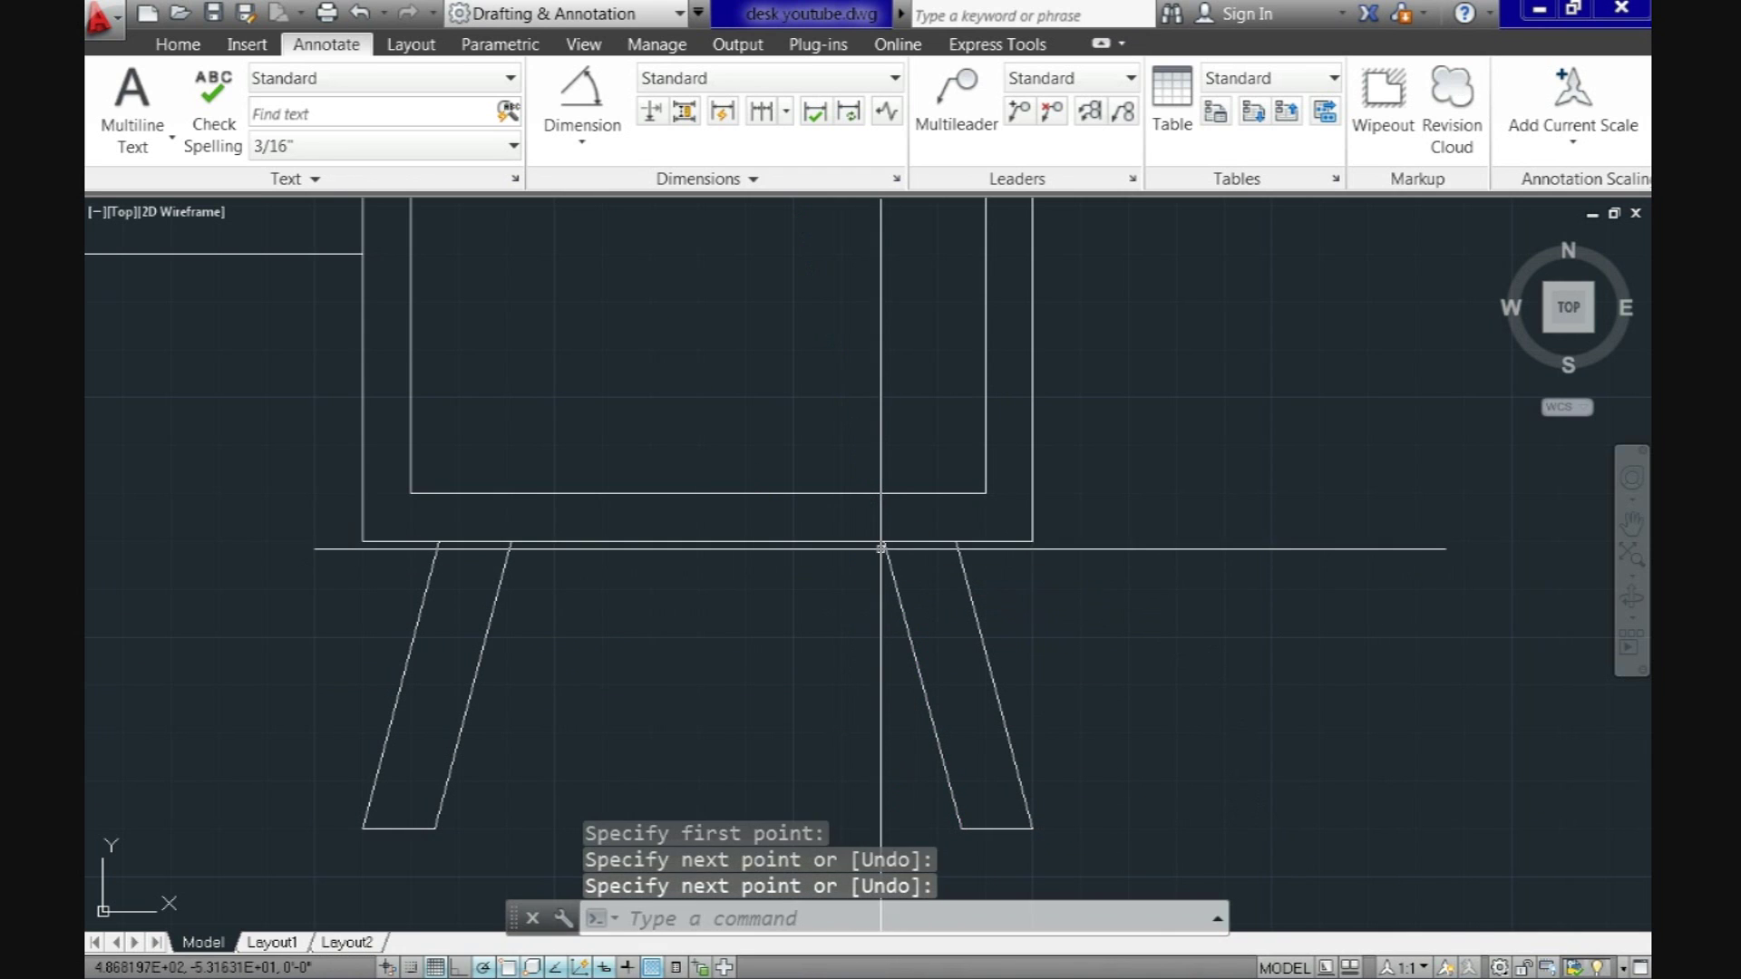
{"action": "scroll", "coordinate": [881, 548], "scroll_direction": "down", "scroll_amount": 4}
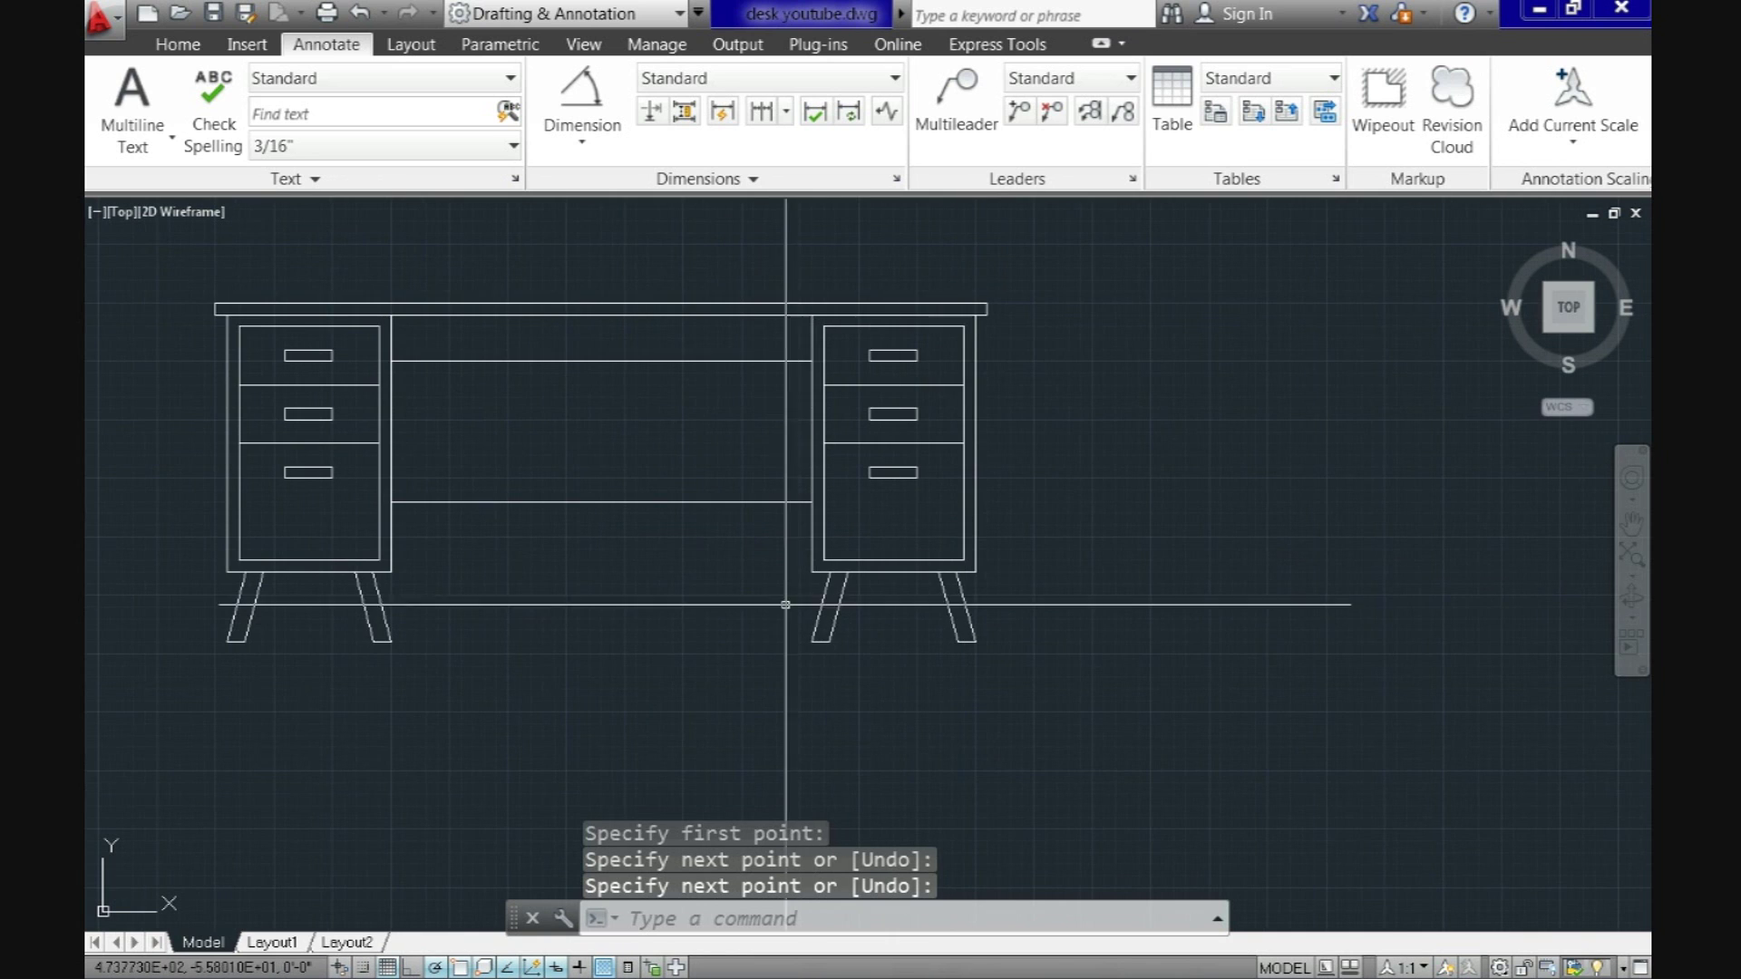
Step: Add a linear dimension between the pedestals' inner corners, reading 3'
{"action": "scroll", "coordinate": [818, 594], "scroll_direction": "up", "scroll_amount": 2}
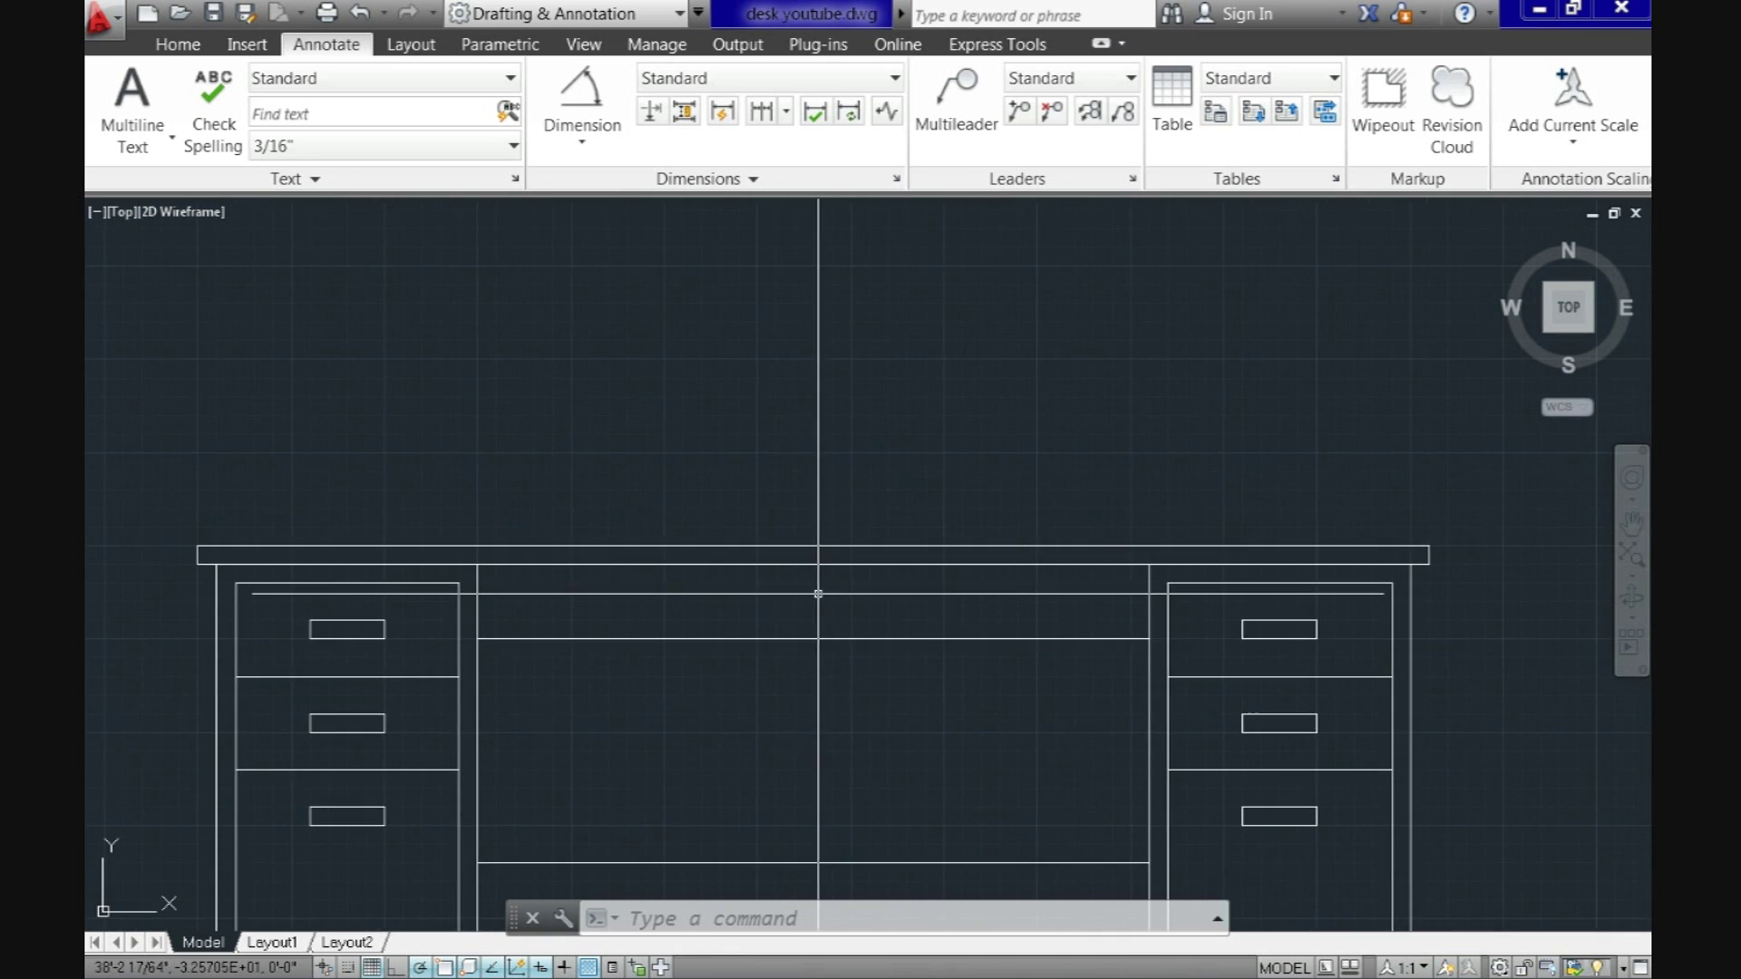
{"action": "scroll", "coordinate": [817, 593], "scroll_direction": "up", "scroll_amount": 3}
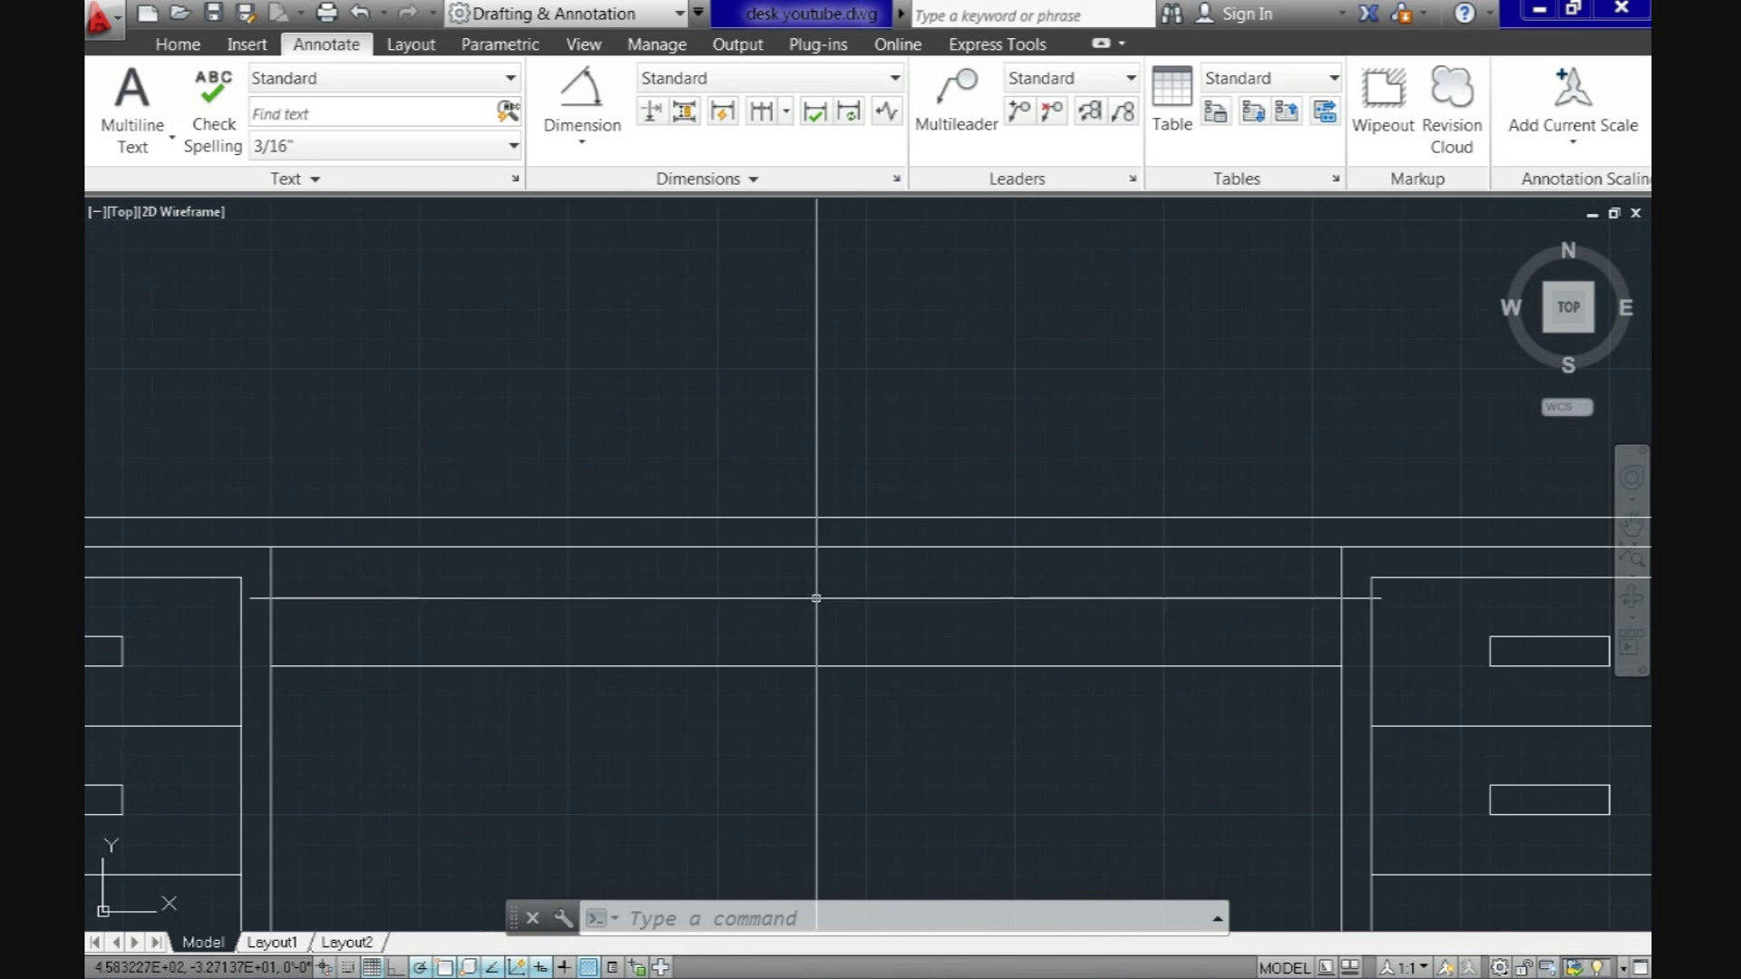
{"action": "left_click", "coordinate": [592, 139]}
{"action": "left_click", "coordinate": [602, 188]}
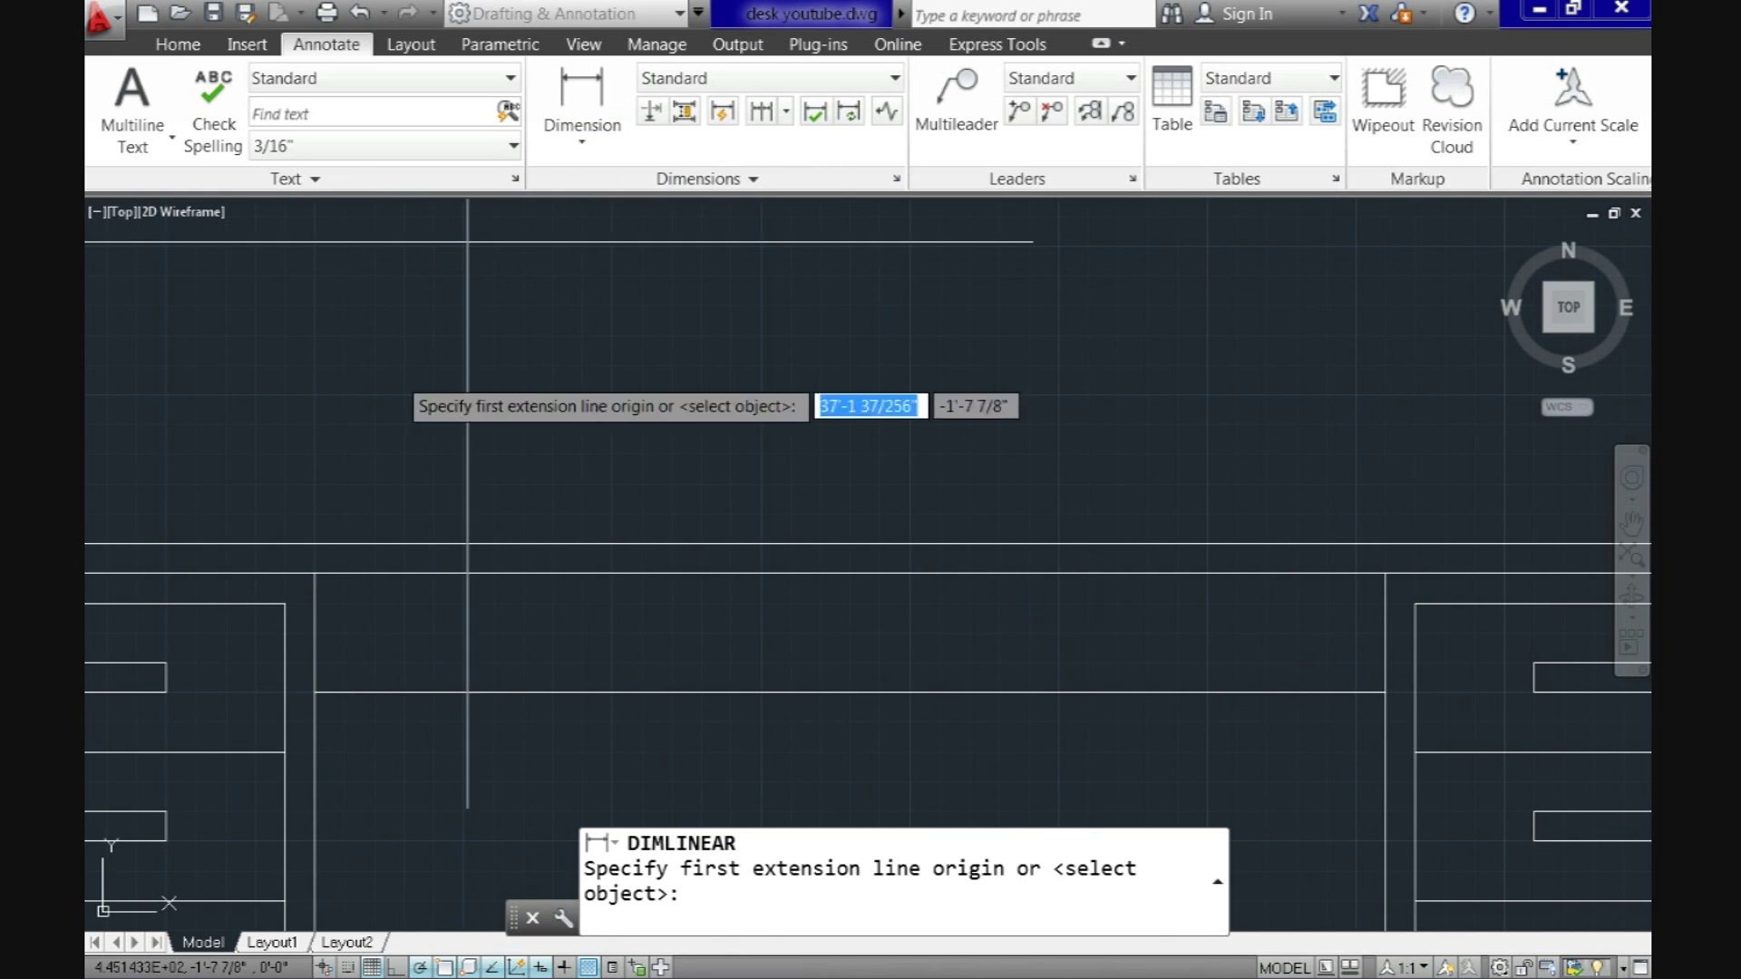
{"action": "left_click", "coordinate": [315, 573]}
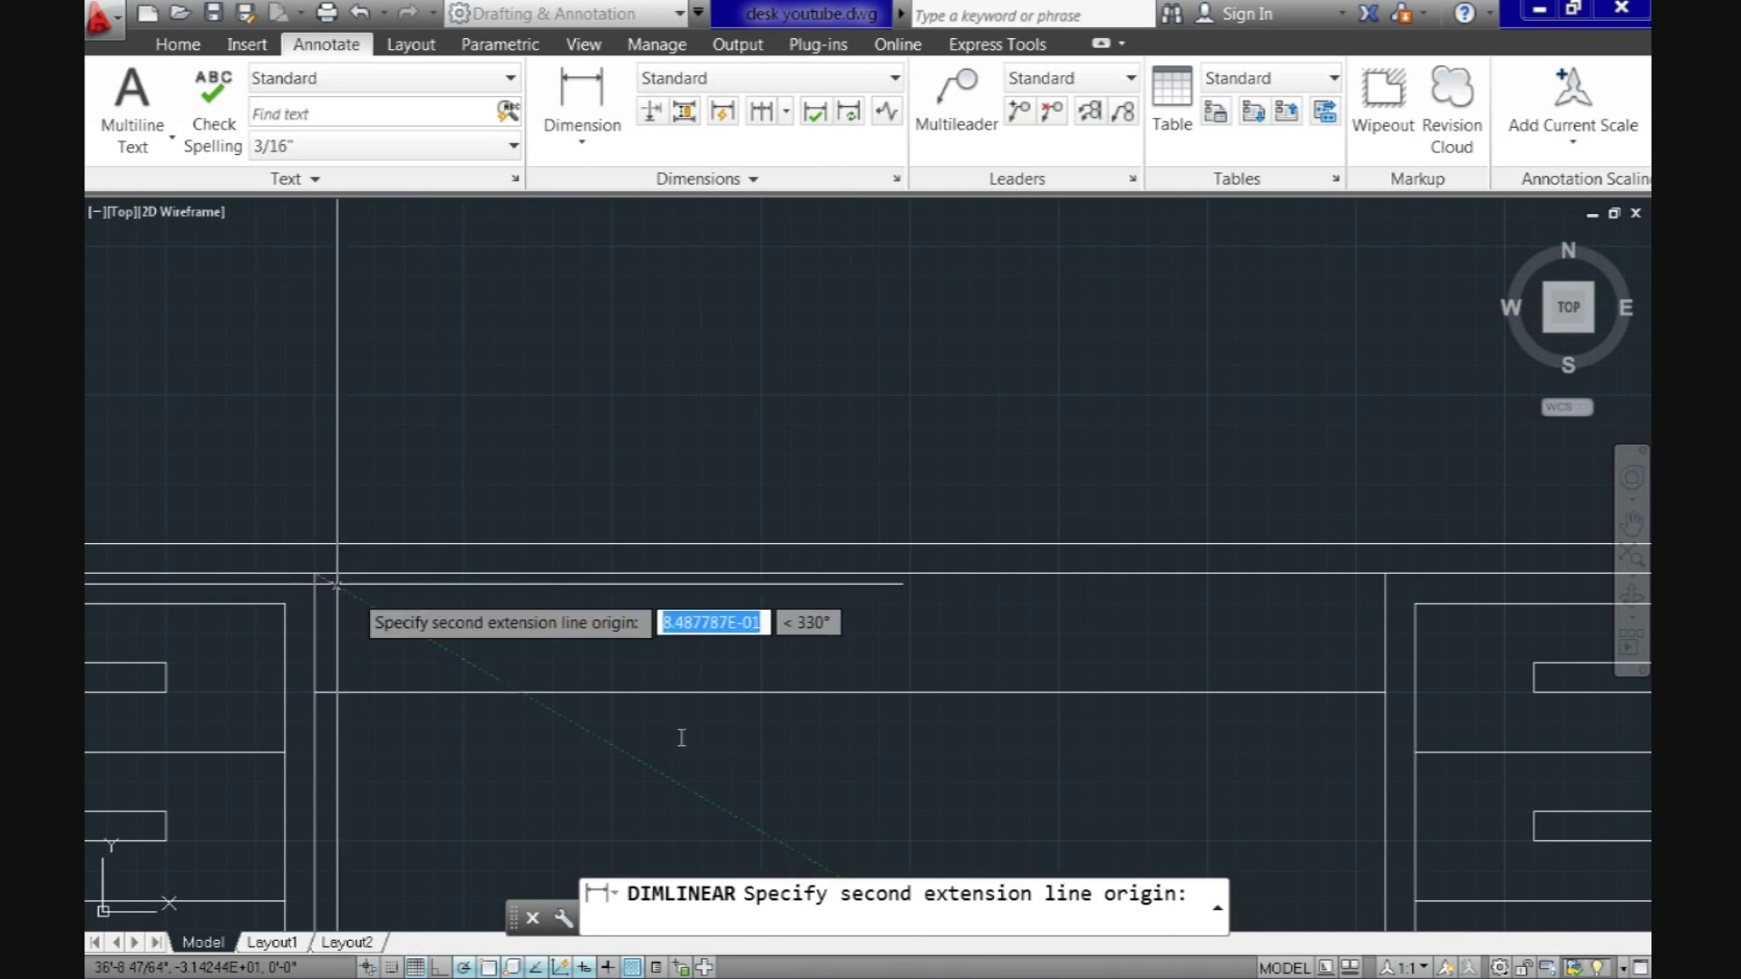
{"action": "left_click", "coordinate": [1384, 573]}
{"action": "left_click", "coordinate": [1263, 424]}
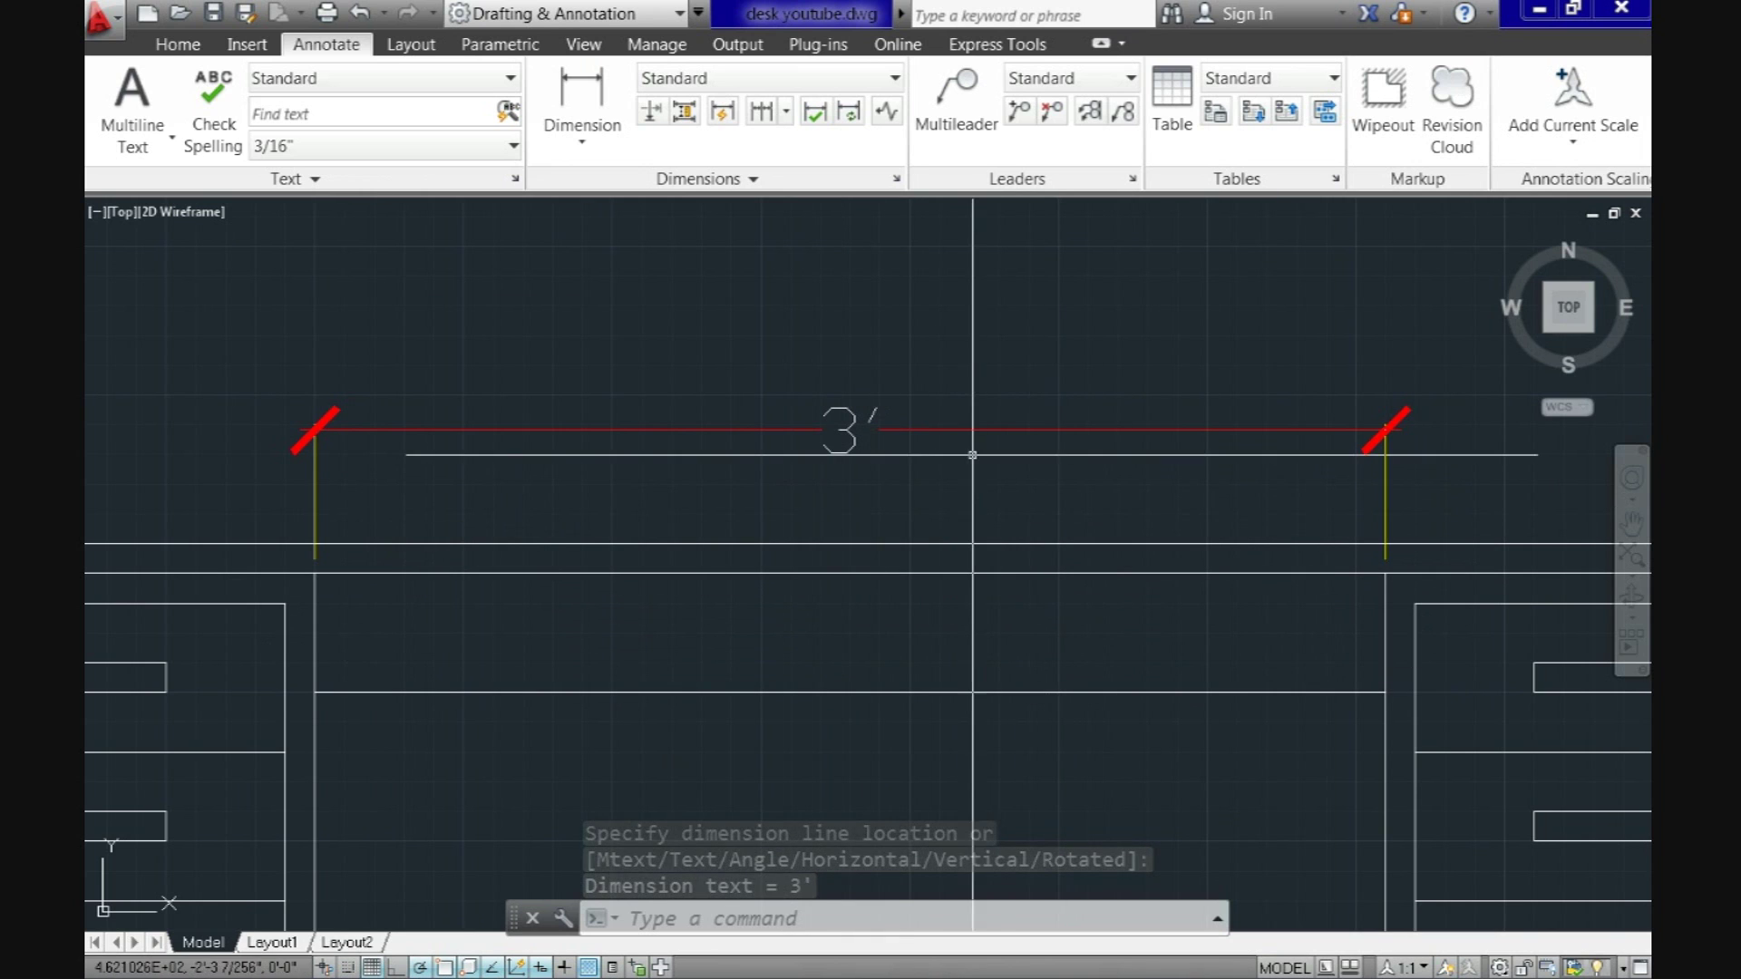
Step: Erase the 3' check dimension and start the Line tool
{"action": "left_click", "coordinate": [918, 472]}
{"action": "left_click", "coordinate": [709, 318]}
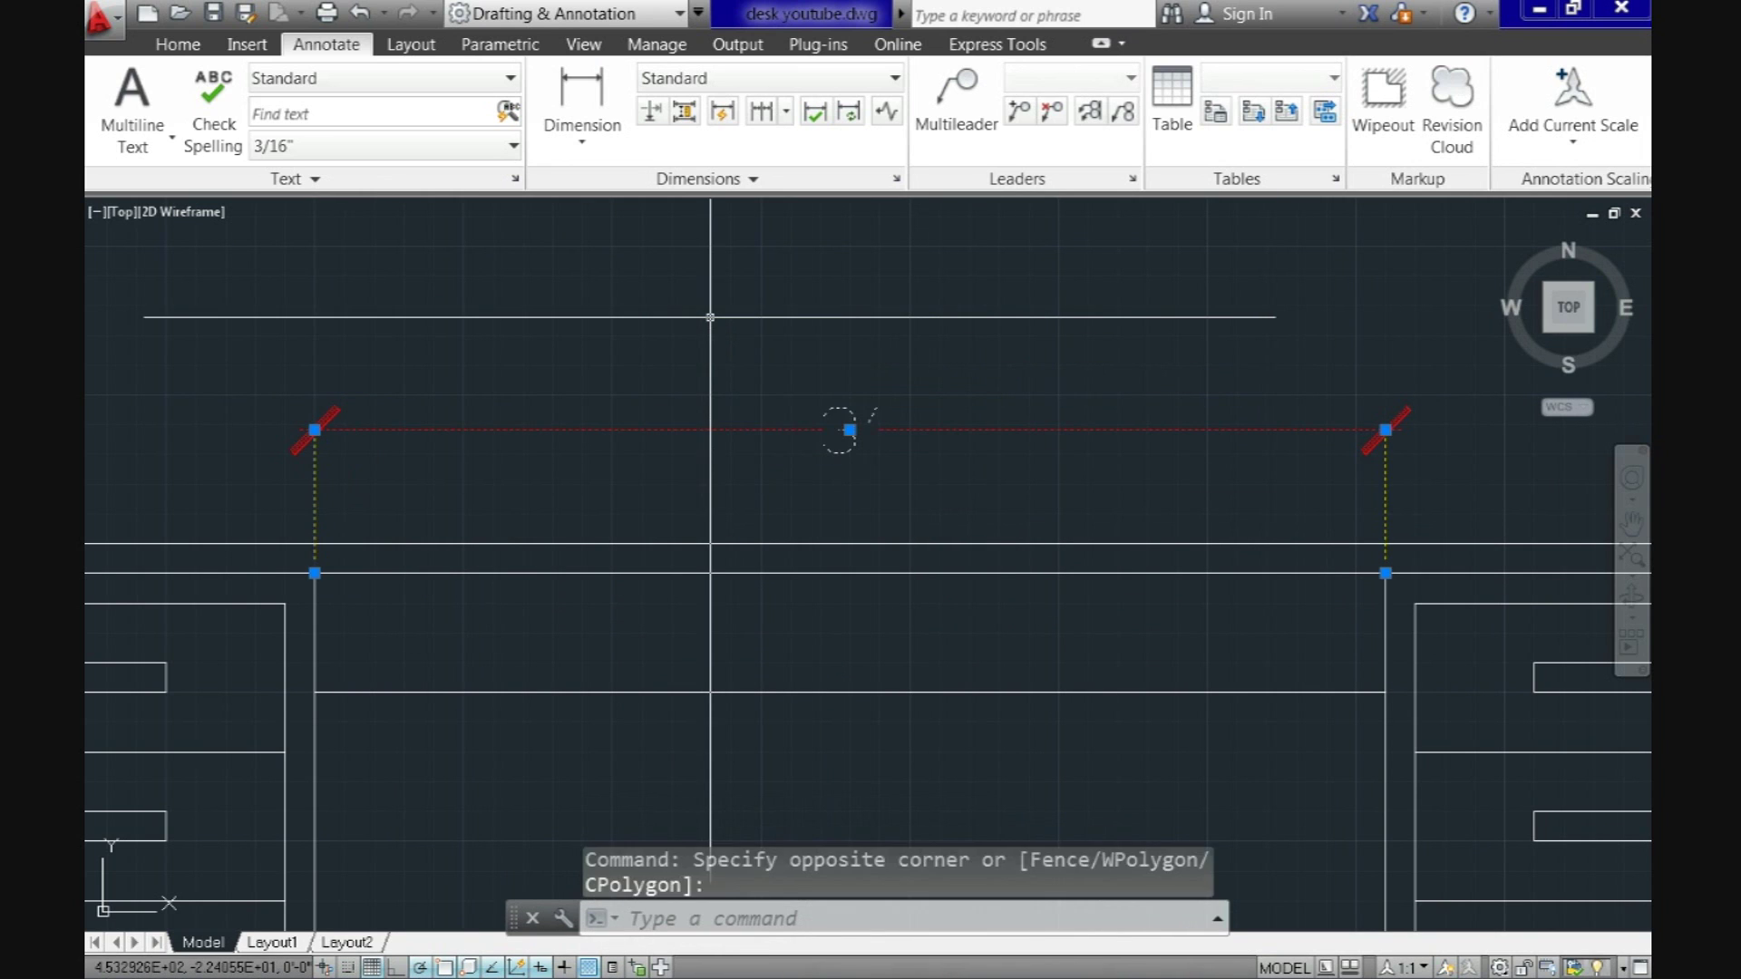
{"action": "key", "text": "Delete"}
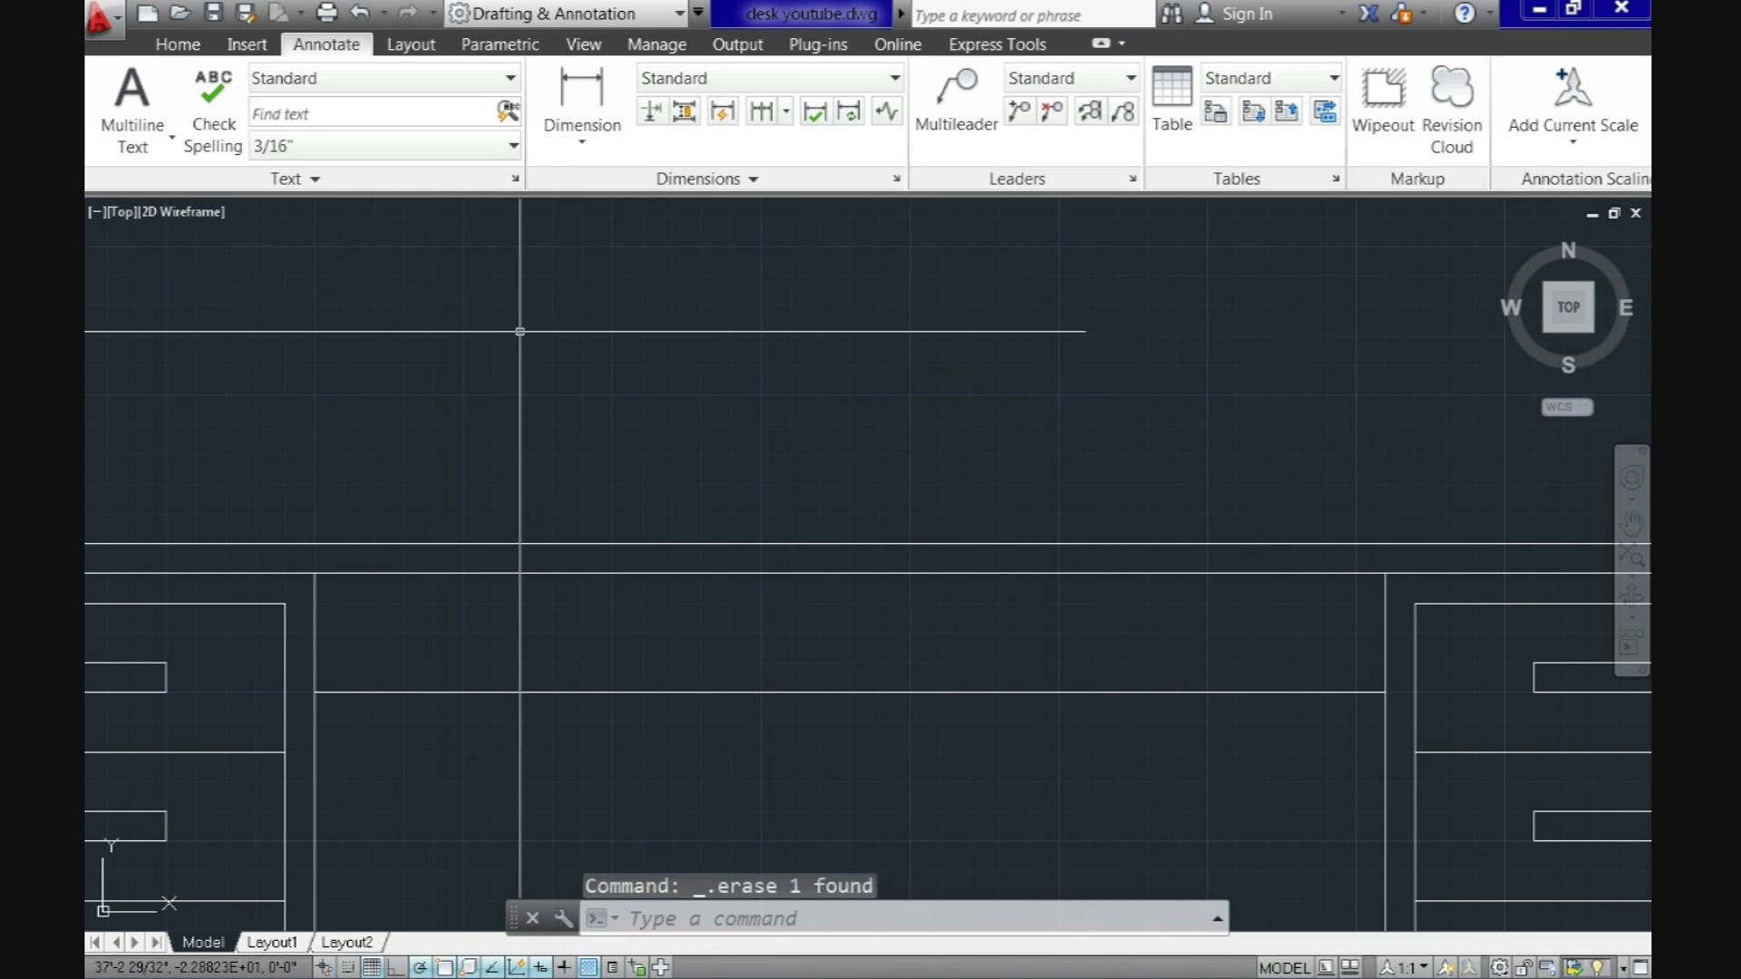
{"action": "left_click", "coordinate": [176, 48]}
{"action": "left_click", "coordinate": [111, 91]}
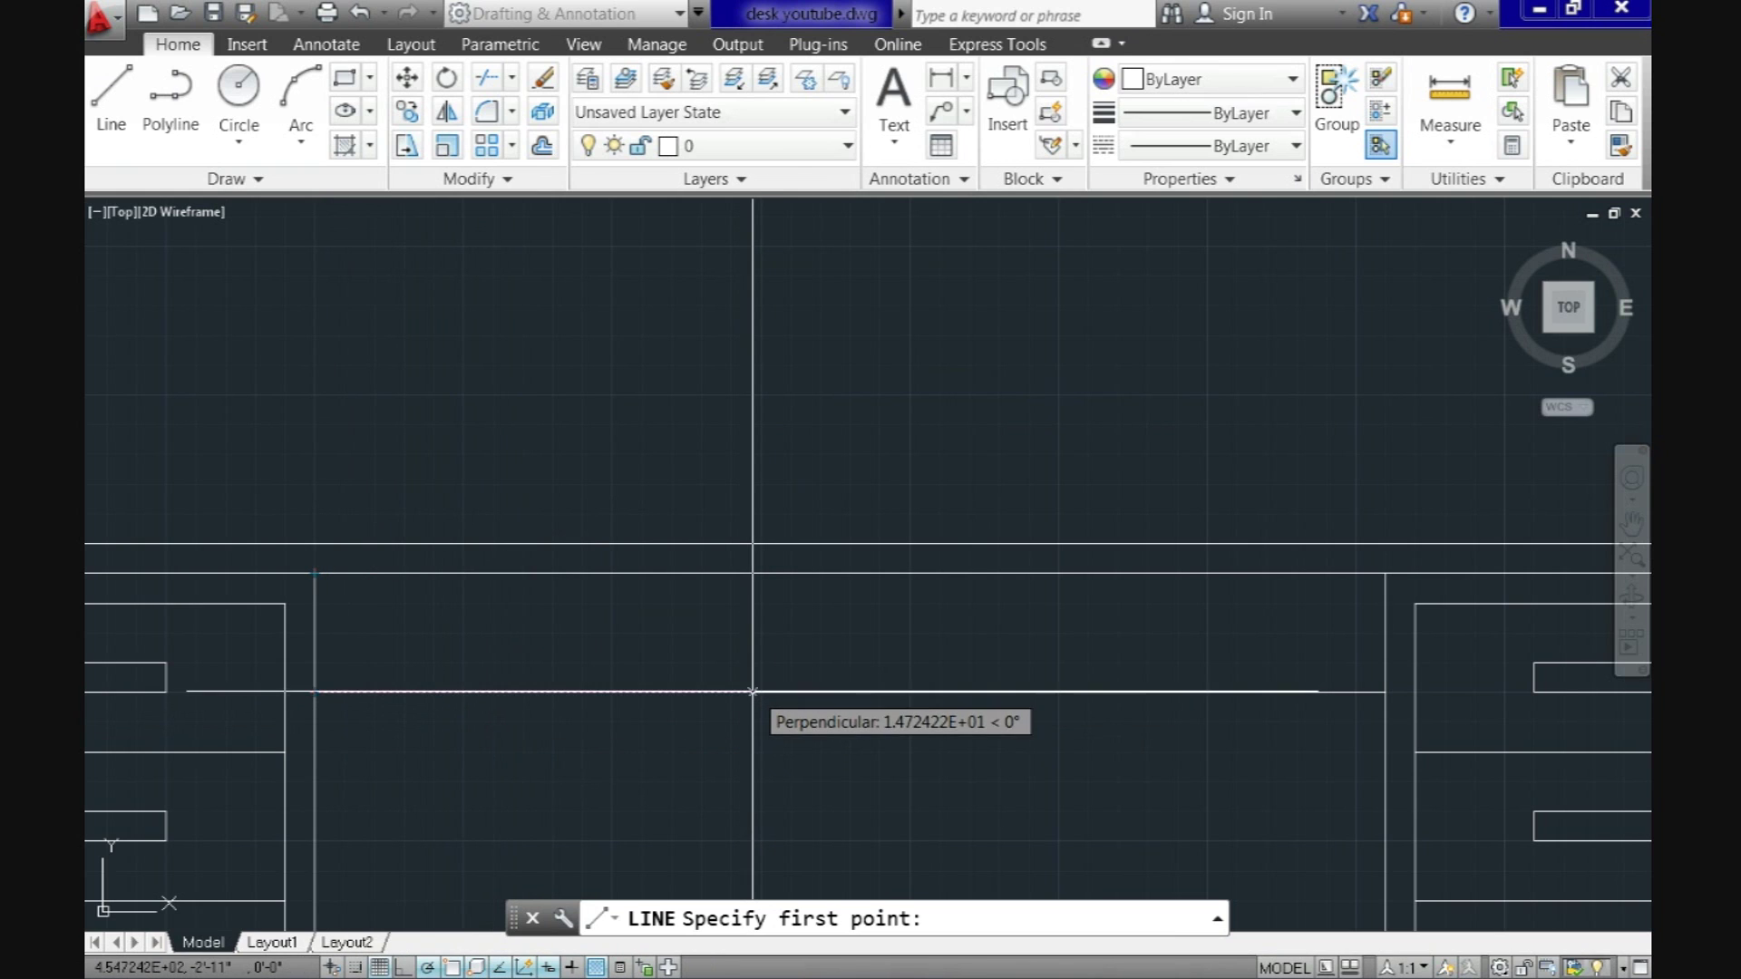
Step: With Snap on, draw the center handle 1.5 above the rail: 4 wide, 1 tall
{"action": "key", "text": "F9"}
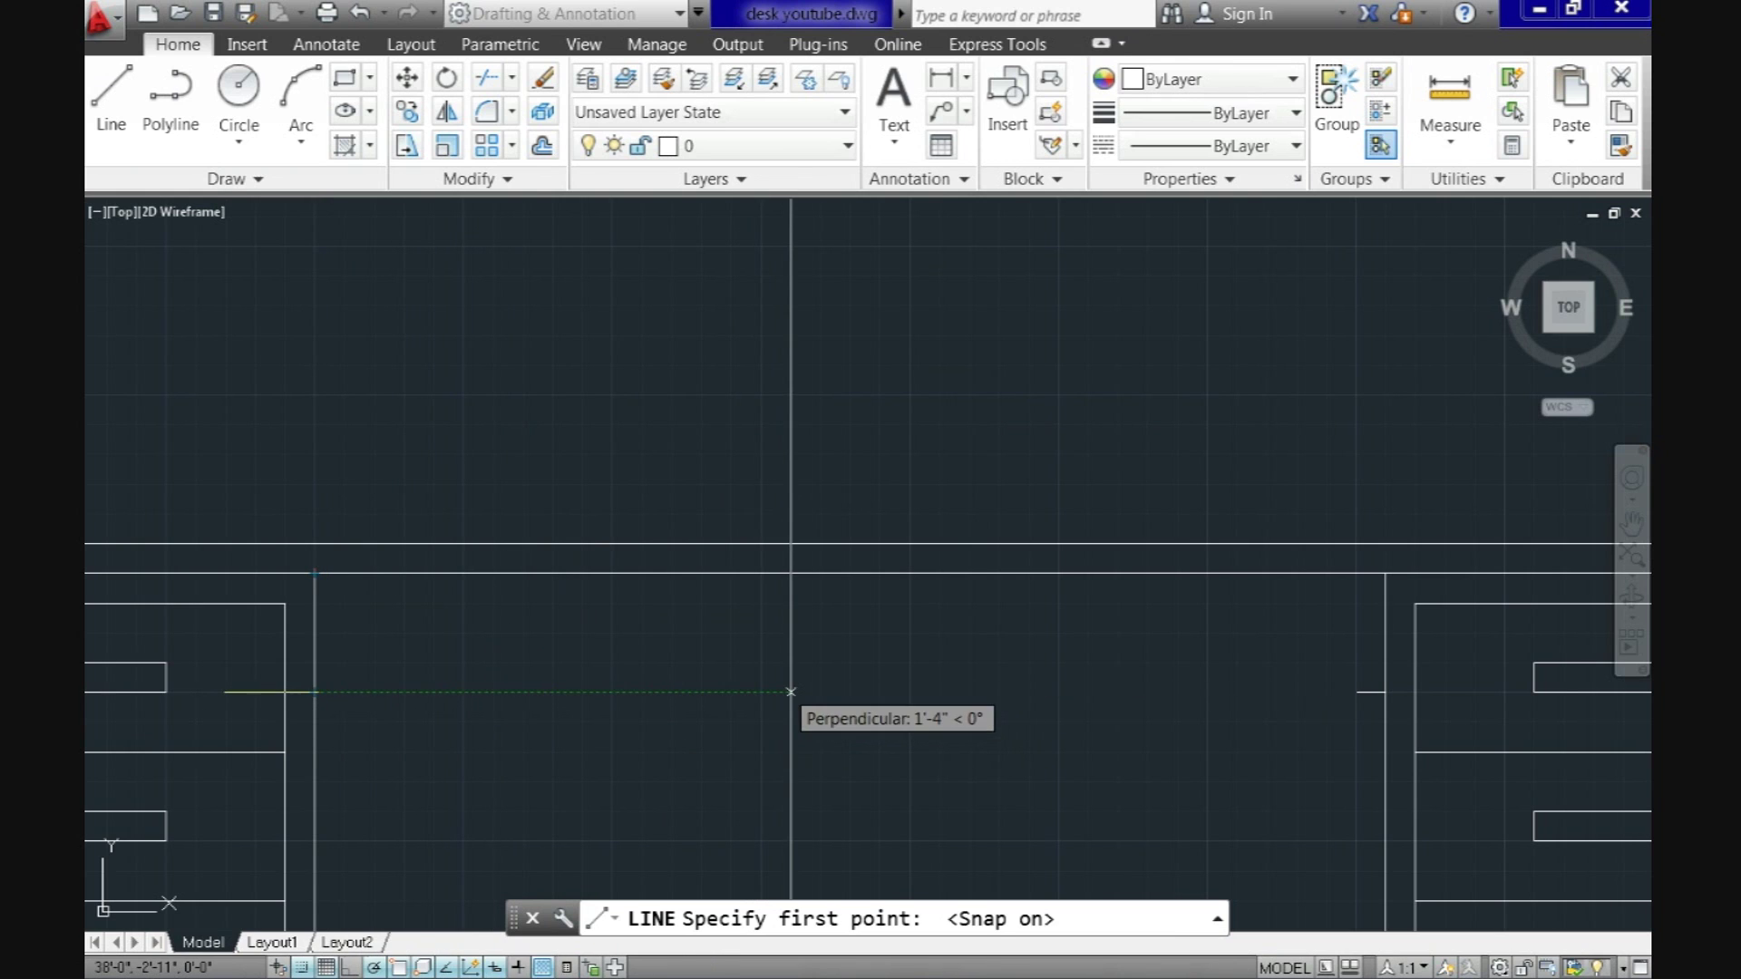
{"action": "left_click", "coordinate": [791, 692]}
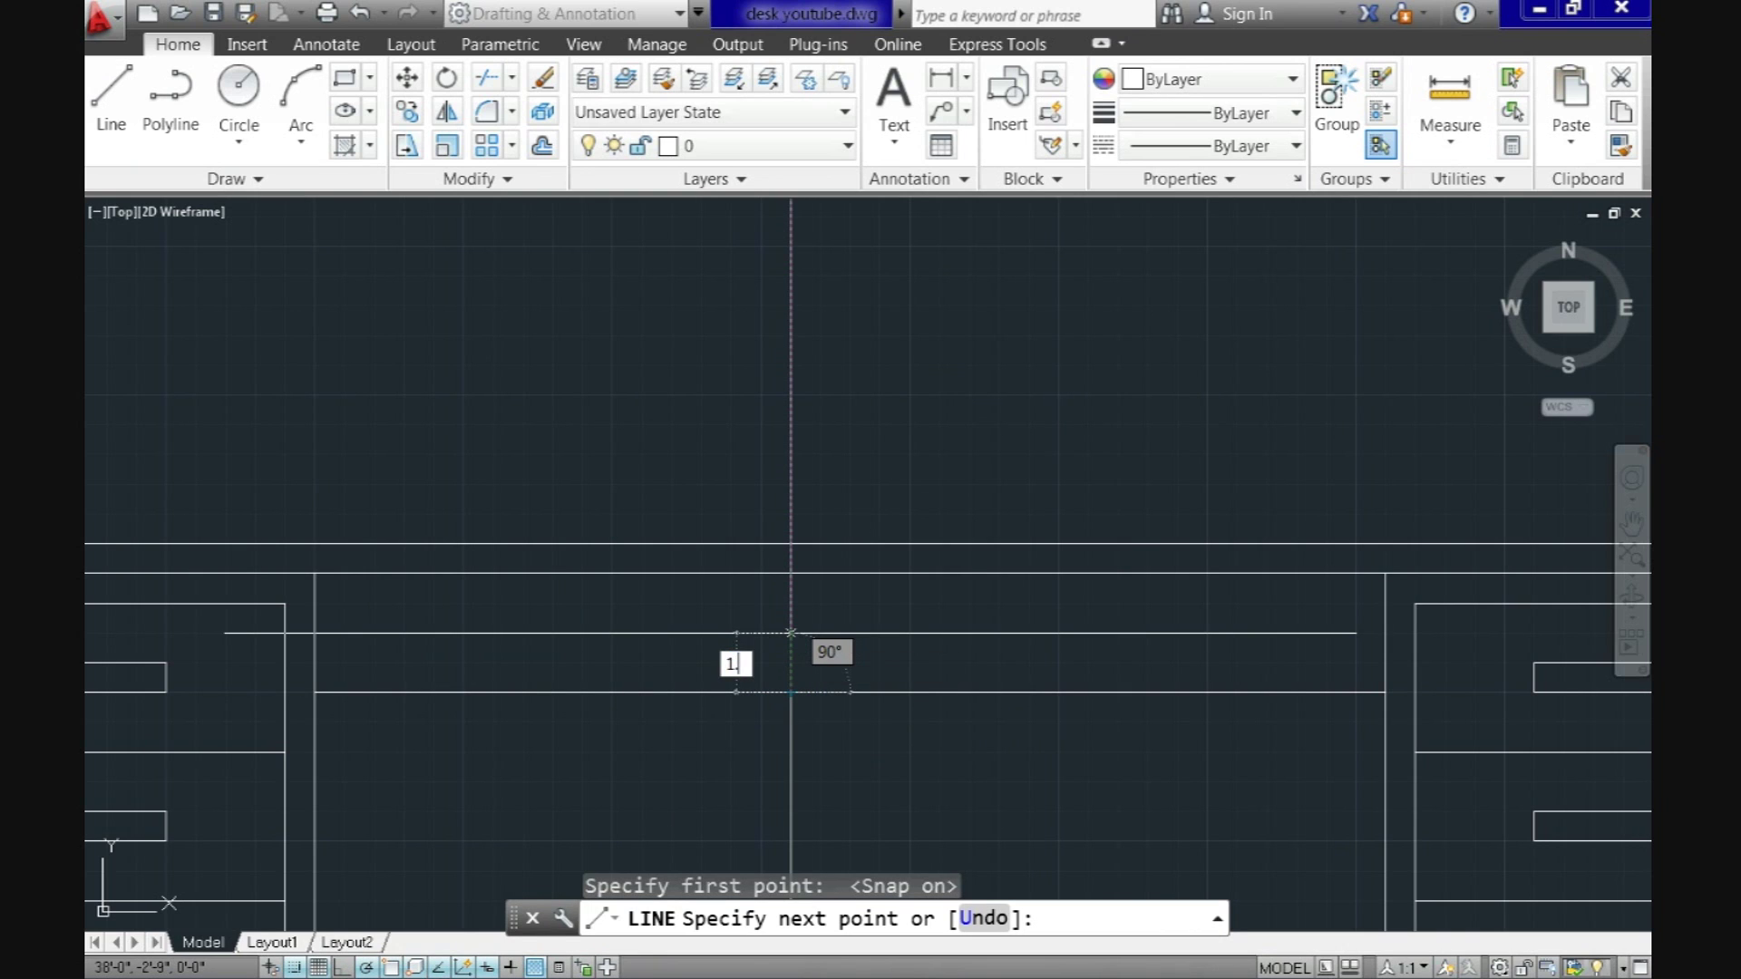
{"action": "key", "text": "Return"}
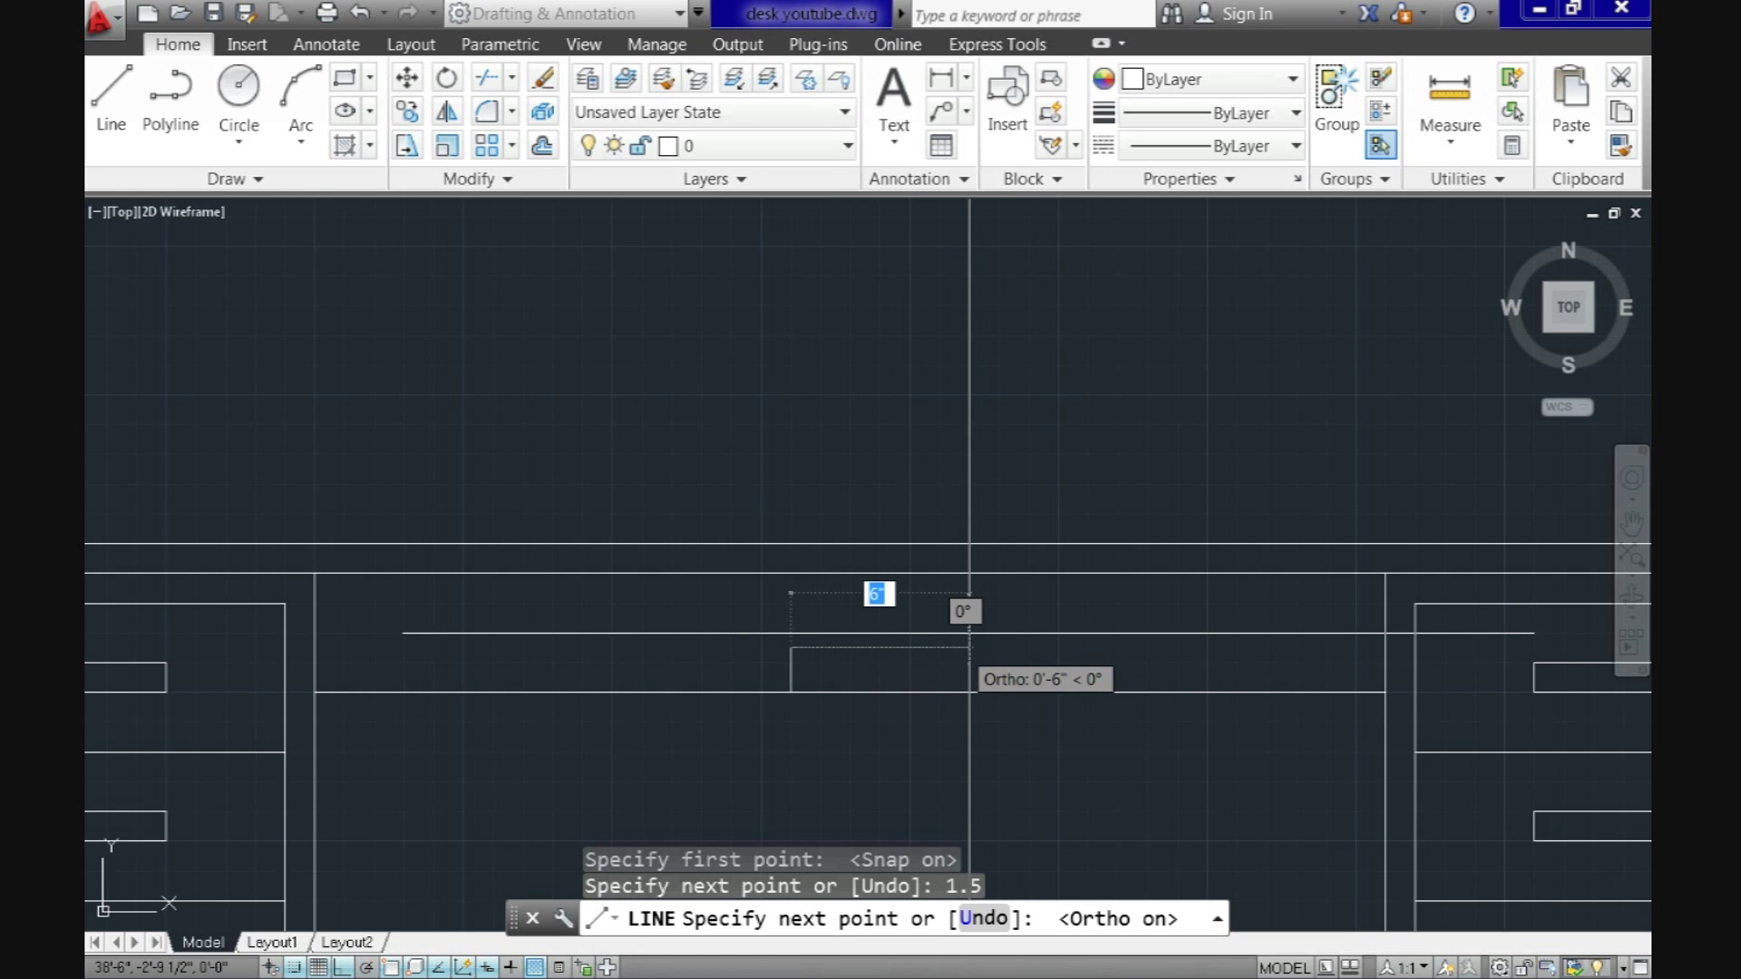
{"action": "key", "text": "Return"}
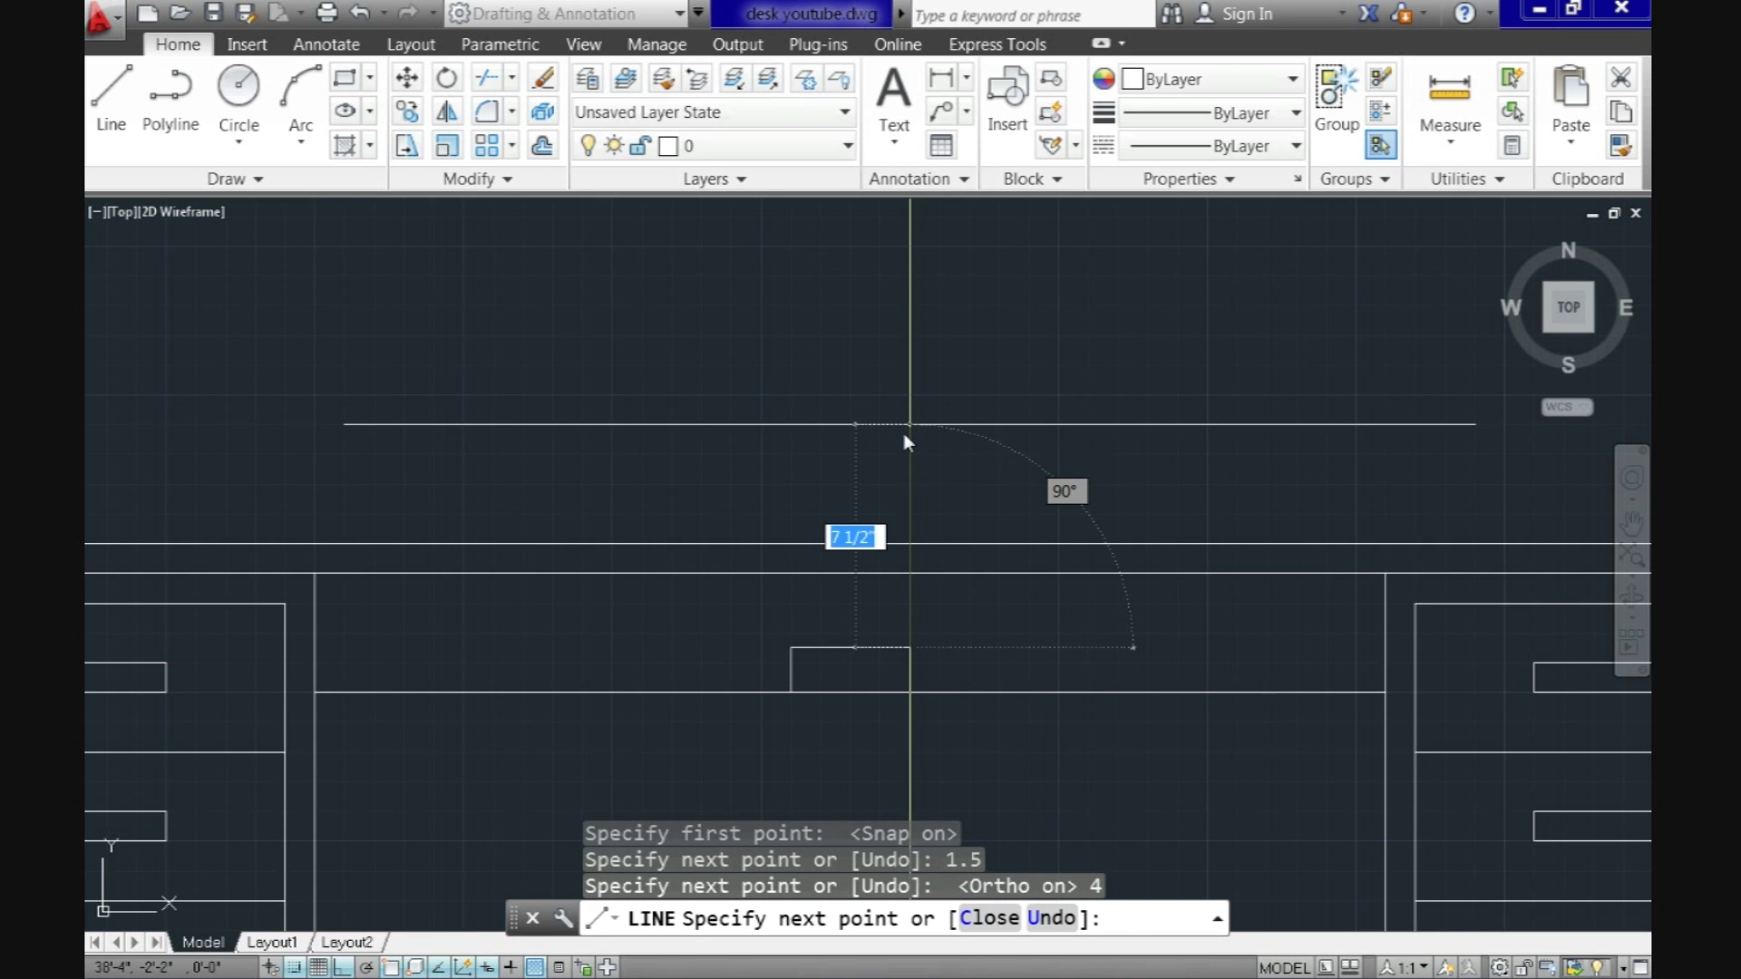
{"action": "type", "text": "1"}
{"action": "key", "text": "Return"}
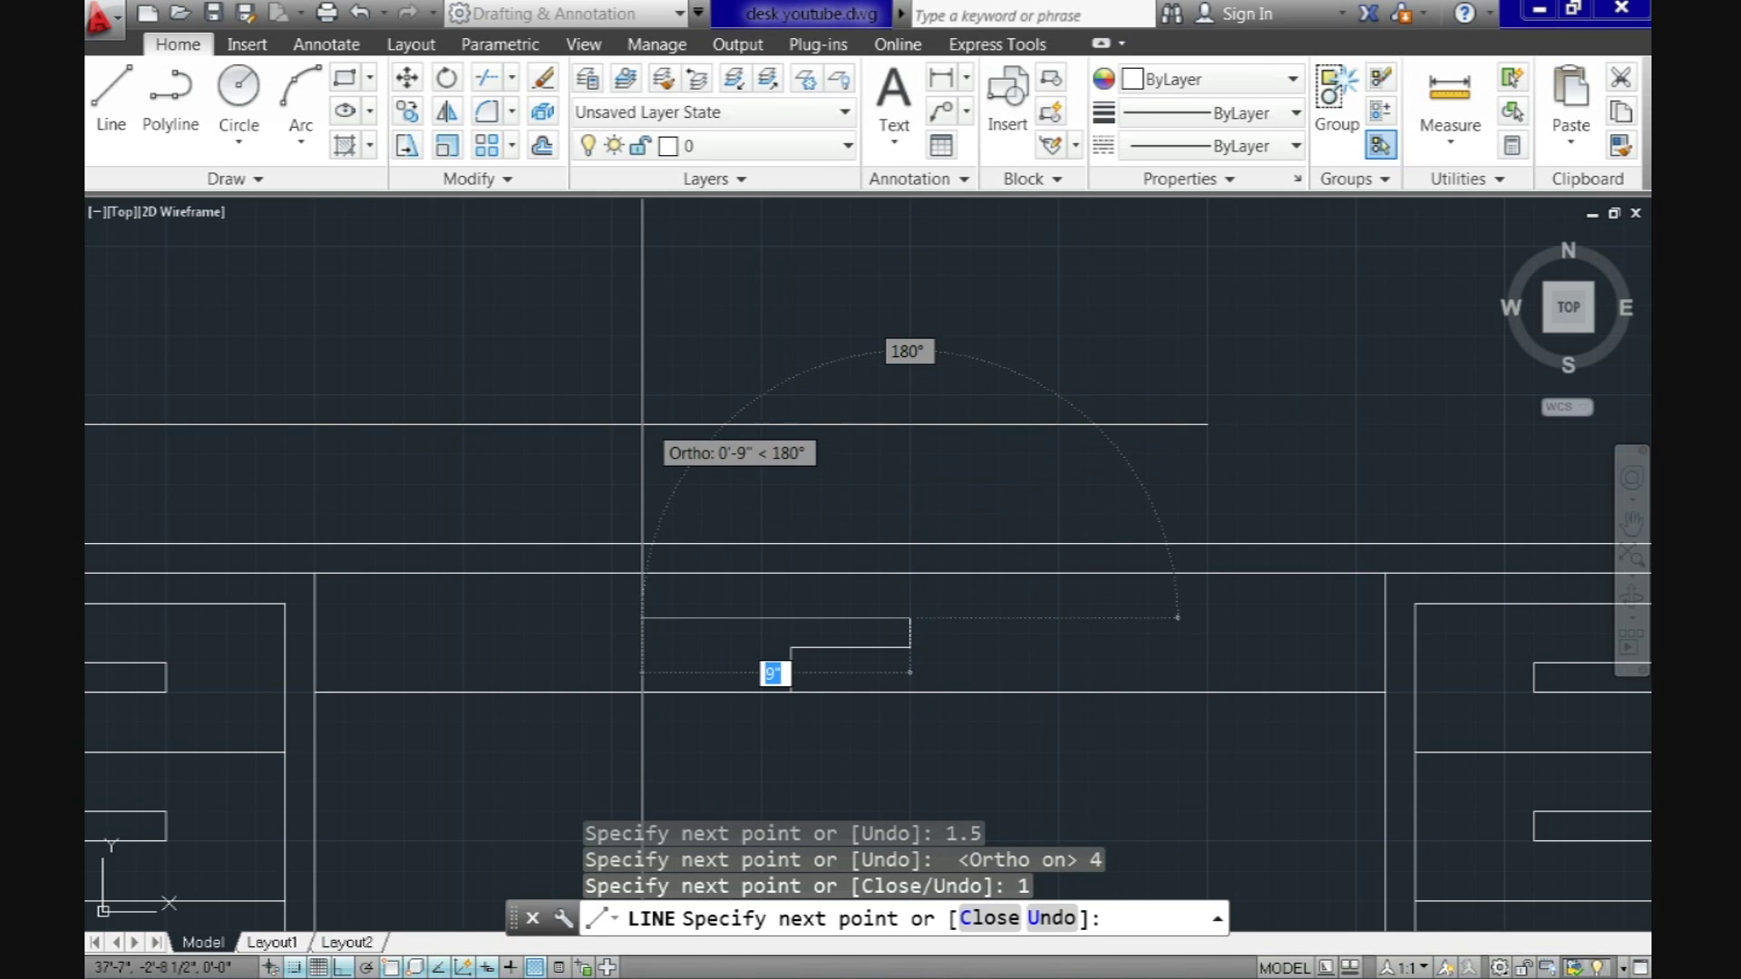
{"action": "type", "text": "4"}
{"action": "key", "text": "Return"}
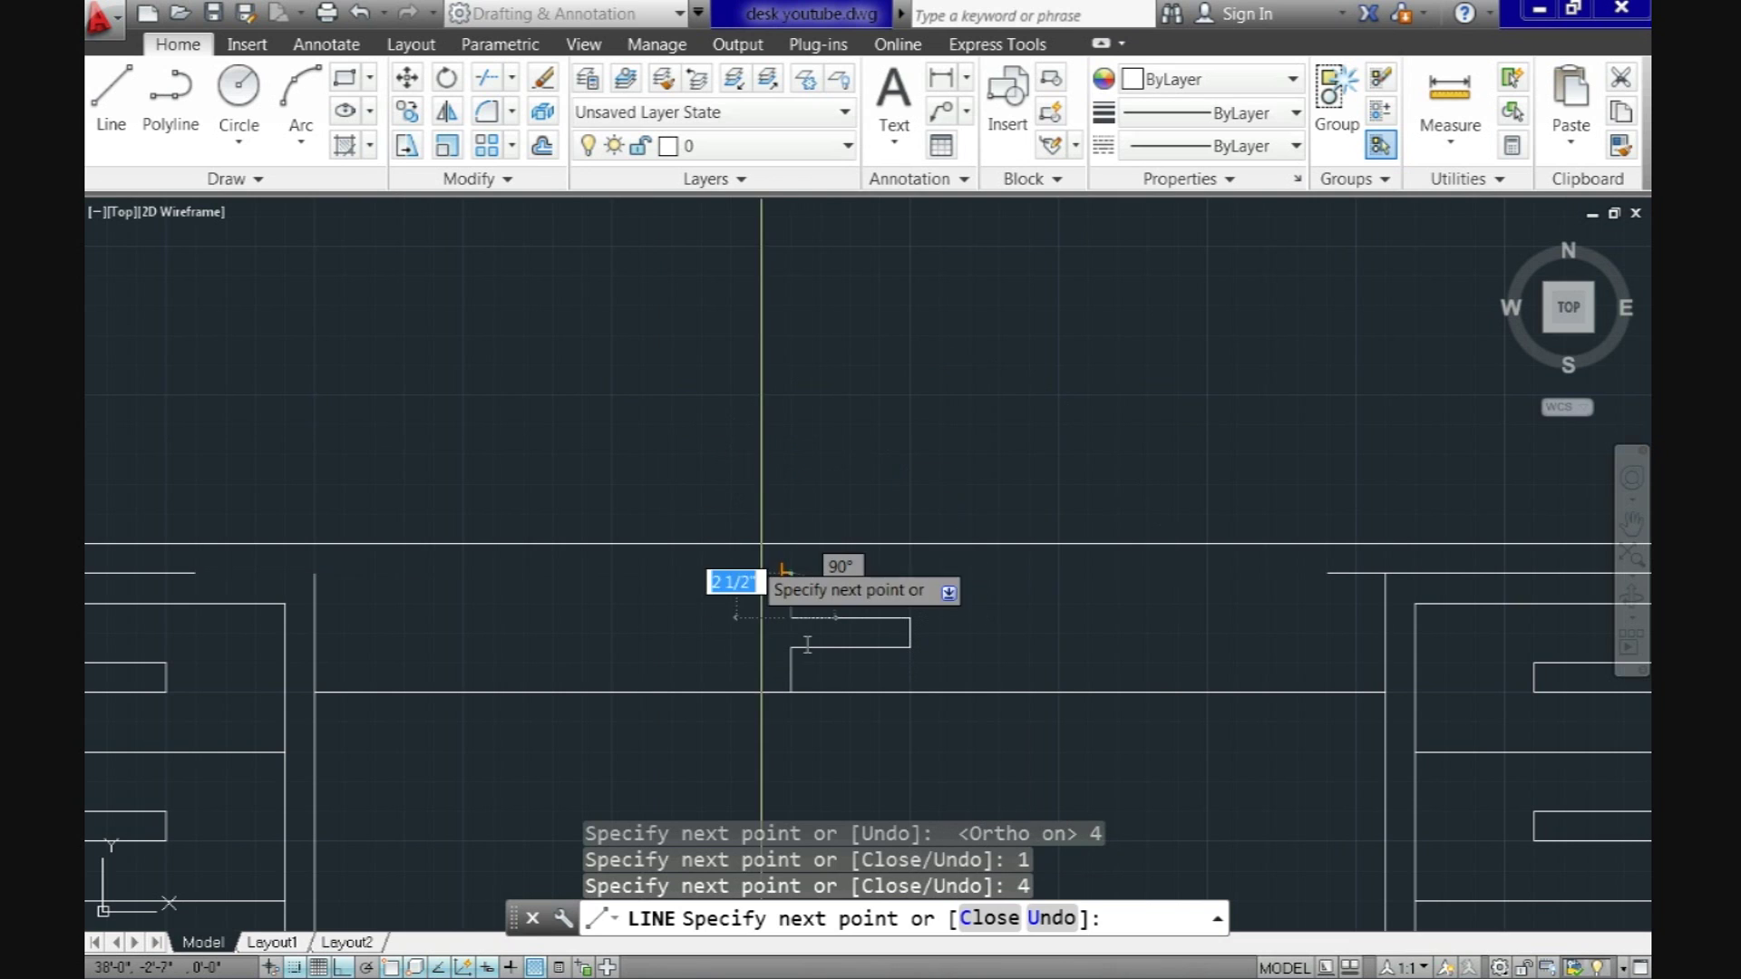
{"action": "key", "text": "Return"}
Step: Delete the leftover vertical offset line below the handle
{"action": "left_click", "coordinate": [798, 700]}
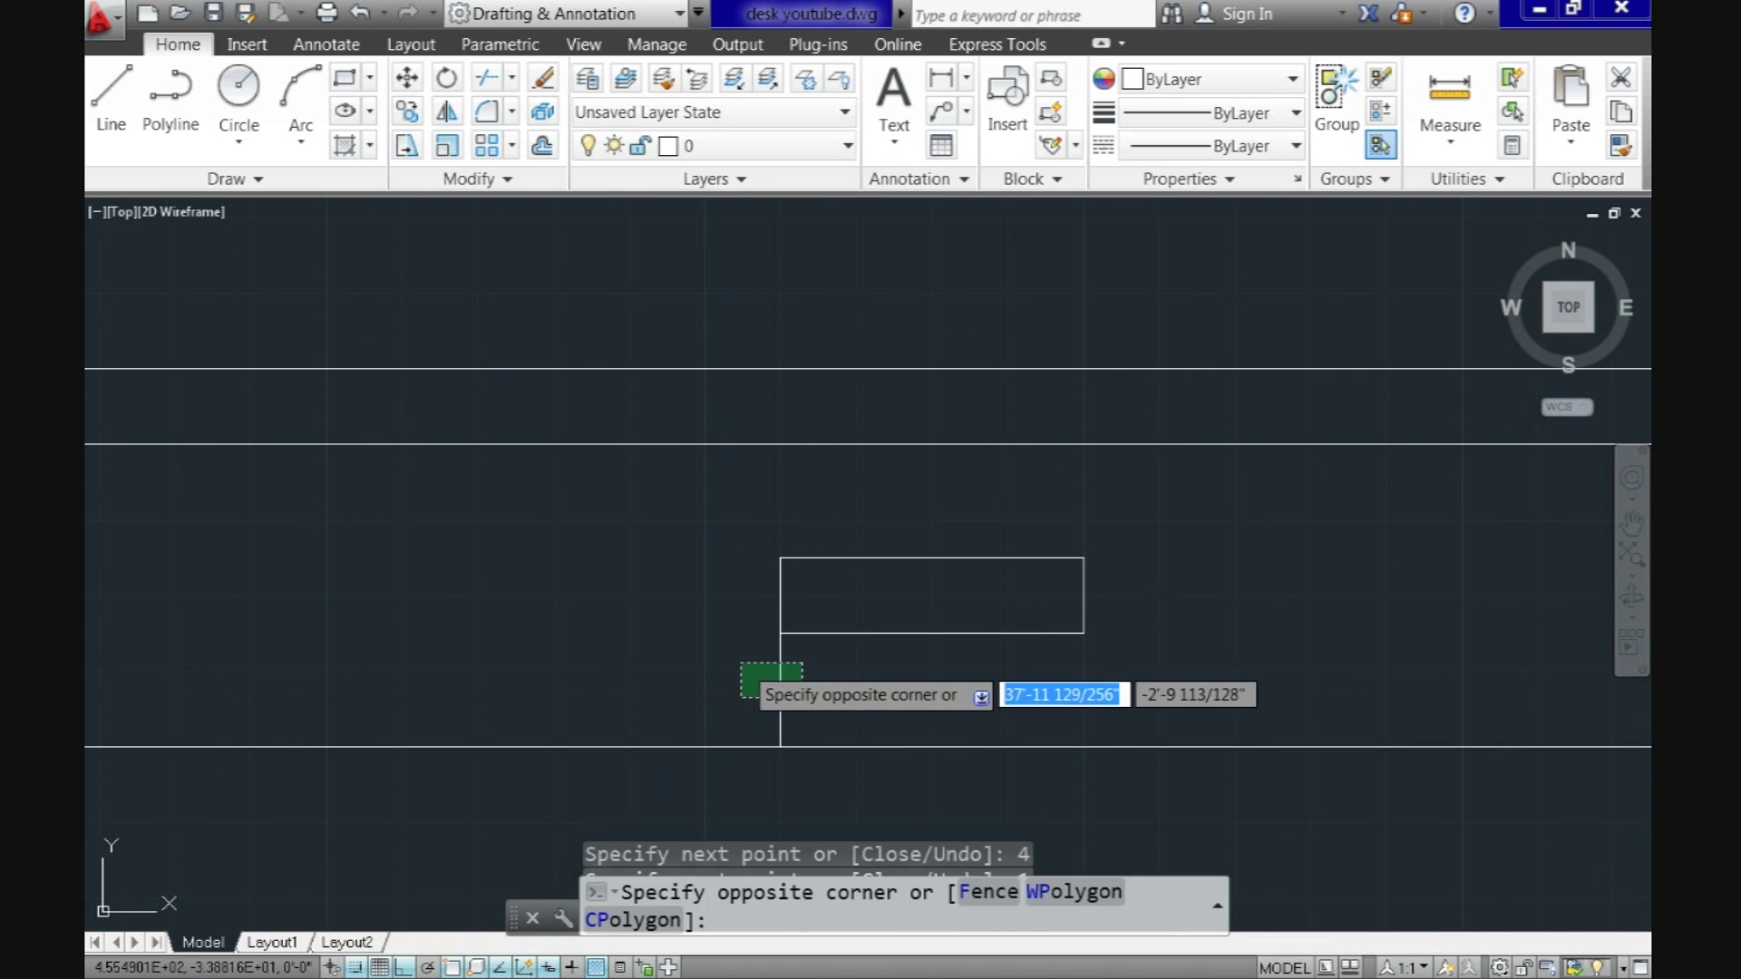
{"action": "left_click", "coordinate": [737, 662]}
{"action": "key", "text": "Delete"}
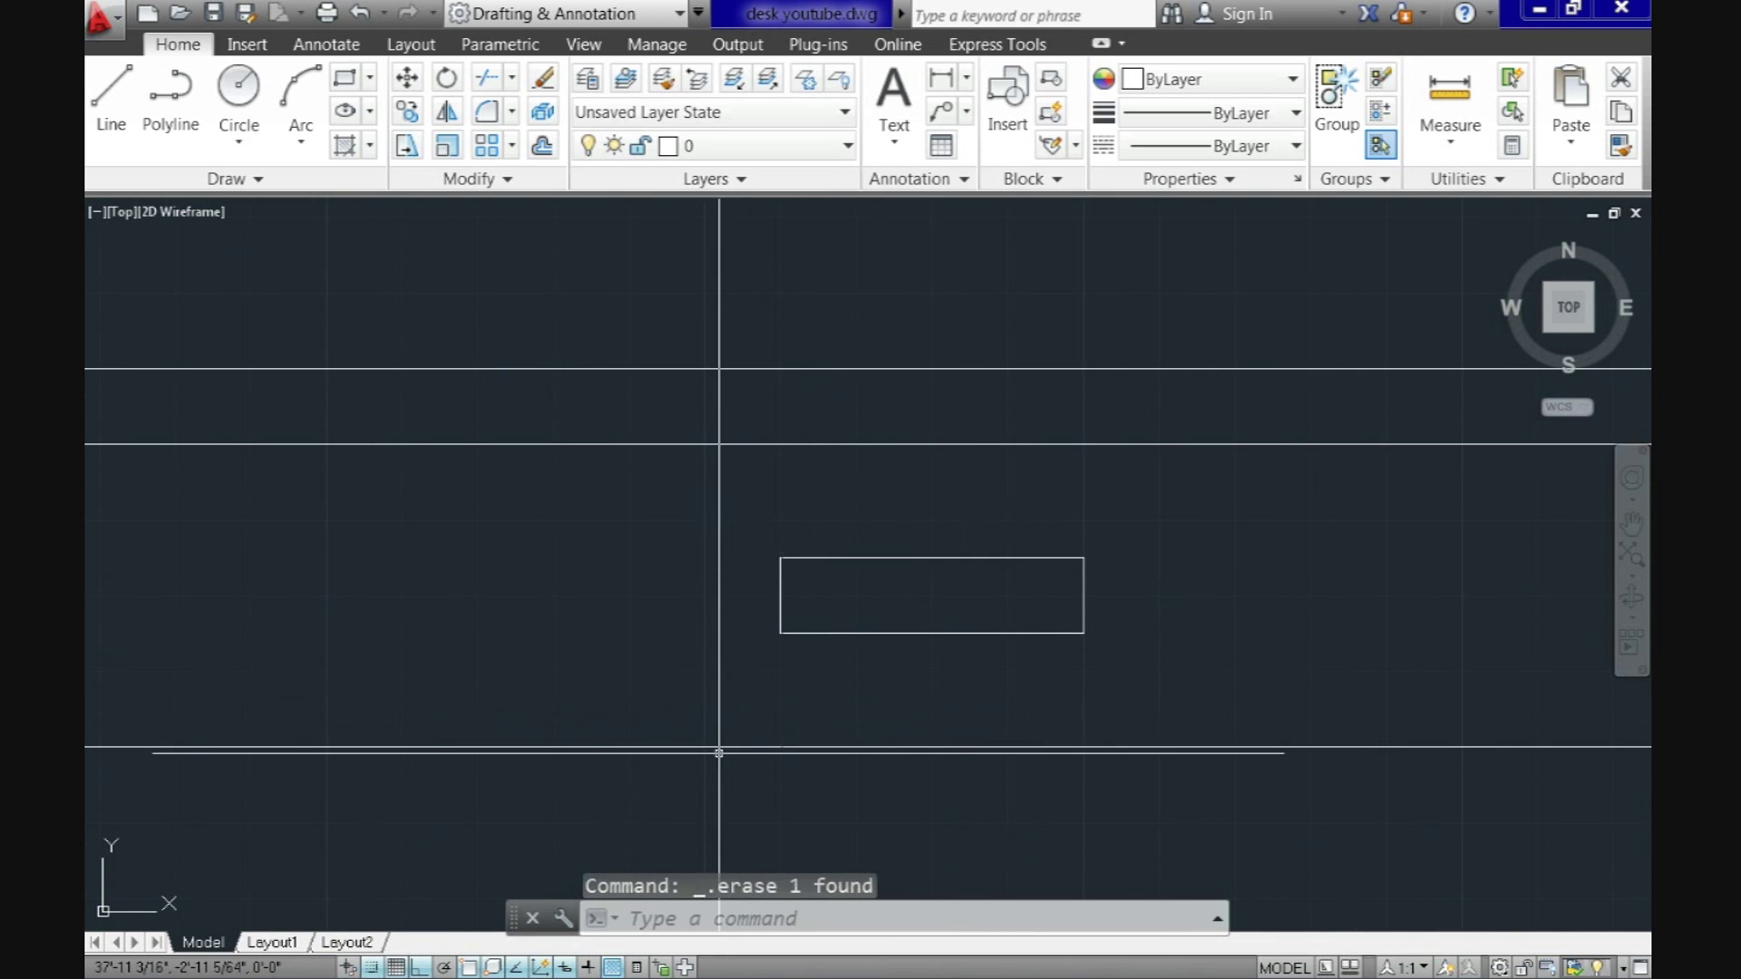
{"action": "key", "text": "Escape"}
{"action": "scroll", "coordinate": [906, 562], "scroll_direction": "down", "scroll_amount": 5}
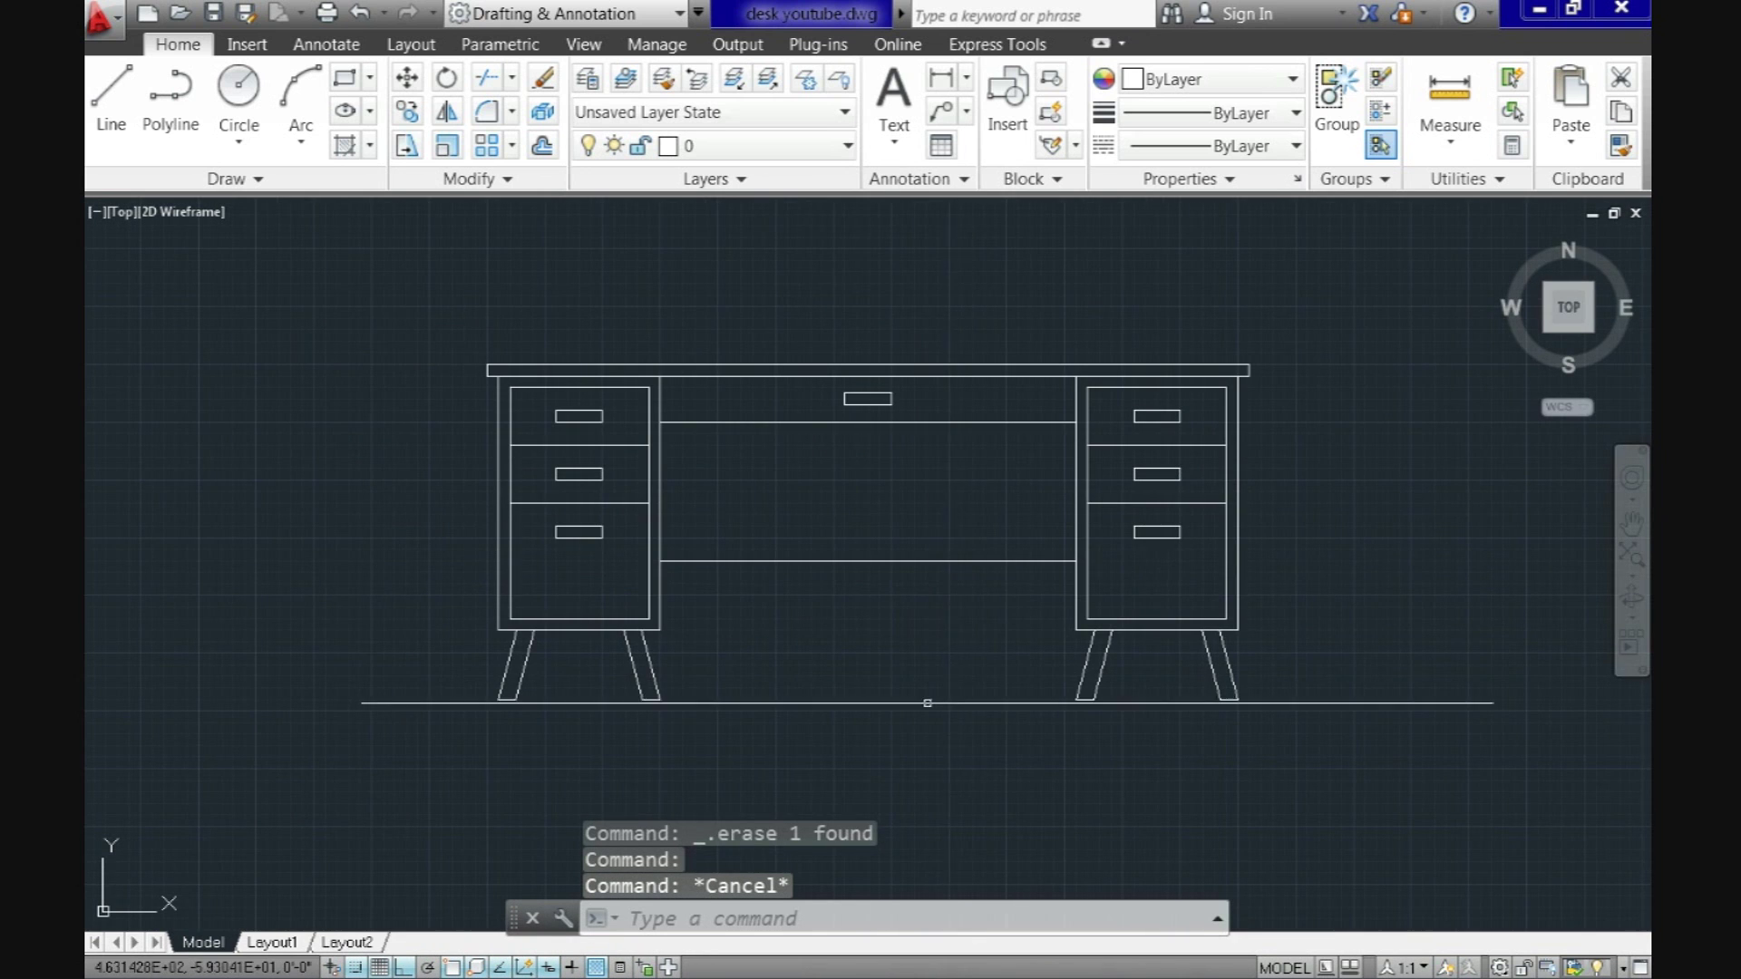
Step: Set all the new desk's lines to Blue, then start MOVE (M)
{"action": "scroll", "coordinate": [907, 682], "scroll_direction": "down", "scroll_amount": 2}
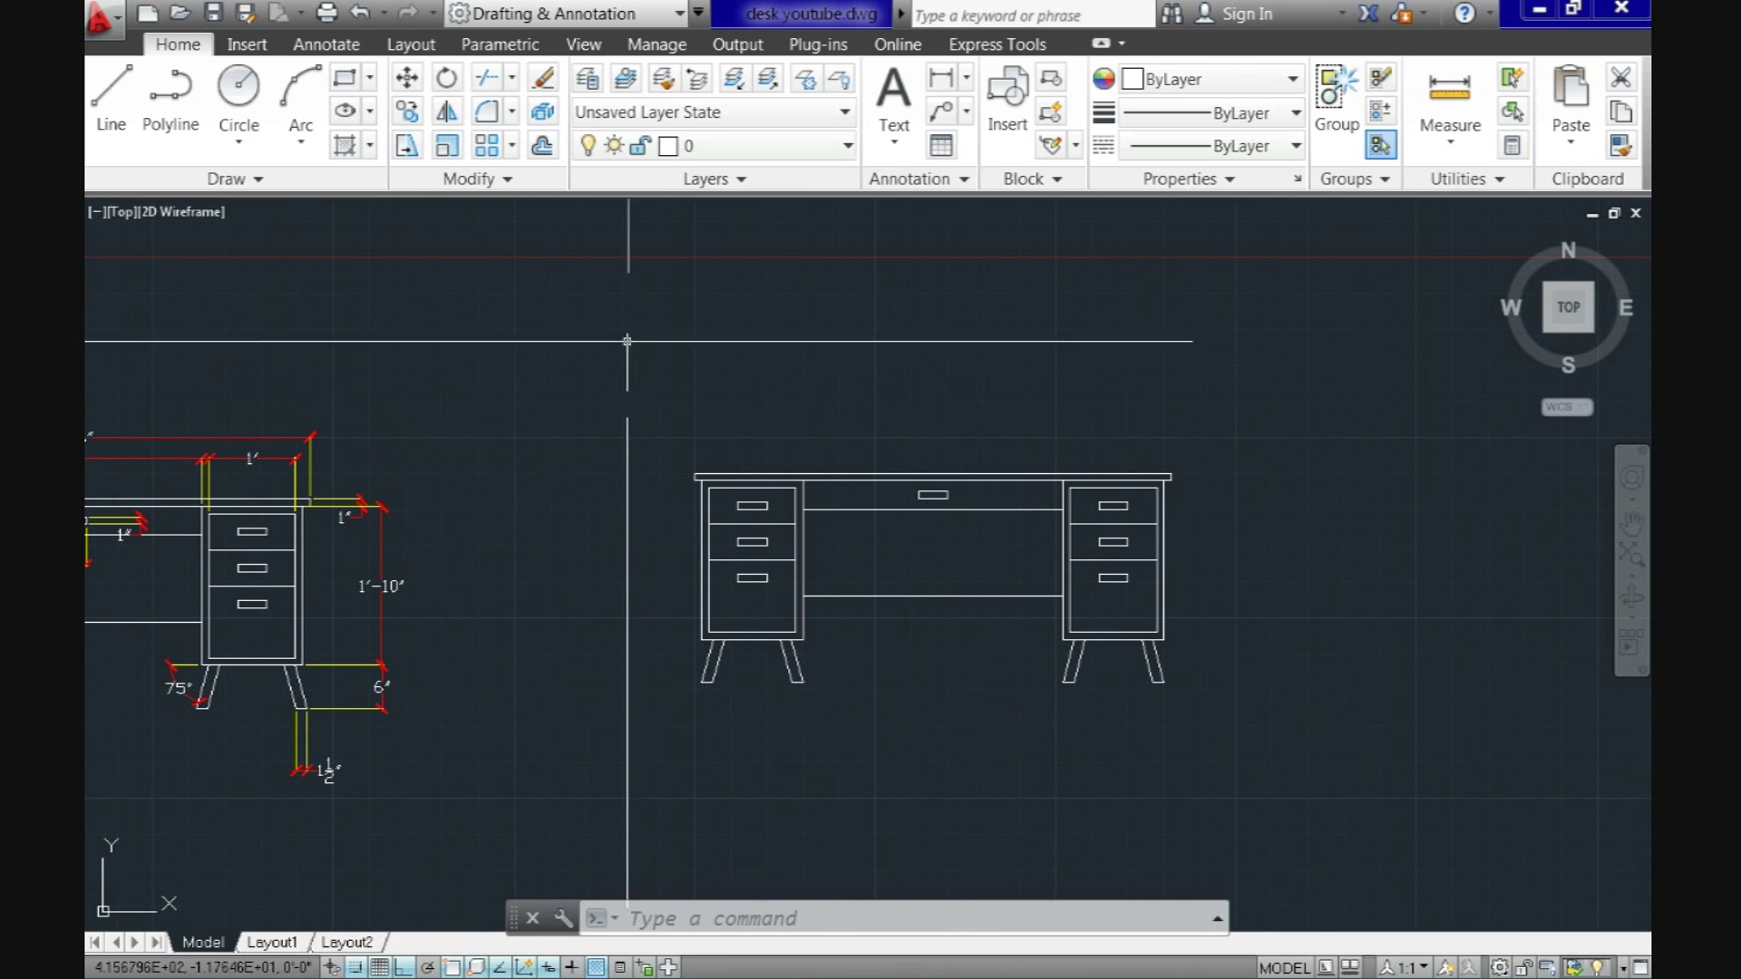
{"action": "left_click", "coordinate": [663, 430]}
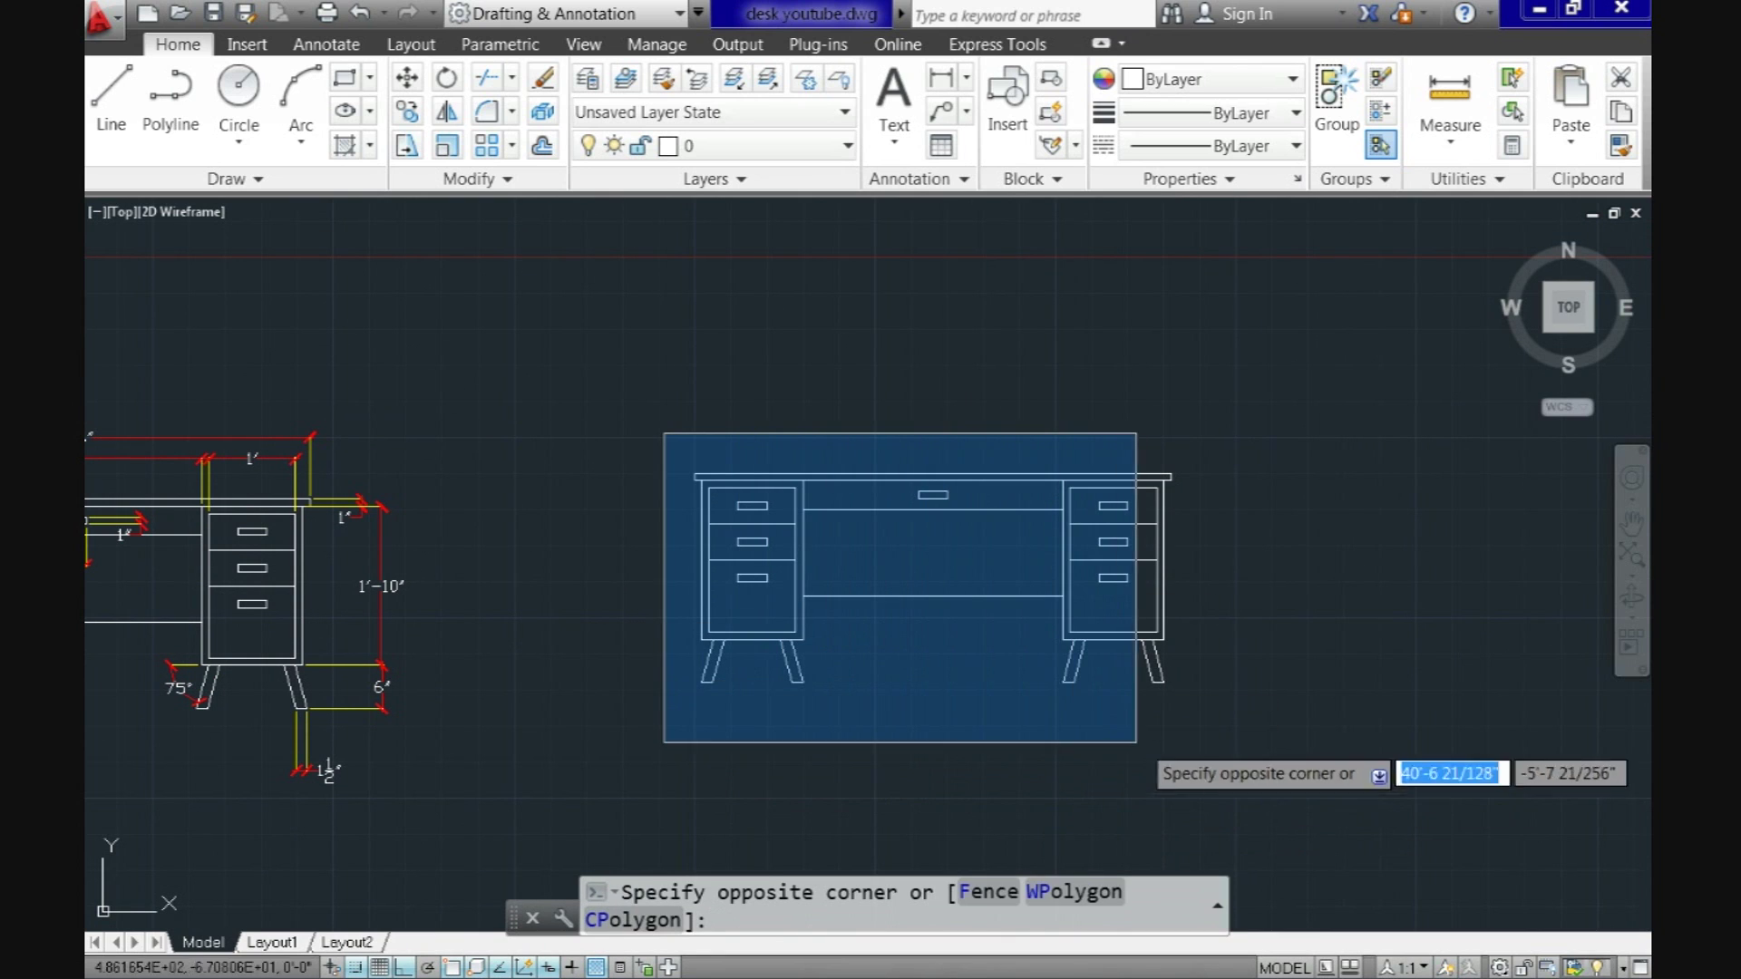
{"action": "left_click", "coordinate": [1203, 726]}
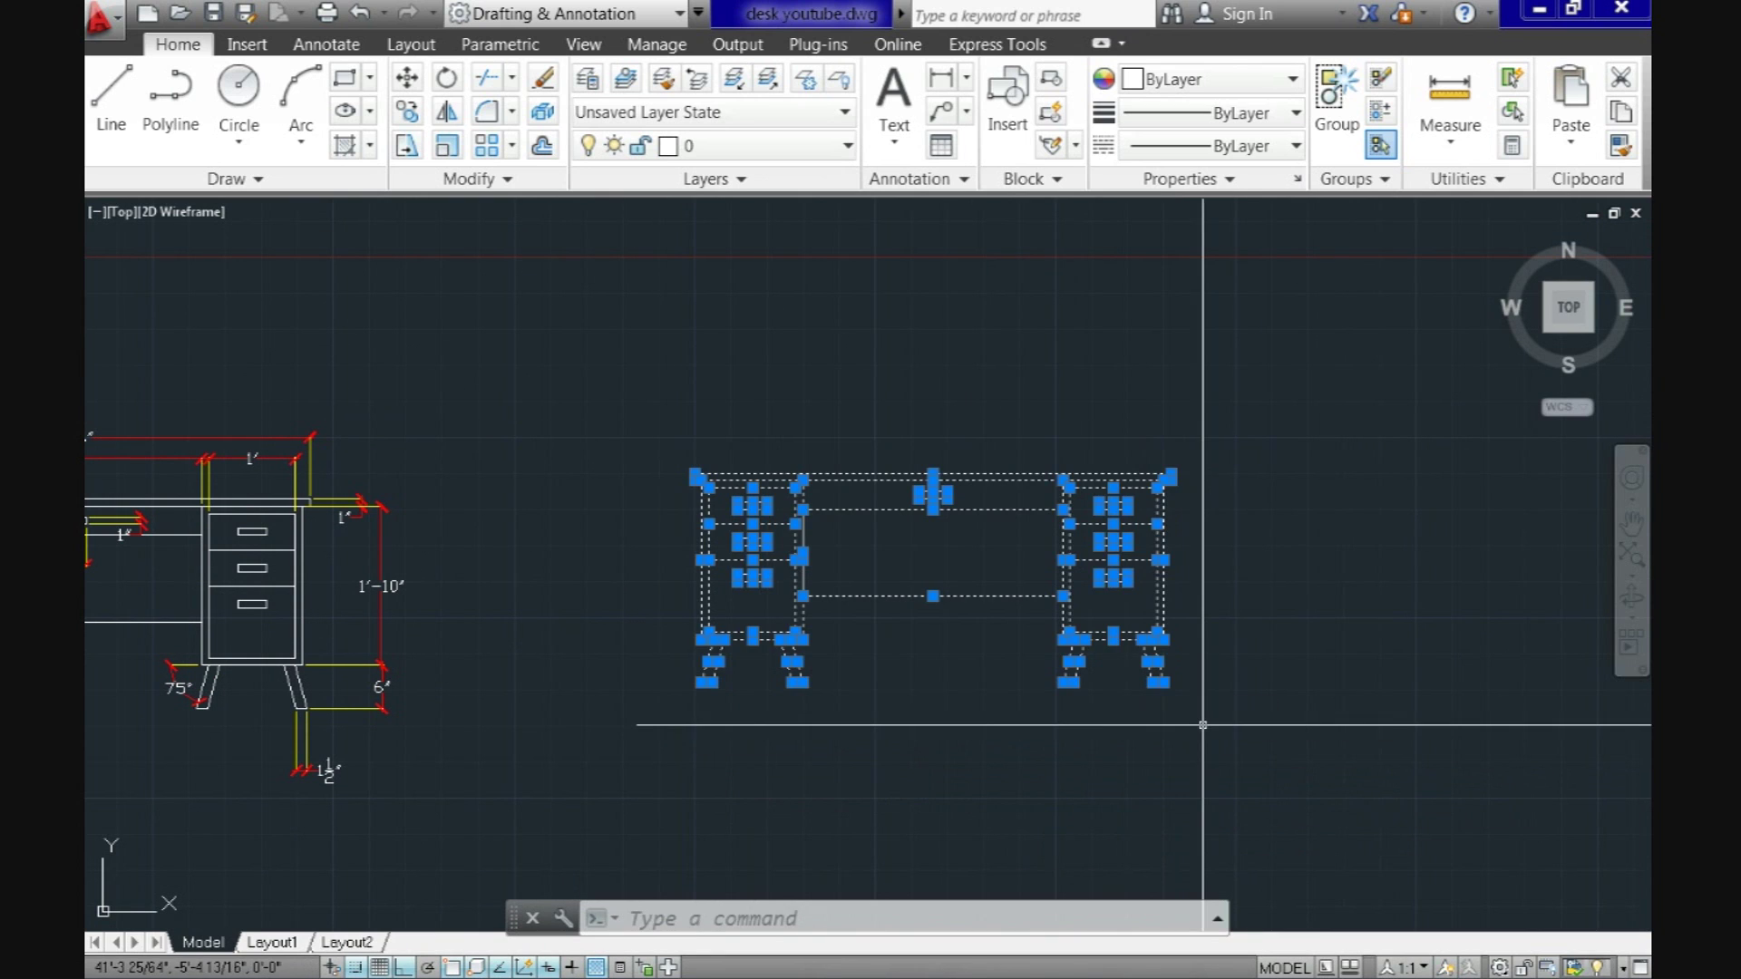
{"action": "left_click", "coordinate": [1293, 84]}
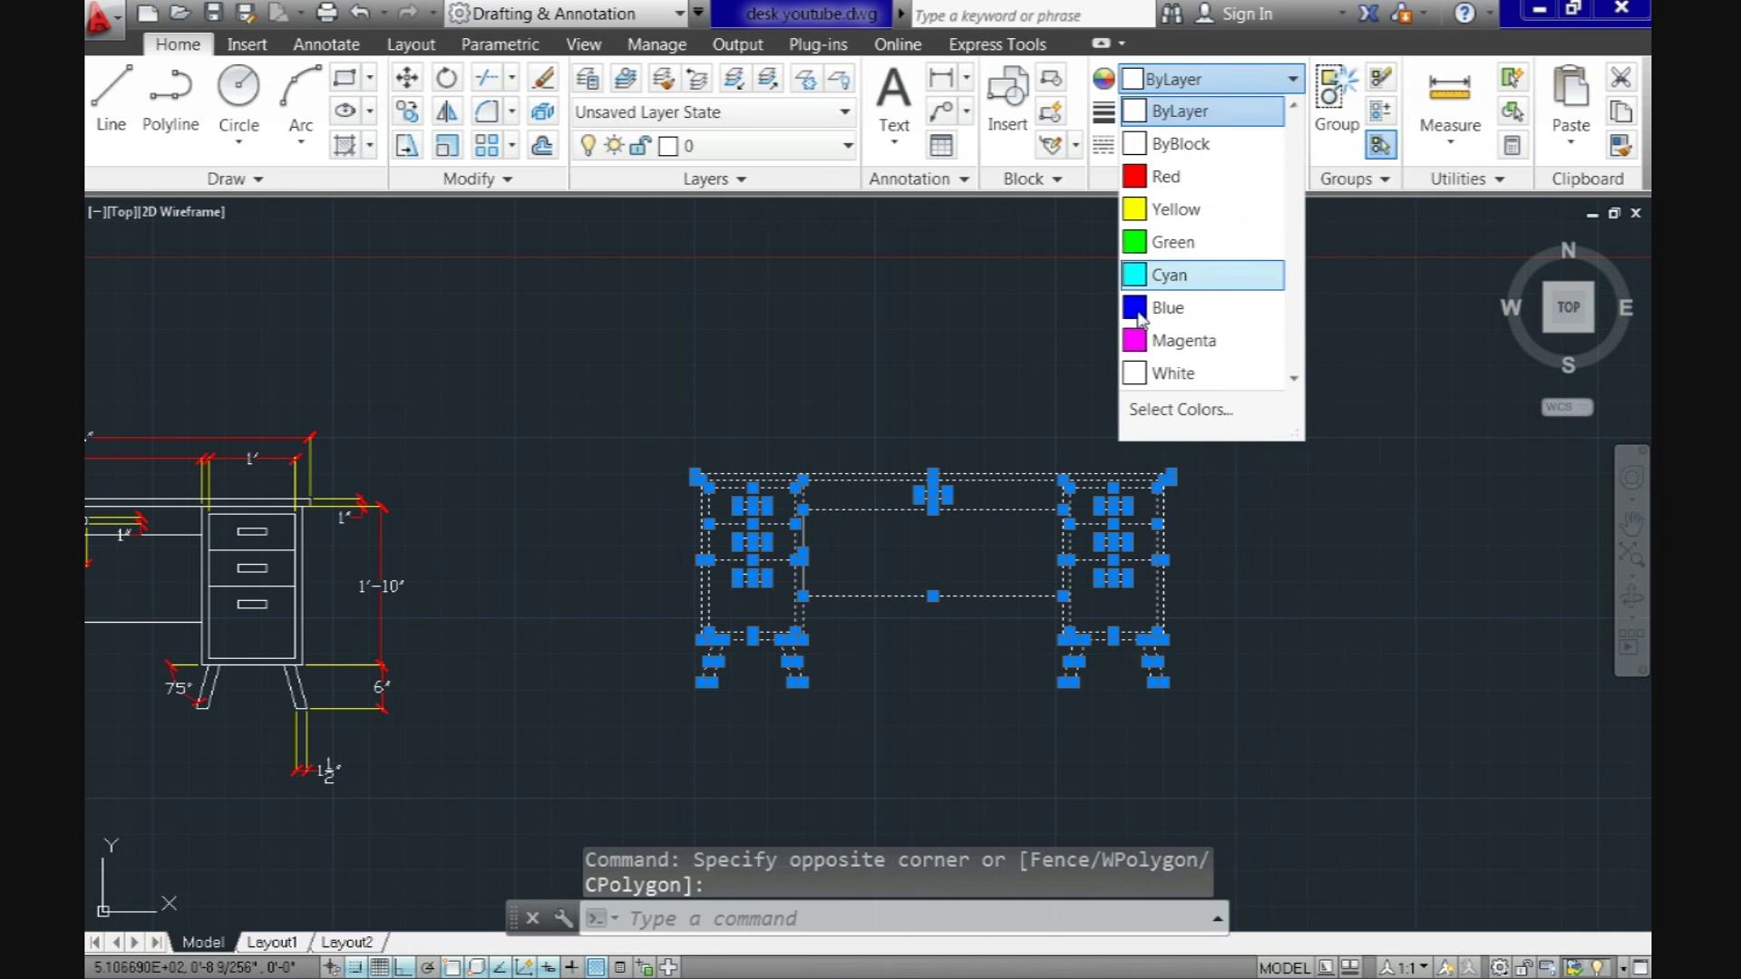
{"action": "left_click", "coordinate": [1160, 308]}
{"action": "key", "text": "Escape"}
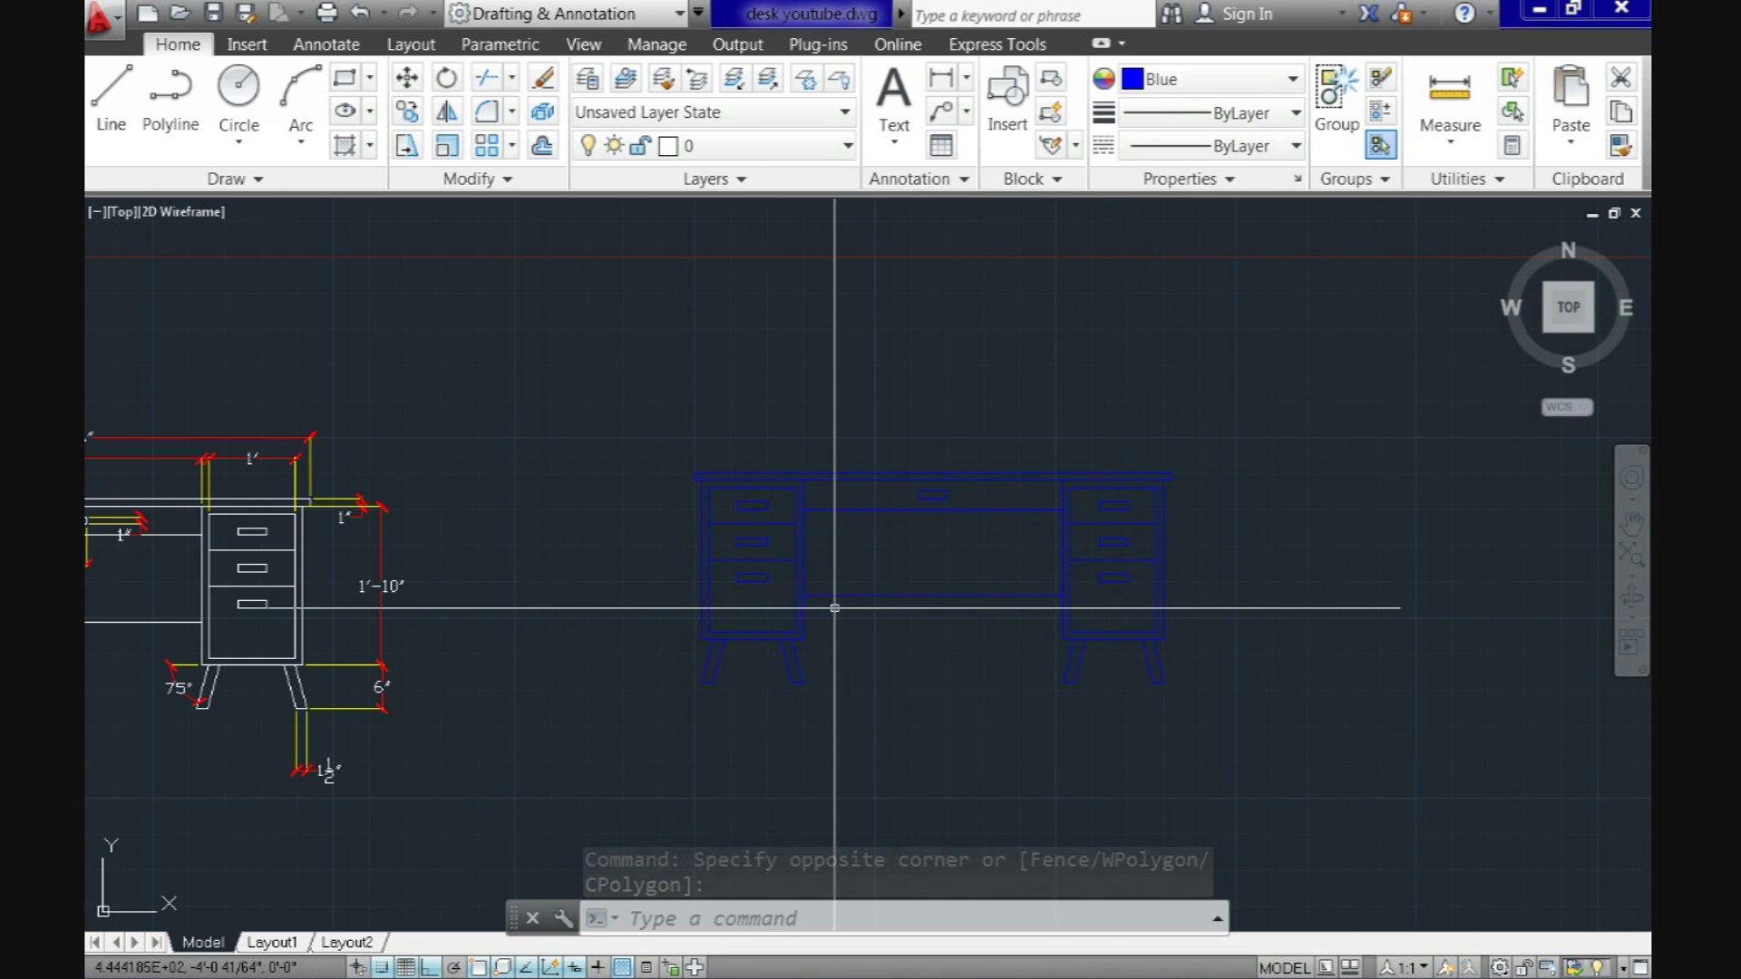
{"action": "scroll", "coordinate": [861, 616], "scroll_direction": "up", "scroll_amount": 4}
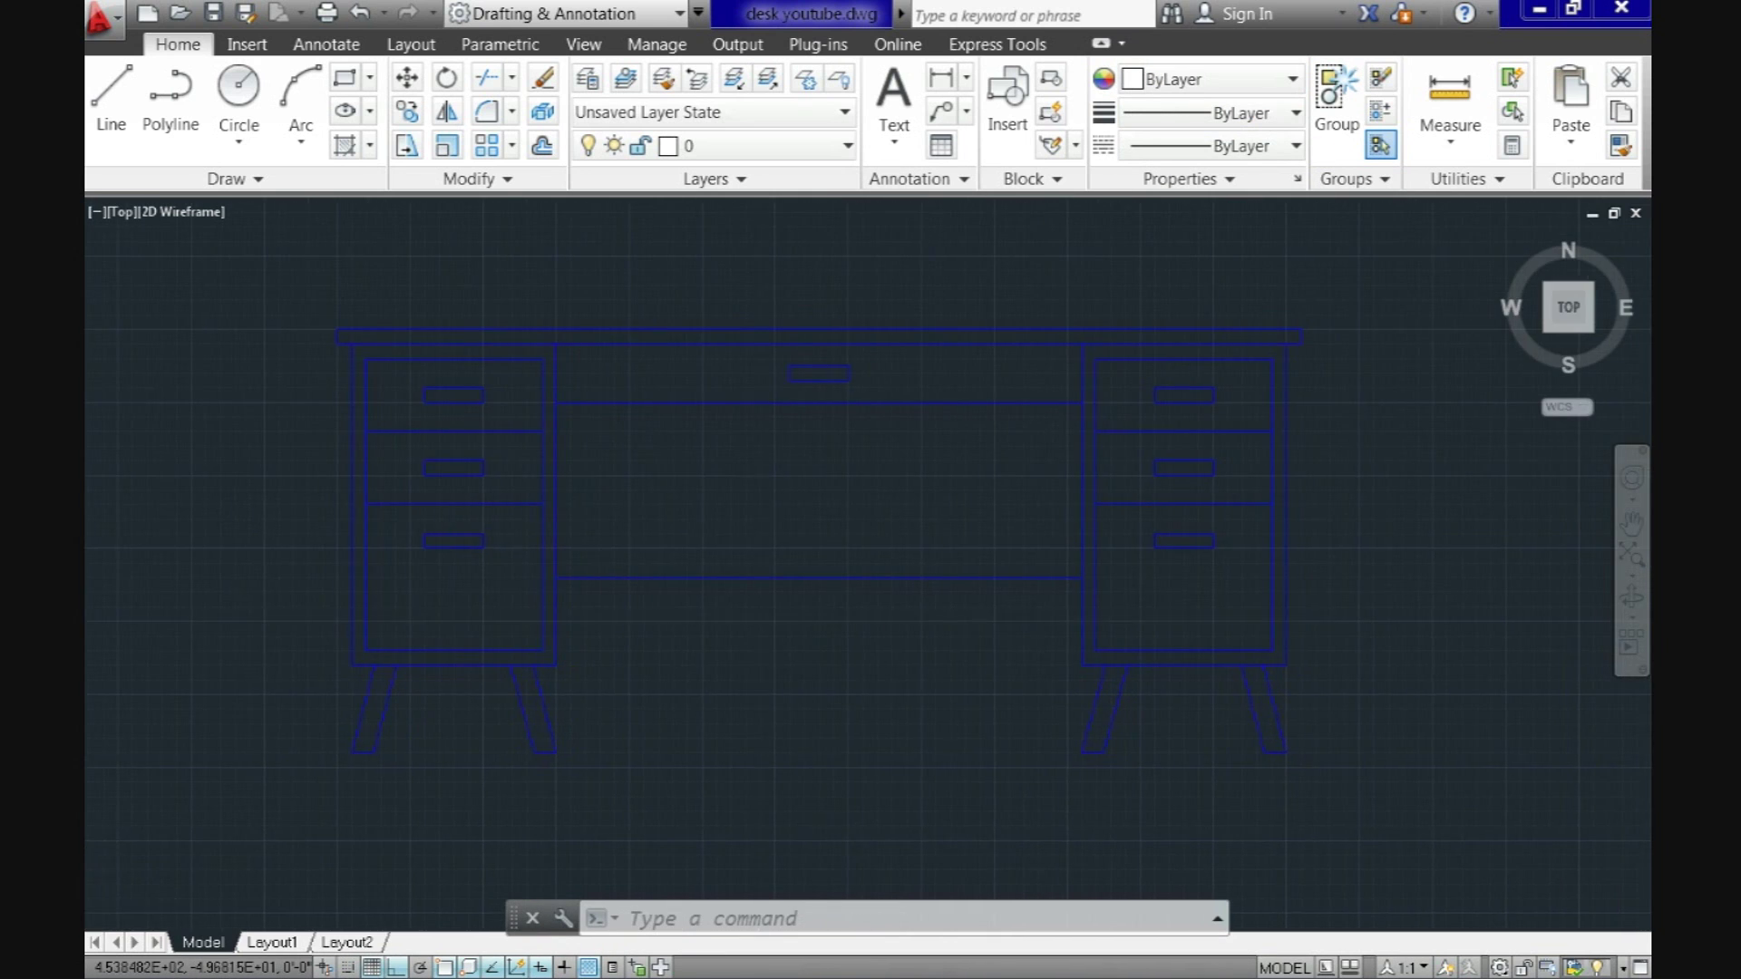
{"action": "type", "text": "m"}
{"action": "key", "text": "Return"}
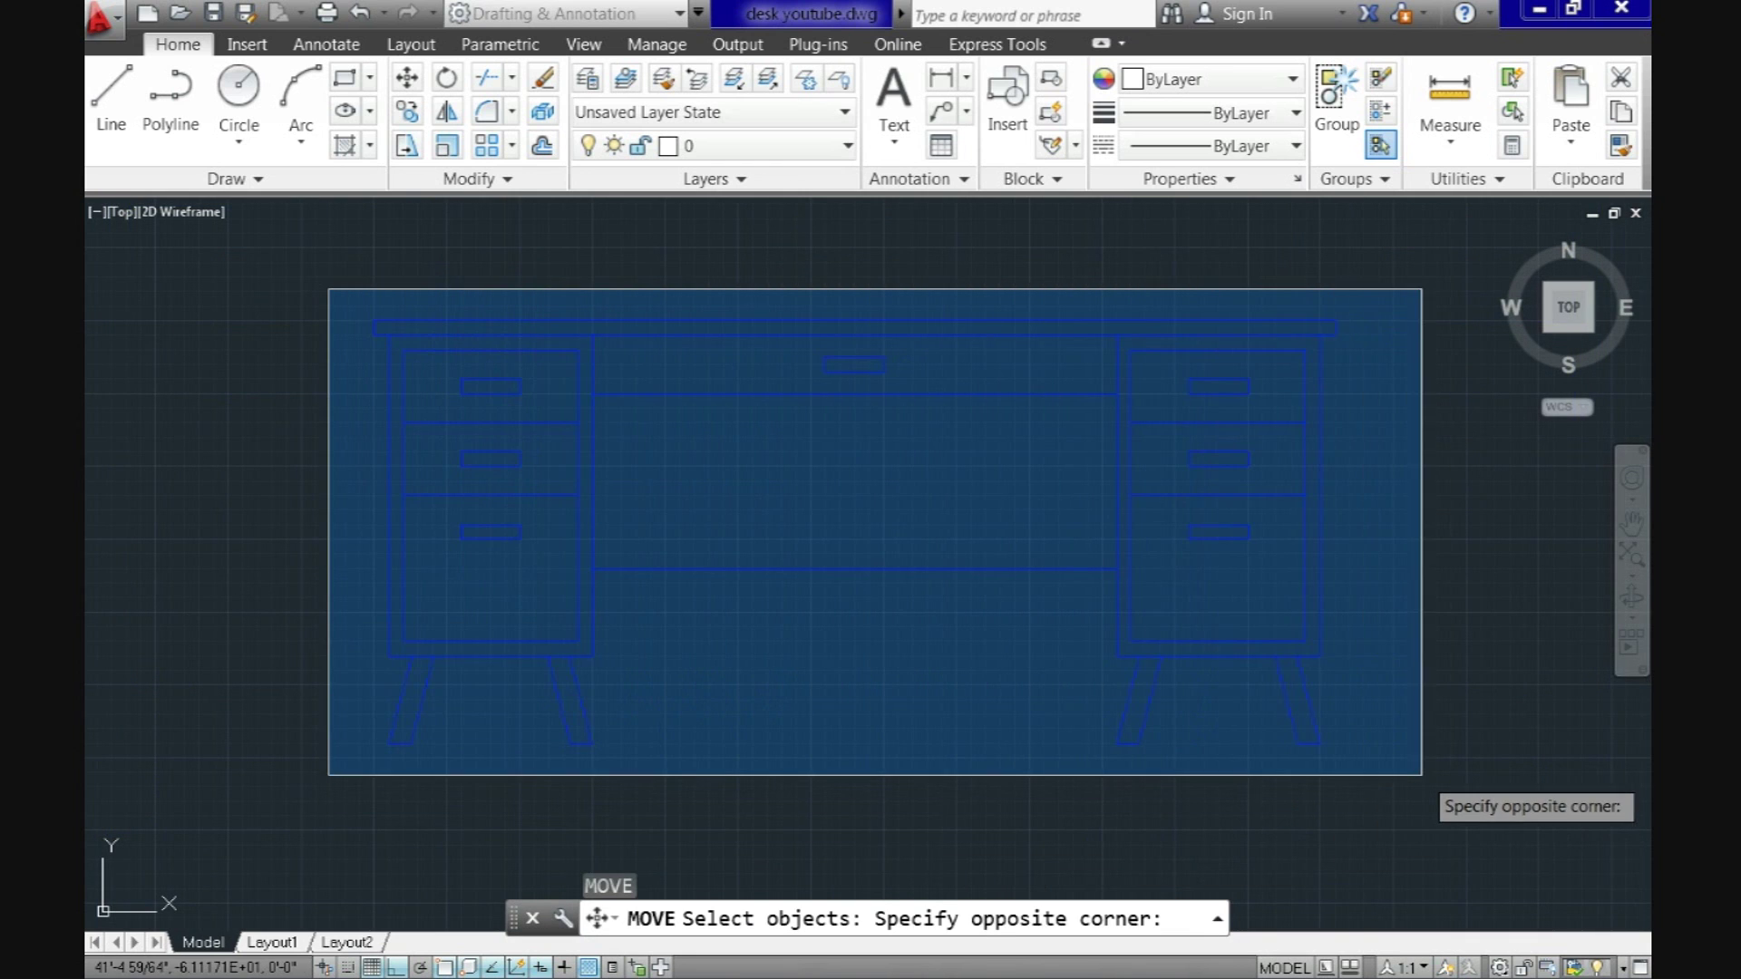
Step: Move the whole blue desk from its leg corner onto the reference desk's matching leg corner
{"action": "left_click", "coordinate": [1416, 771]}
{"action": "key", "text": "Return"}
{"action": "scroll", "coordinate": [1333, 762], "scroll_direction": "up", "scroll_amount": 8}
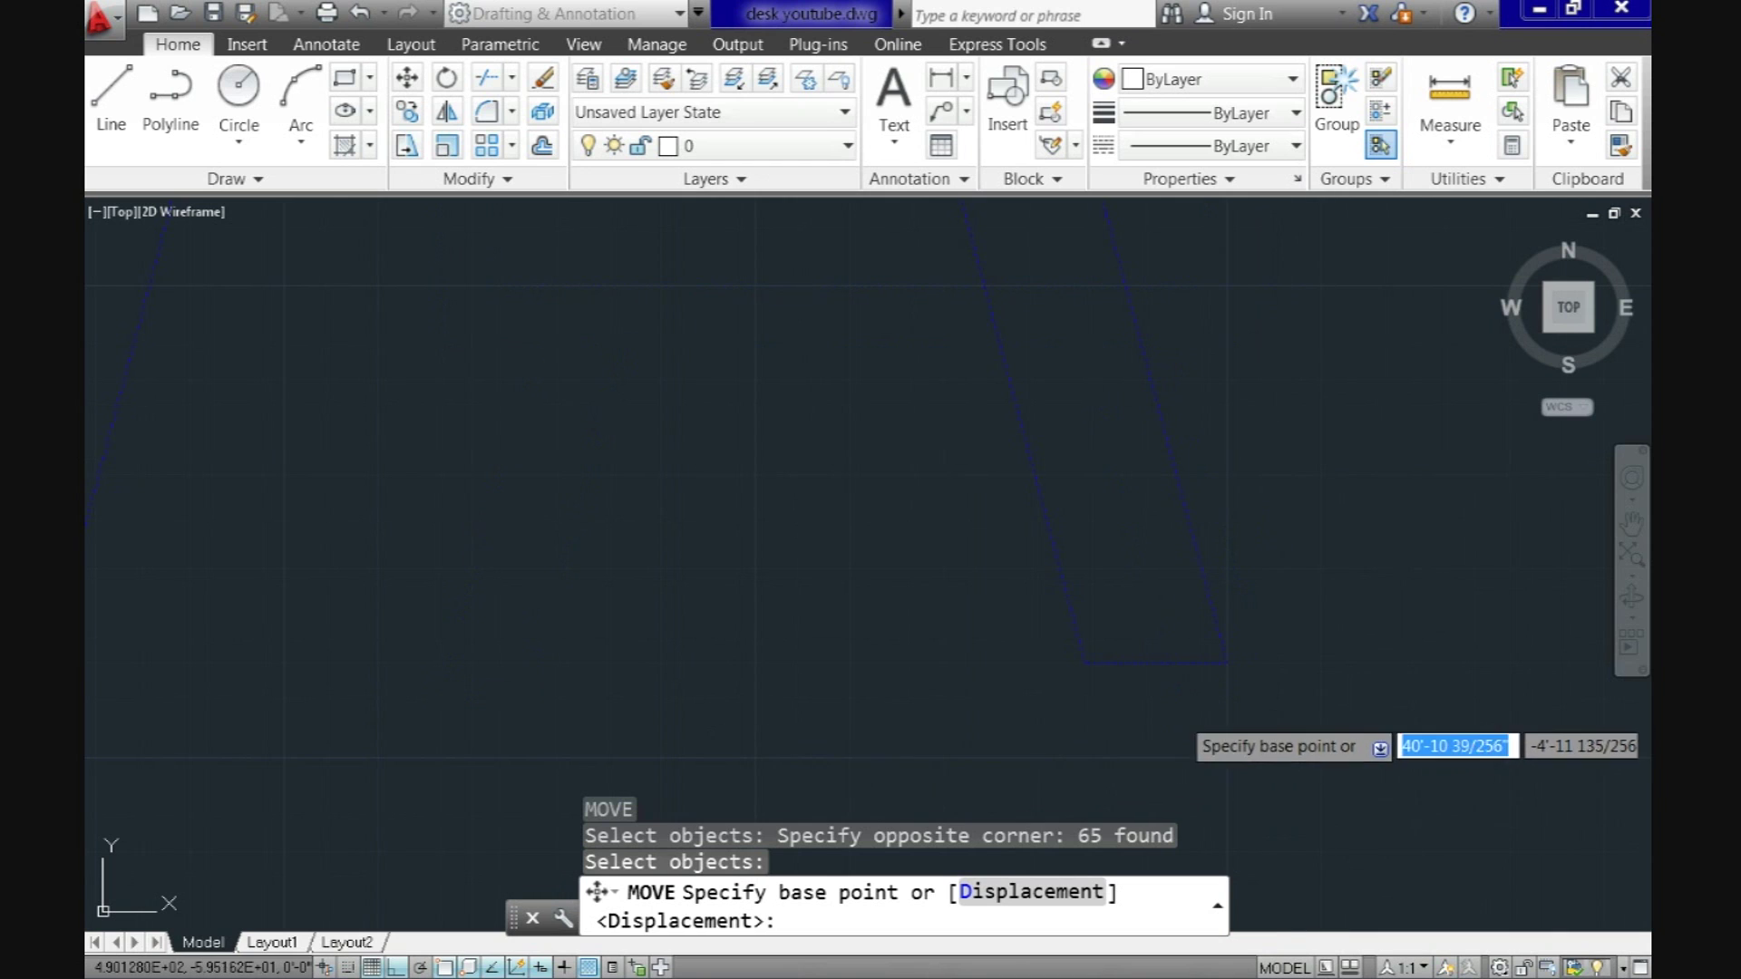
{"action": "left_click", "coordinate": [1249, 666]}
{"action": "scroll", "coordinate": [1250, 665], "scroll_direction": "down", "scroll_amount": 8}
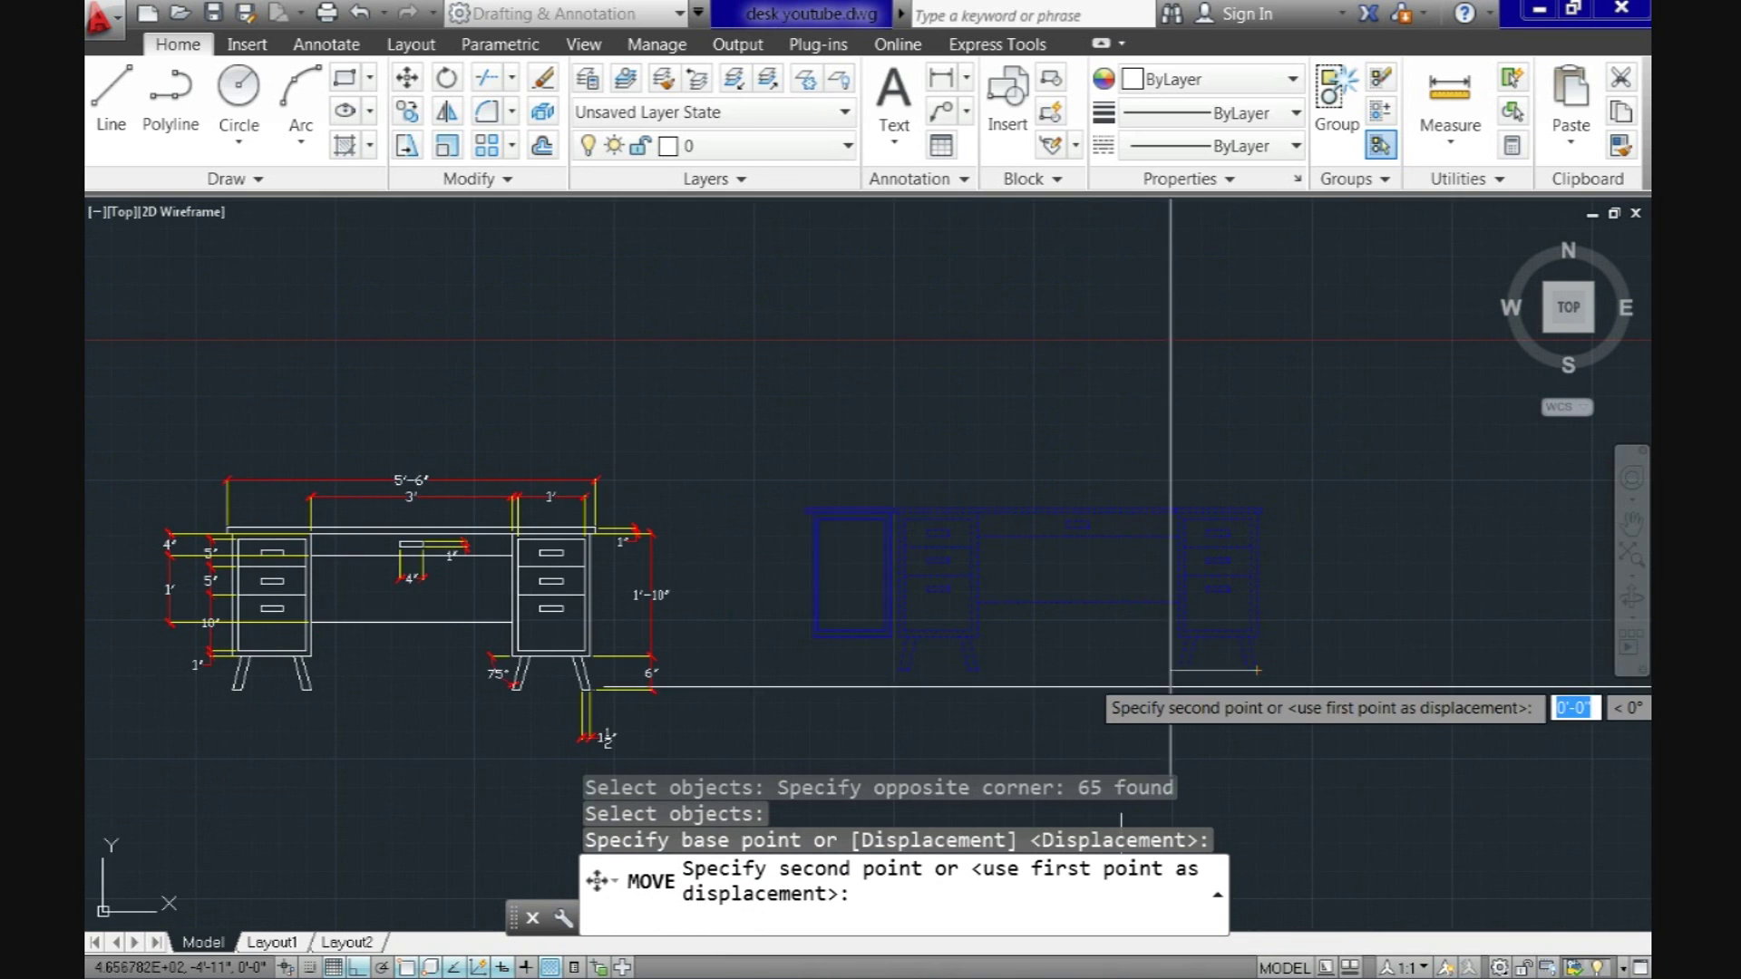
{"action": "scroll", "coordinate": [585, 698], "scroll_direction": "up", "scroll_amount": 8}
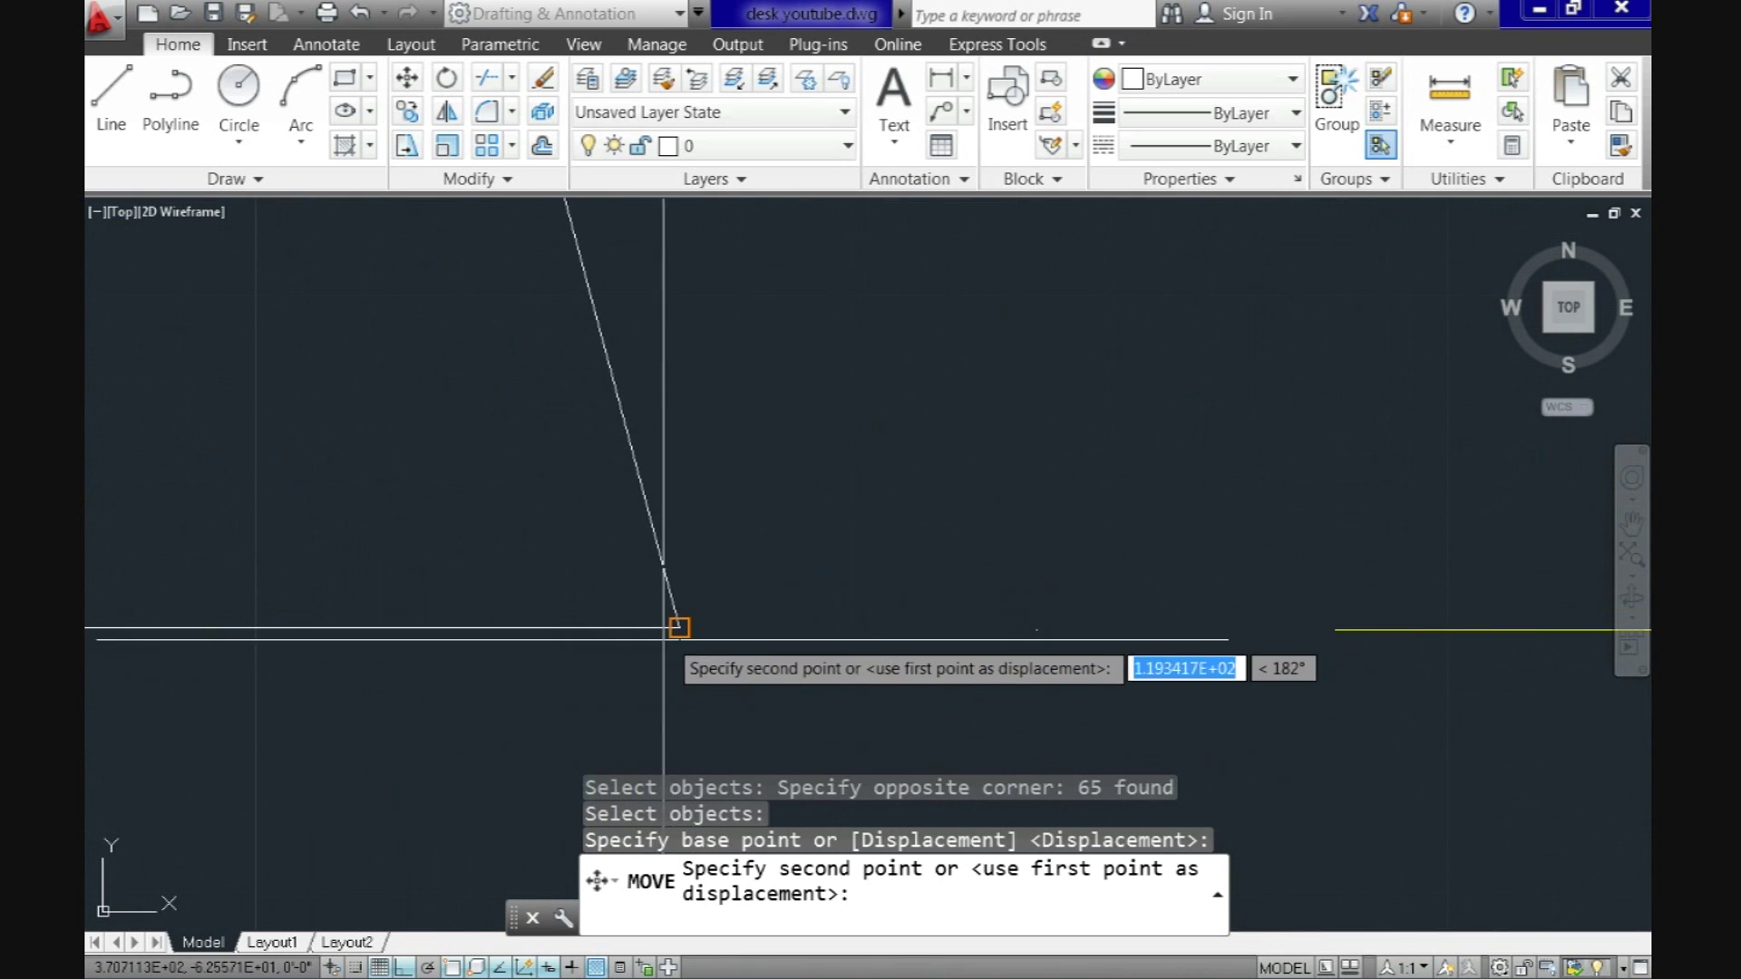
{"action": "left_click", "coordinate": [684, 625]}
{"action": "scroll", "coordinate": [878, 634], "scroll_direction": "down", "scroll_amount": 6}
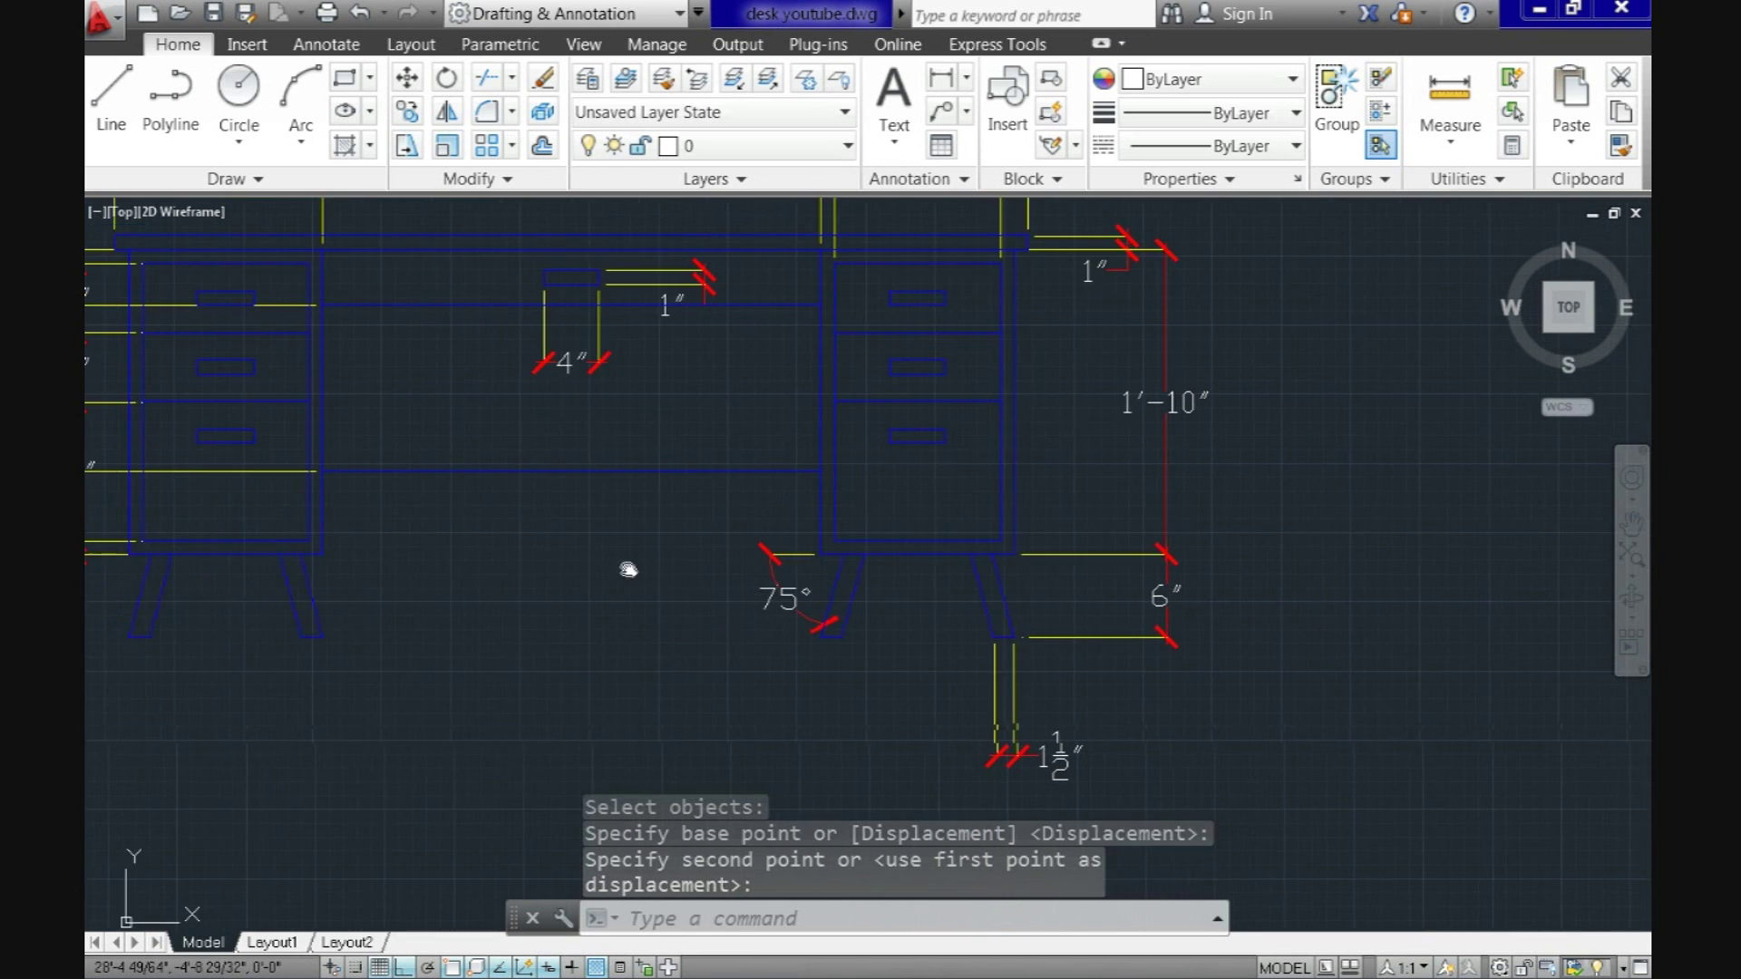
{"action": "middle_click_drag", "start_coordinate": [622, 571], "coordinate": [817, 655]}
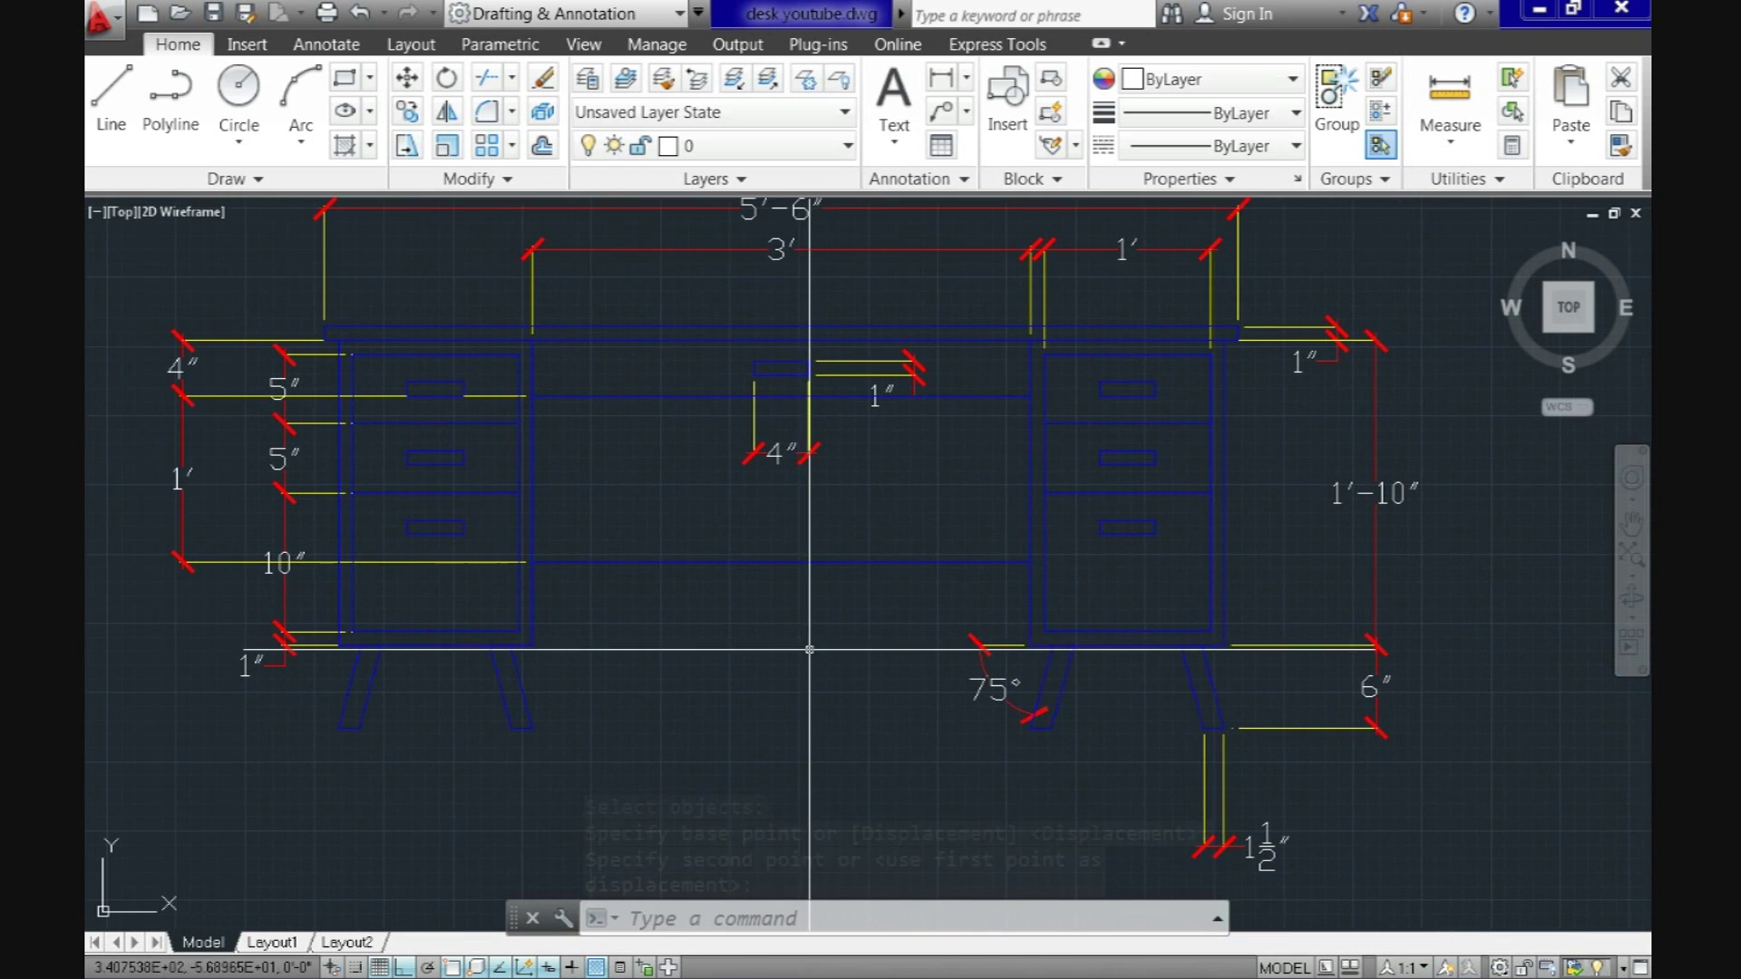